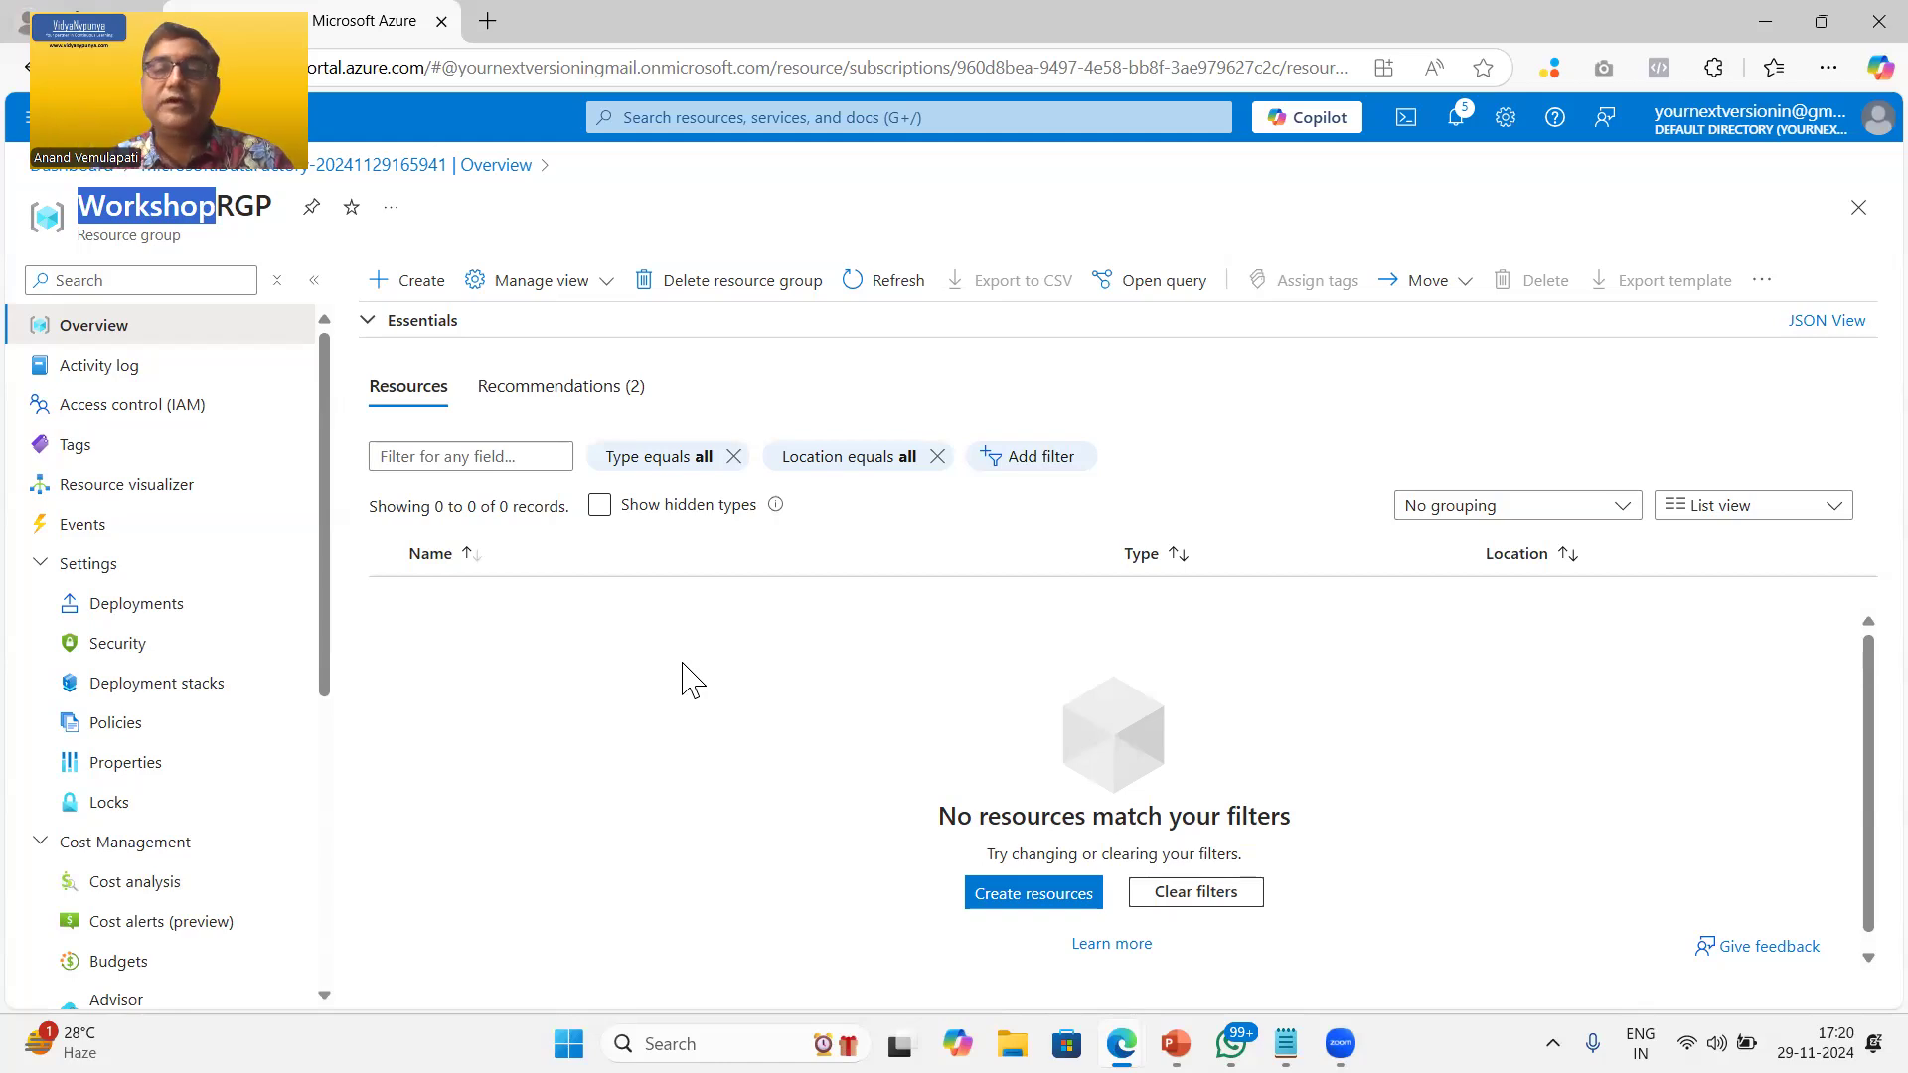
Step: Switch to the PowerPoint slideshow, advance to the DEMO slide and circle the bullet "Merge multiple files into one"
key(alt+Tab)
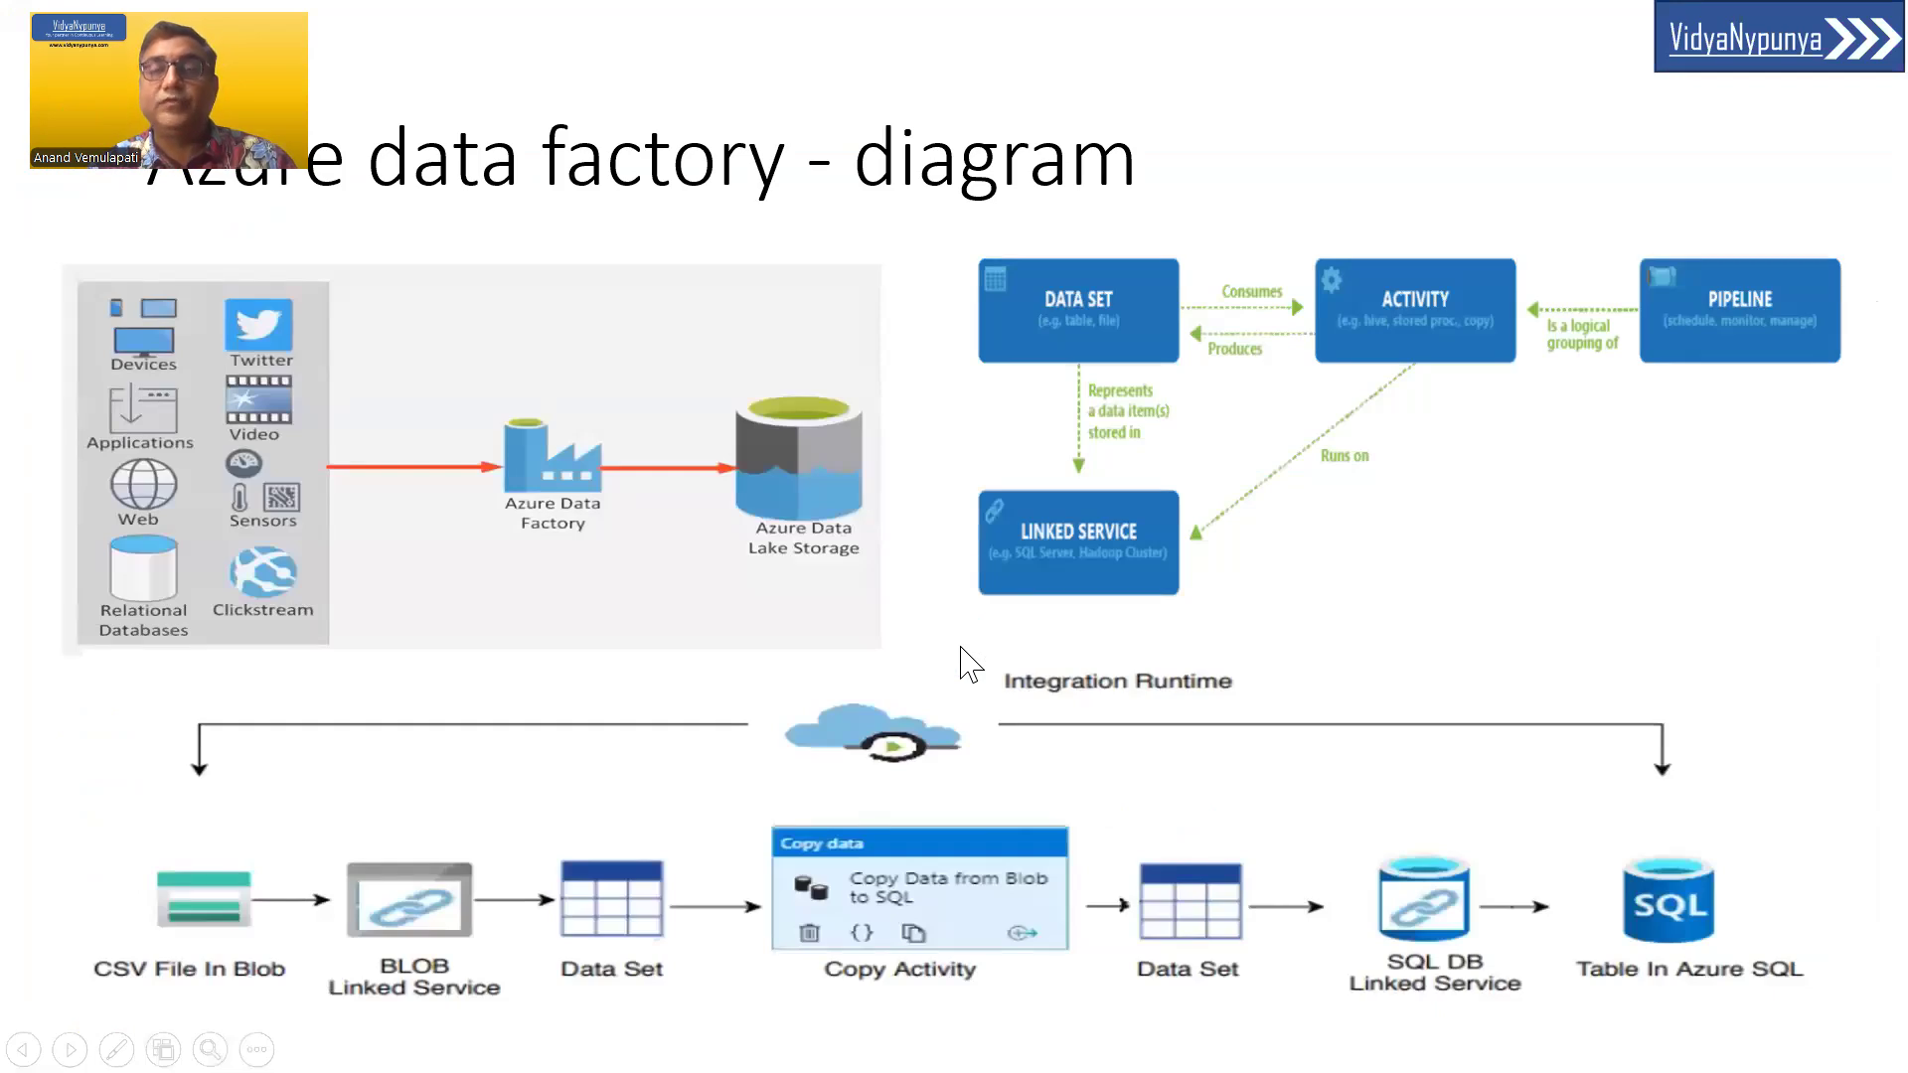
click(962, 660)
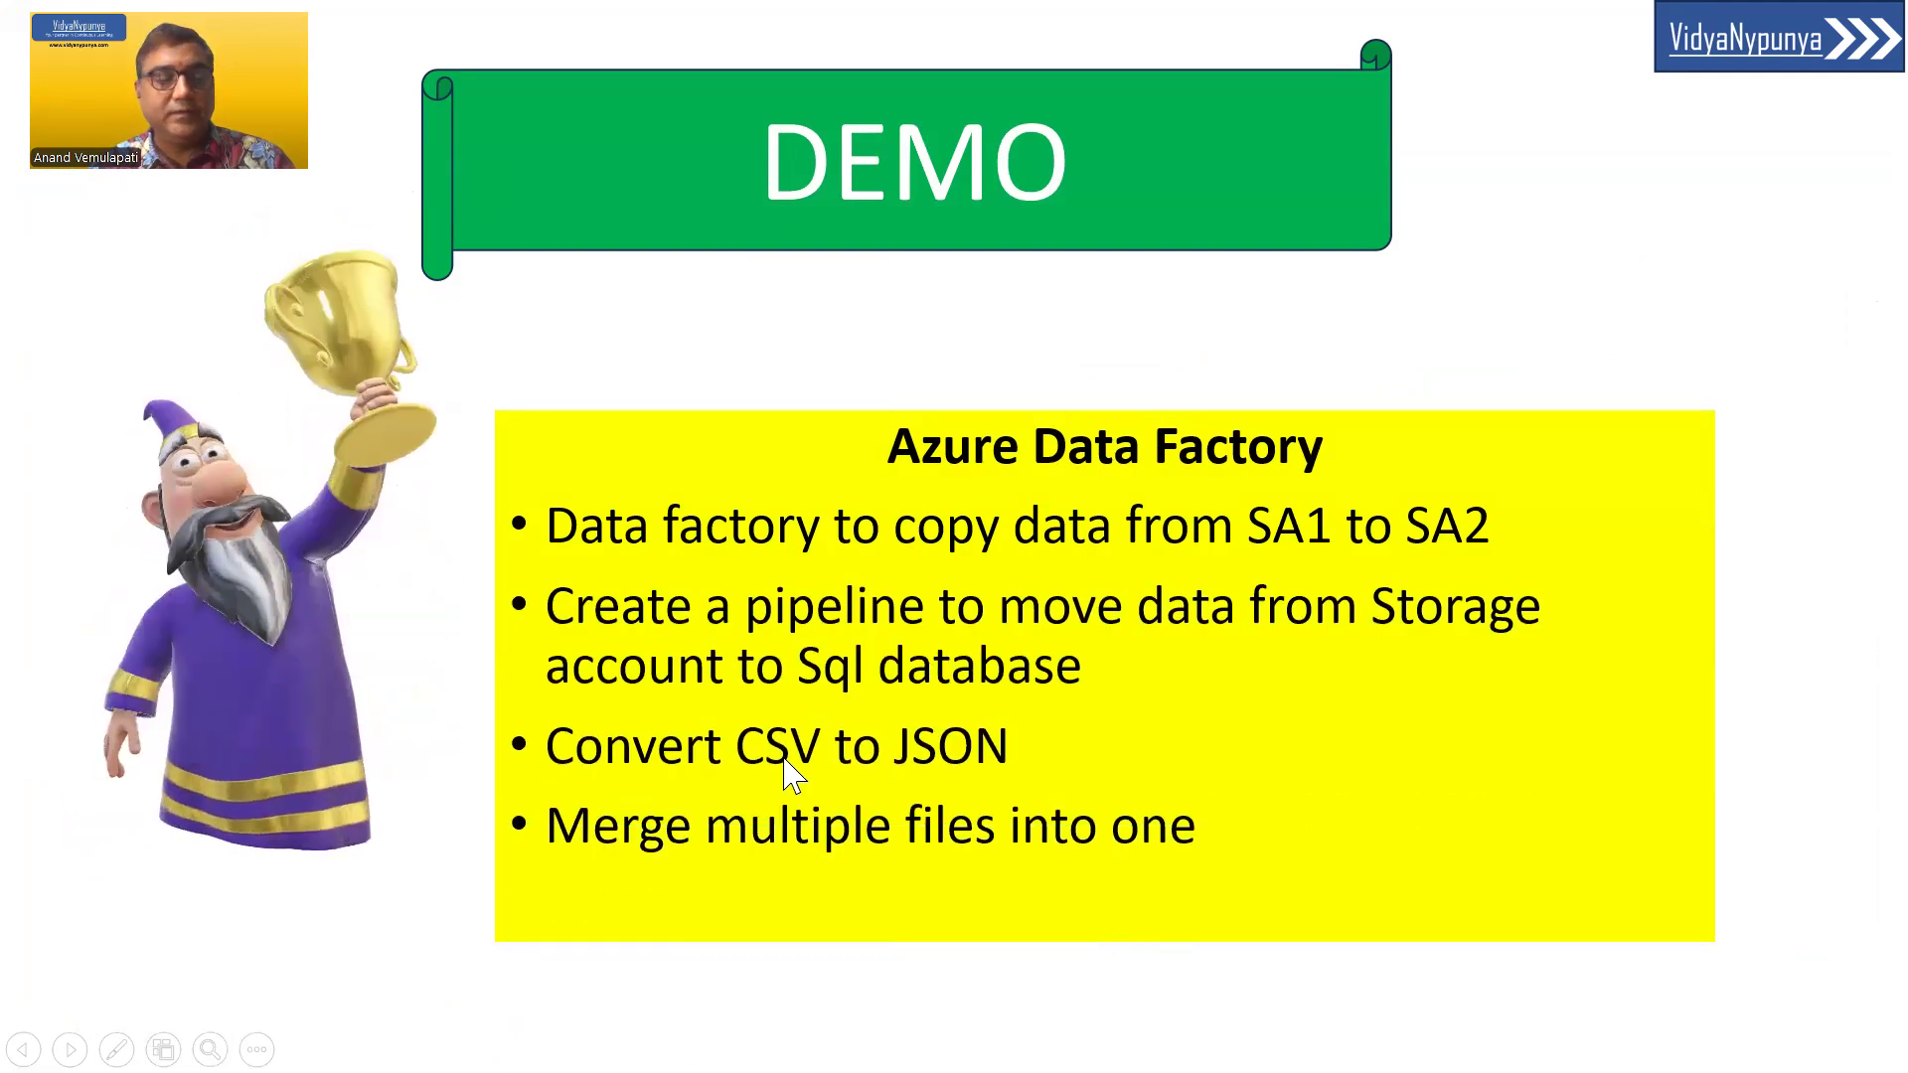
mouse_move(478, 789)
mouse_down()
mouse_move(1205, 783)
mouse_move(1173, 909)
mouse_move(783, 940)
mouse_move(563, 883)
mouse_move(478, 793)
mouse_up()
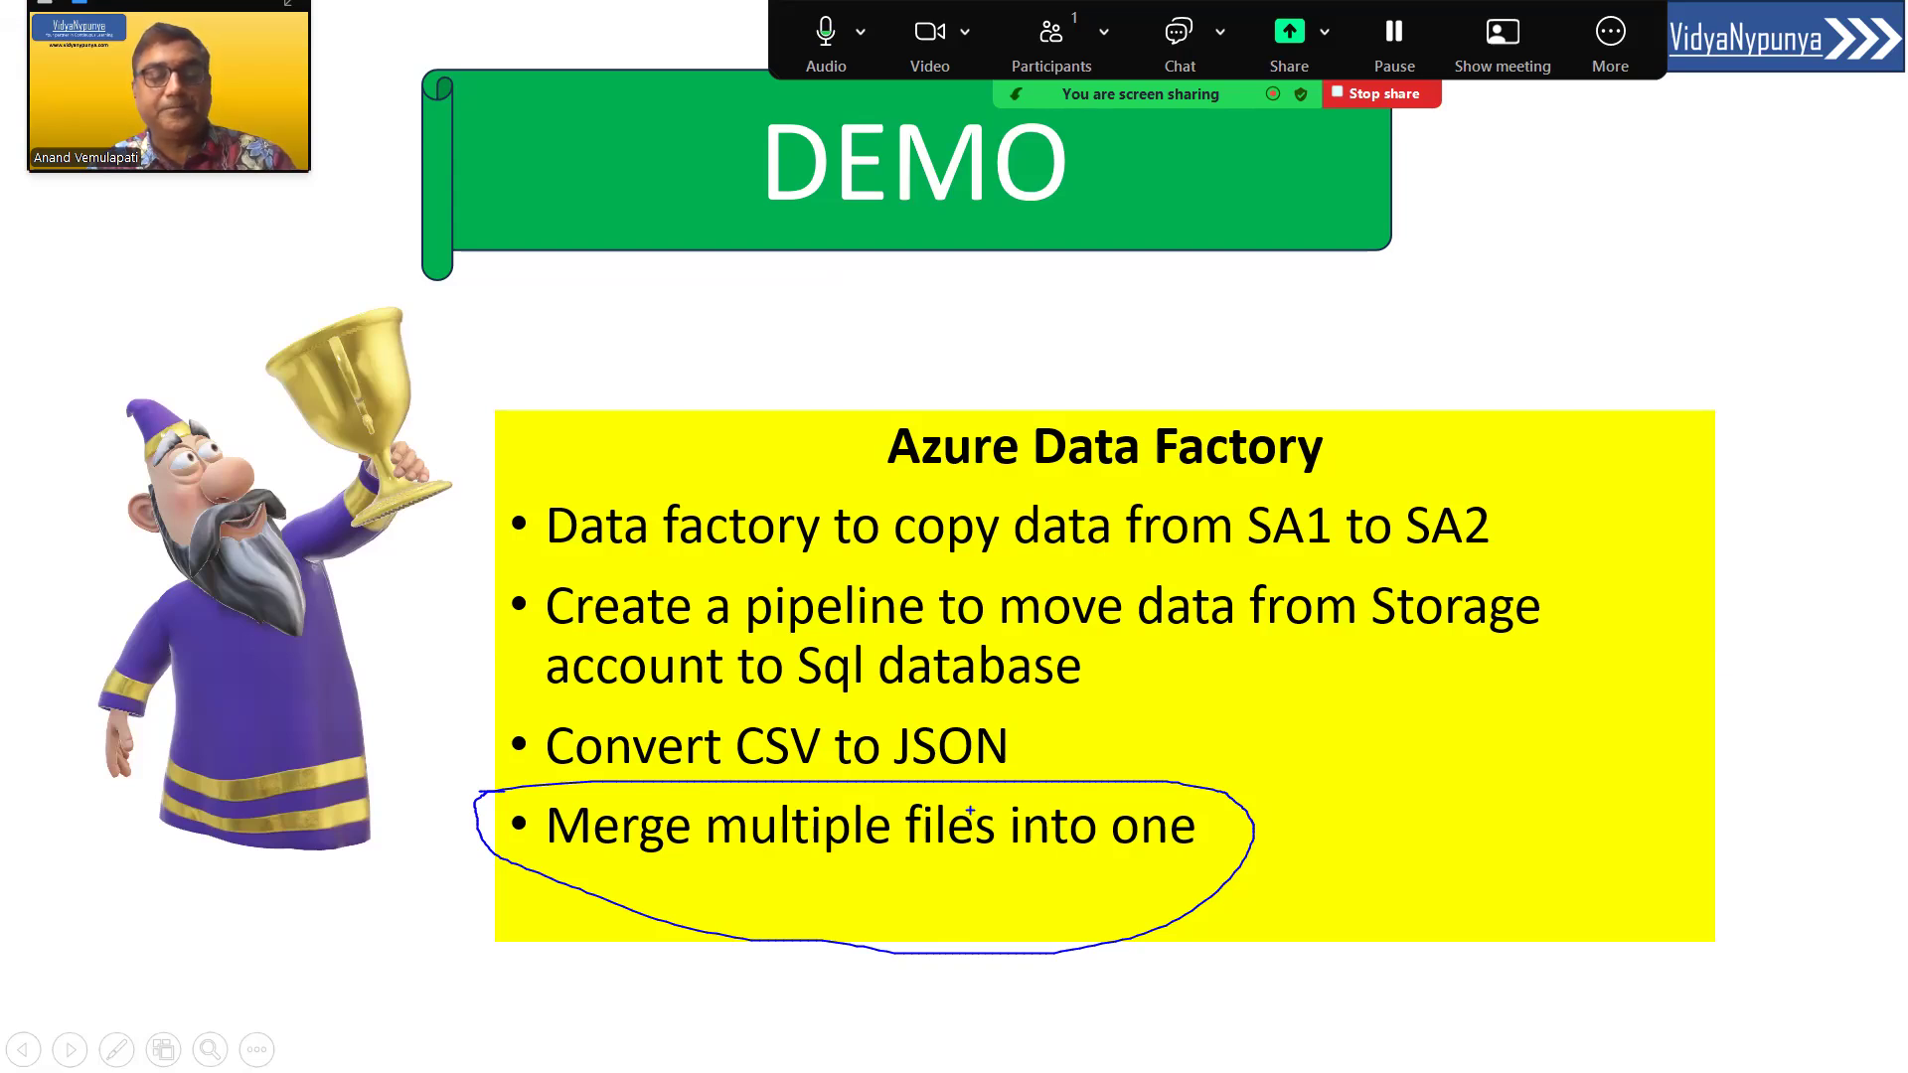
Step: Bring up a blank white screen in the slideshow and draw a rectangle for the source storage
key(Right)
drag(320, 247, 525, 251)
mouse_move(322, 247)
mouse_down()
mouse_move(299, 370)
mouse_move(515, 330)
mouse_move(508, 250)
mouse_up()
Step: Handwrite three CSV file names, F1, F2 and F3, one under another beneath the source rectangle
mouse_move(348, 391)
mouse_down()
mouse_move(356, 464)
mouse_move(408, 409)
mouse_move(412, 433)
mouse_up()
mouse_move(418, 408)
mouse_down()
mouse_move(425, 467)
mouse_move(497, 458)
mouse_up()
drag(527, 427, 517, 471)
mouse_move(531, 421)
mouse_down()
mouse_move(549, 455)
mouse_move(568, 415)
mouse_up()
mouse_move(353, 504)
mouse_down()
mouse_move(374, 567)
mouse_move(386, 513)
mouse_up()
drag(343, 527, 450, 549)
drag(449, 534, 511, 552)
mouse_move(538, 503)
mouse_down()
mouse_move(524, 547)
mouse_move(557, 536)
mouse_up()
drag(556, 537, 575, 495)
drag(372, 609, 365, 680)
drag(358, 612, 423, 636)
mouse_move(407, 606)
mouse_down()
mouse_move(442, 618)
mouse_move(414, 660)
mouse_up()
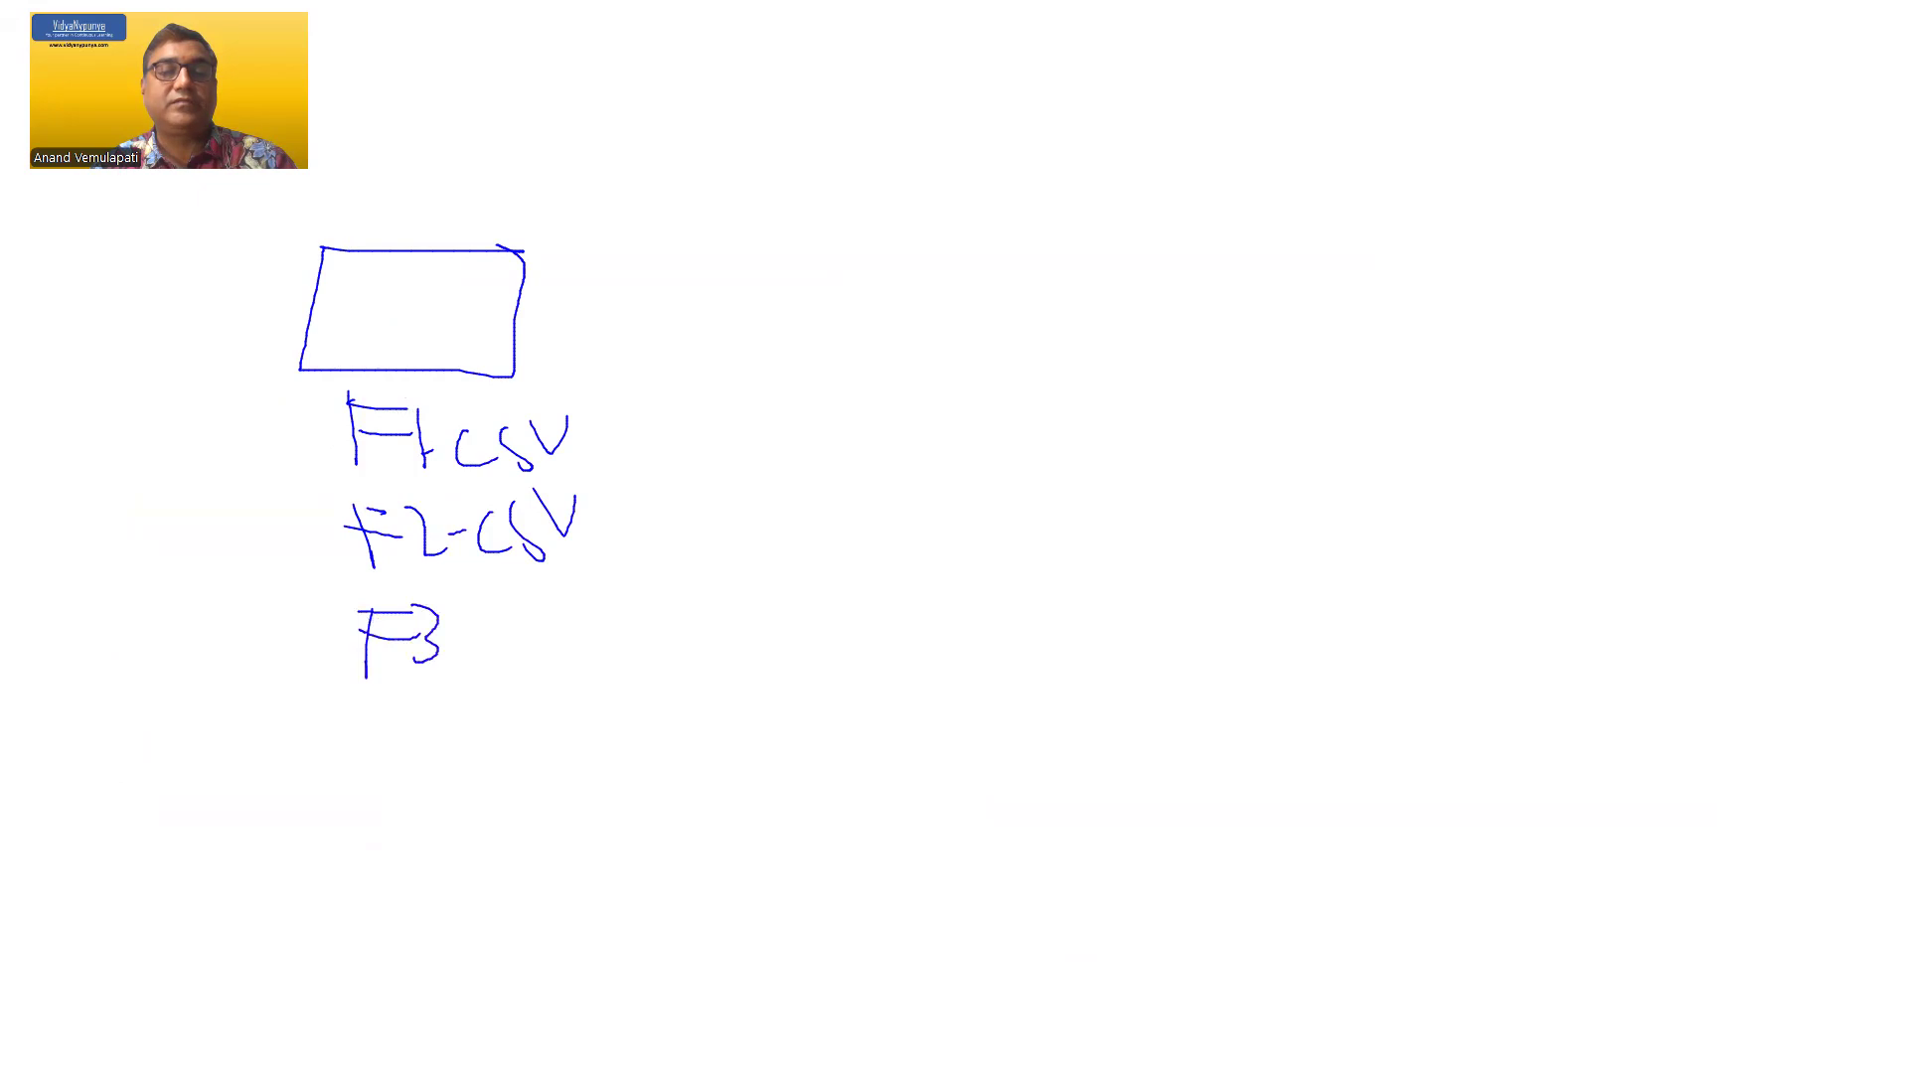
mouse_move(513, 610)
mouse_down()
mouse_move(488, 646)
mouse_move(513, 660)
mouse_up()
drag(515, 619, 587, 652)
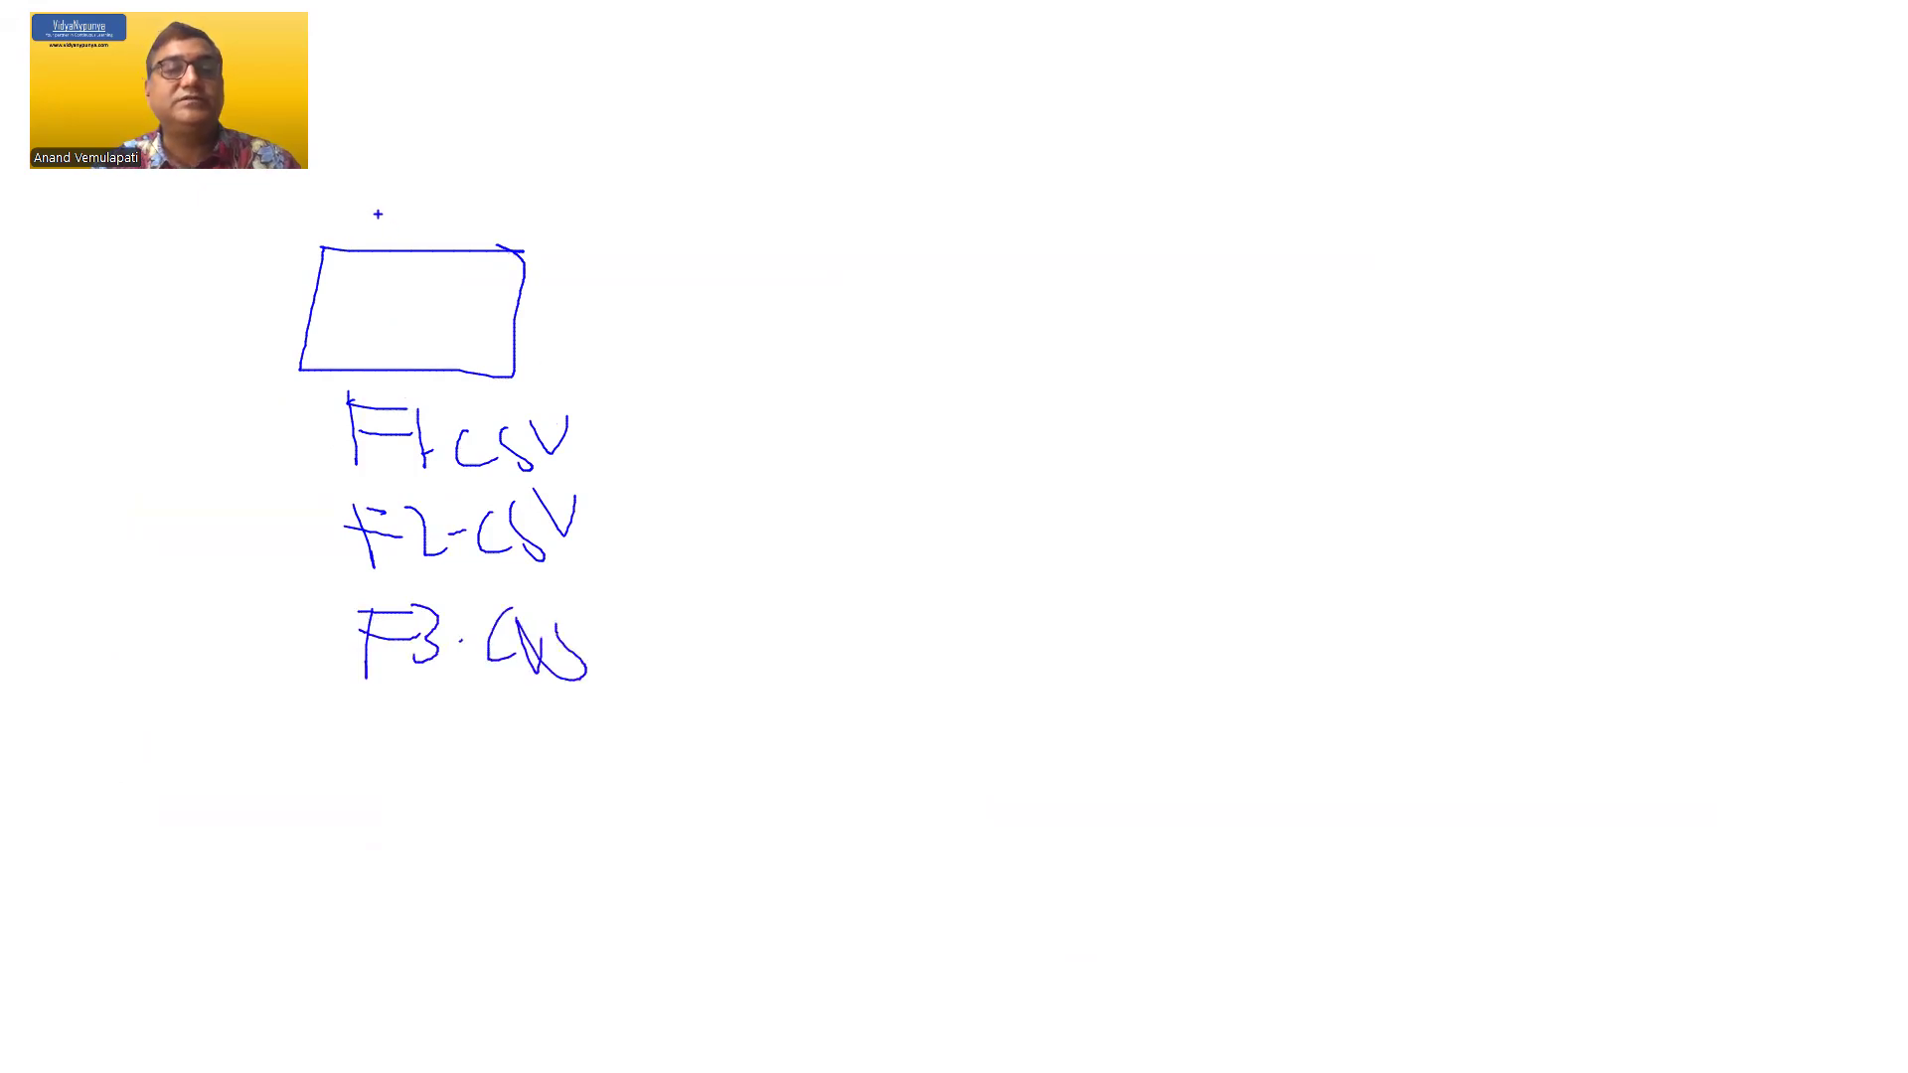
Step: Label the source rectangle with a circled "SA" above it and the word "Input" beside it
drag(381, 127, 348, 176)
drag(470, 187, 514, 198)
drag(465, 166, 521, 165)
mouse_move(428, 70)
mouse_down()
mouse_move(376, 69)
mouse_move(452, 50)
mouse_move(421, 71)
mouse_up()
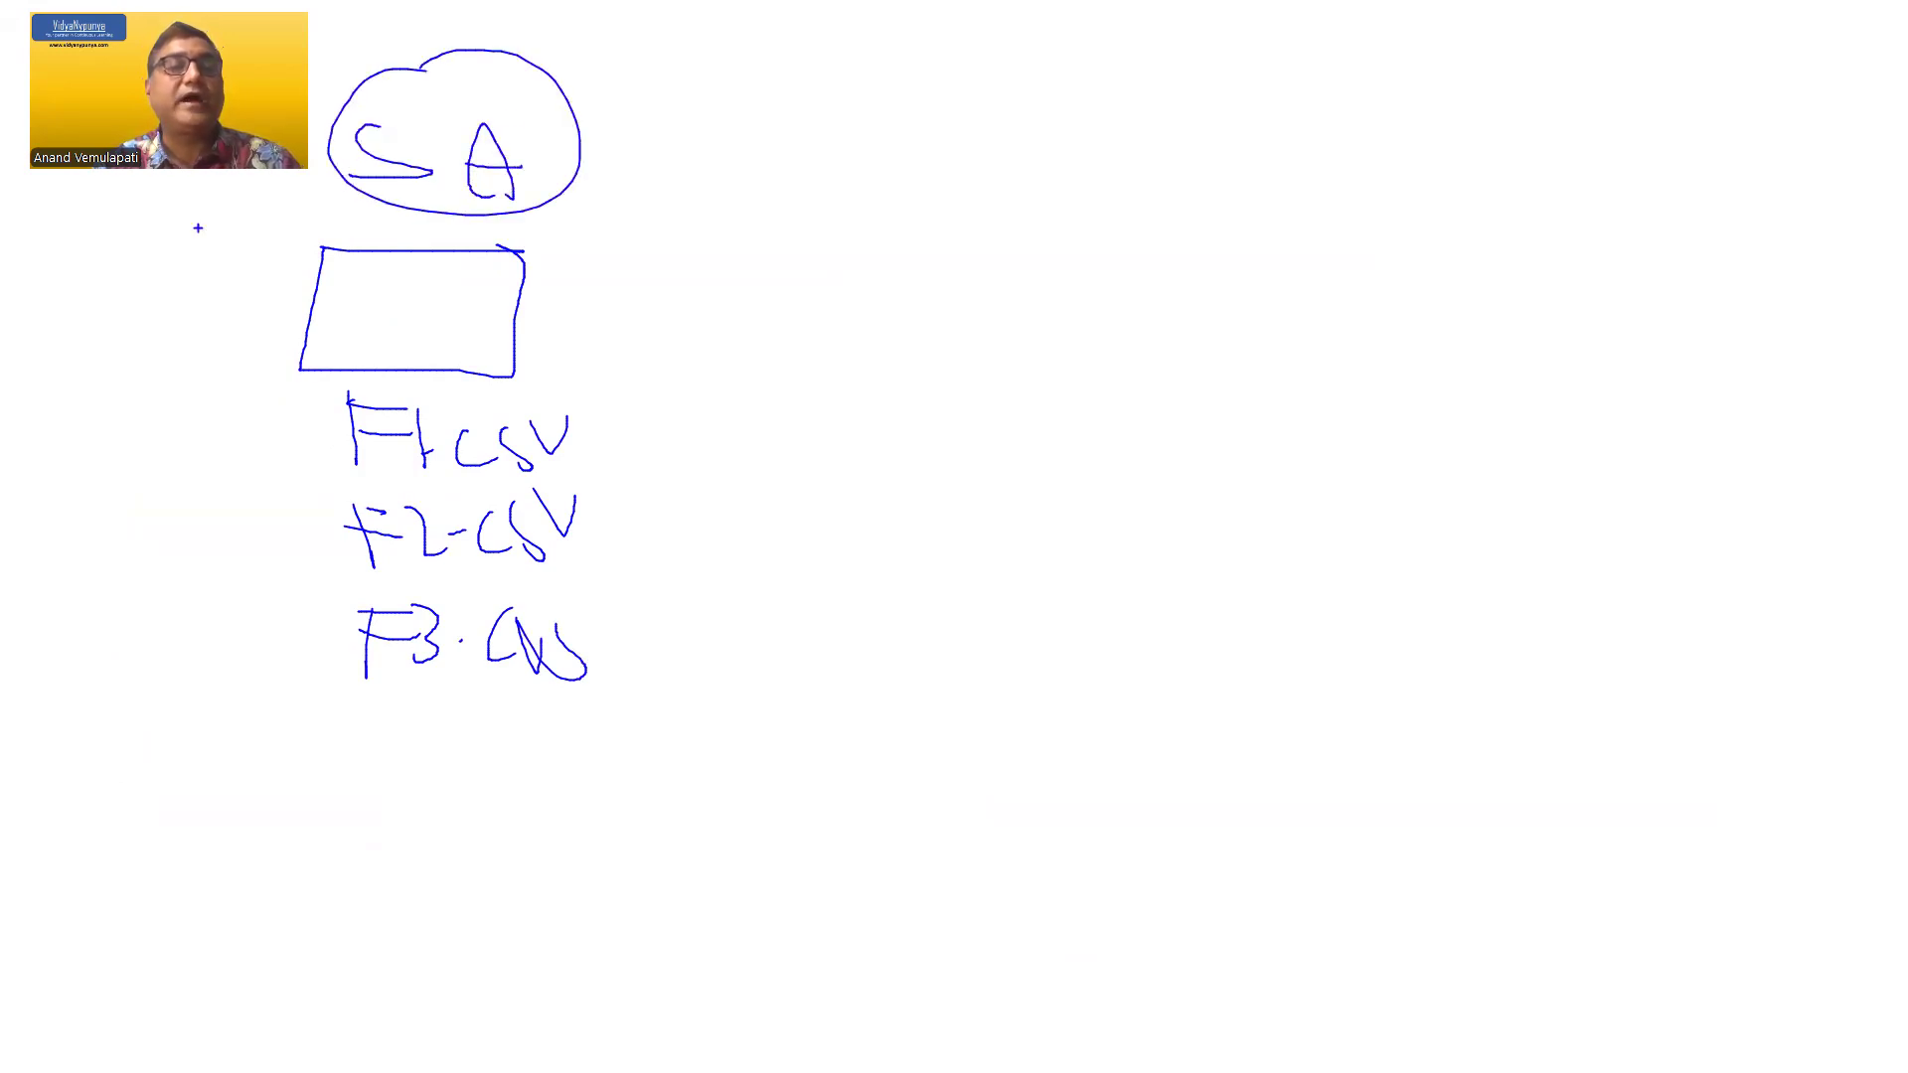
mouse_move(149, 213)
mouse_down()
mouse_move(161, 255)
mouse_move(189, 208)
mouse_move(176, 253)
mouse_up()
drag(189, 222, 249, 251)
mouse_move(248, 221)
mouse_down()
mouse_move(268, 253)
mouse_move(292, 221)
mouse_move(397, 237)
mouse_up()
Step: Draw a destination box labelled "OUTPUT", bracket the three CSV files and draw an arrow from them to that box
mouse_move(1373, 249)
mouse_down()
mouse_move(1484, 246)
mouse_move(1320, 353)
mouse_move(1540, 225)
mouse_up()
drag(1391, 185, 1450, 181)
mouse_move(1453, 159)
mouse_down()
mouse_move(1457, 213)
mouse_move(1464, 186)
mouse_up()
mouse_move(1474, 209)
mouse_down()
mouse_move(1486, 154)
mouse_move(1500, 205)
mouse_up()
mouse_move(1476, 184)
mouse_down()
mouse_move(1545, 167)
mouse_move(1533, 150)
mouse_up()
mouse_move(1534, 151)
mouse_down()
mouse_move(1546, 171)
mouse_move(1589, 159)
mouse_move(1614, 197)
mouse_up()
drag(1575, 161, 1626, 156)
mouse_move(560, 425)
mouse_down()
mouse_move(621, 651)
mouse_move(569, 664)
mouse_up()
mouse_move(628, 574)
mouse_down()
mouse_move(708, 610)
mouse_move(1304, 398)
mouse_move(1310, 433)
mouse_up()
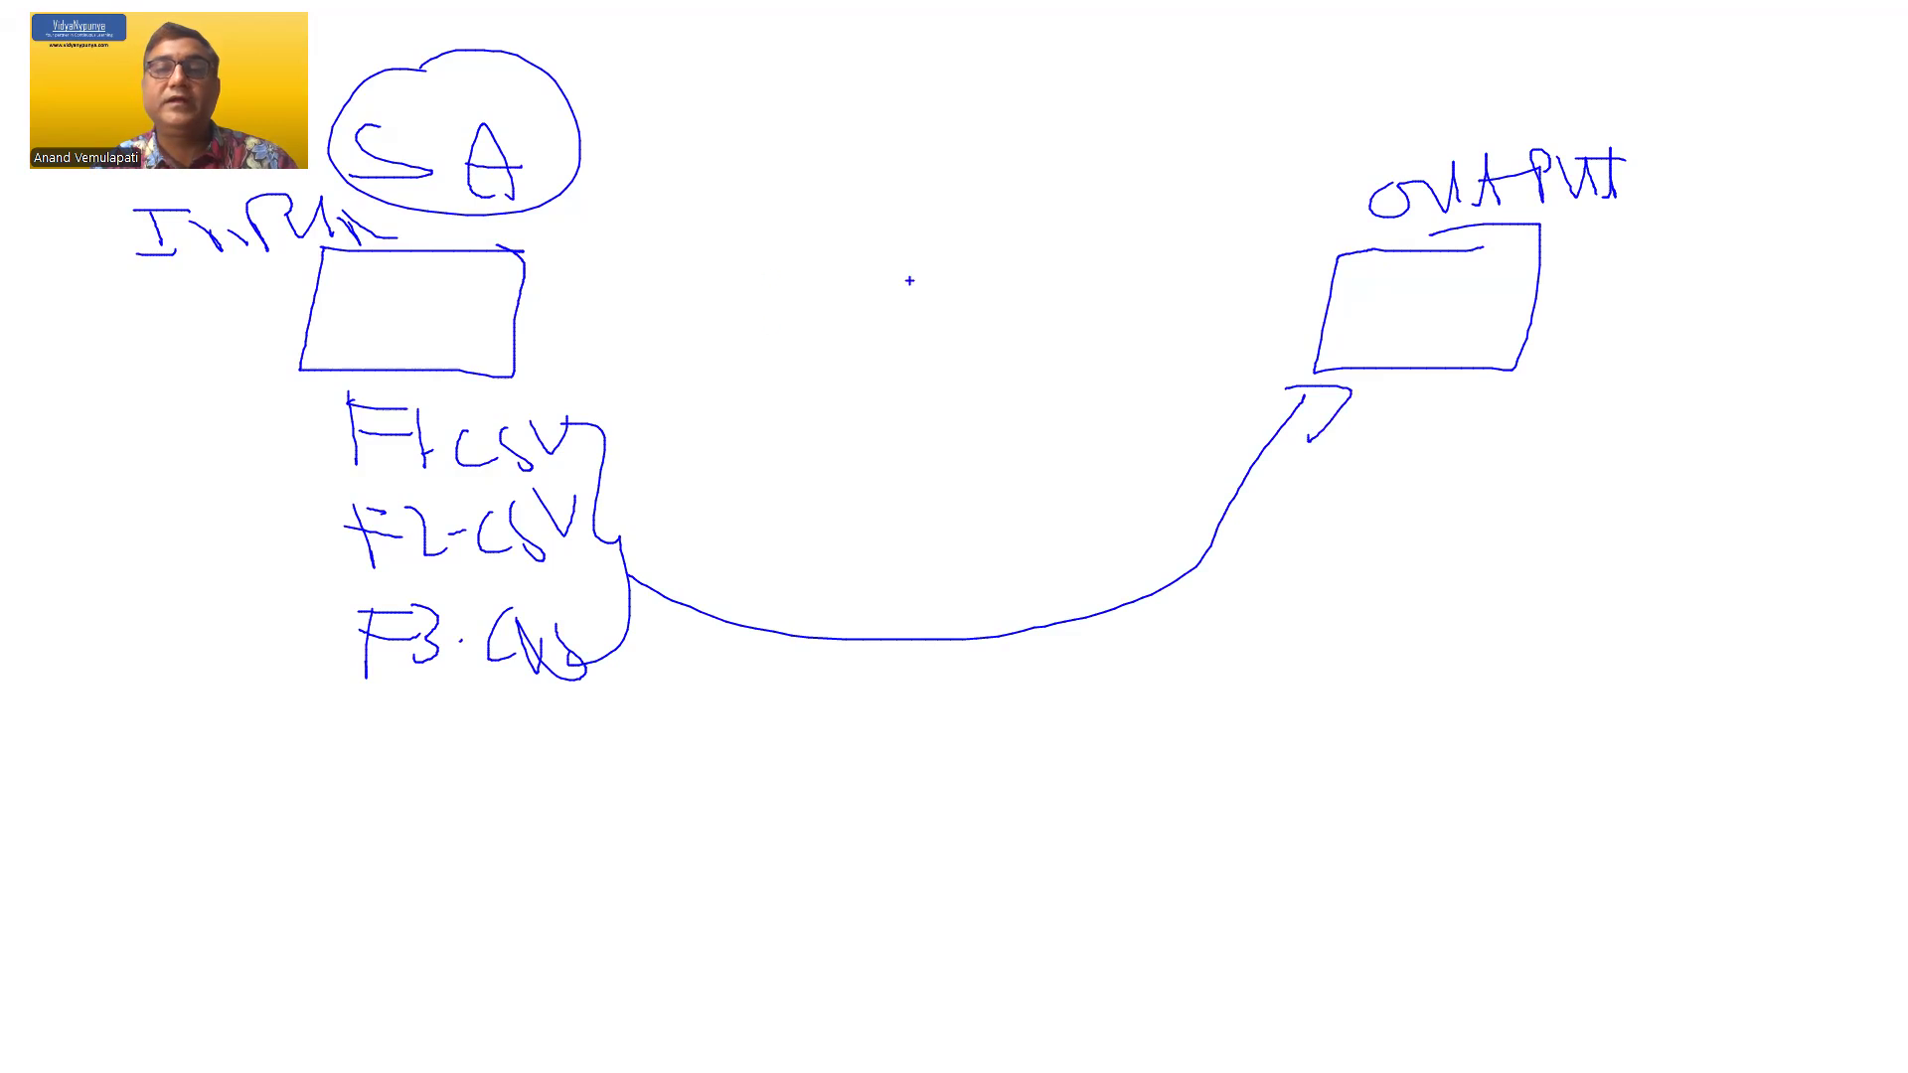
Step: Draw a "Copy" activity box between source and destination and label it "P.L" for pipeline
drag(821, 238, 1020, 238)
mouse_move(821, 241)
mouse_down()
mouse_move(801, 392)
mouse_move(939, 230)
mouse_up()
mouse_move(872, 285)
mouse_down()
mouse_move(880, 335)
mouse_move(938, 289)
mouse_move(981, 328)
mouse_up()
drag(981, 289, 949, 318)
mouse_move(856, 152)
mouse_down()
mouse_move(884, 242)
mouse_move(871, 196)
mouse_move(964, 210)
mouse_up()
click(900, 192)
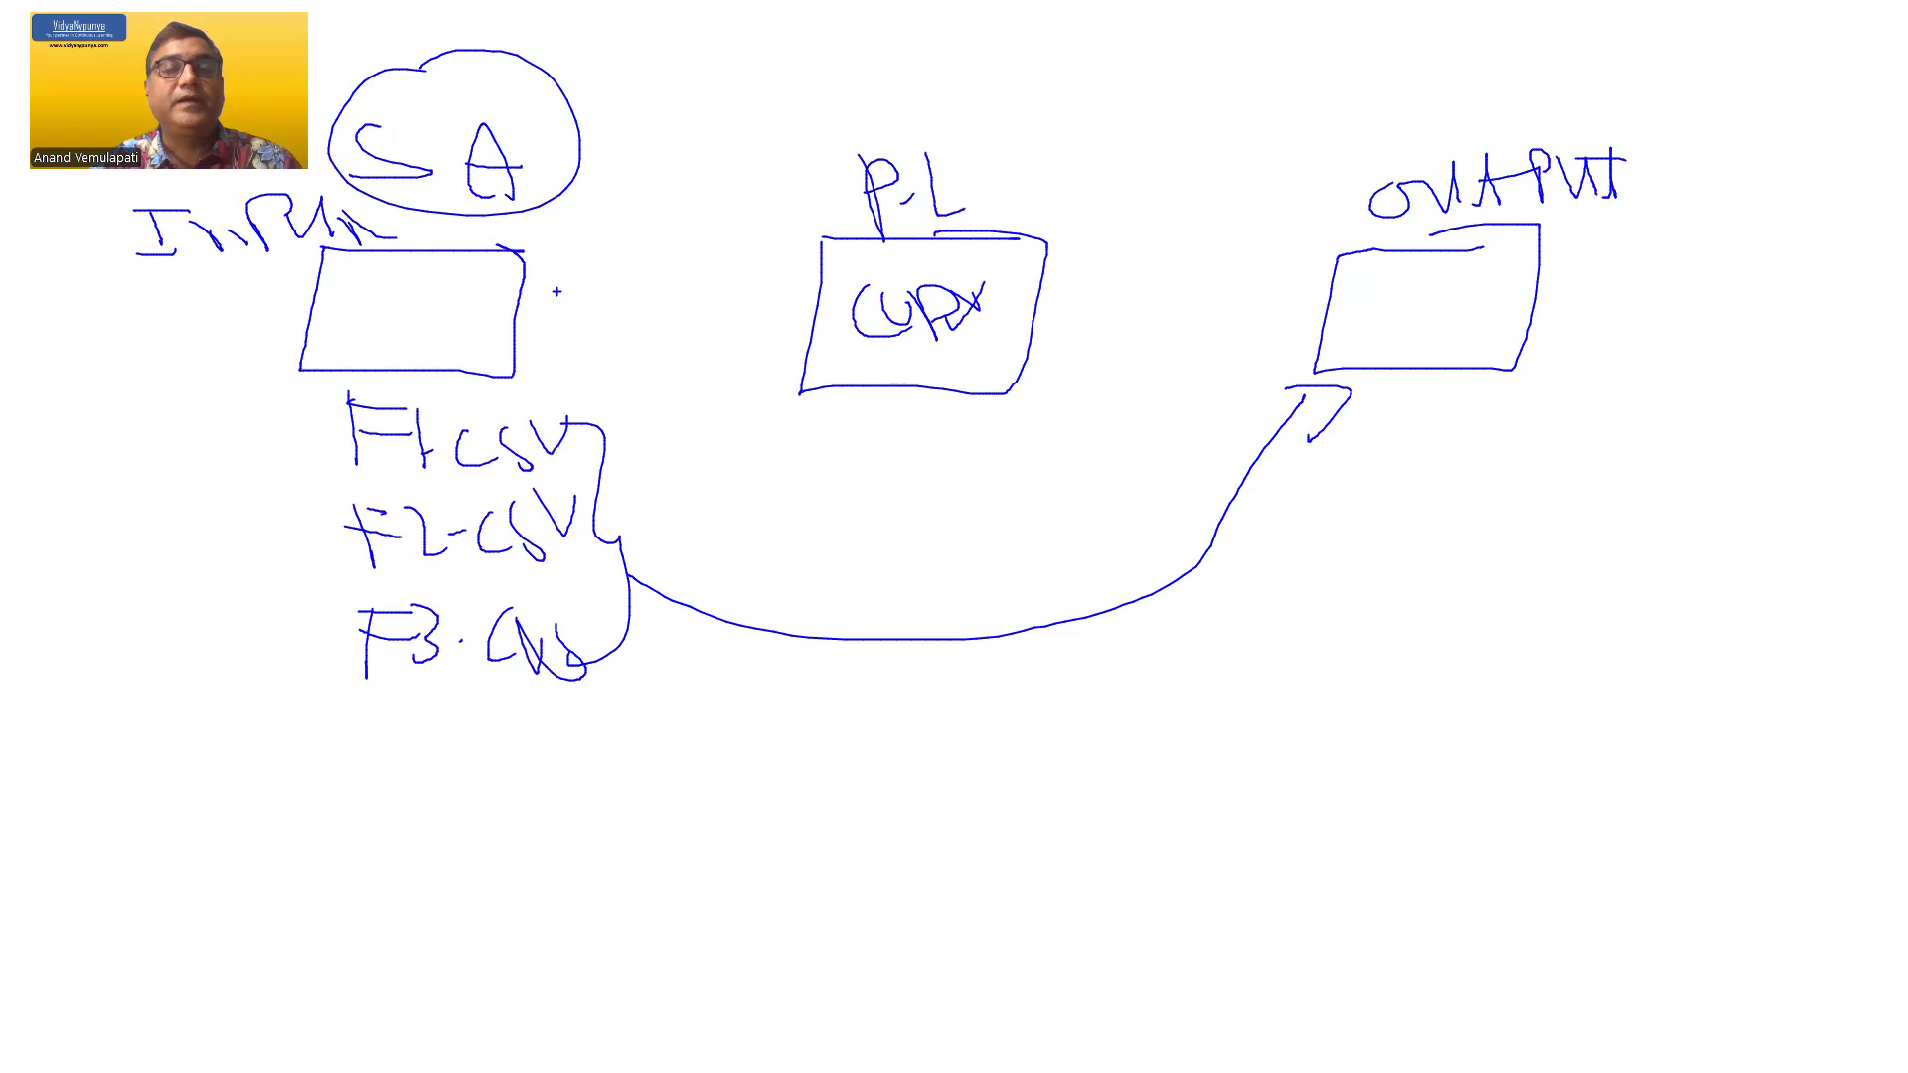
Step: Add a linked service shape labelled "L-S" beside both the input and the output box
mouse_move(559, 283)
mouse_down()
mouse_move(599, 344)
mouse_move(609, 324)
mouse_up()
mouse_move(629, 240)
mouse_down()
mouse_move(527, 328)
mouse_move(609, 248)
mouse_up()
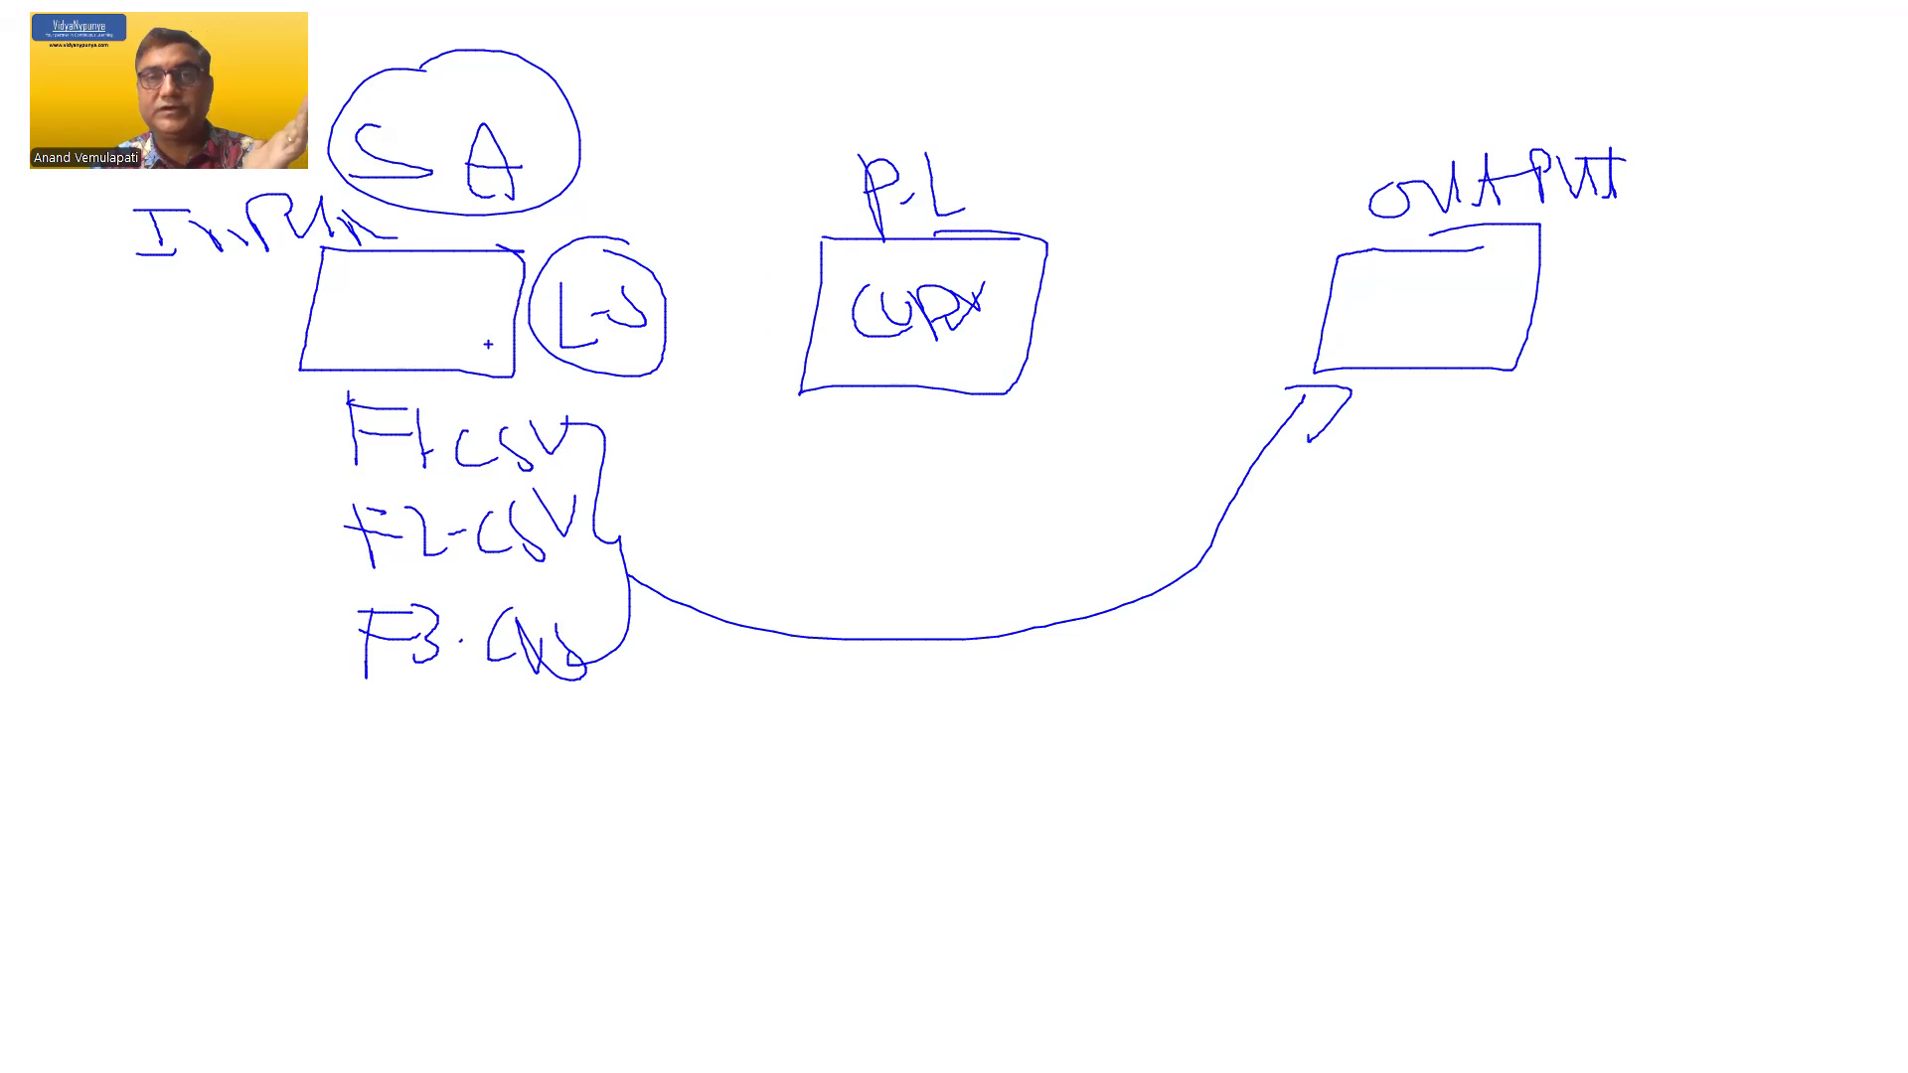
mouse_move(1223, 268)
mouse_down()
mouse_move(1292, 263)
mouse_move(1206, 348)
mouse_move(1302, 274)
mouse_move(1290, 263)
mouse_move(1264, 316)
mouse_up()
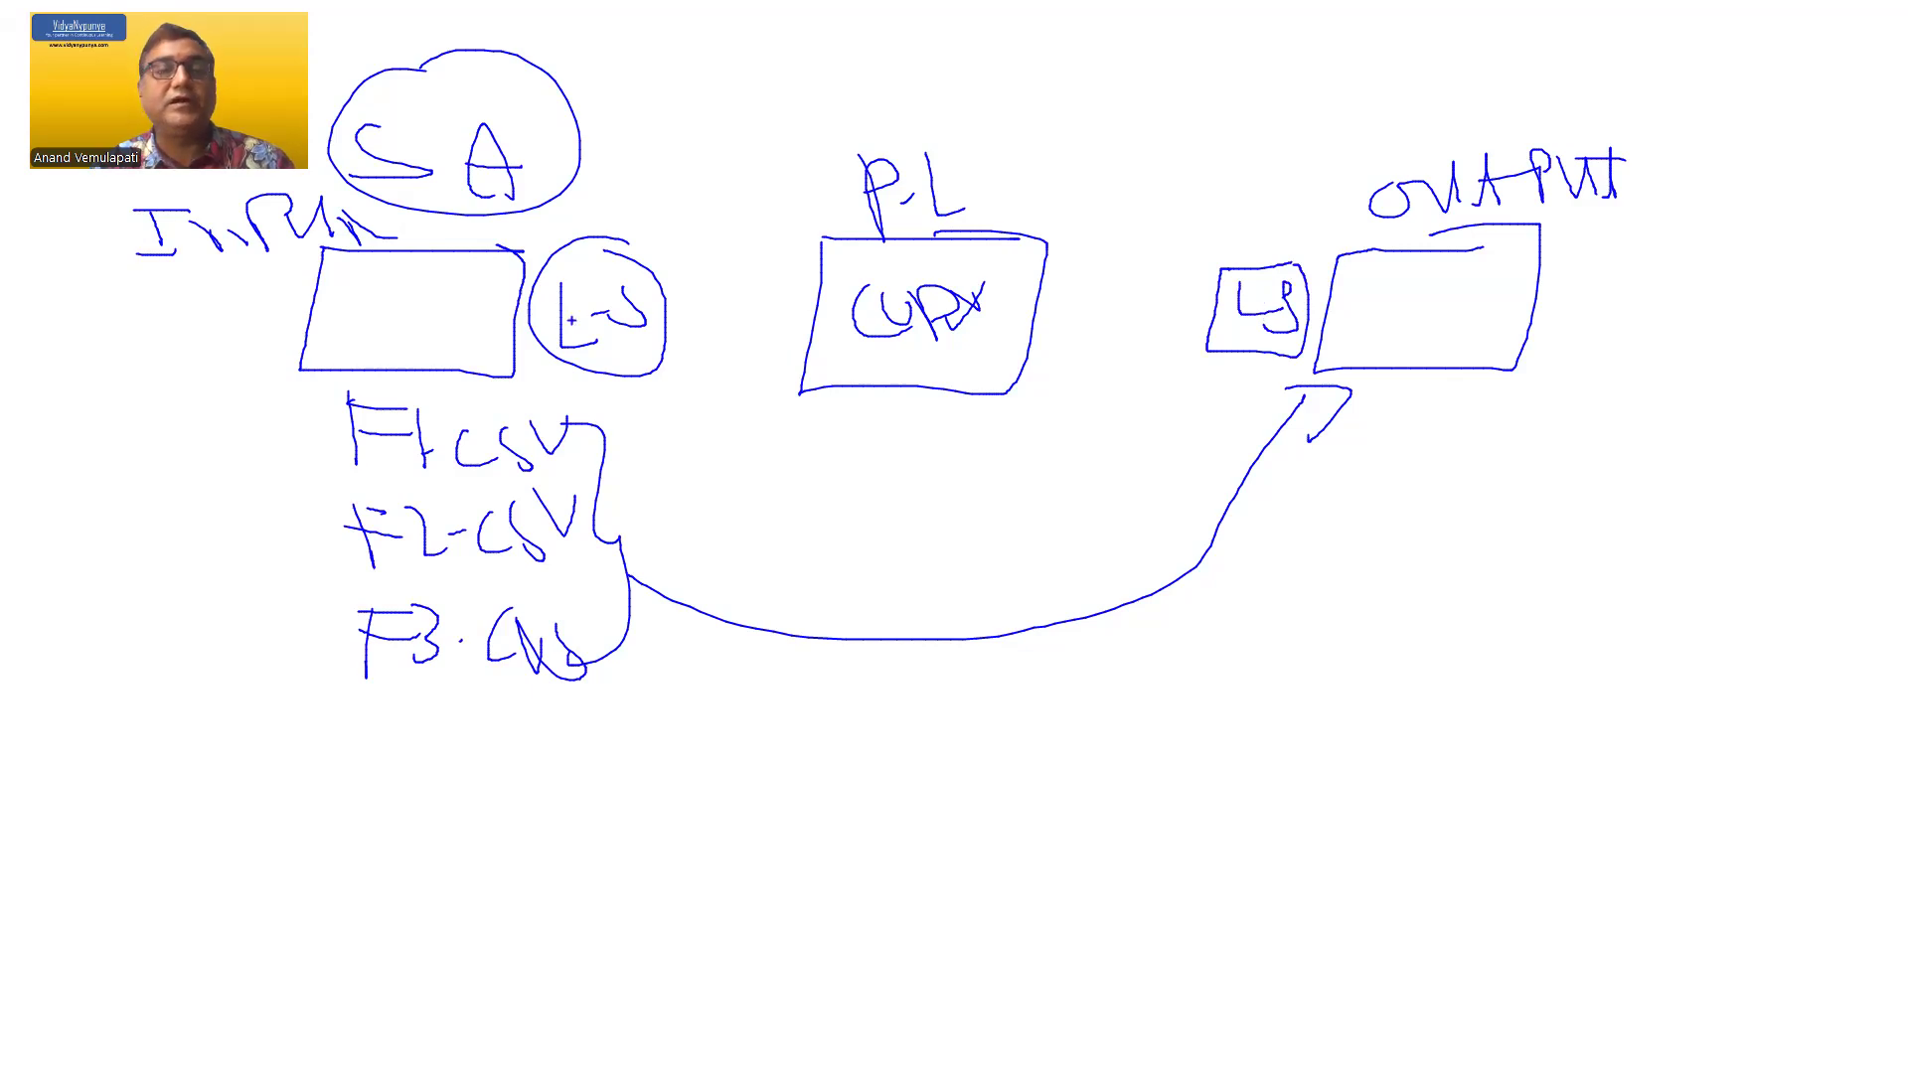
Step: Add source and target data set boxes on either side of the copy activity in the pipeline diagram
mouse_move(681, 270)
mouse_down()
mouse_move(795, 288)
mouse_move(699, 262)
mouse_move(704, 316)
mouse_move(766, 314)
mouse_up()
mouse_move(1061, 279)
mouse_down()
mouse_move(1133, 279)
mouse_move(1059, 320)
mouse_move(1173, 342)
mouse_move(1118, 286)
mouse_move(1092, 332)
mouse_move(1124, 290)
mouse_up()
drag(1120, 291, 1116, 328)
mouse_move(1119, 291)
mouse_down()
mouse_move(1145, 312)
mouse_move(1117, 329)
mouse_up()
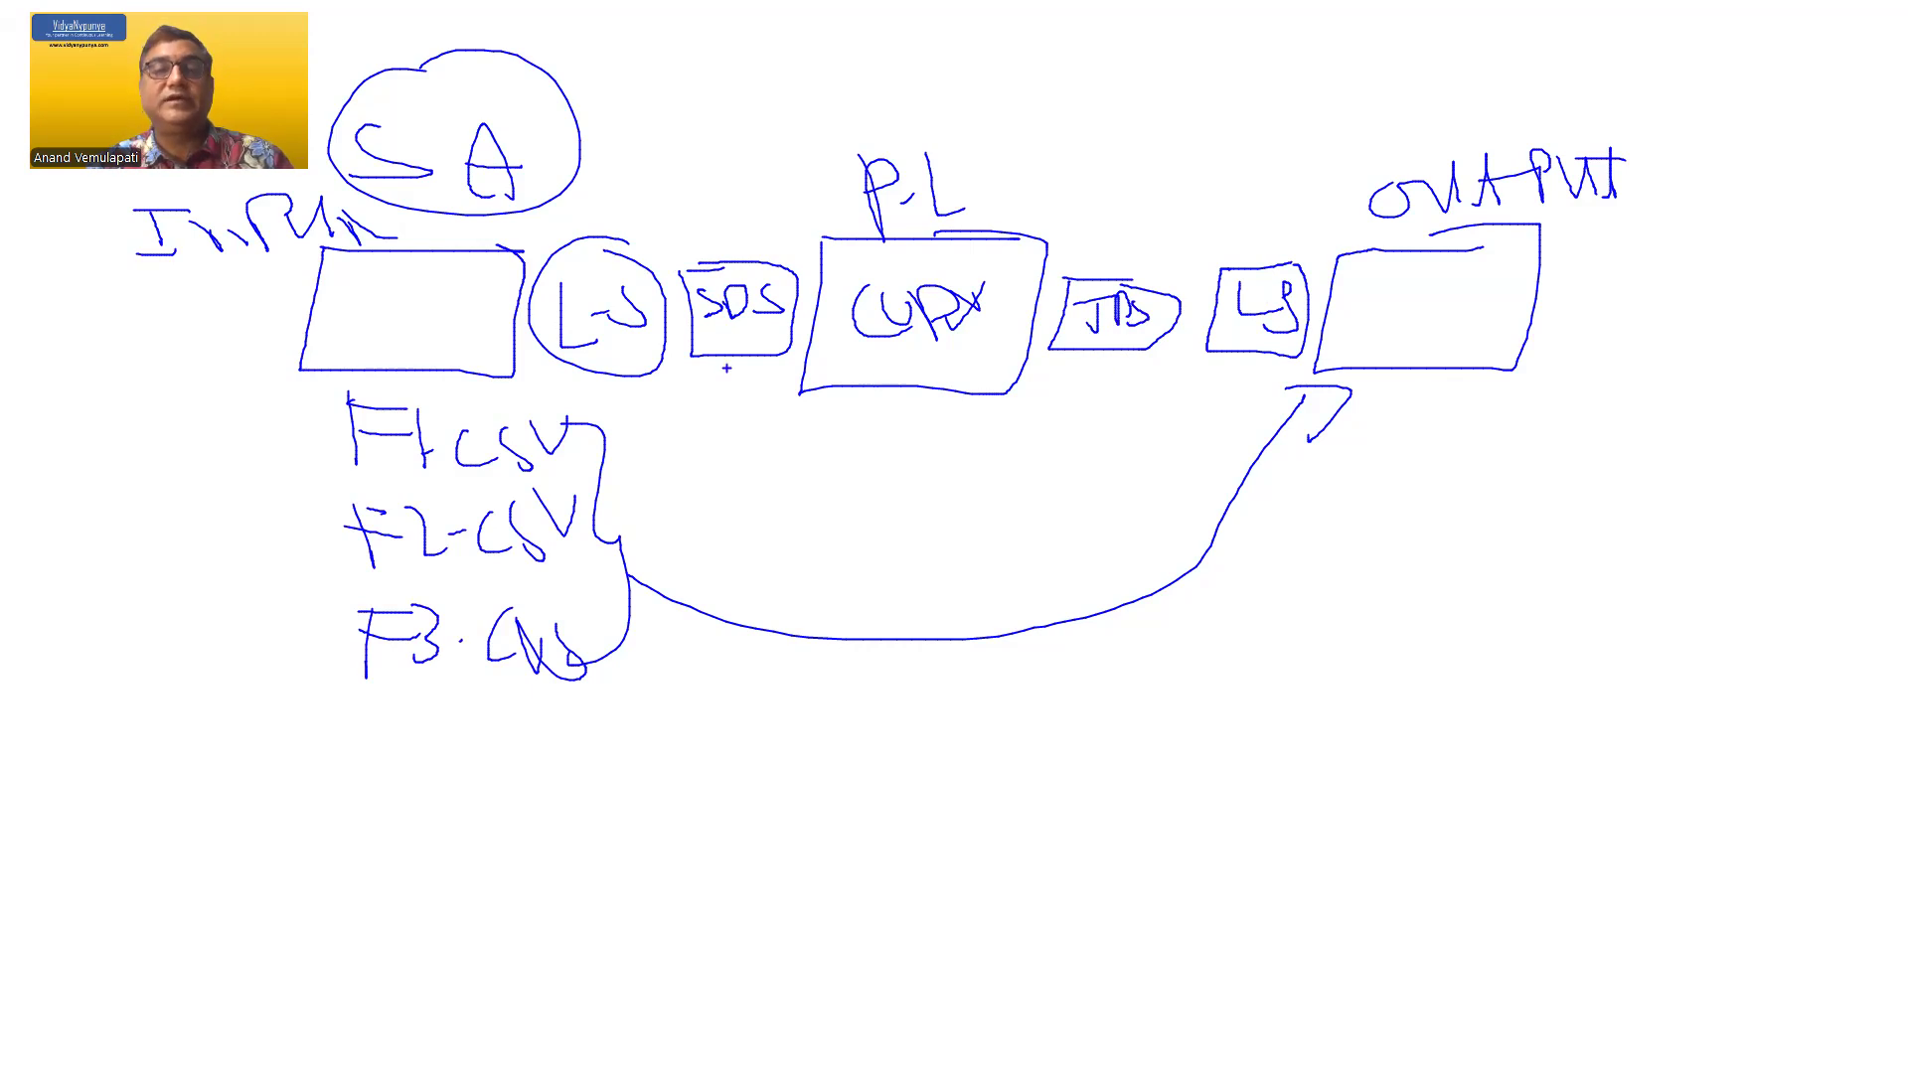
Step: Mark the record counts 10, 20 and 30 with arrows from F1, F2 and F3, and 60 beneath the target data set
drag(425, 430, 586, 402)
drag(531, 384, 626, 406)
drag(571, 508, 704, 485)
drag(701, 464, 726, 475)
mouse_move(585, 612)
mouse_down()
mouse_move(681, 620)
mouse_move(801, 533)
mouse_up()
drag(1111, 355, 1121, 436)
mouse_move(1103, 403)
mouse_down()
mouse_move(1119, 439)
mouse_move(1140, 417)
mouse_move(1075, 483)
mouse_move(1085, 497)
mouse_up()
mouse_move(1133, 477)
mouse_down()
mouse_move(1111, 521)
mouse_move(1139, 459)
mouse_up()
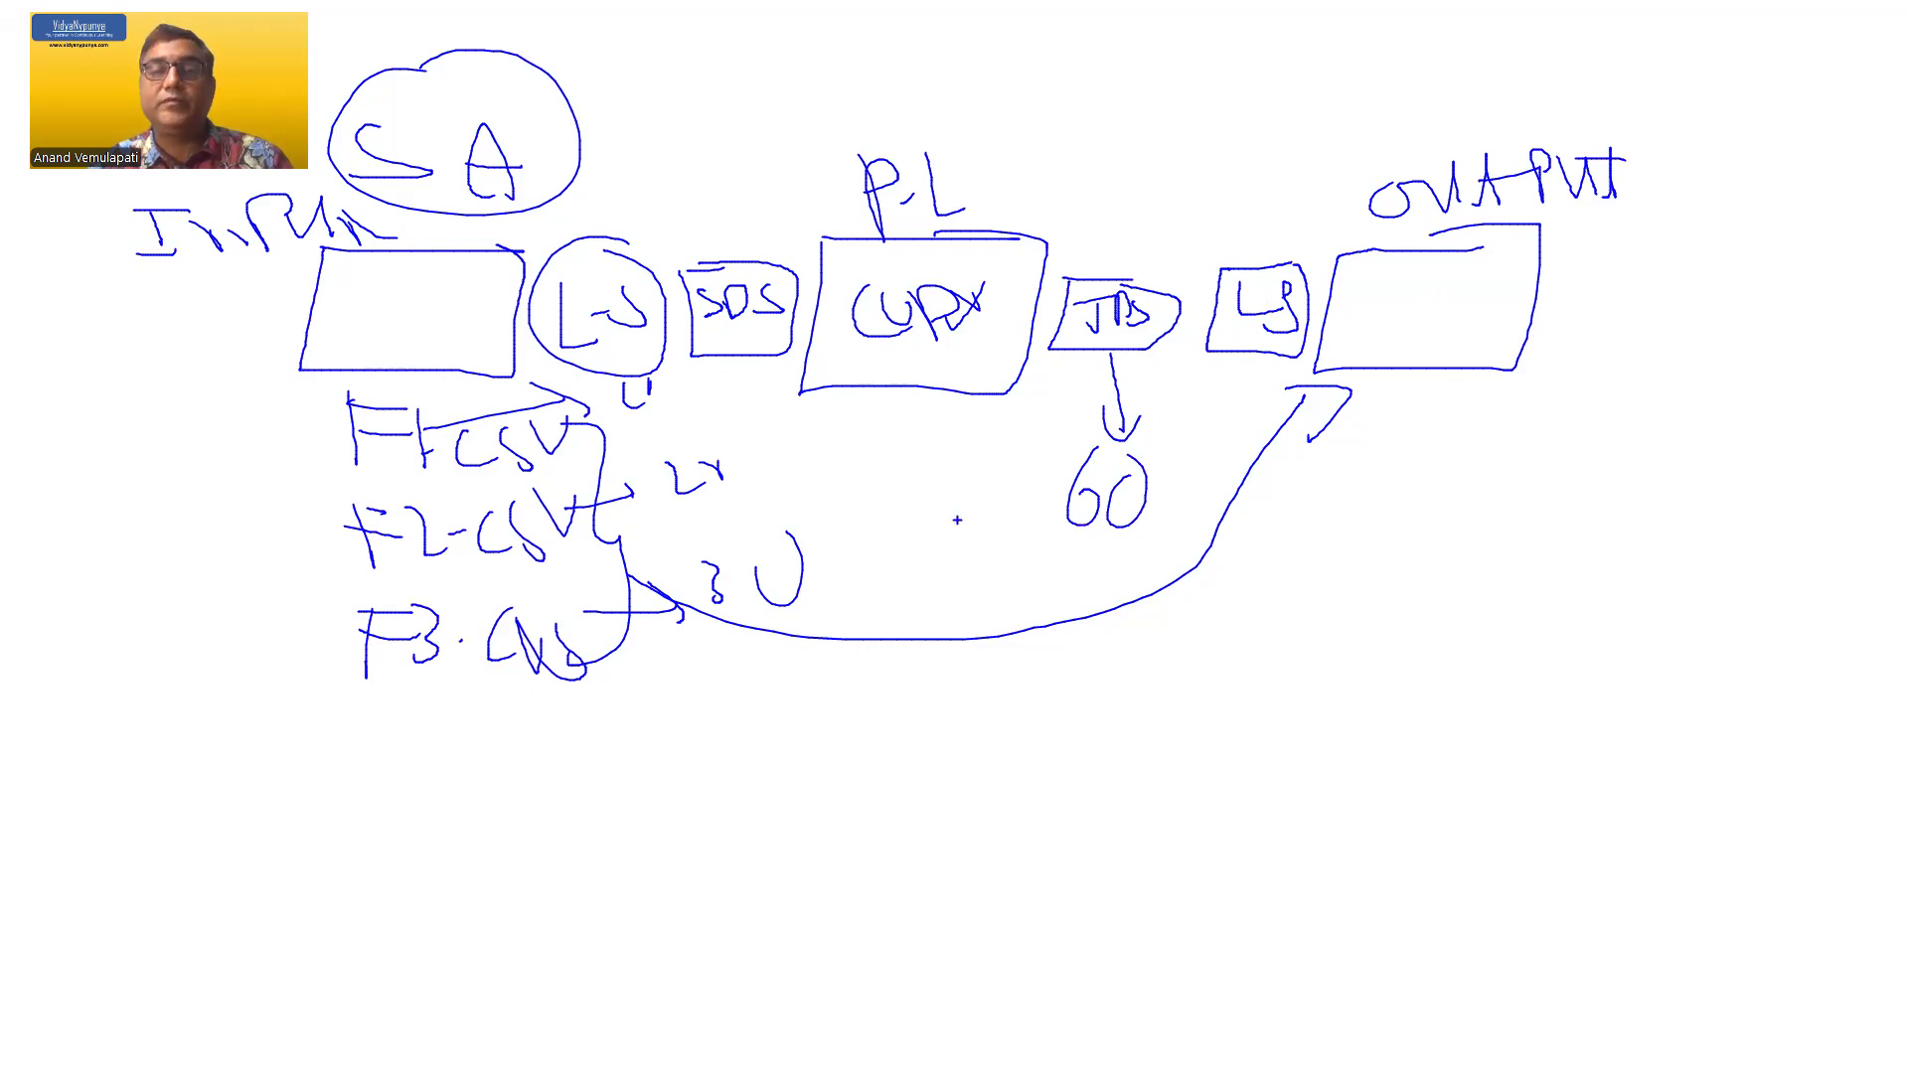
Step: Close the white screen, switch to the Azure portal, find Storage accounts and start creating a new one
key(w)
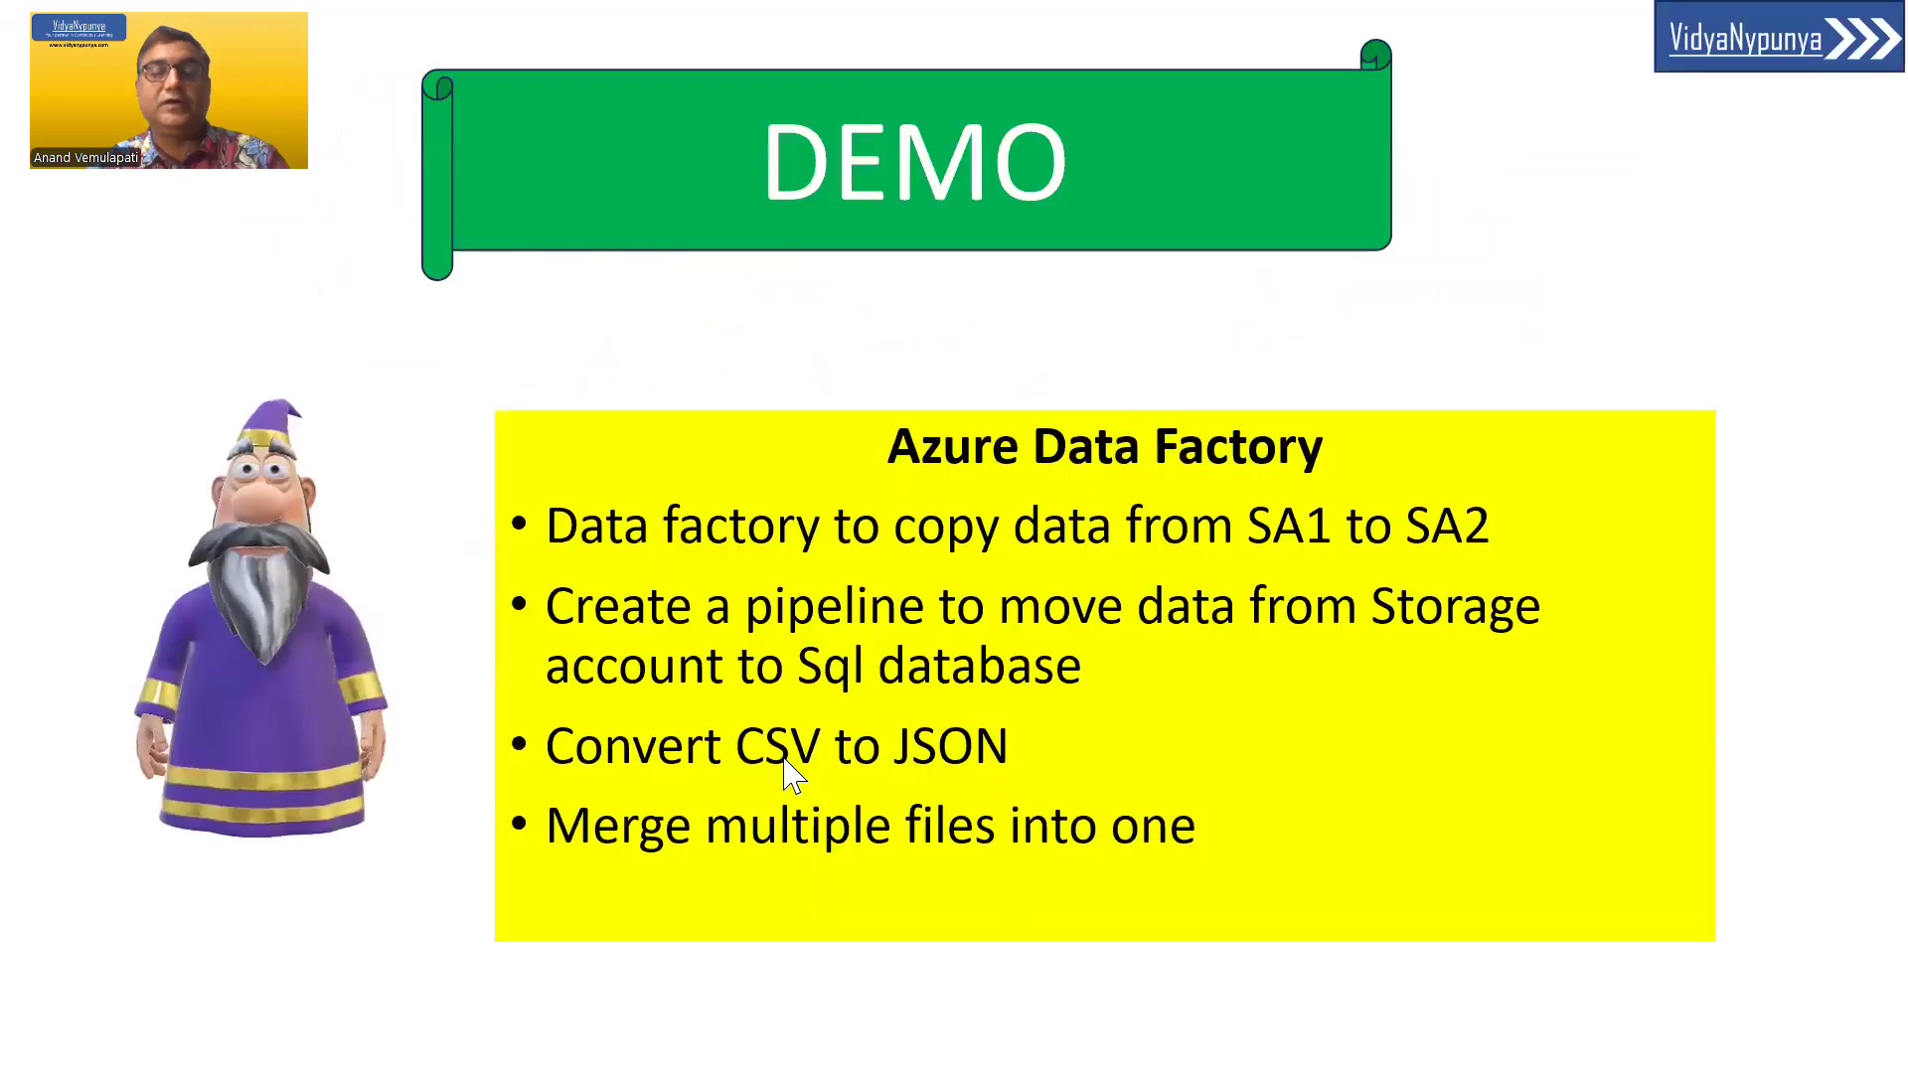
key(alt+Tab)
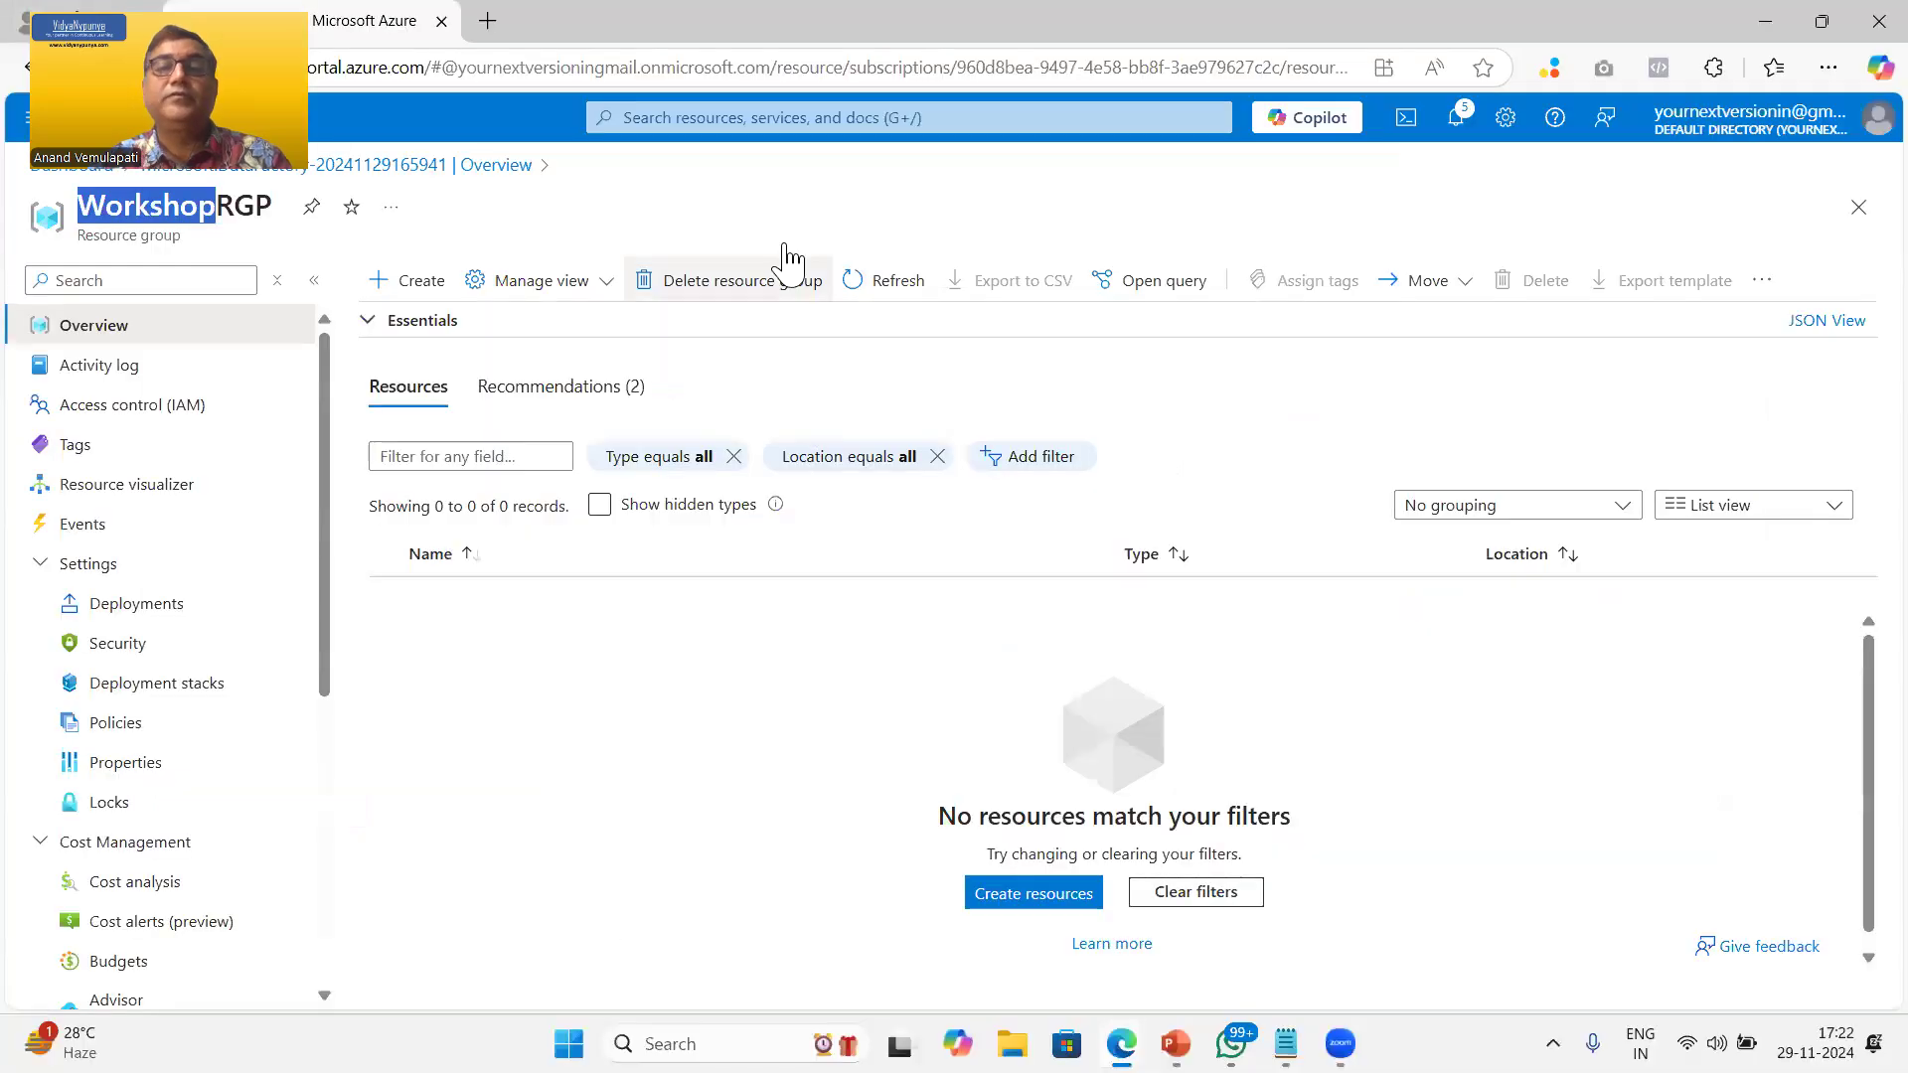
click(782, 117)
text(stora)
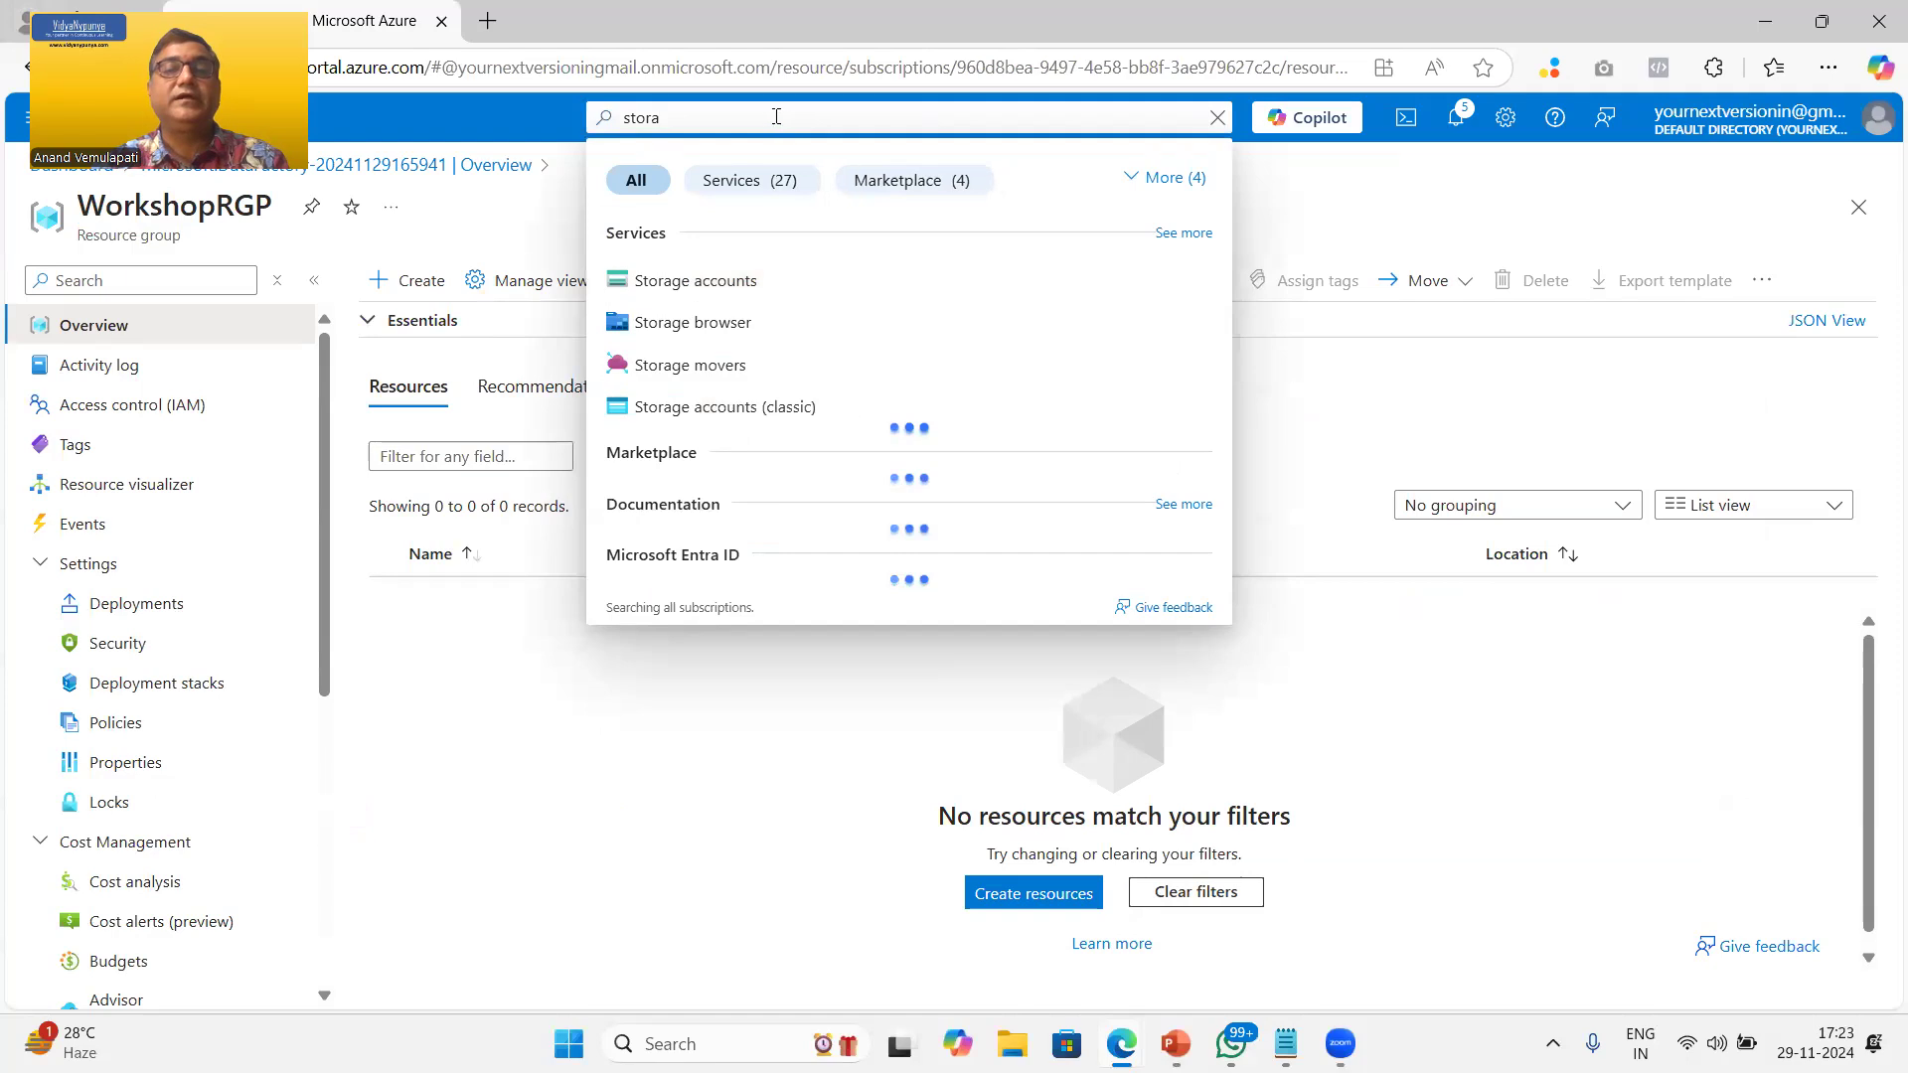
click(714, 284)
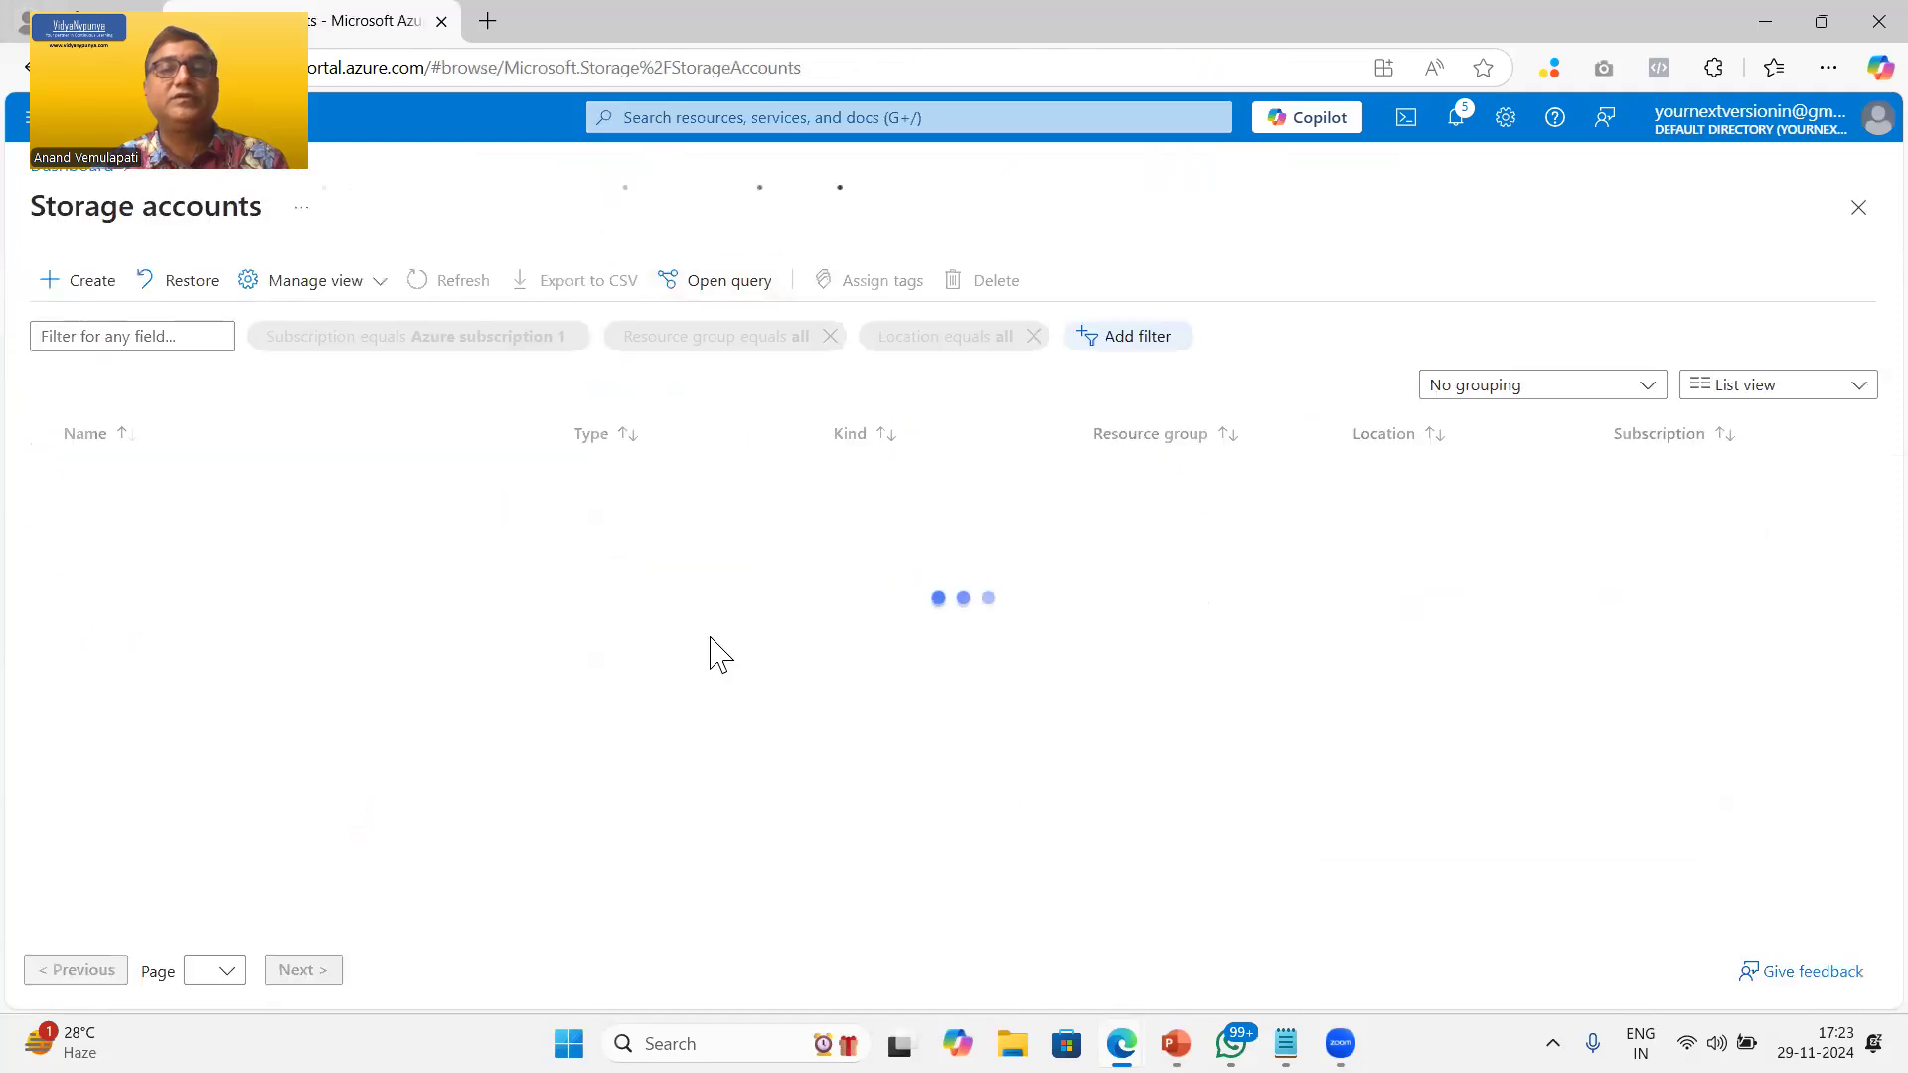
click(88, 282)
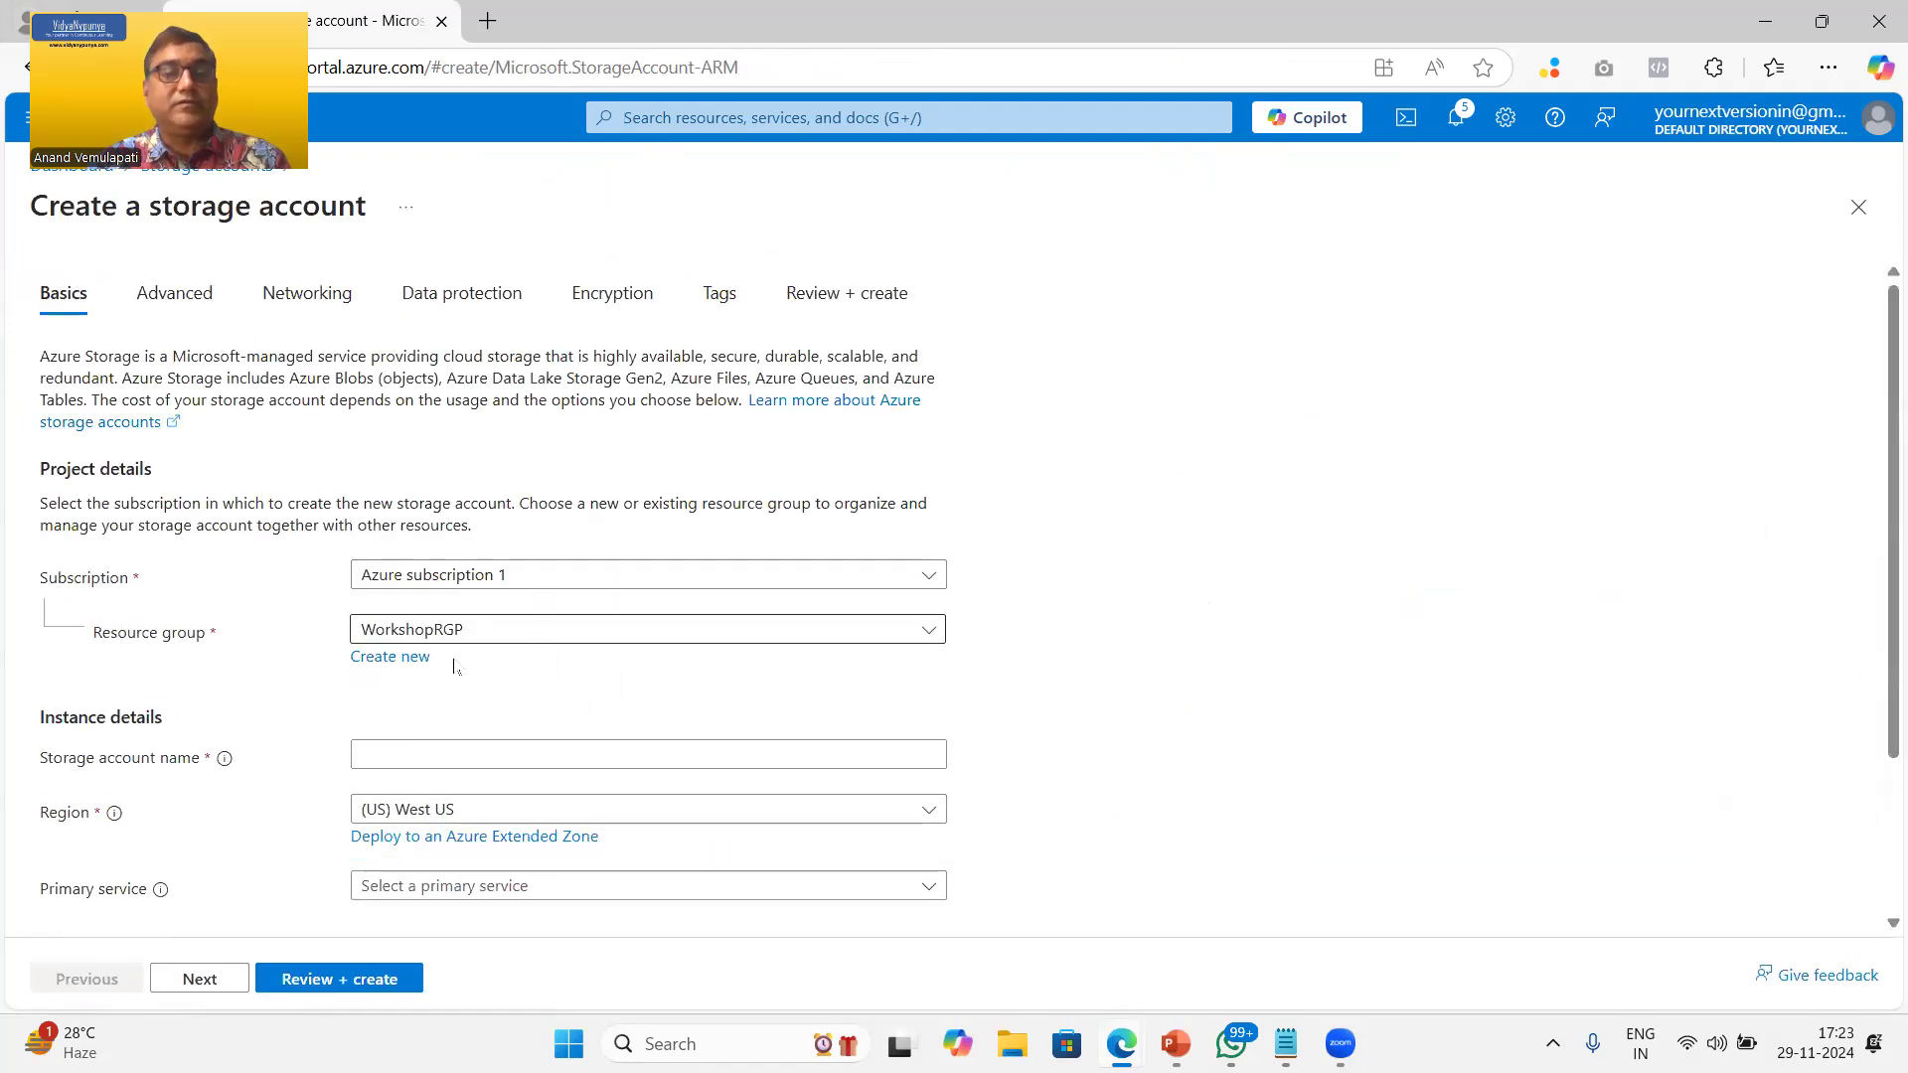
Step: Try to name the new storage account vidyasac1
click(550, 756)
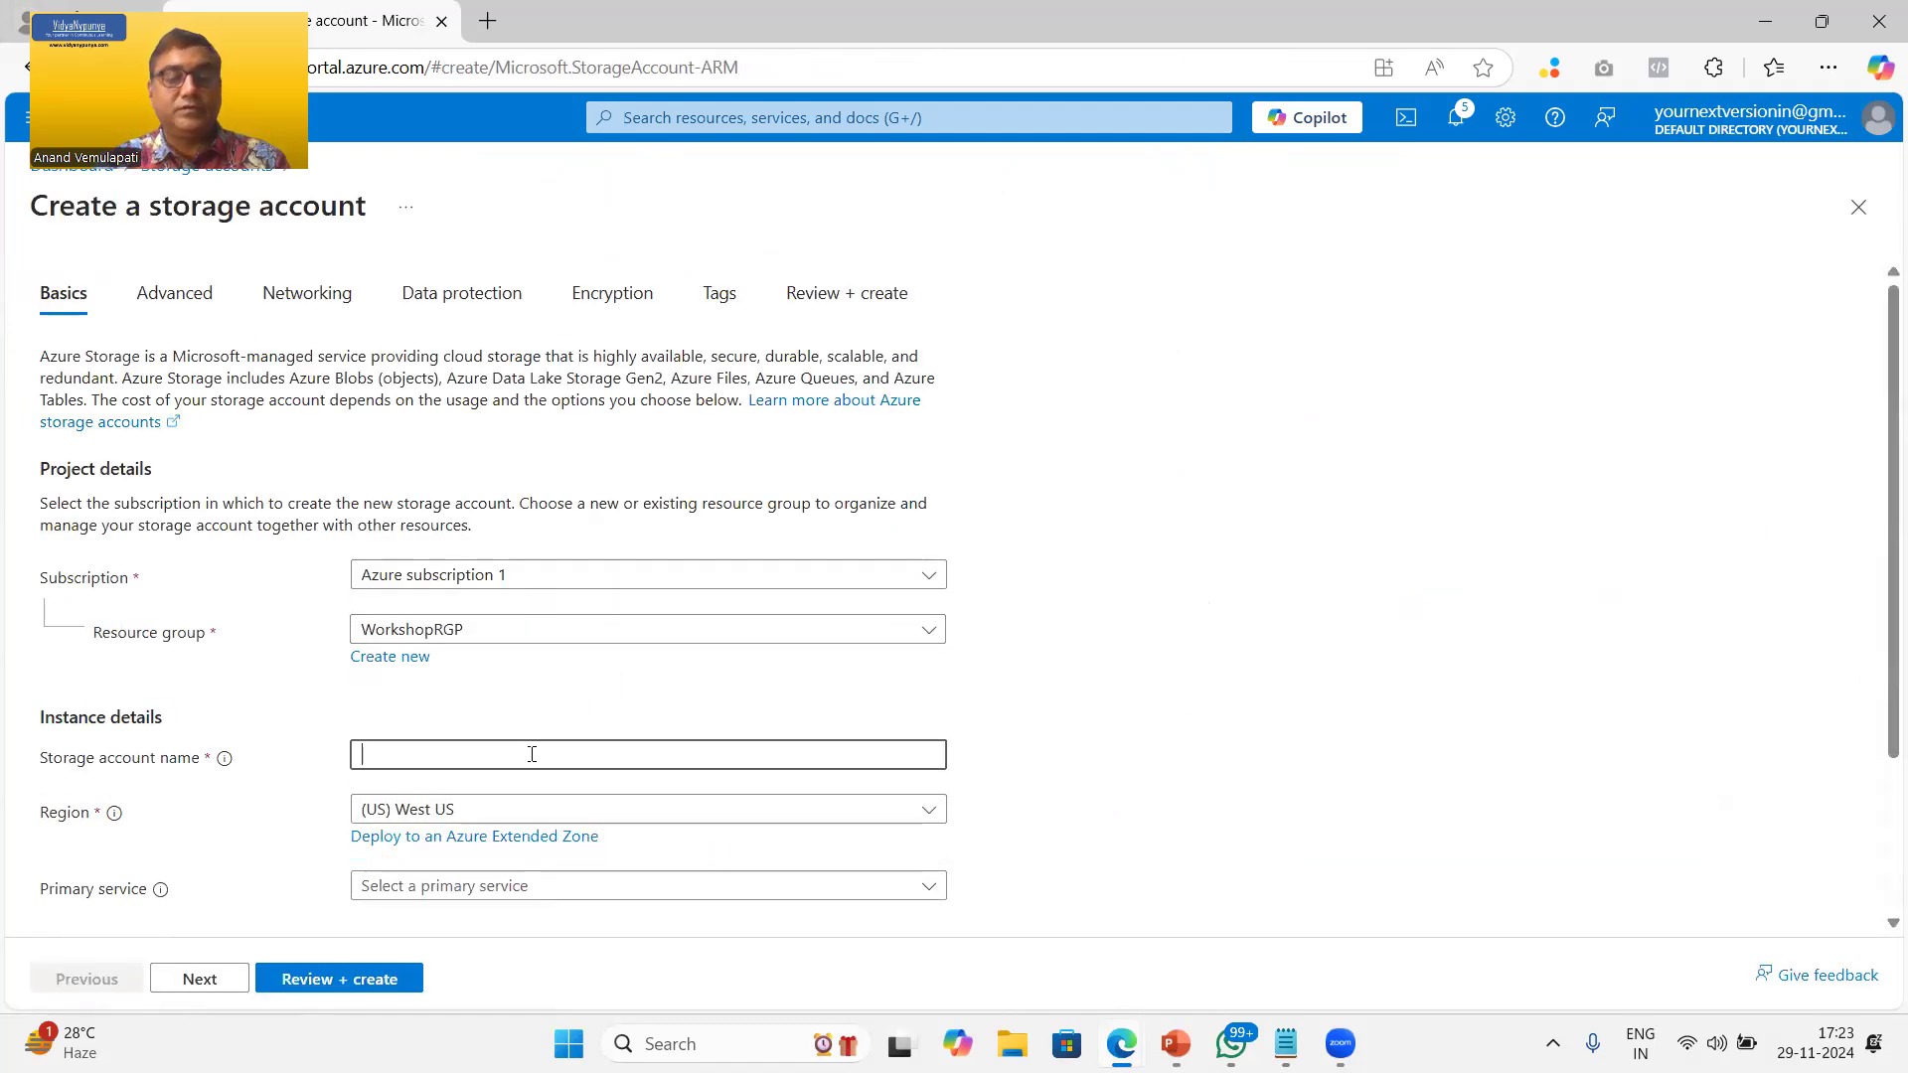
text(vidya)
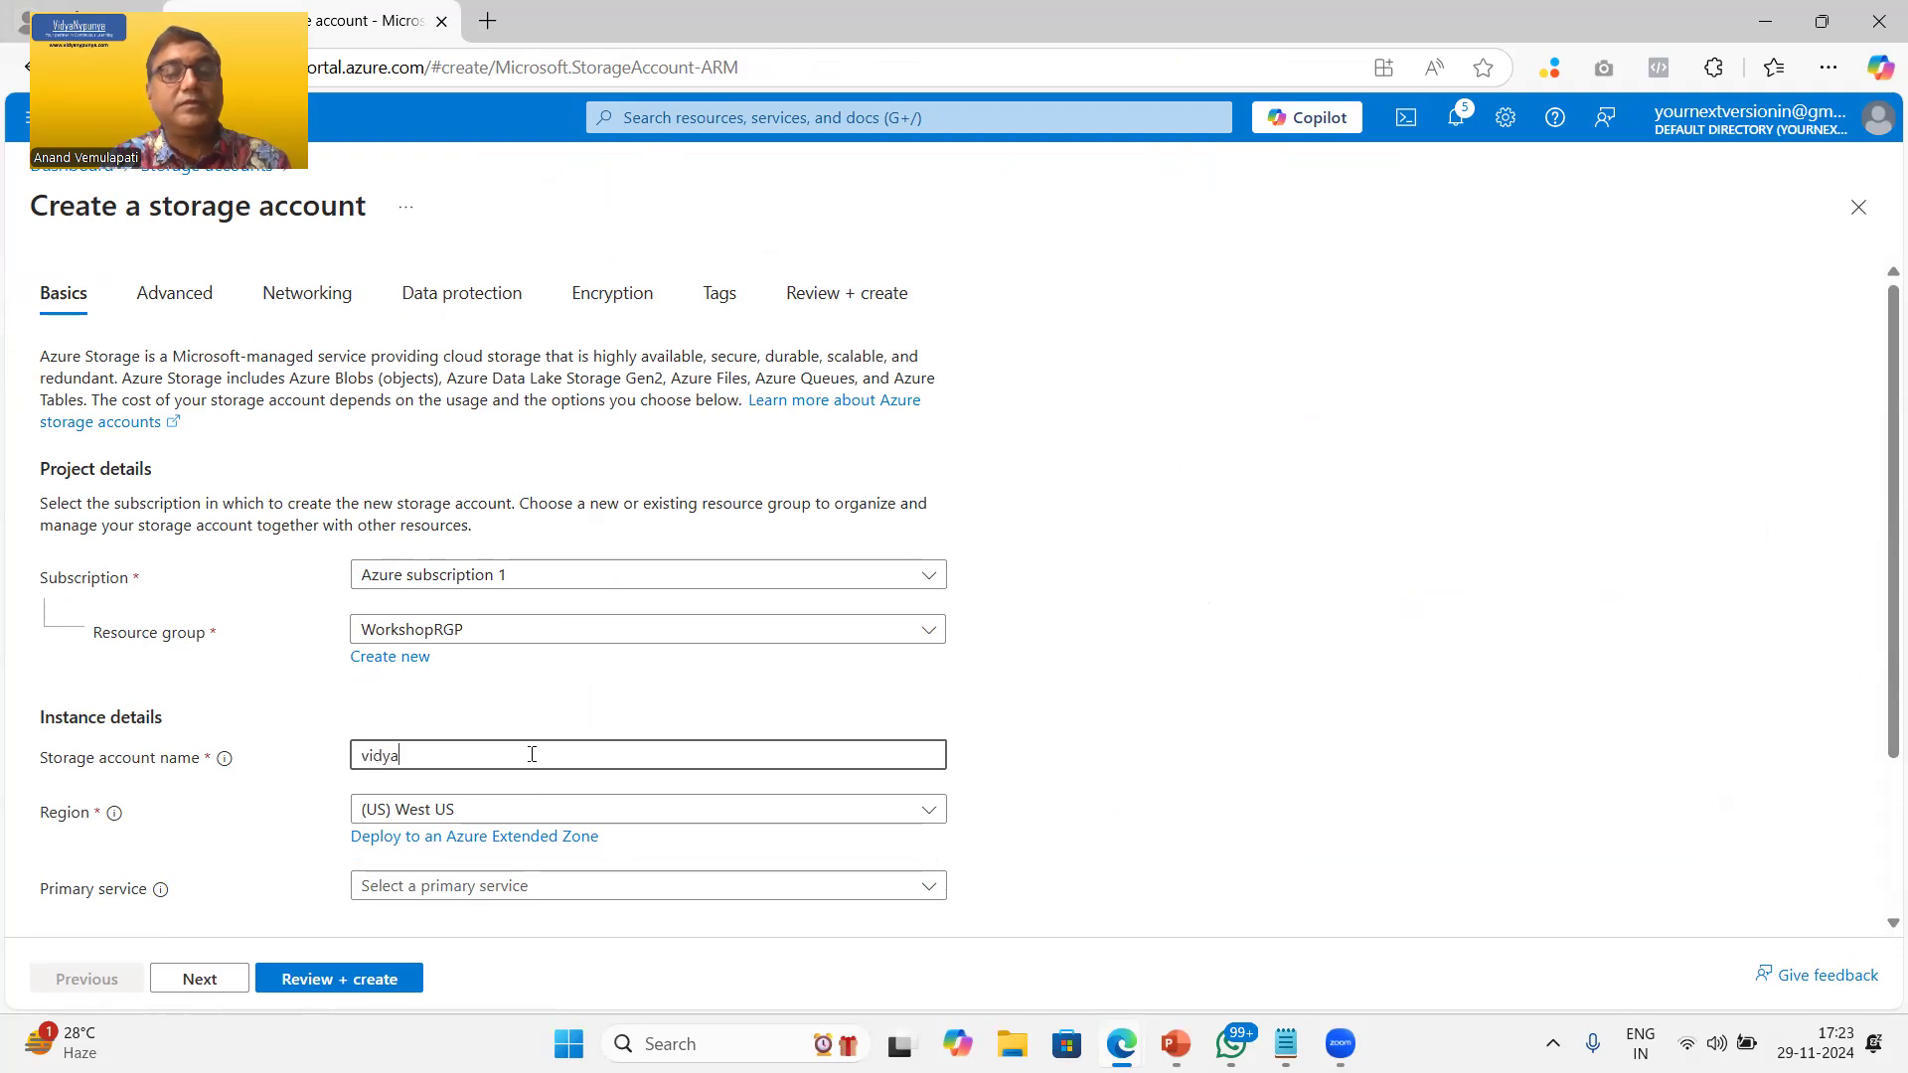
text(sac1)
key(Tab)
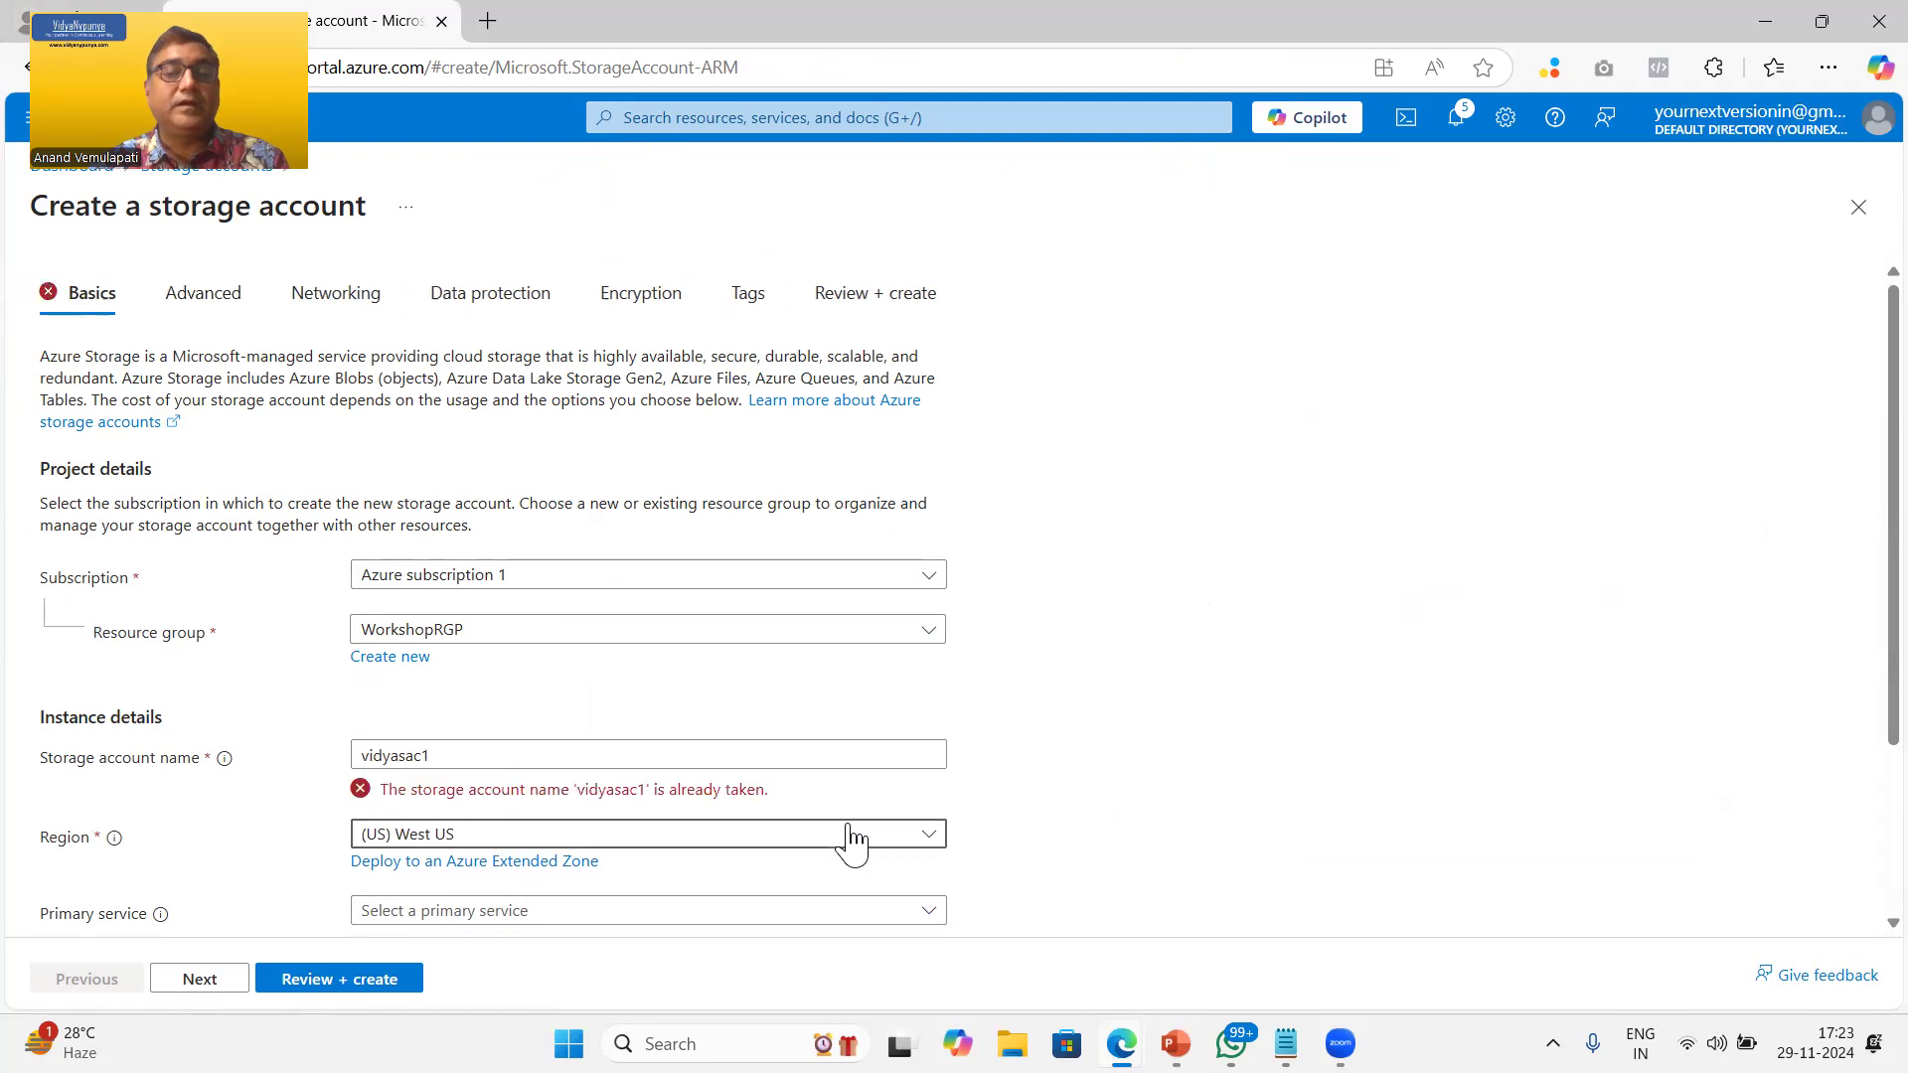
Step: Change the storage account name to vidyasacc1 and set the region to (Asia Pacific) Australia East
click(528, 759)
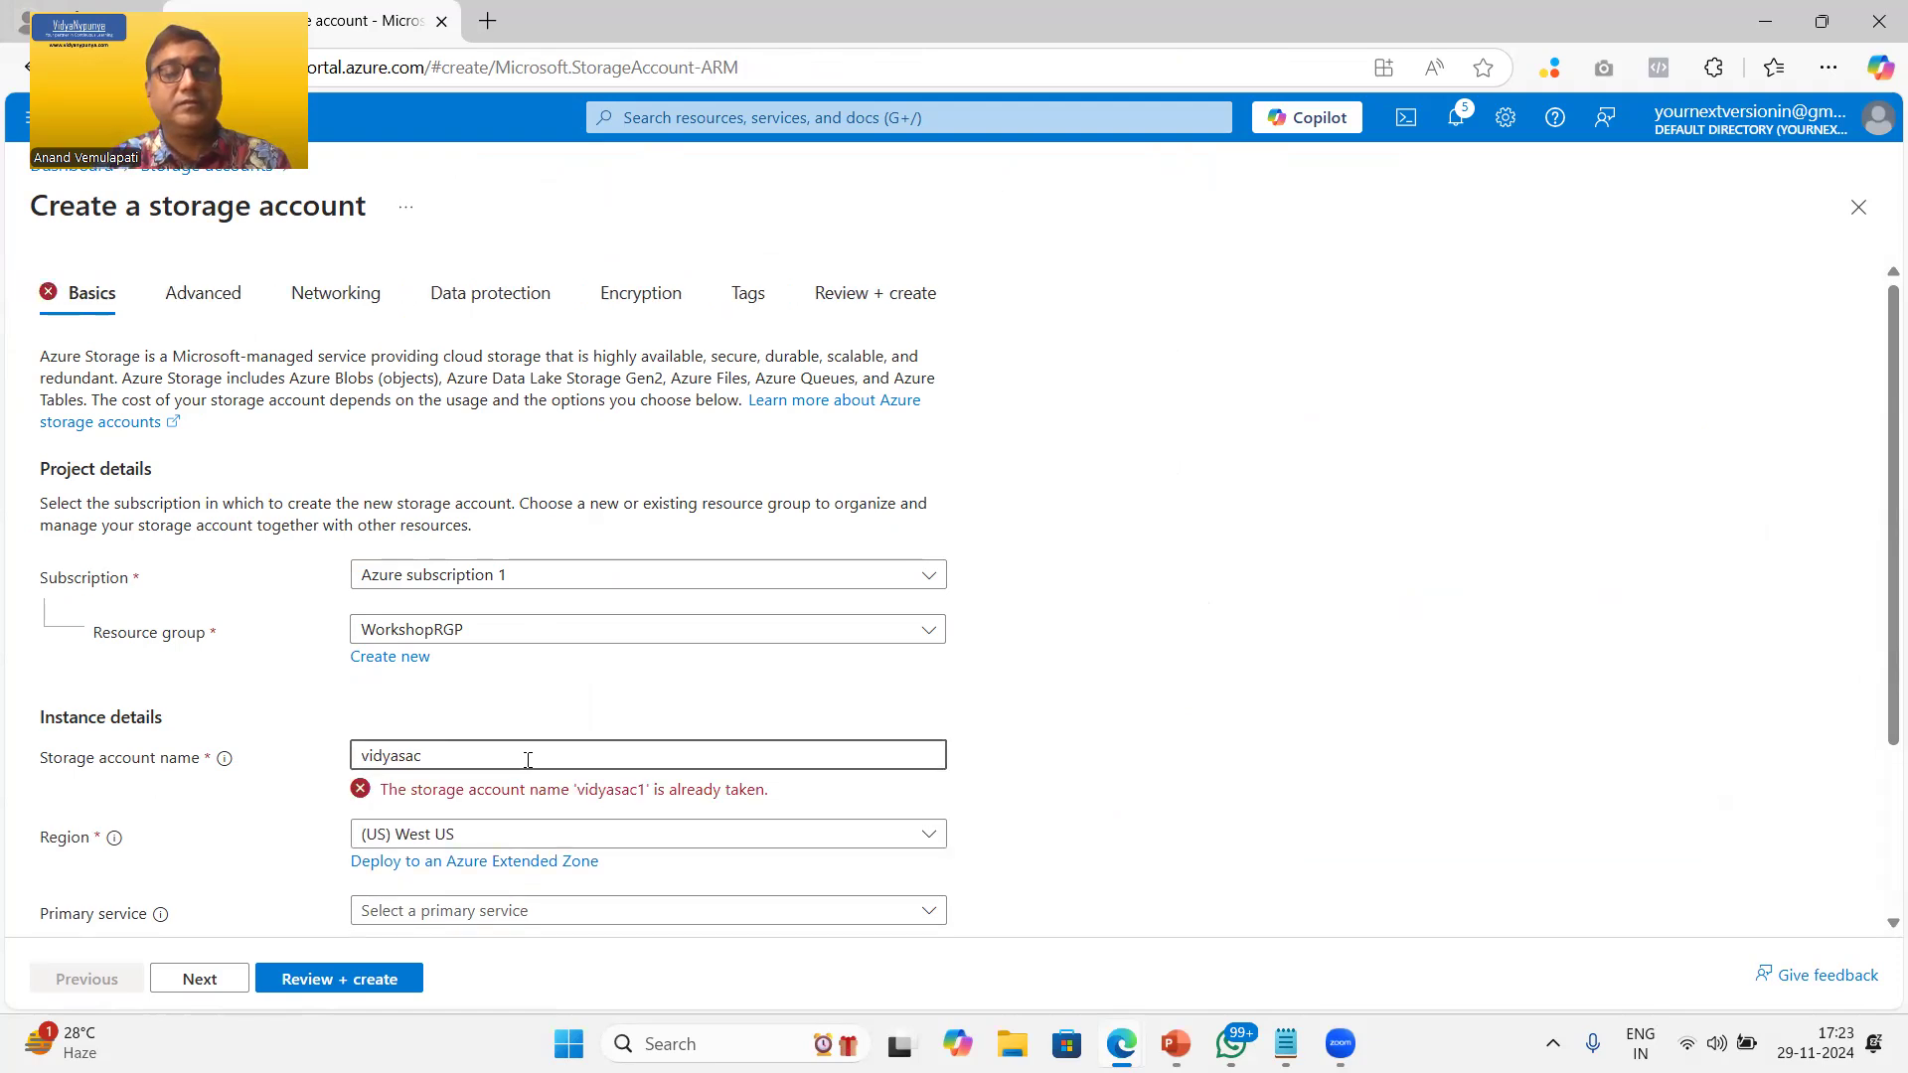
text(c1)
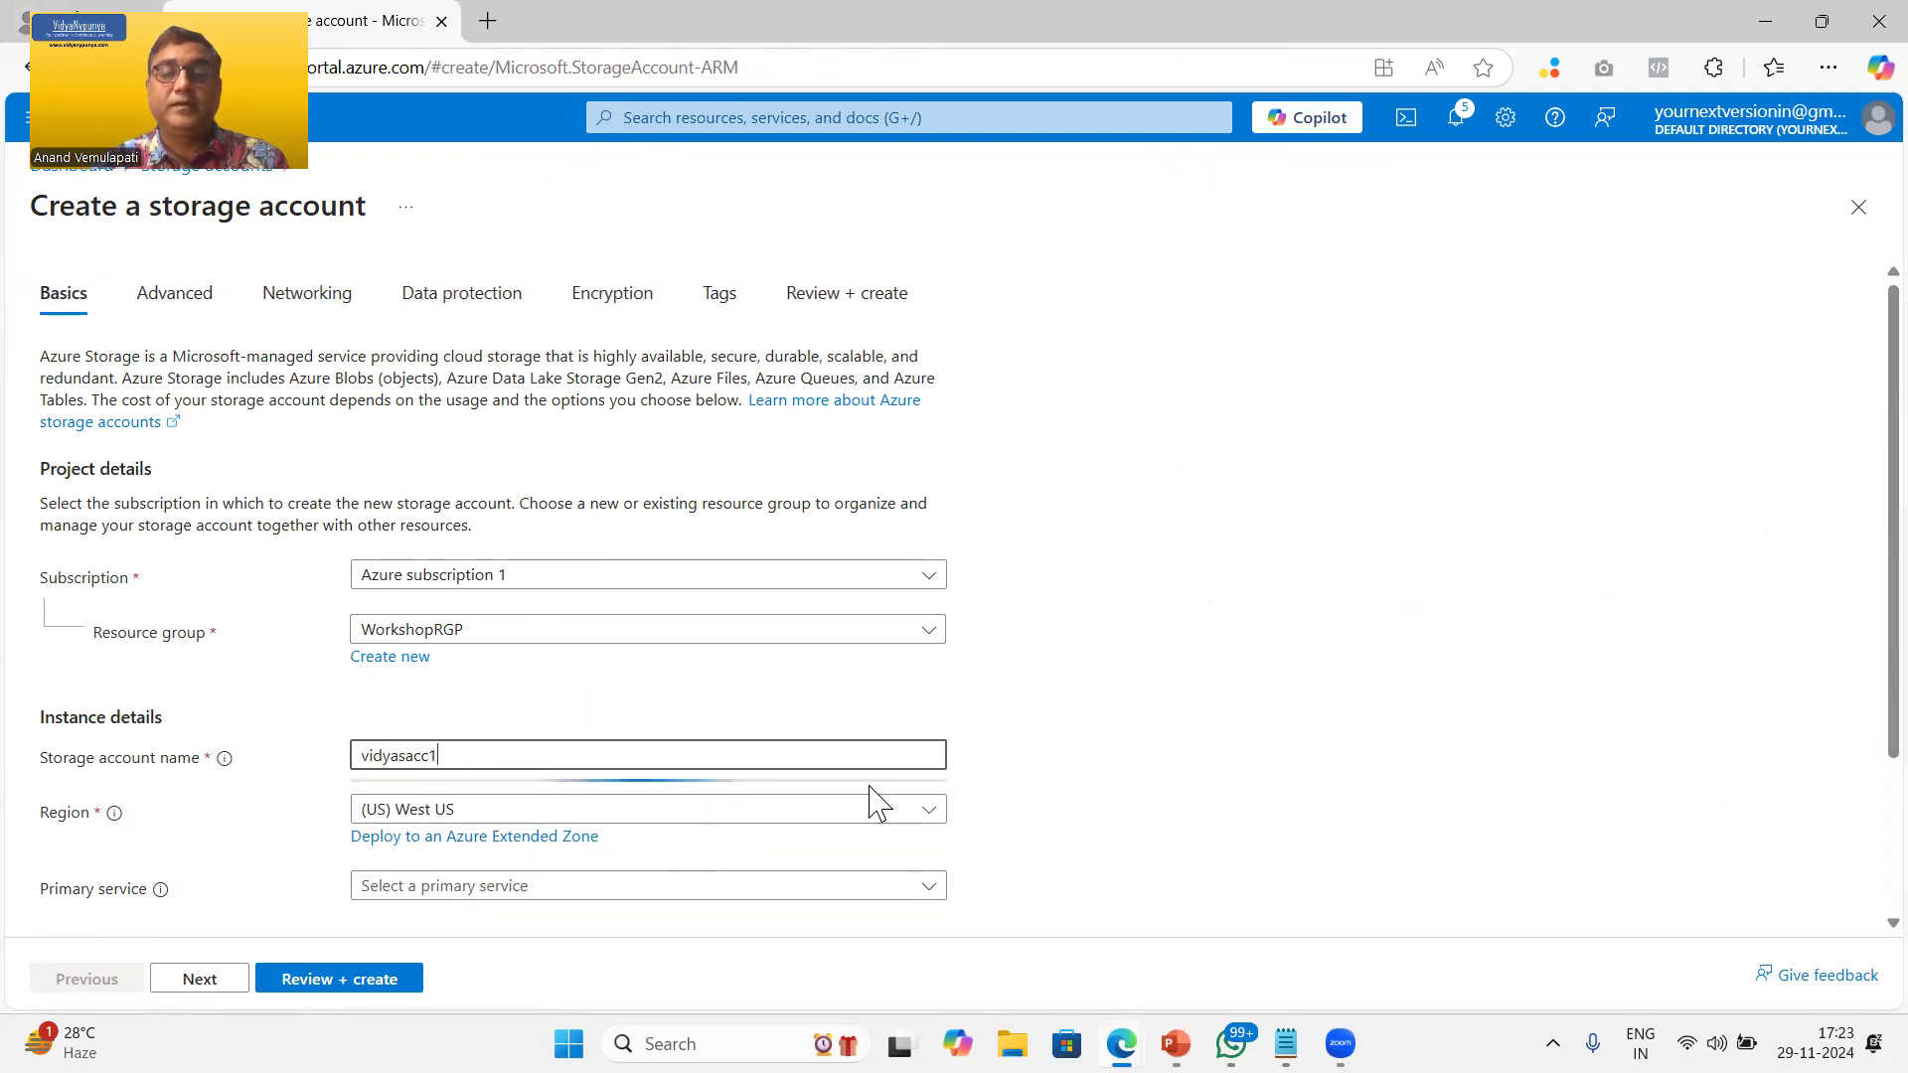
click(881, 824)
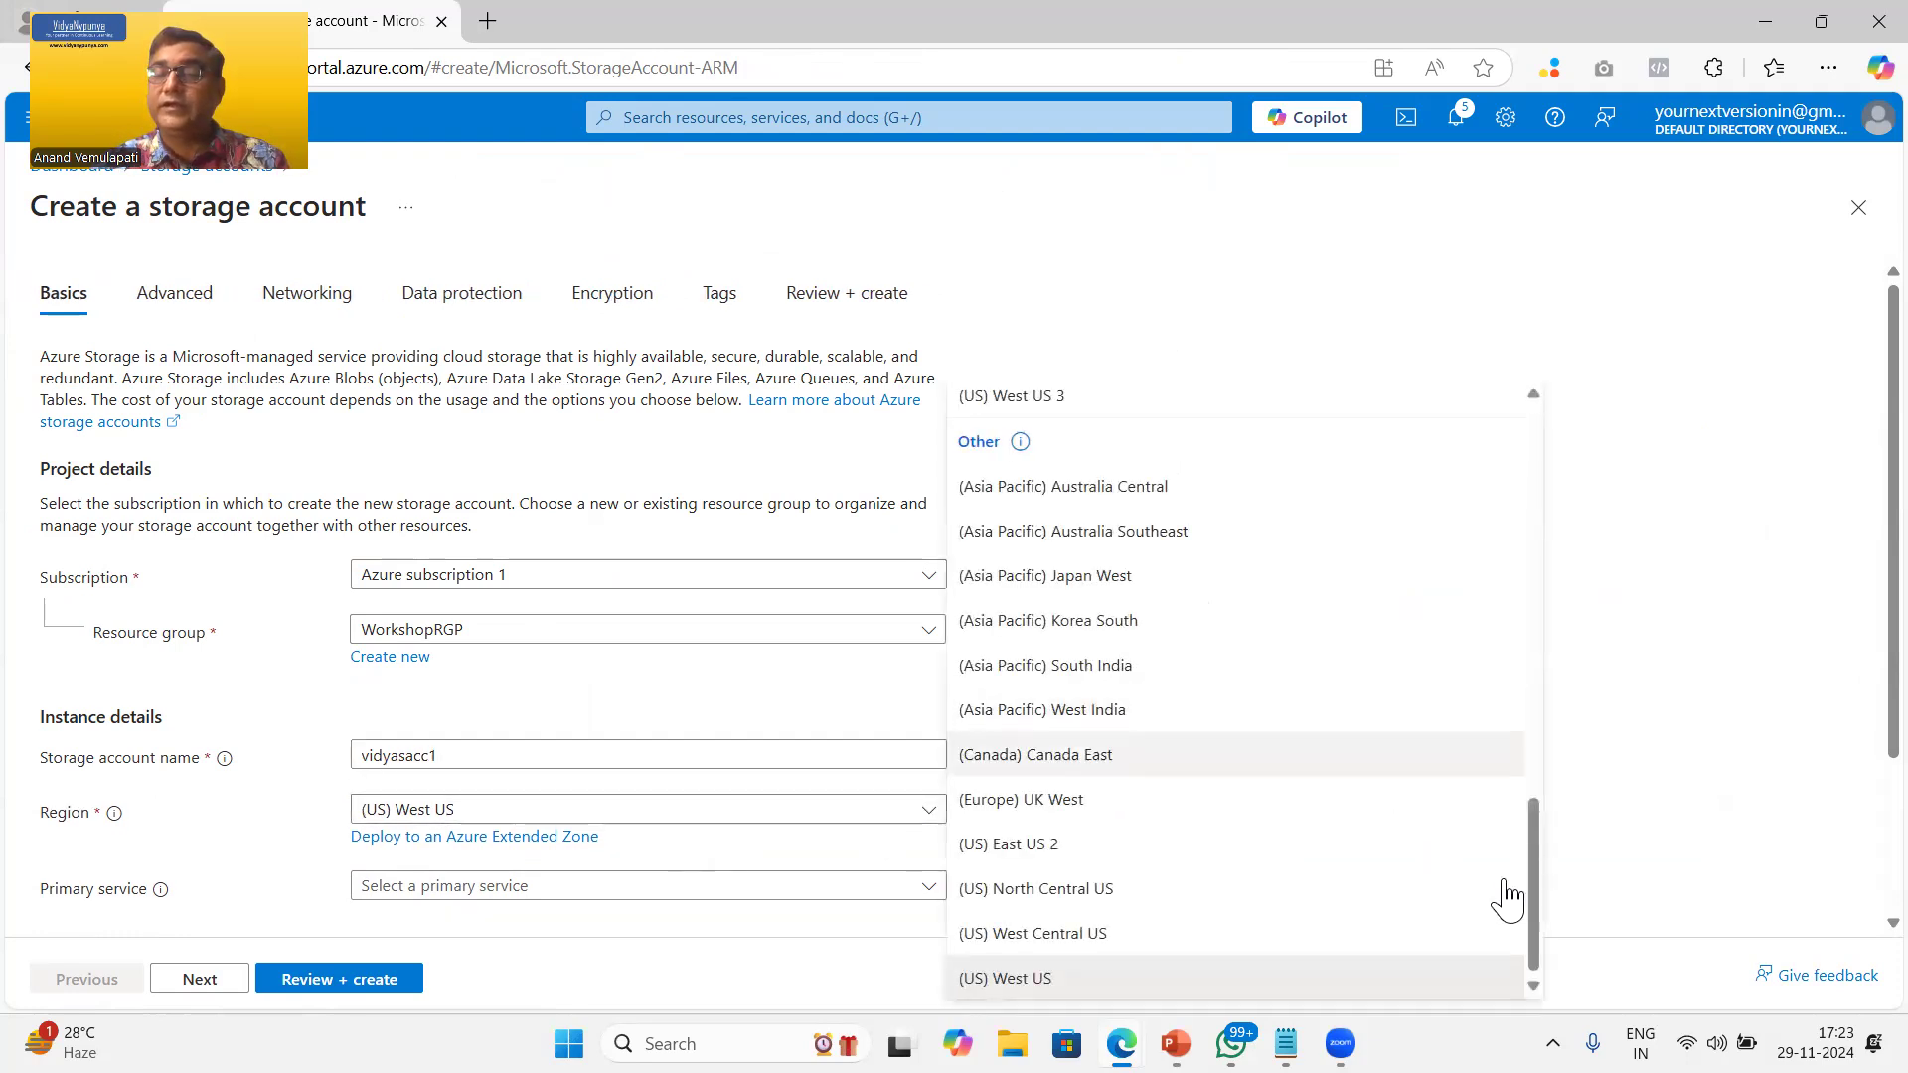
drag(1538, 941, 1534, 477)
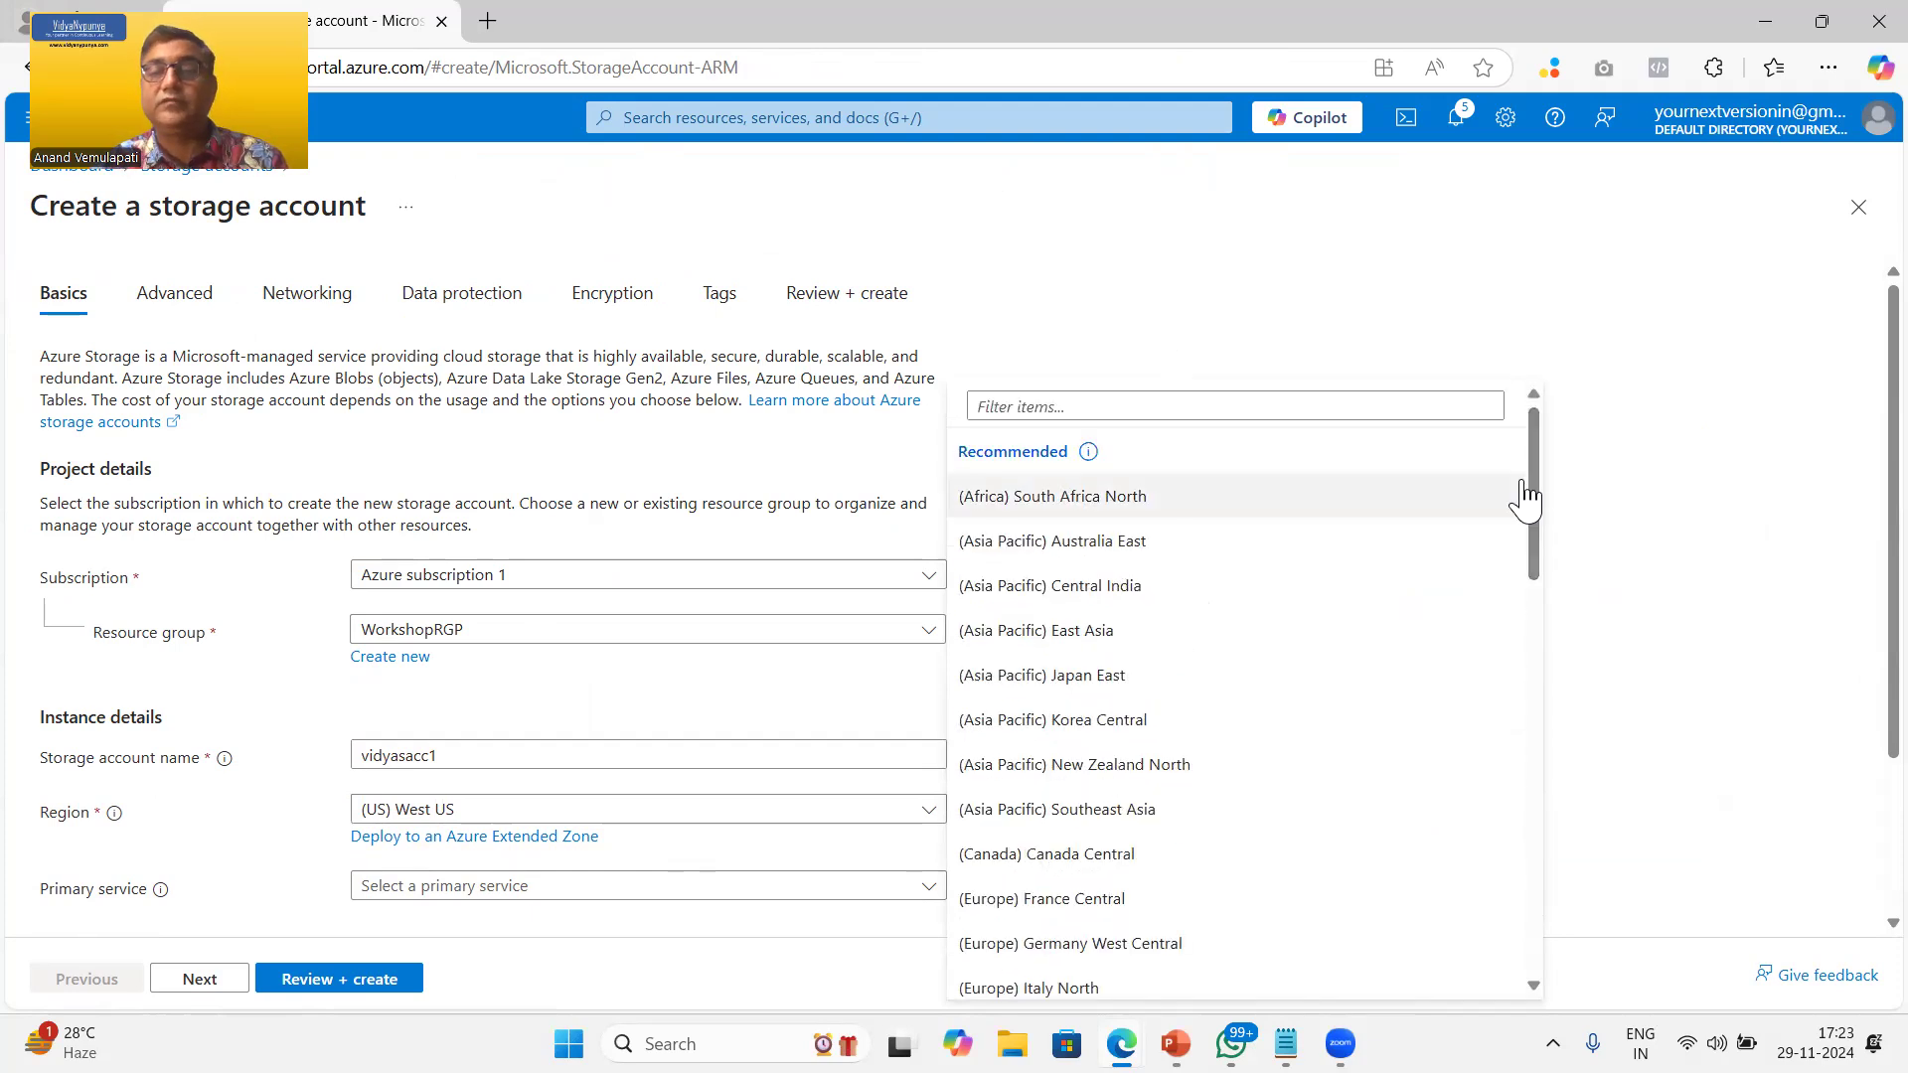
scroll(1115, 542, down, 1)
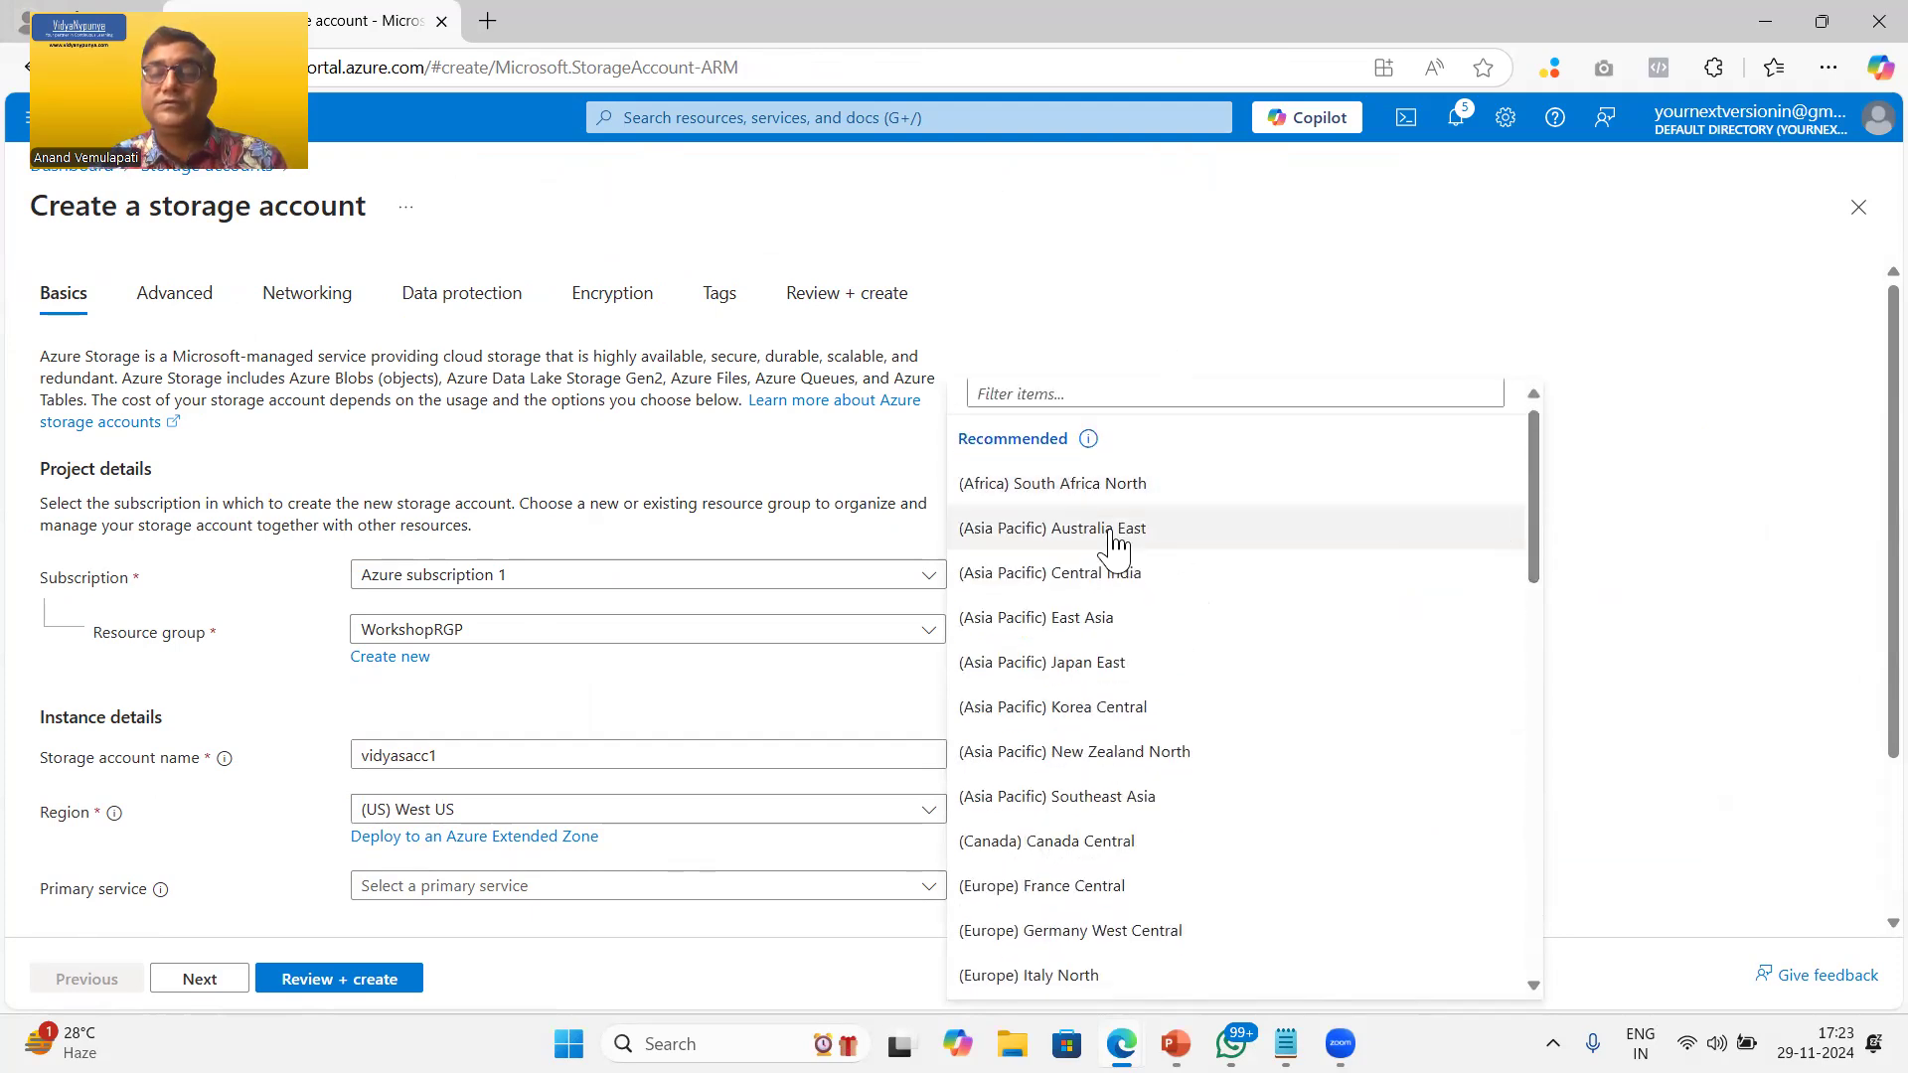
click(1115, 542)
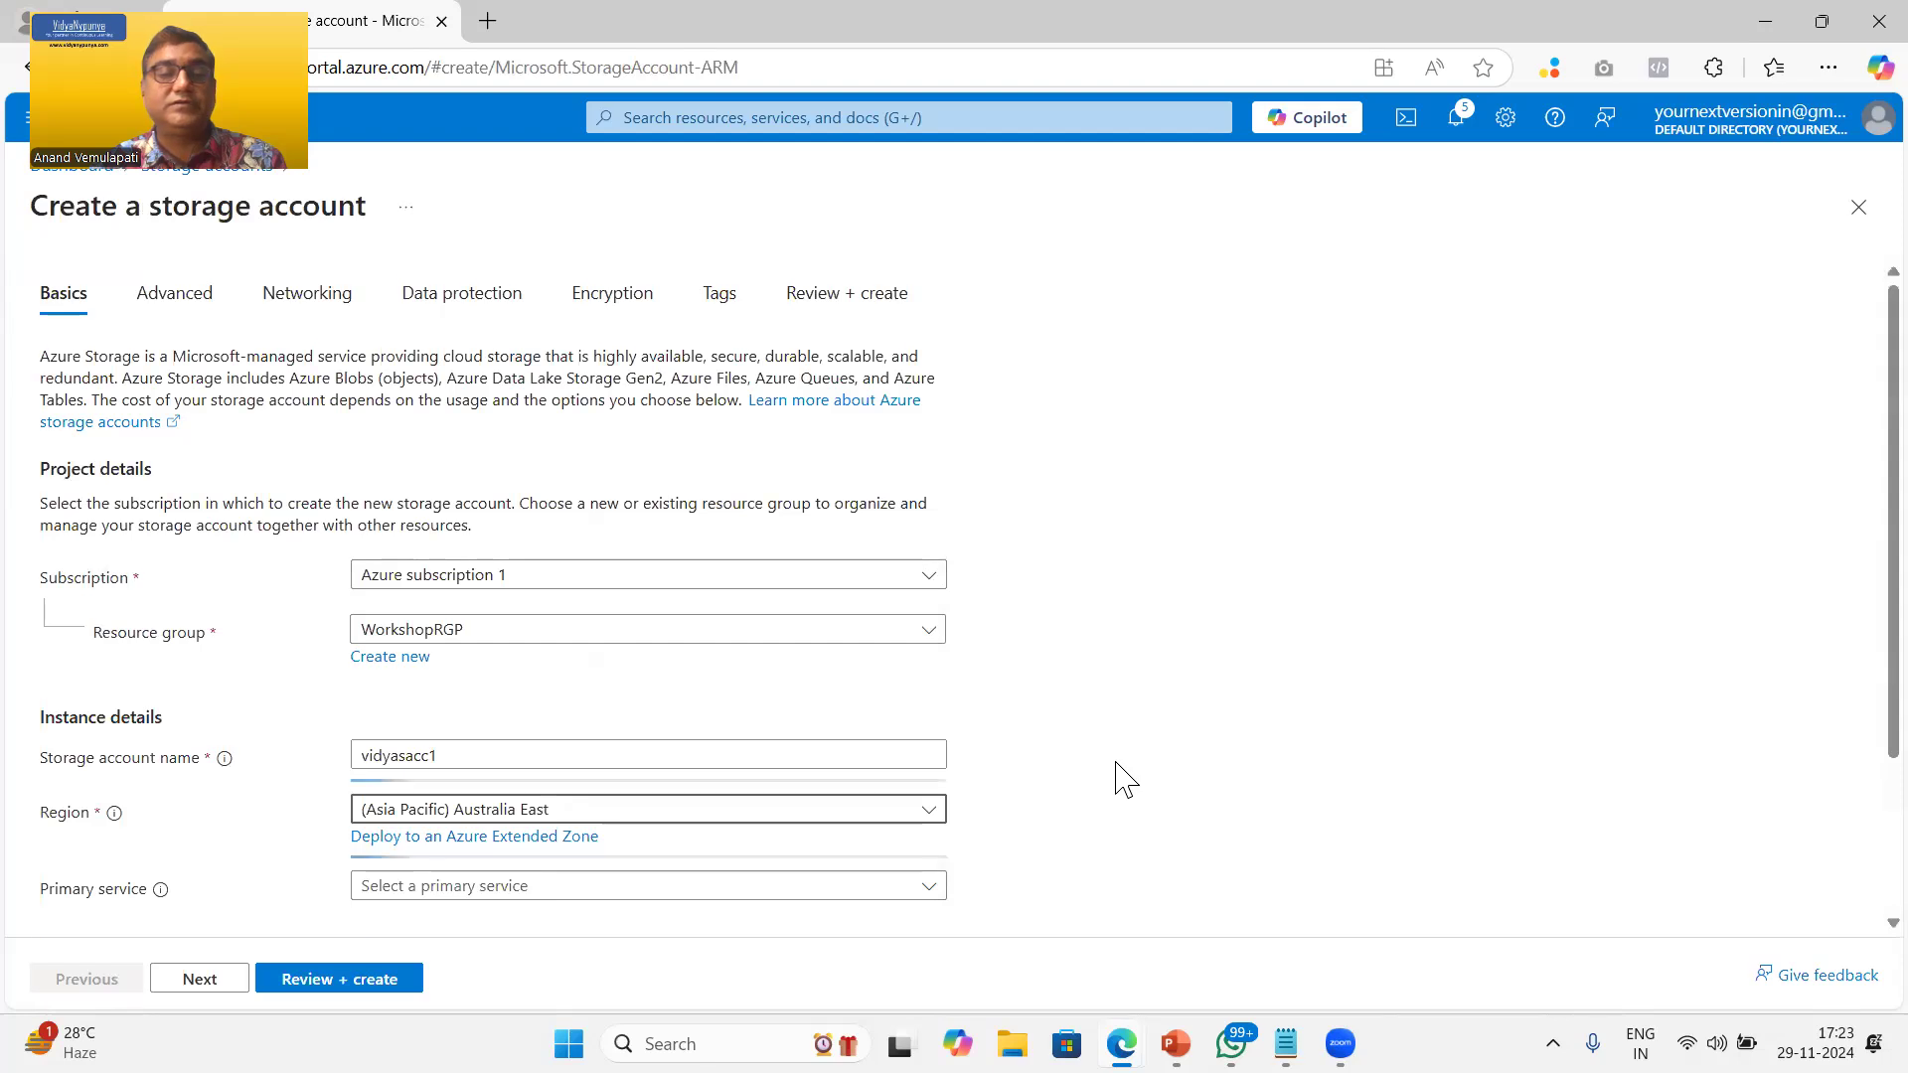
Step: Leave the primary service unselected and set the redundancy to Locally-redundant storage (LRS)
scroll(1014, 745, down, 2)
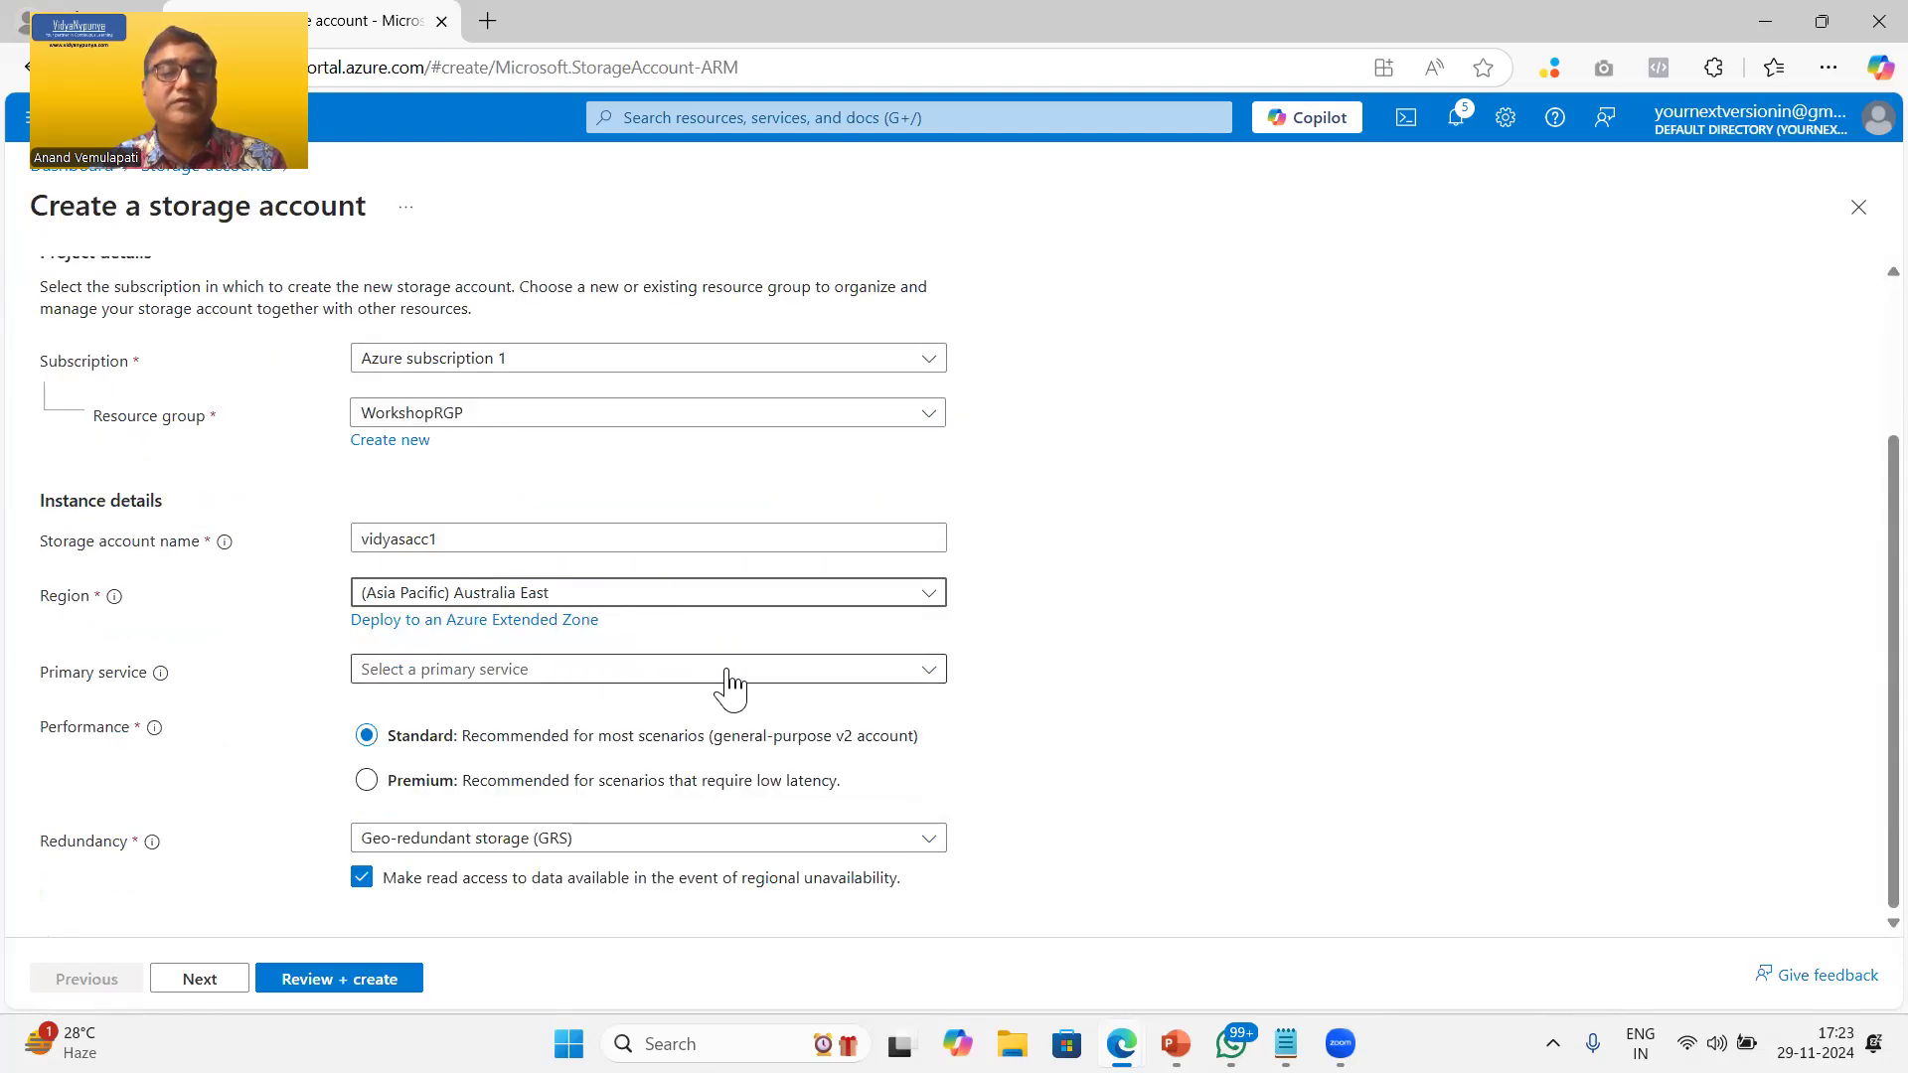
click(730, 682)
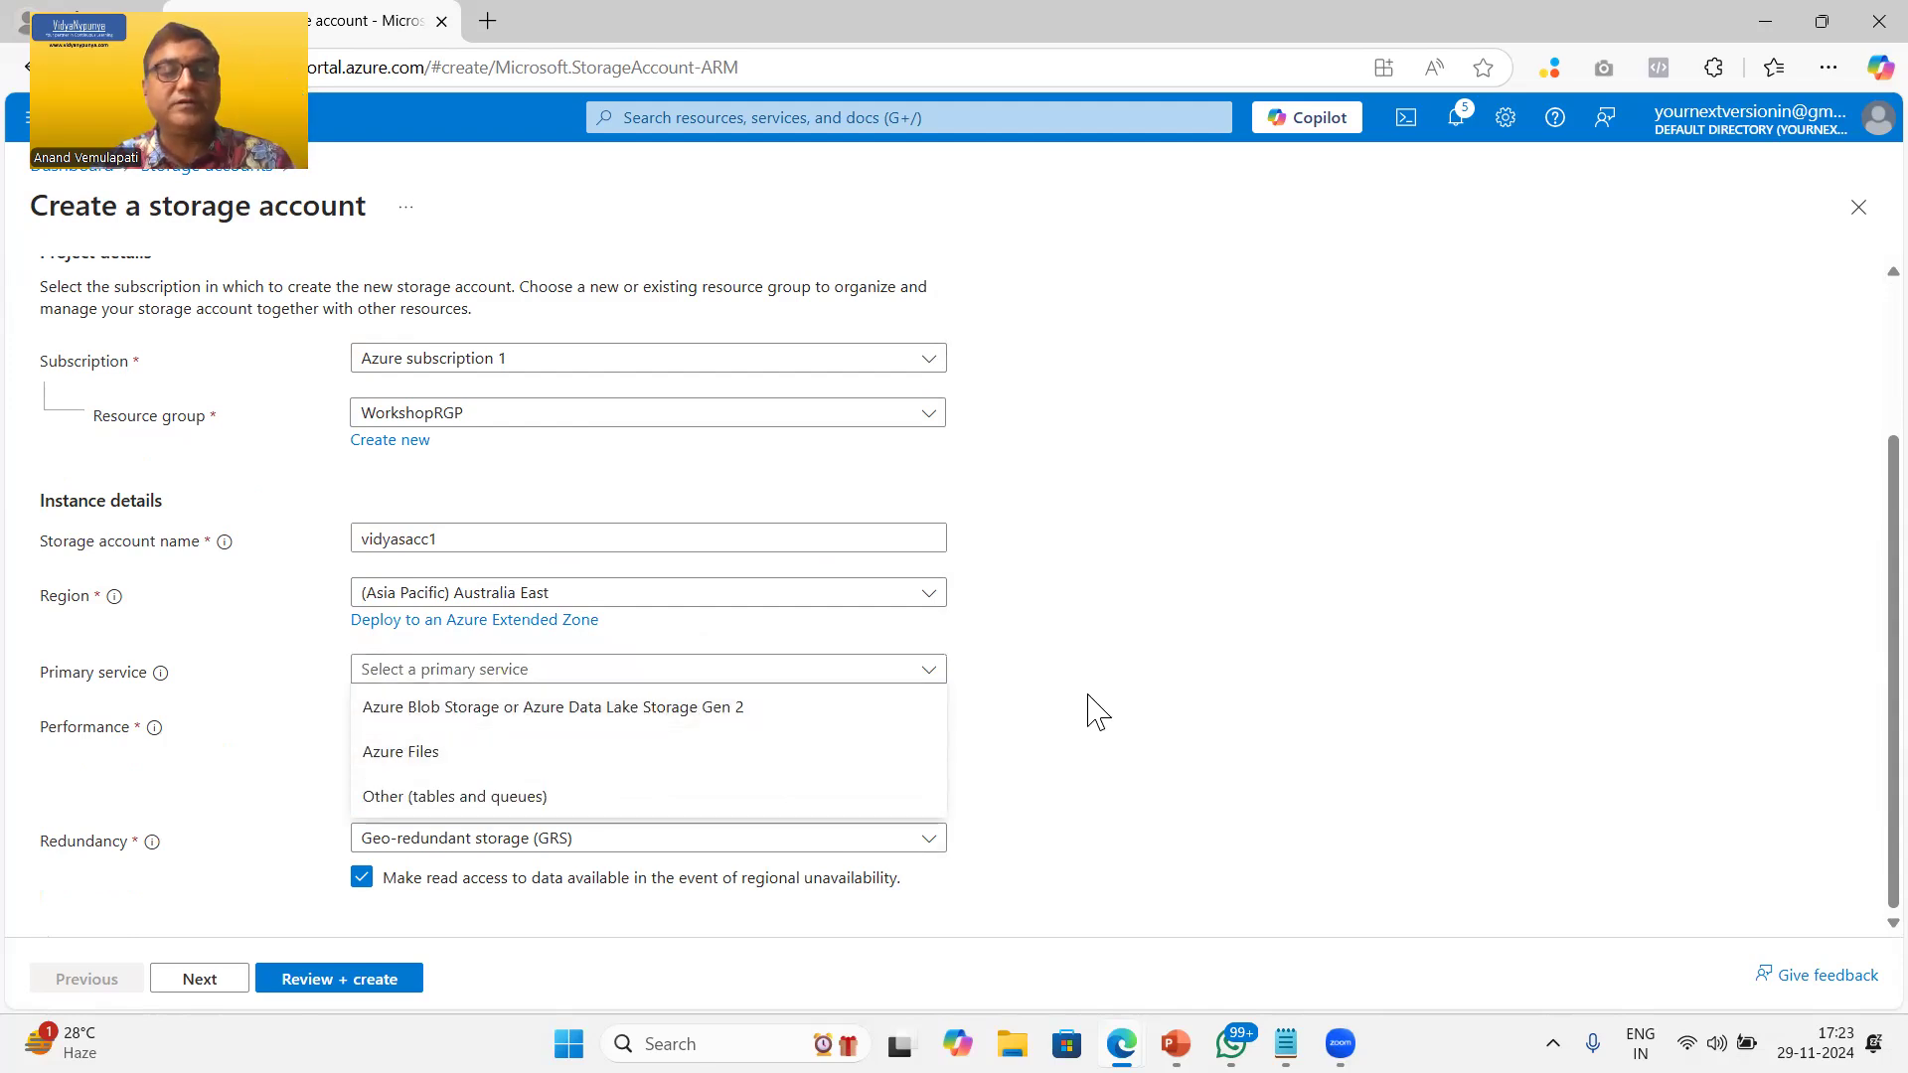
click(939, 713)
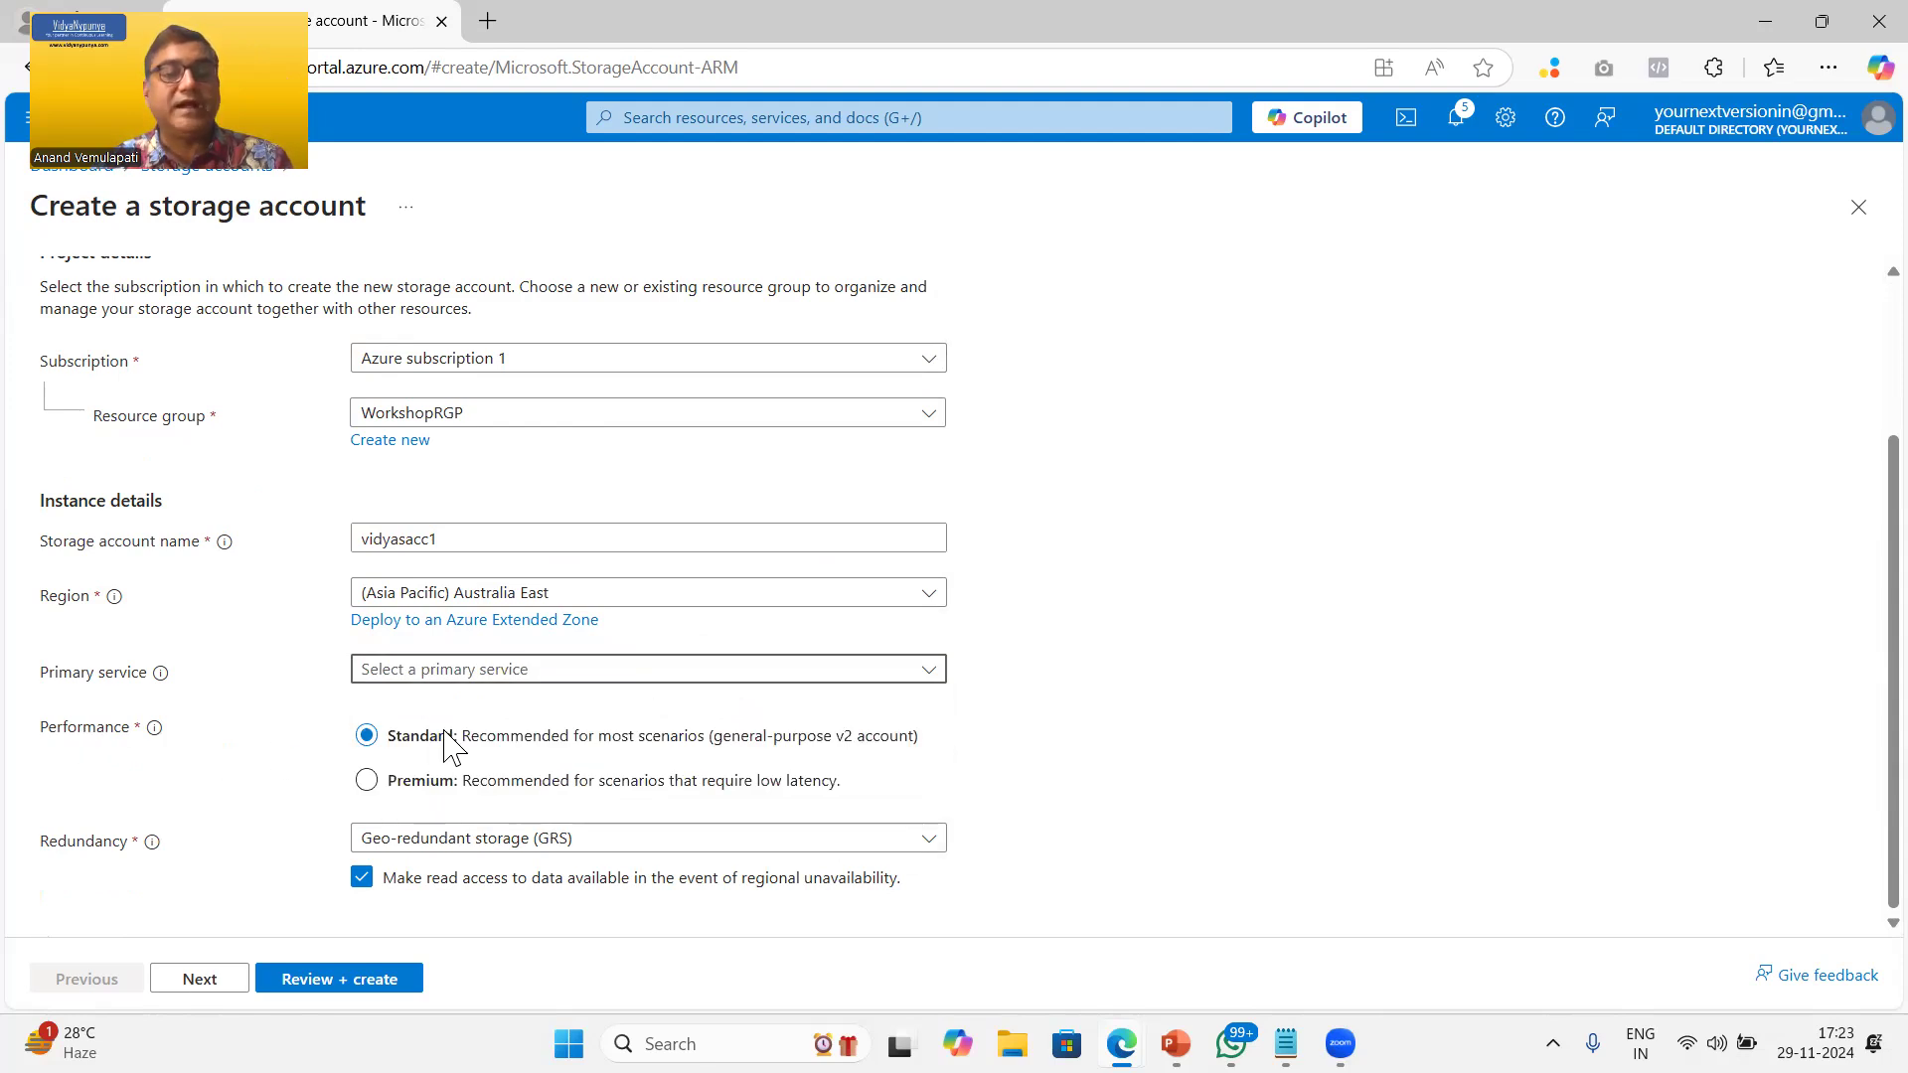
click(927, 845)
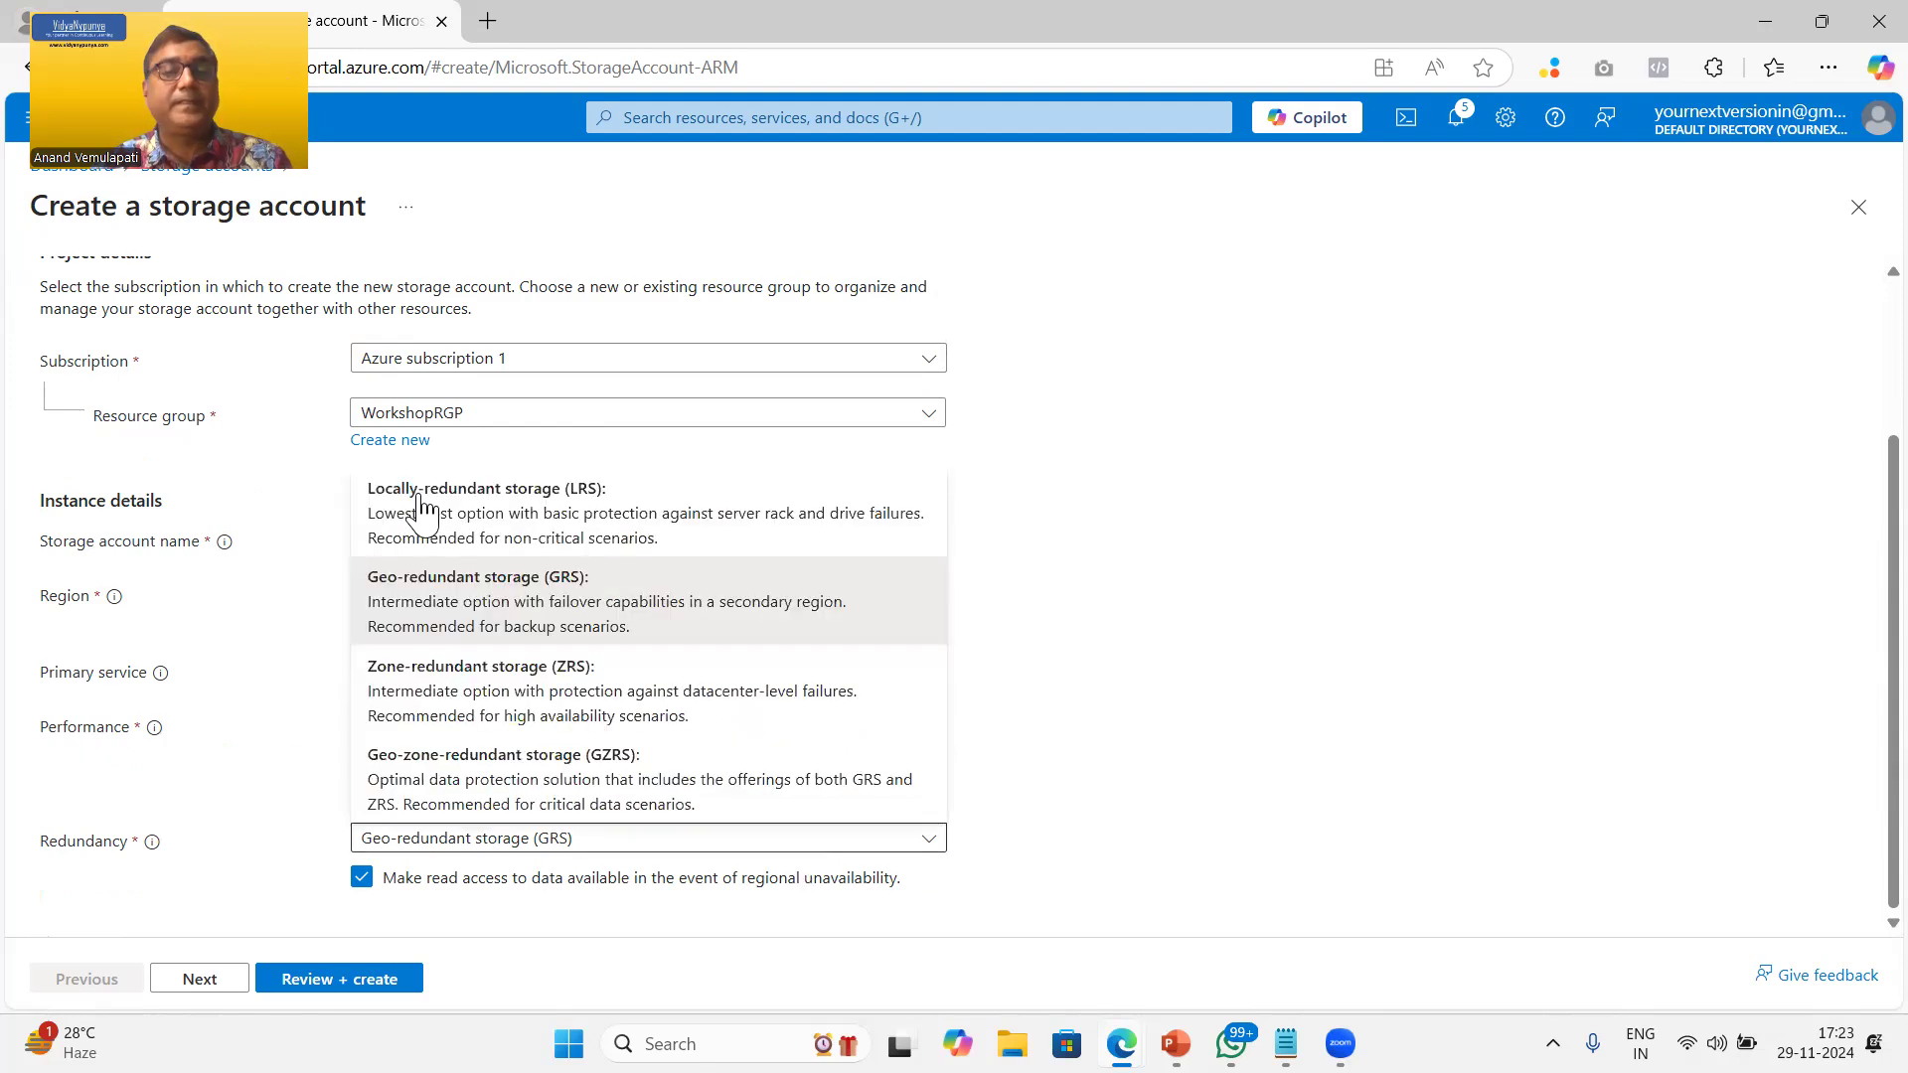
click(471, 512)
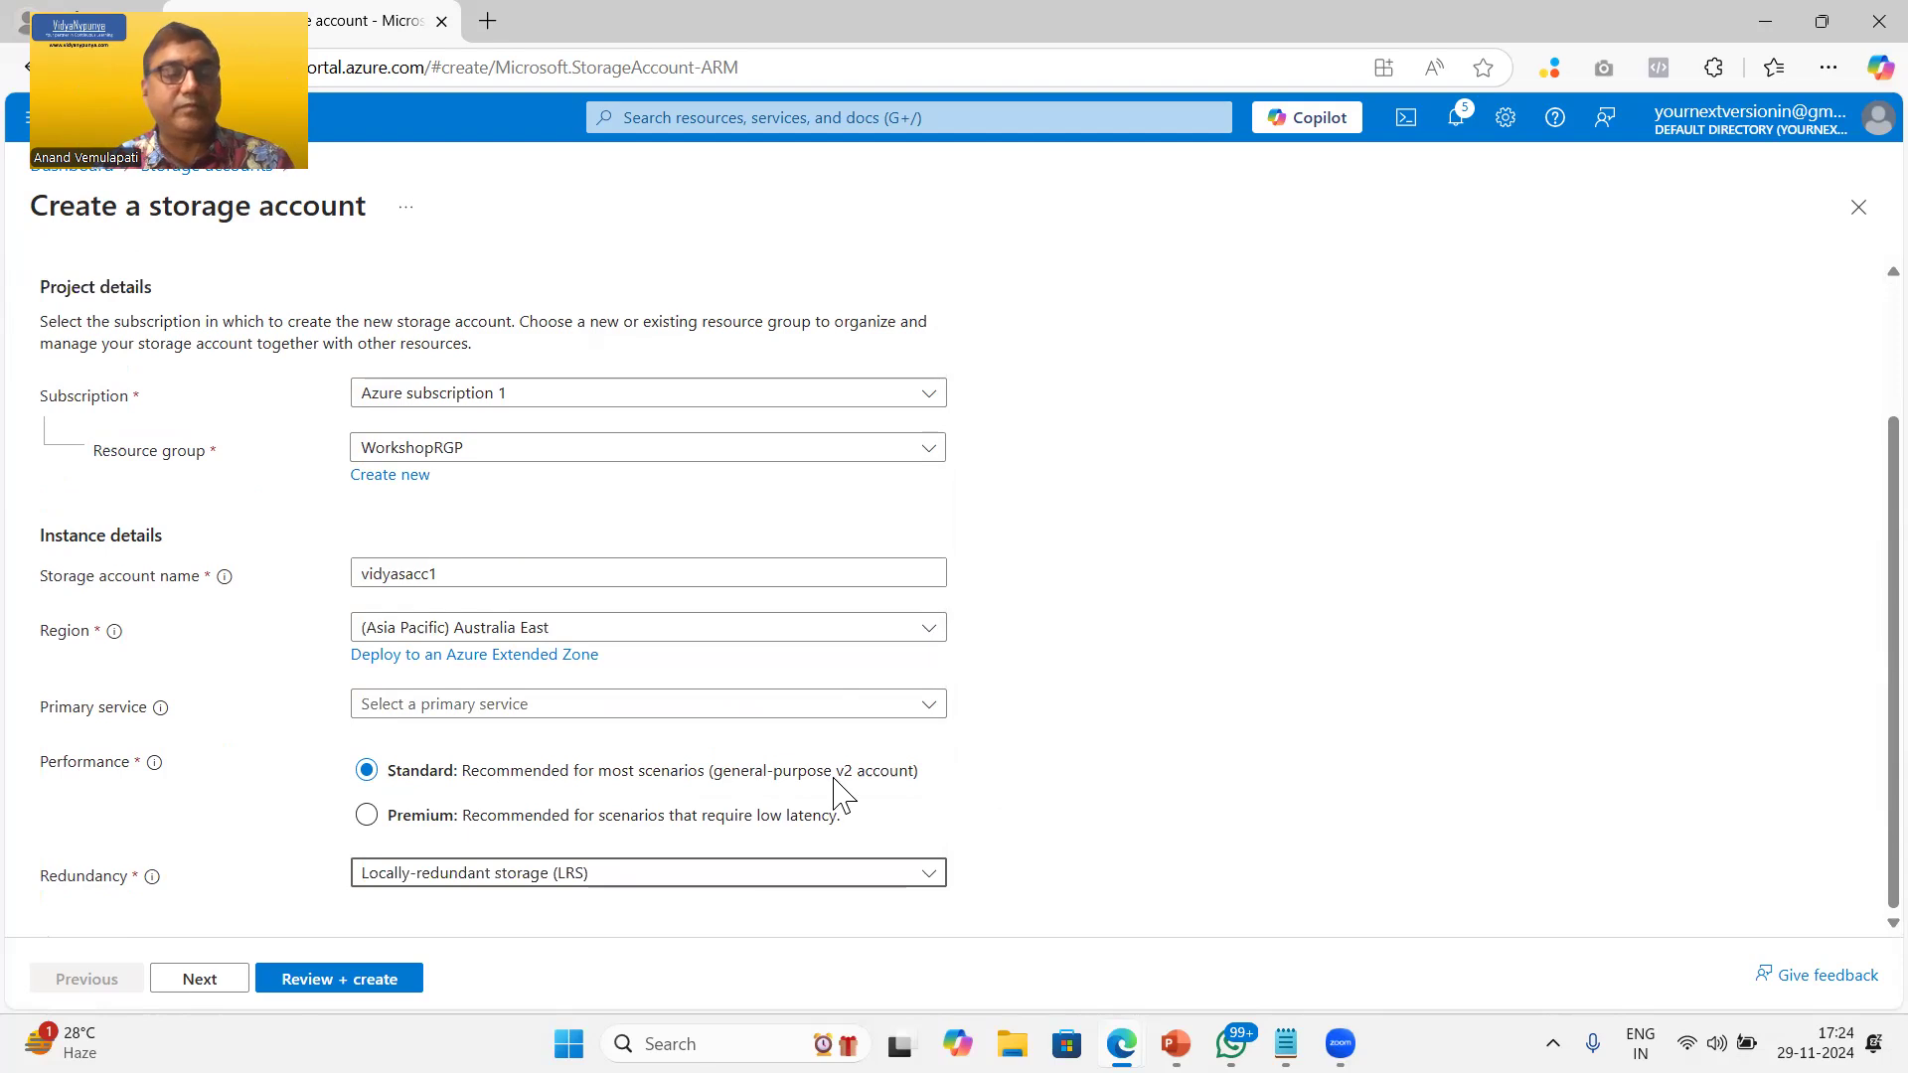
Step: Accept the default Advanced, Networking and Data protection settings and proceed to the storage account's final review
click(200, 980)
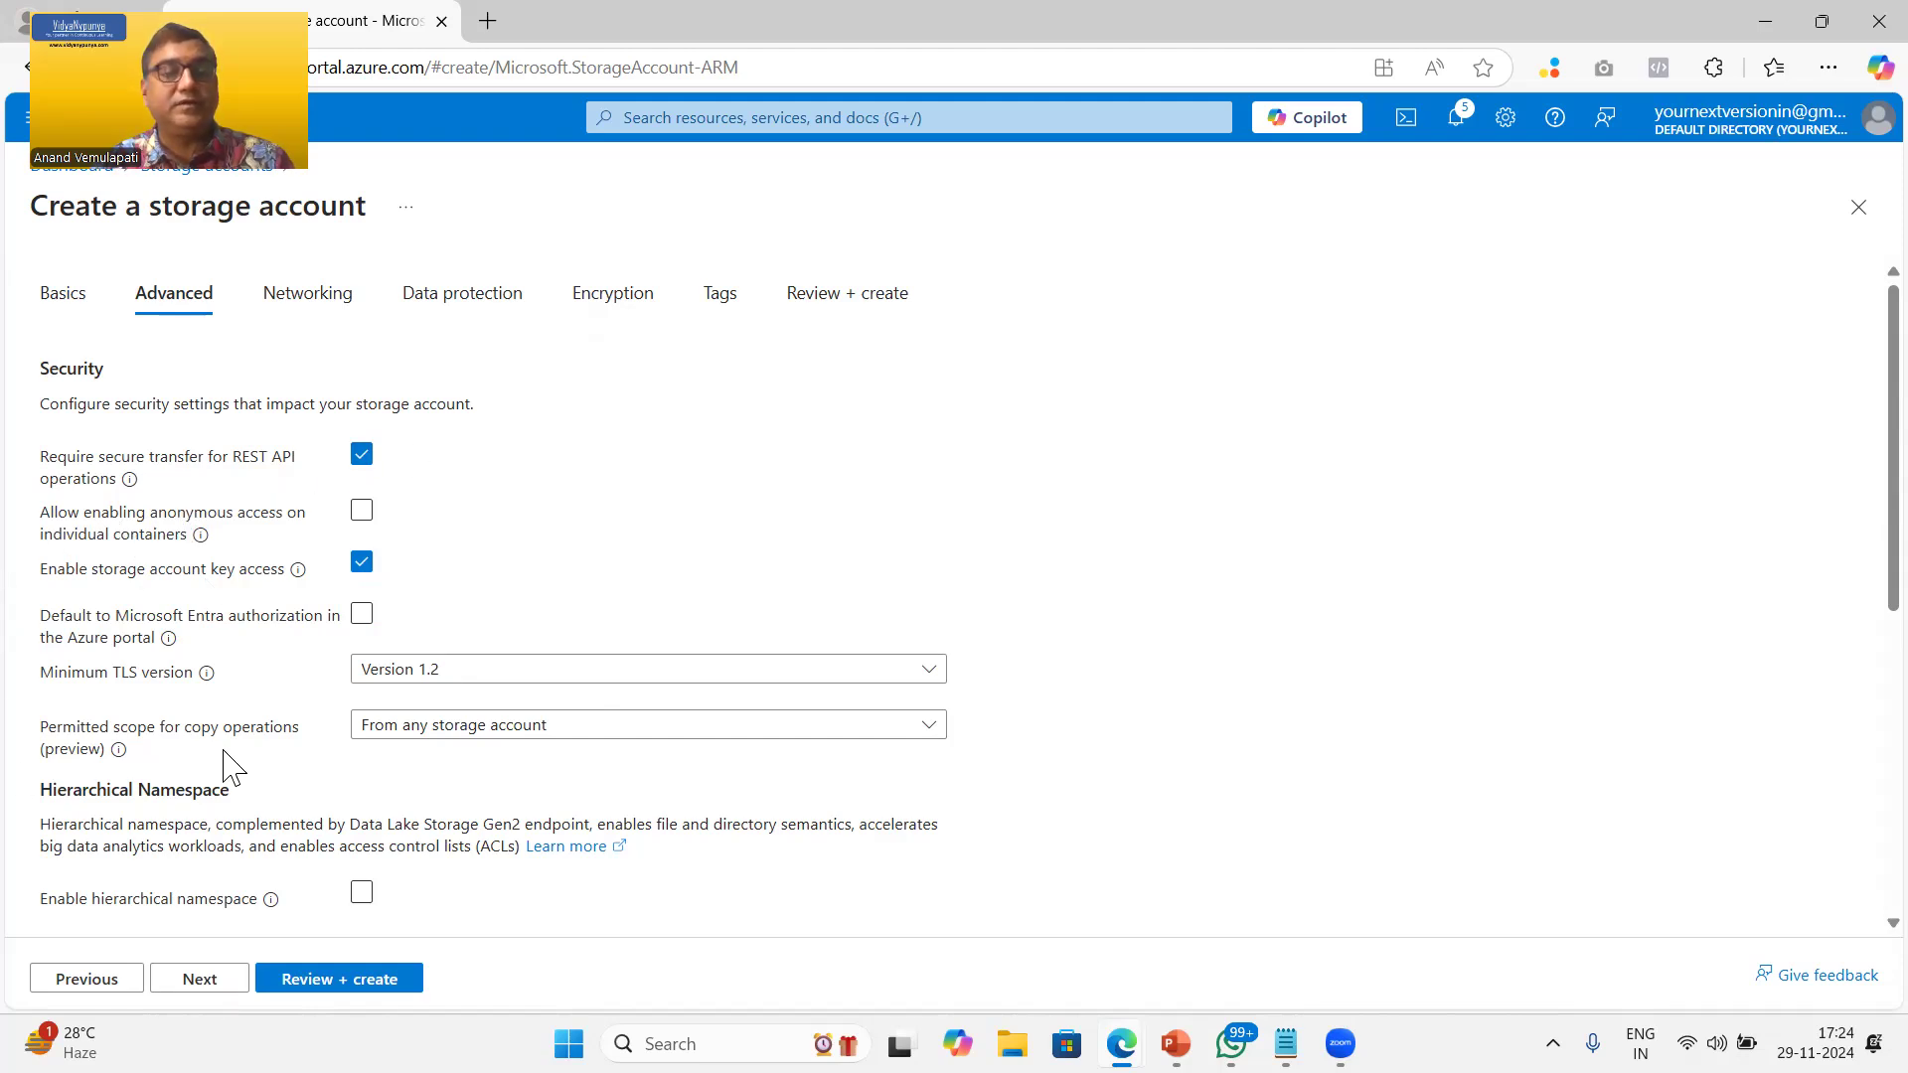
click(209, 984)
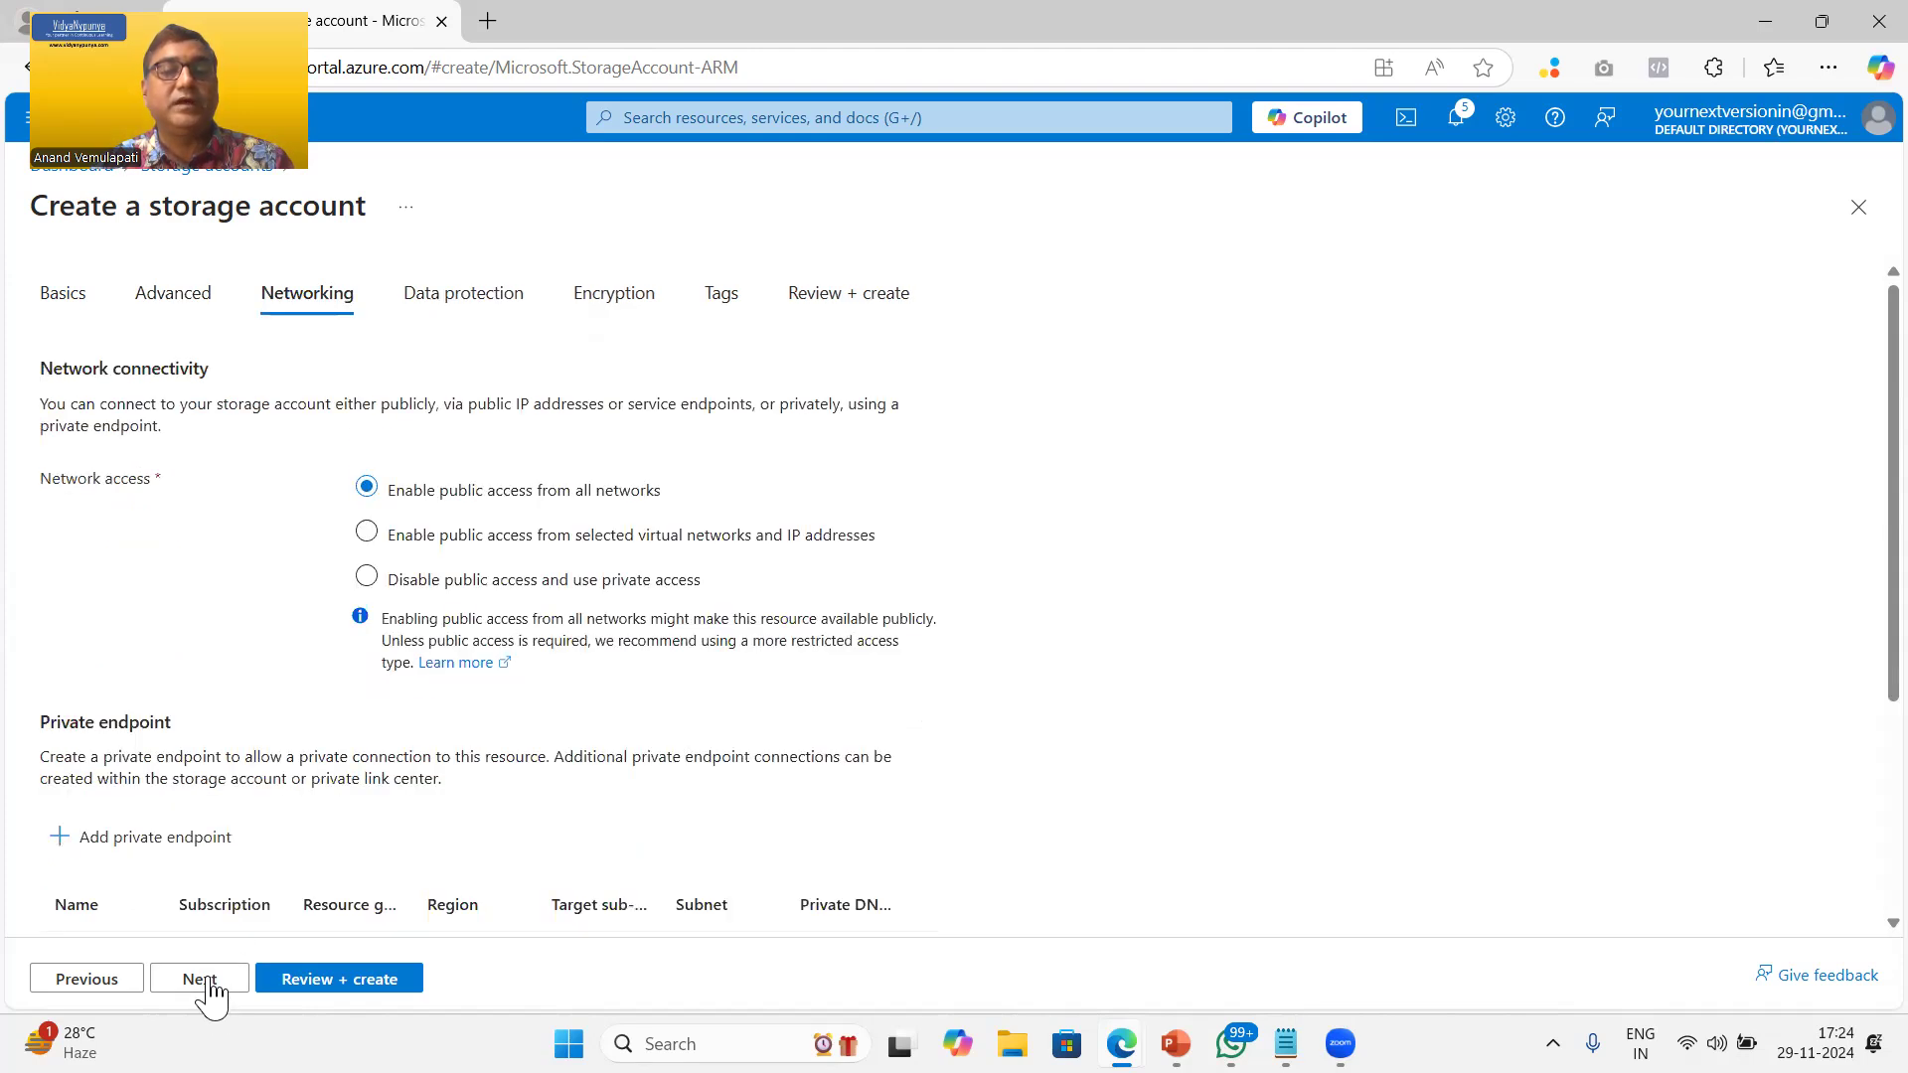
click(210, 984)
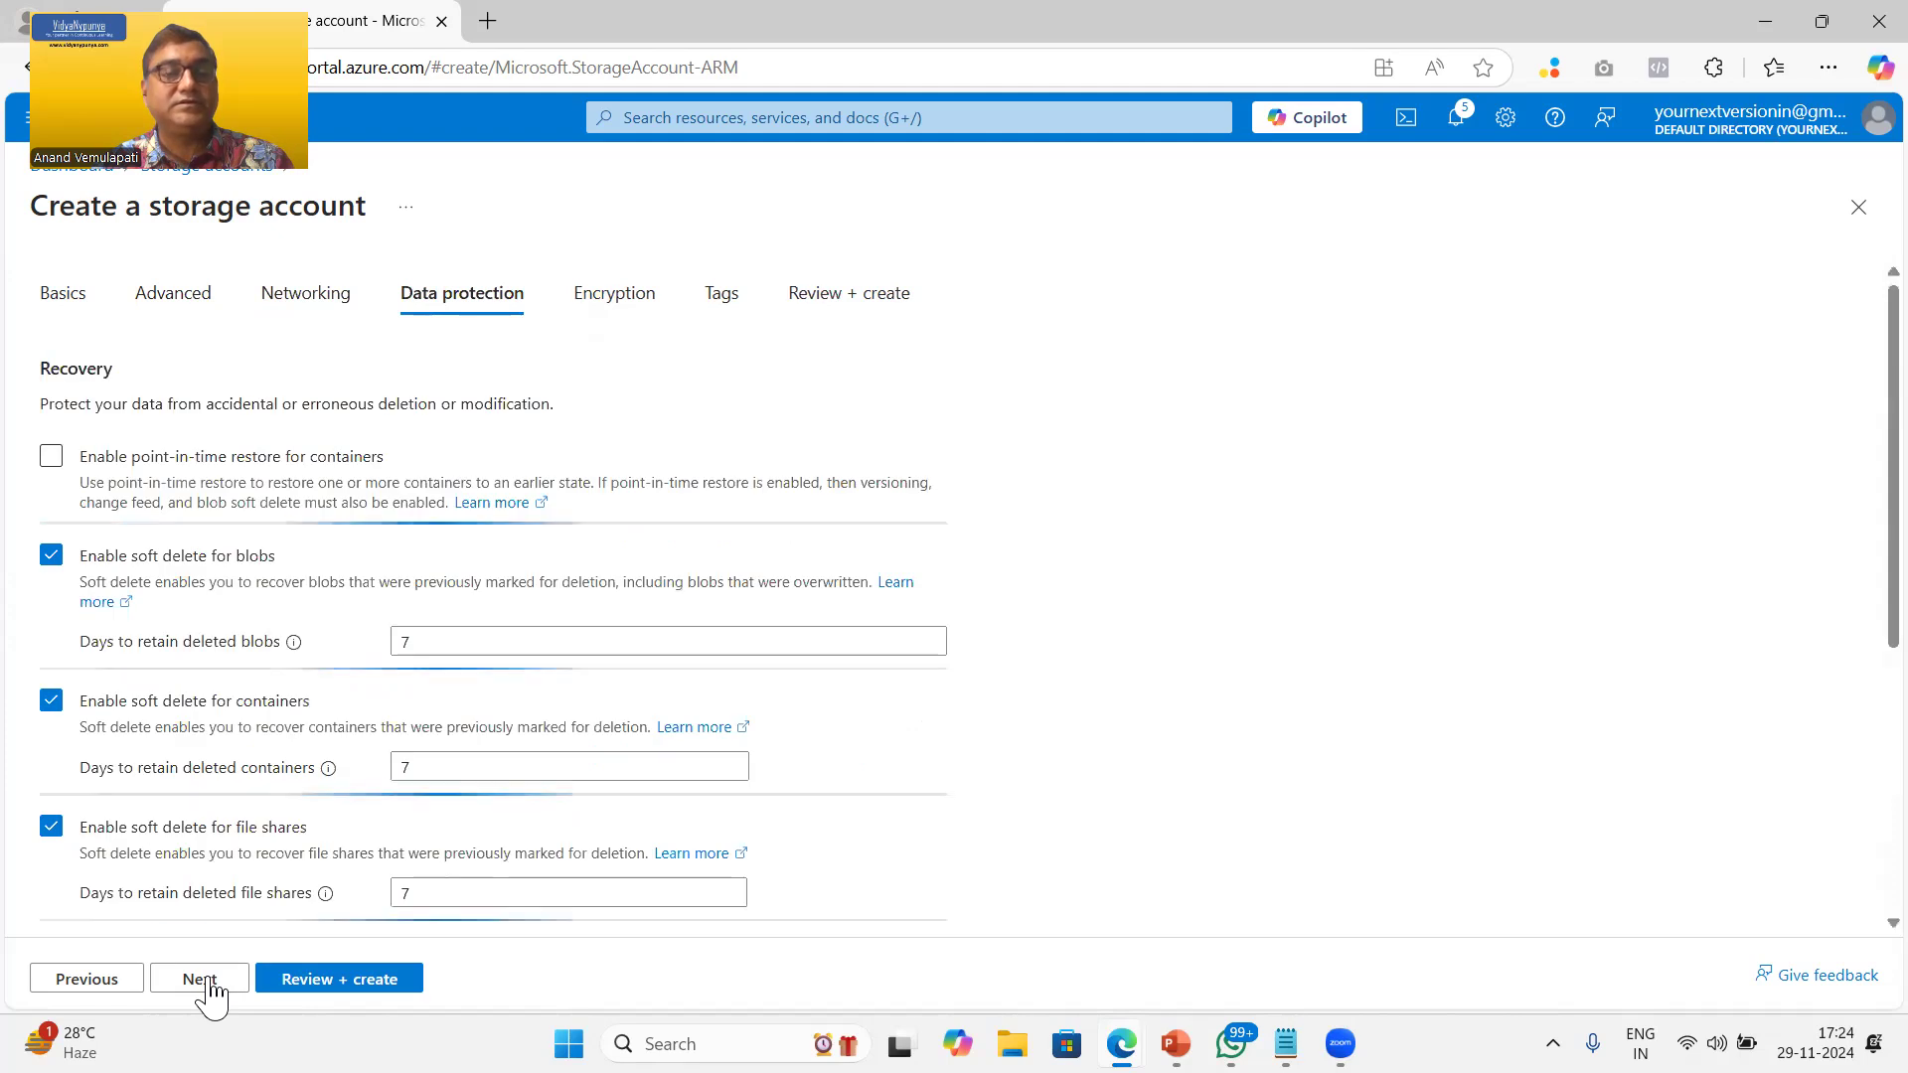
click(341, 984)
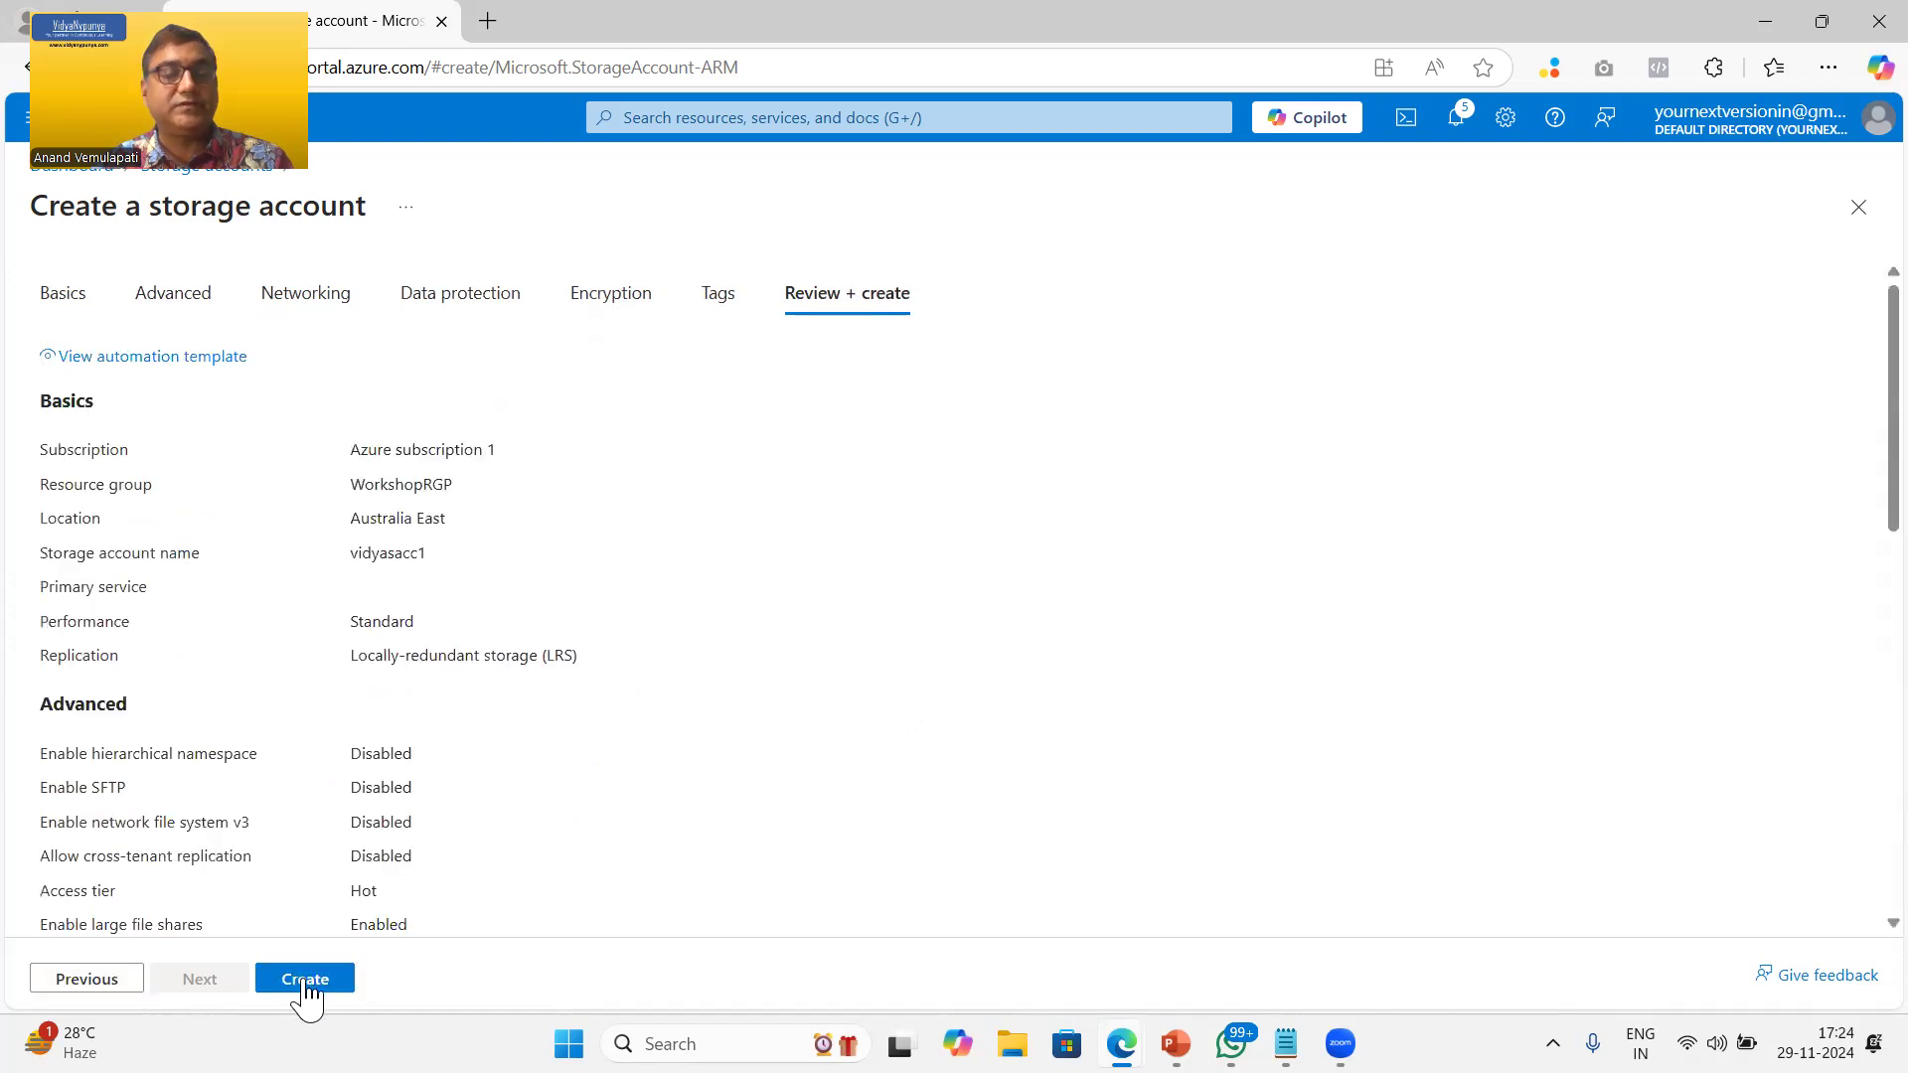
Step: Create the storage account vidyasacc1 with the reviewed settings
click(306, 980)
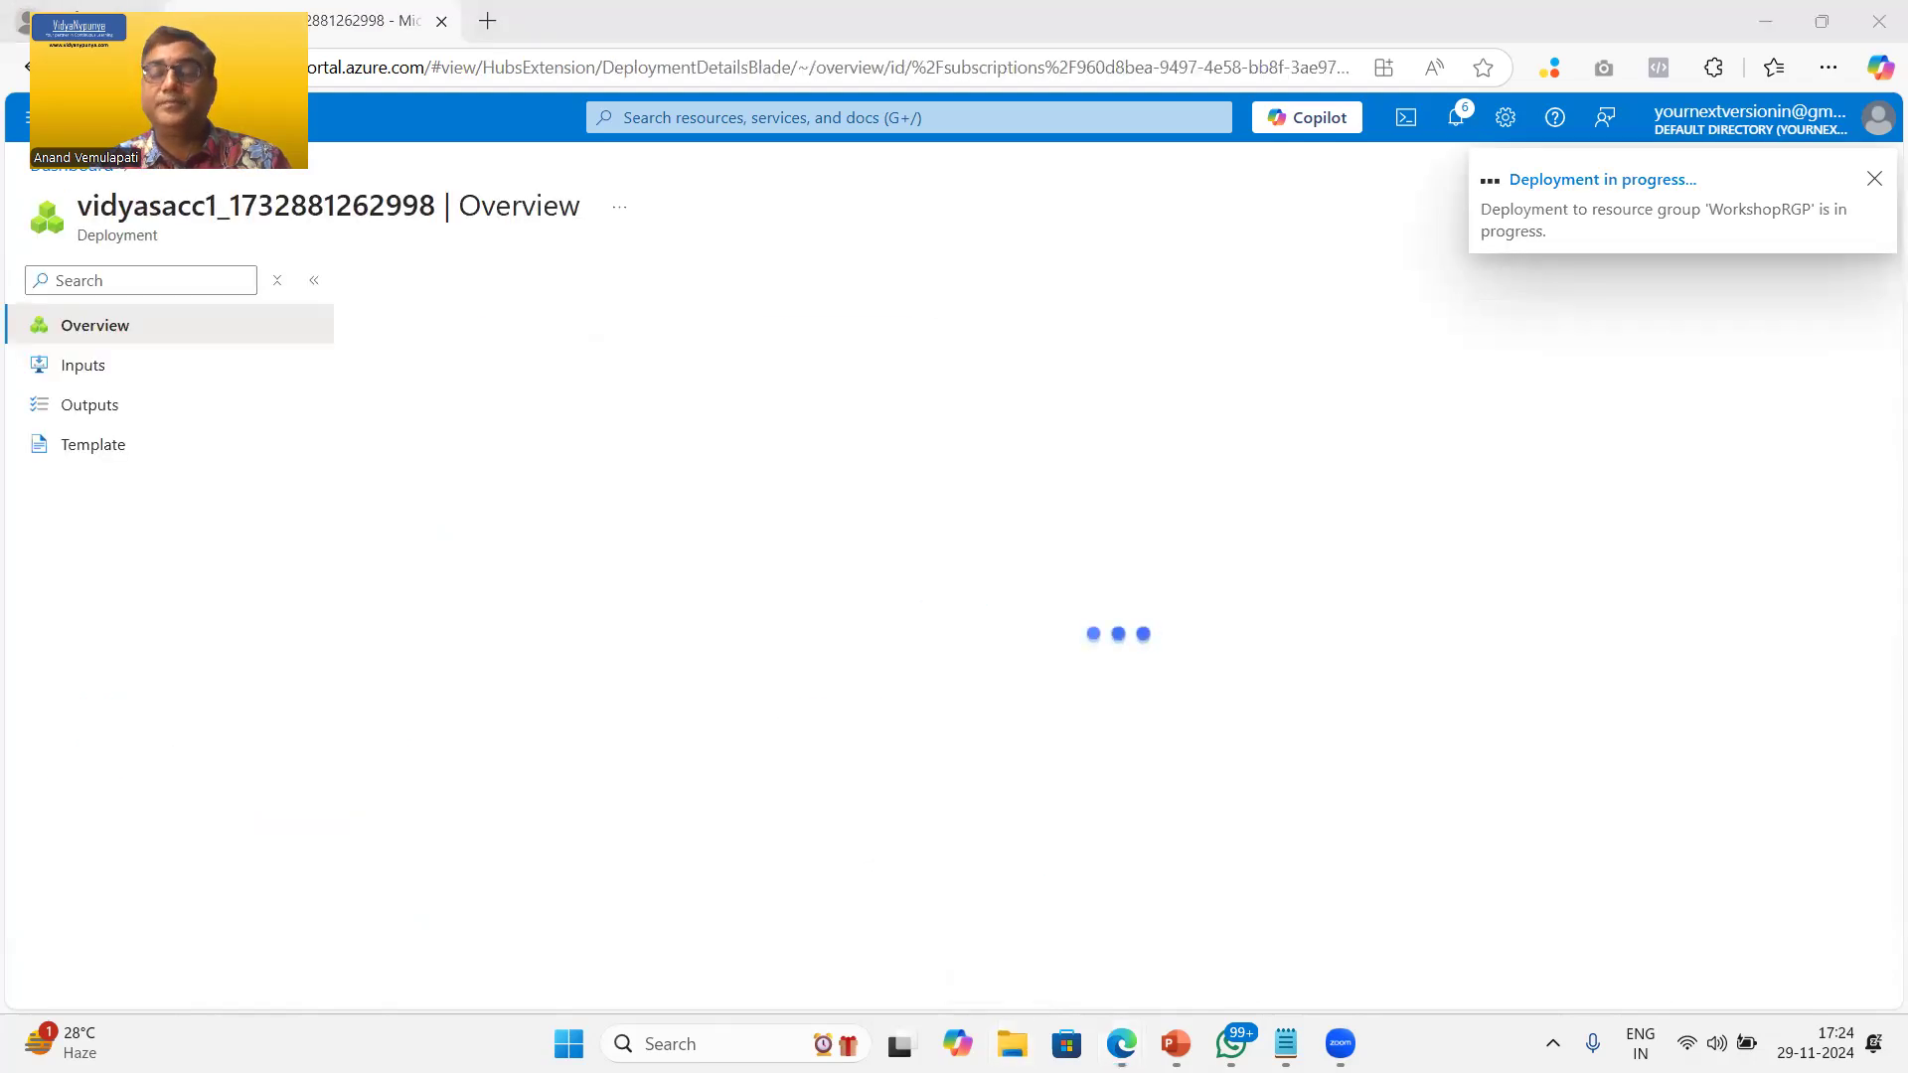
Step: Switch to File Explorer and locate the employees_uk and employees_usa CSV files in the azuredemofiles folder
key(super+e)
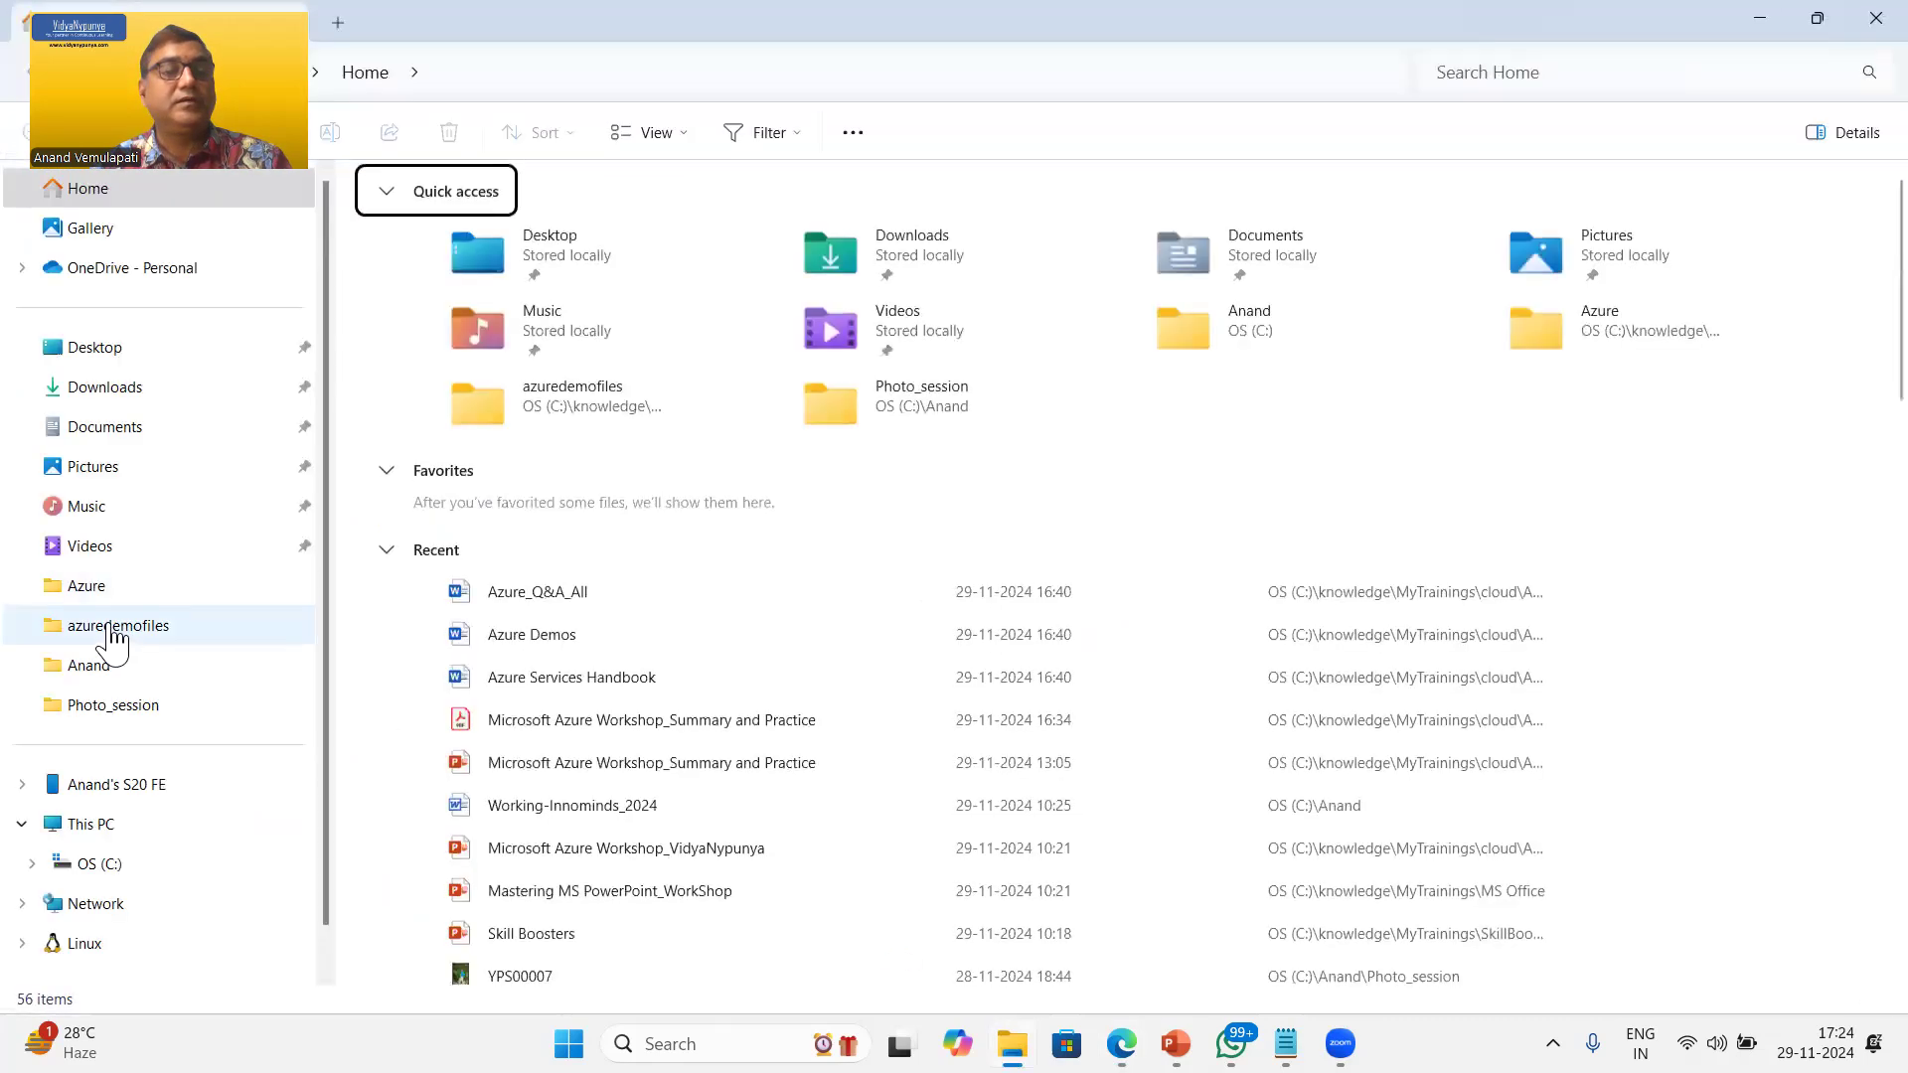
click(116, 634)
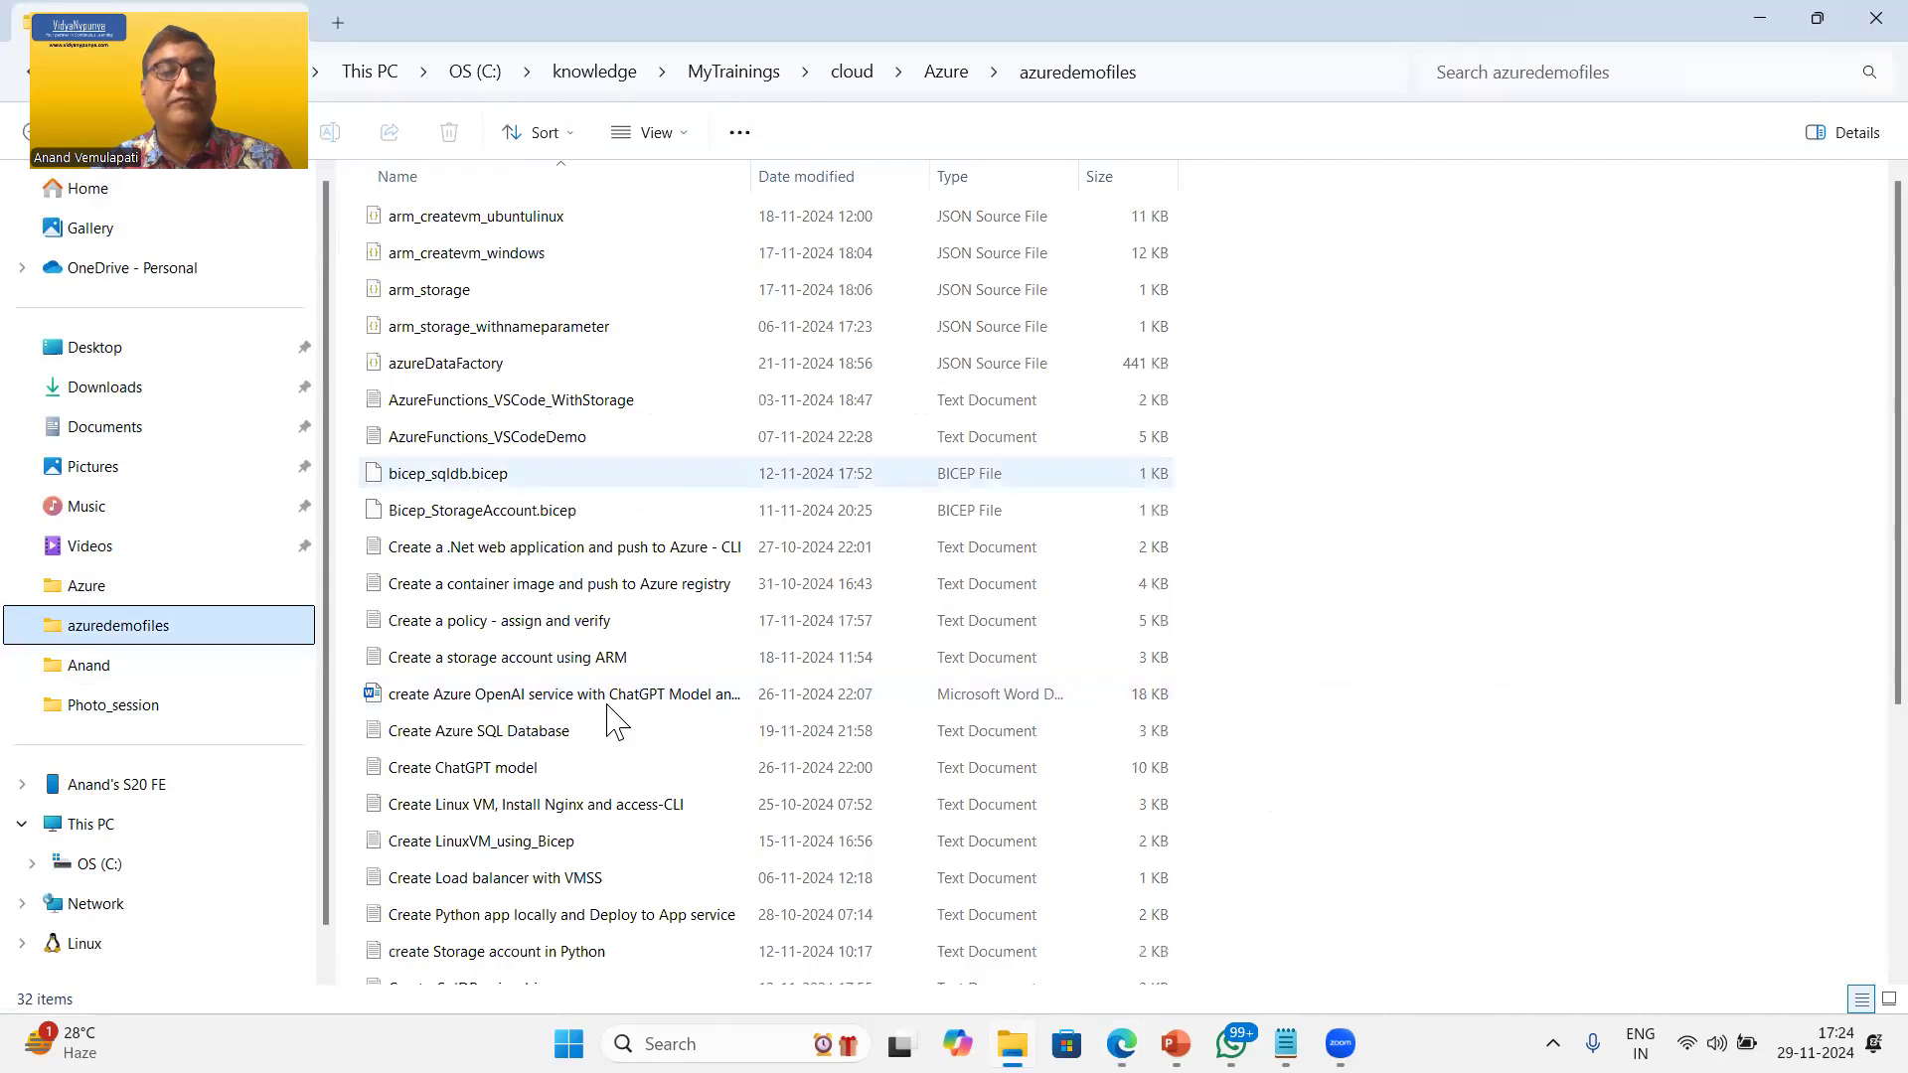
scroll(457, 695, down, 4)
click(464, 790)
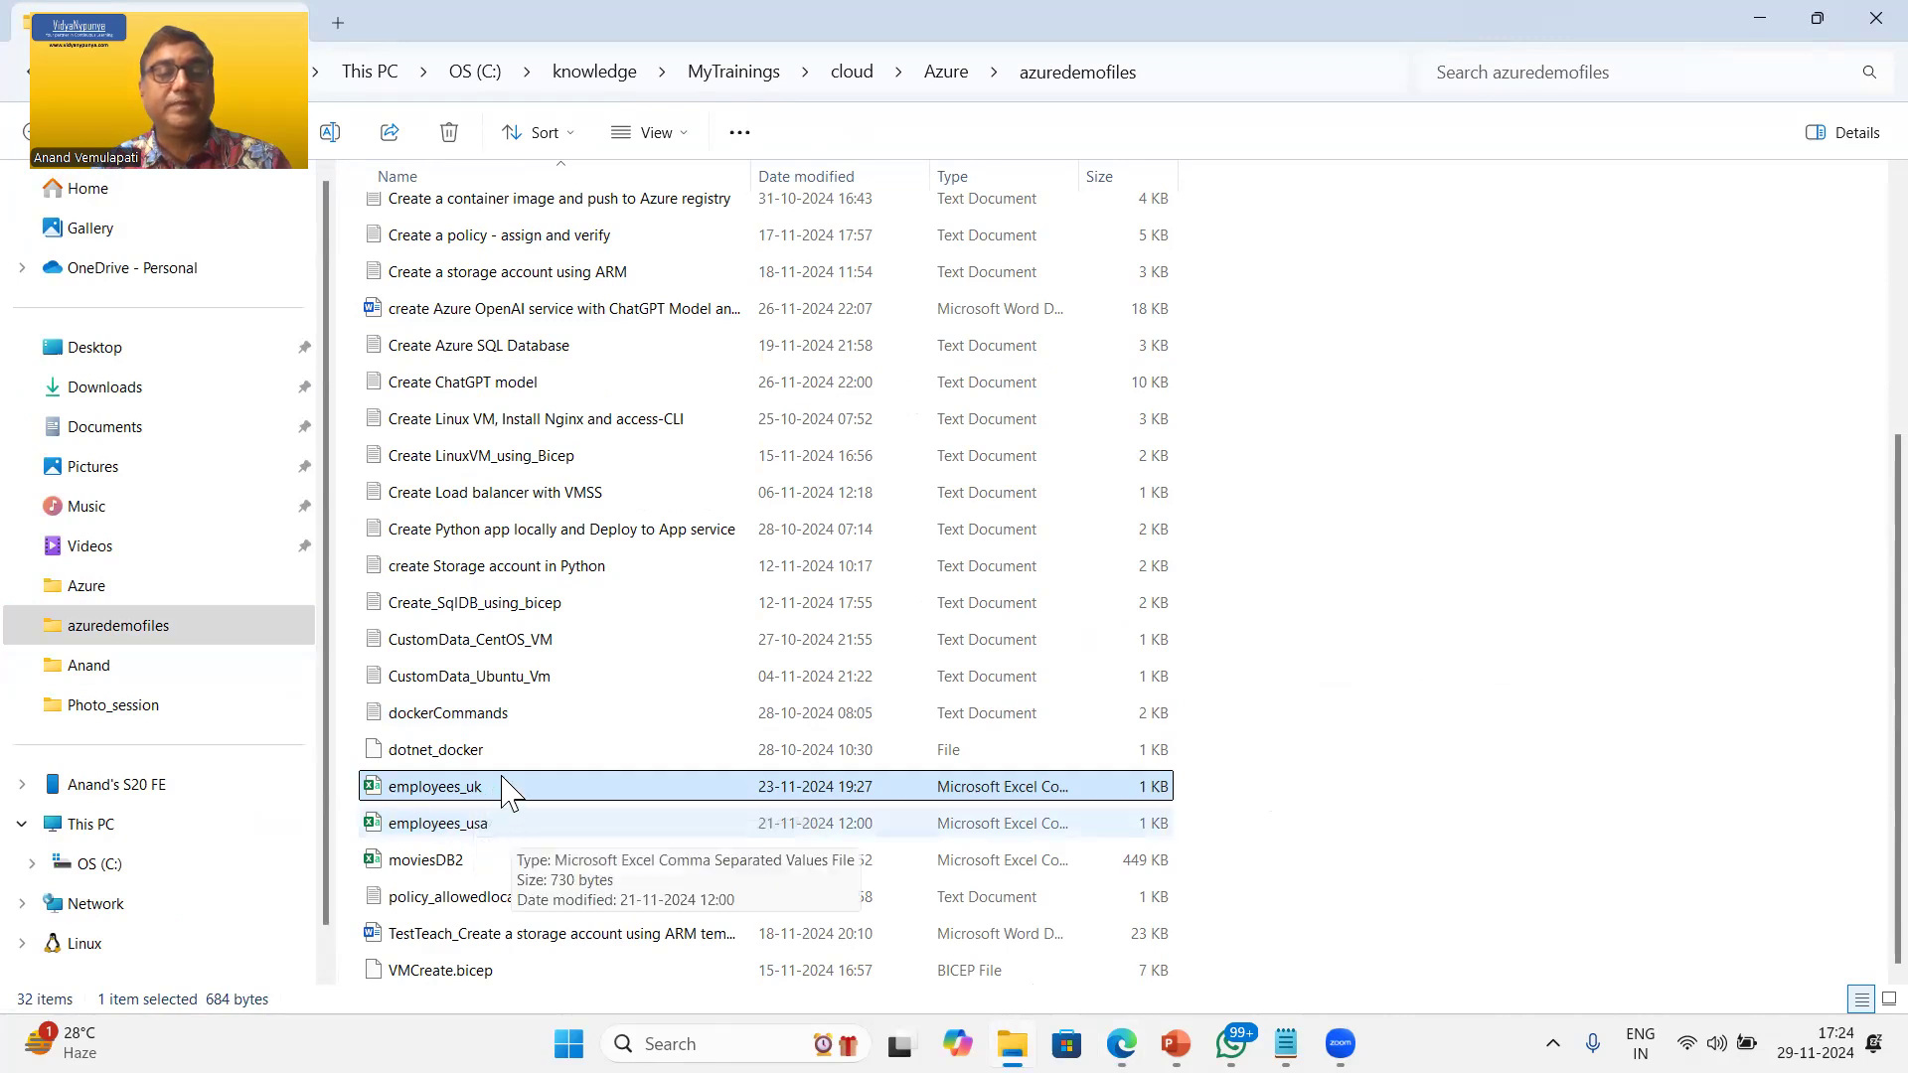
mouse_move(487, 761)
mouse_down()
mouse_move(314, 804)
mouse_move(427, 833)
mouse_move(504, 767)
mouse_up()
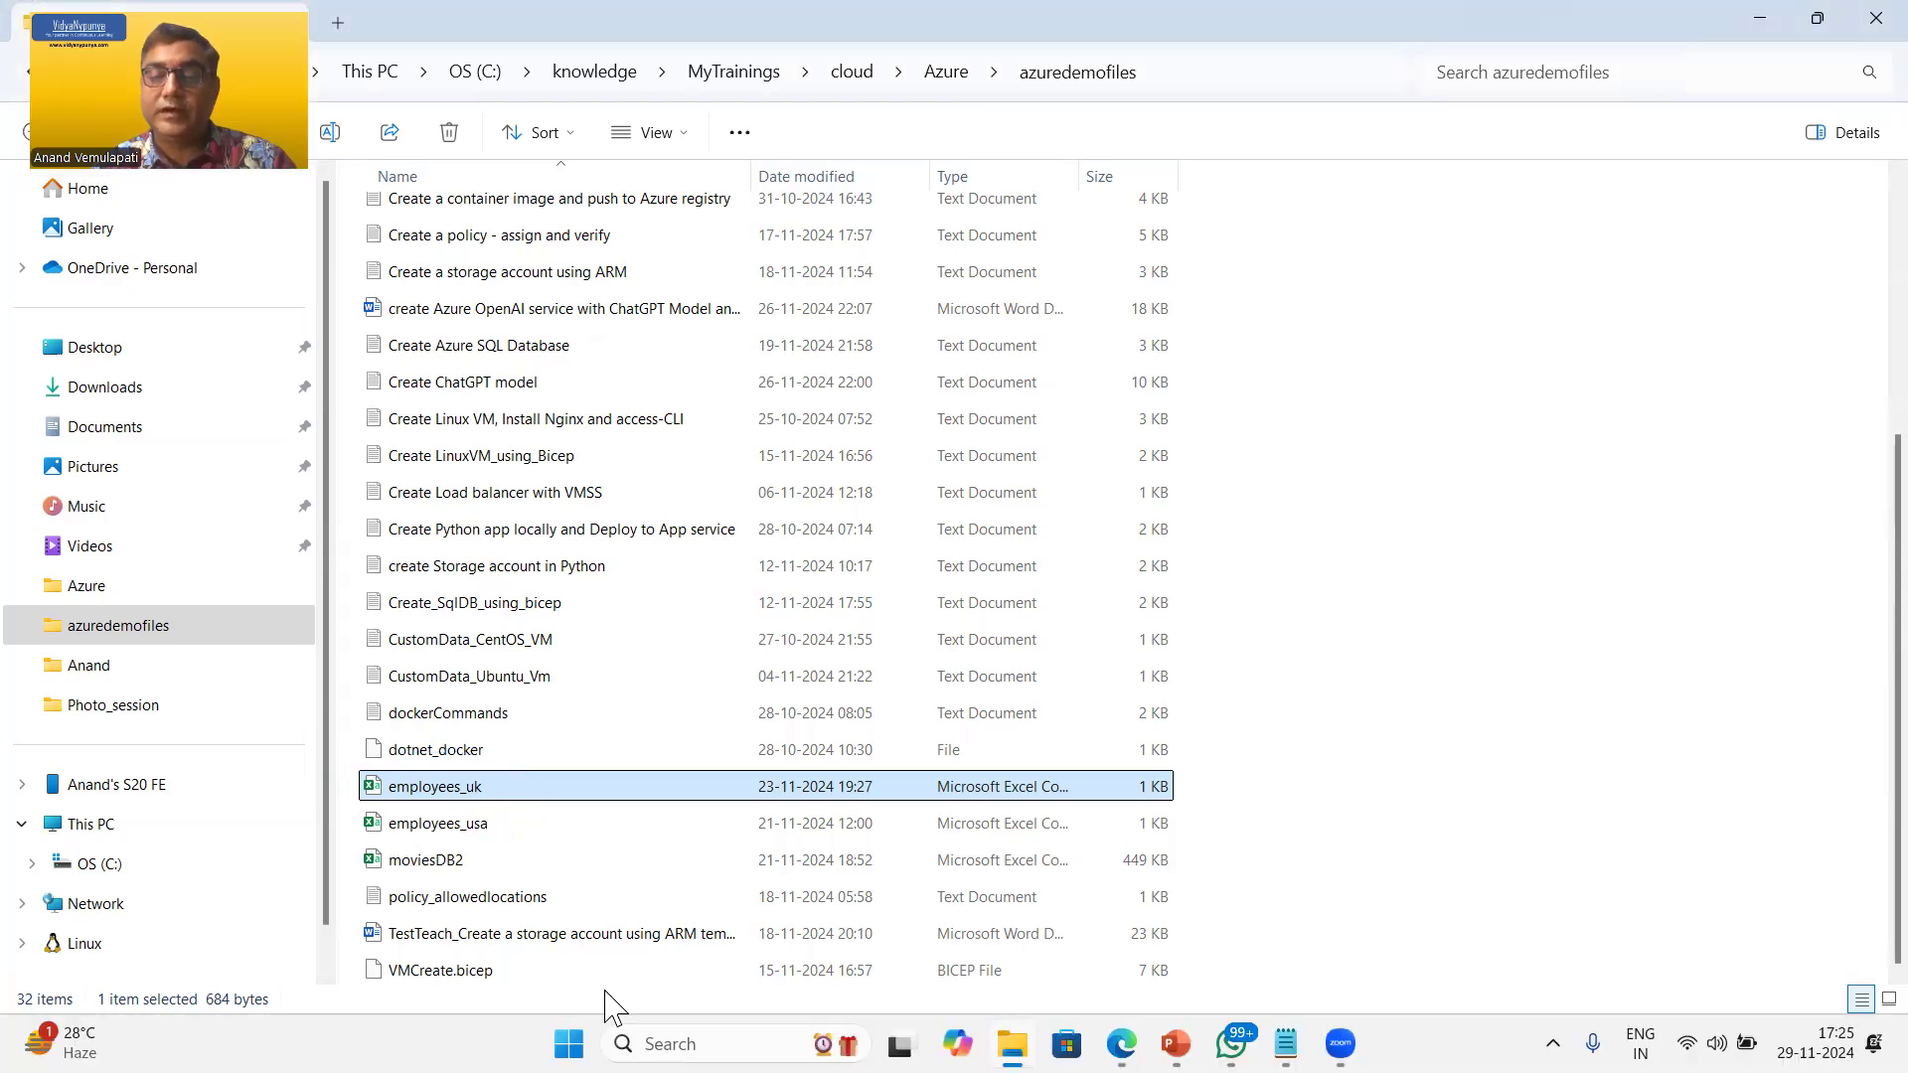
Step: Switch back to the Azure portal in Edge and open the container list of the vidyasacc1 storage account
mouse_move(1121, 1043)
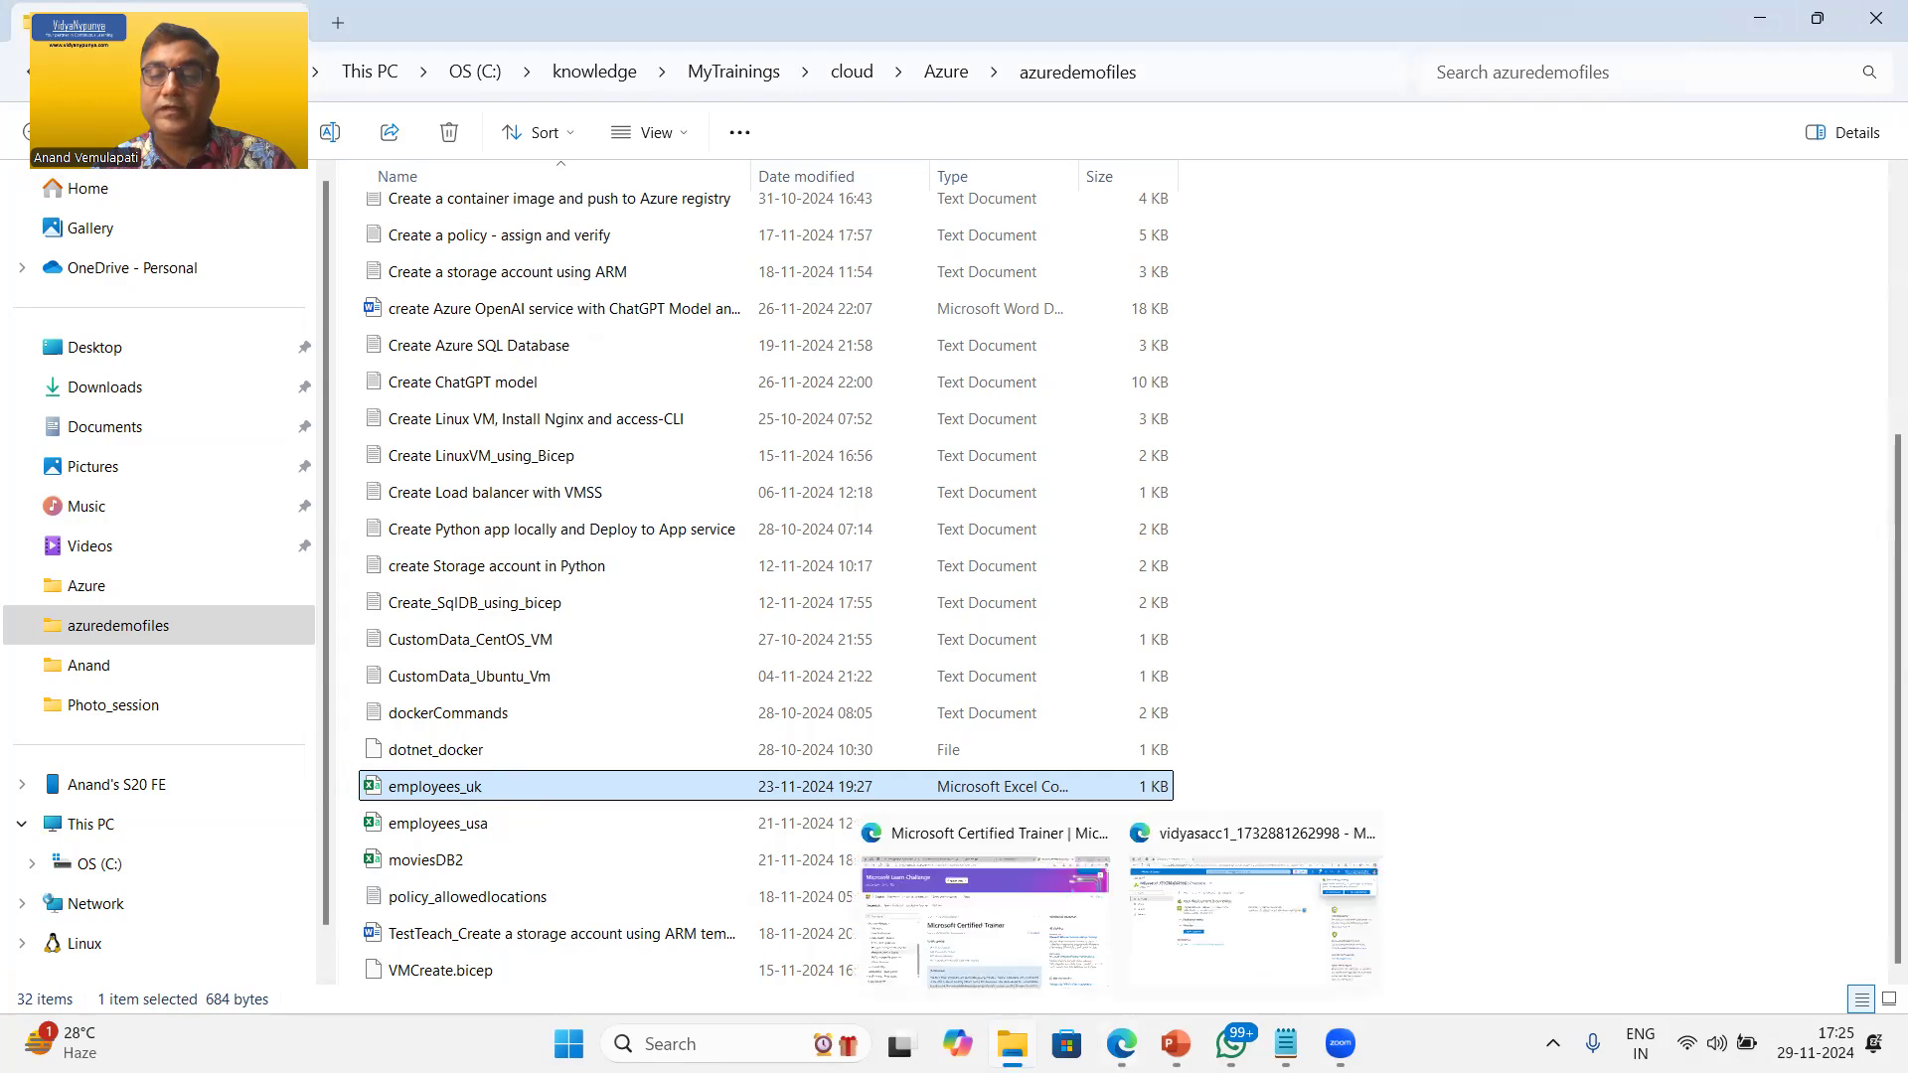
click(1208, 973)
click(521, 575)
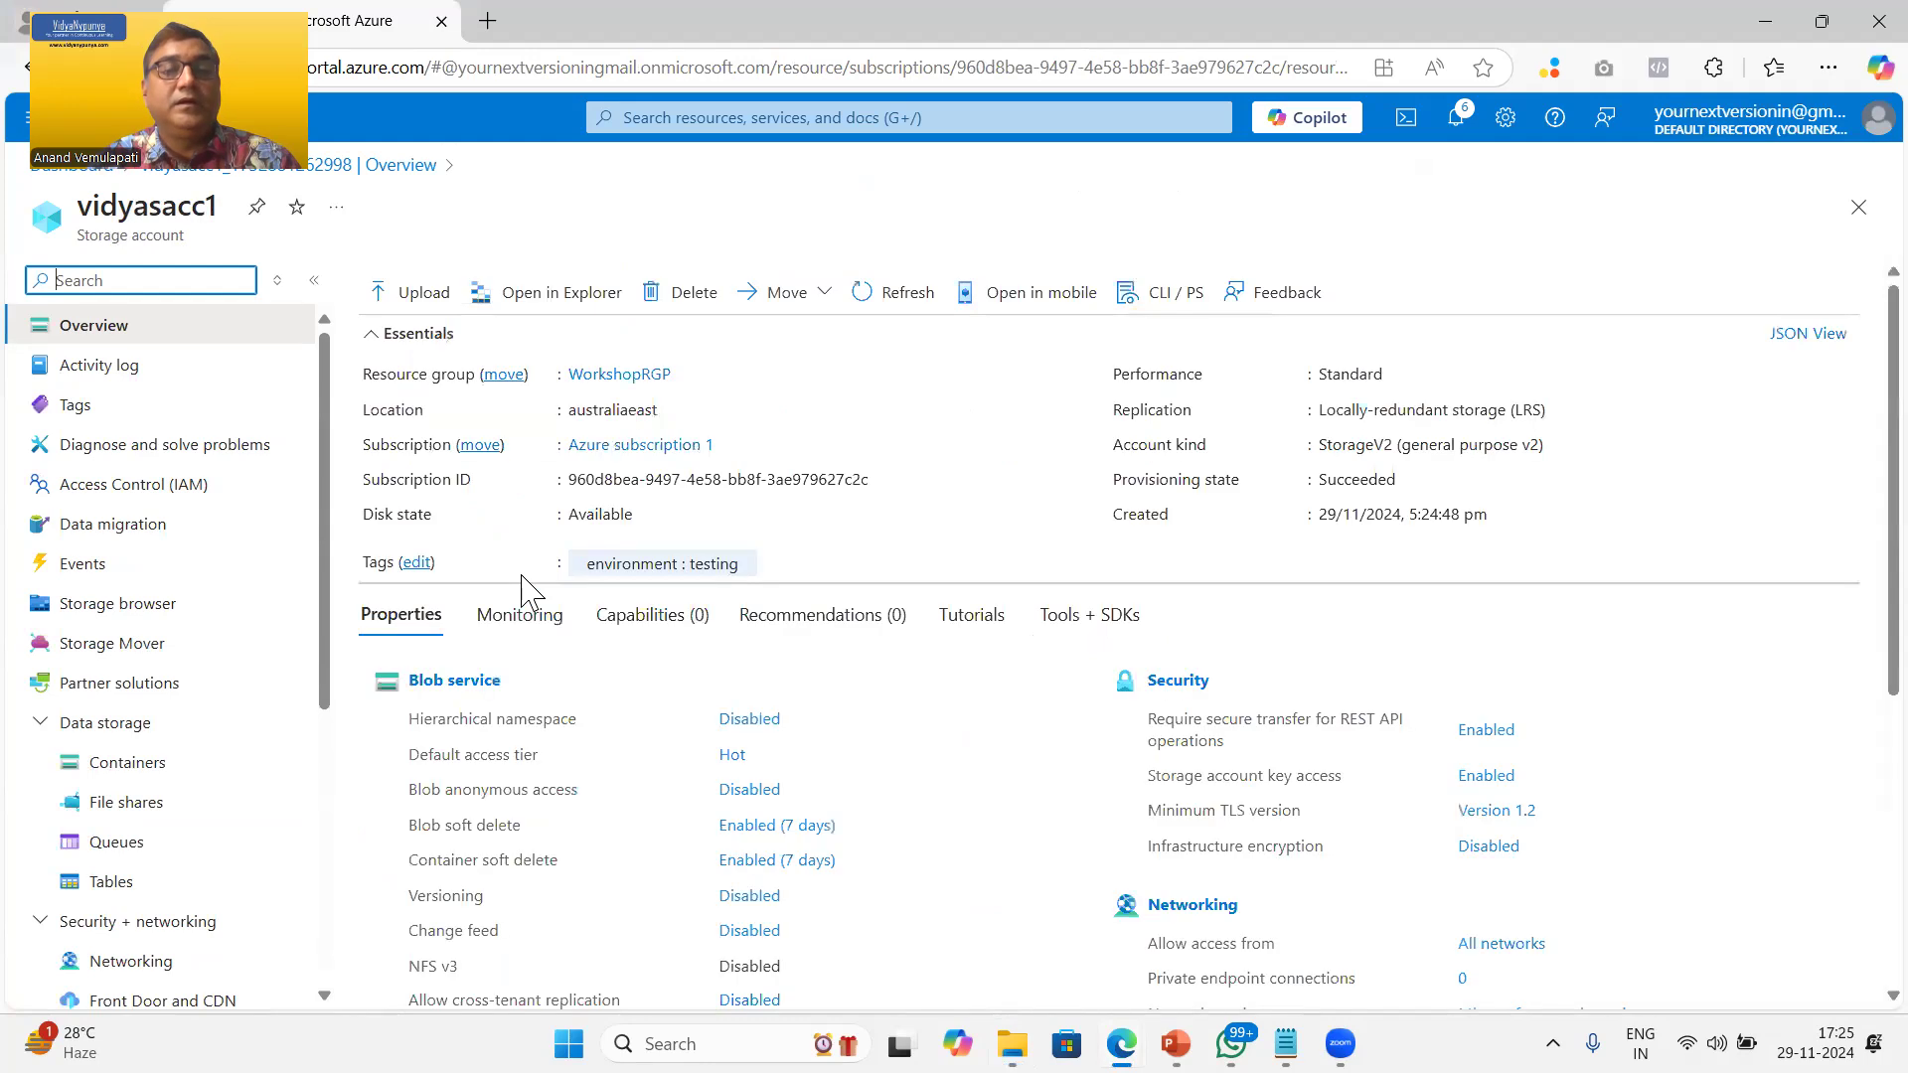
click(119, 765)
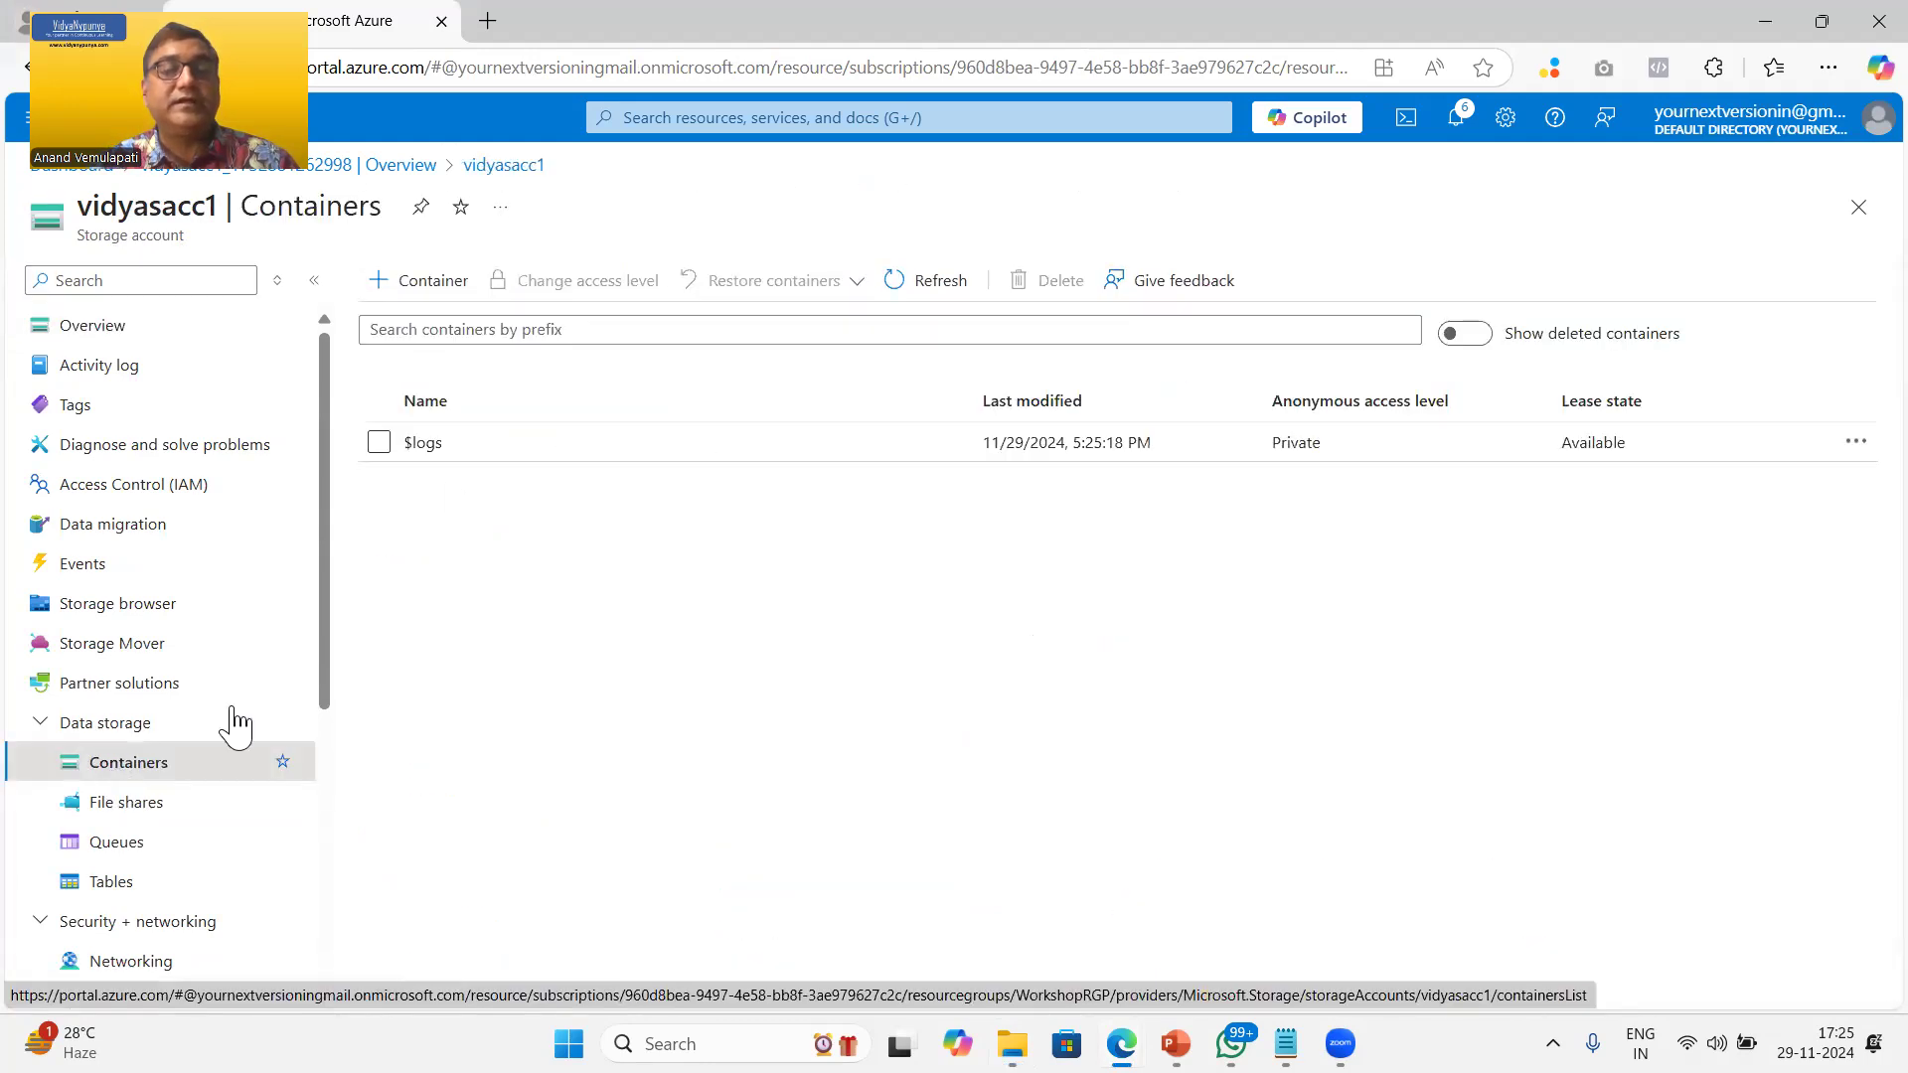
Step: Create a private container named input in the storage account
click(428, 281)
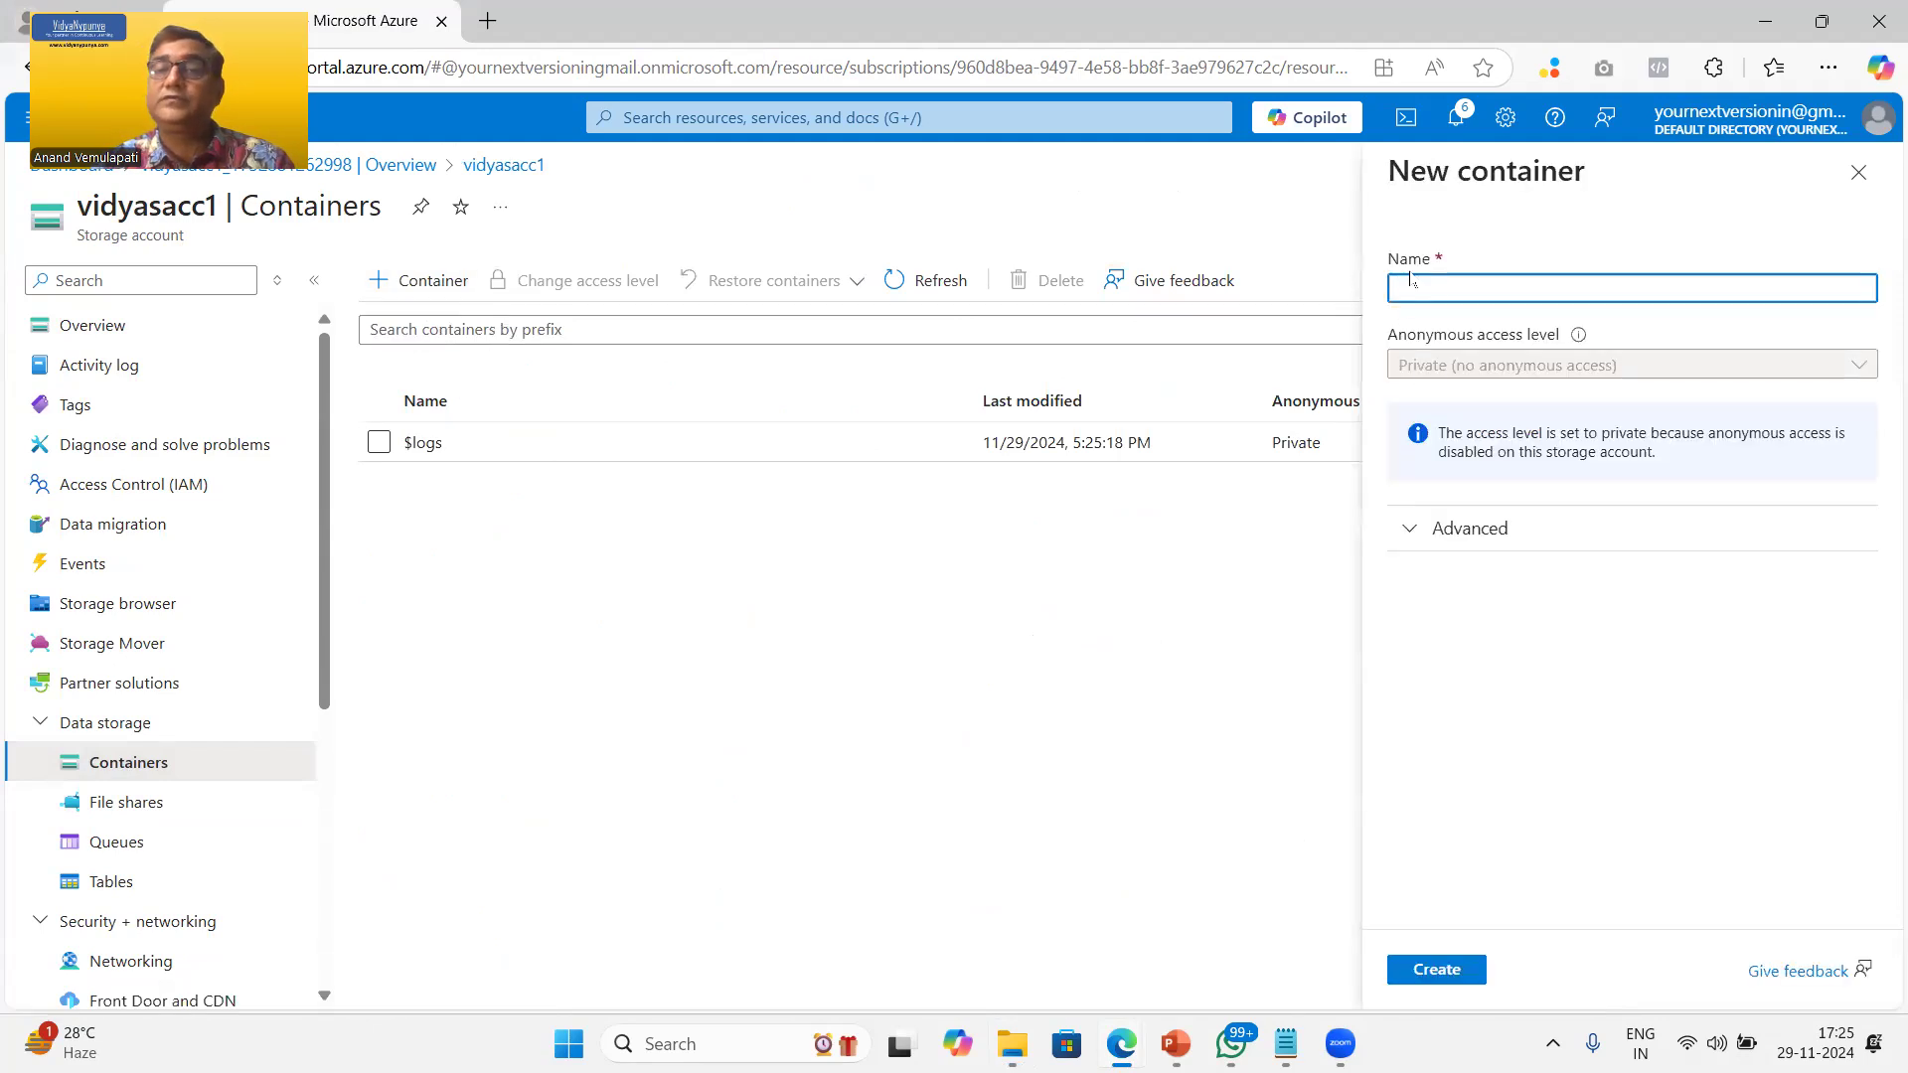
text(inlput)
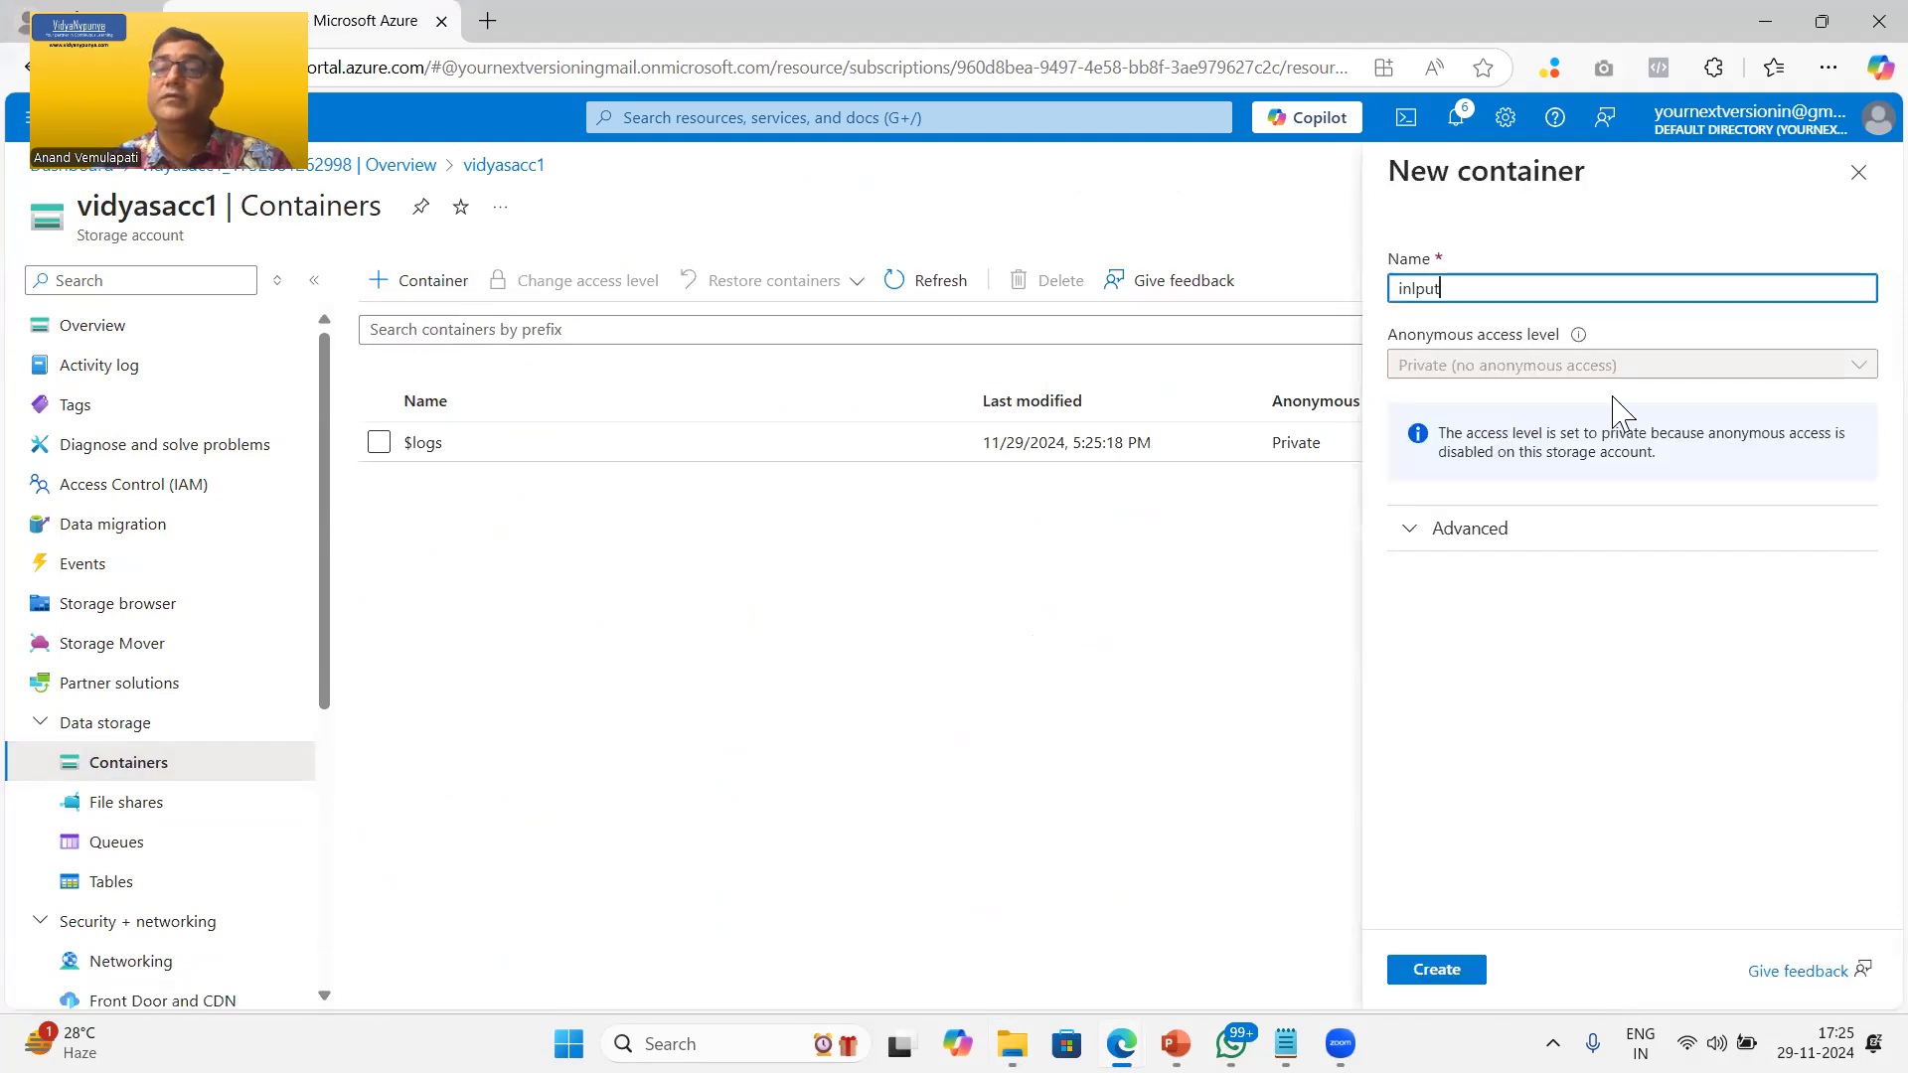
key(BackSpace)
key(BackSpace)
key(BackSpace)
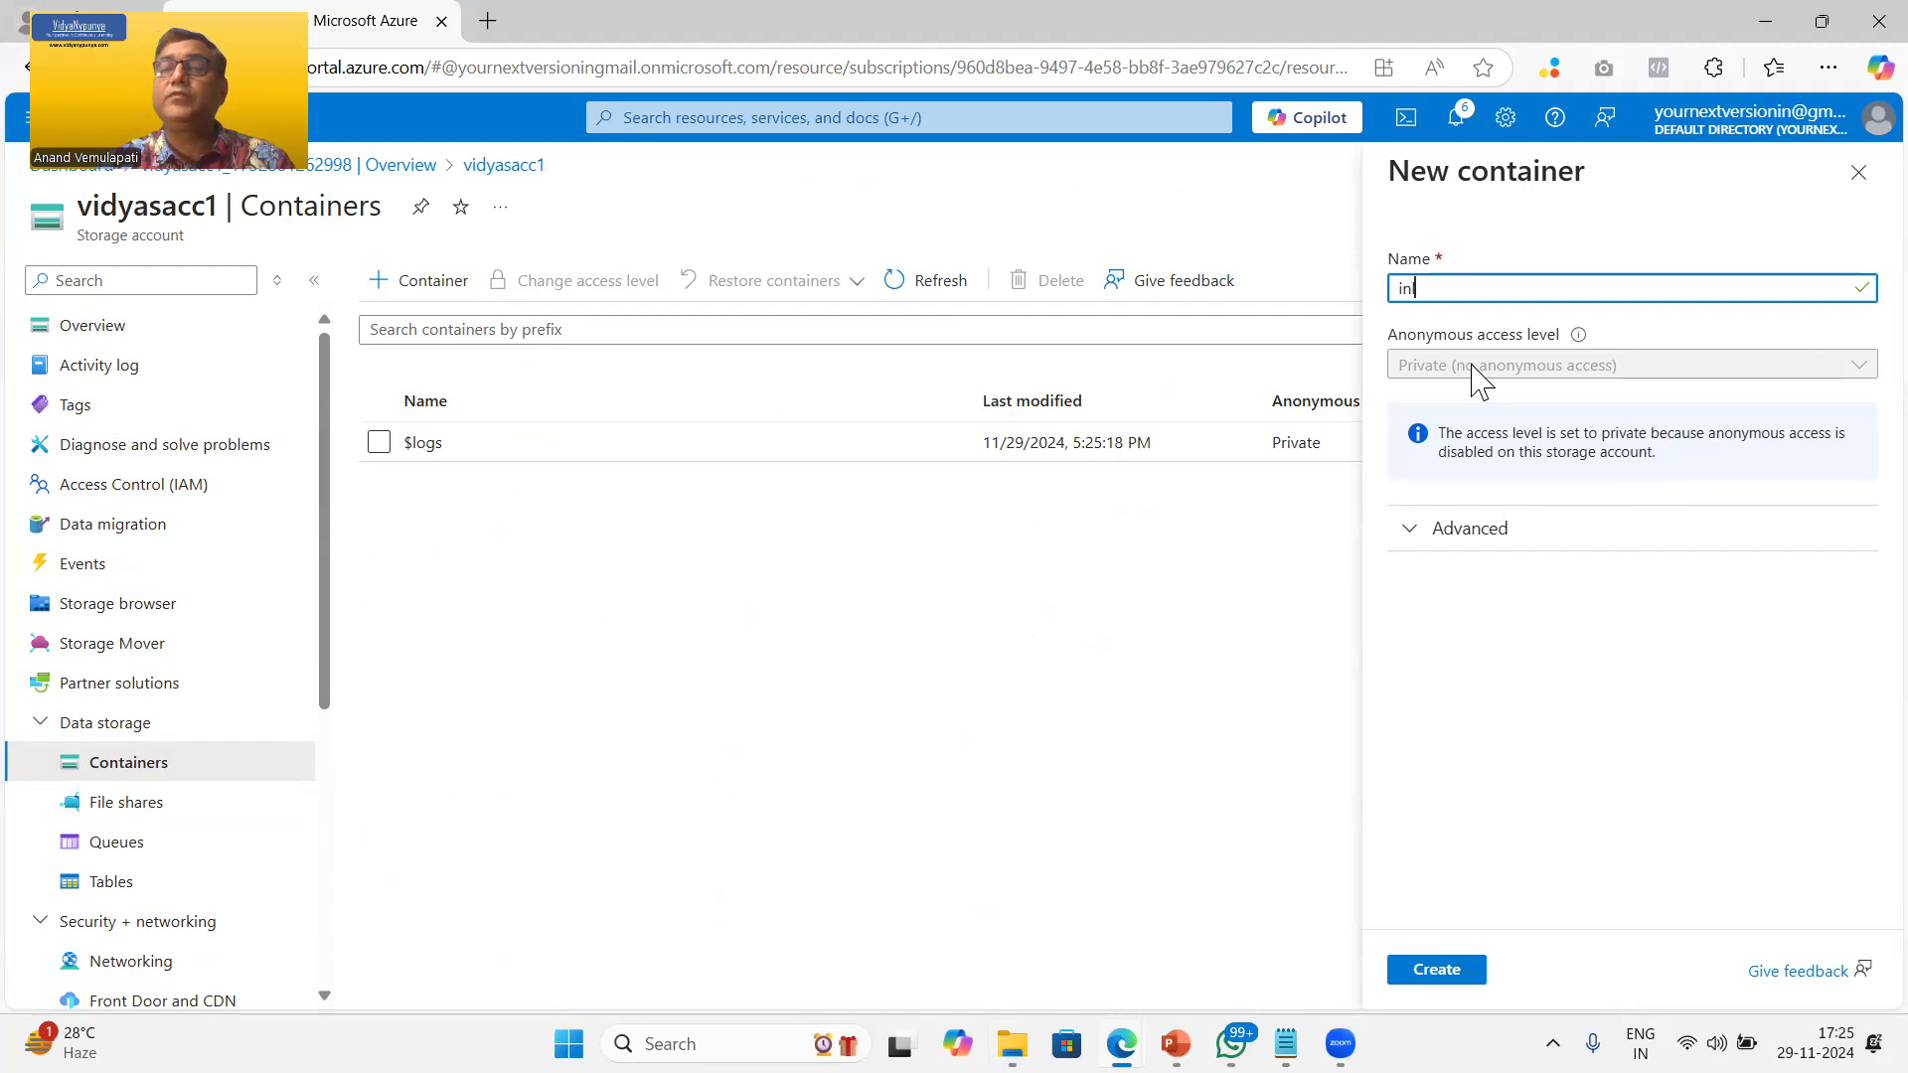
text(put)
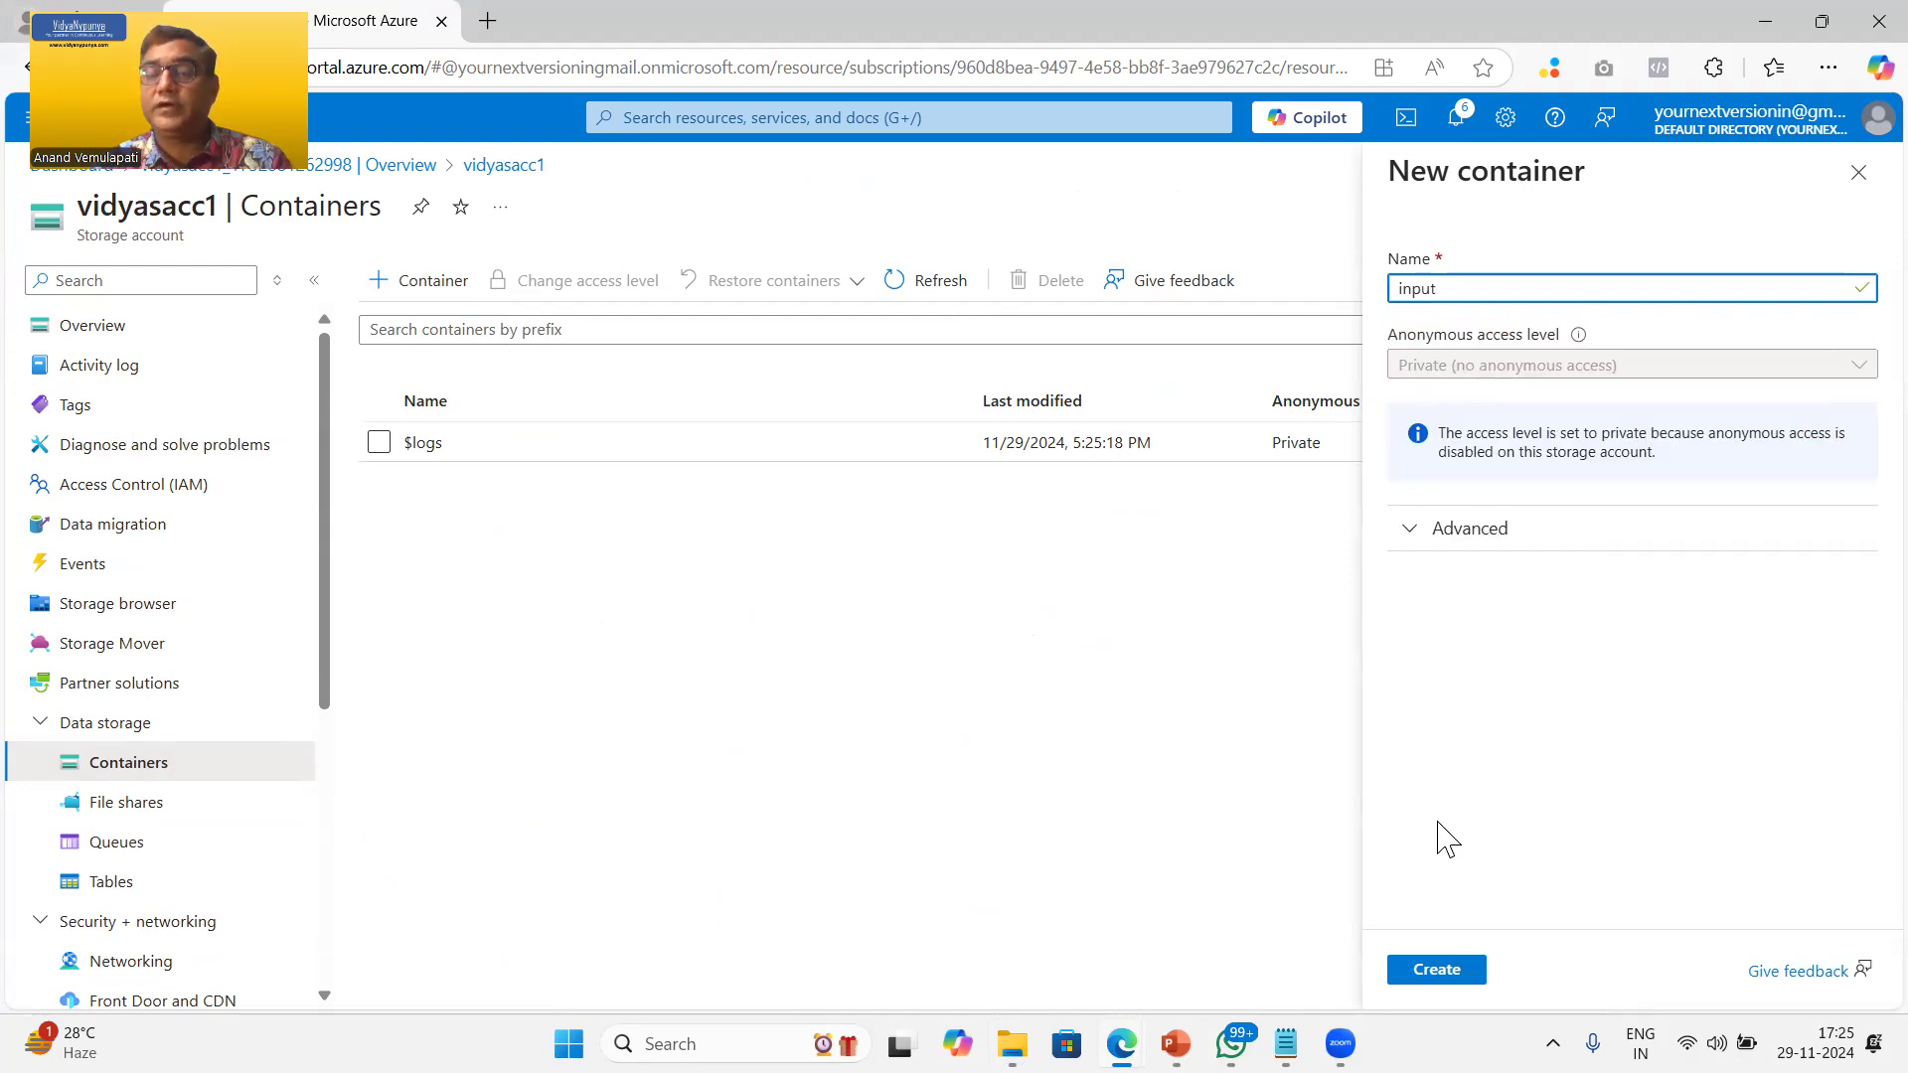
click(1453, 974)
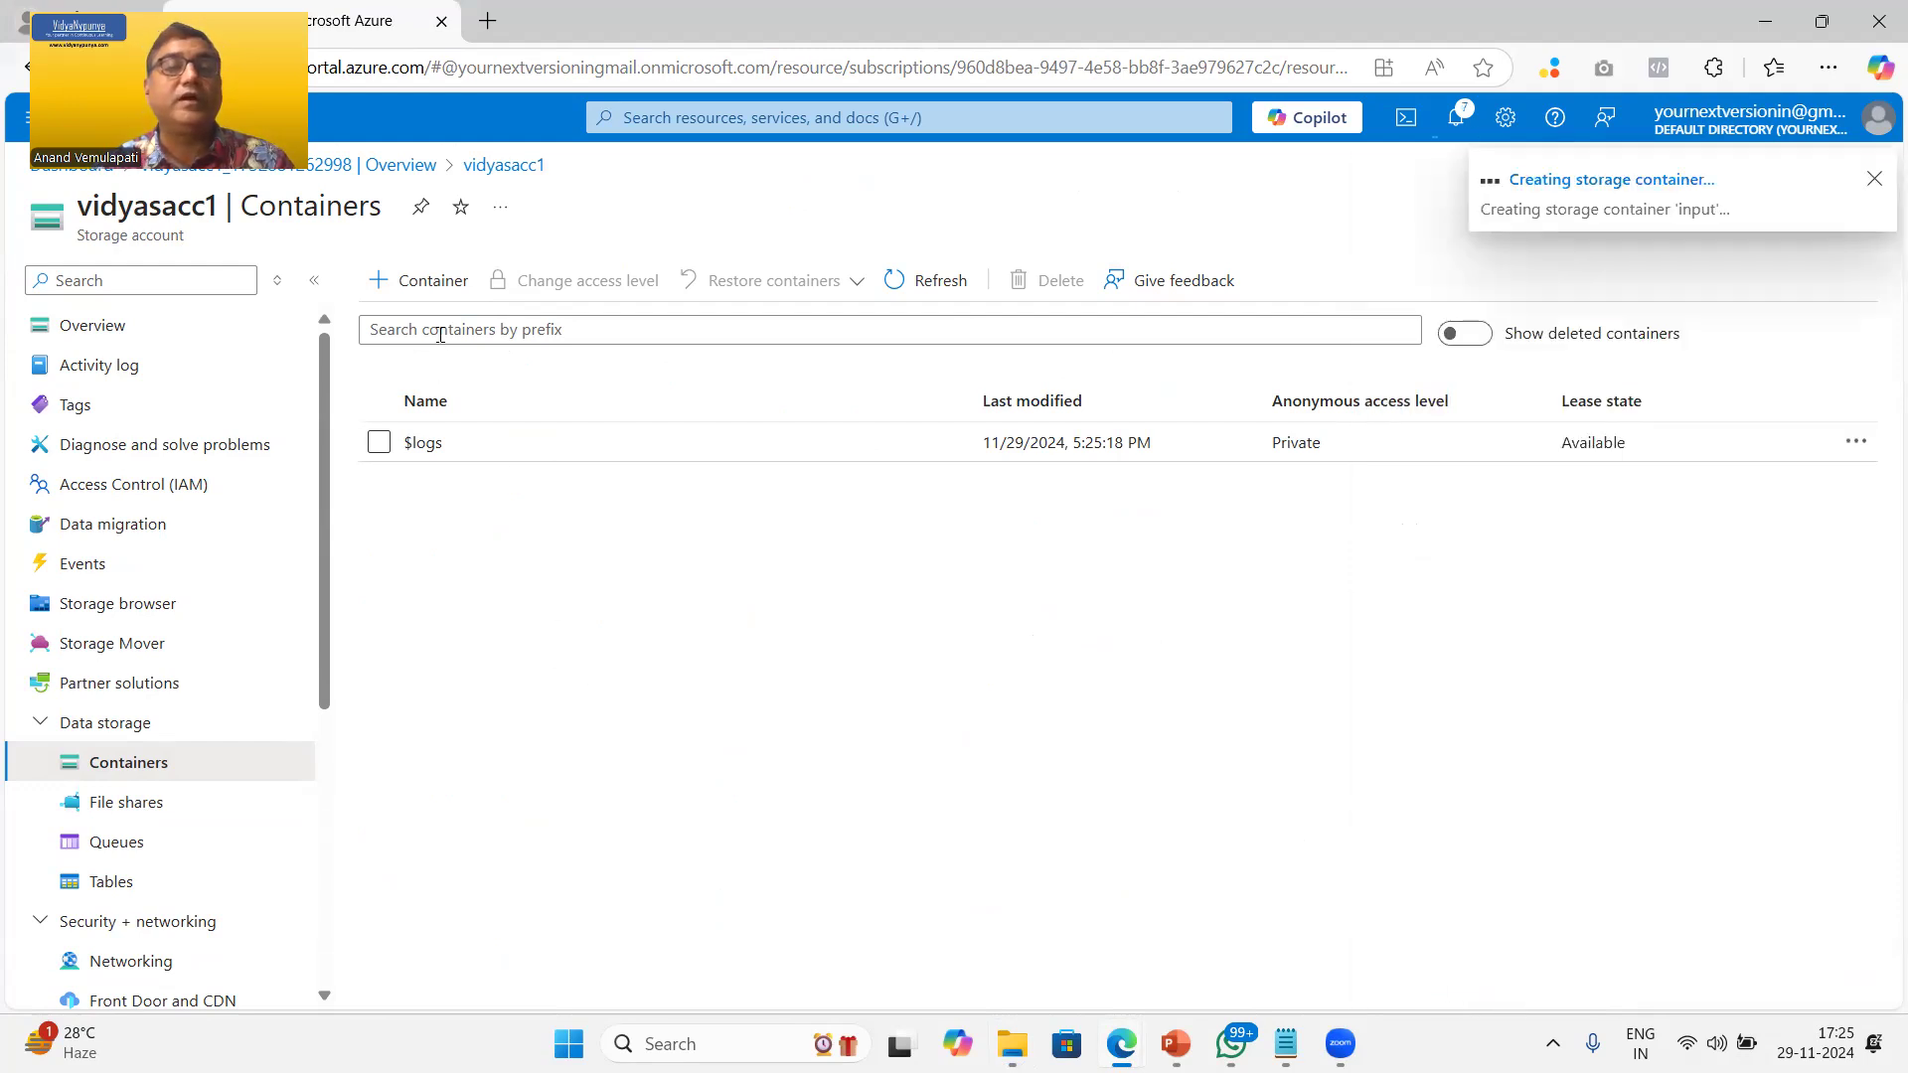
Step: Create a second private container named output in the storage account
click(430, 283)
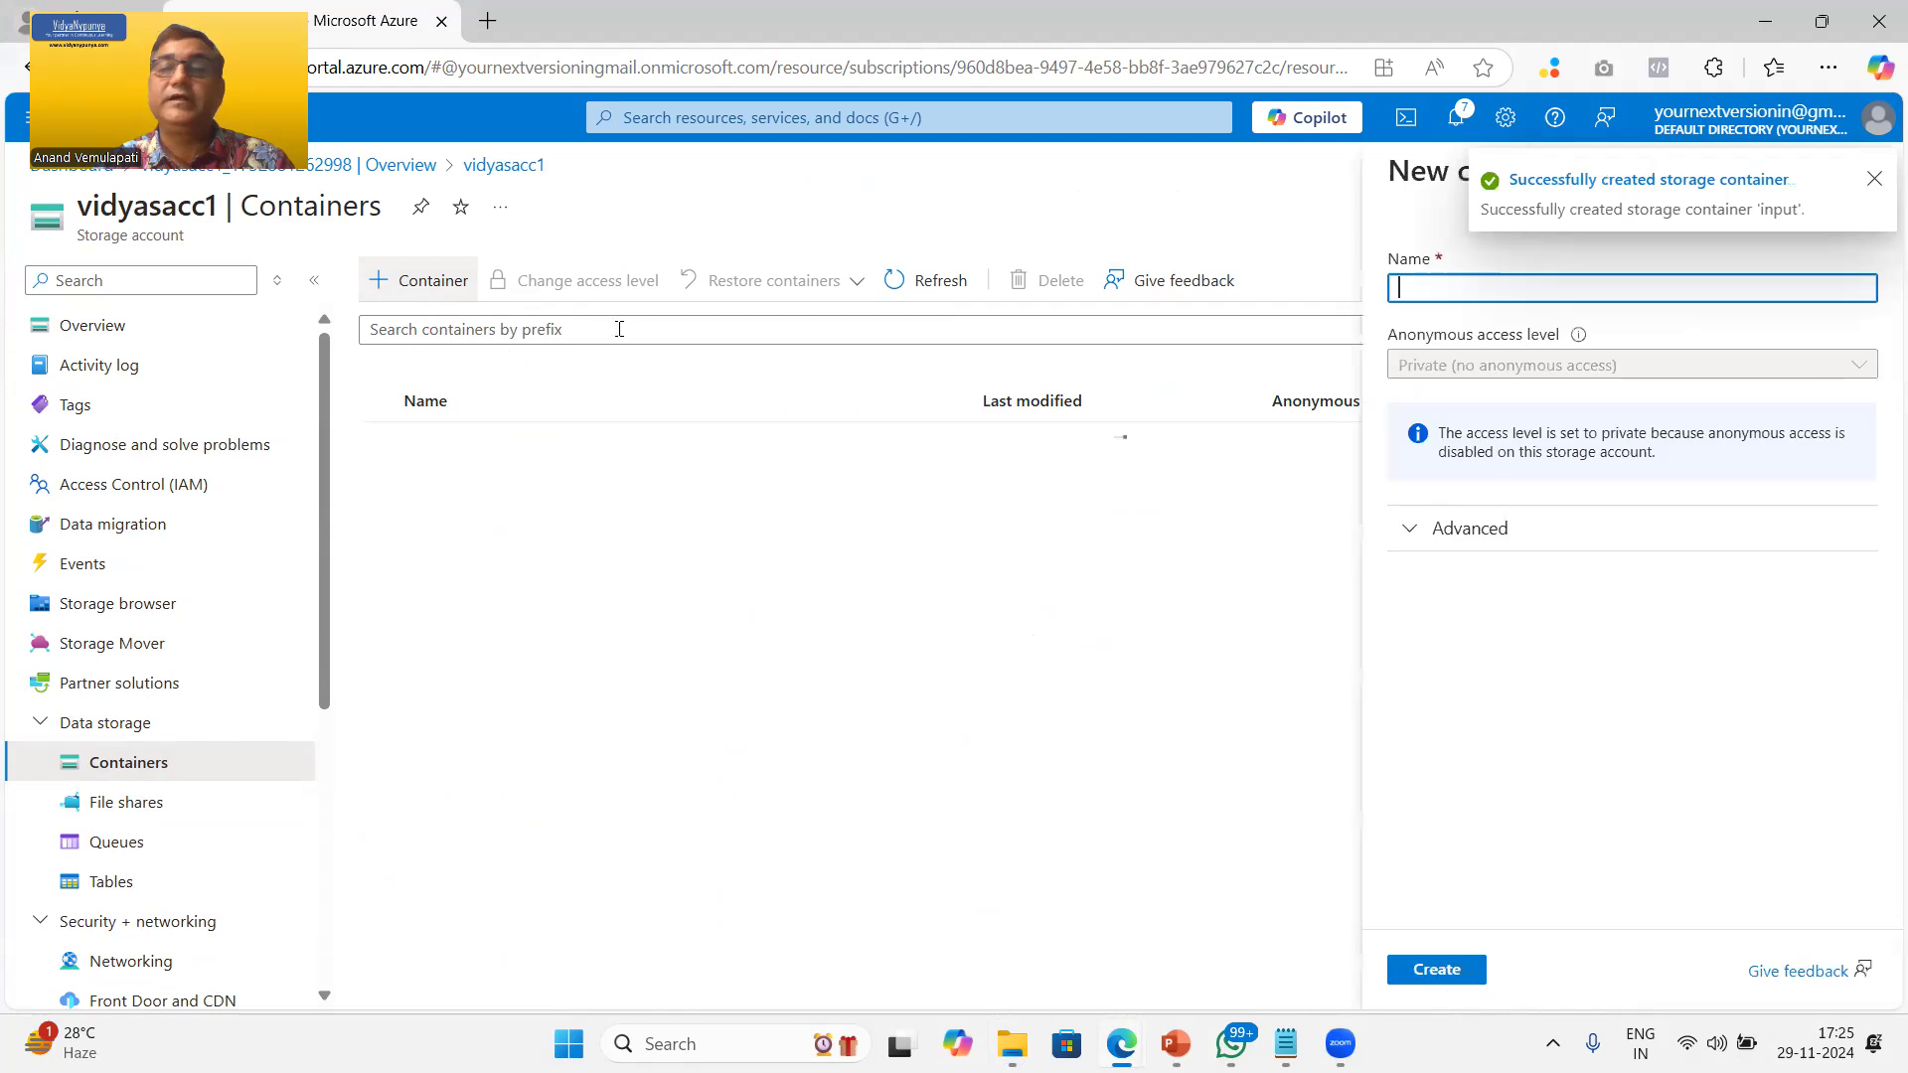
click(1468, 280)
text(ou)
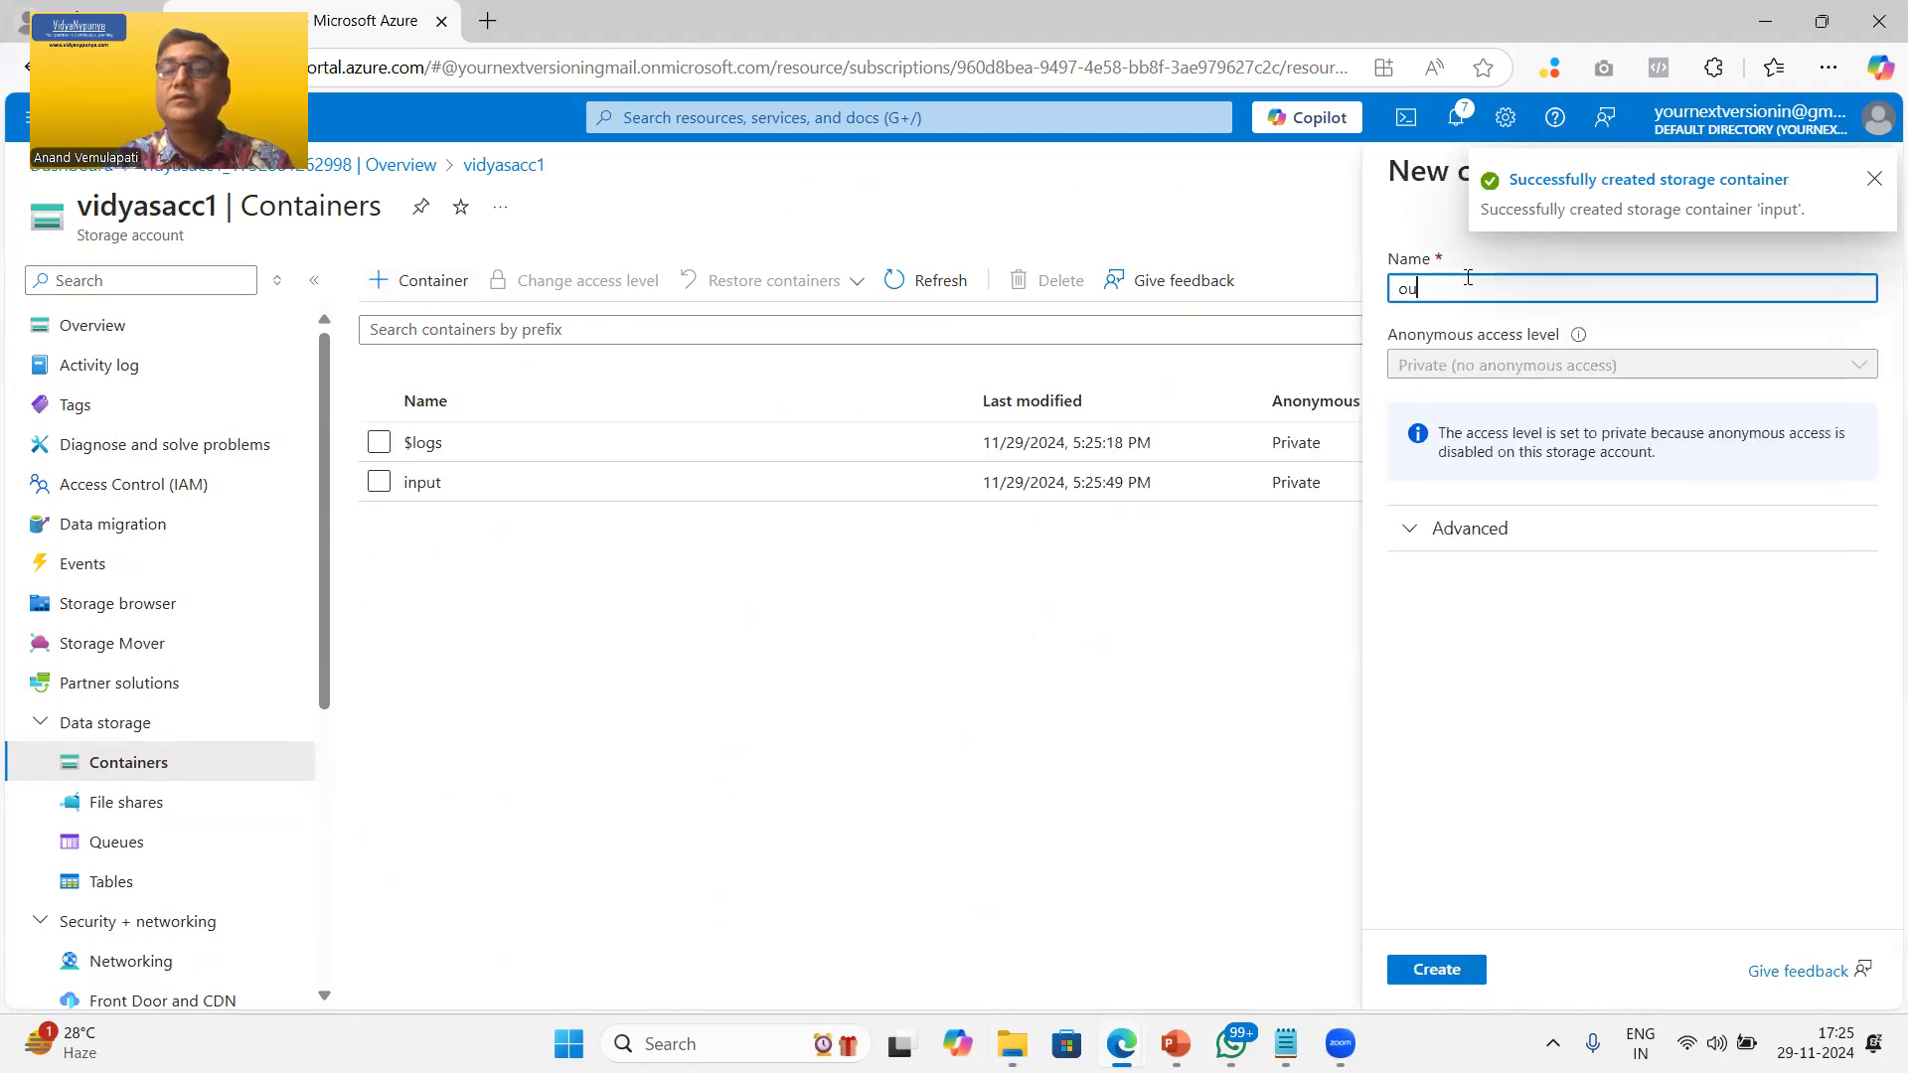
text(tput)
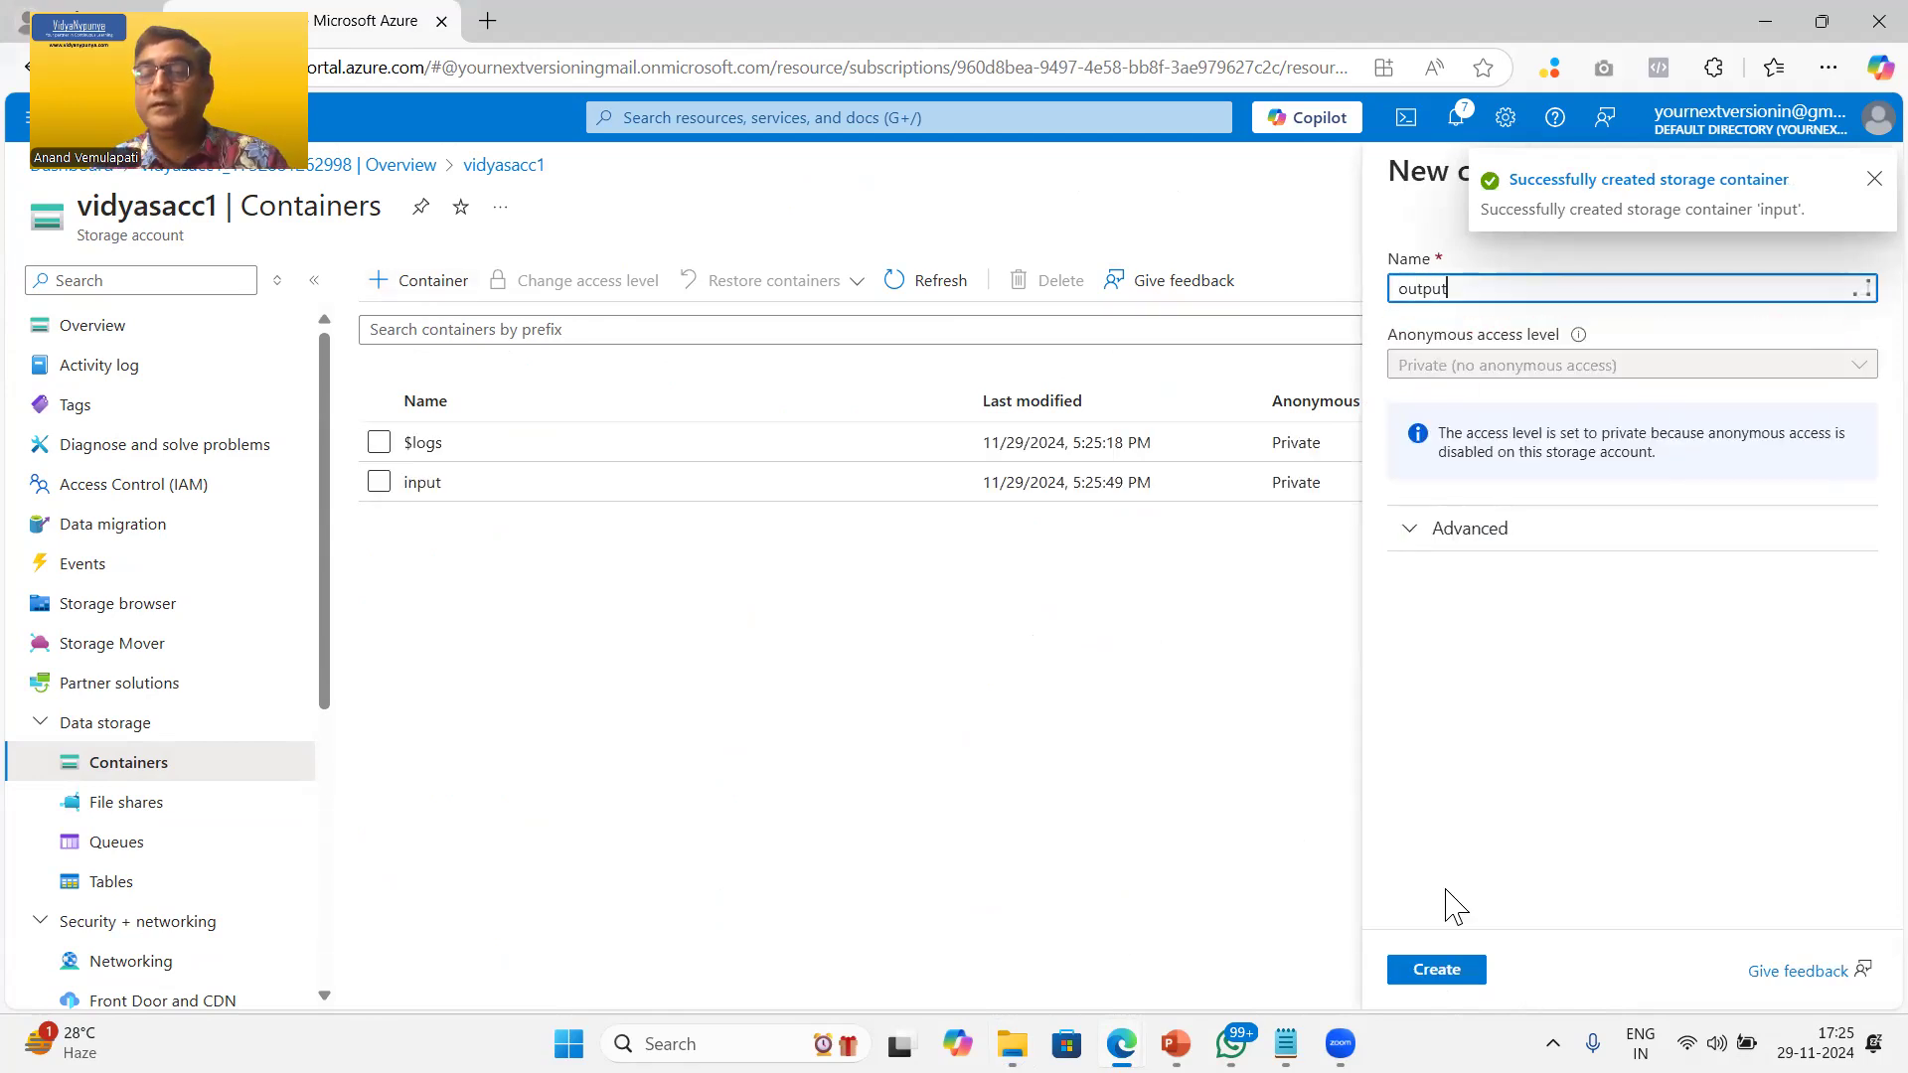
click(1441, 971)
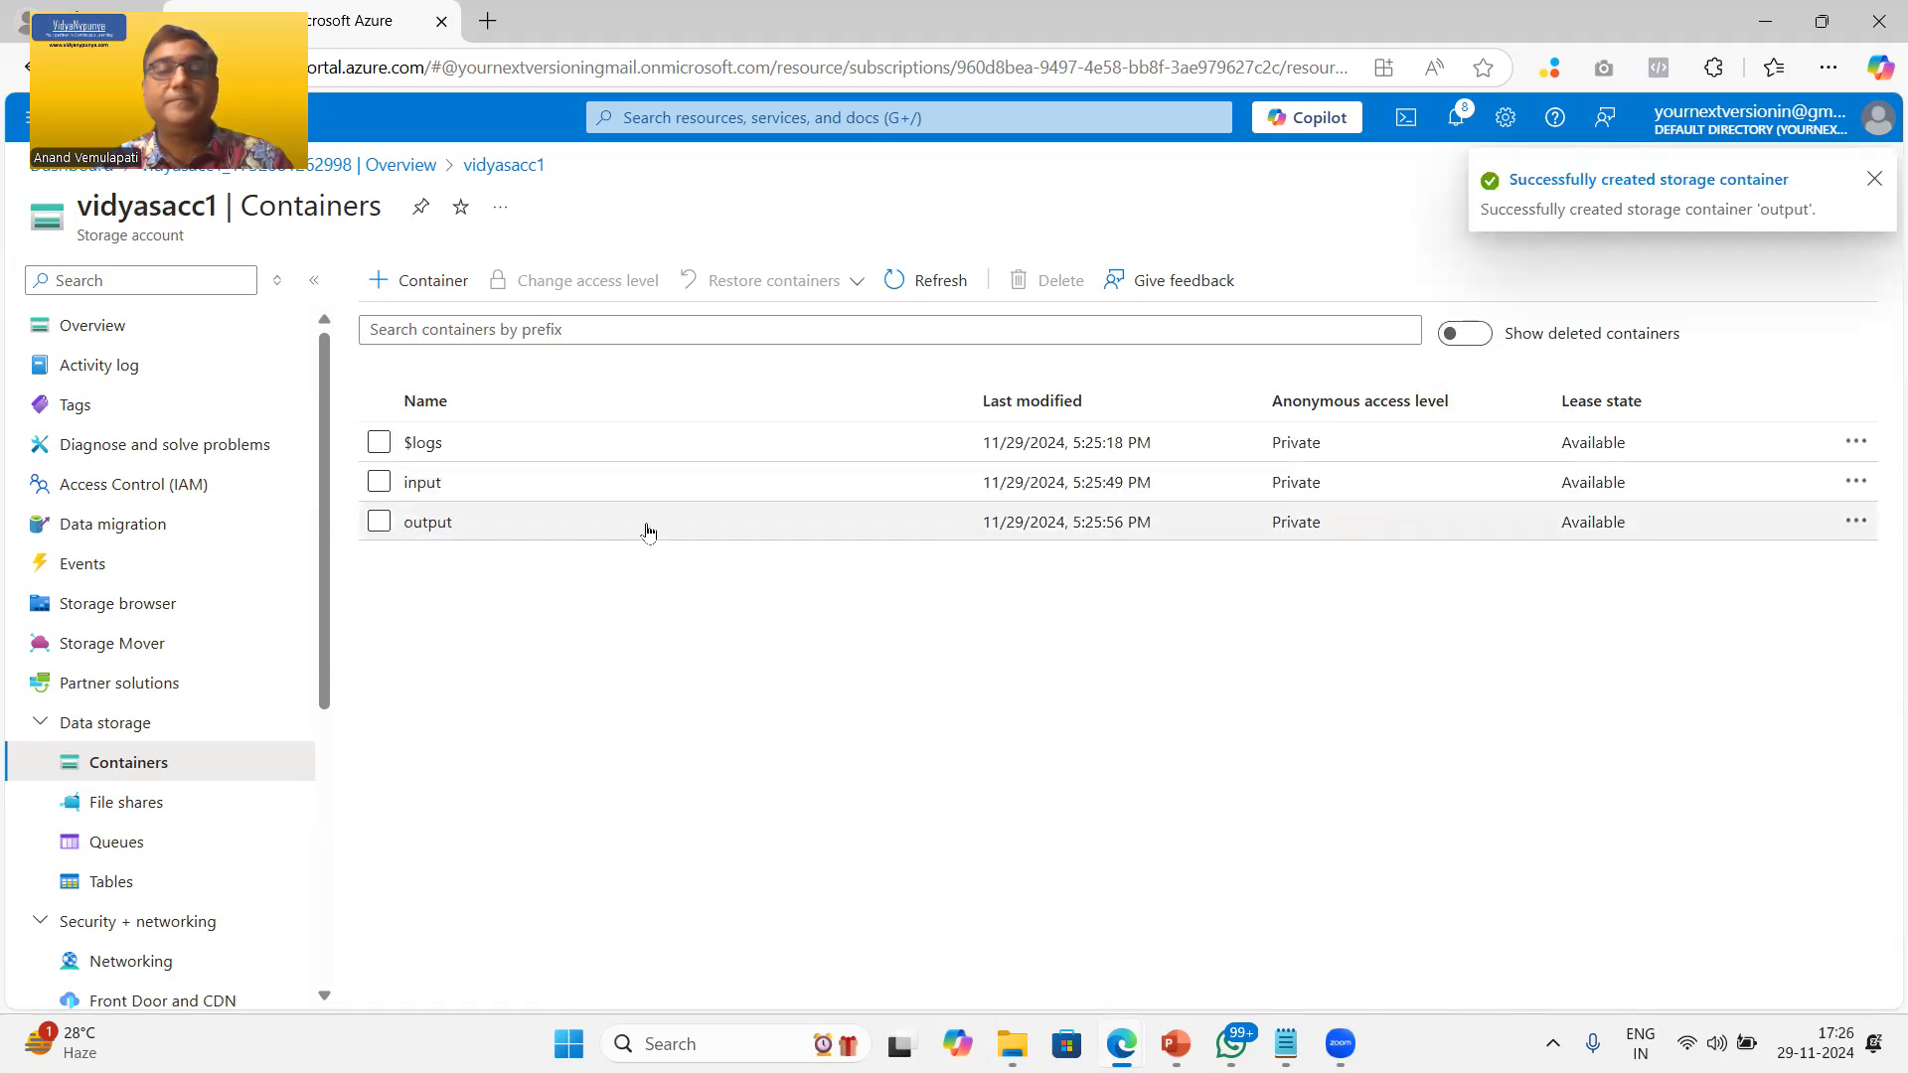
Step: Upload employees_uk and employees_usa from the azuredemofiles folder into the input container
click(427, 486)
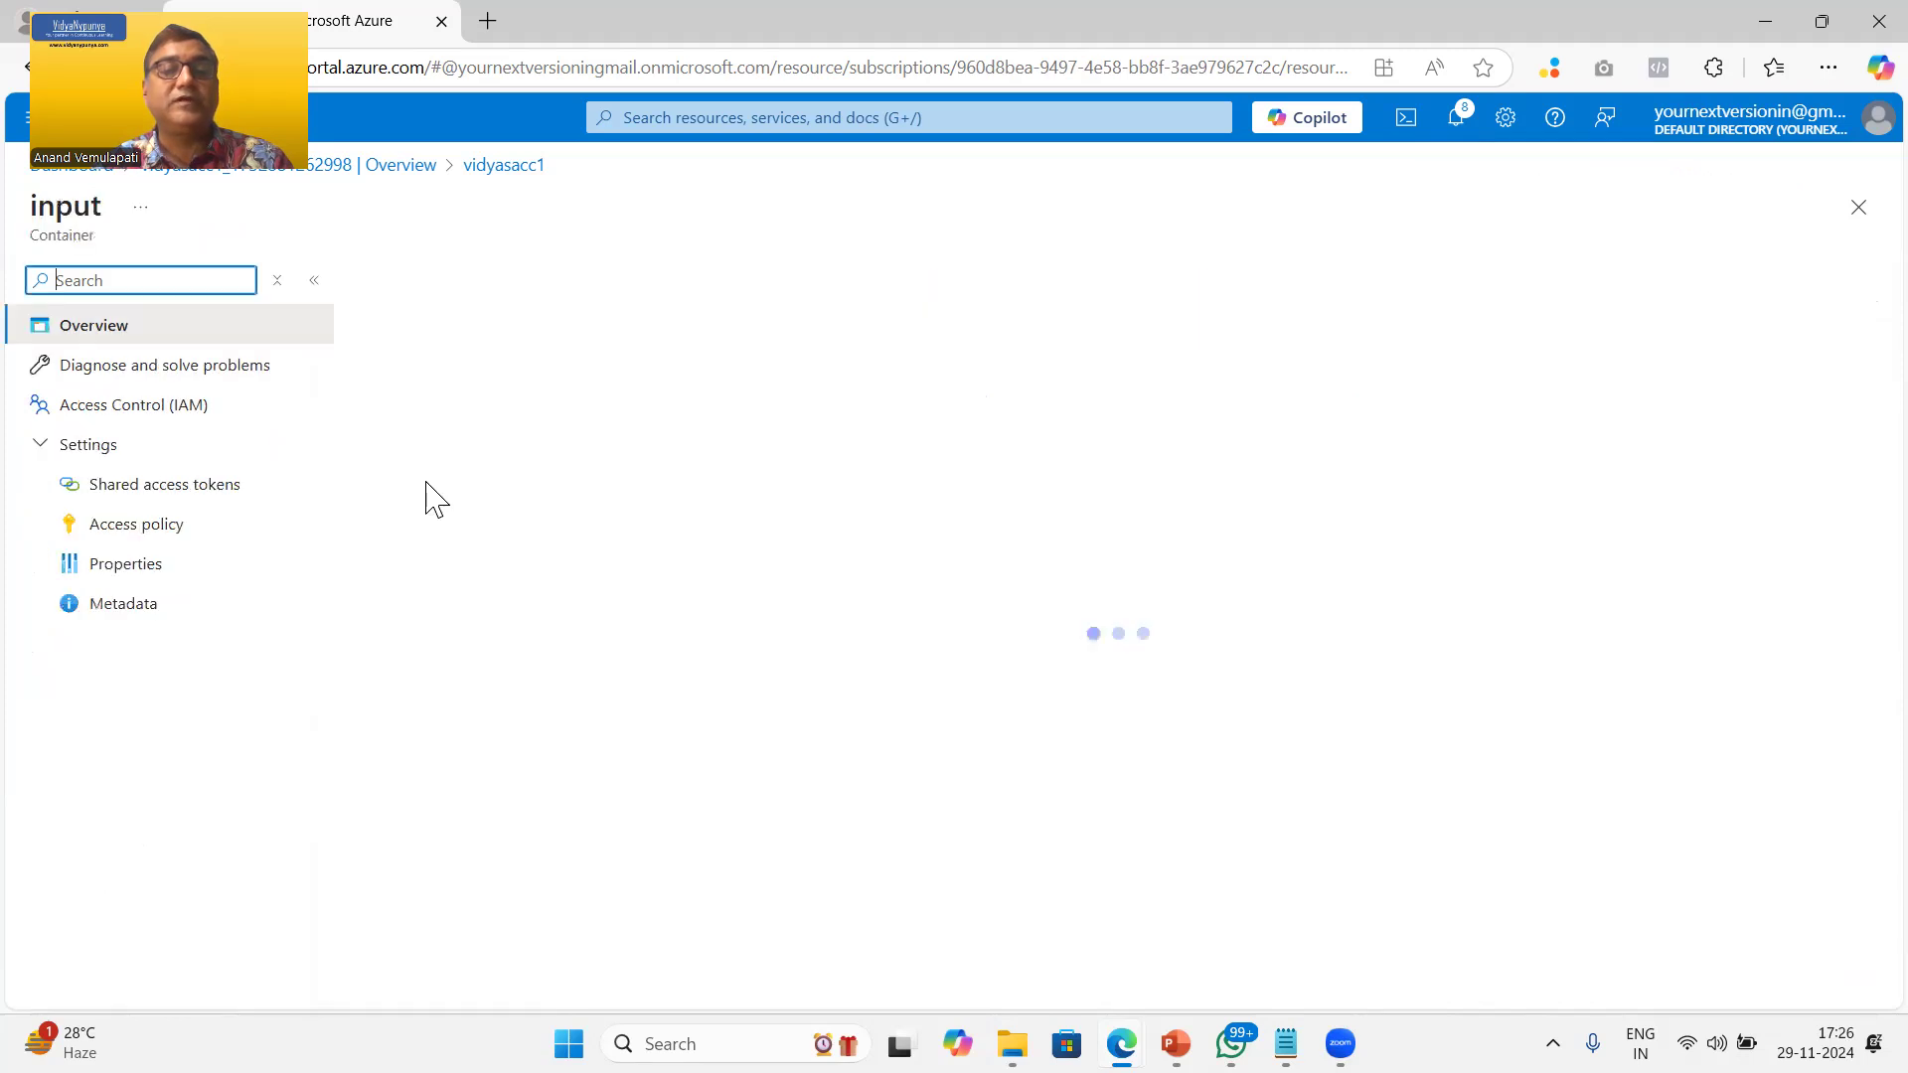
click(425, 290)
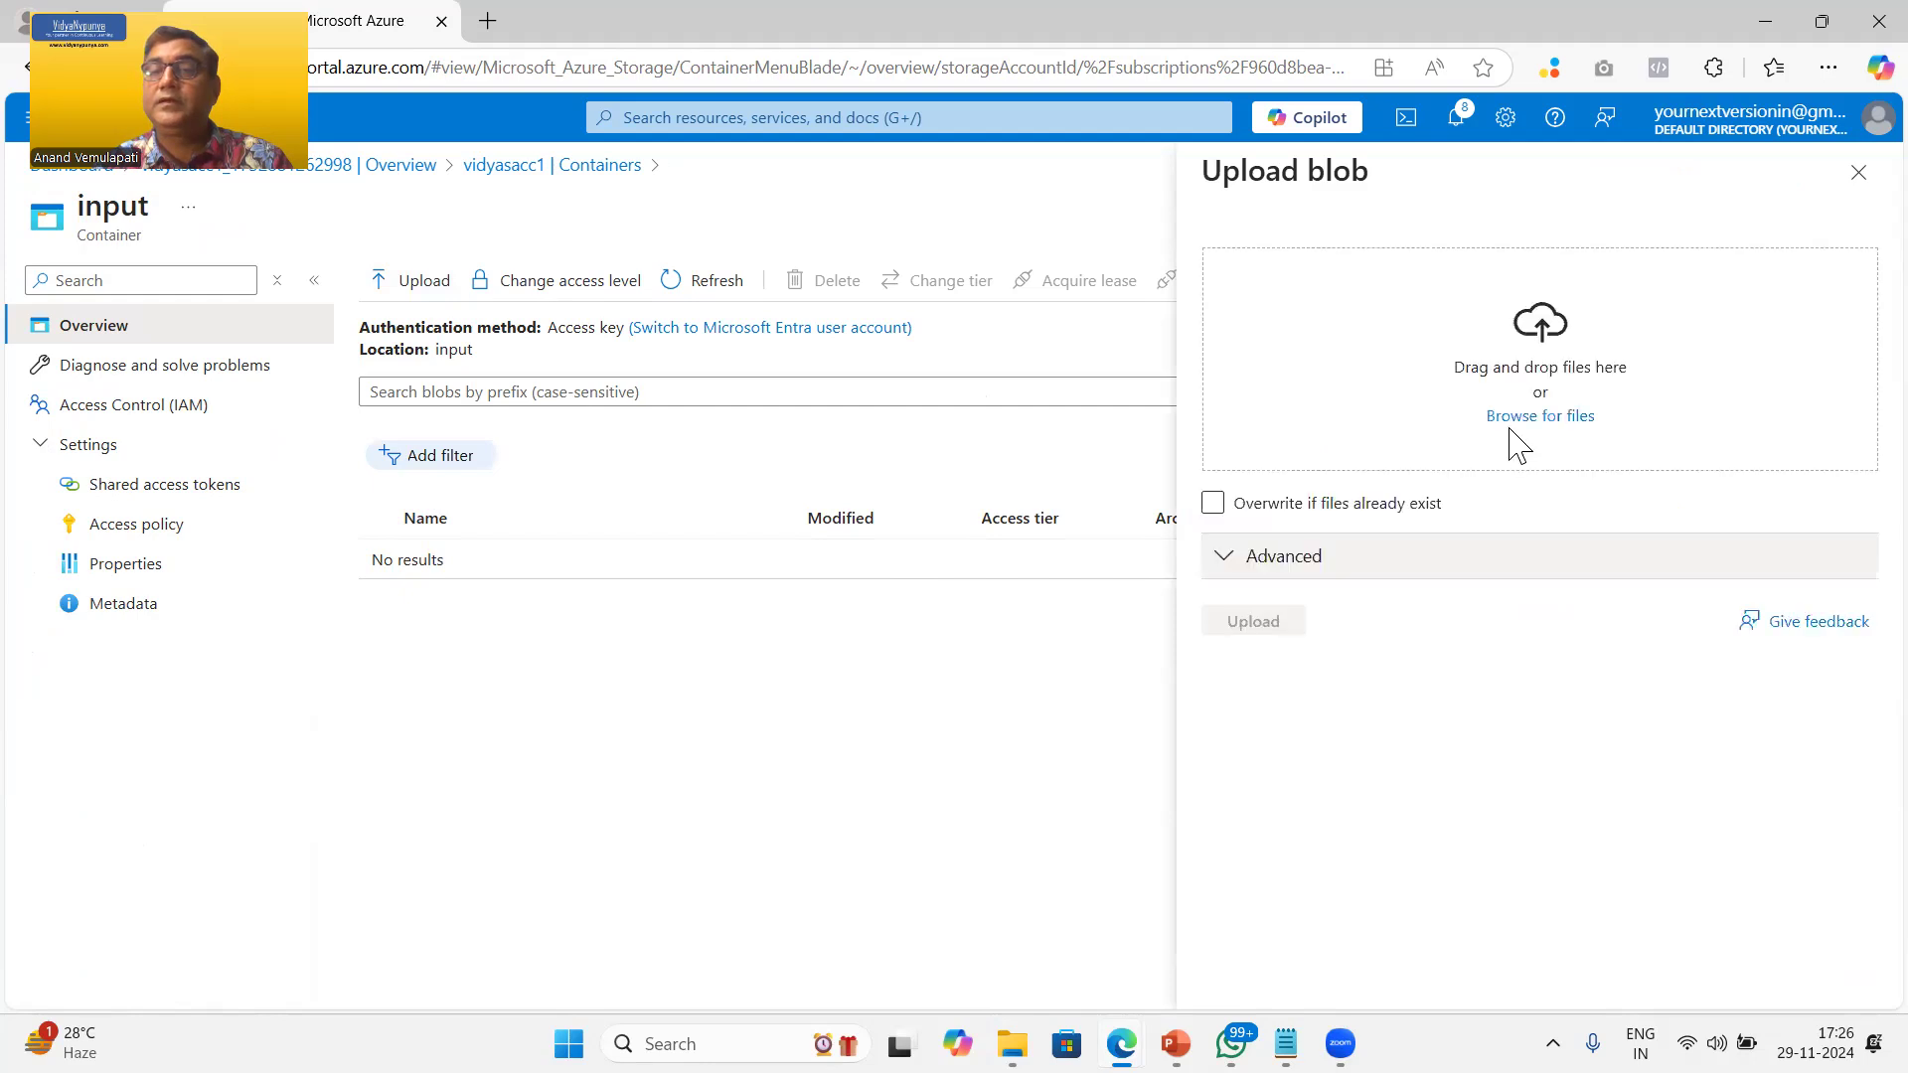
click(1526, 417)
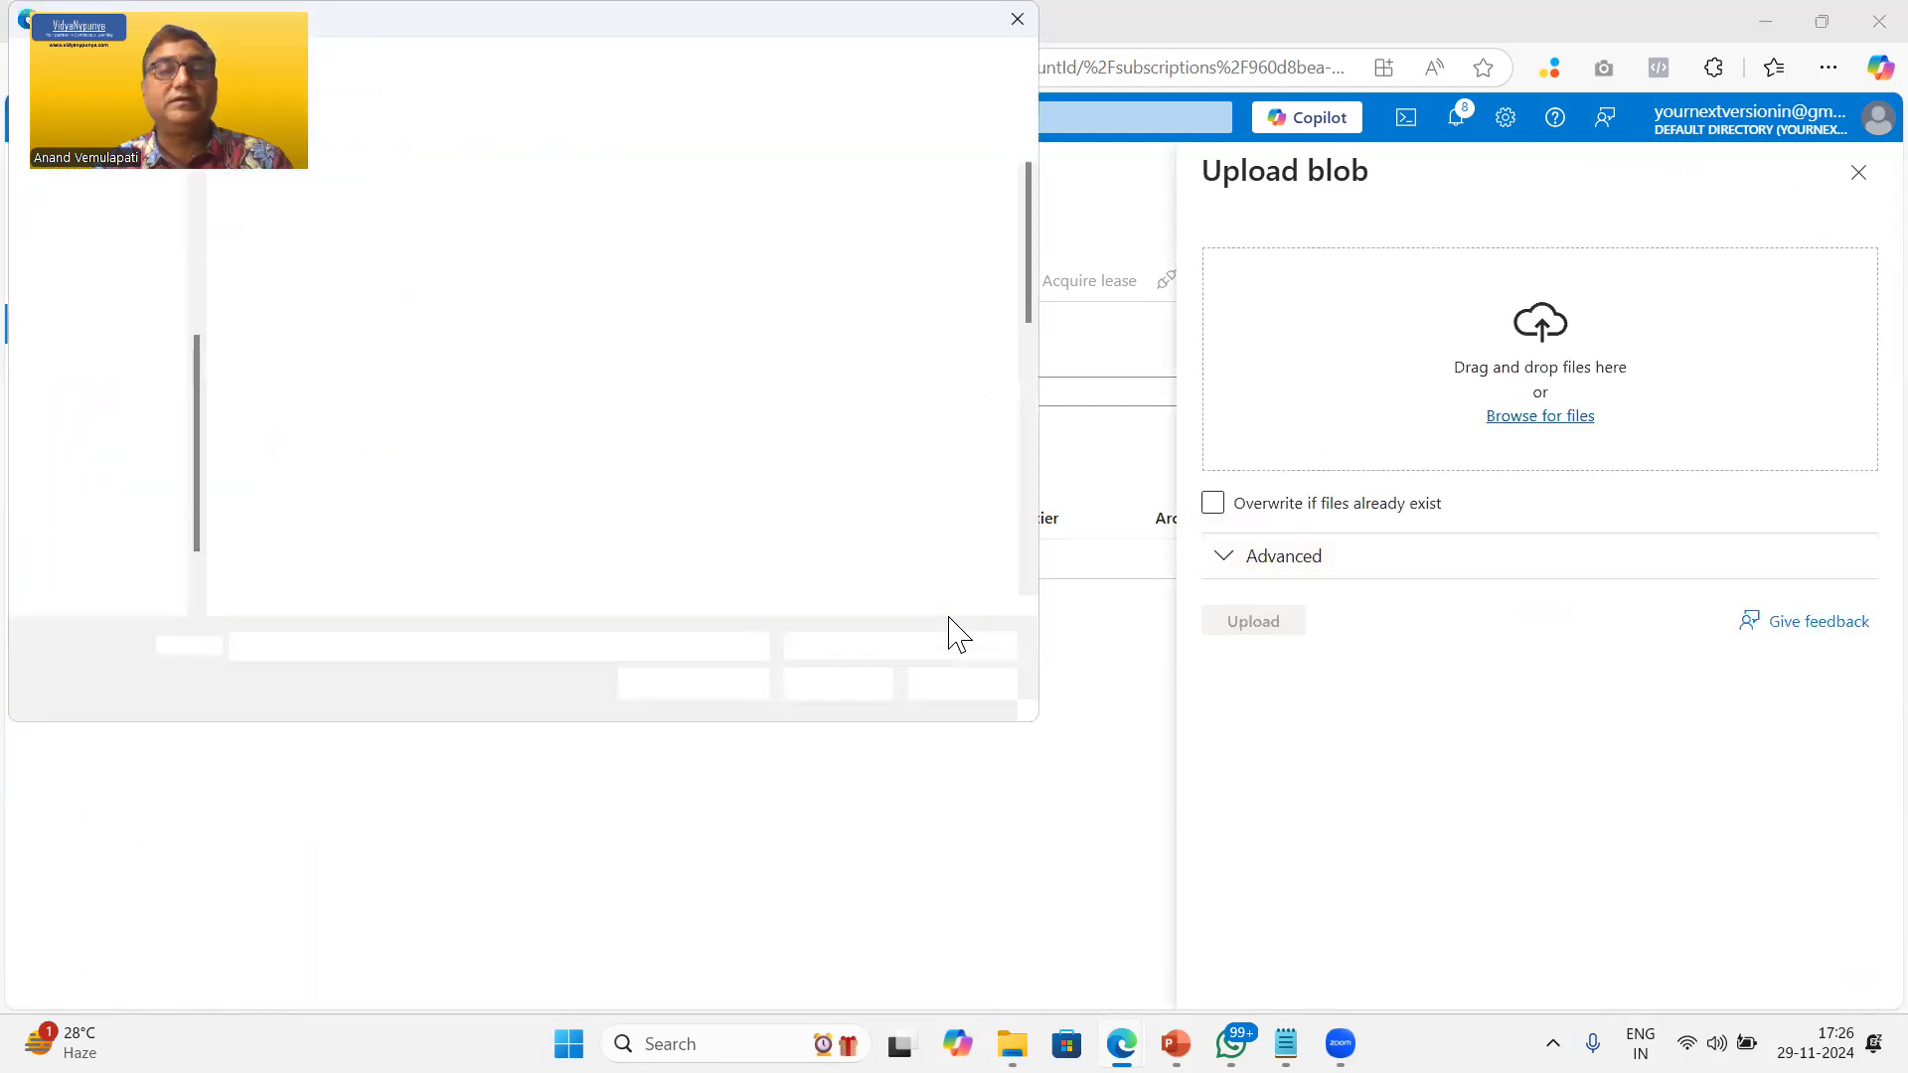
key(e)
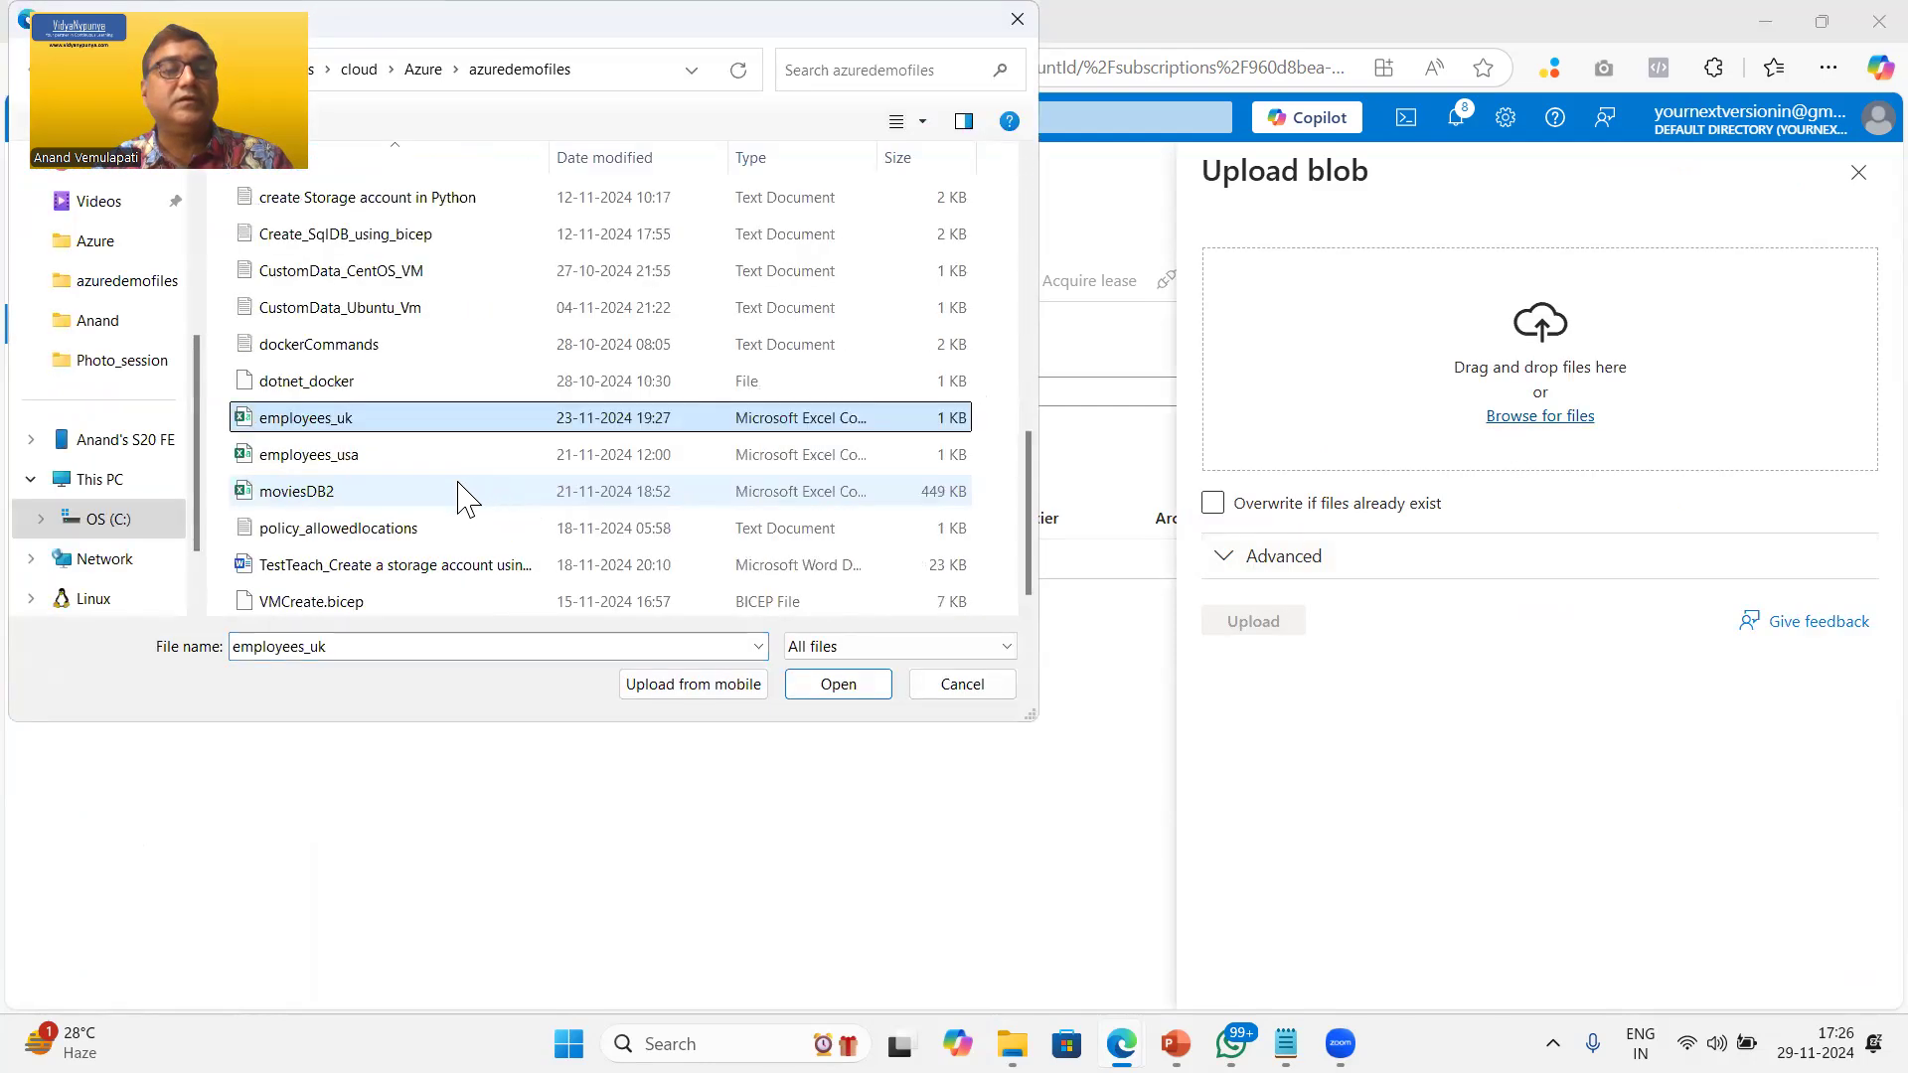
ctrl+click(320, 455)
click(840, 686)
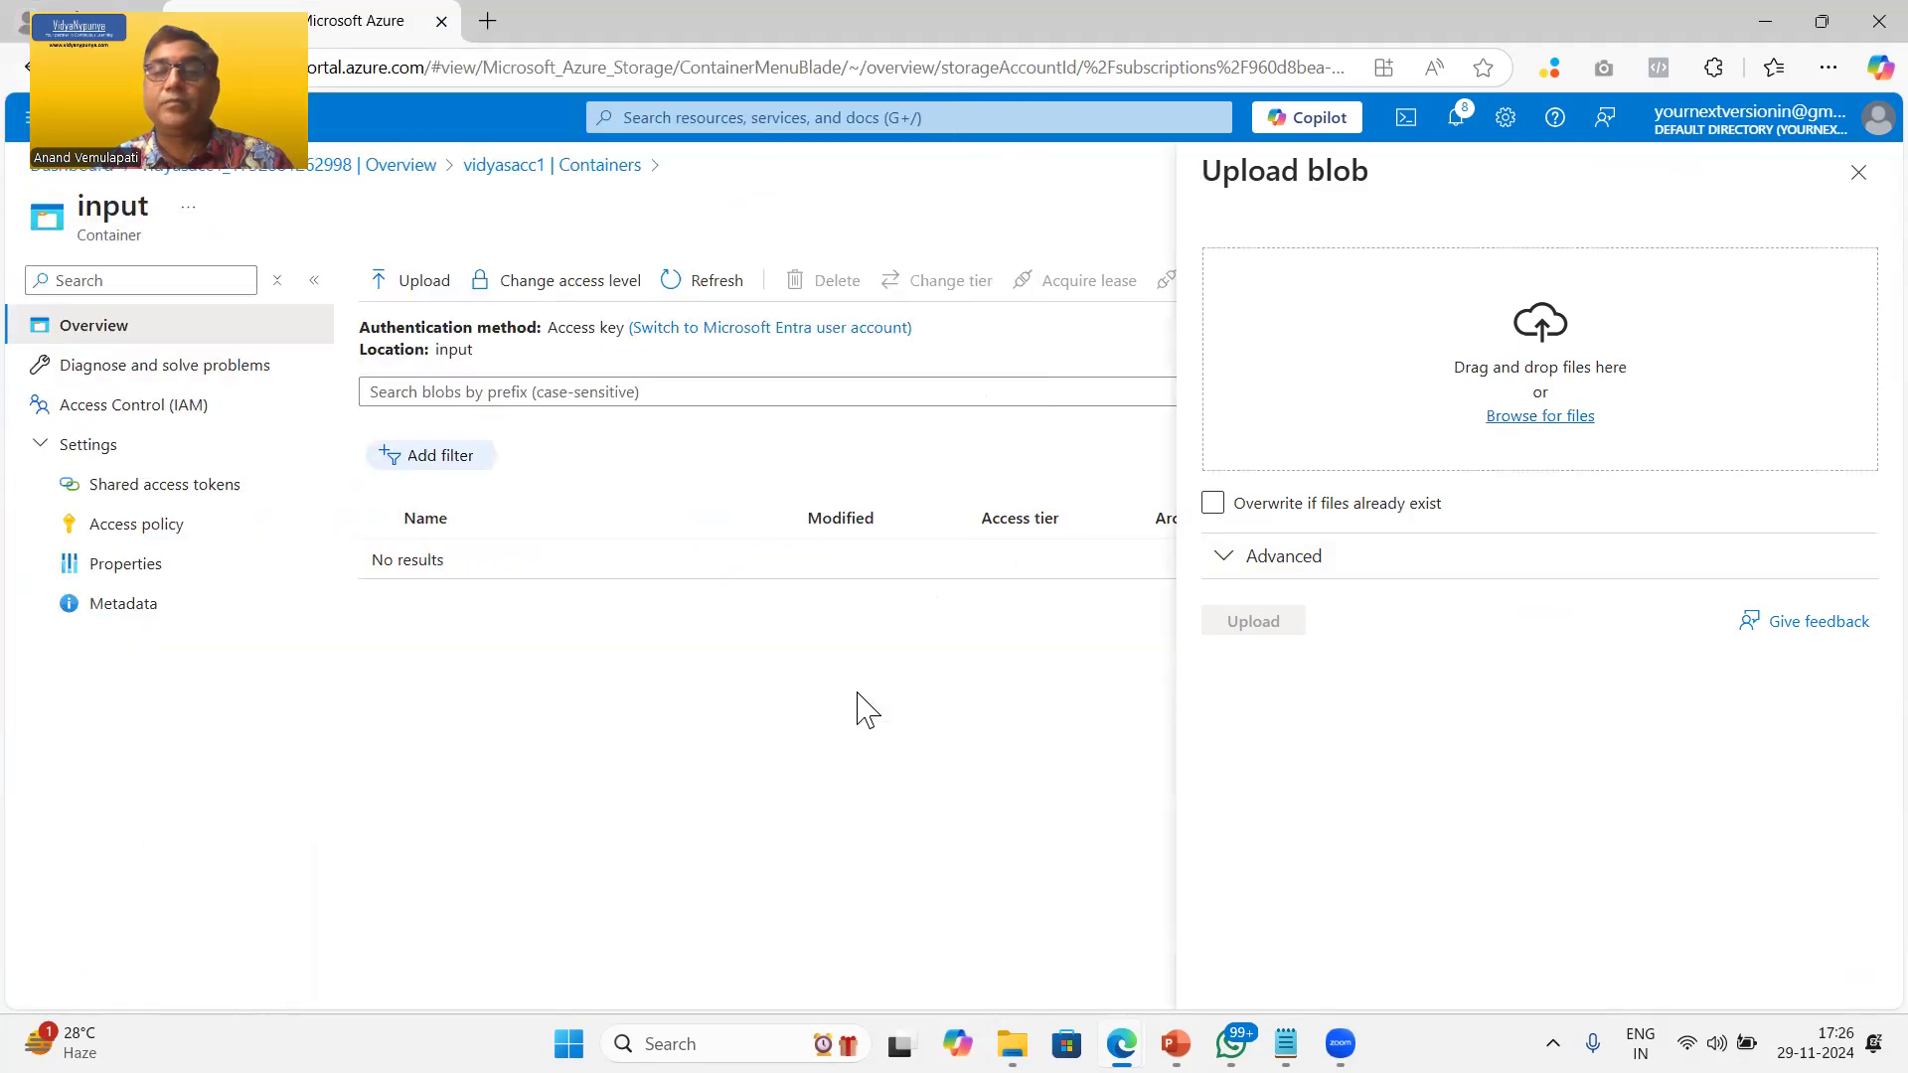
click(1257, 622)
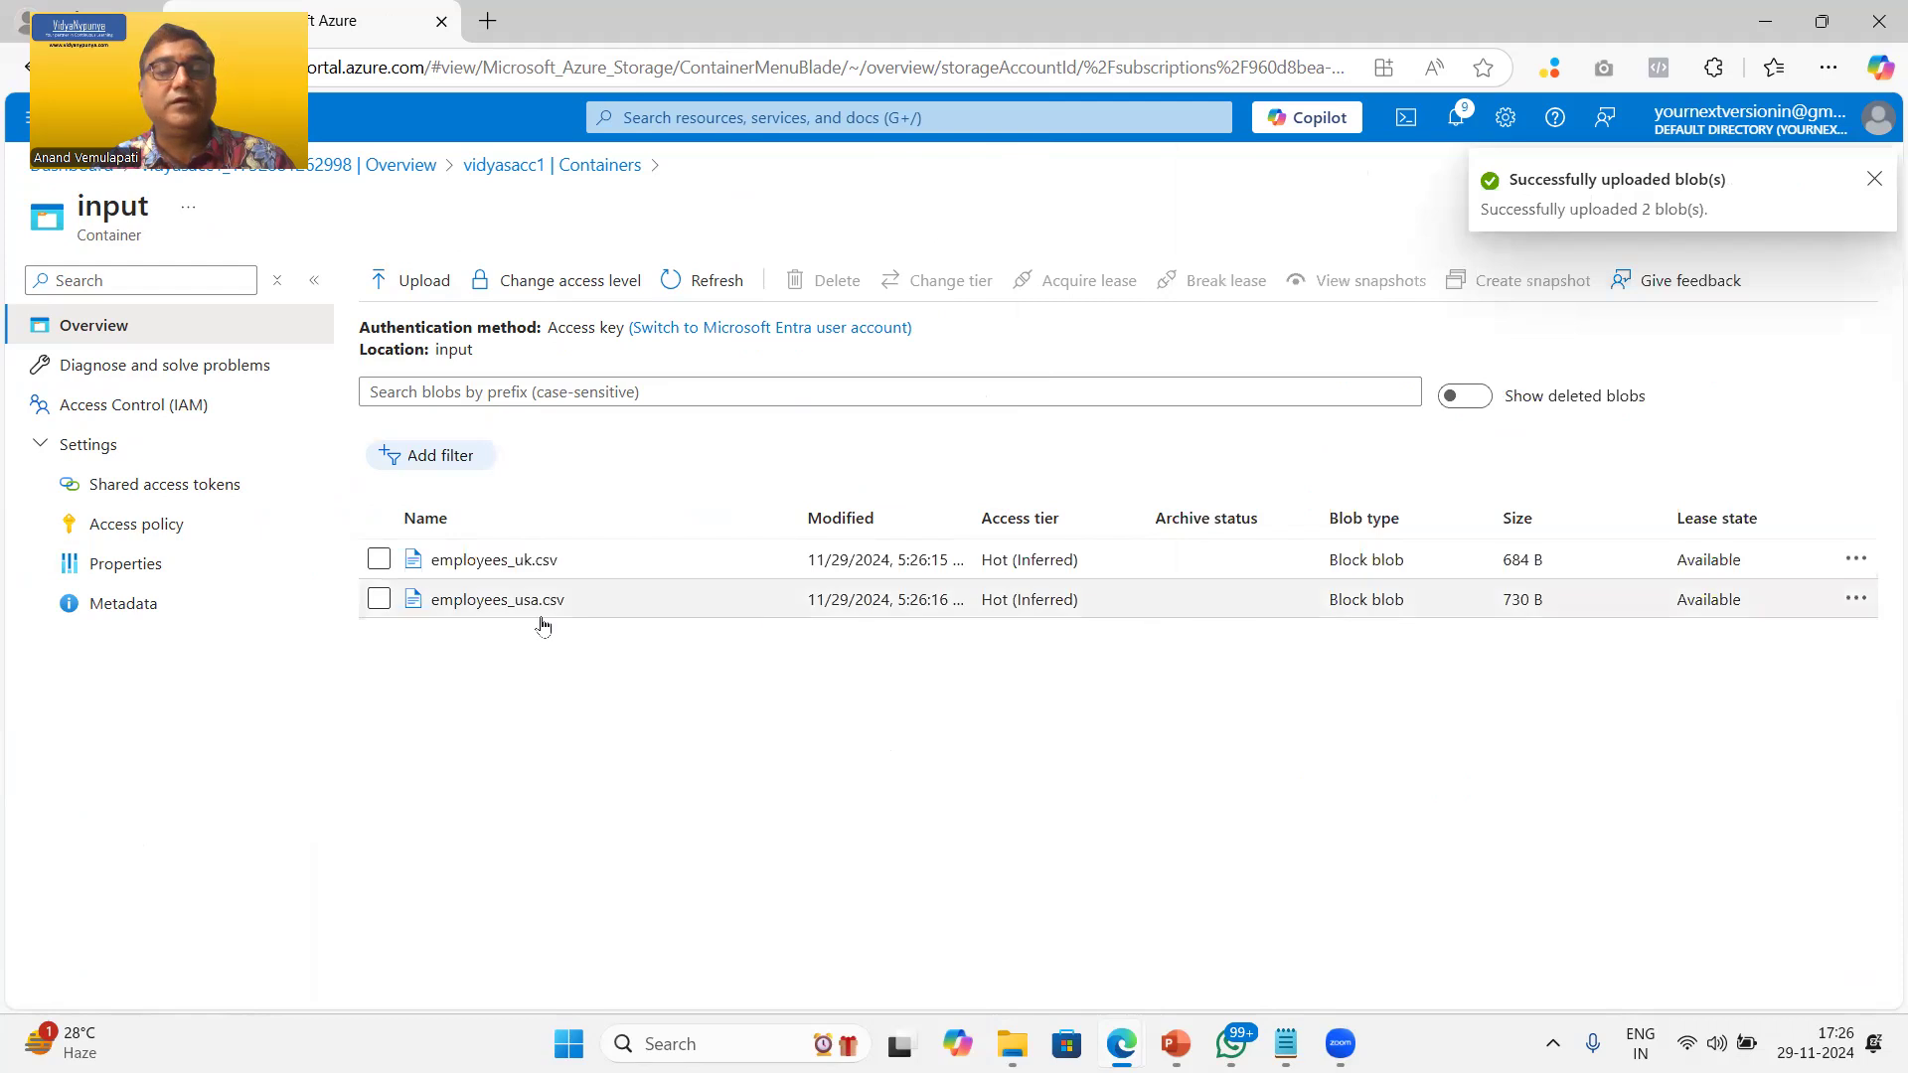
Step: Open the contents of employees_uk.csv in the input container and preview them as a table
click(494, 562)
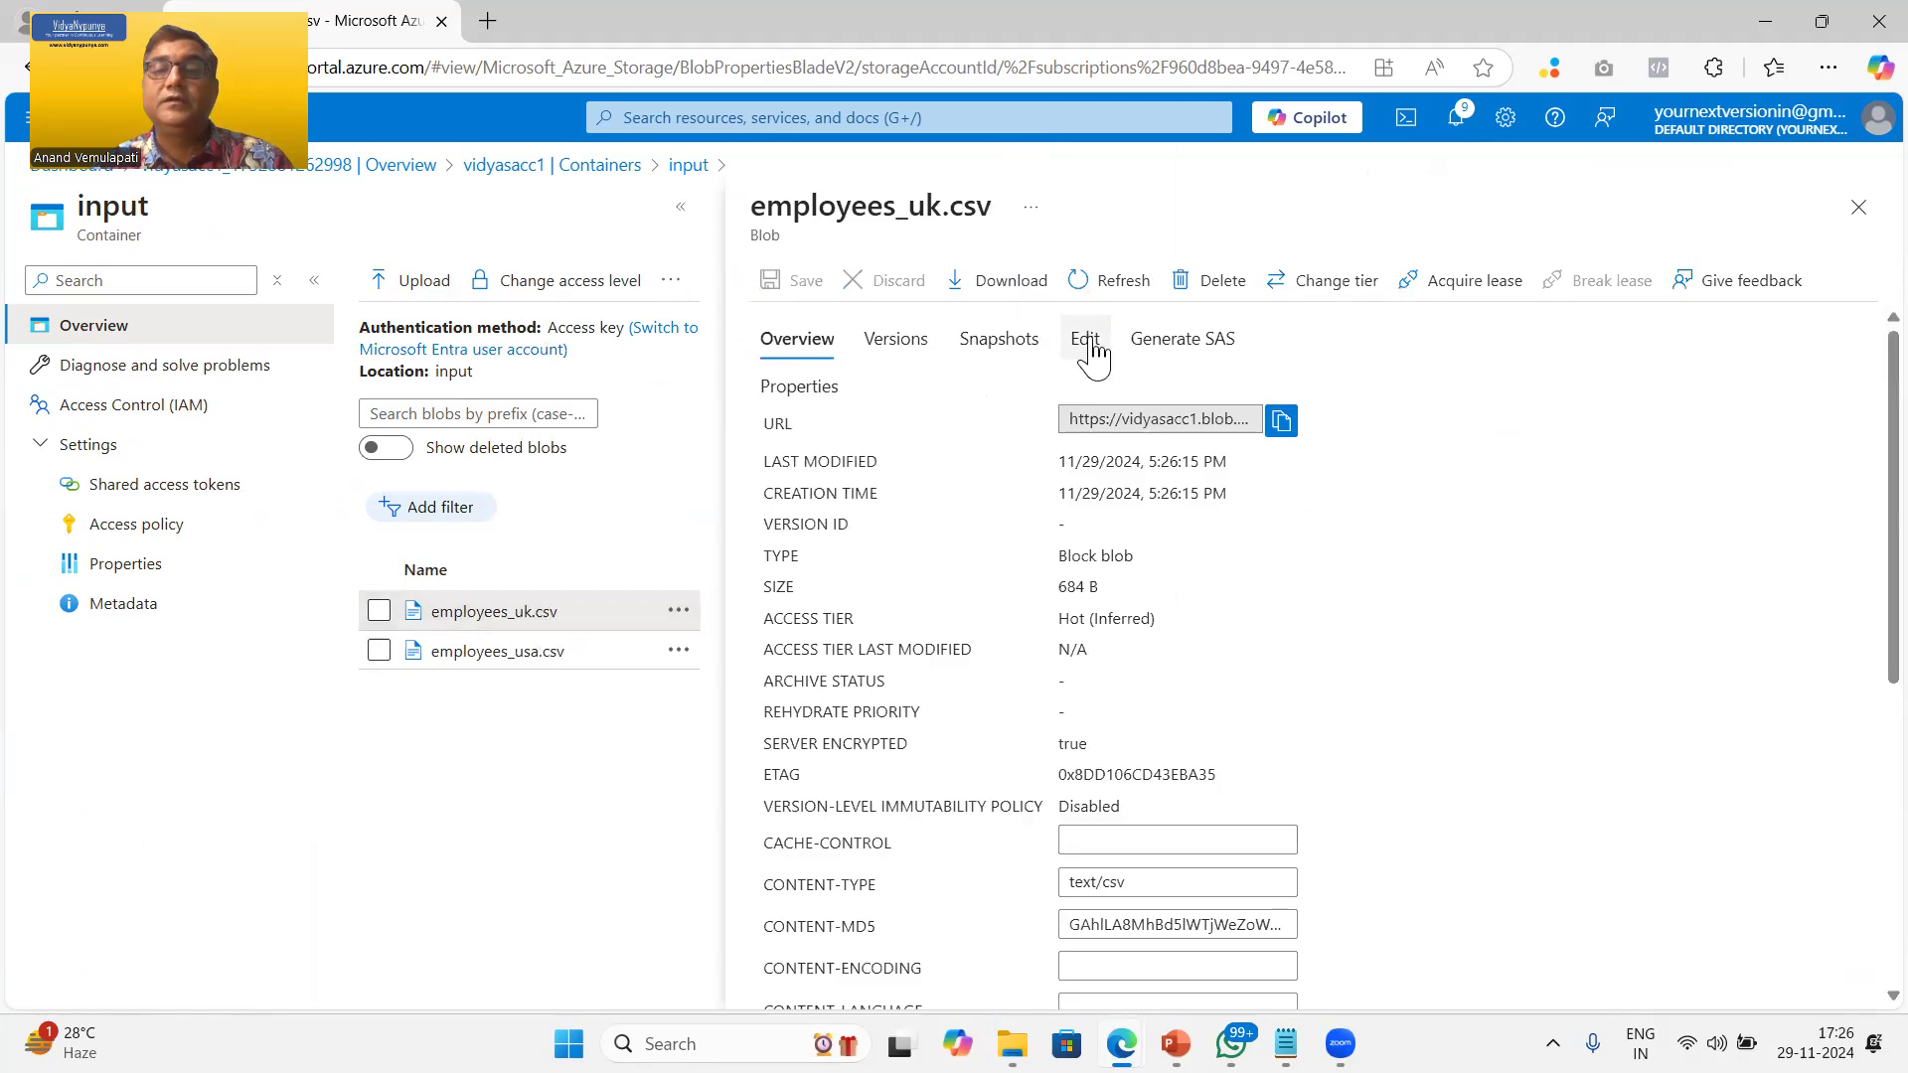
click(1086, 339)
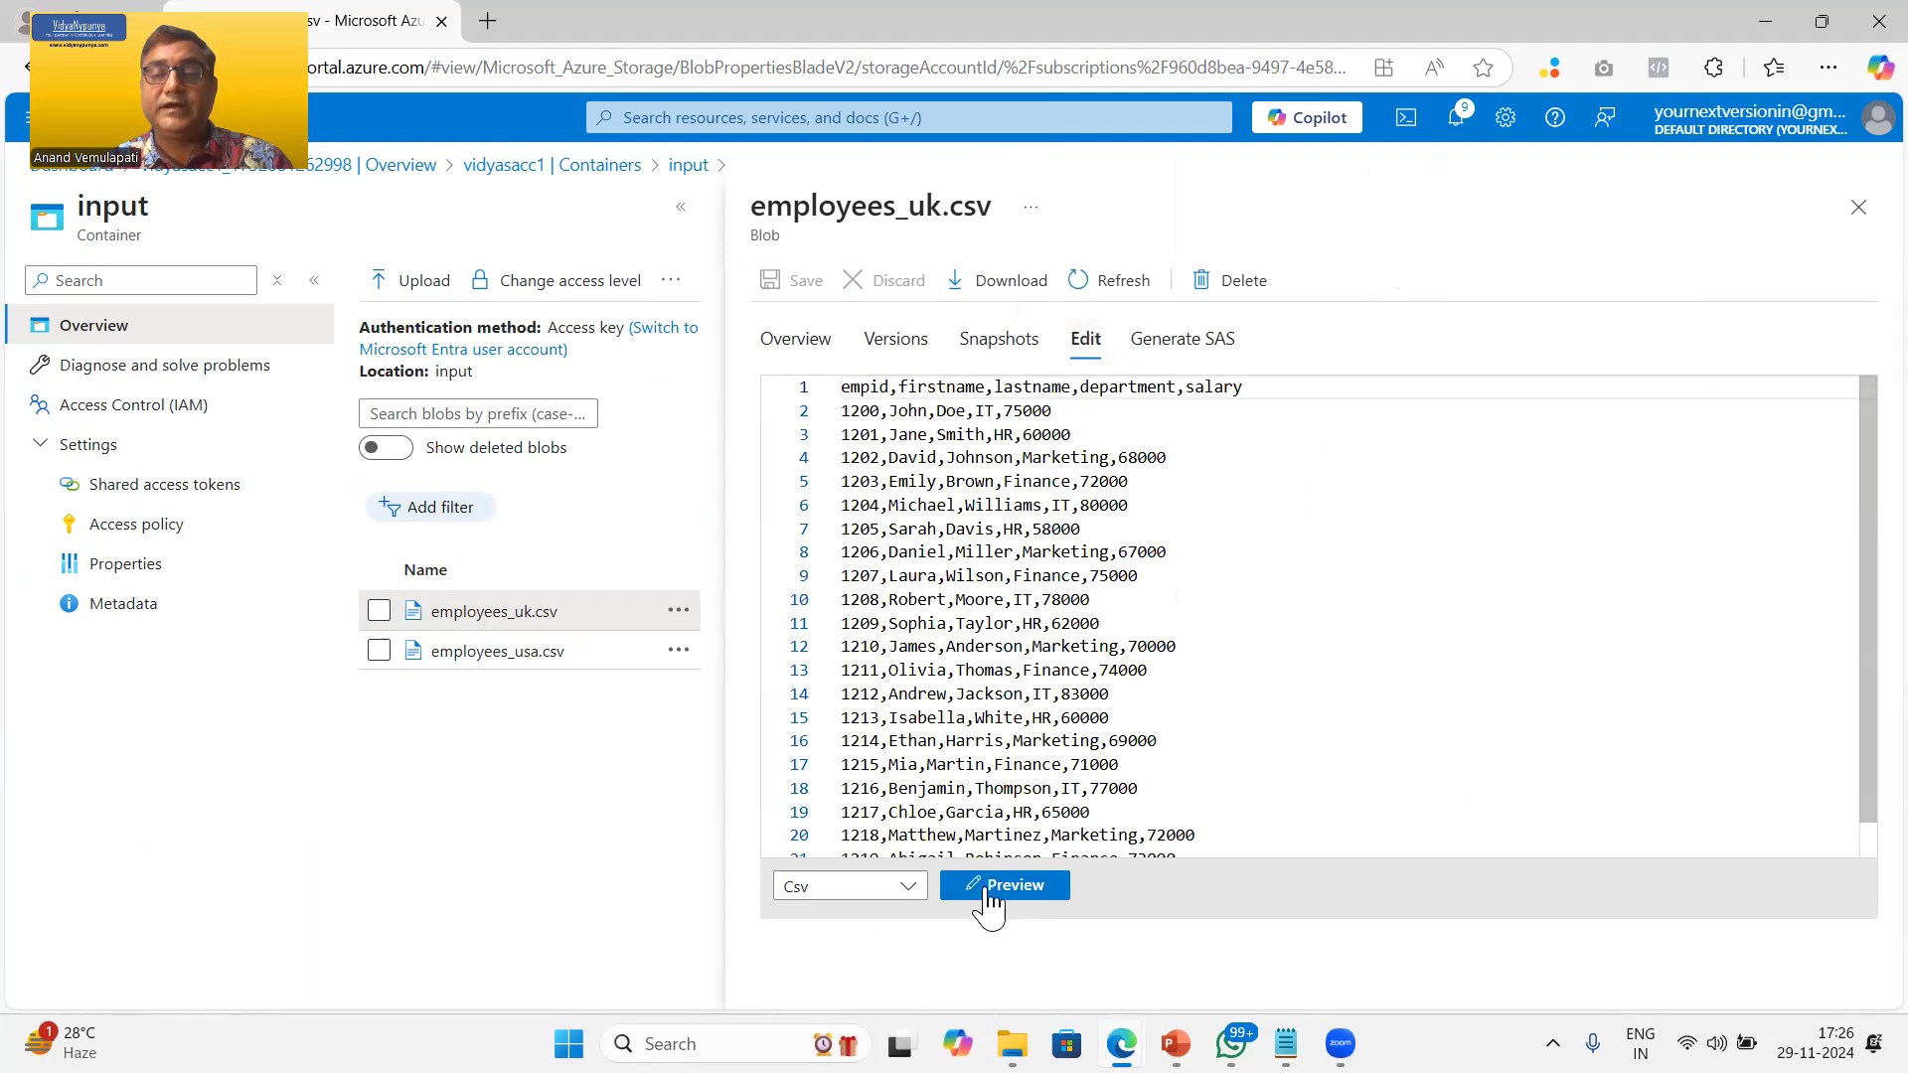
click(1005, 885)
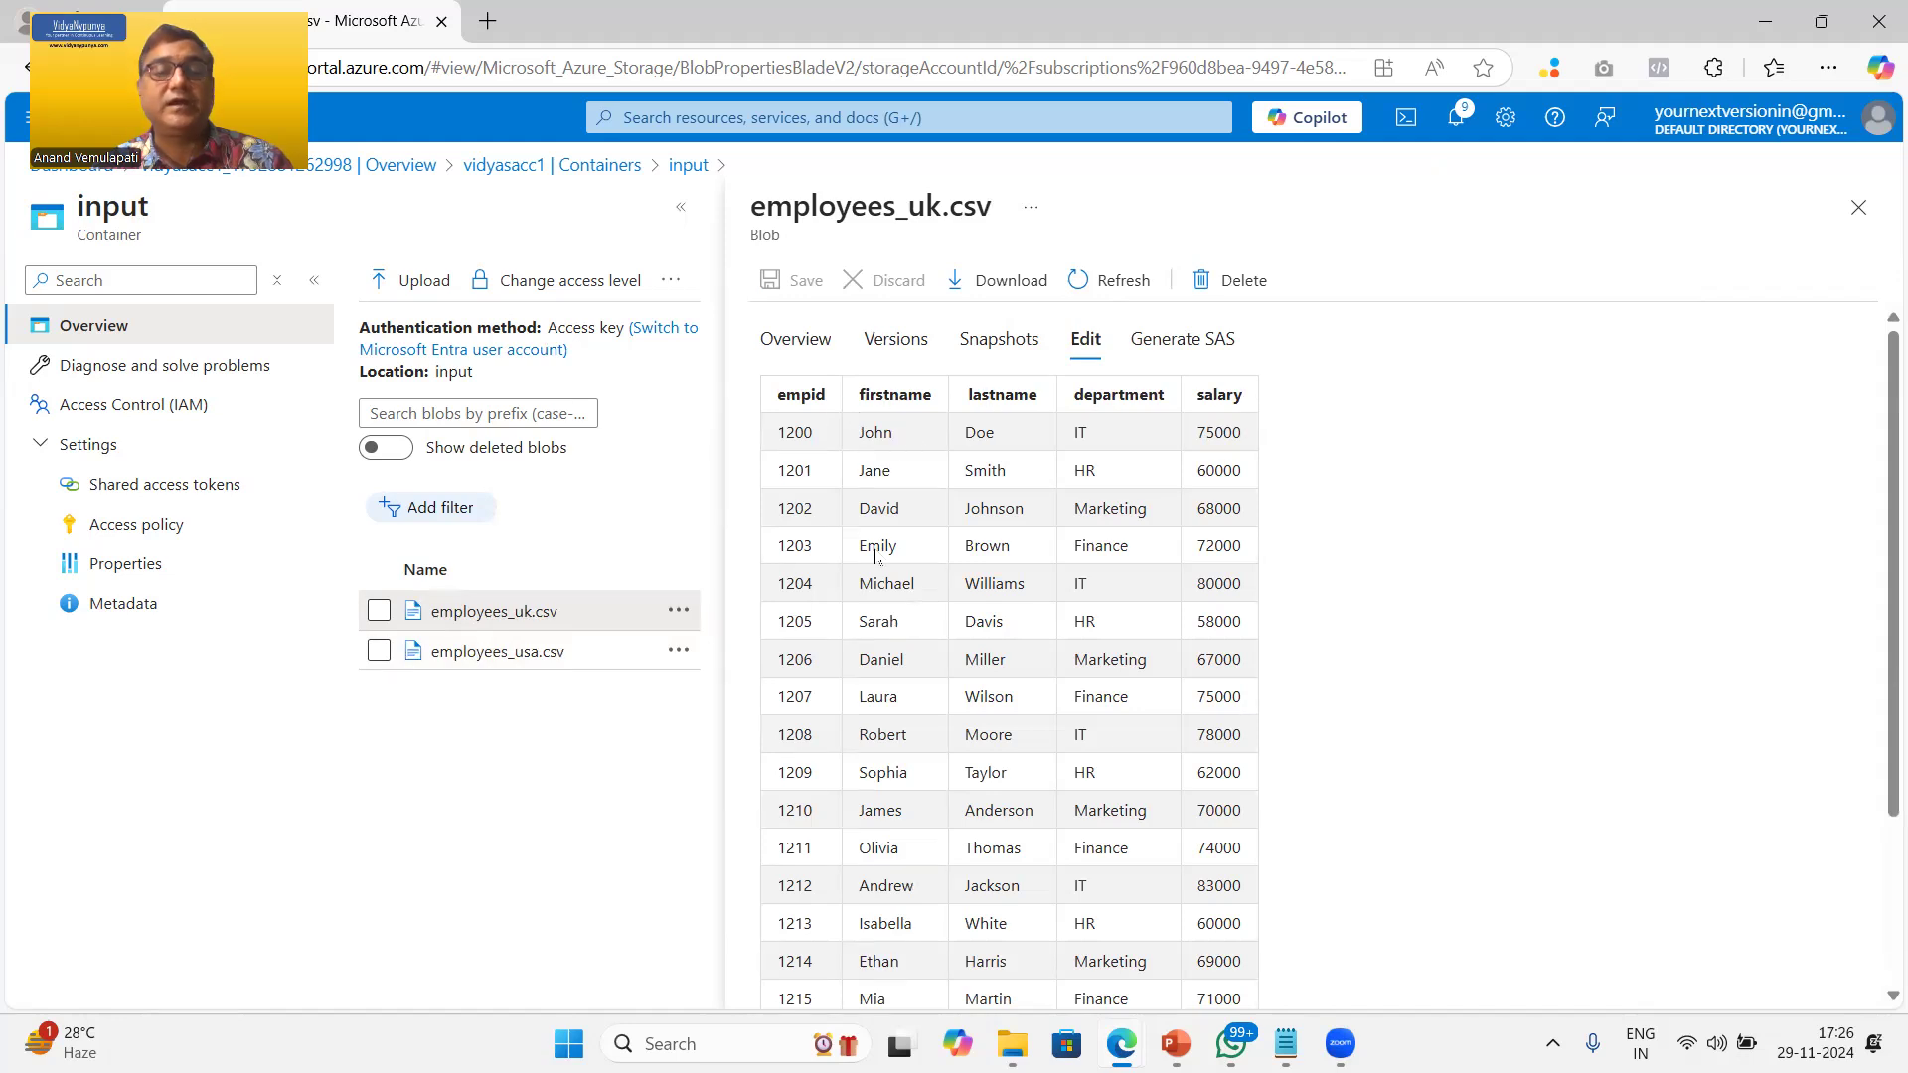
Step: Preview employees_usa.csv as a table and look through its columns and rows
click(527, 656)
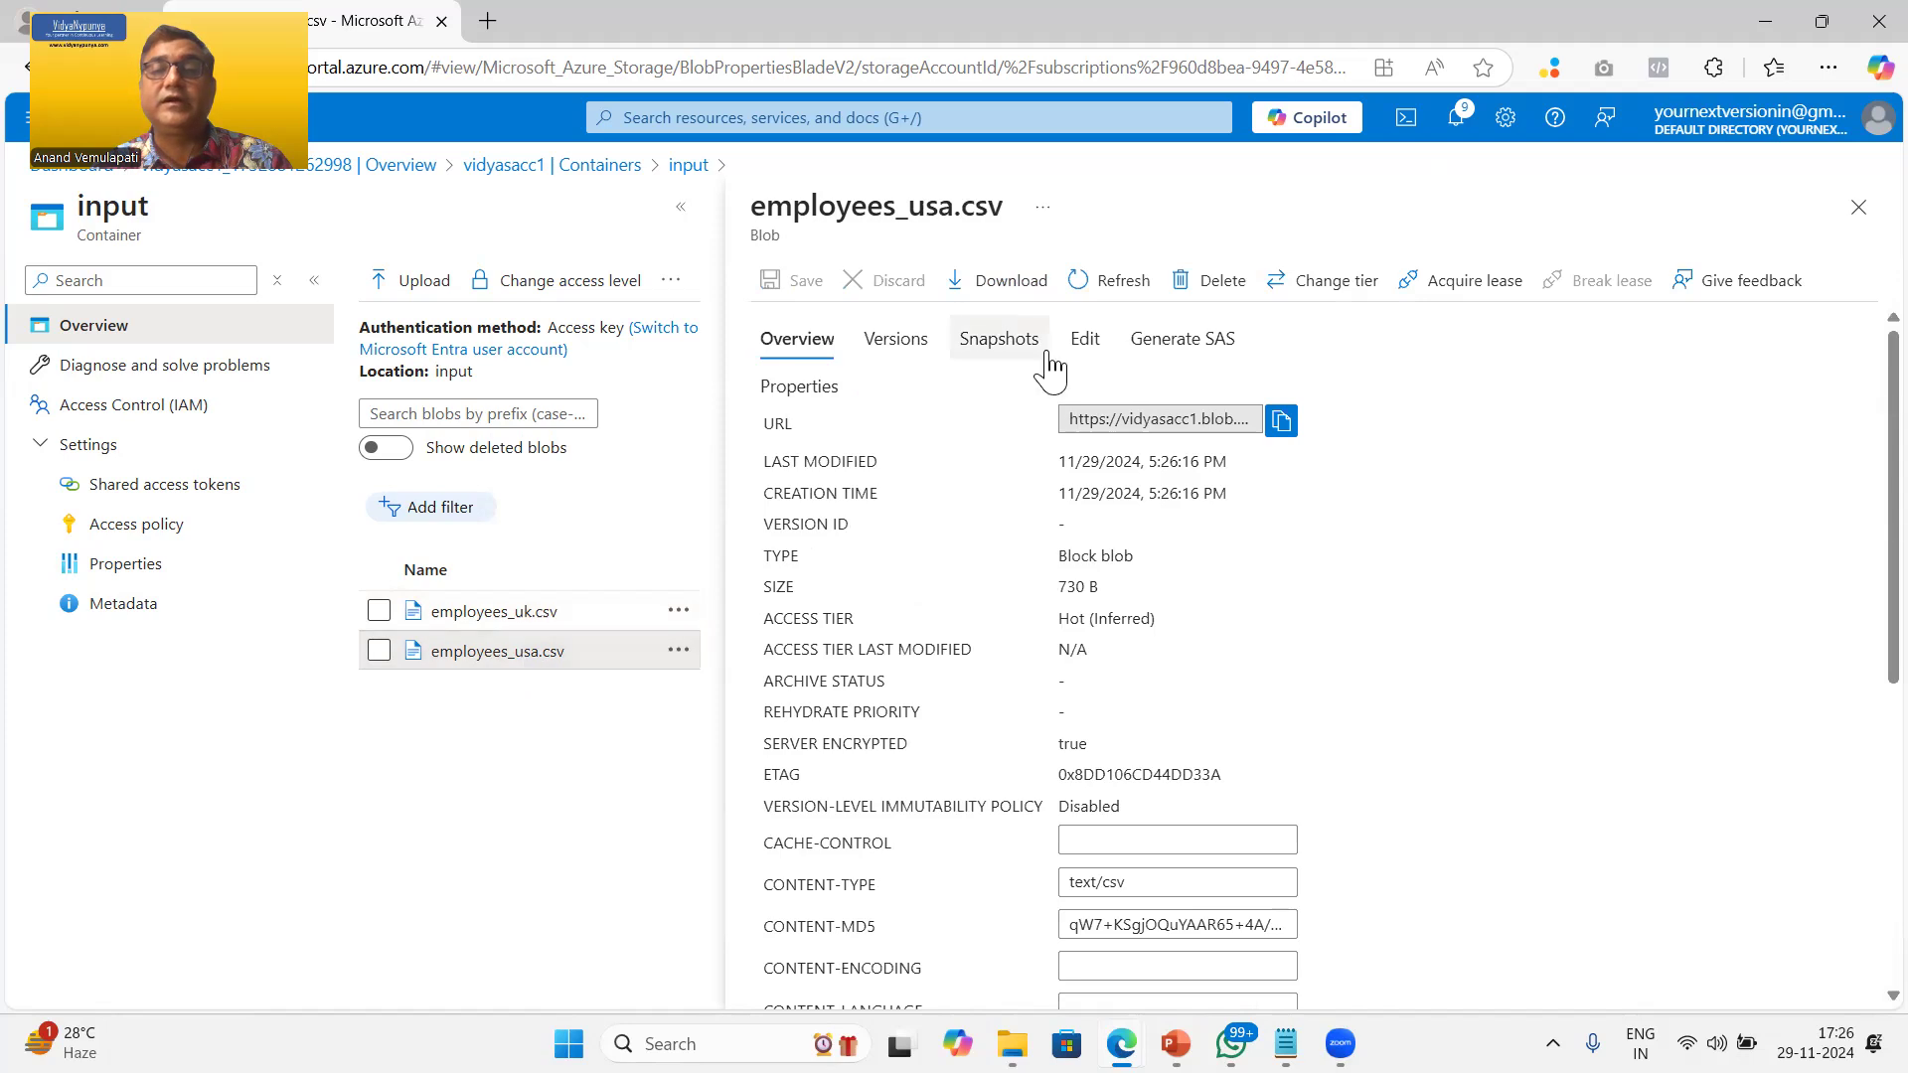
click(1085, 341)
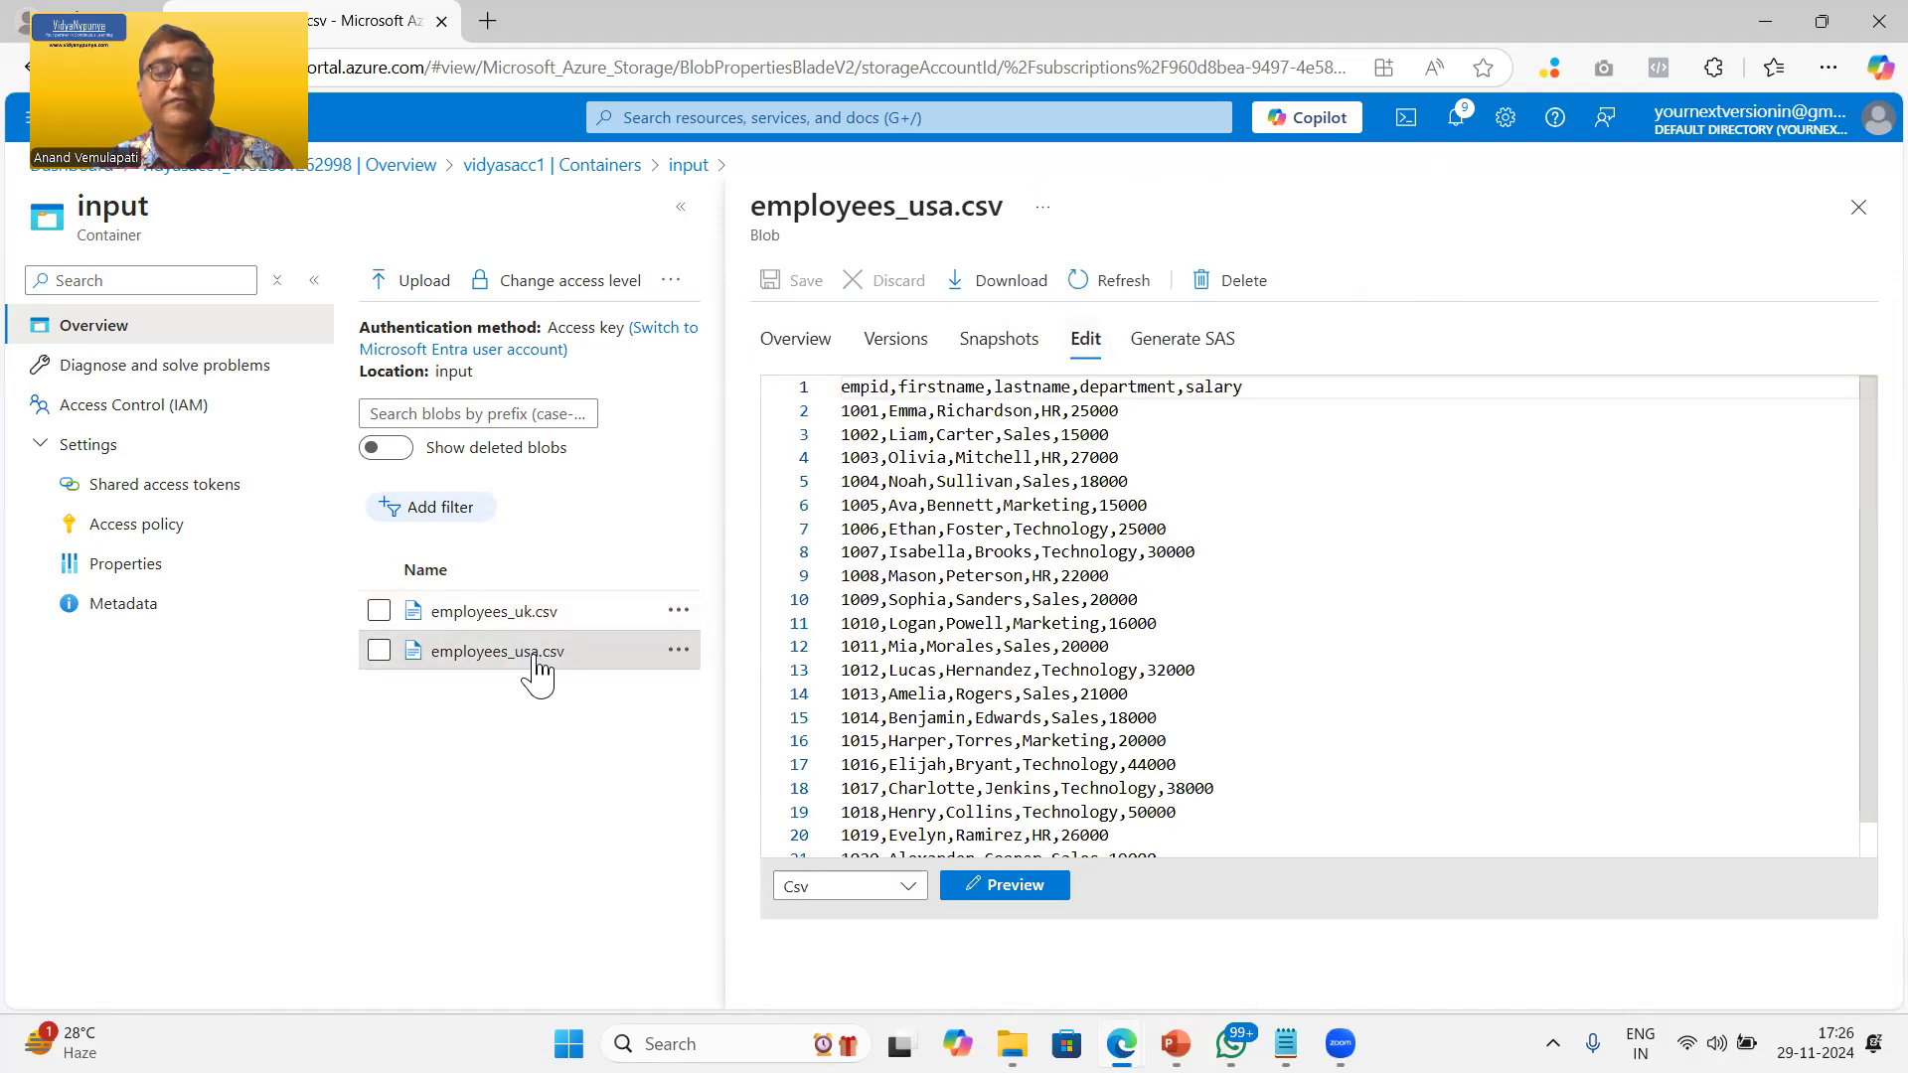
click(1000, 885)
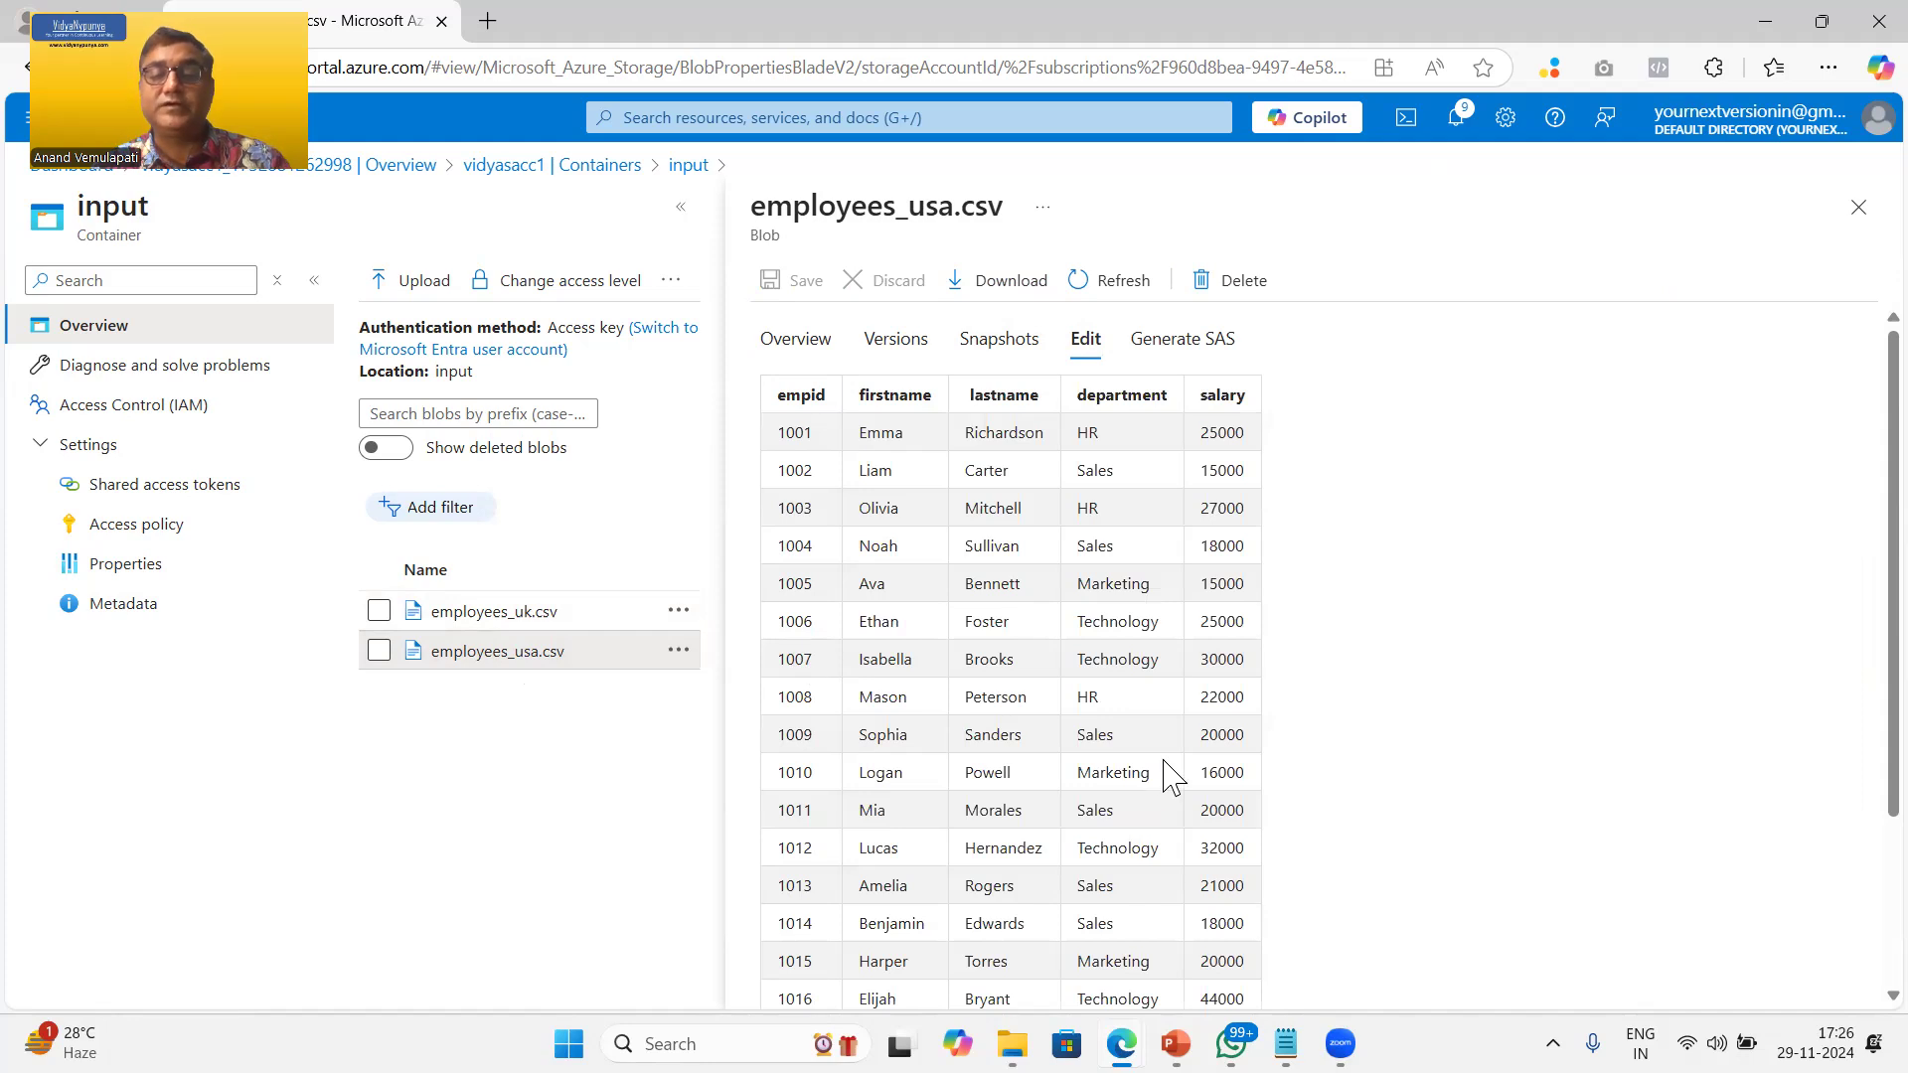
scroll(1168, 775, down, 2)
scroll(1169, 775, up, 2)
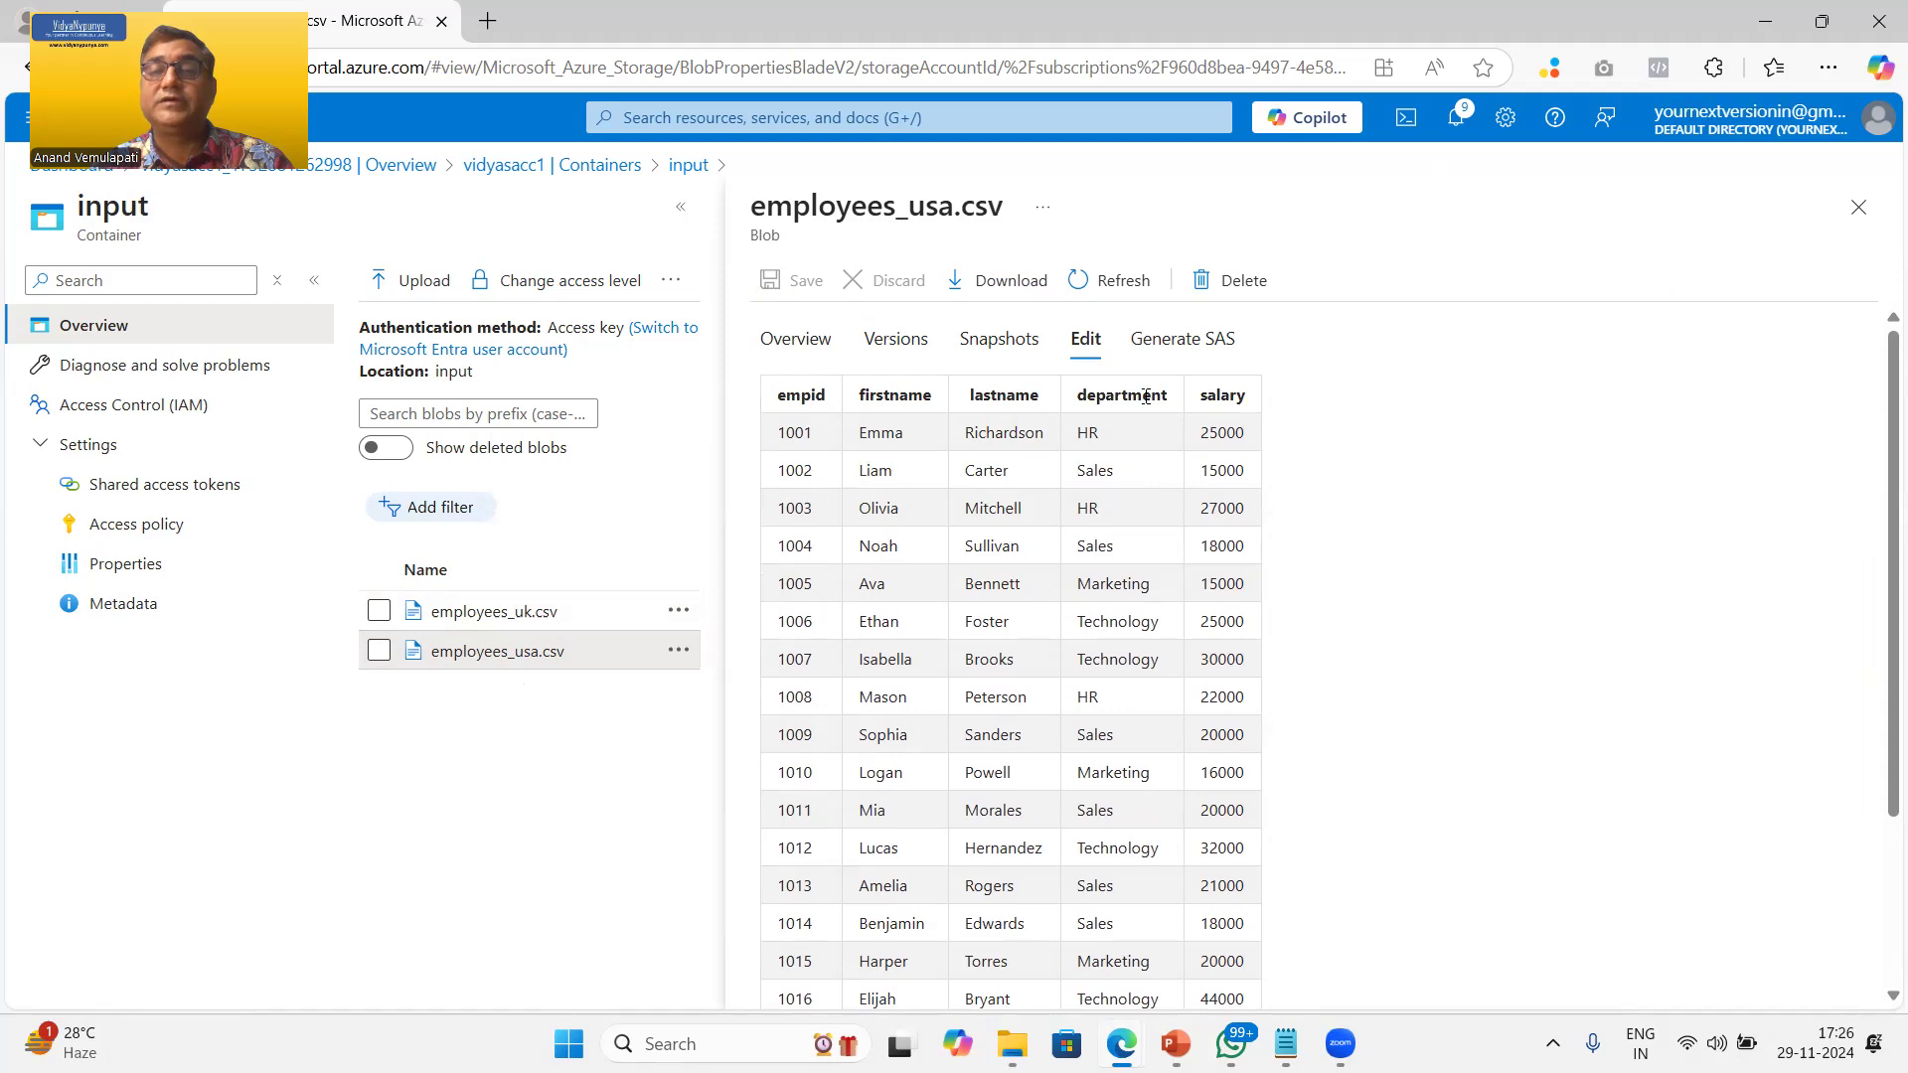
Step: Return to employees_uk.csv, preview its table again for comparison, and close the blob's details
click(509, 614)
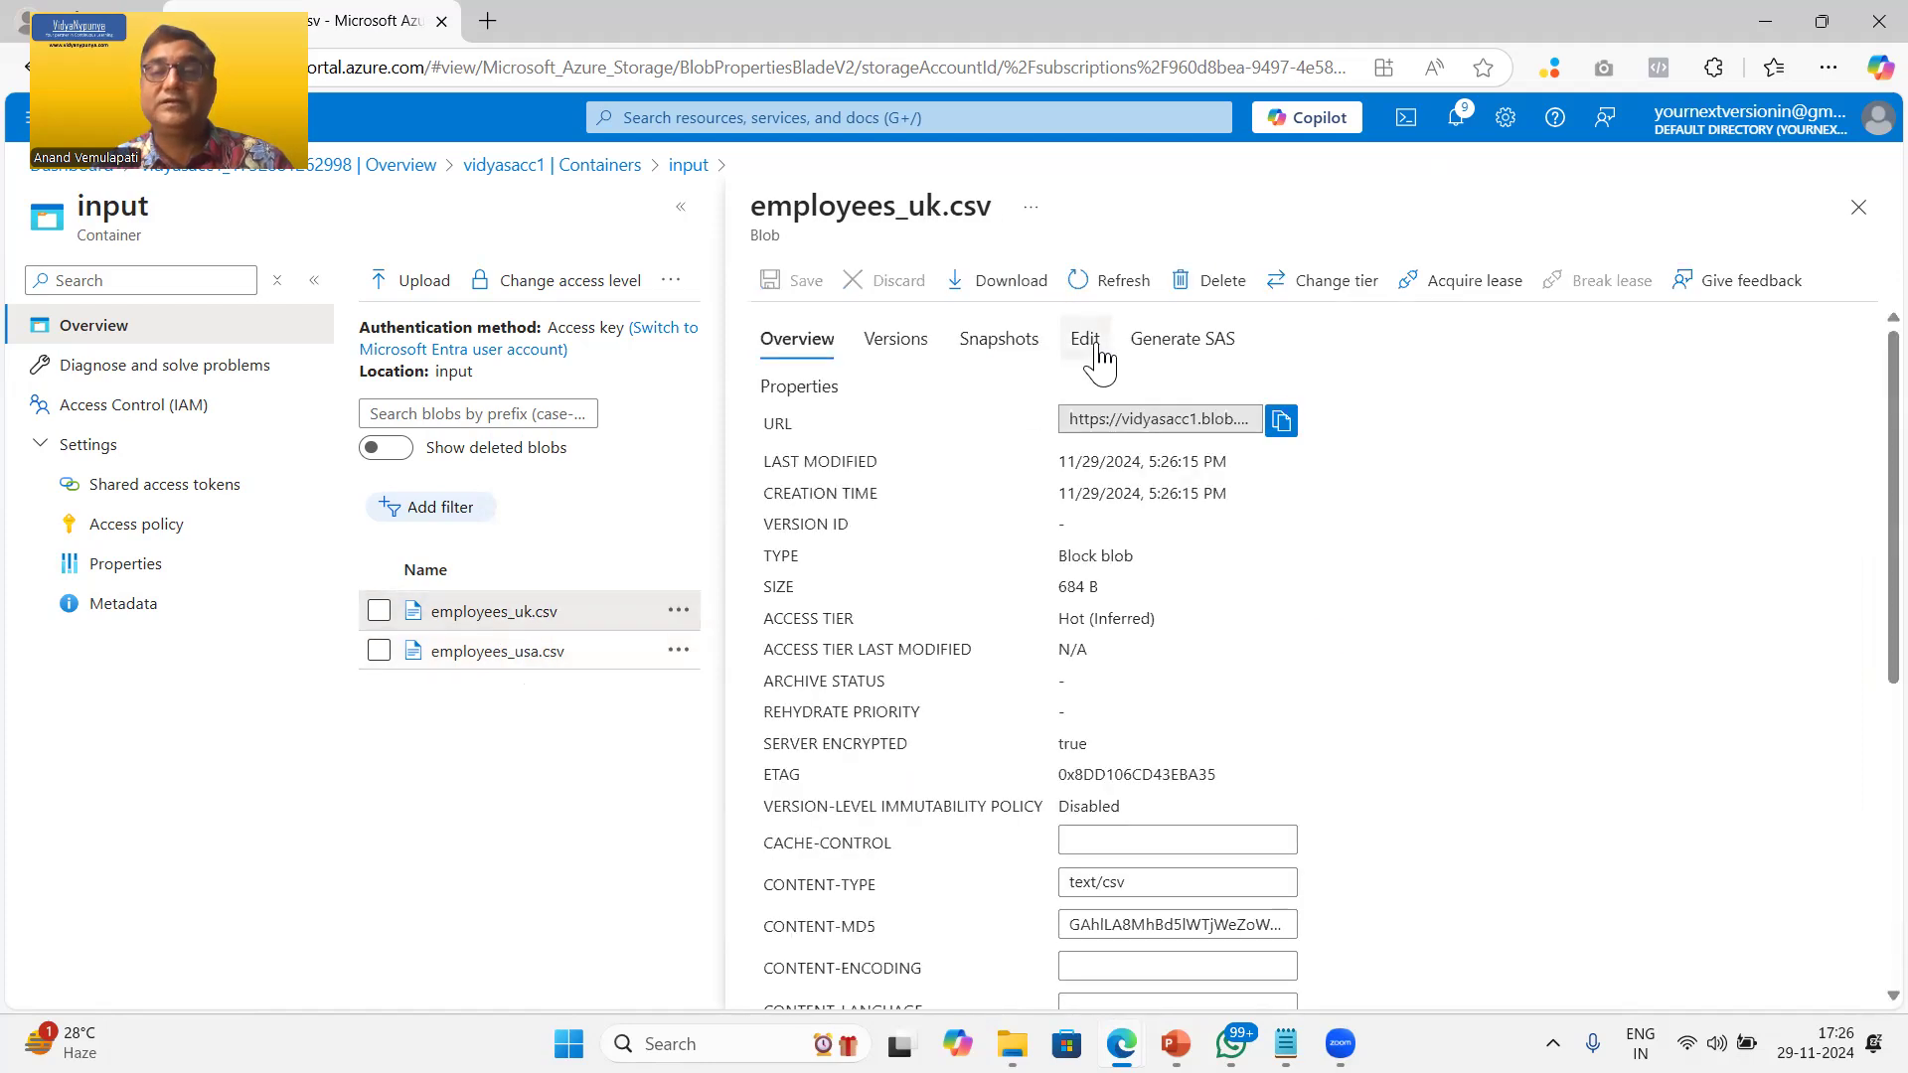
click(1087, 340)
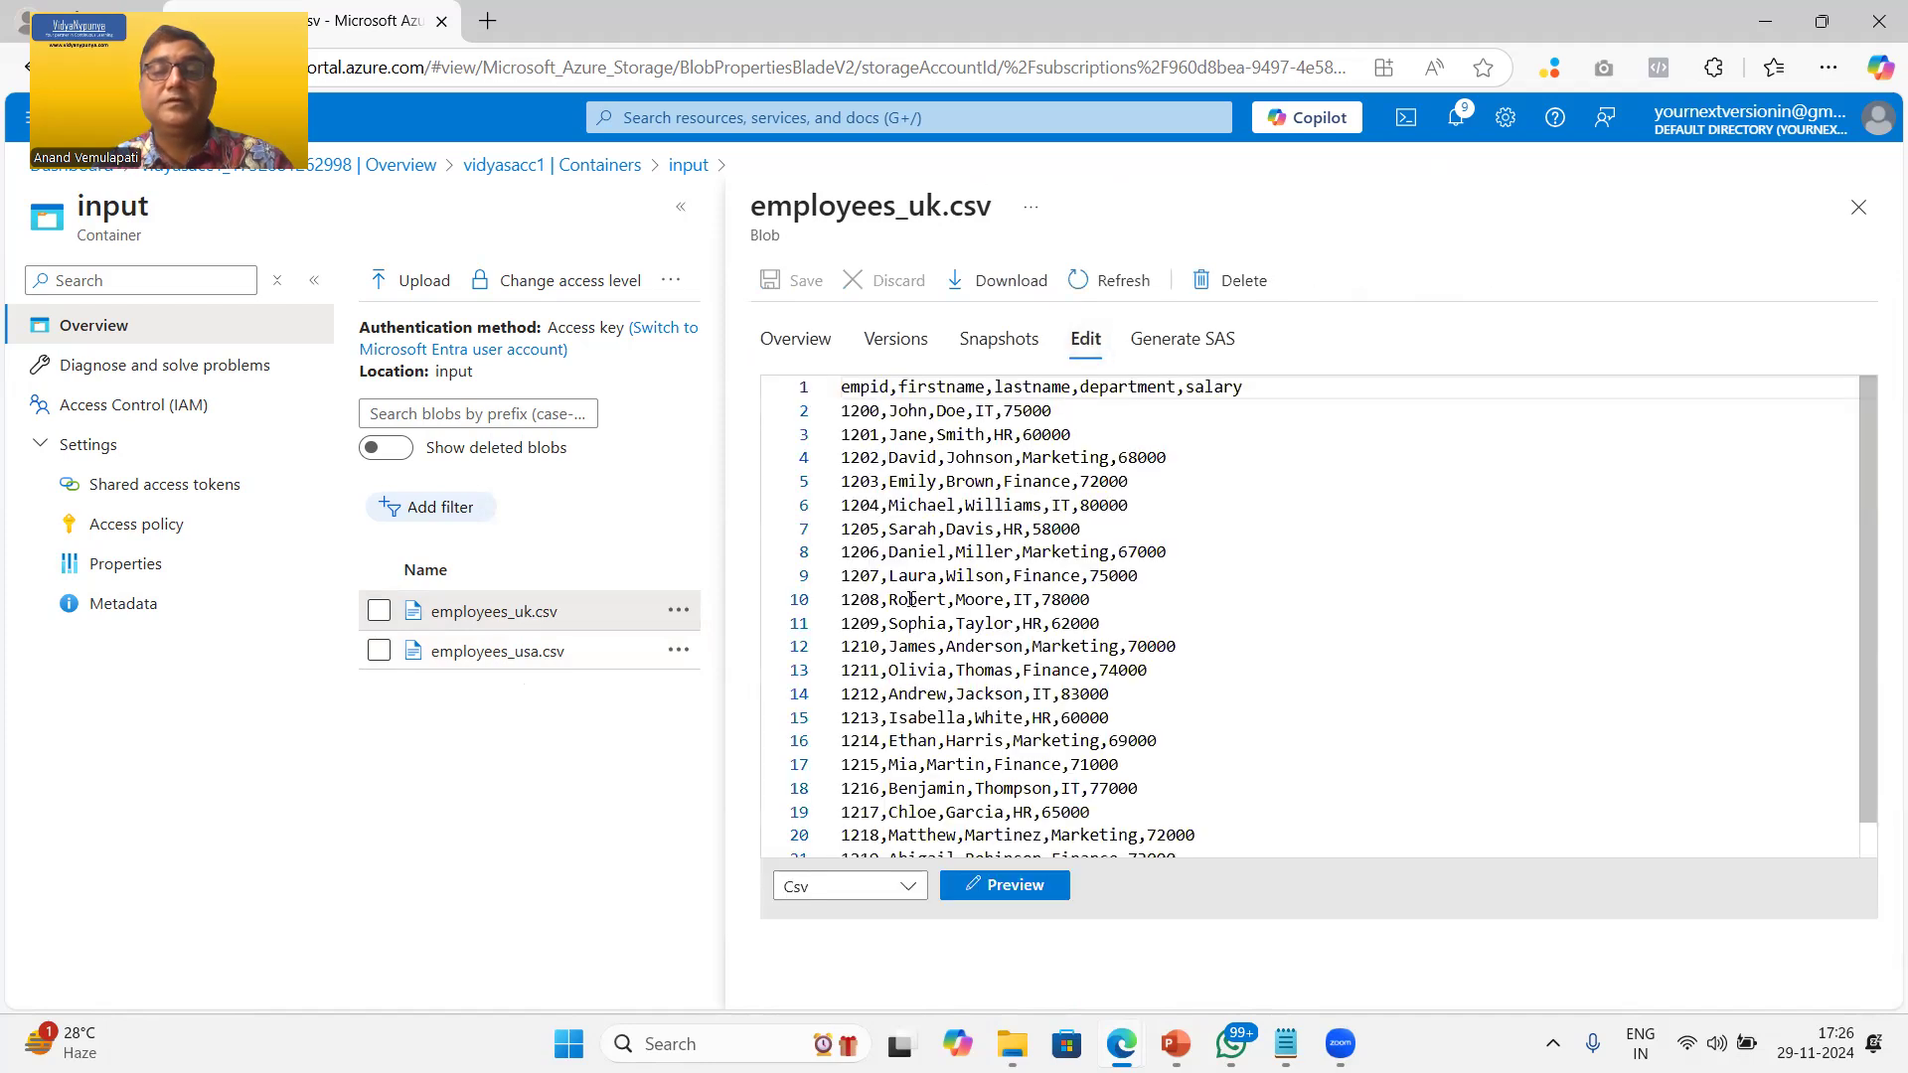
click(1006, 887)
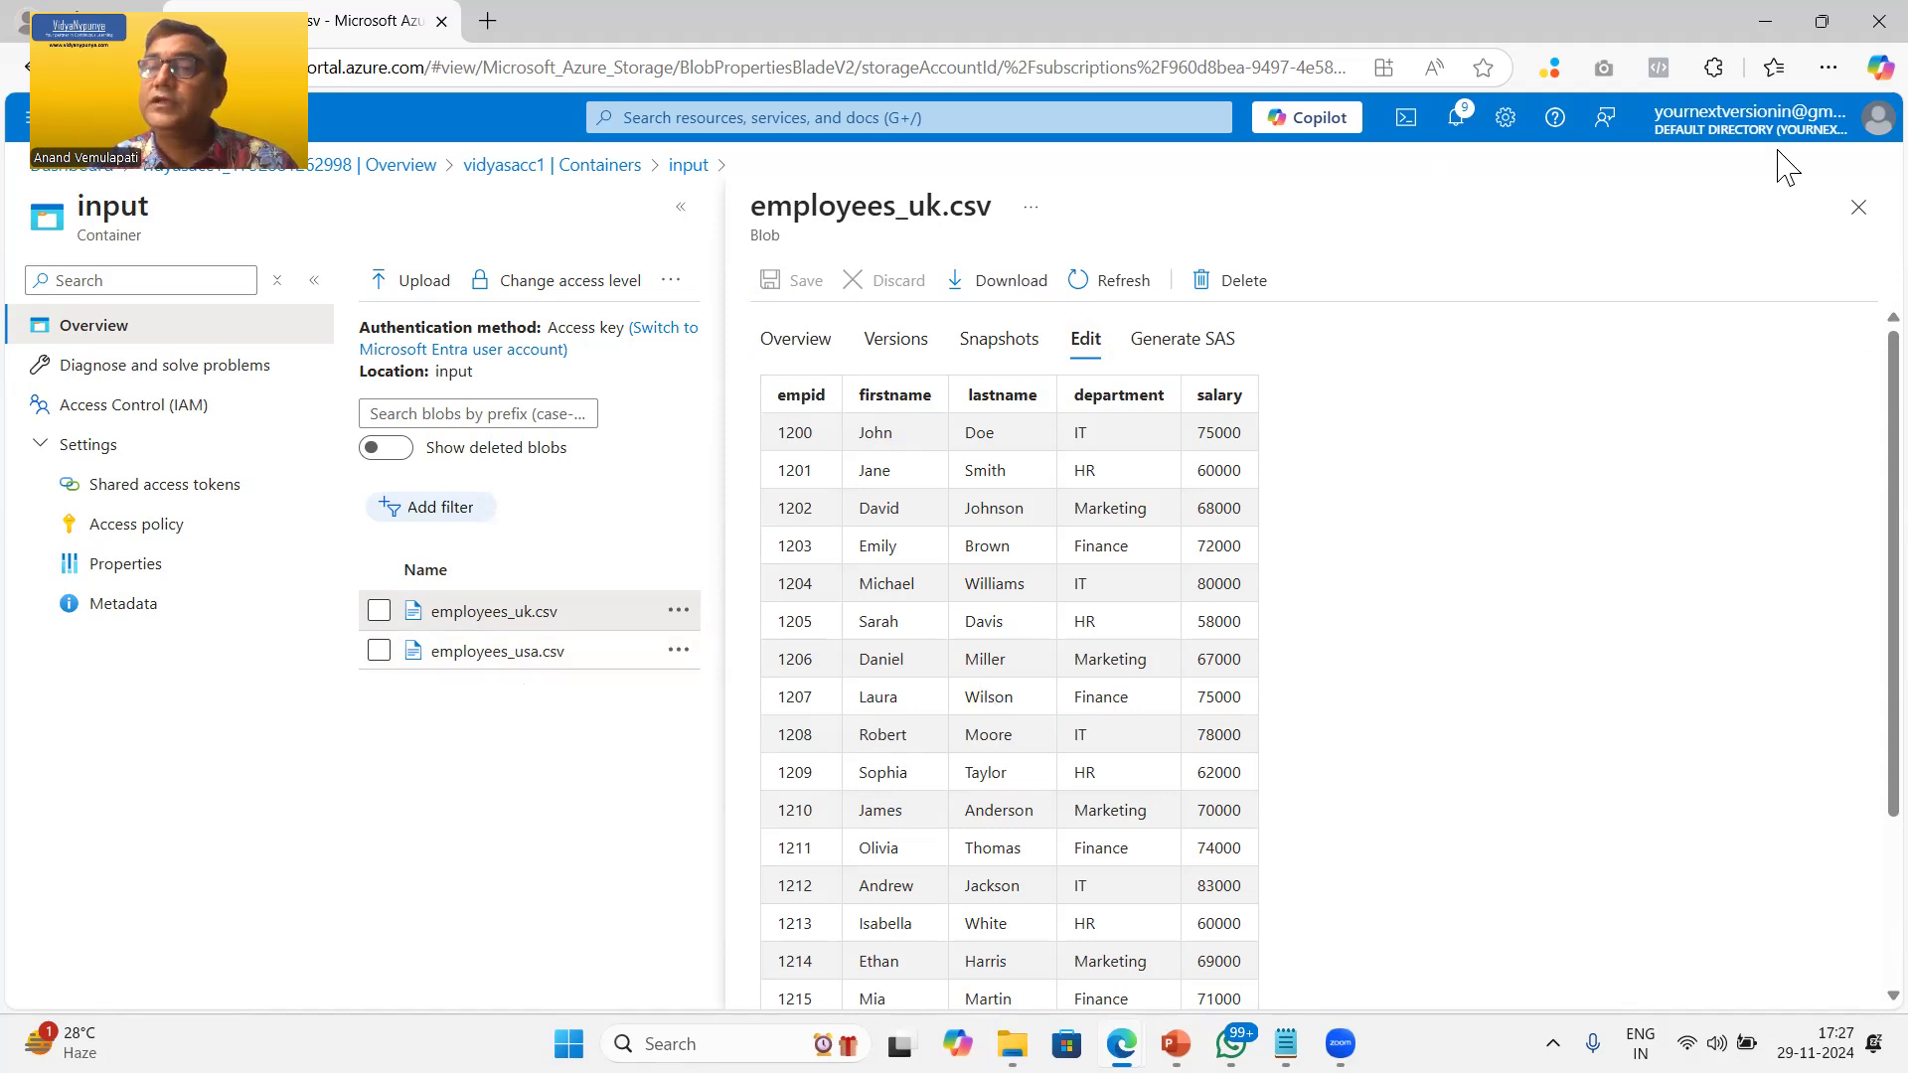
click(1859, 209)
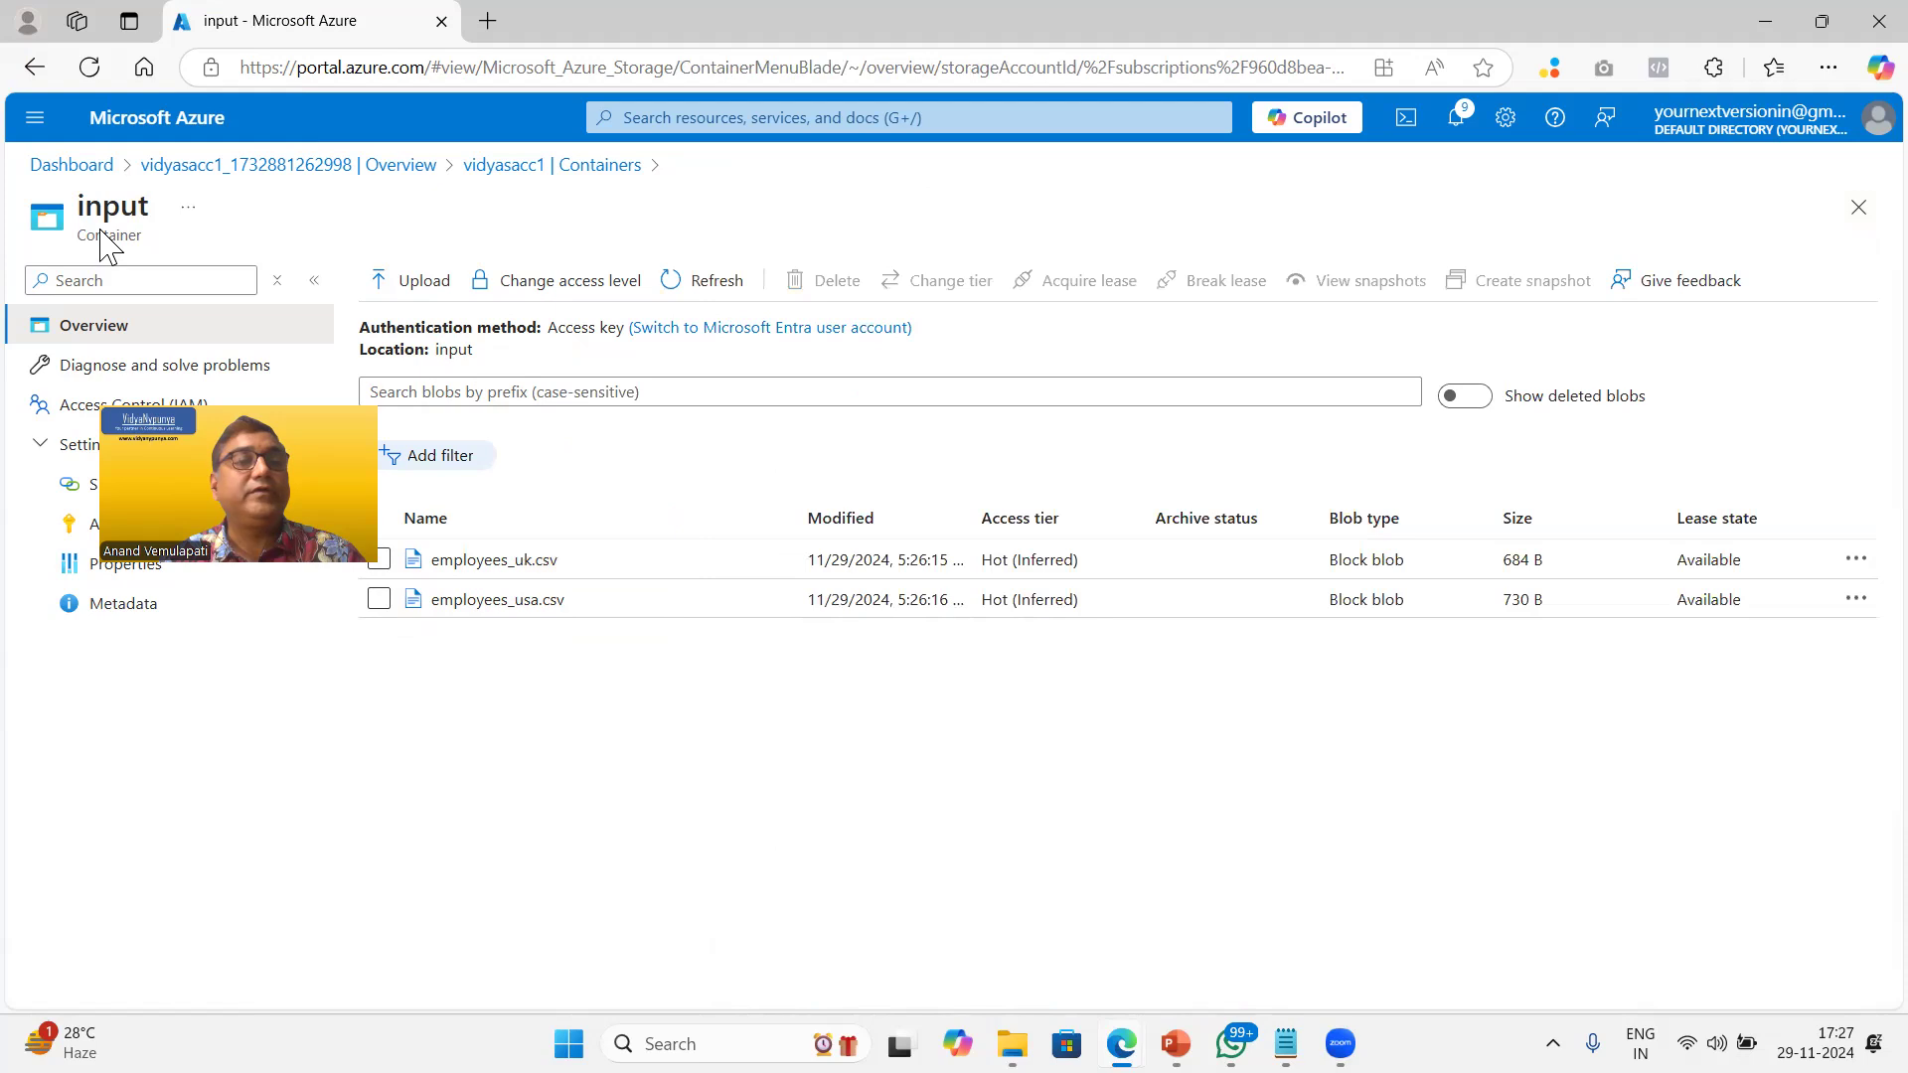
Step: Open the Azure portal home in a new browser tab
right_click(237, 137)
click(255, 140)
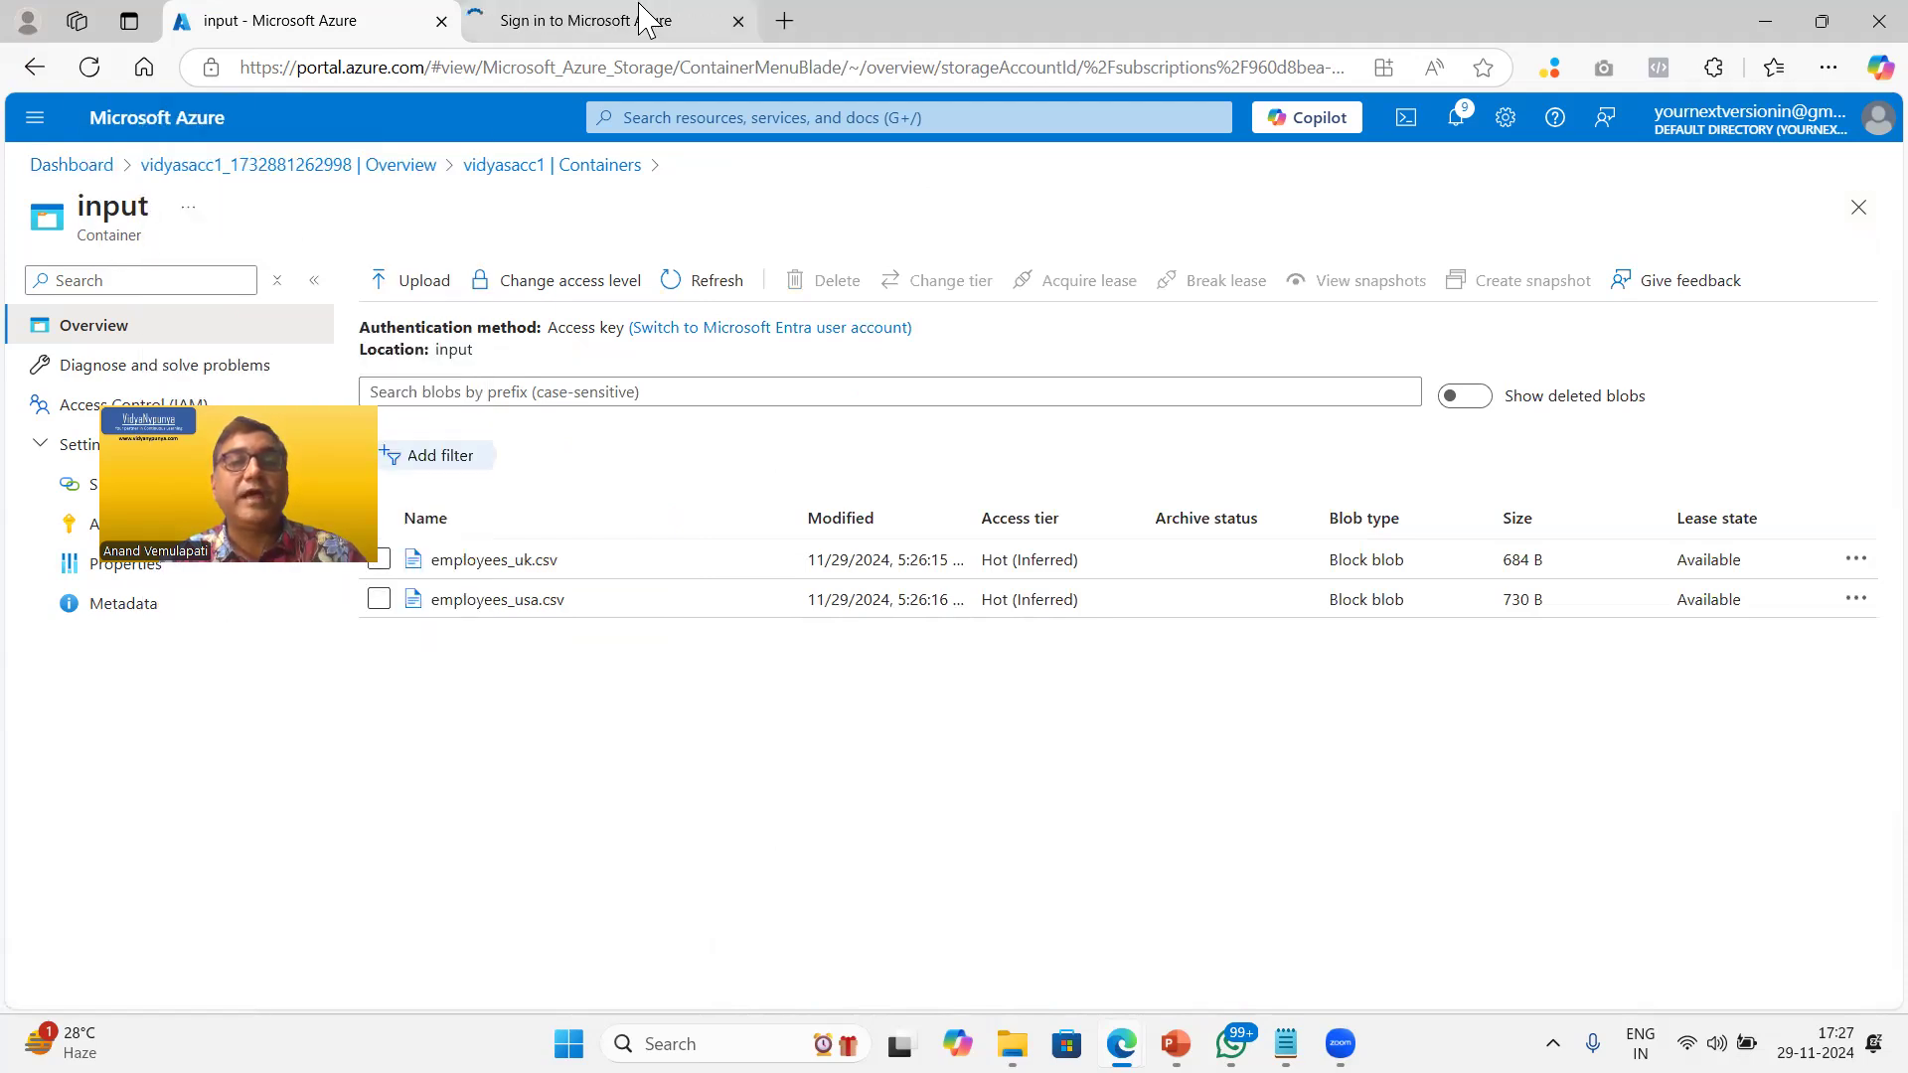
Step: Return to the storage account vidyasacc1 from its input container and open its resource group WorkshopRGP
click(644, 18)
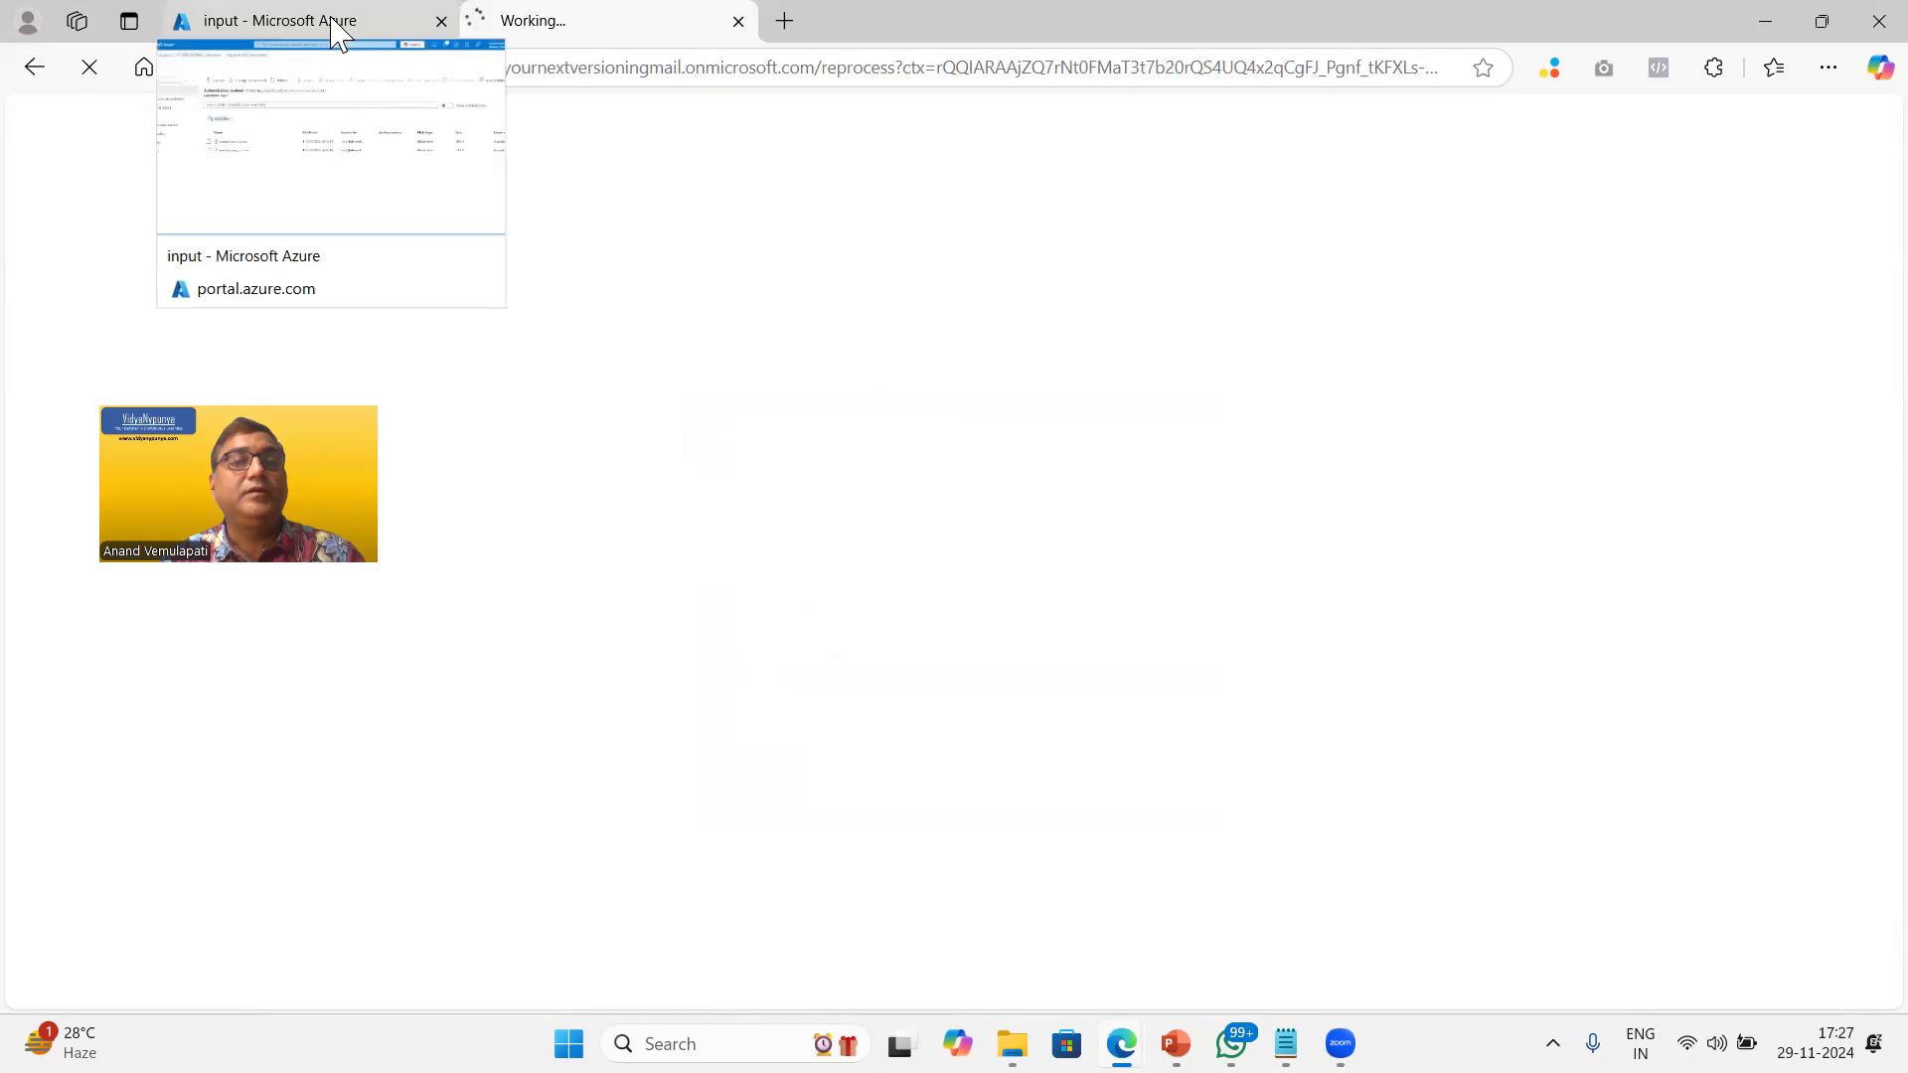
click(338, 29)
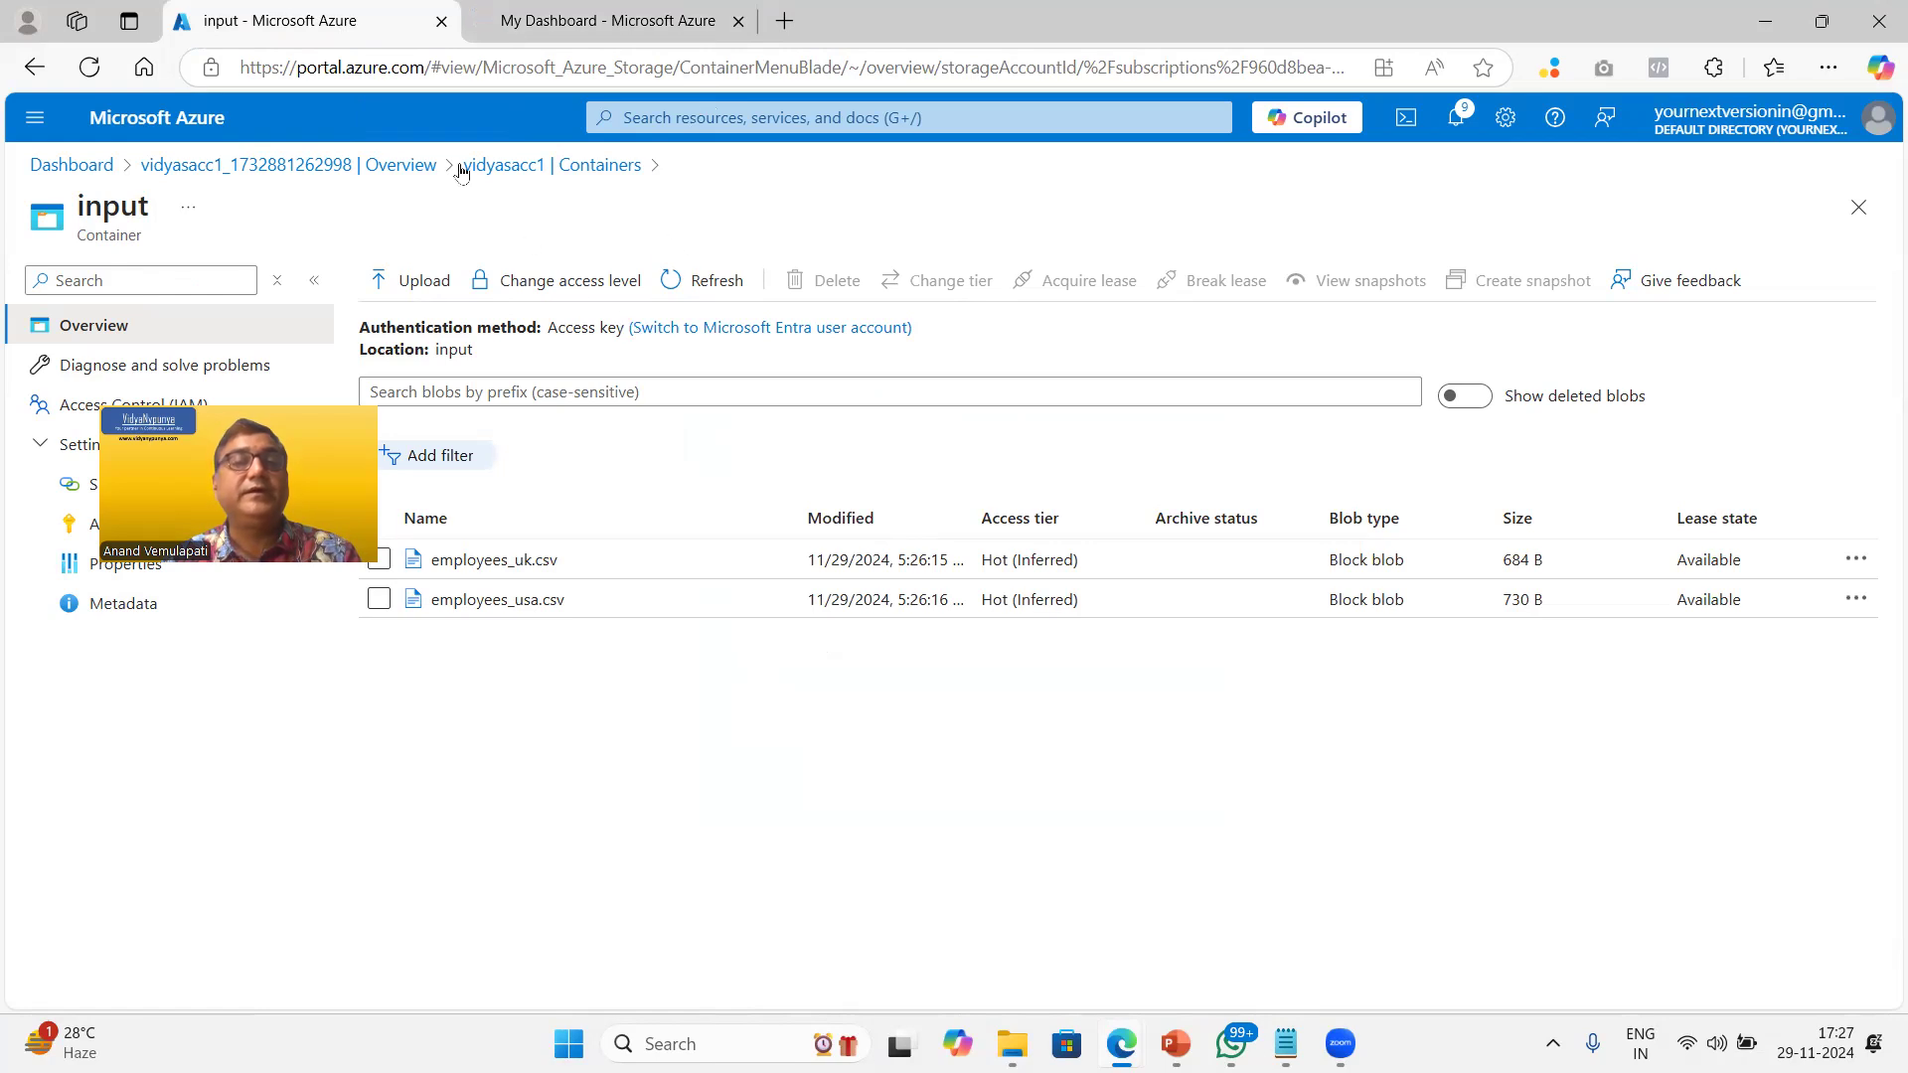
click(323, 171)
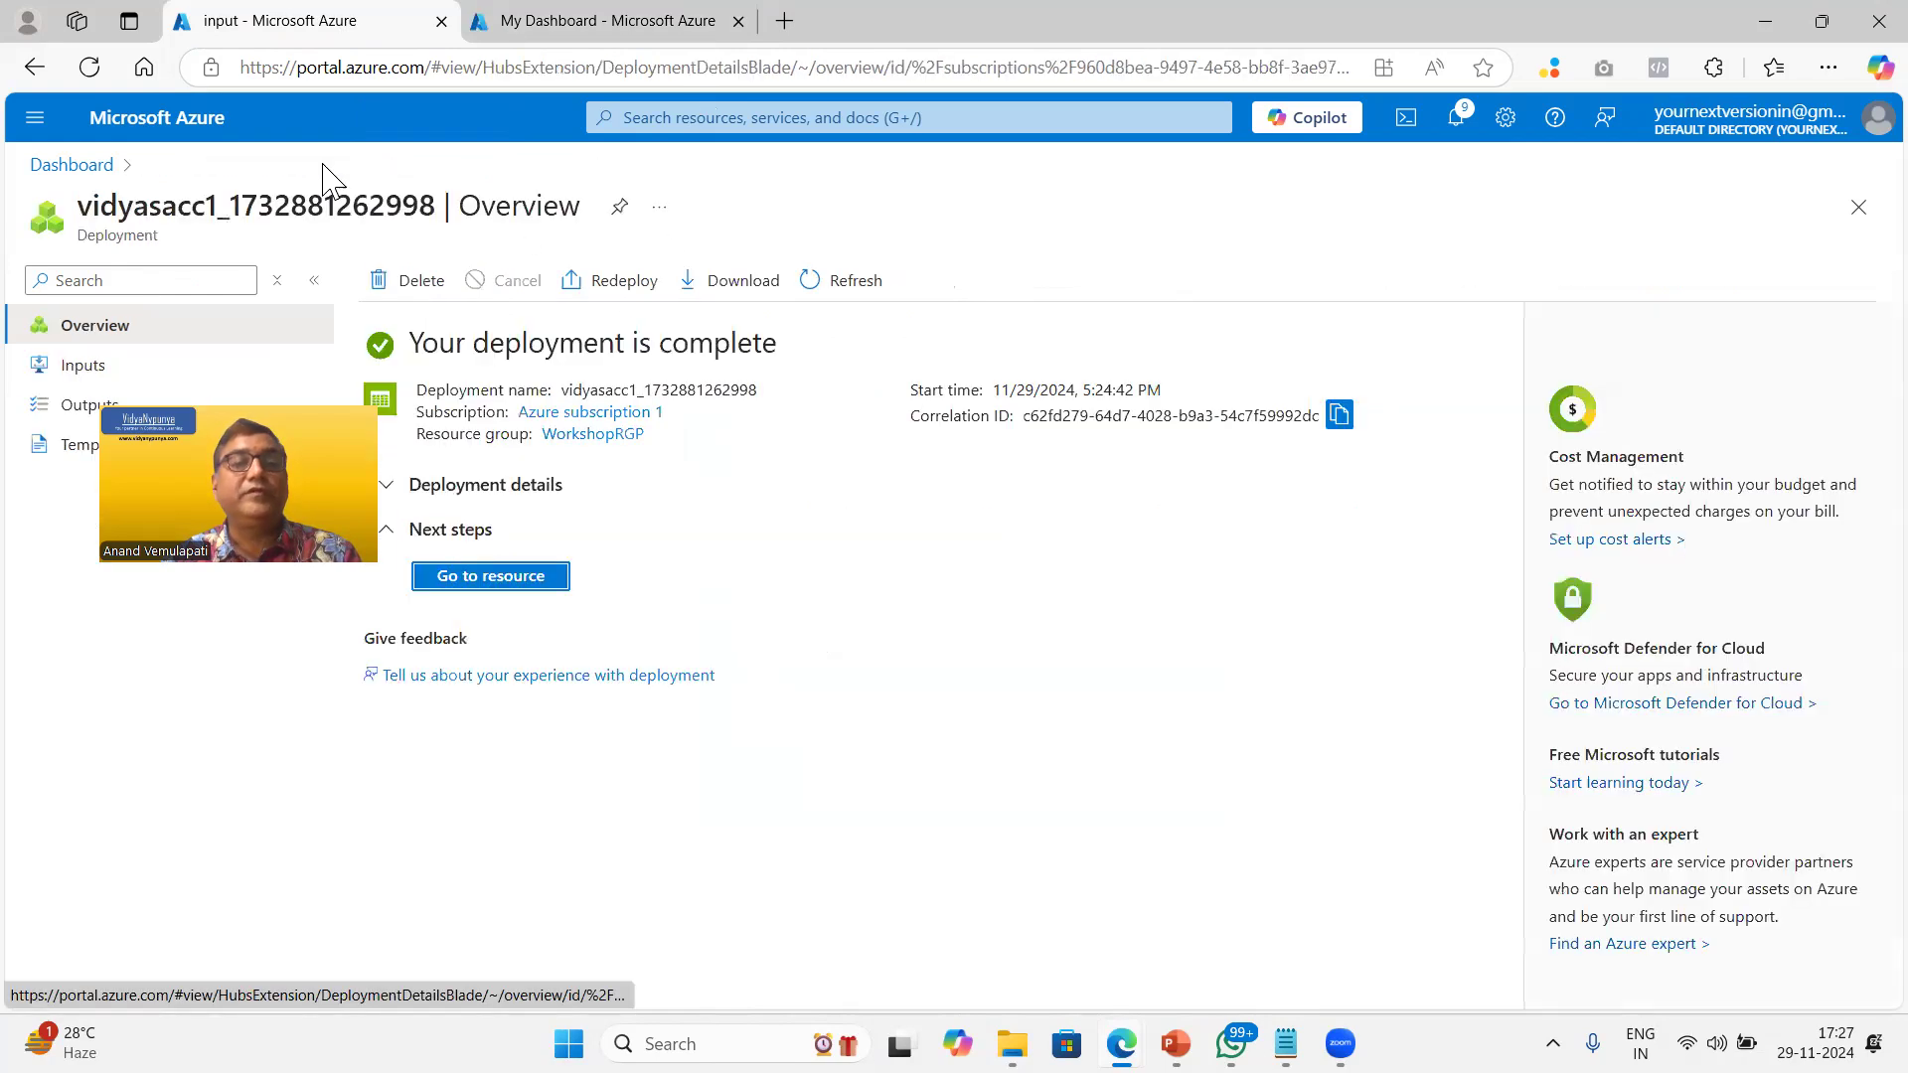
click(502, 574)
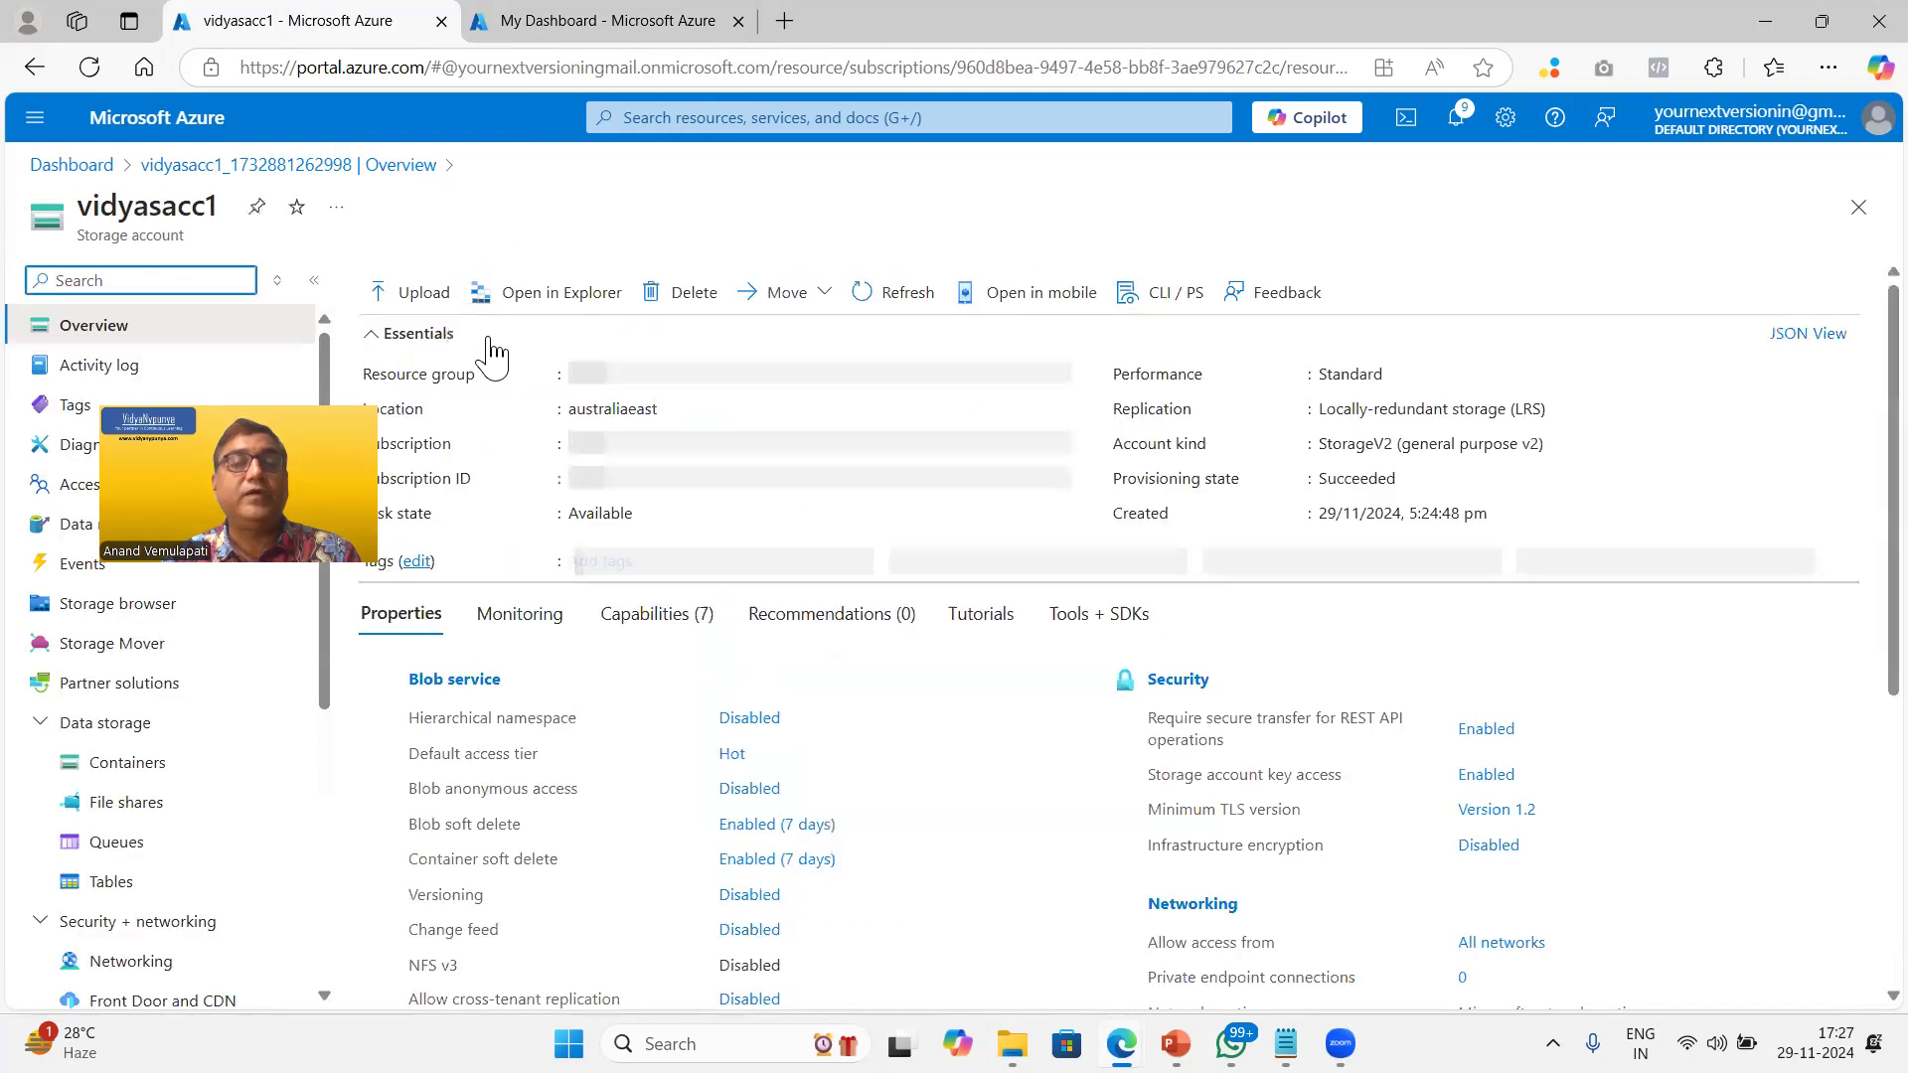
click(615, 376)
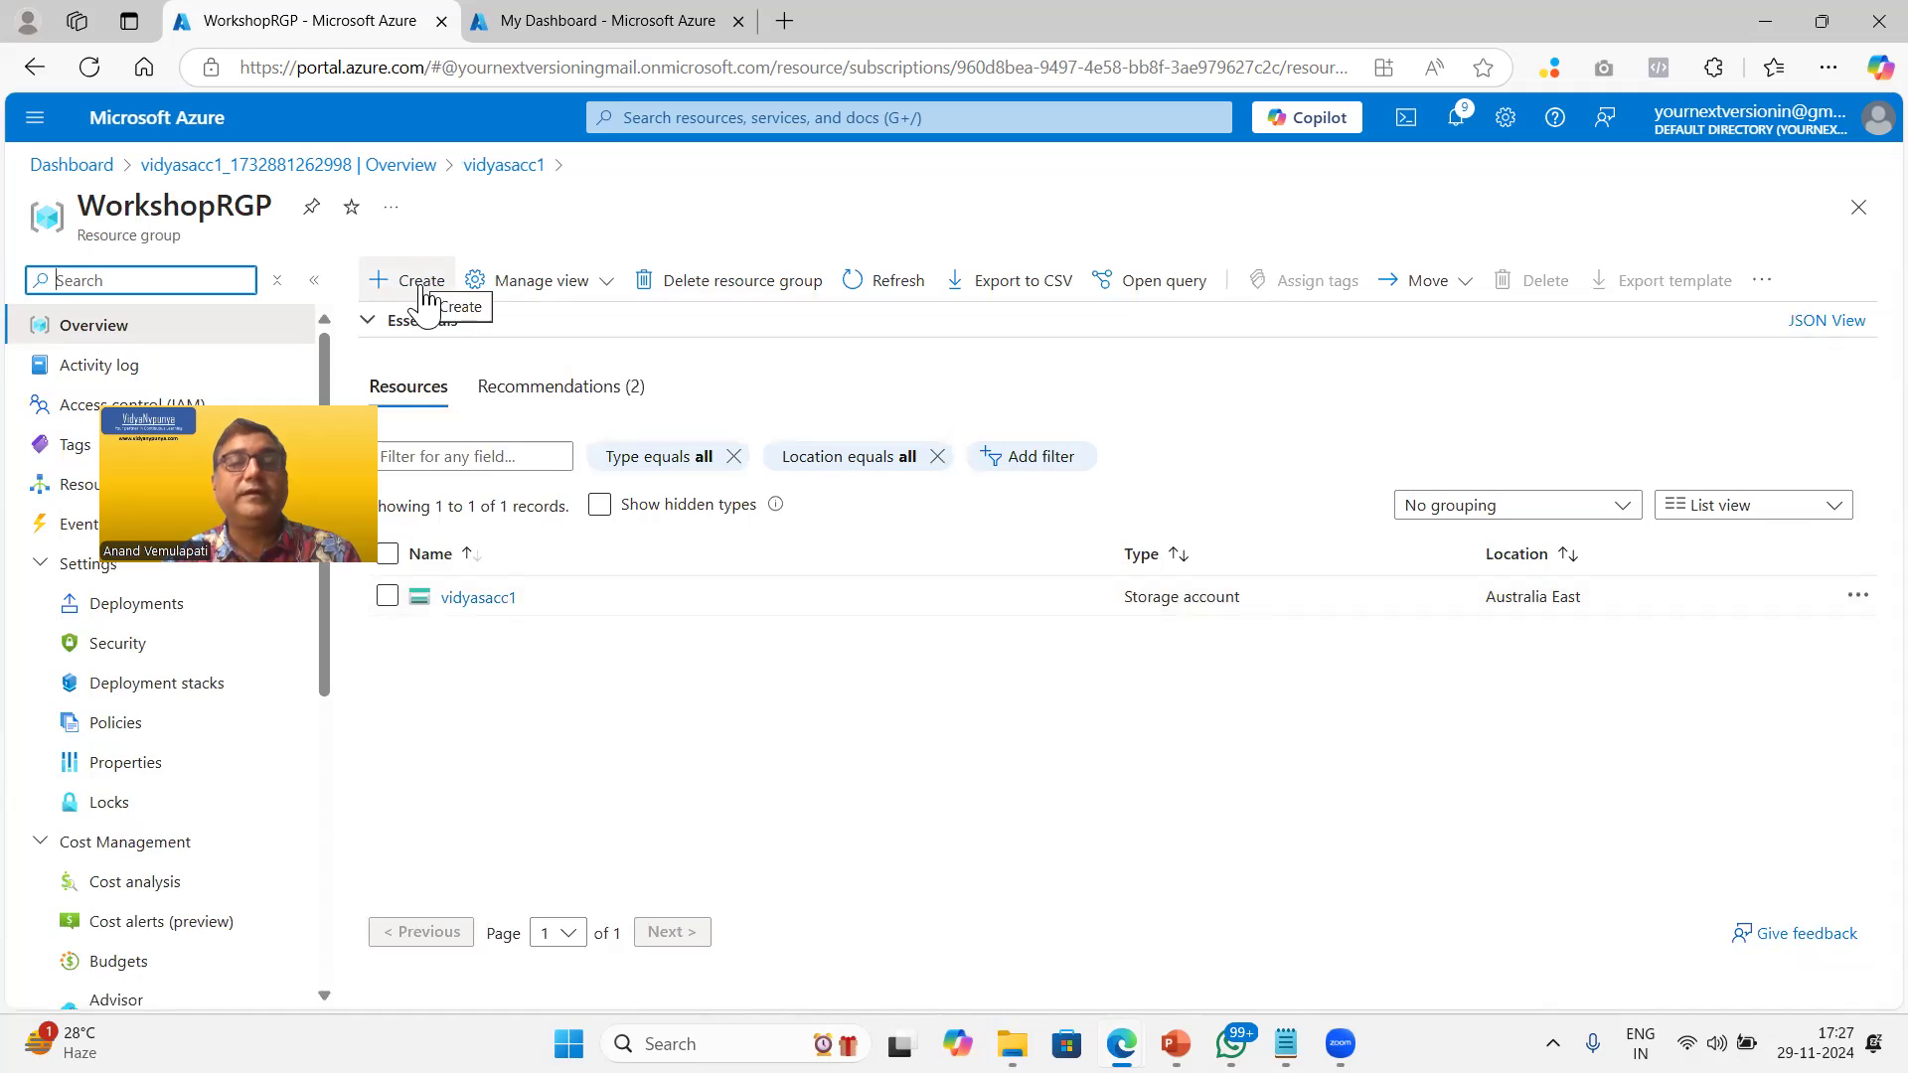
Step: Search the portal for the Data factories service, open it, and start creating a new data factory
click(725, 118)
text(data fac)
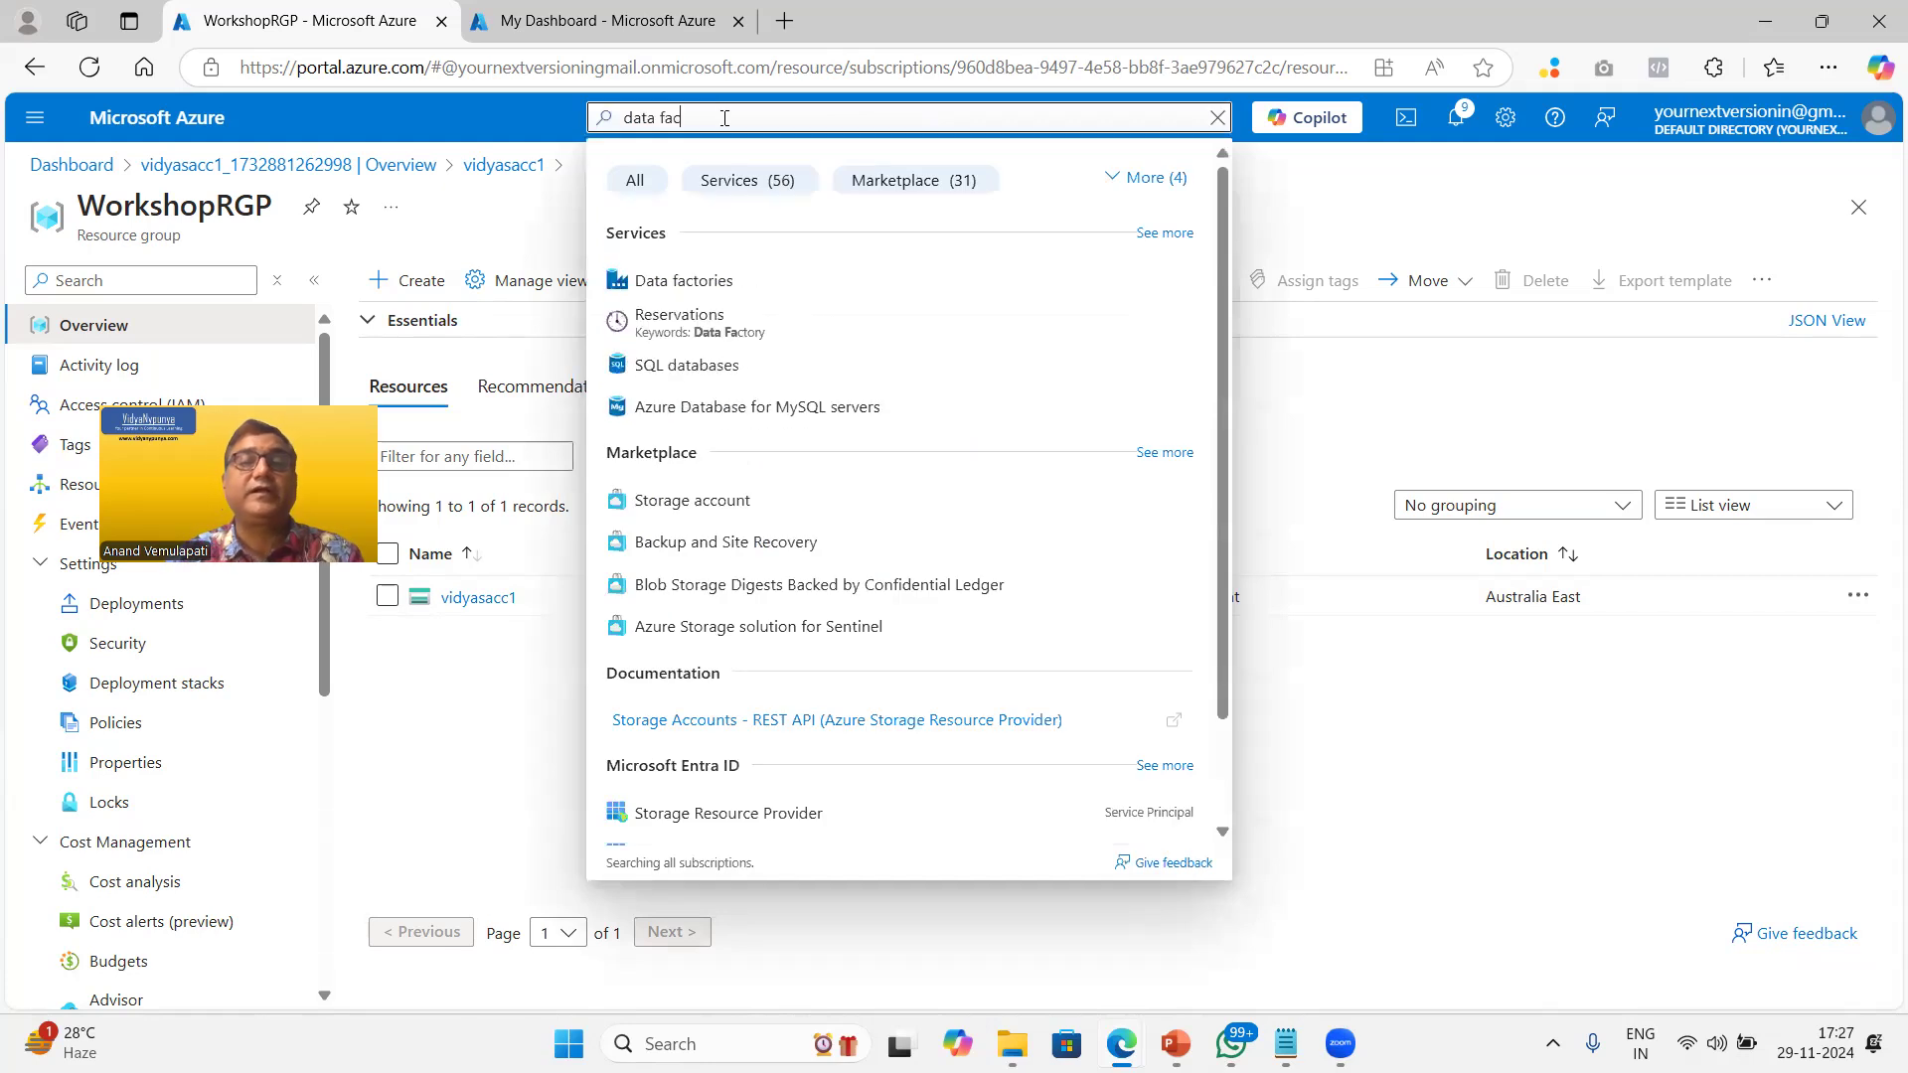
click(674, 289)
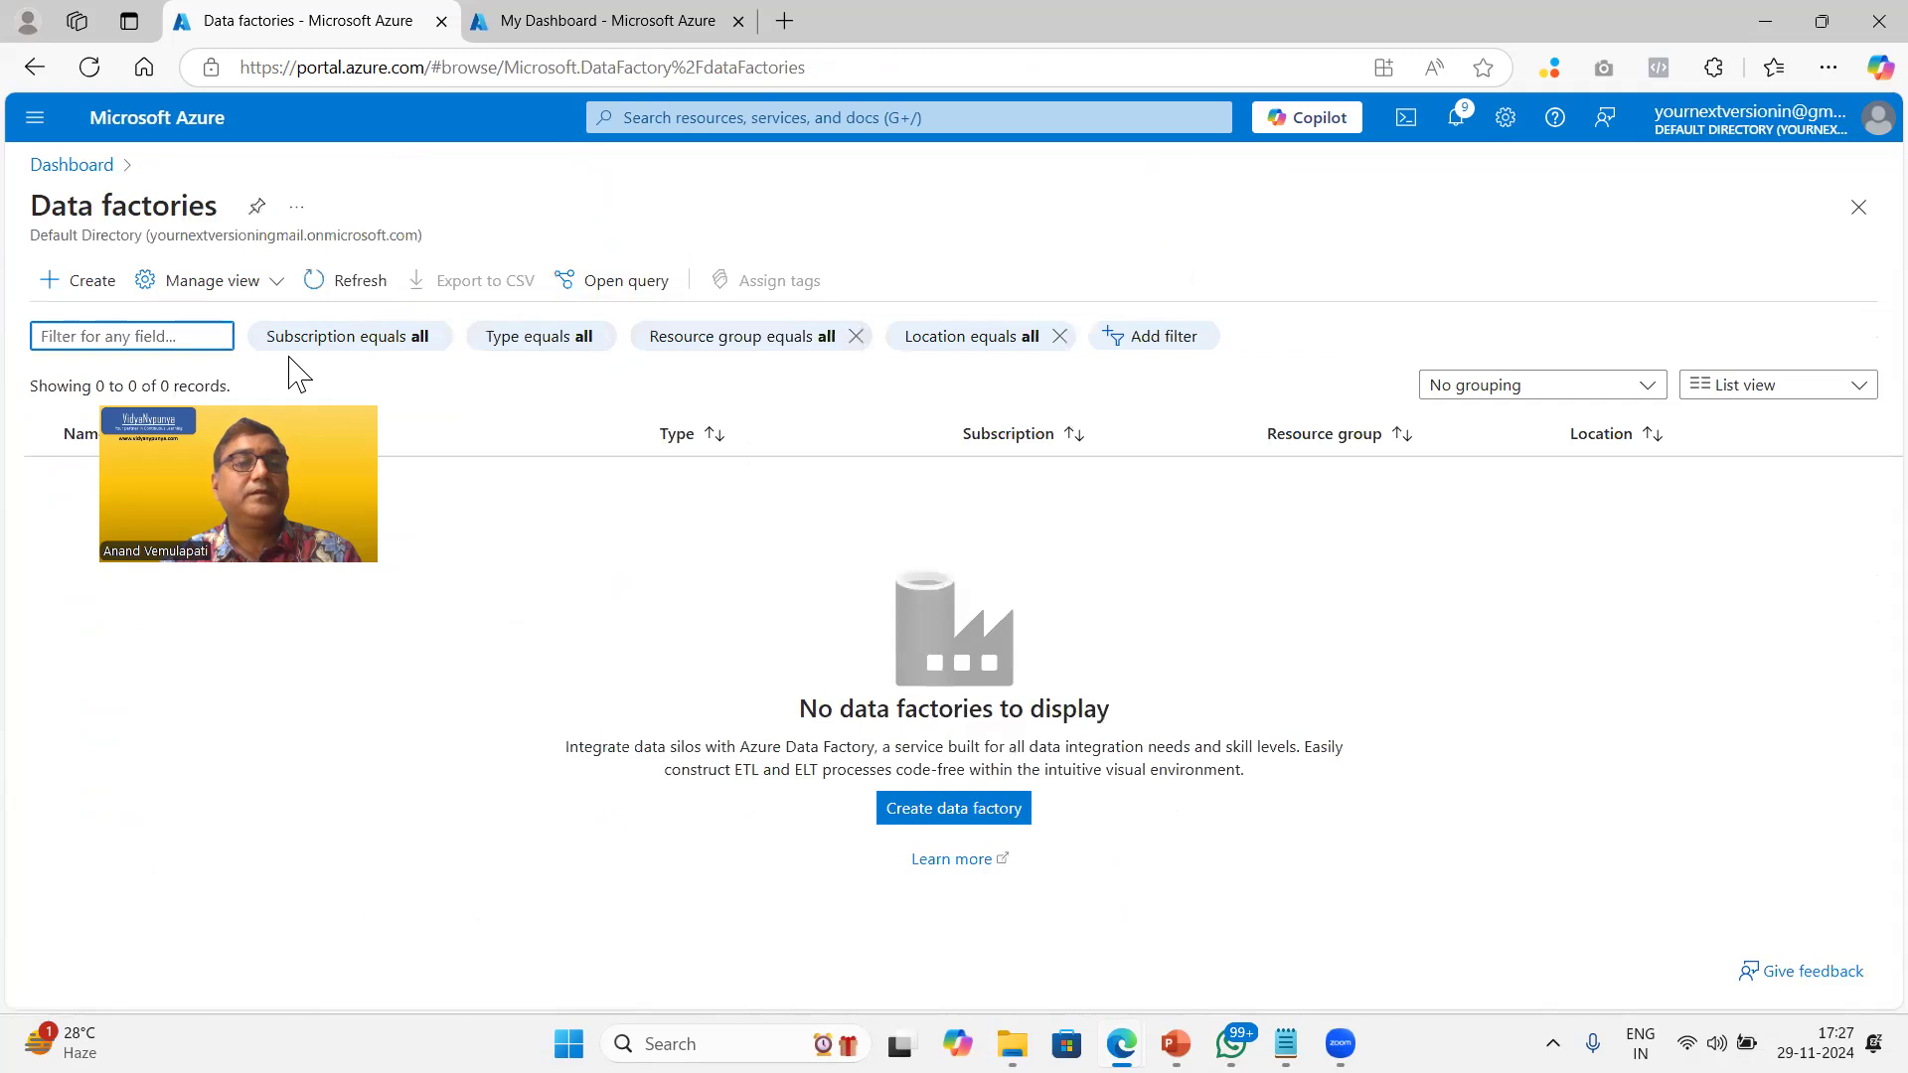
click(79, 283)
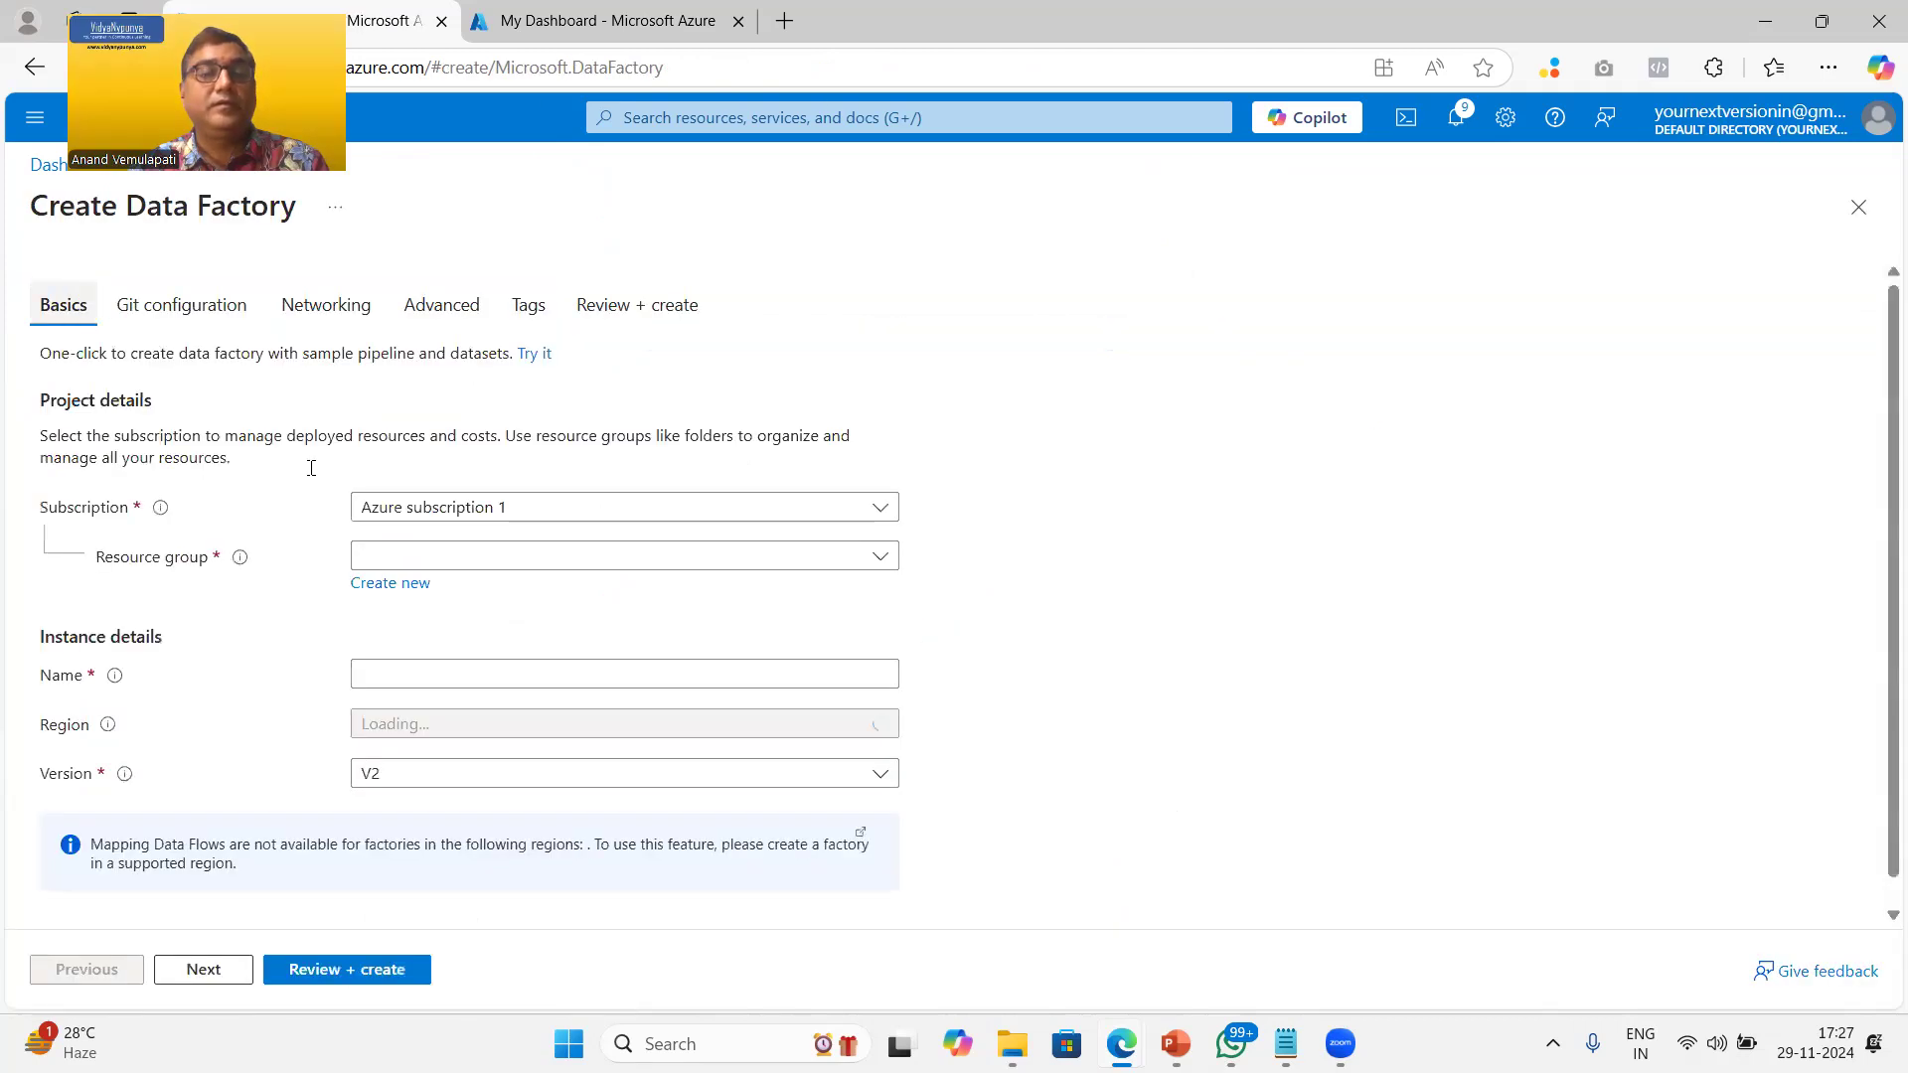
Step: Fill in the data factory basics with resource group WorkshopRGP, name vidyadf1 and region Australia East
click(881, 560)
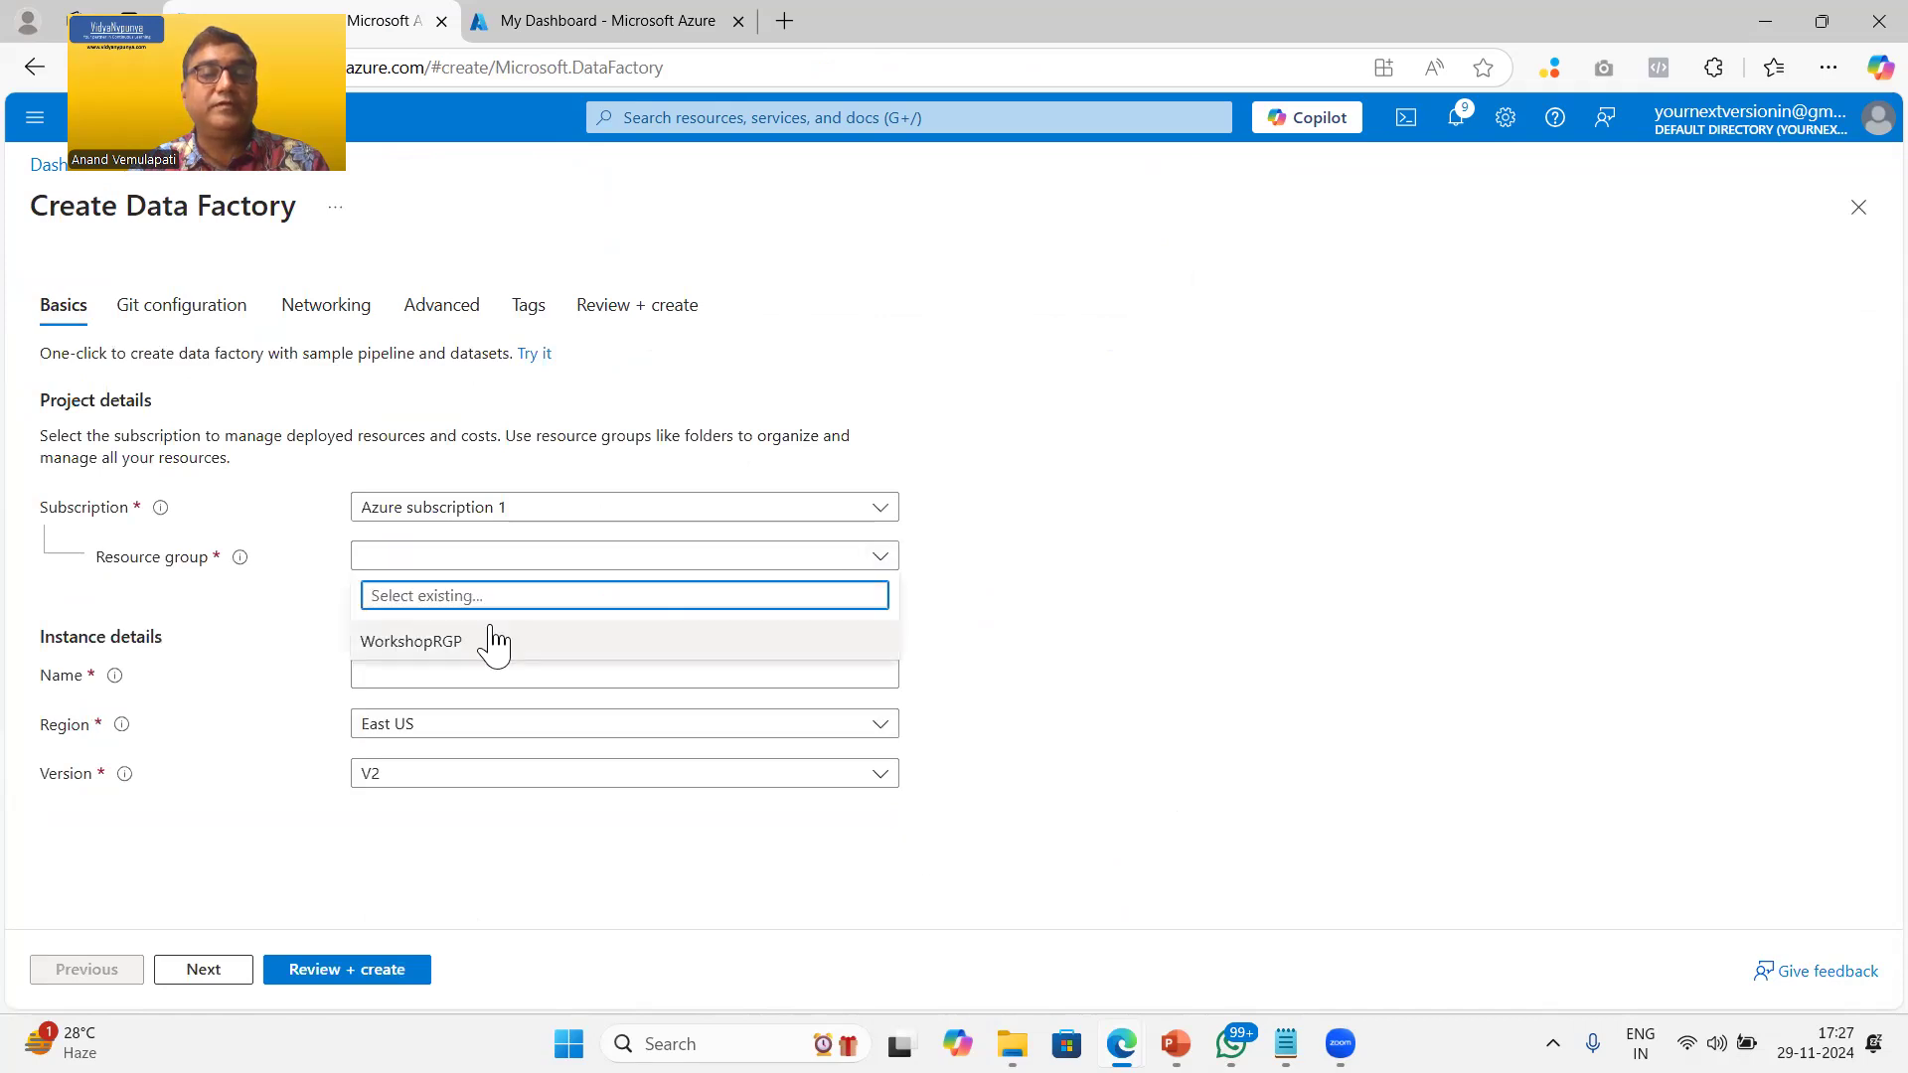
click(438, 644)
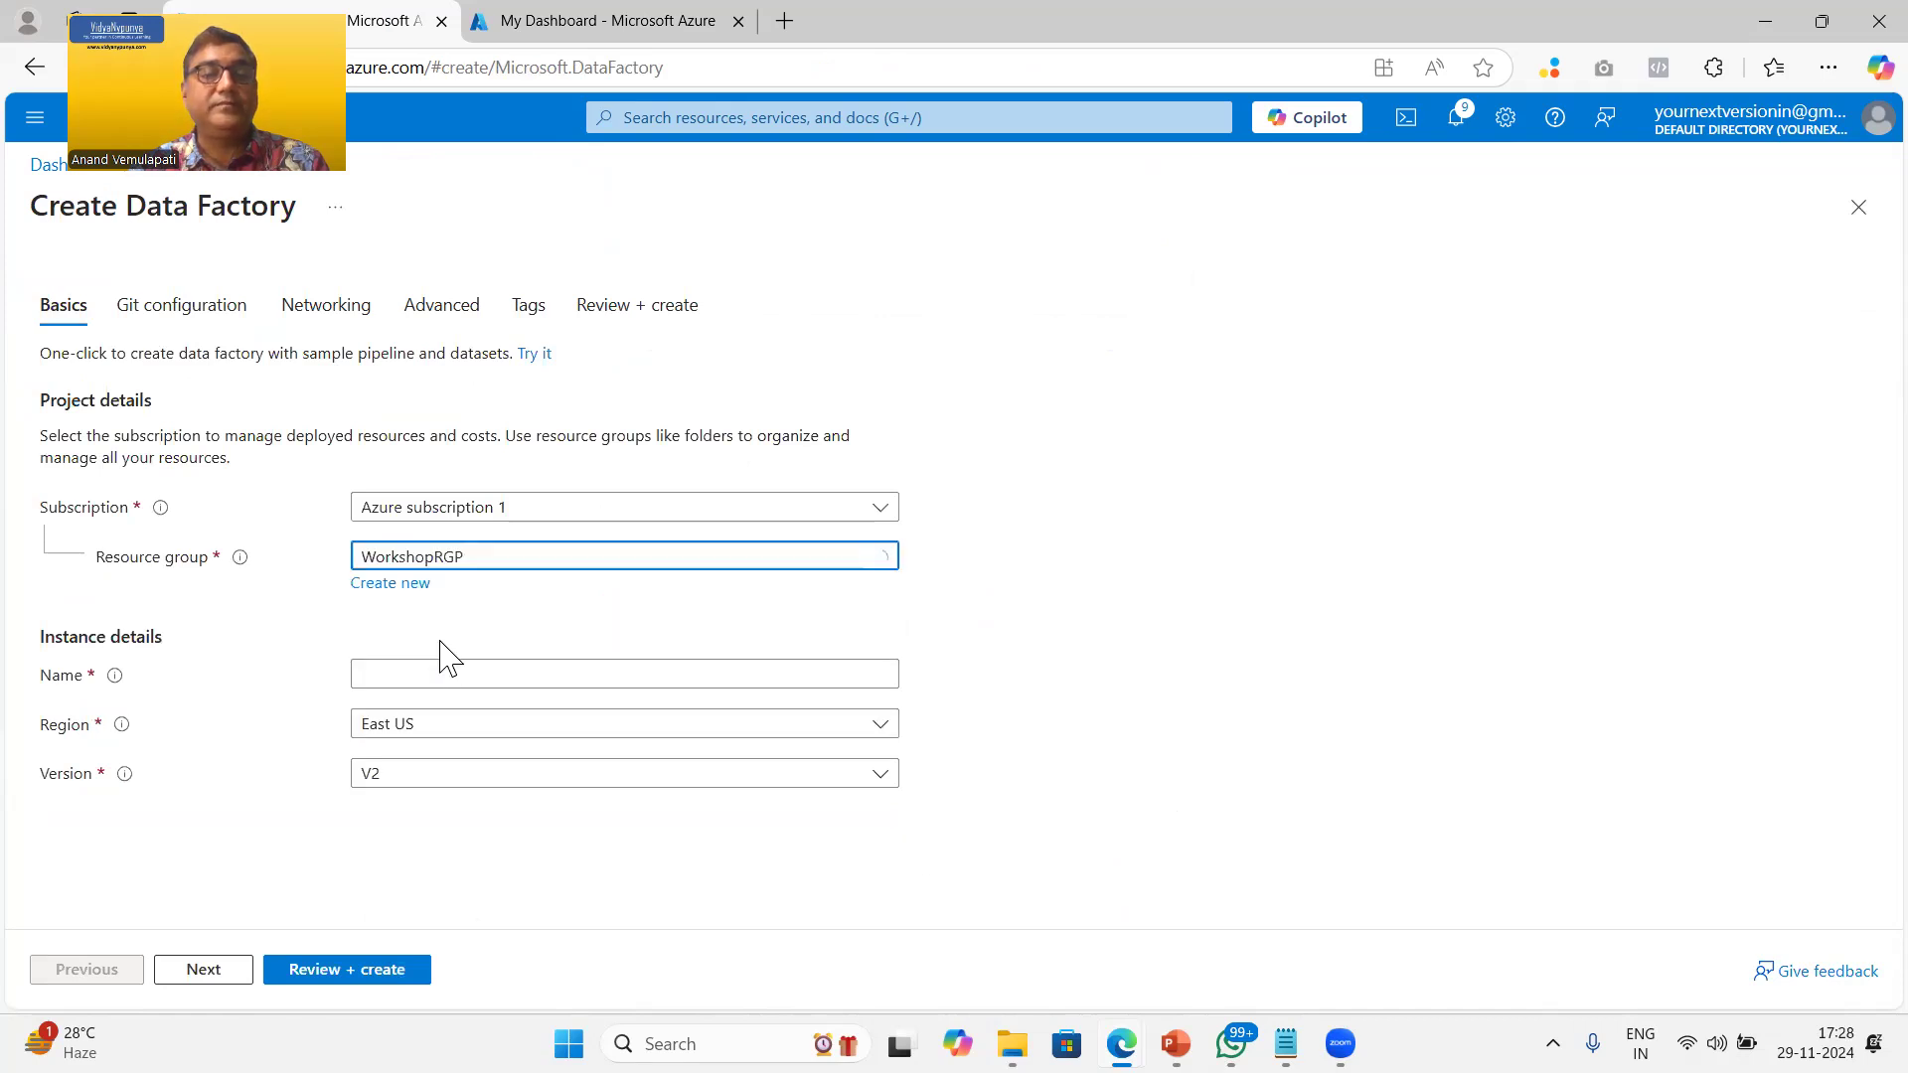
click(864, 673)
text(vidya)
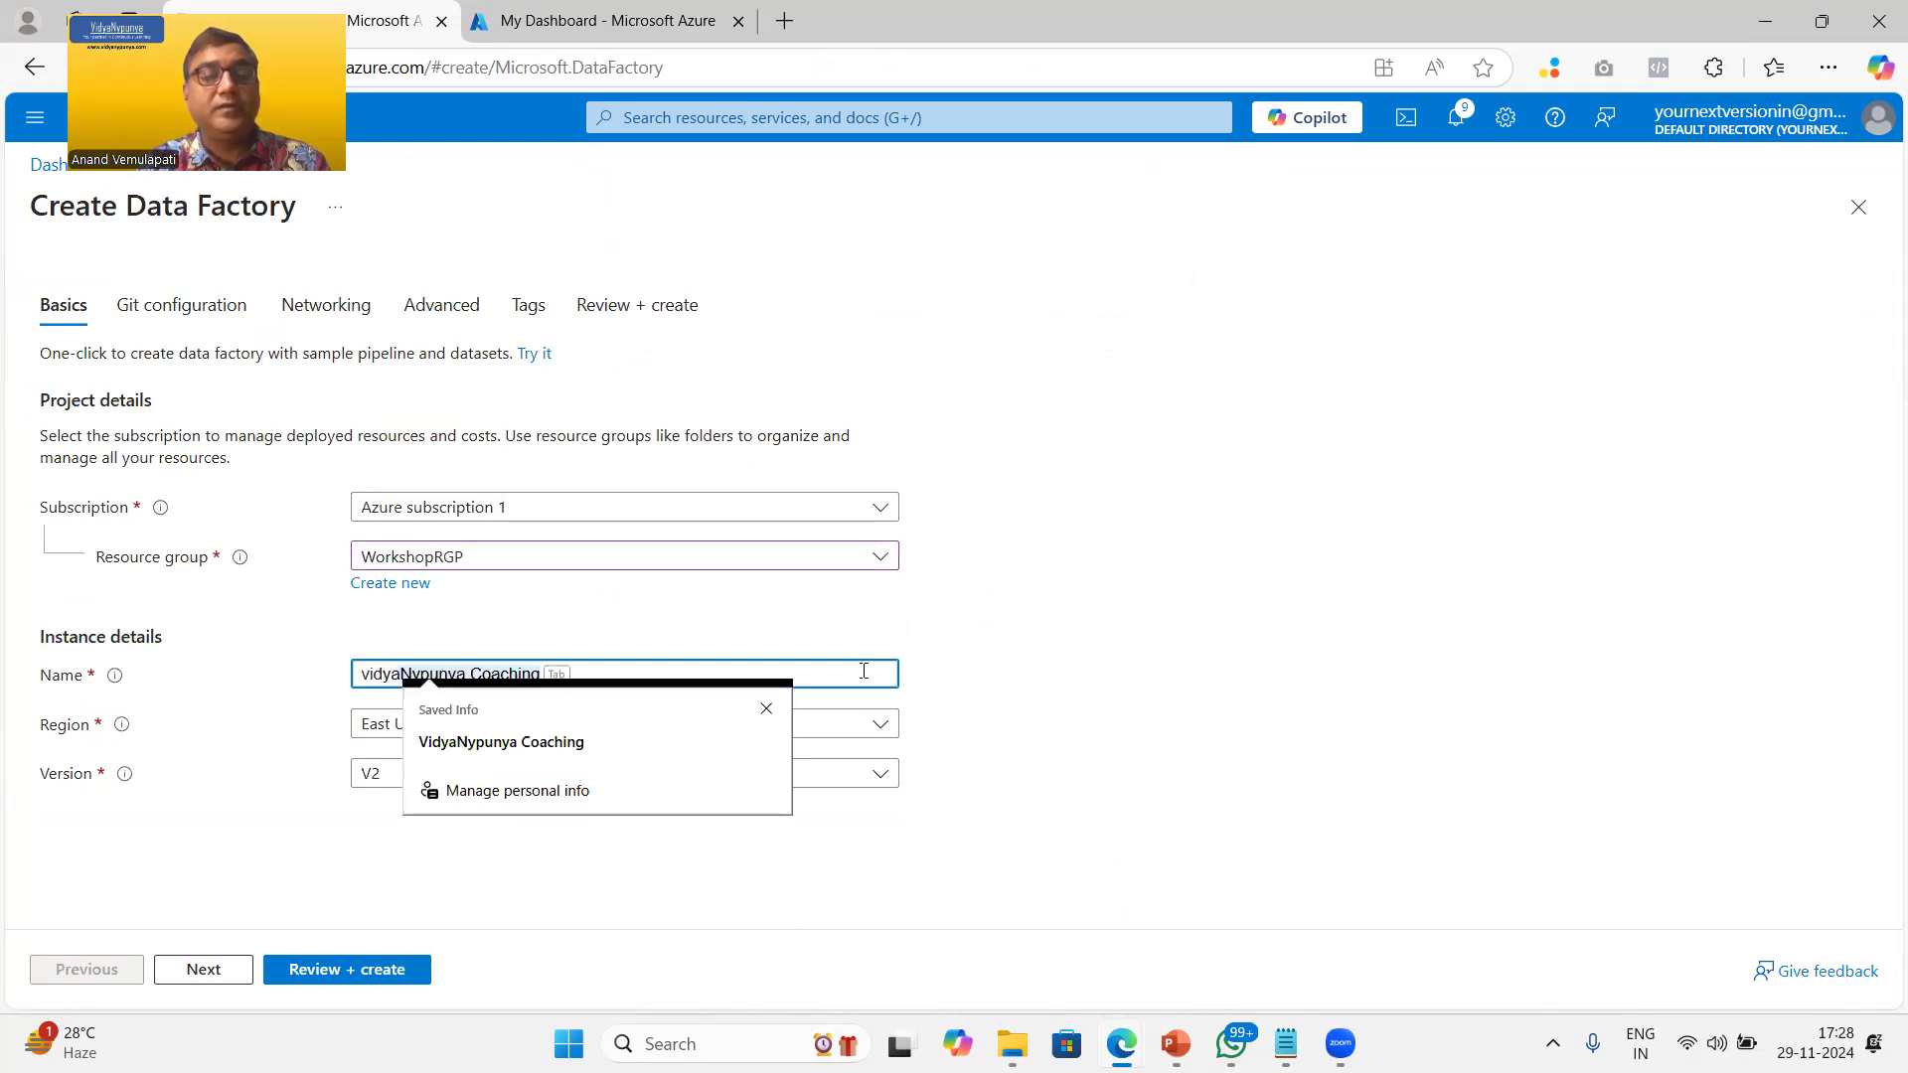
text(df1)
key(Tab)
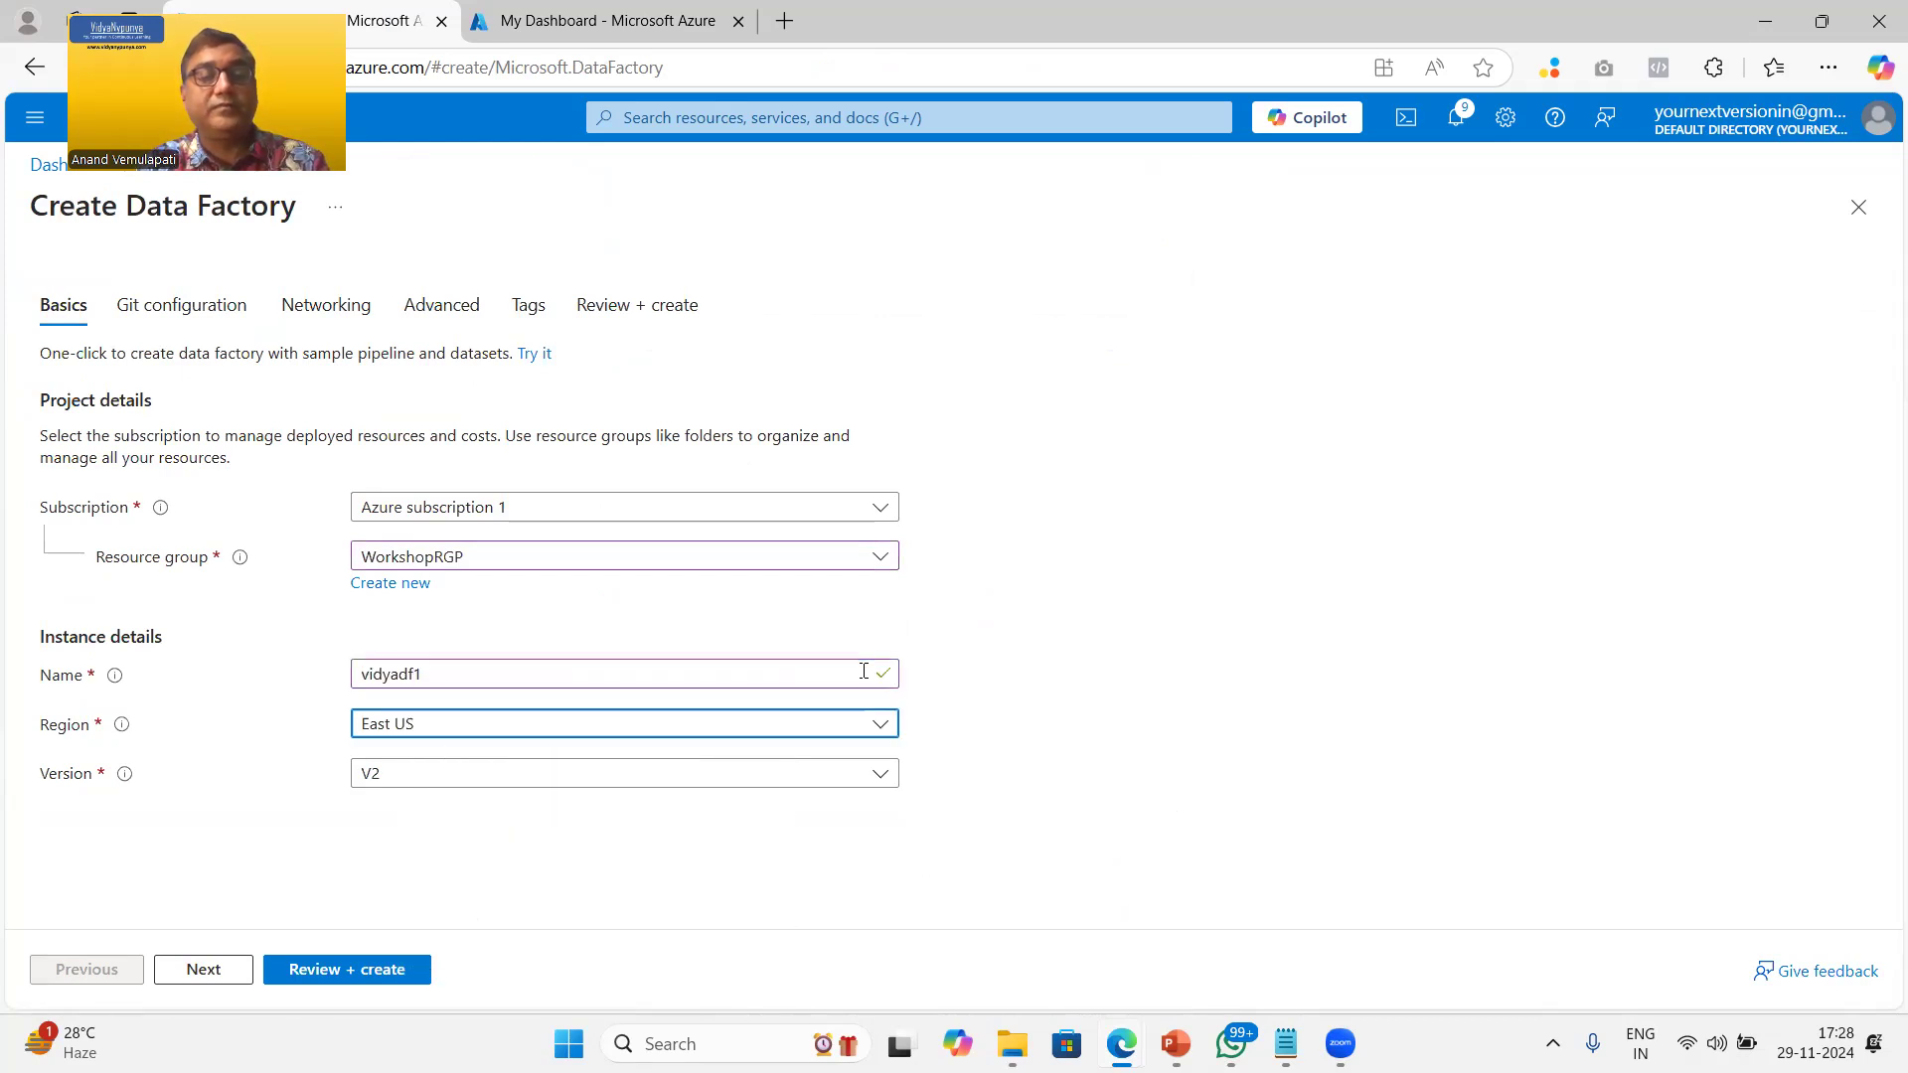
click(888, 730)
click(456, 246)
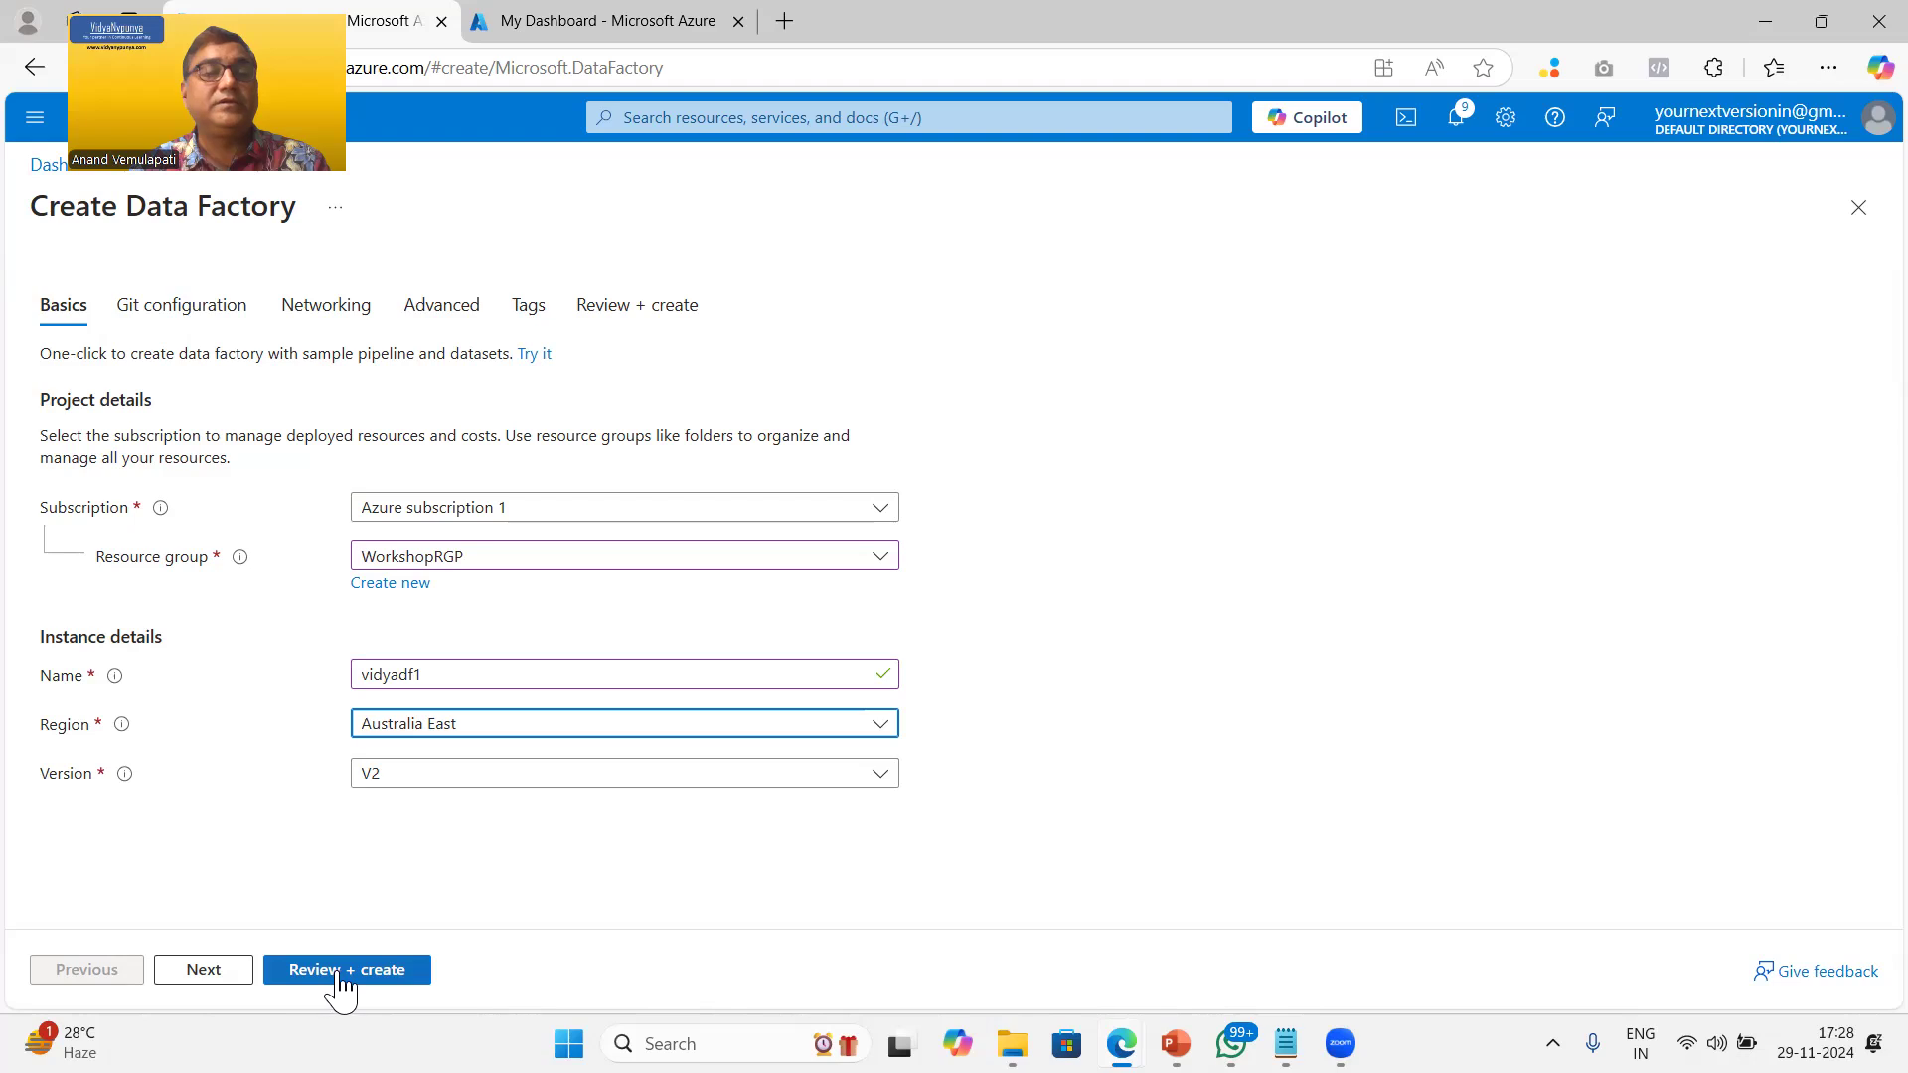
Step: Keep the default Git and networking settings, review the data factory configuration, and create it
click(199, 972)
click(204, 979)
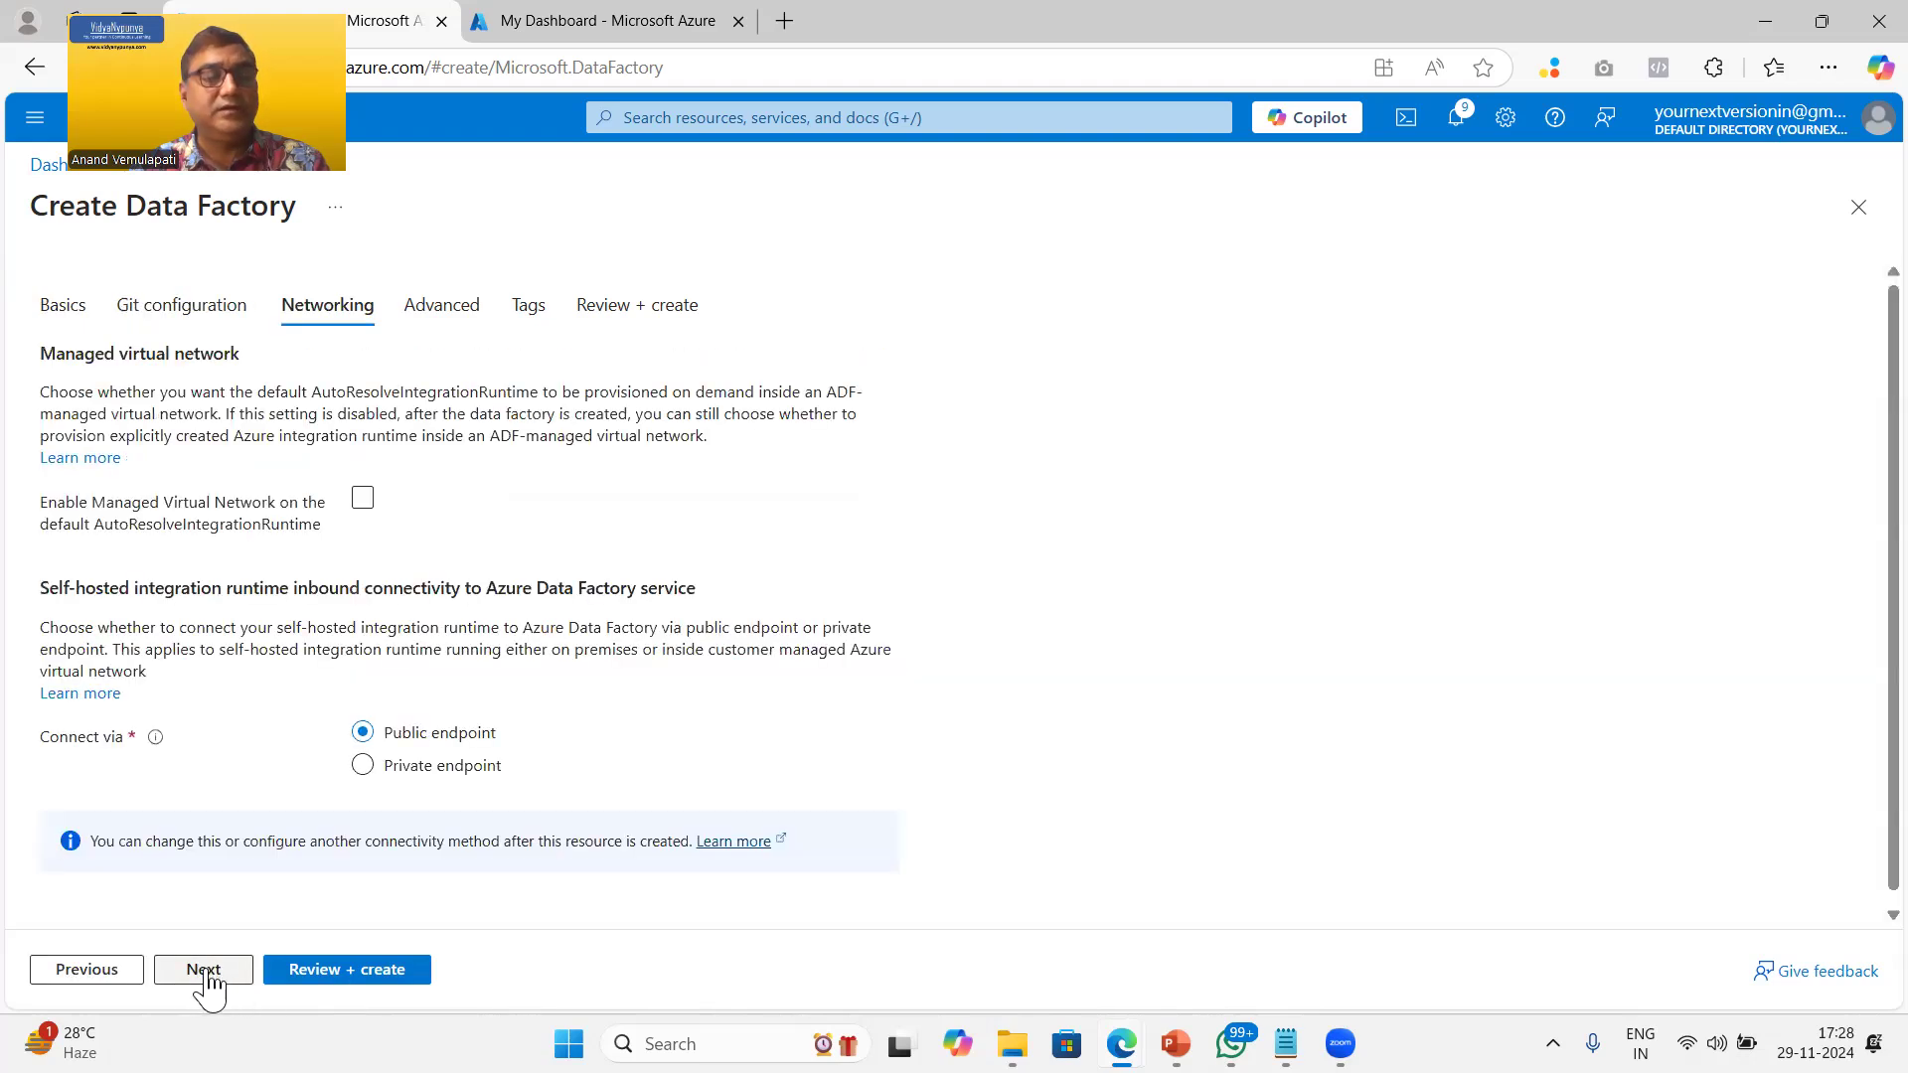
click(348, 972)
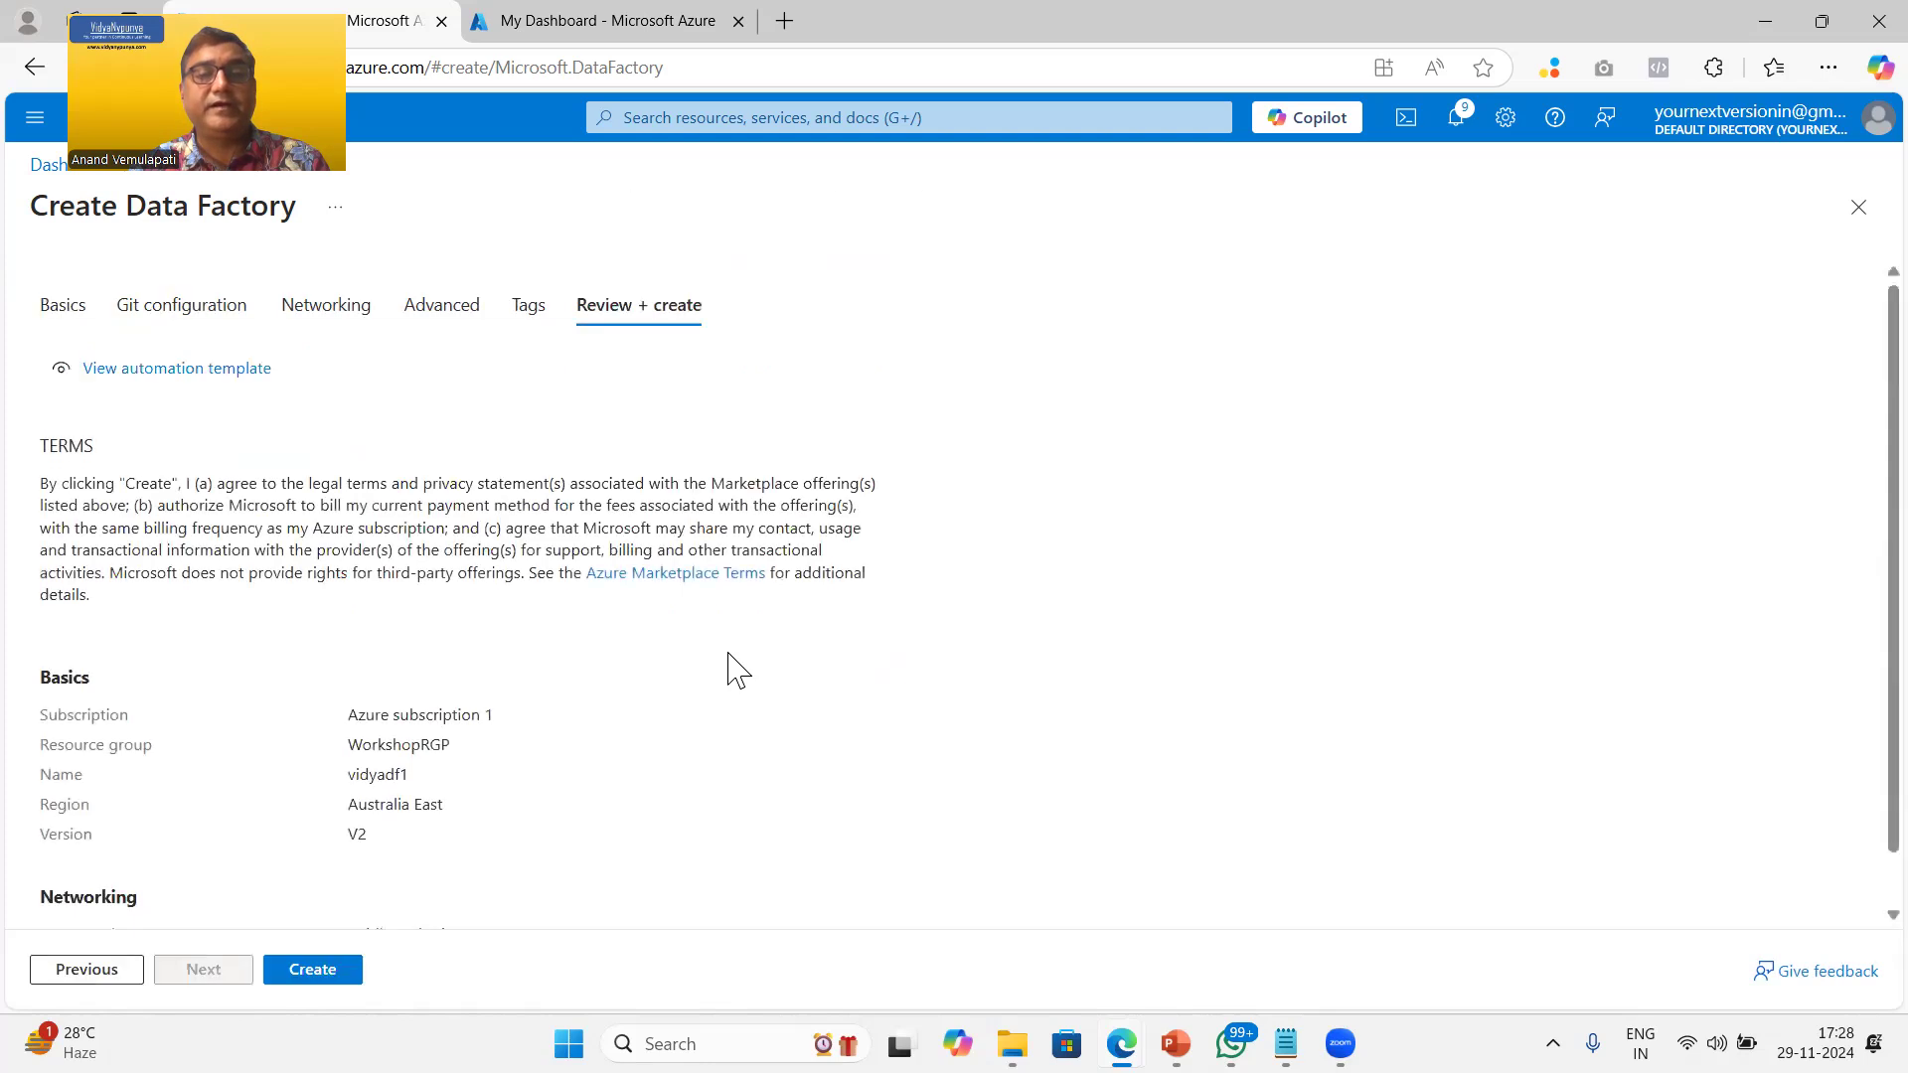
click(311, 972)
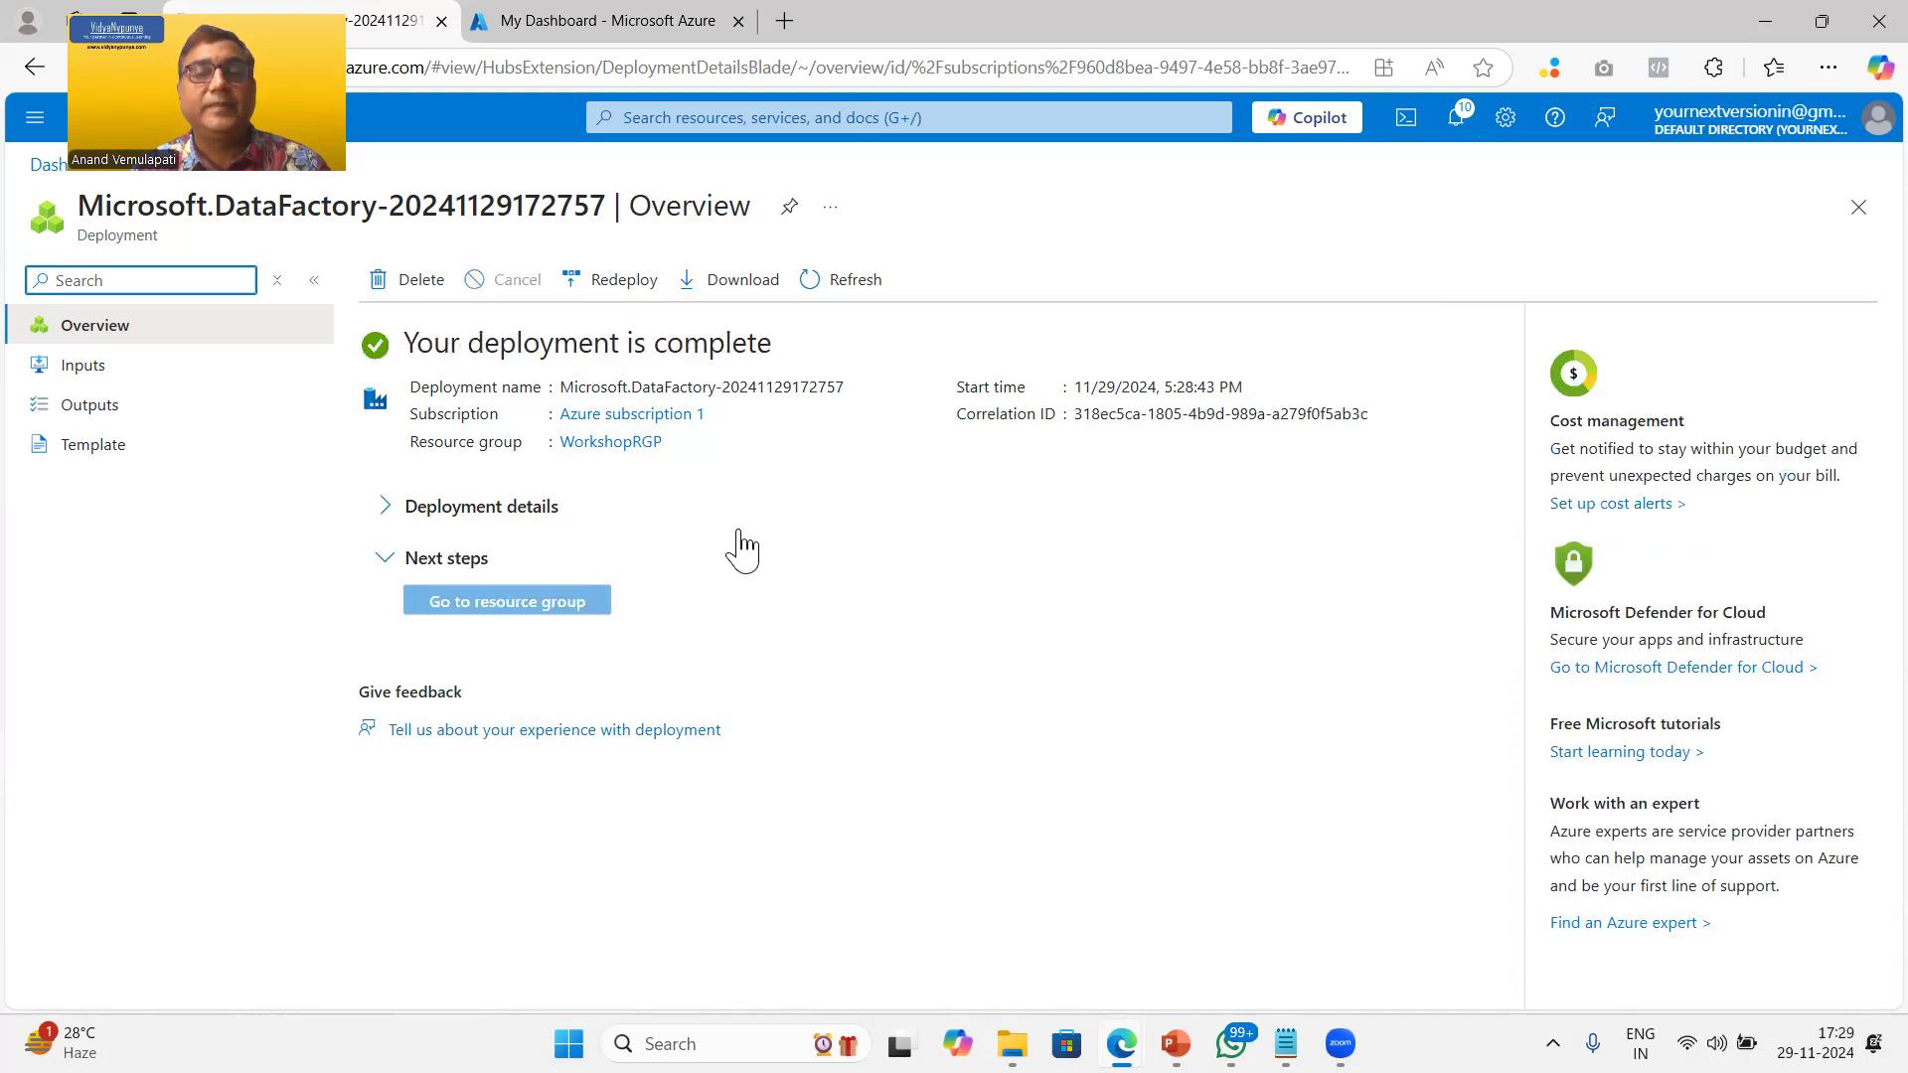
Step: Open the deployed vidyadf1 resource, launch Azure Data Factory Studio, and expand its navigation pane
click(513, 616)
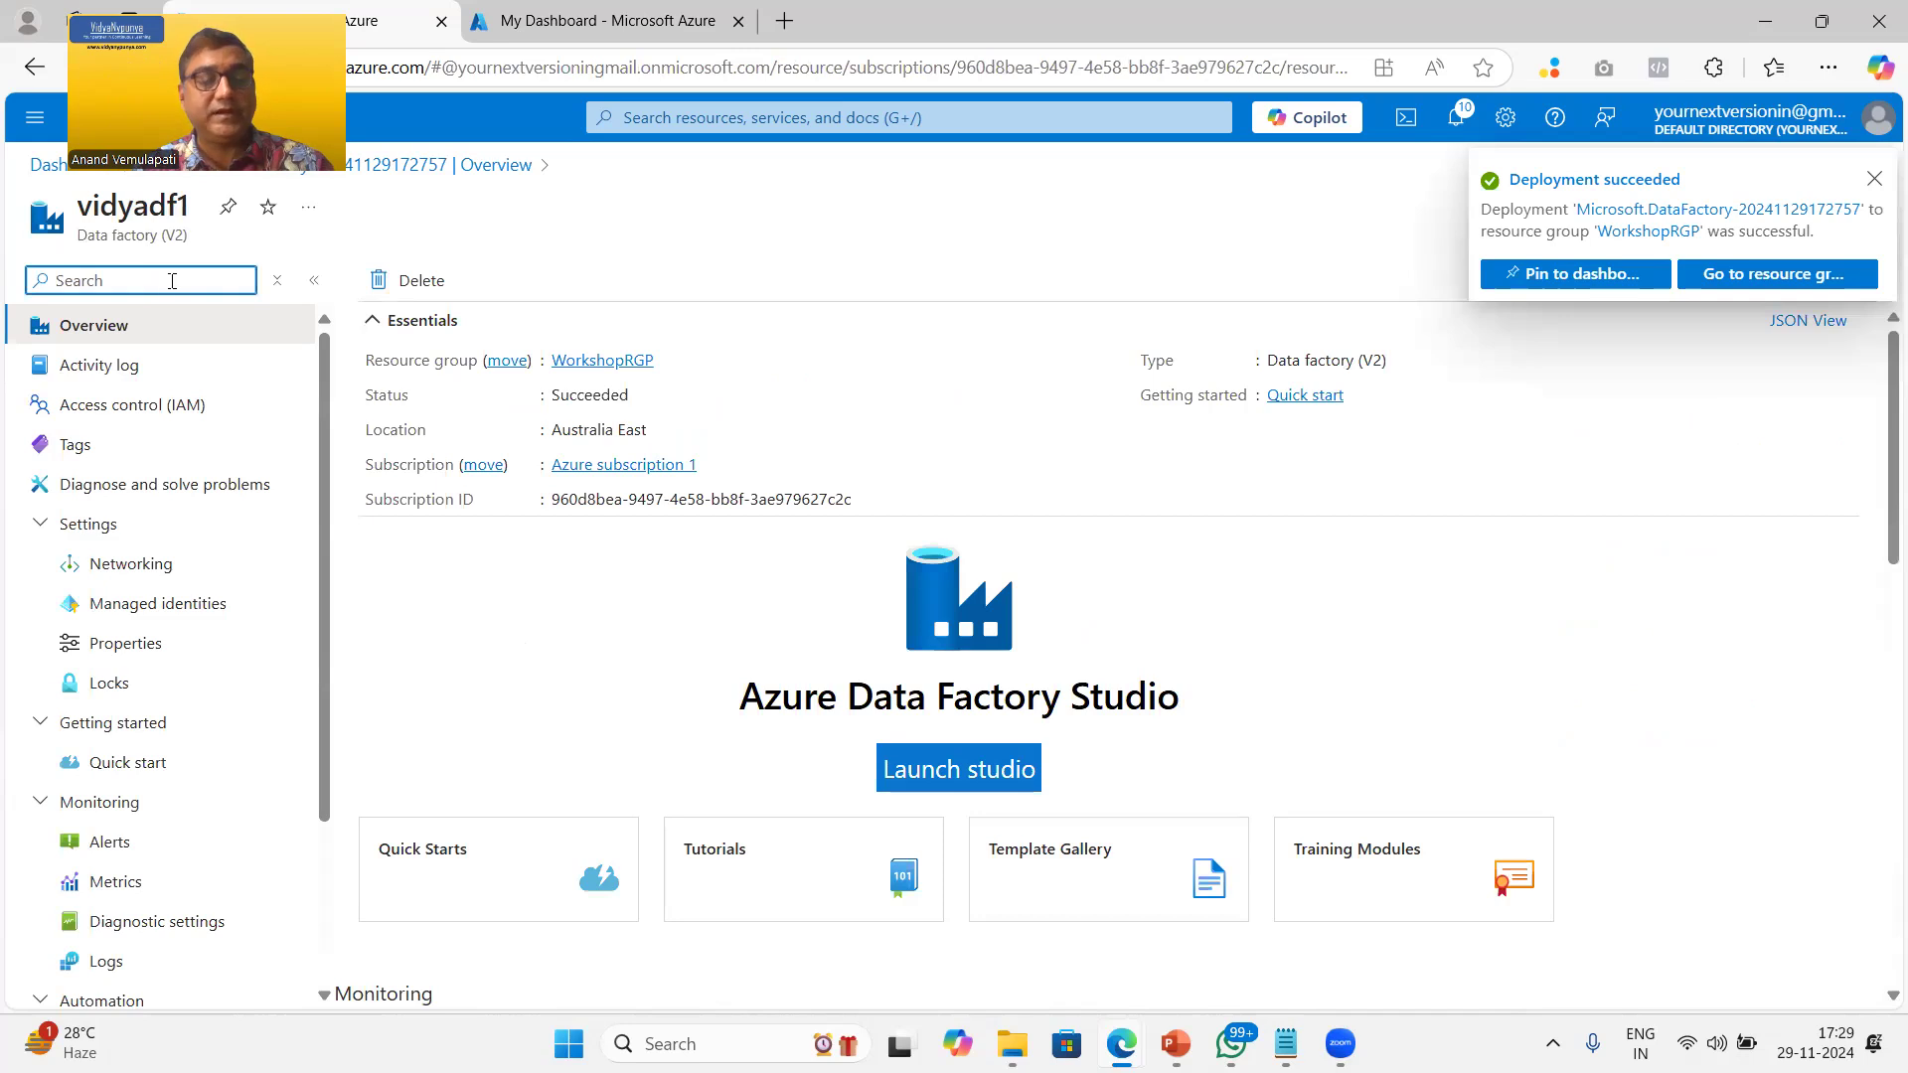
drag(40, 230, 198, 240)
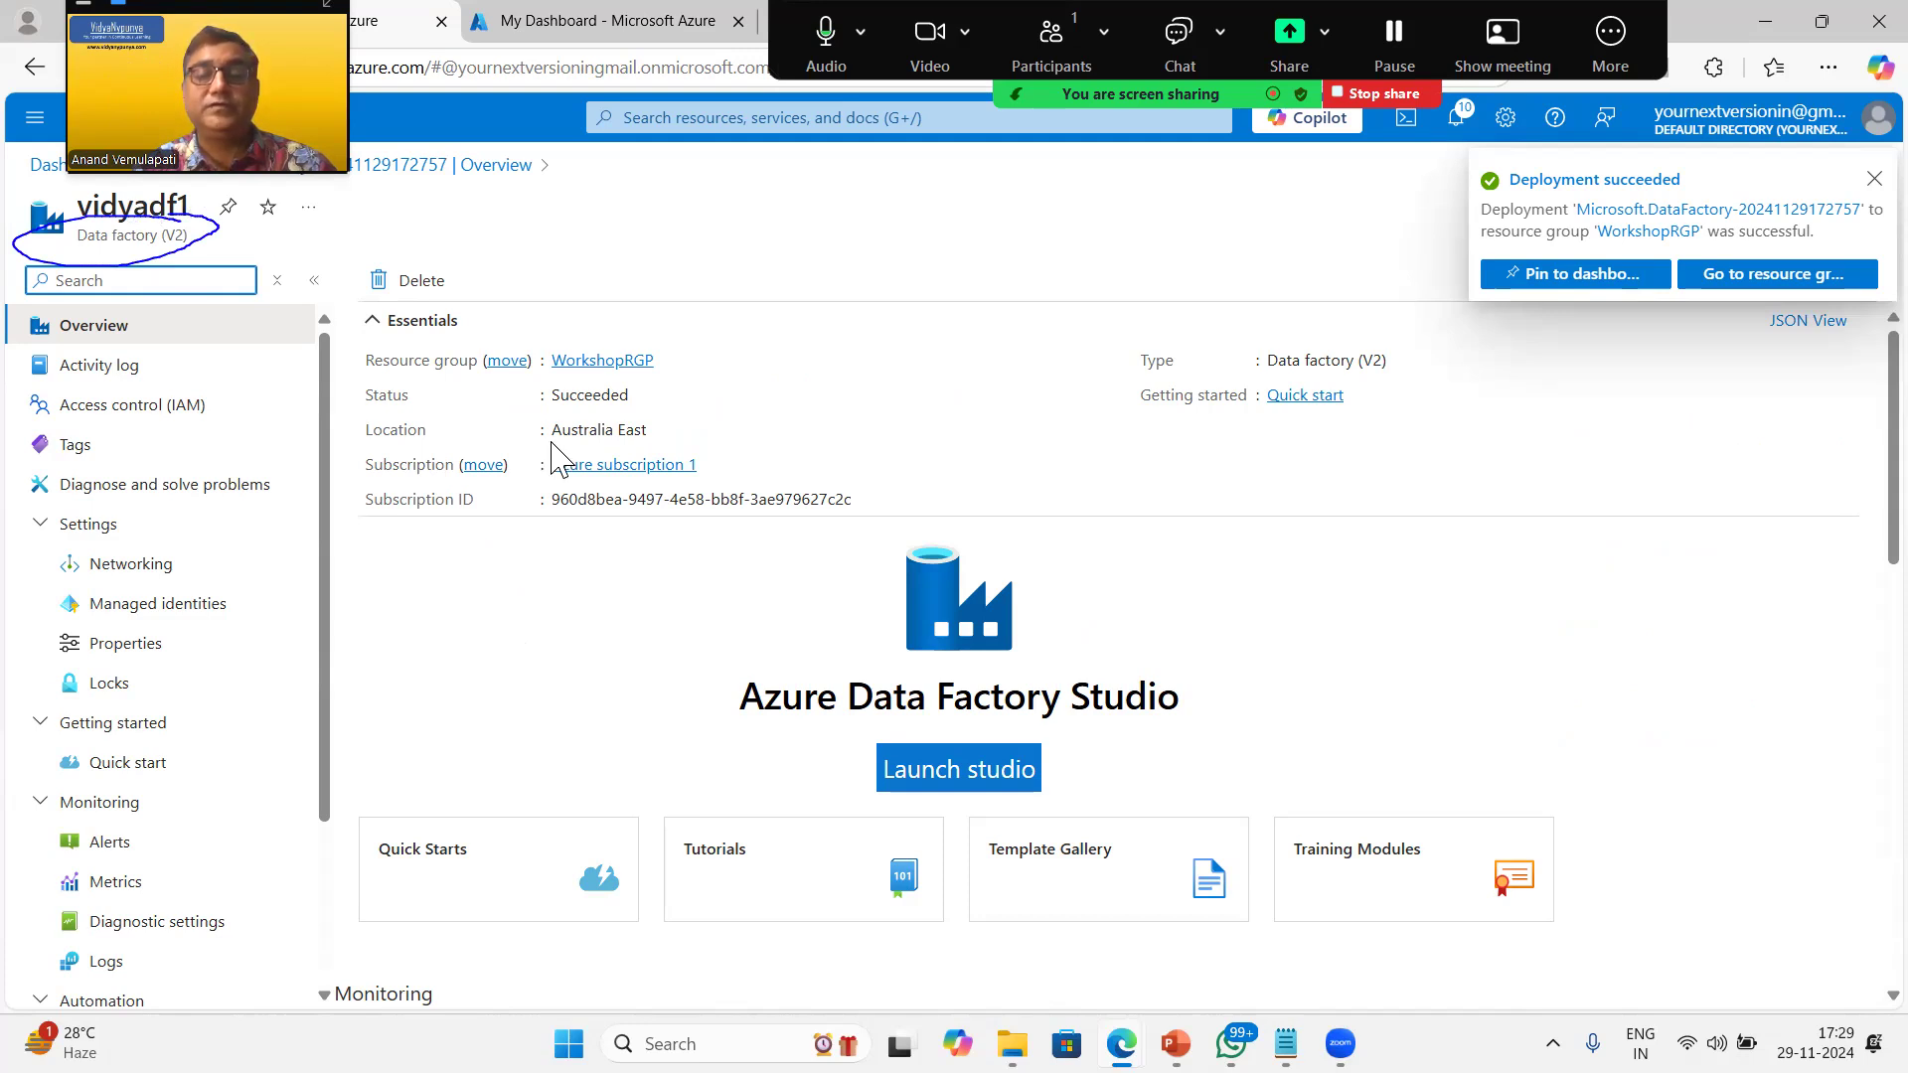
click(956, 769)
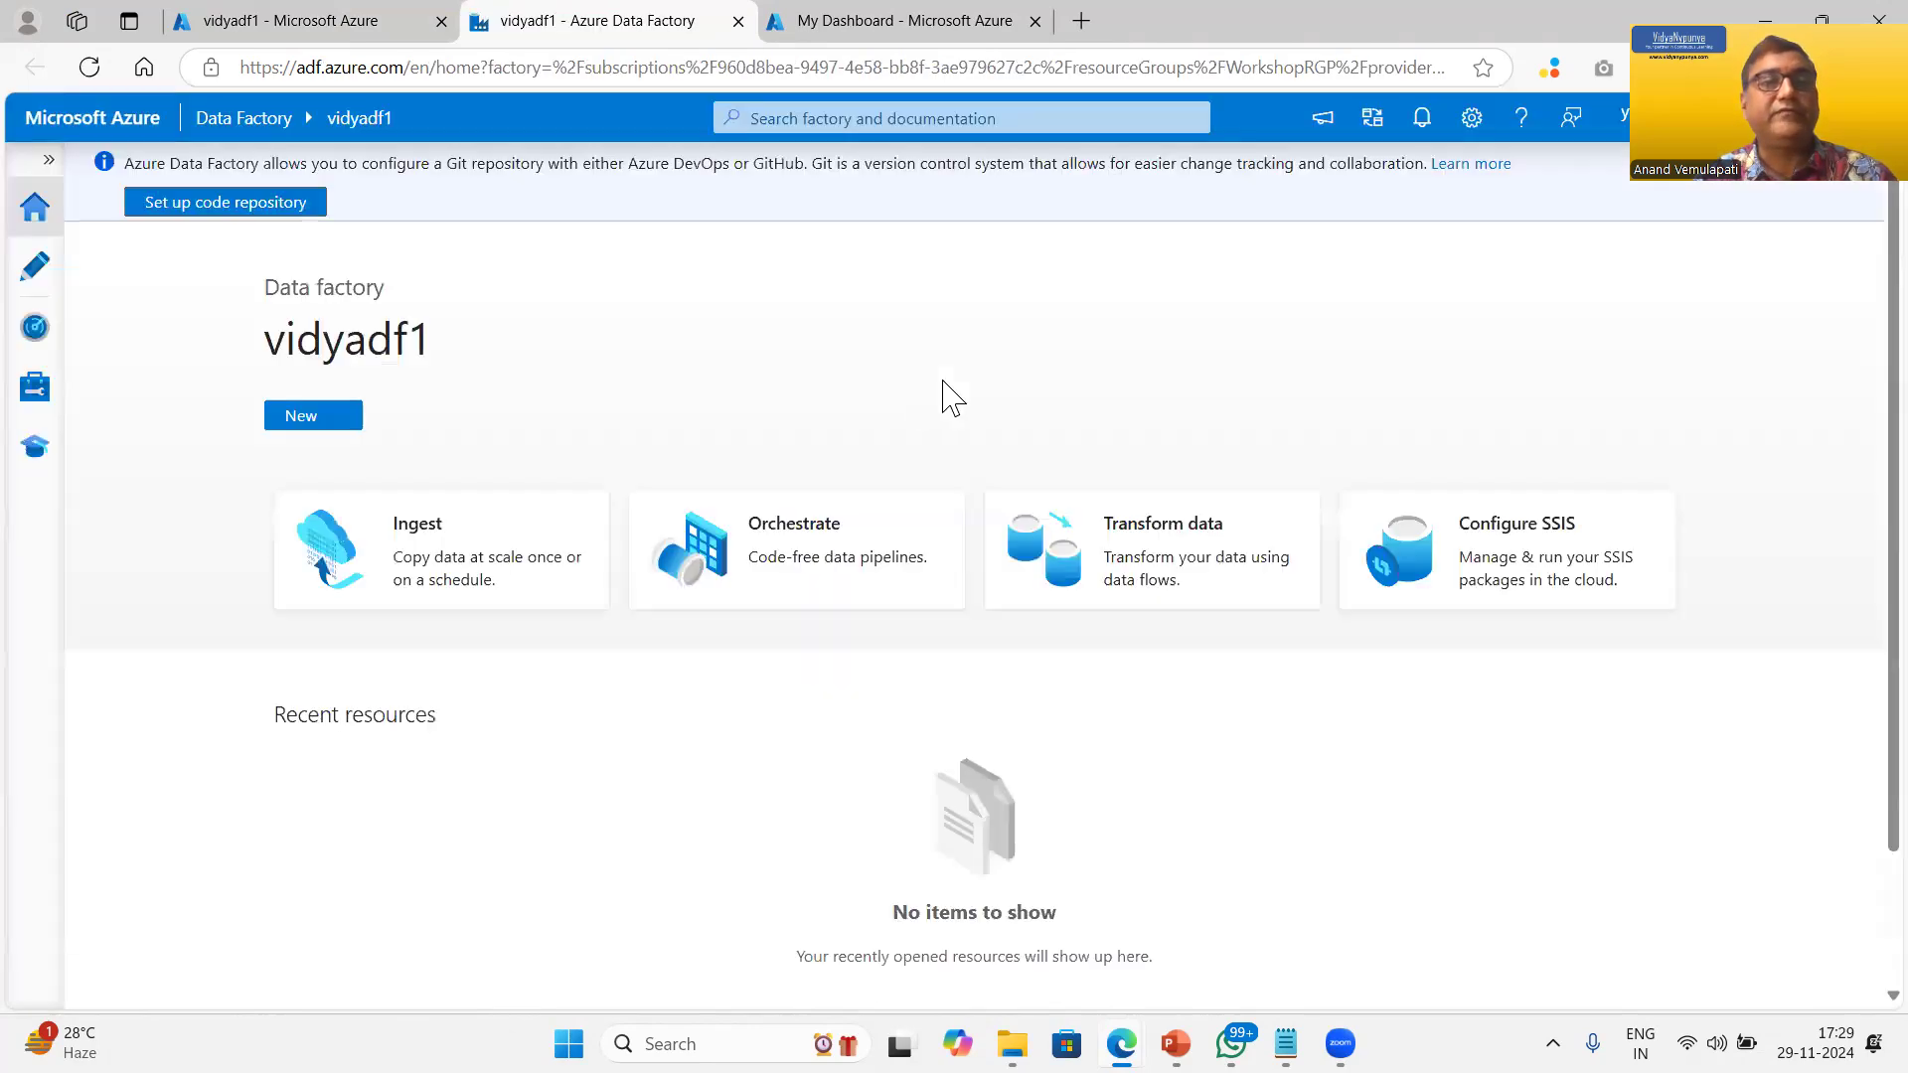
click(48, 160)
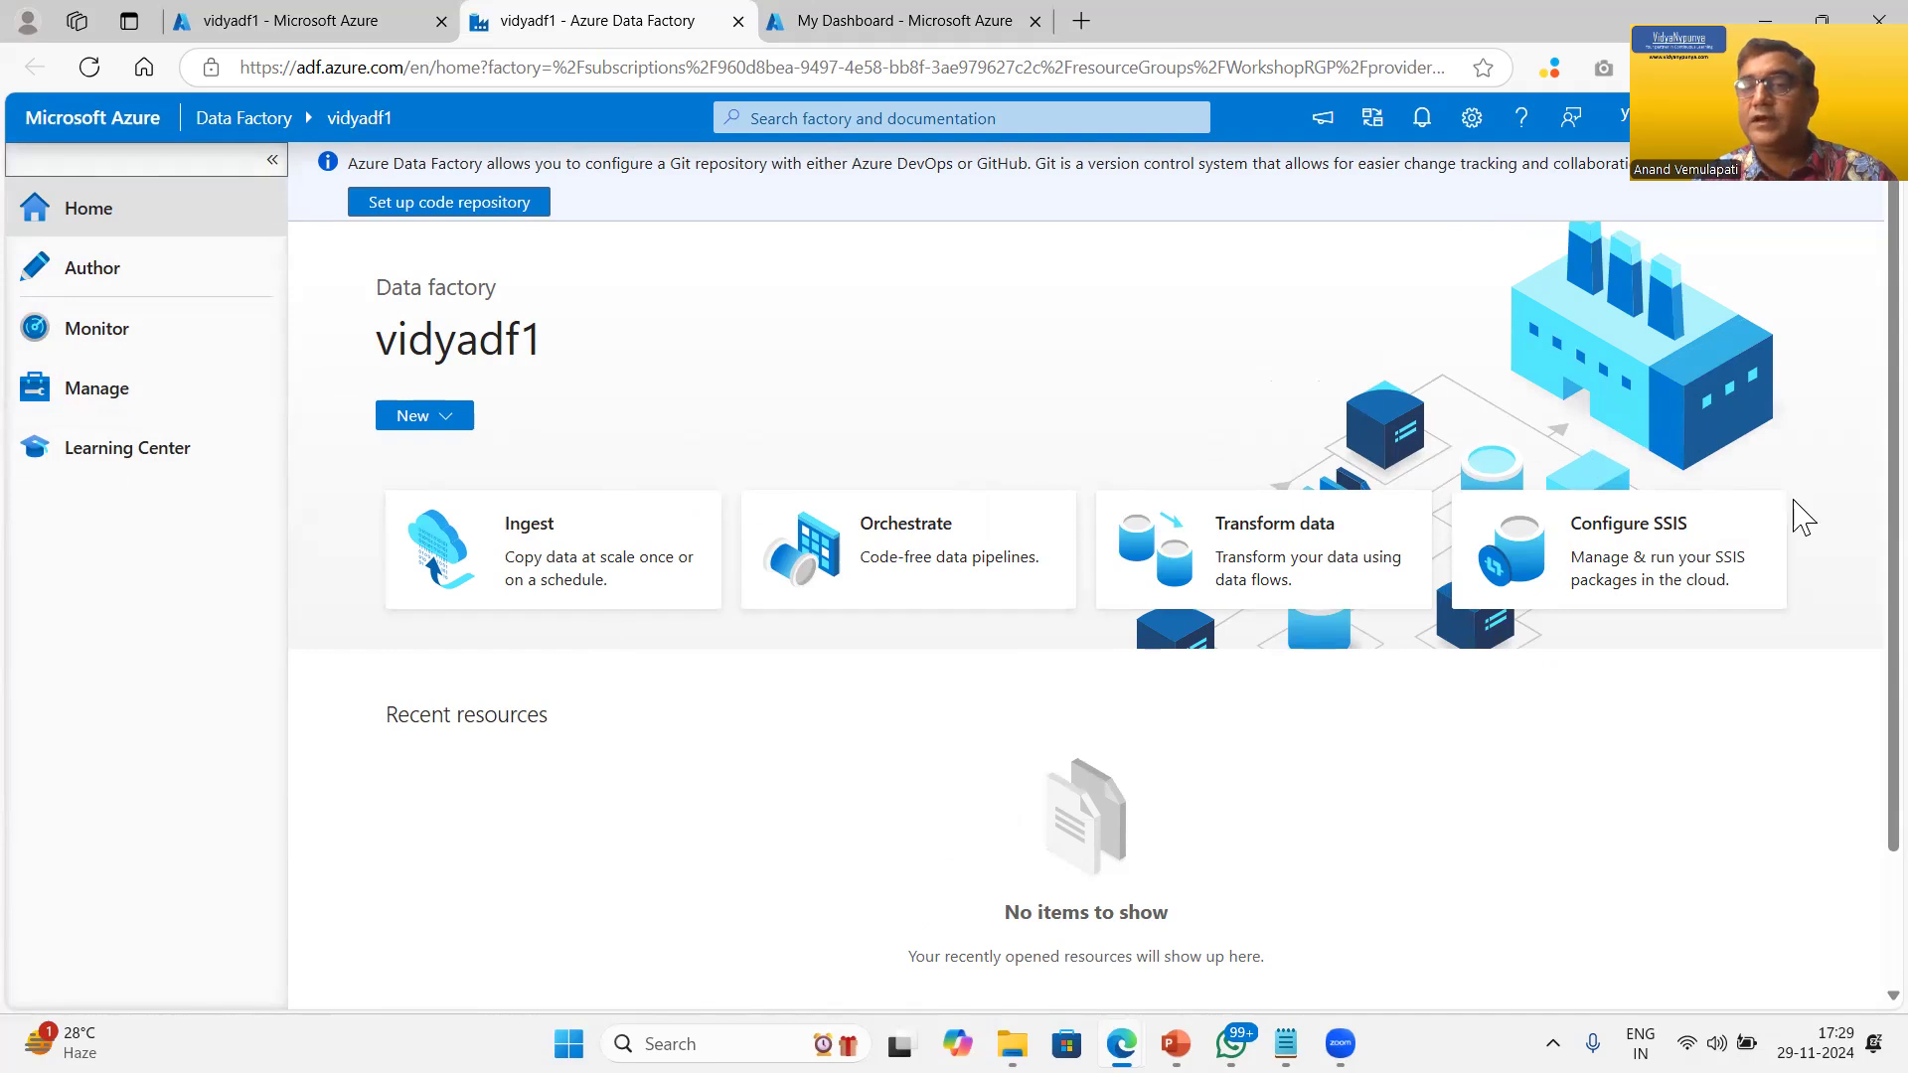
Step: Look through the Author, Monitor and Manage areas of the data factory, ending back in Author
click(96, 281)
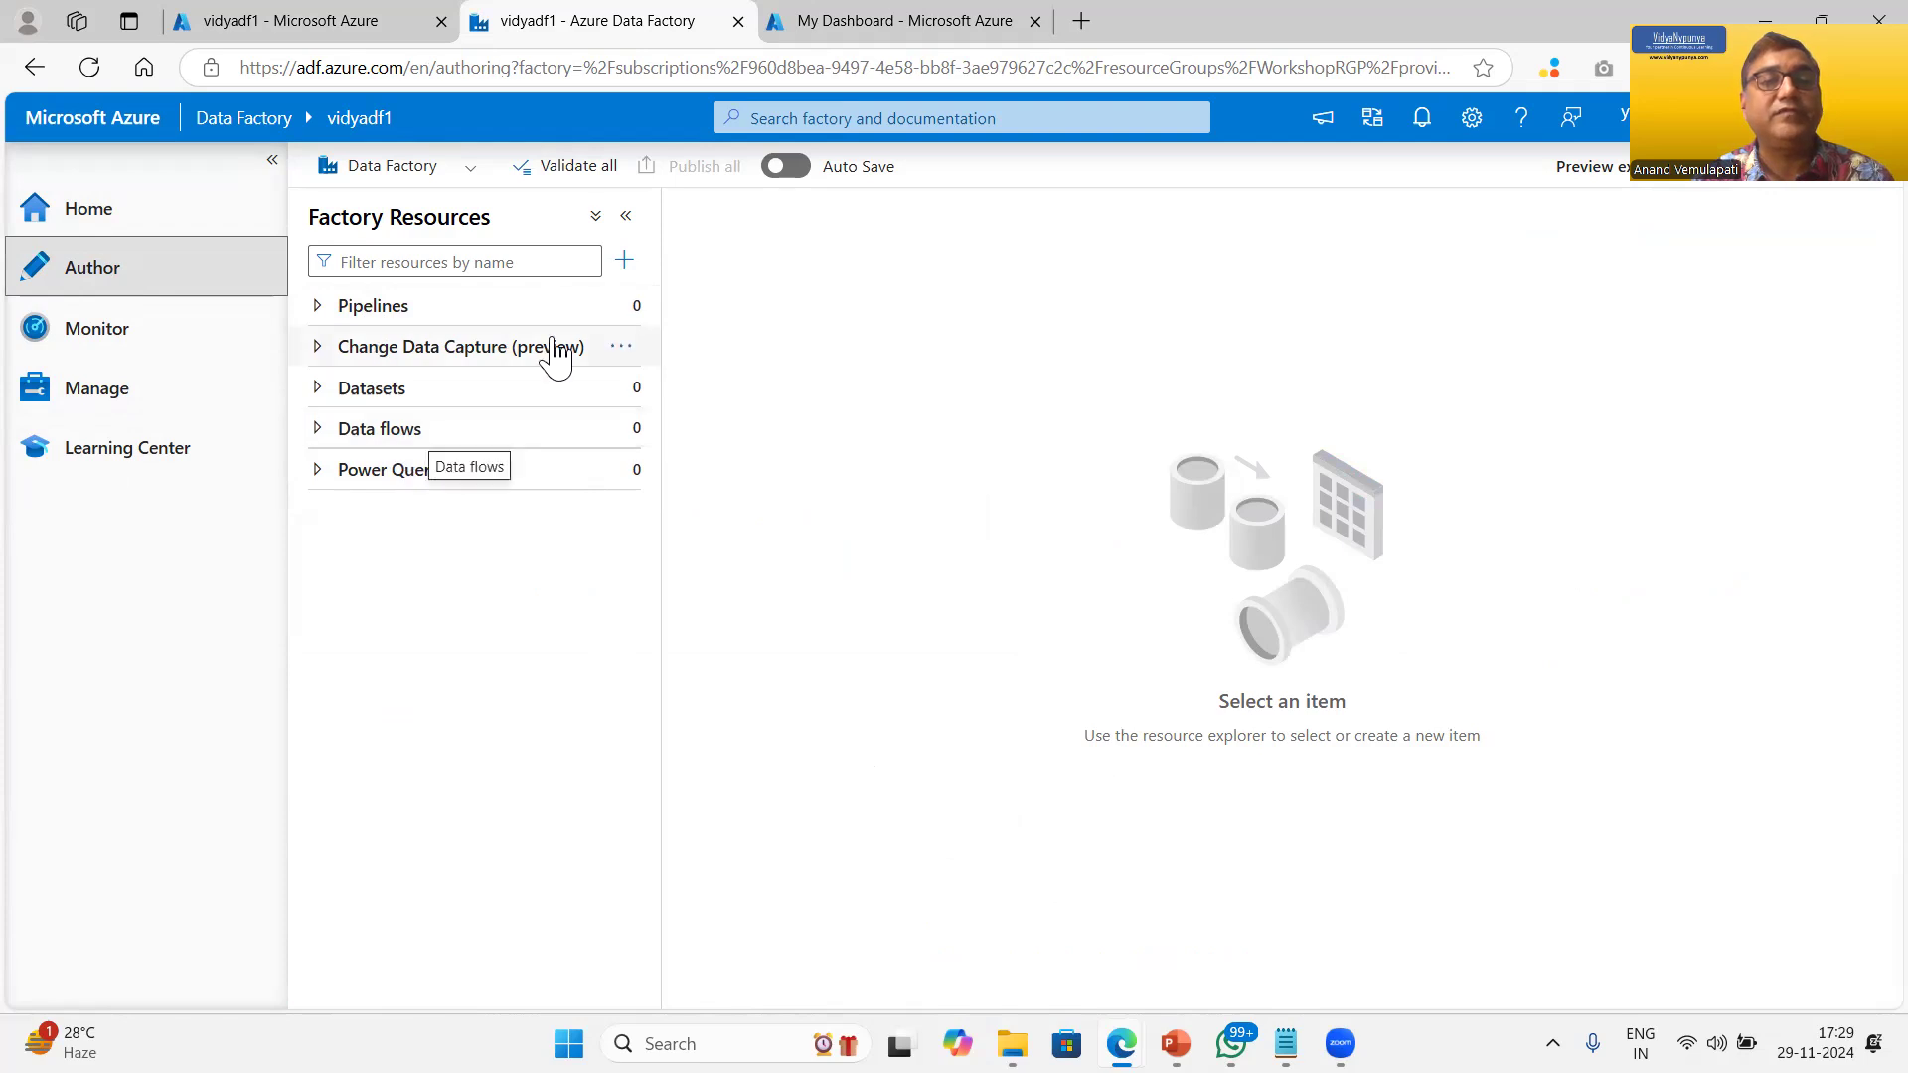
click(96, 340)
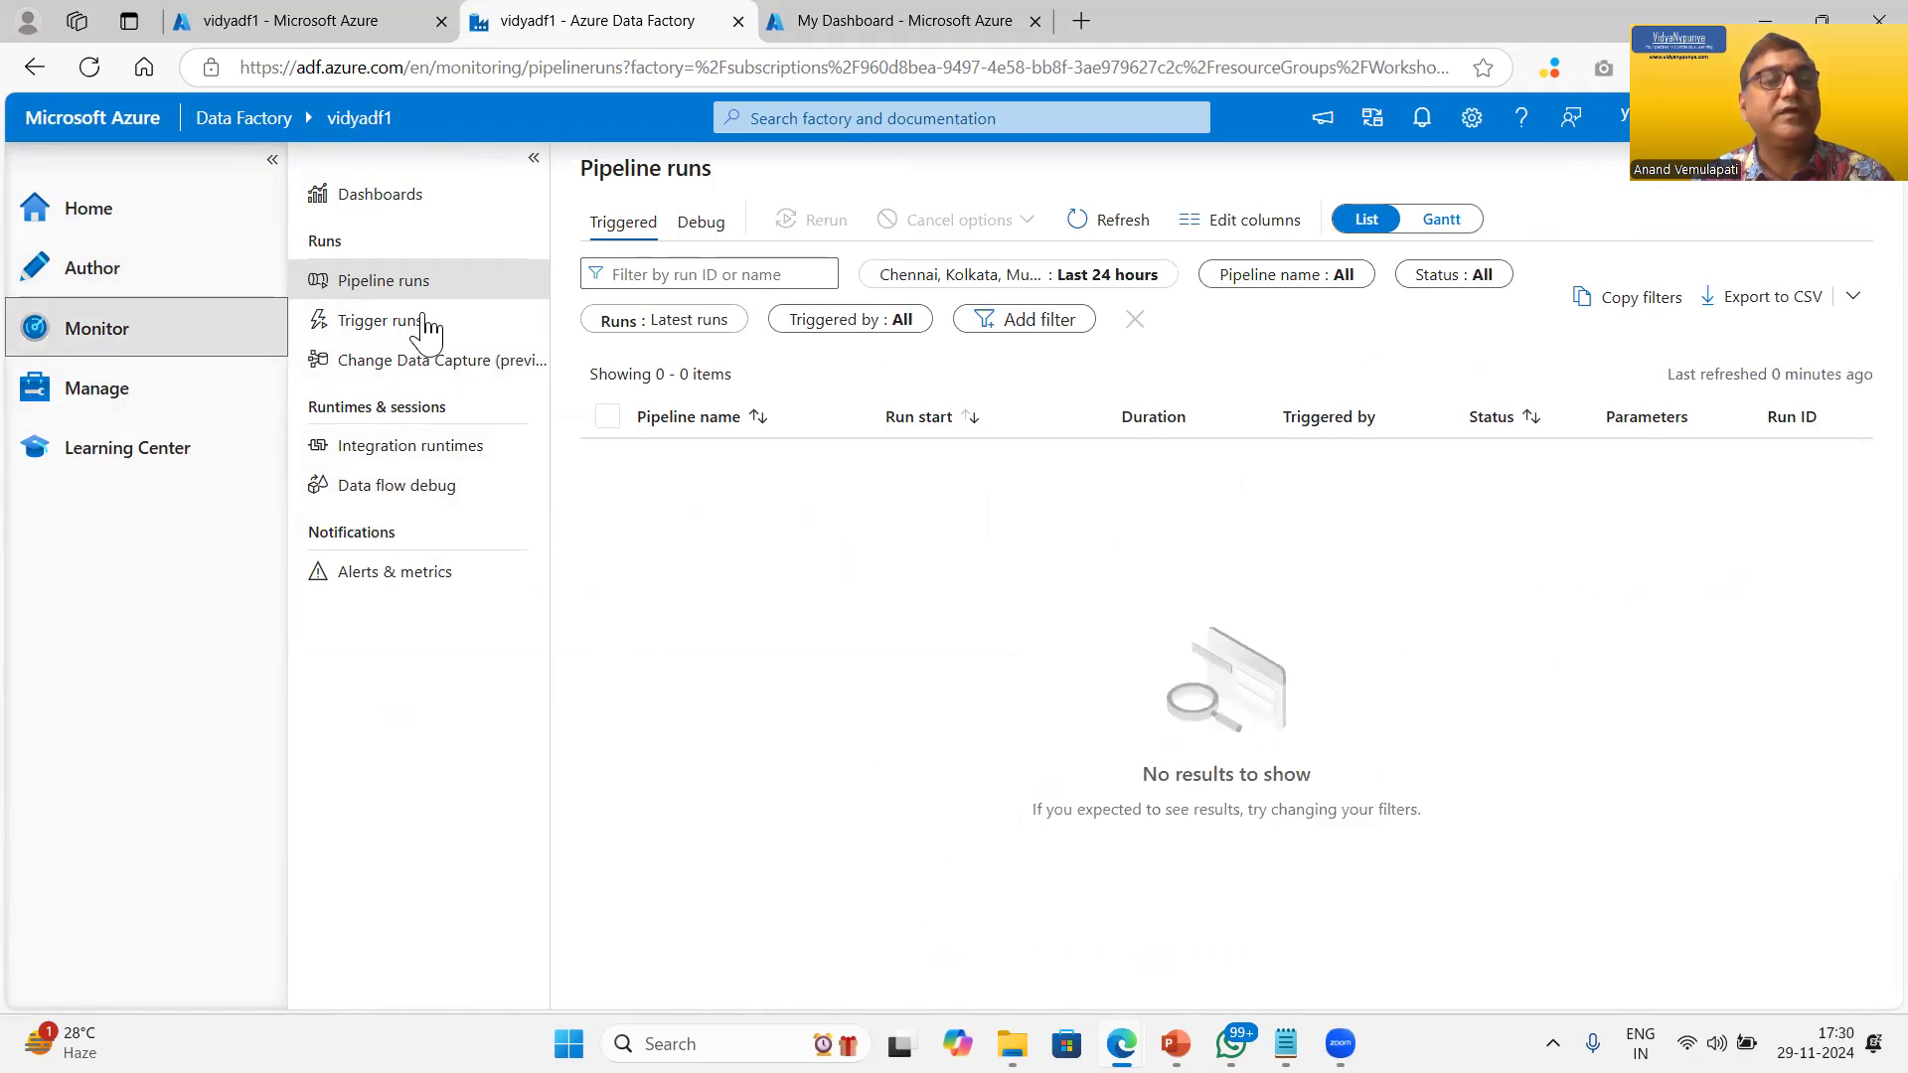
click(100, 403)
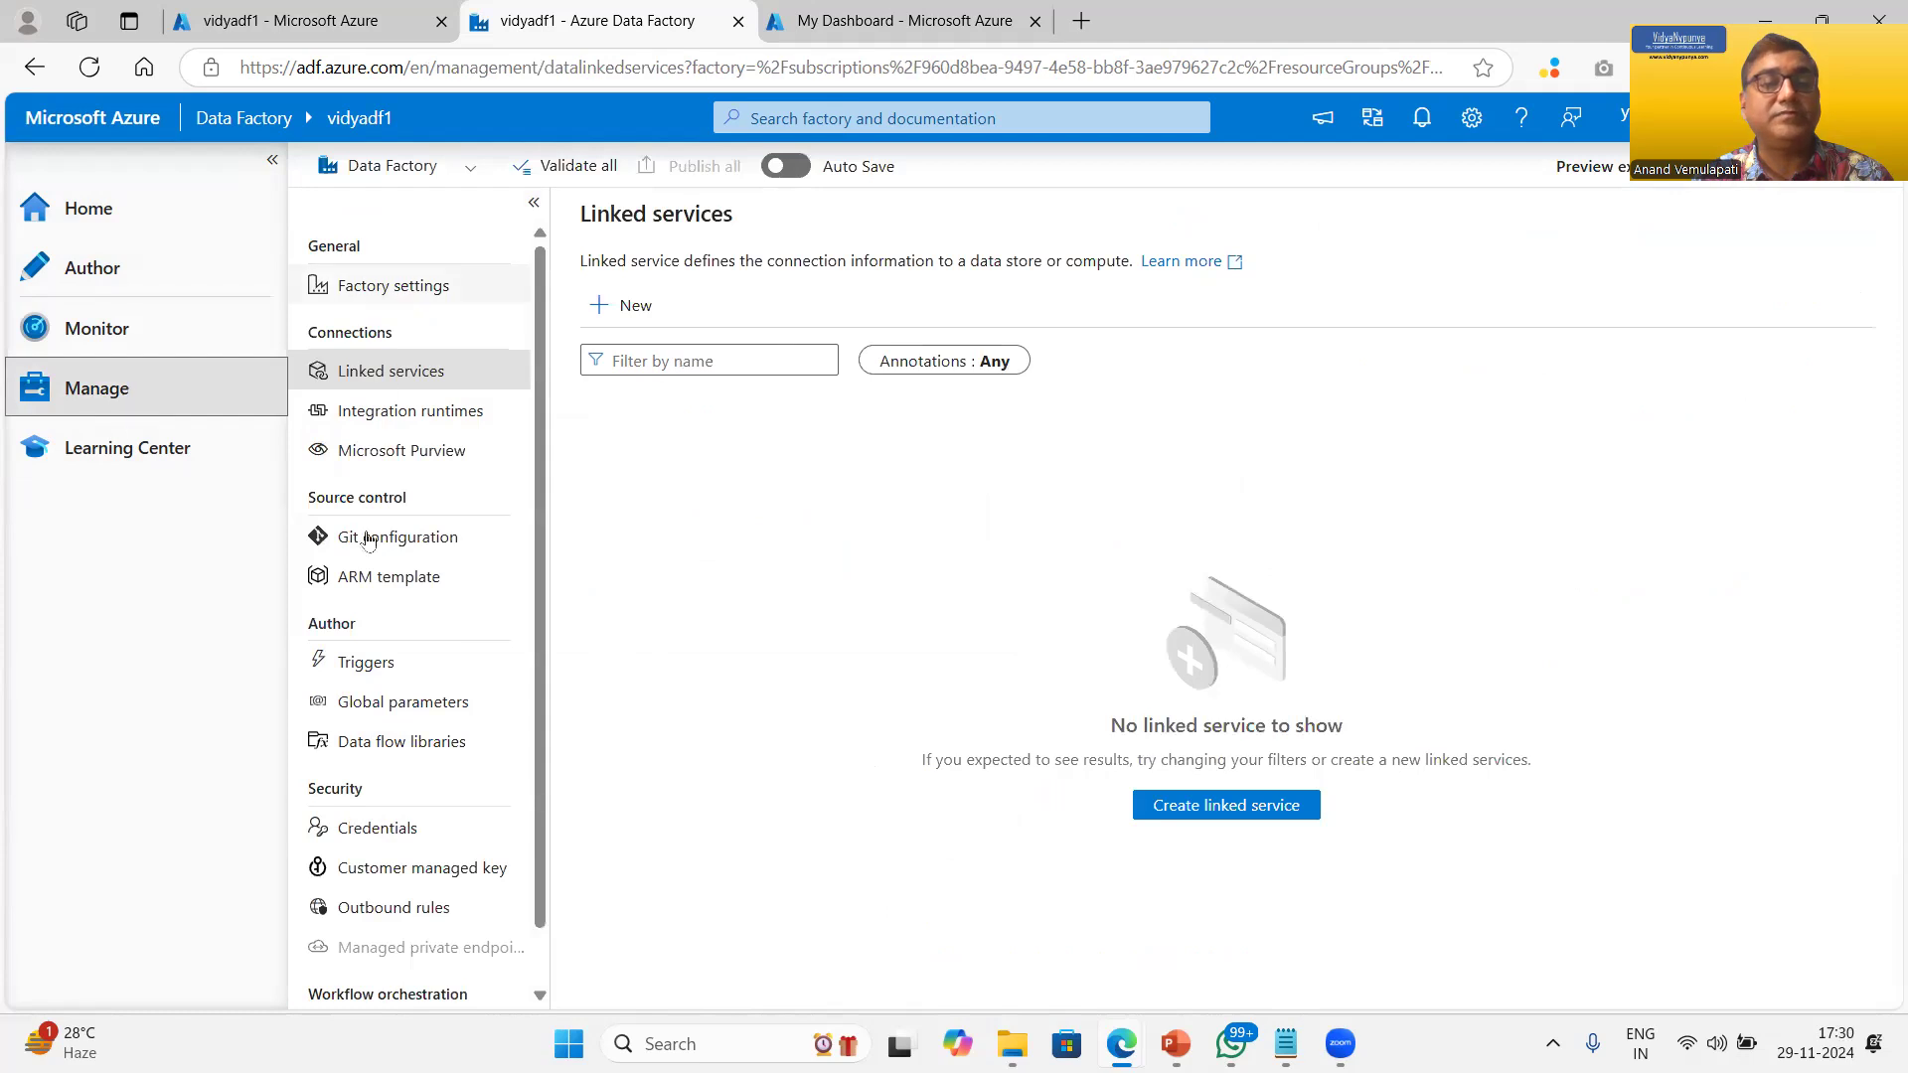
click(99, 270)
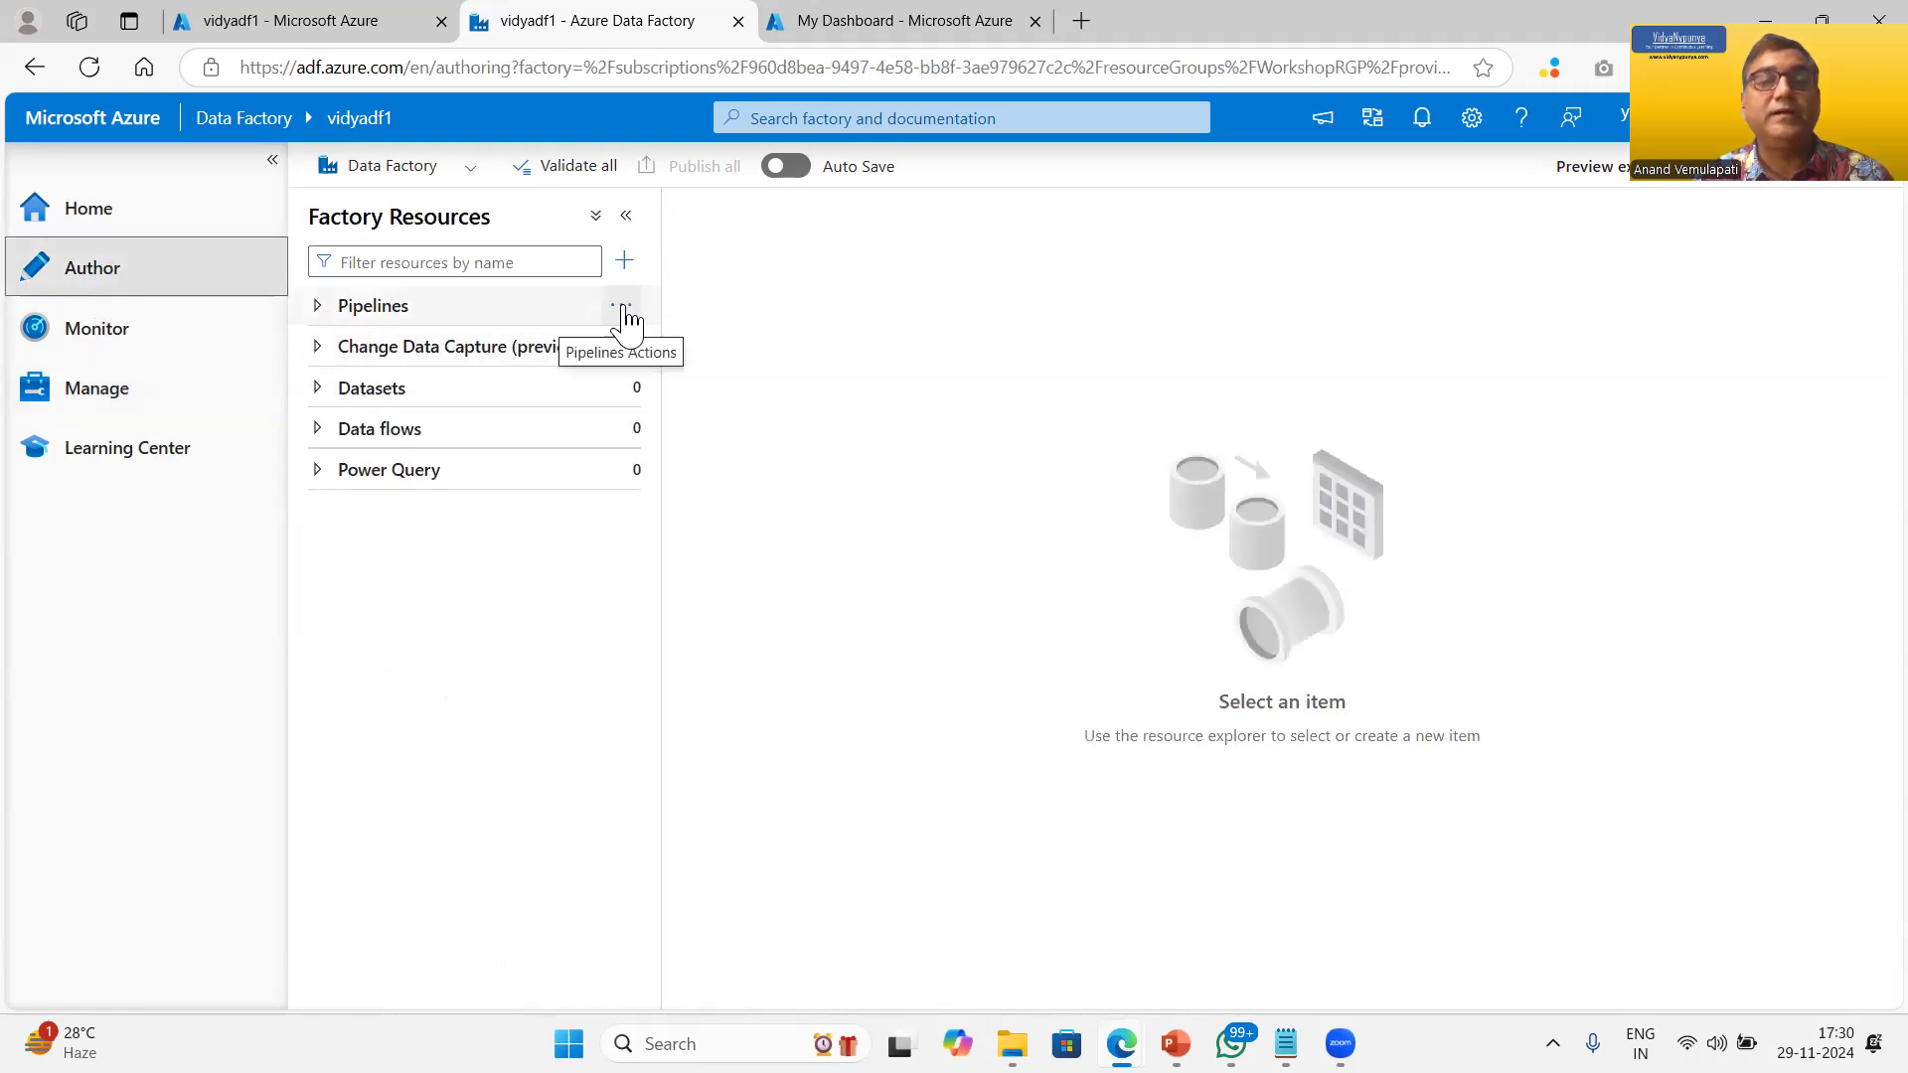
Step: Create a new blank pipeline in the factory resources and collapse the studio's navigation pane
click(624, 311)
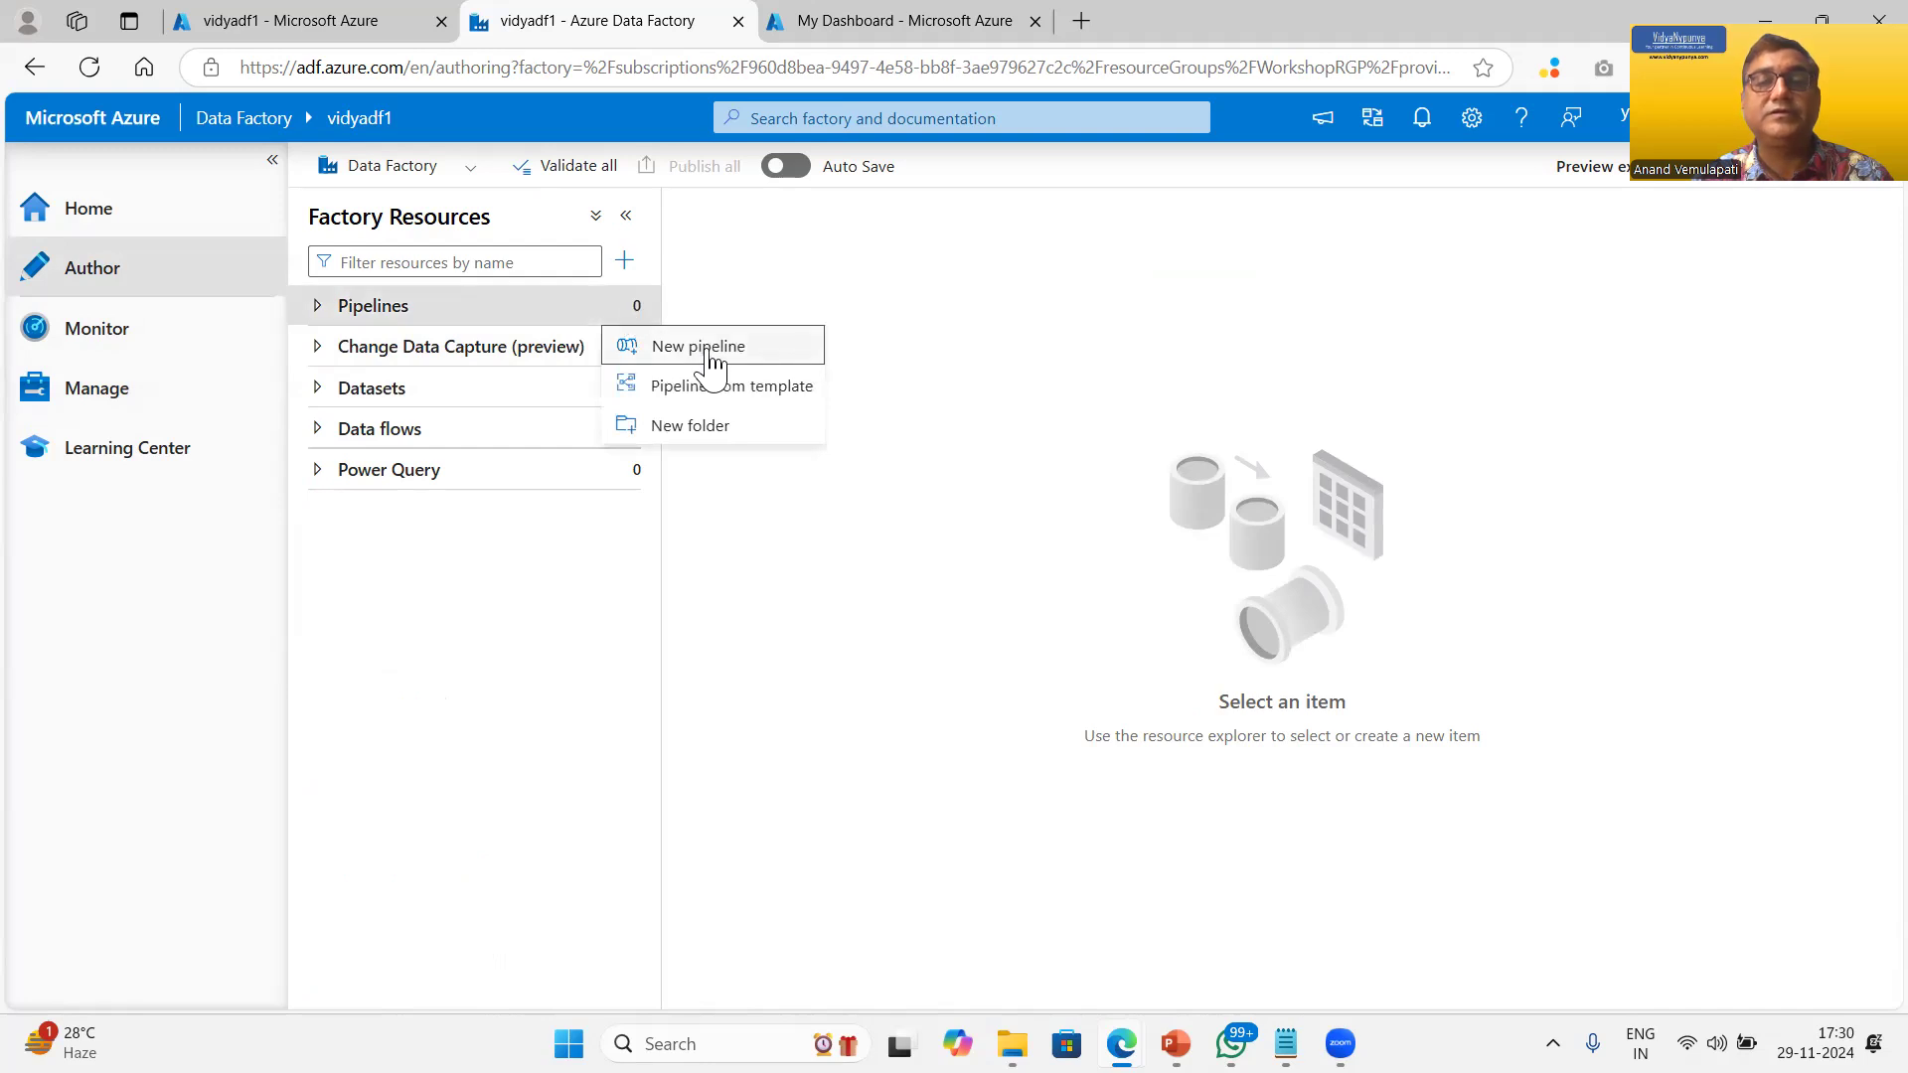
click(624, 261)
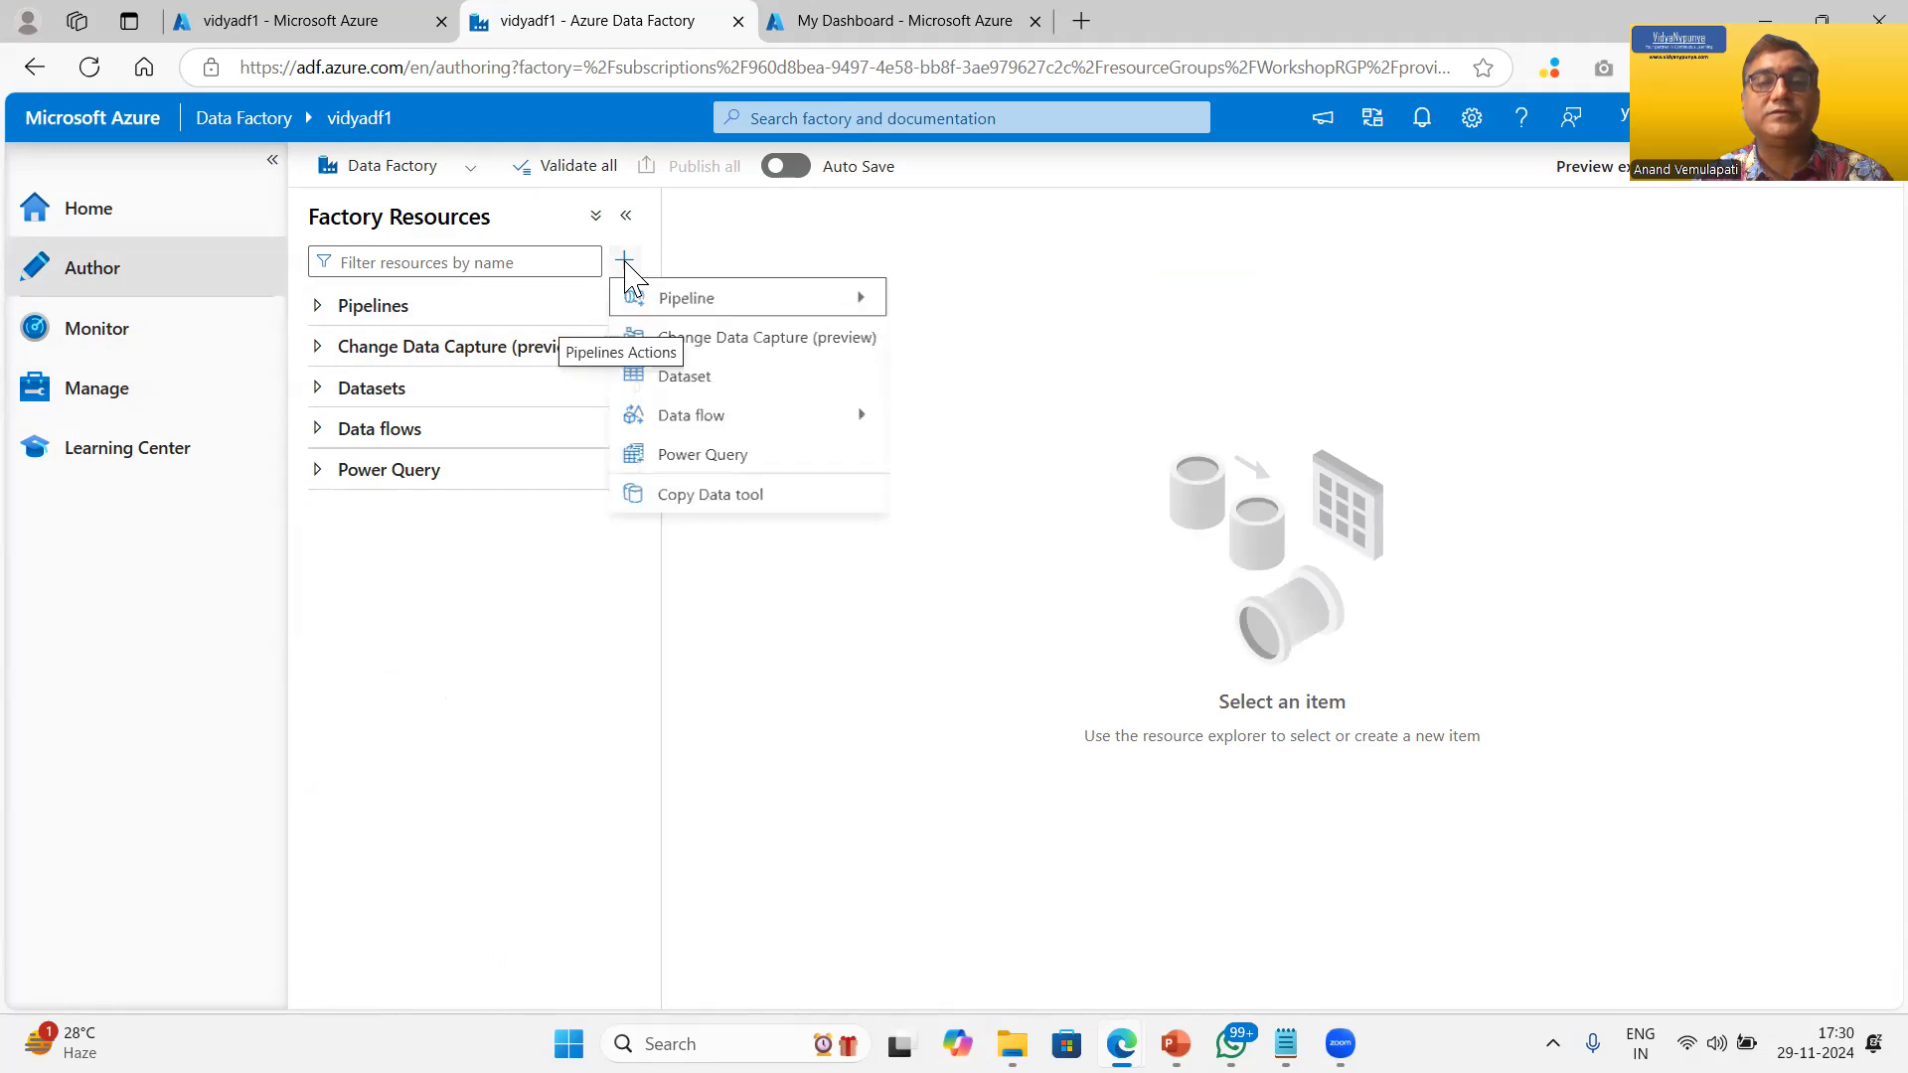
mouse_move(725, 298)
click(979, 303)
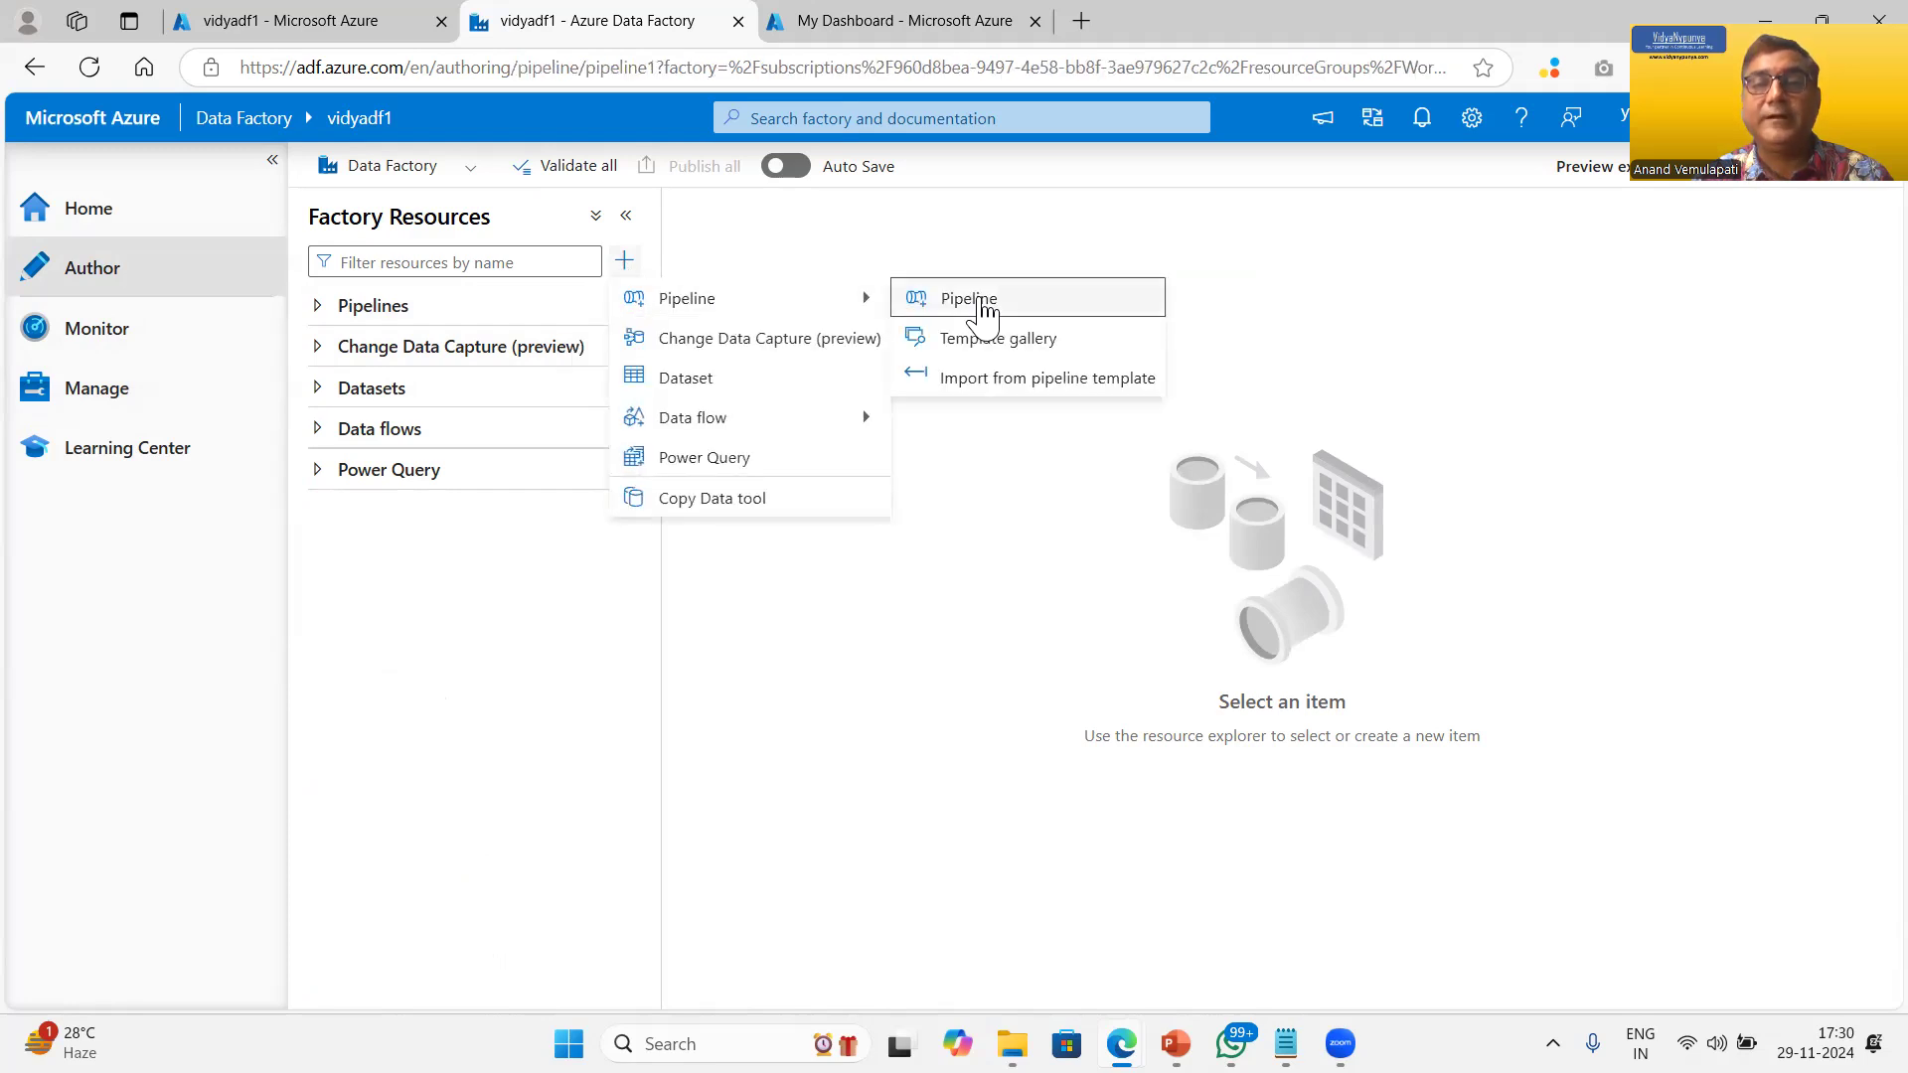
click(277, 166)
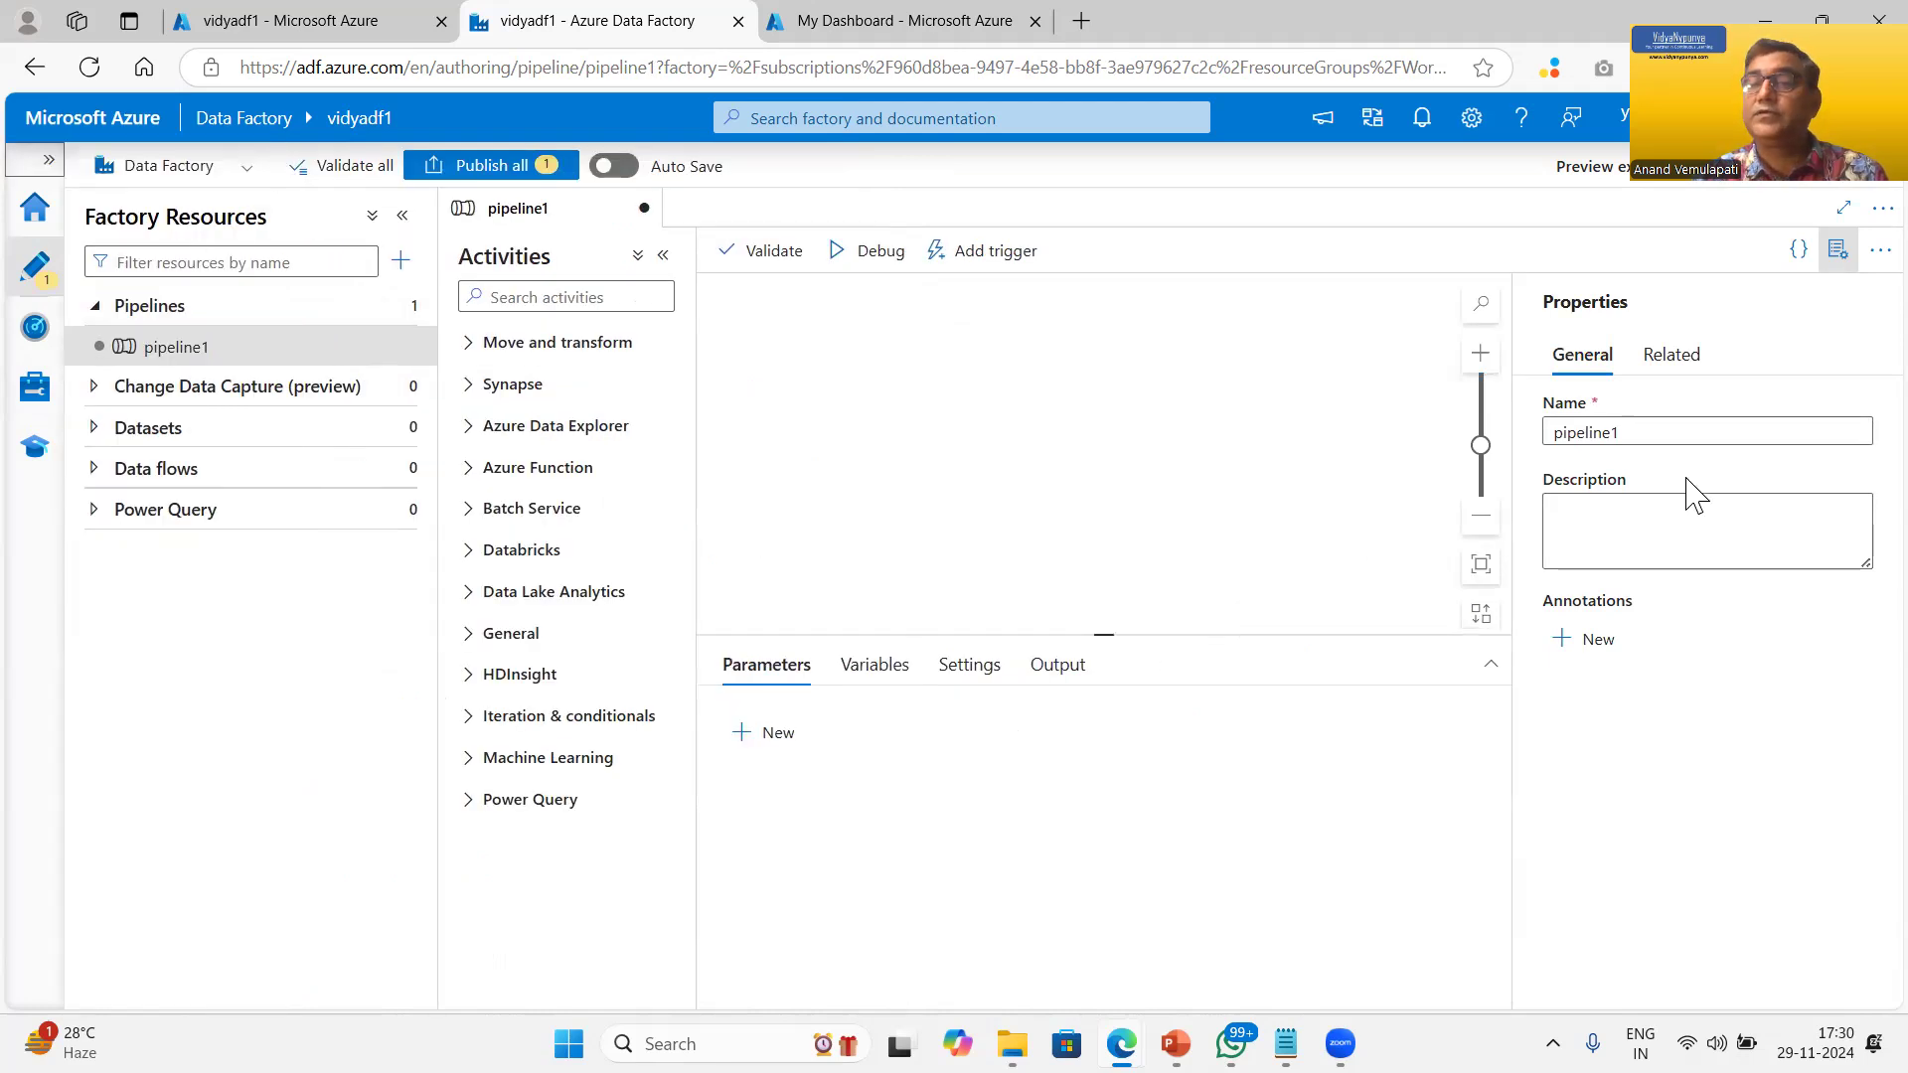
Step: Rename the new pipeline as mergefilesPL in its properties
drag(1661, 432, 1505, 447)
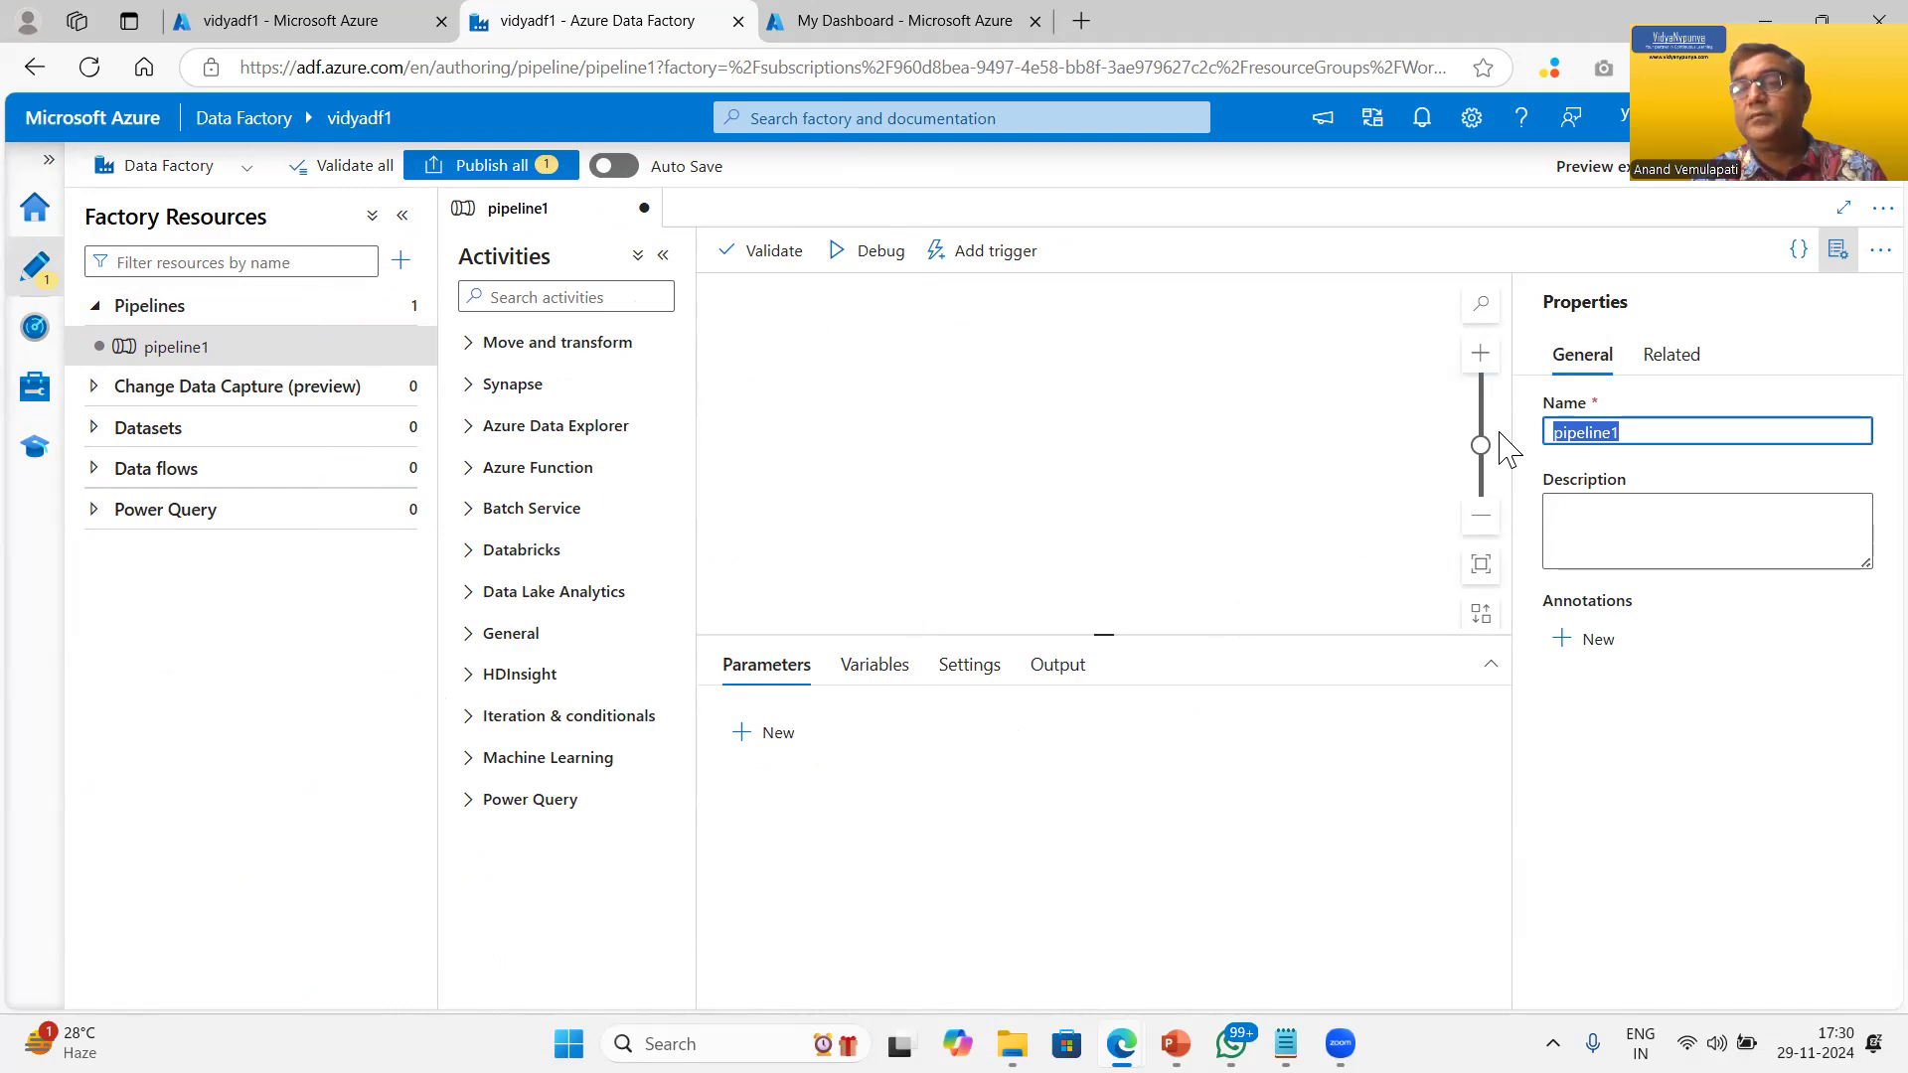
text(merg)
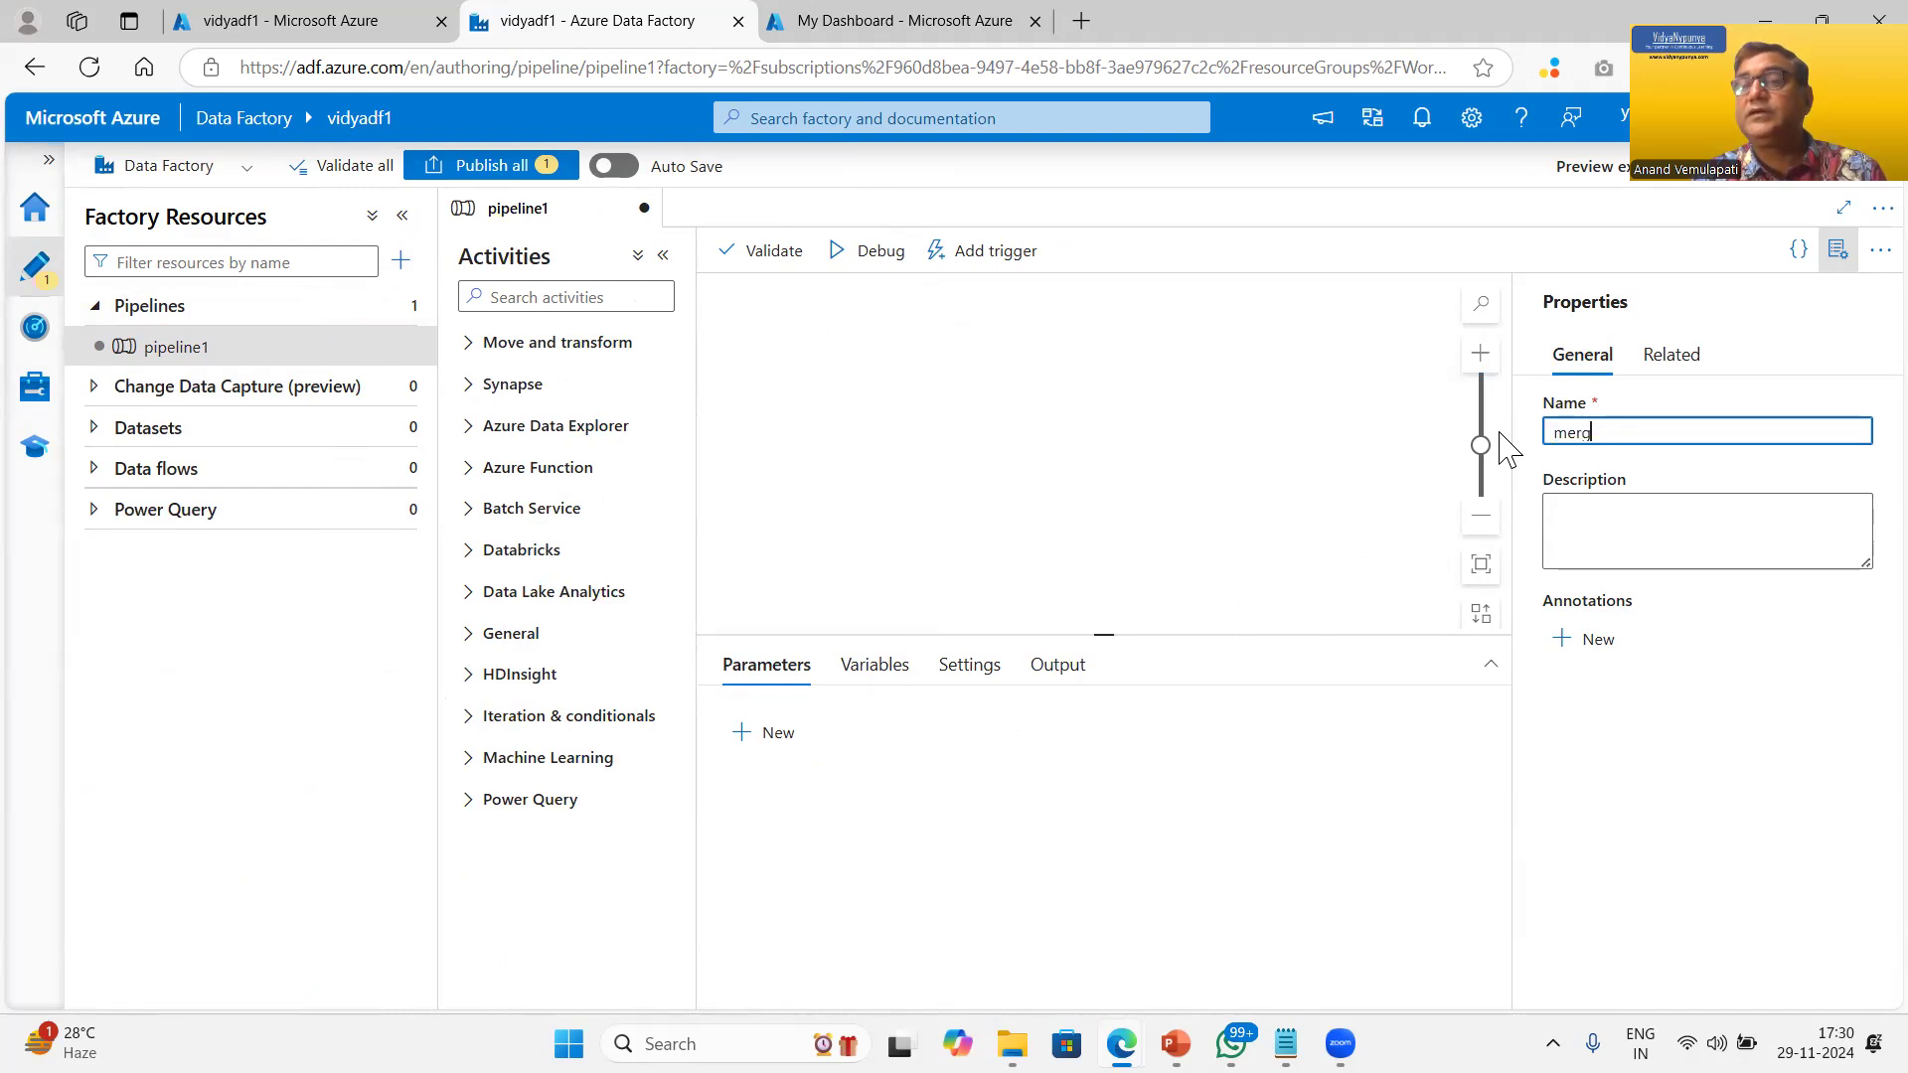
text(efiles)
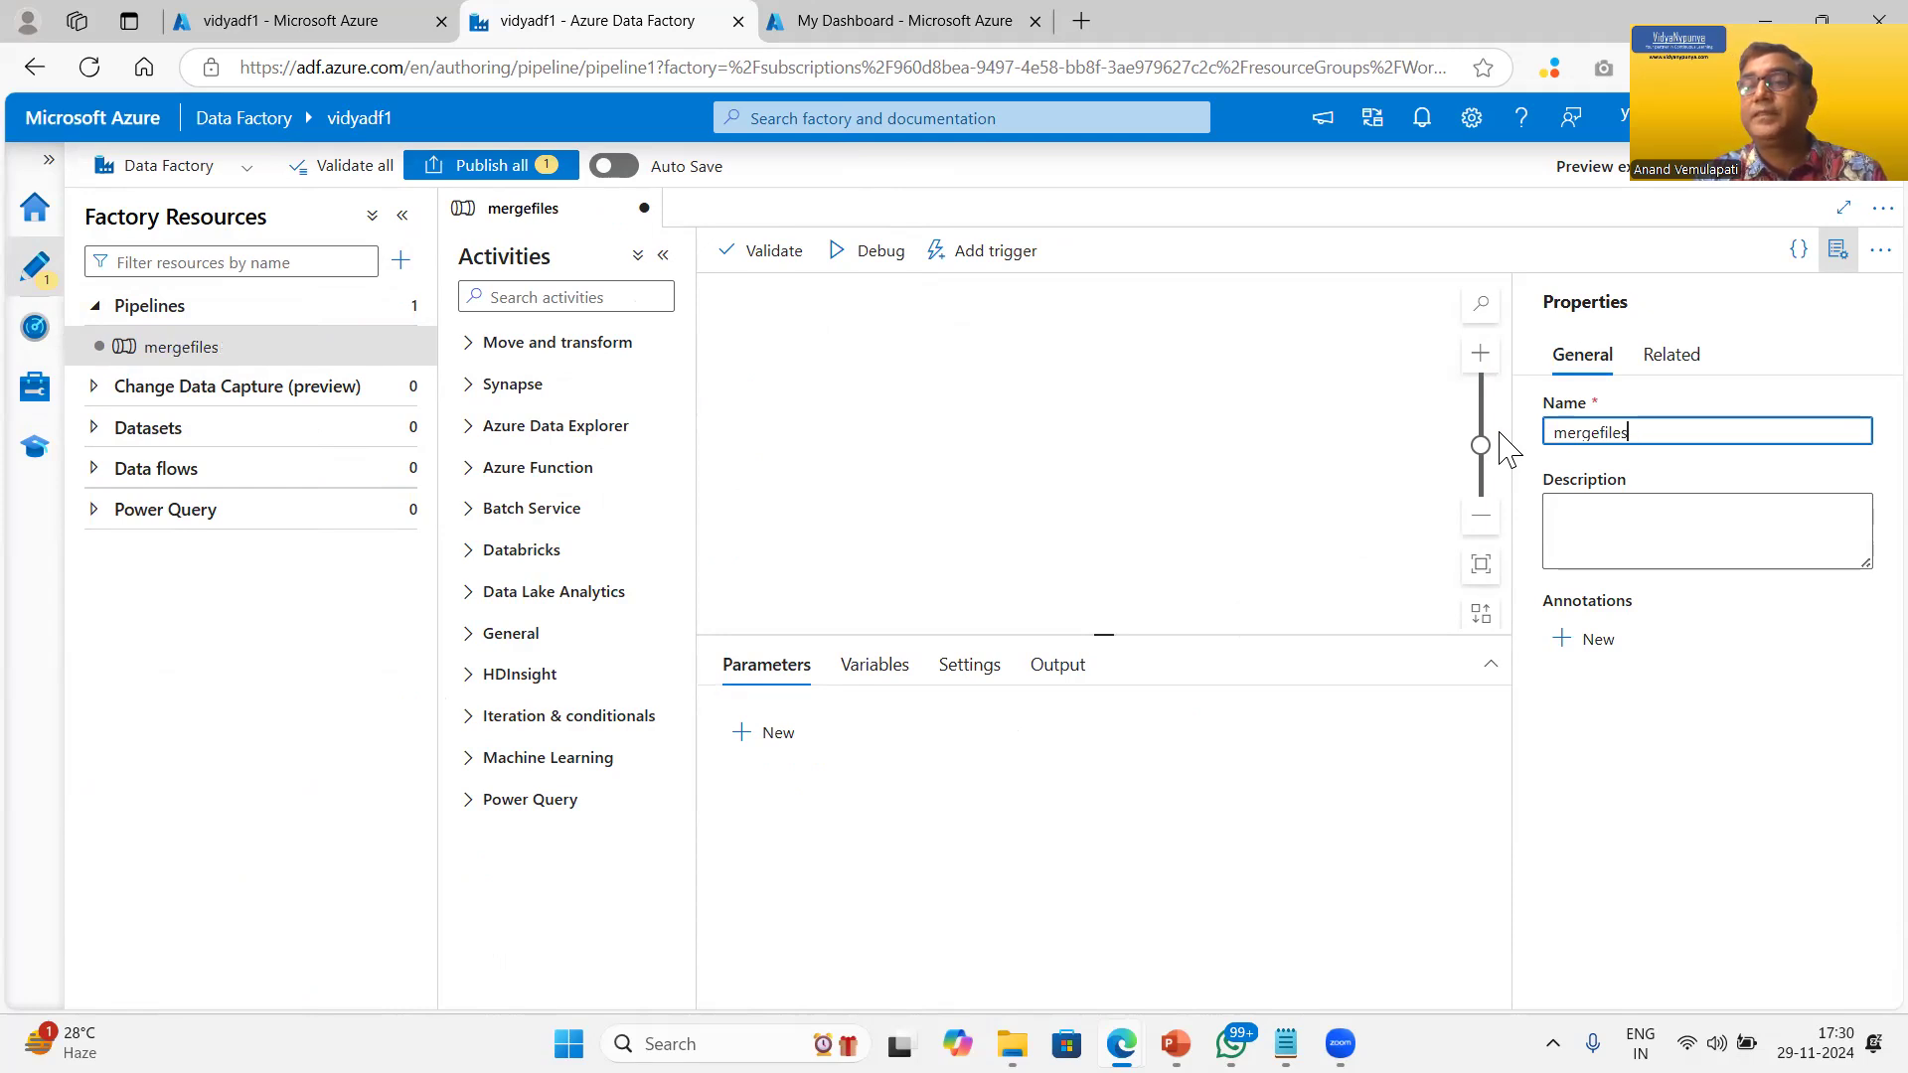
text(PLPL)
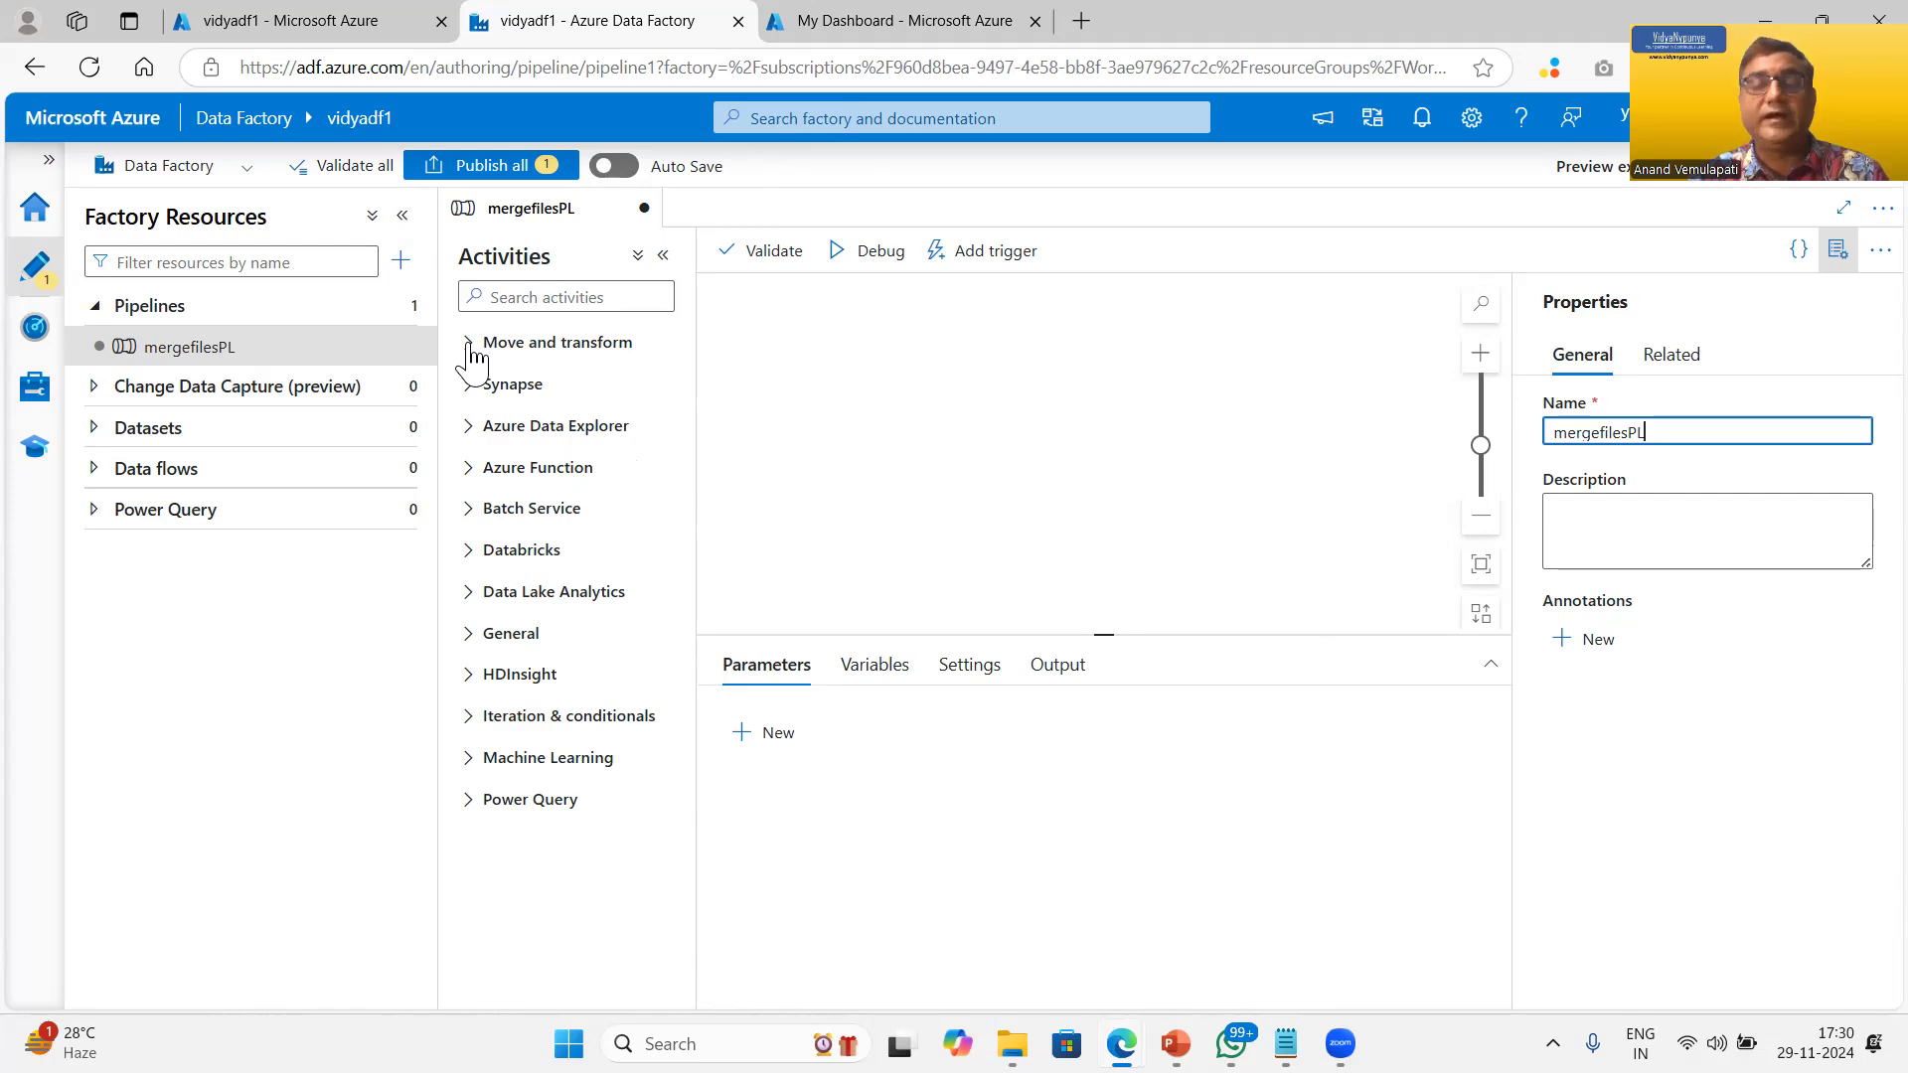
Step: Examine the activities offered in the pipeline's activity categories, including Move and transform, Synapse, Azure Function, Batch Service, Databricks and General
click(492, 349)
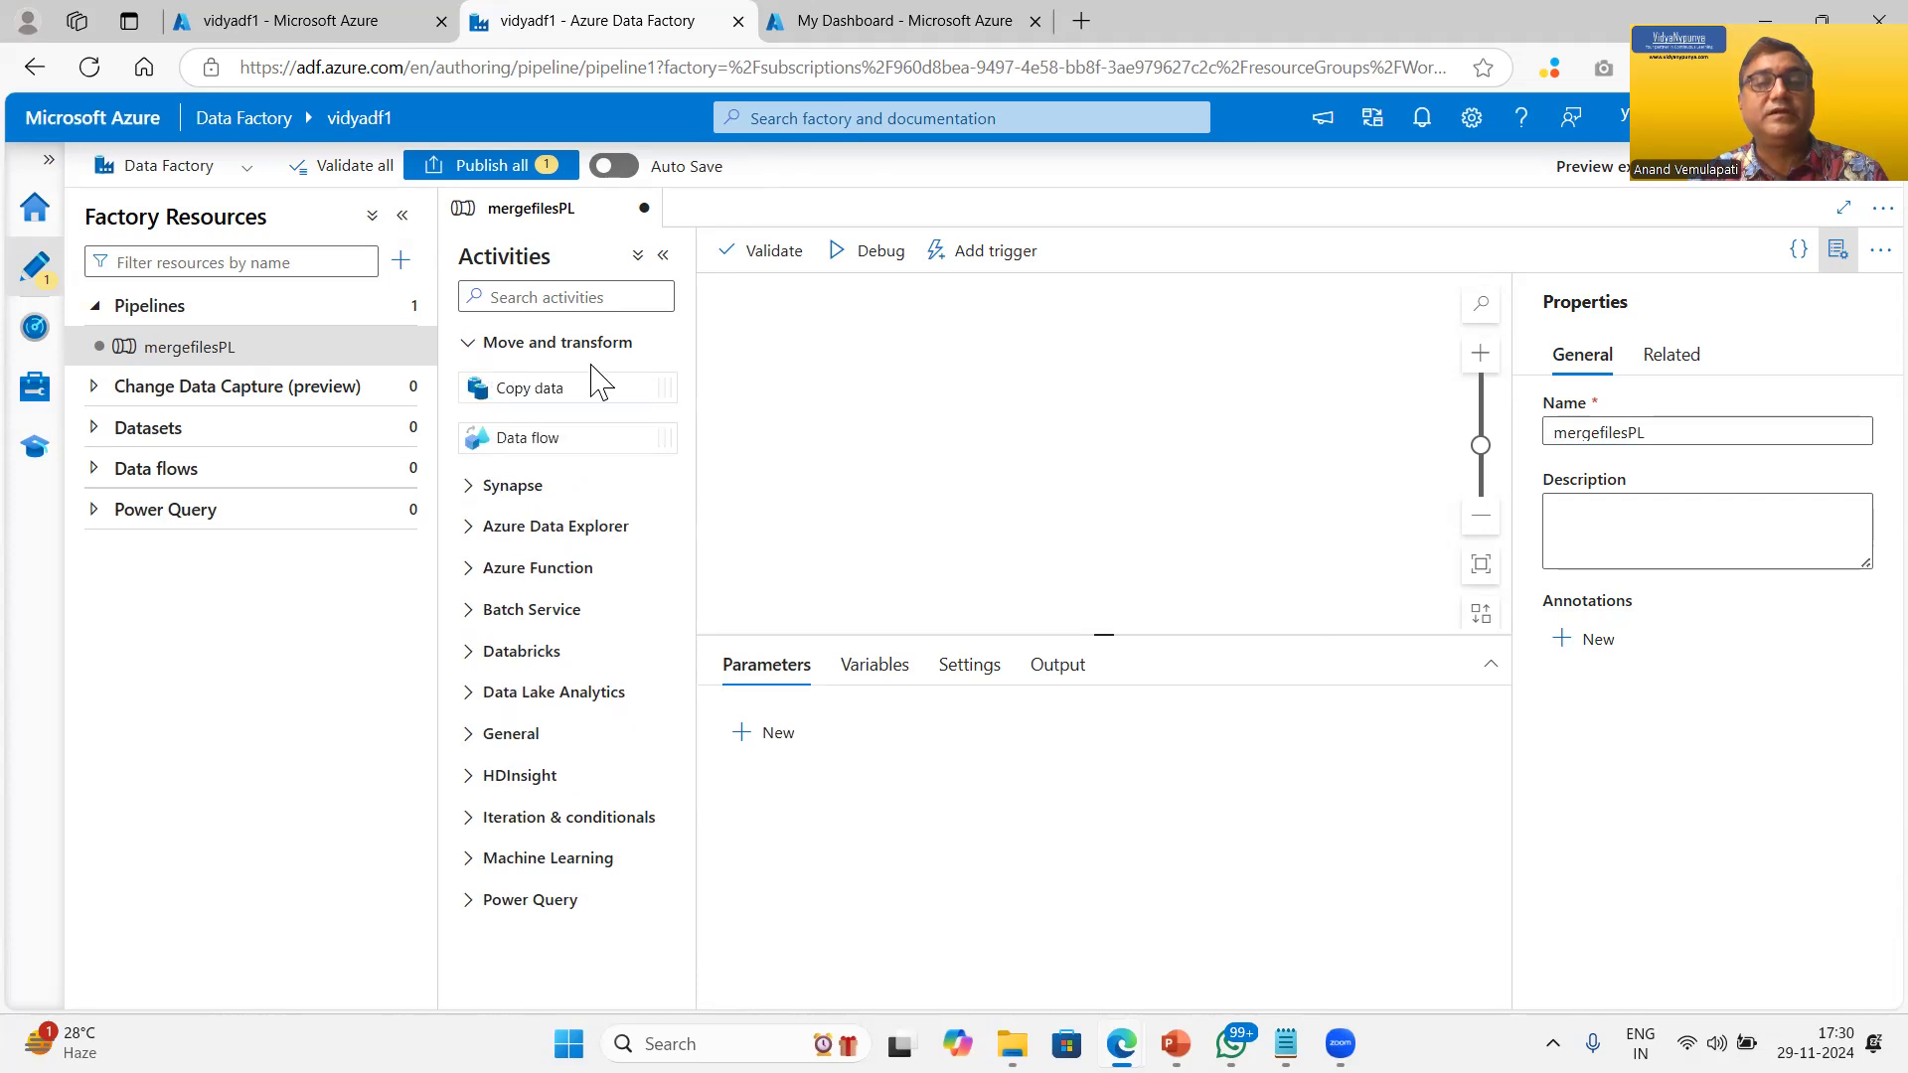
click(470, 489)
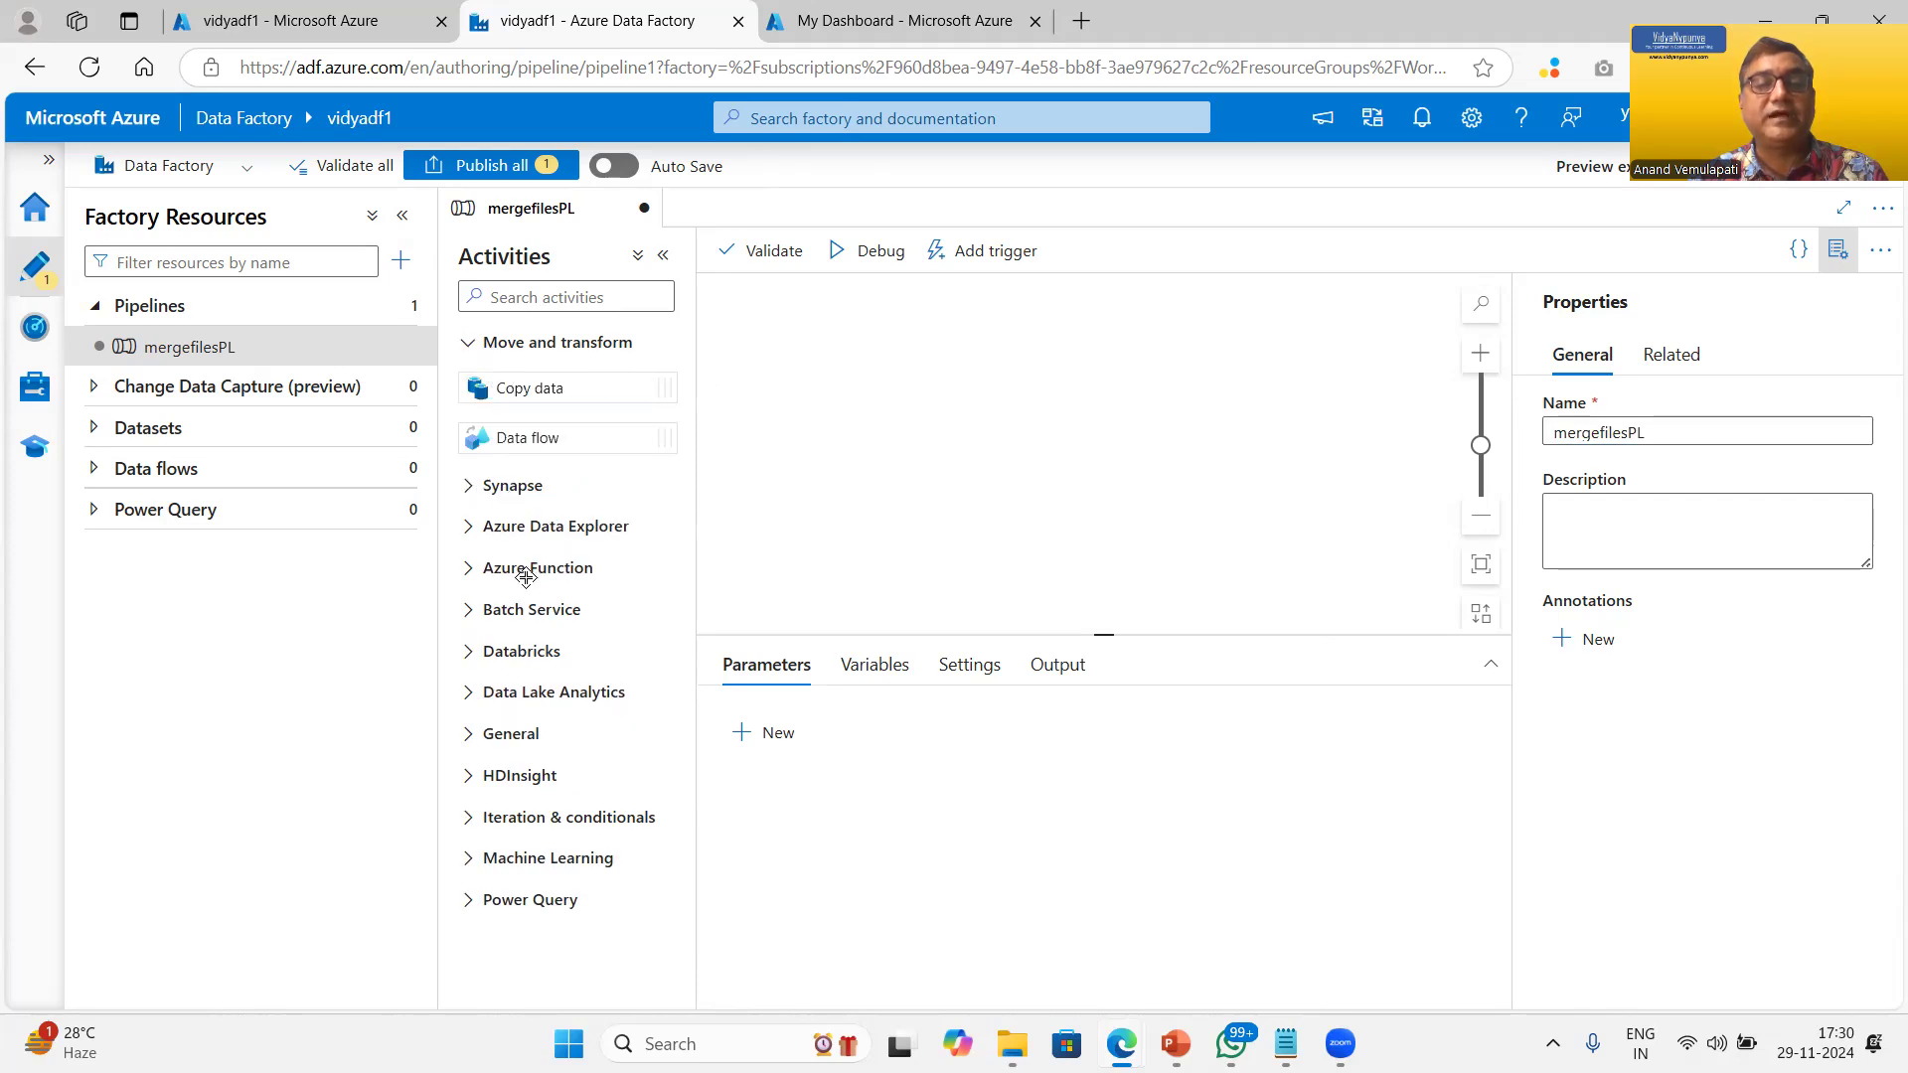
click(469, 584)
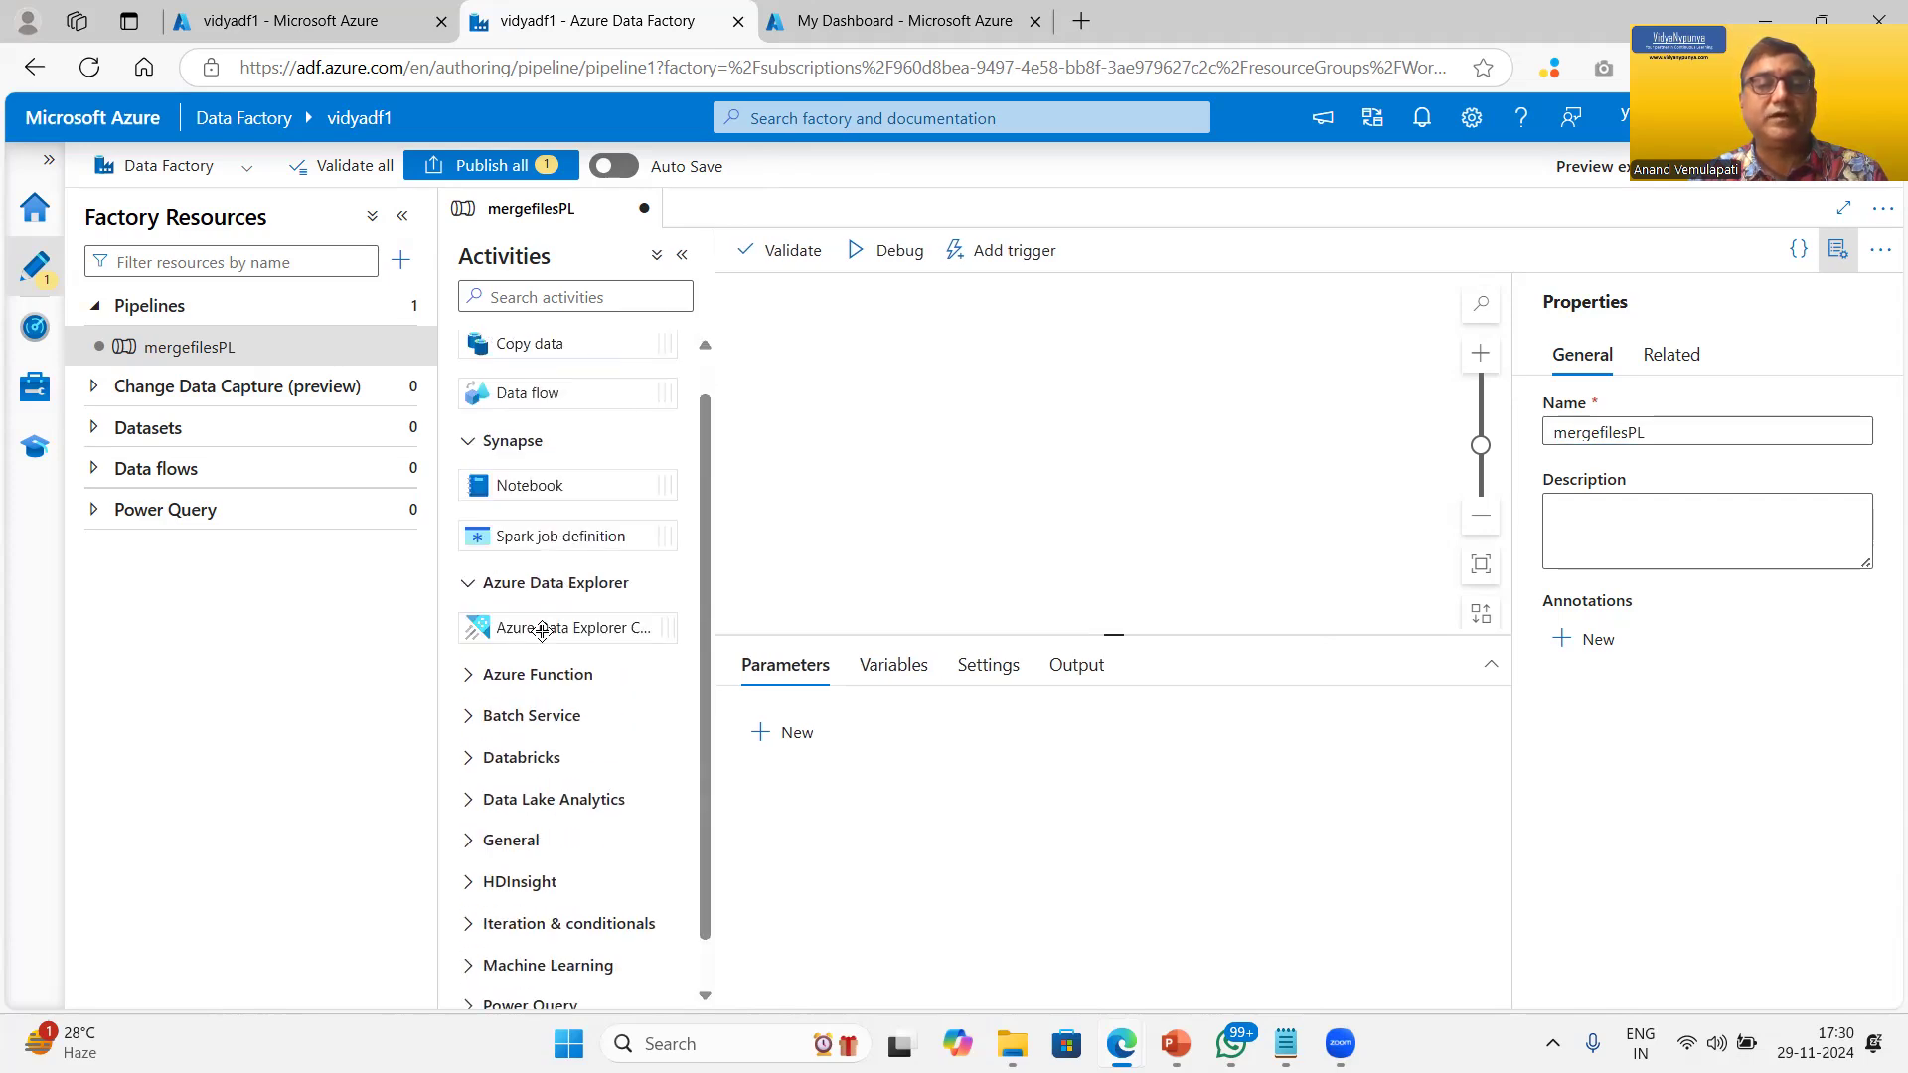
scroll(459, 623, down, 1)
click(465, 626)
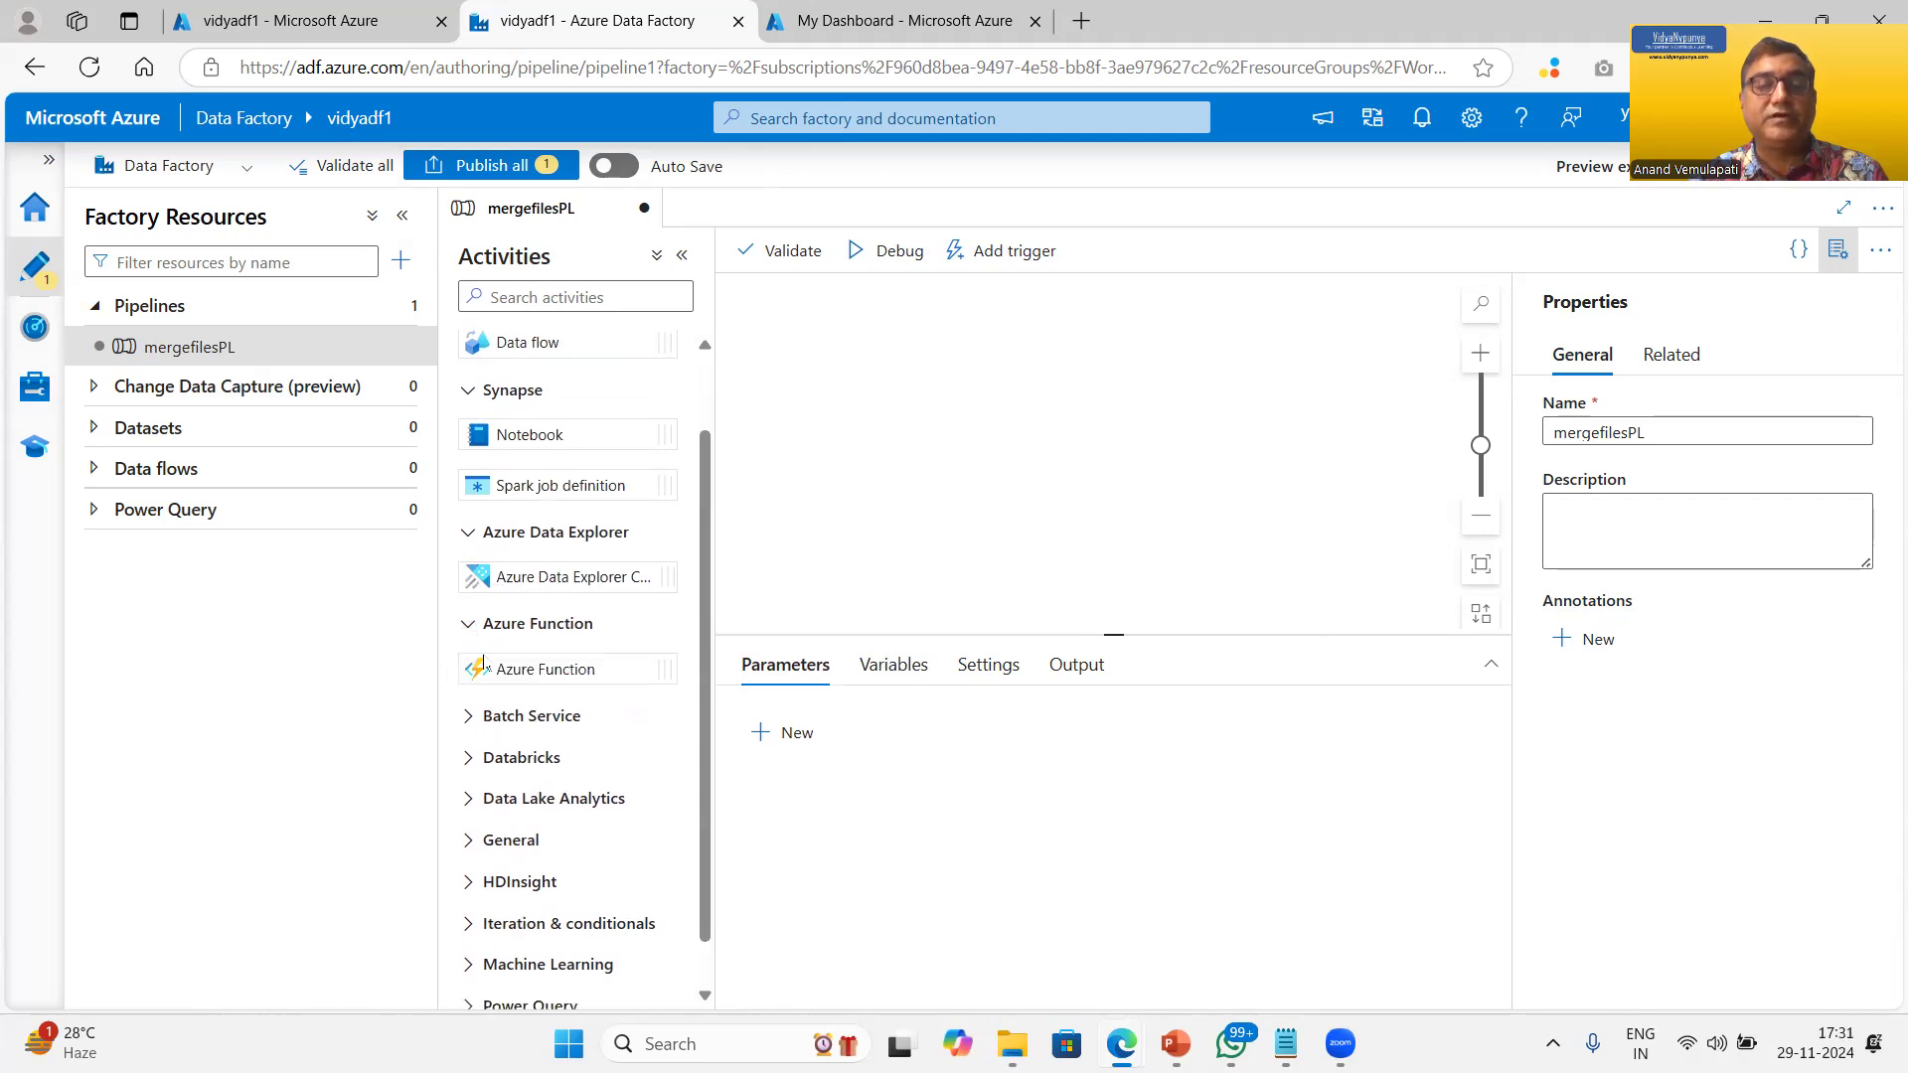
click(484, 720)
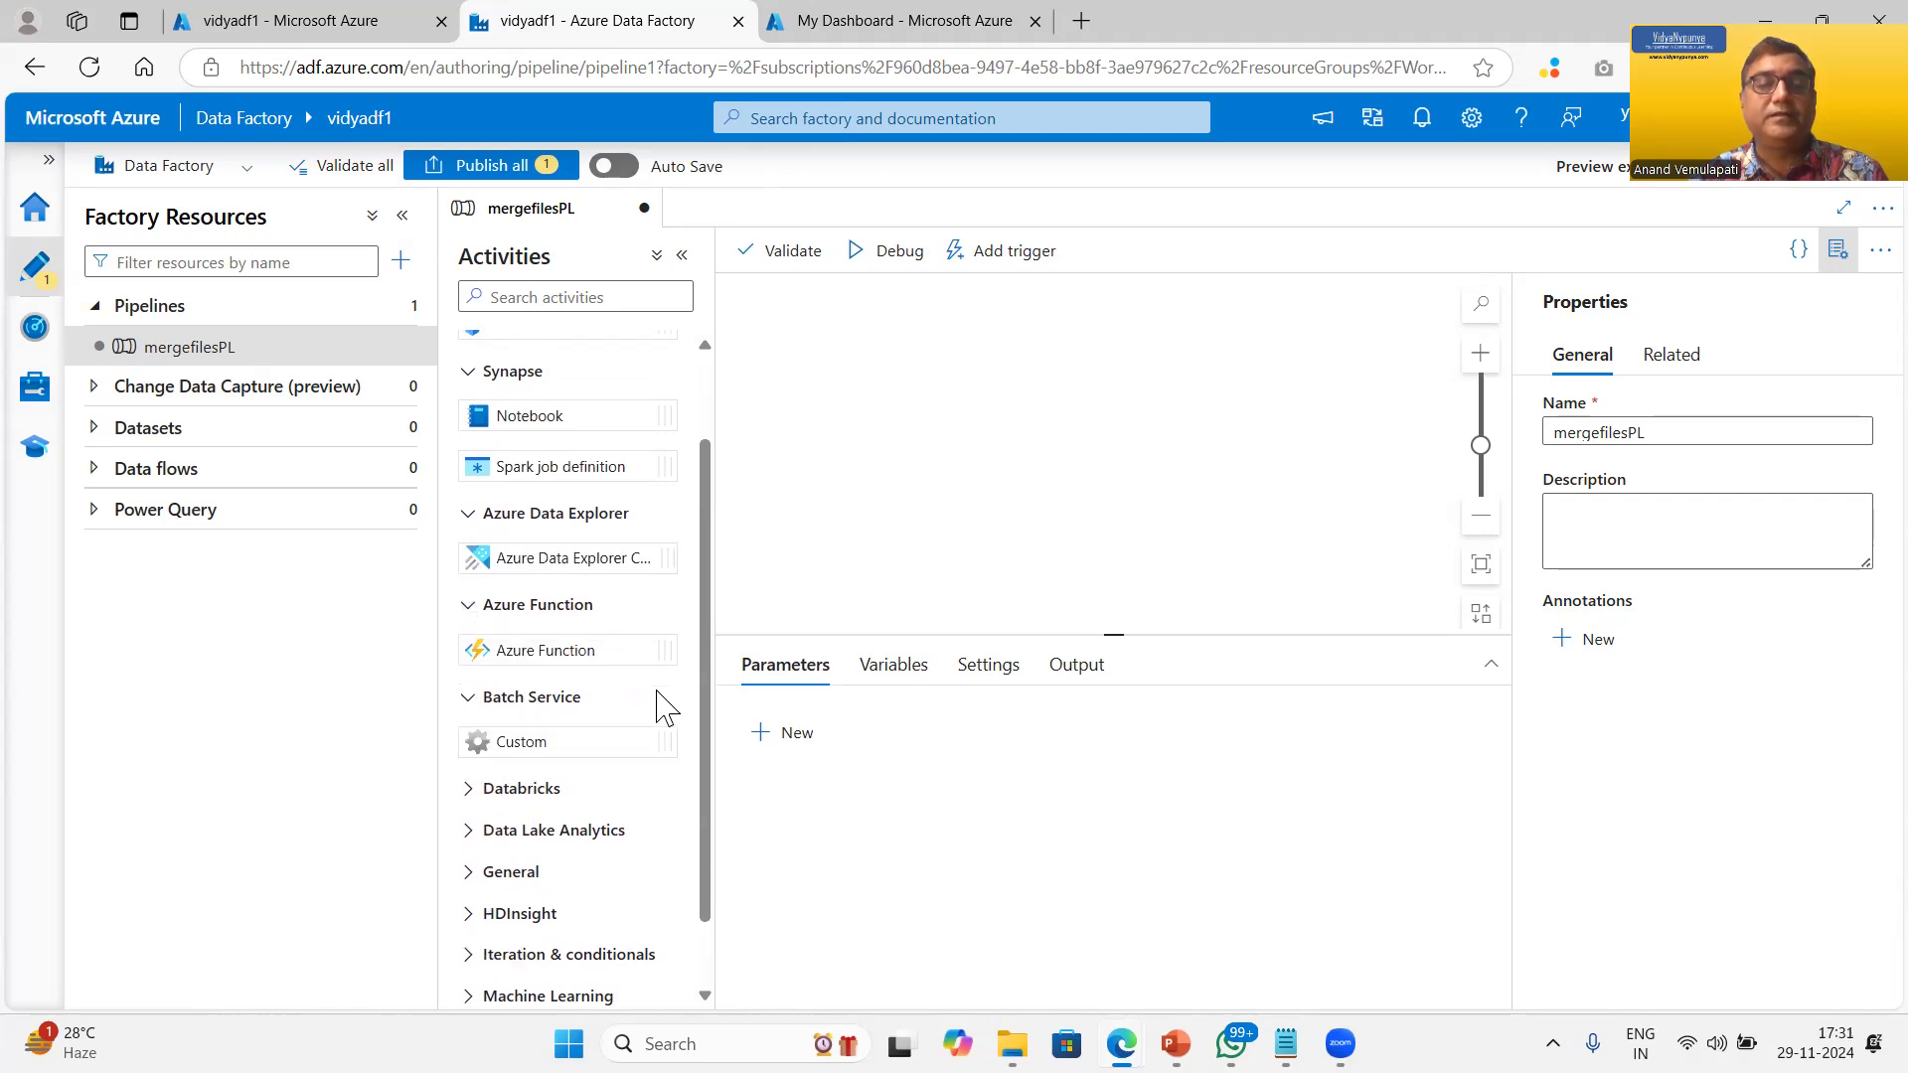
scroll(709, 652, down, 1)
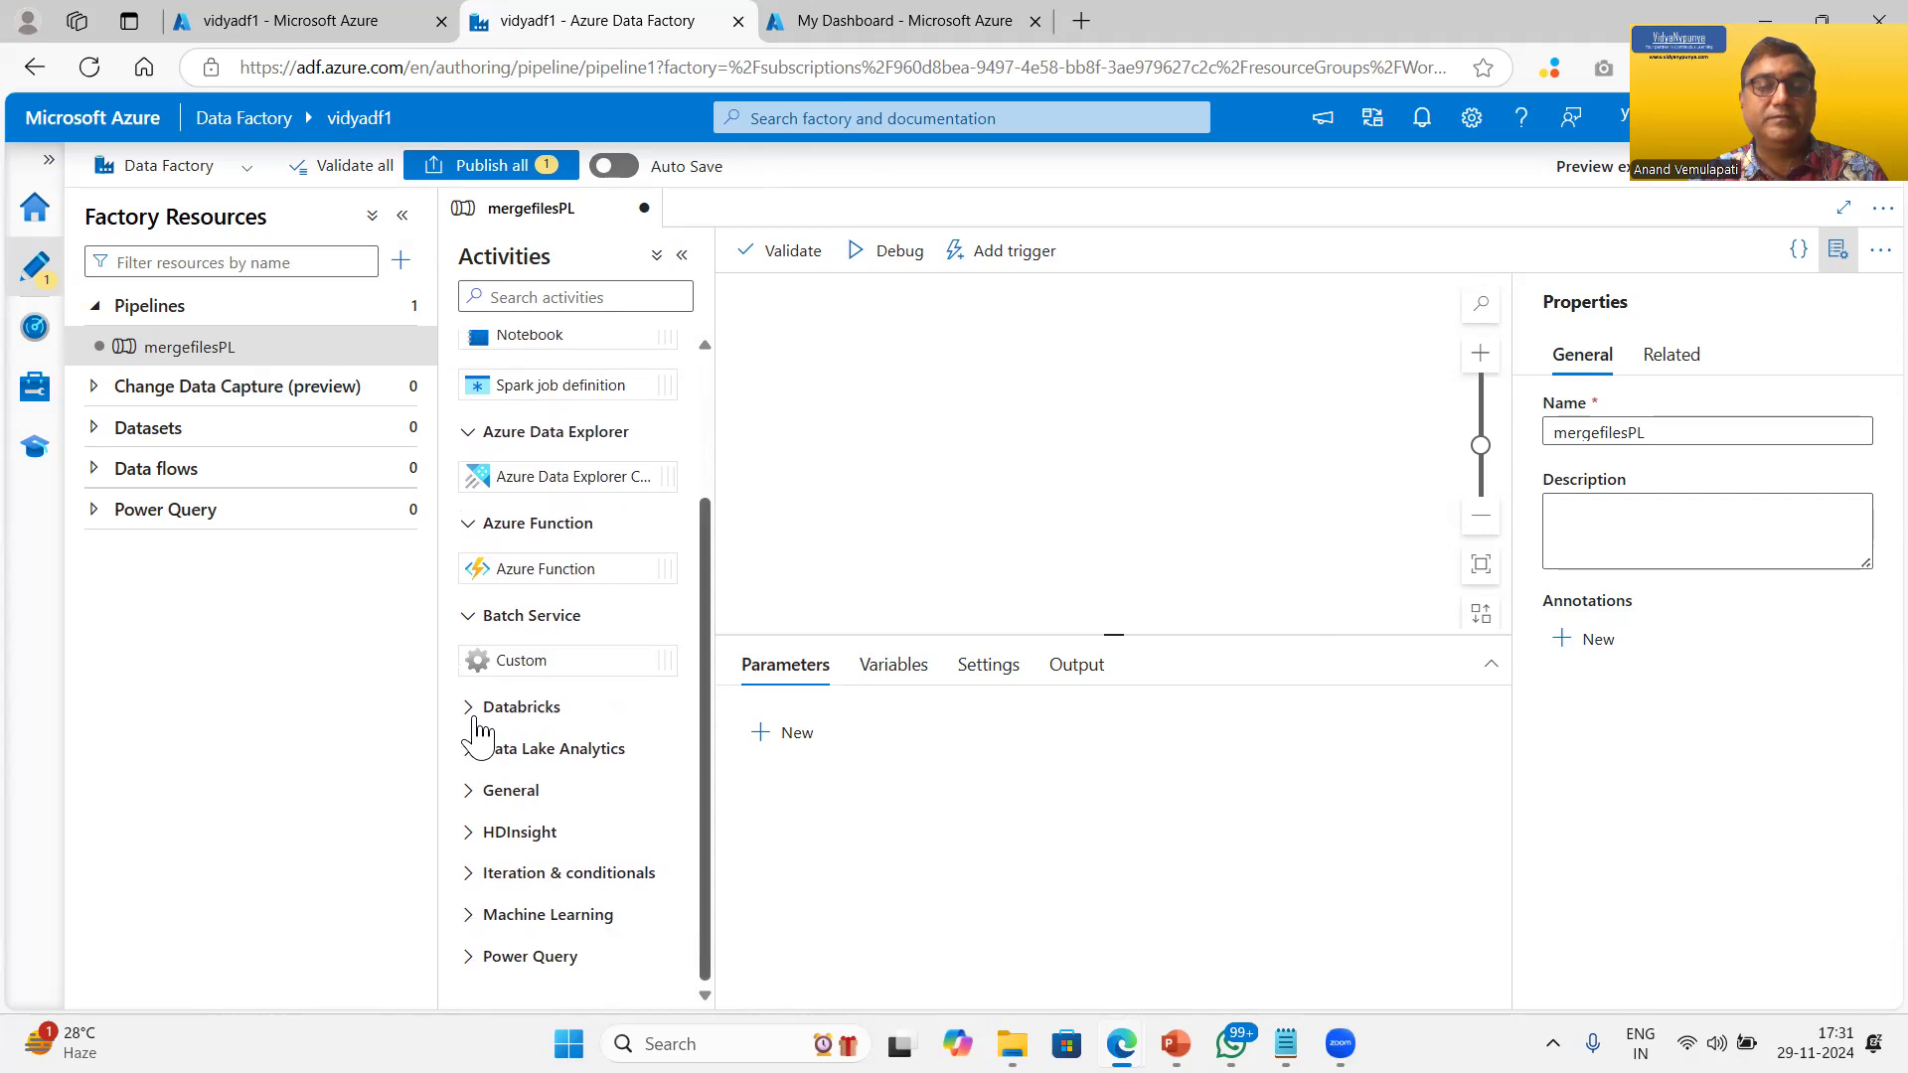
click(630, 710)
scroll(647, 724, down, 2)
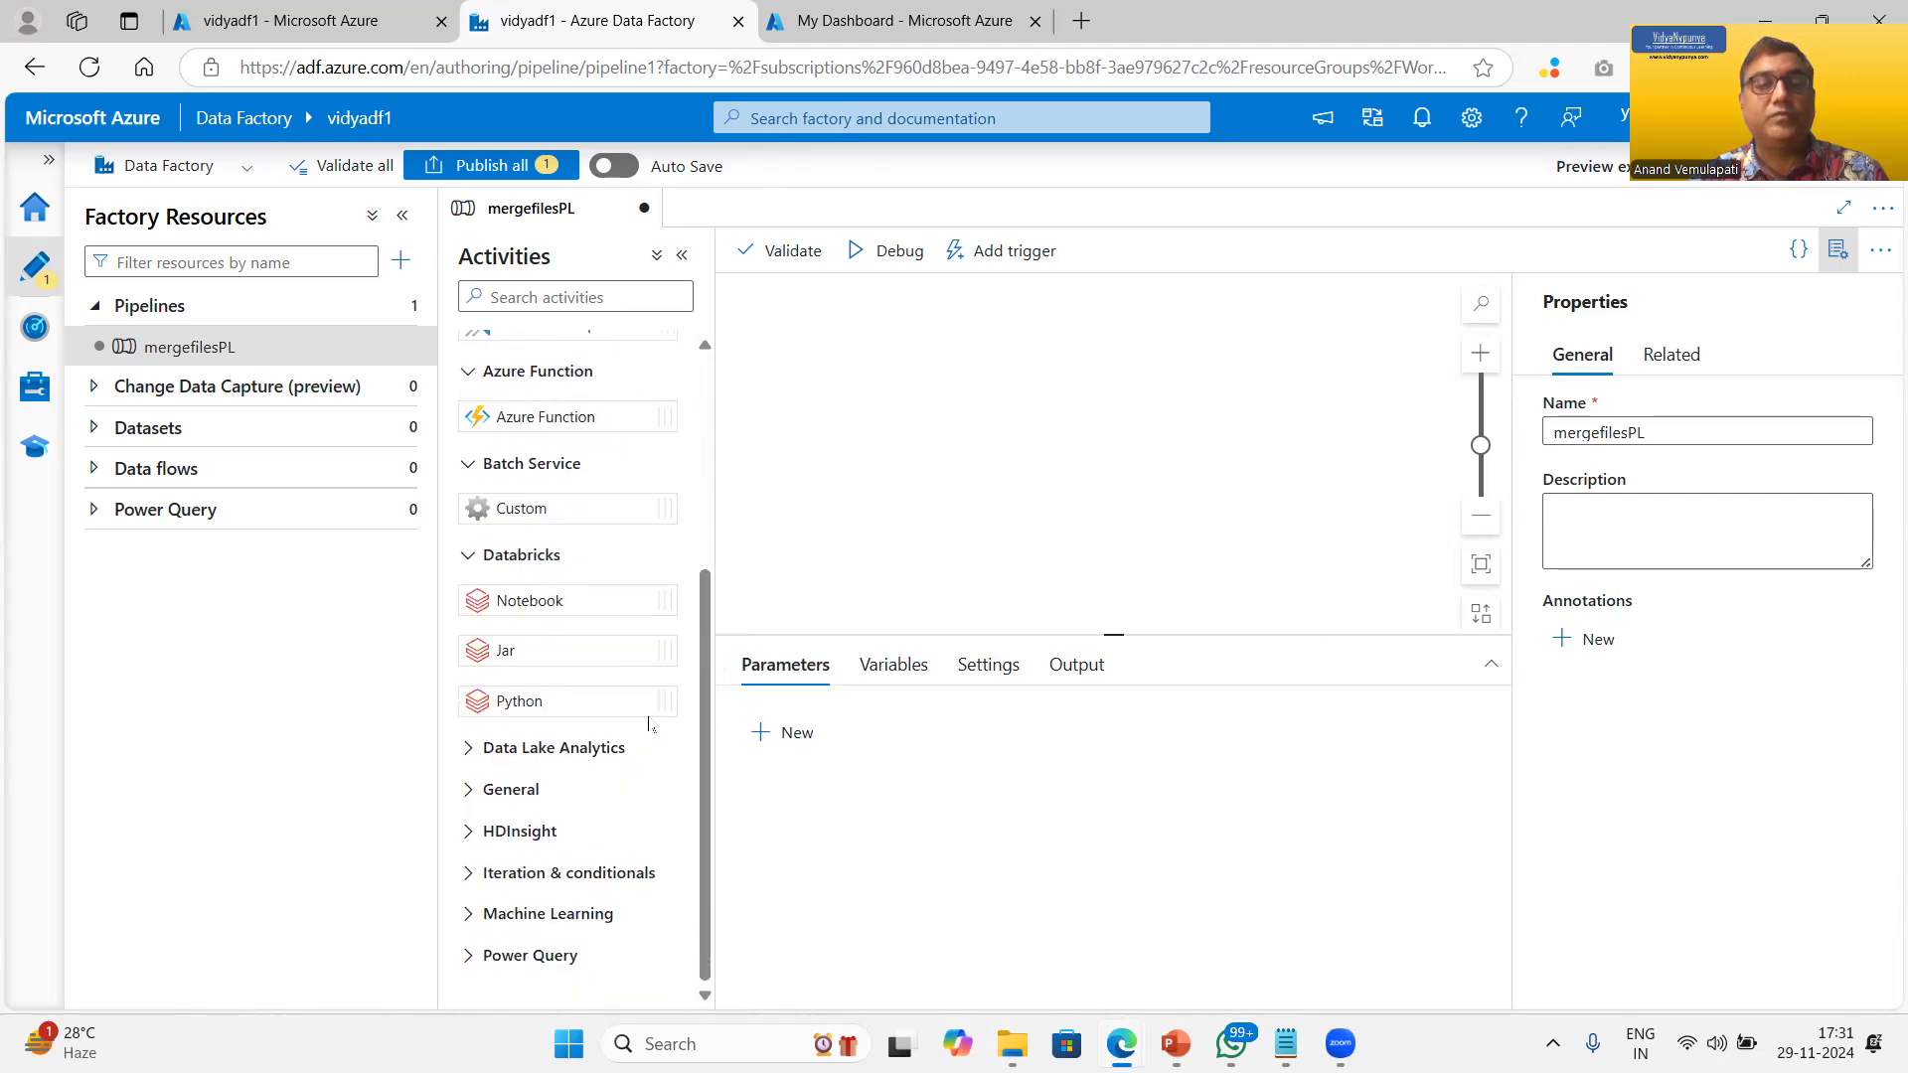
click(473, 559)
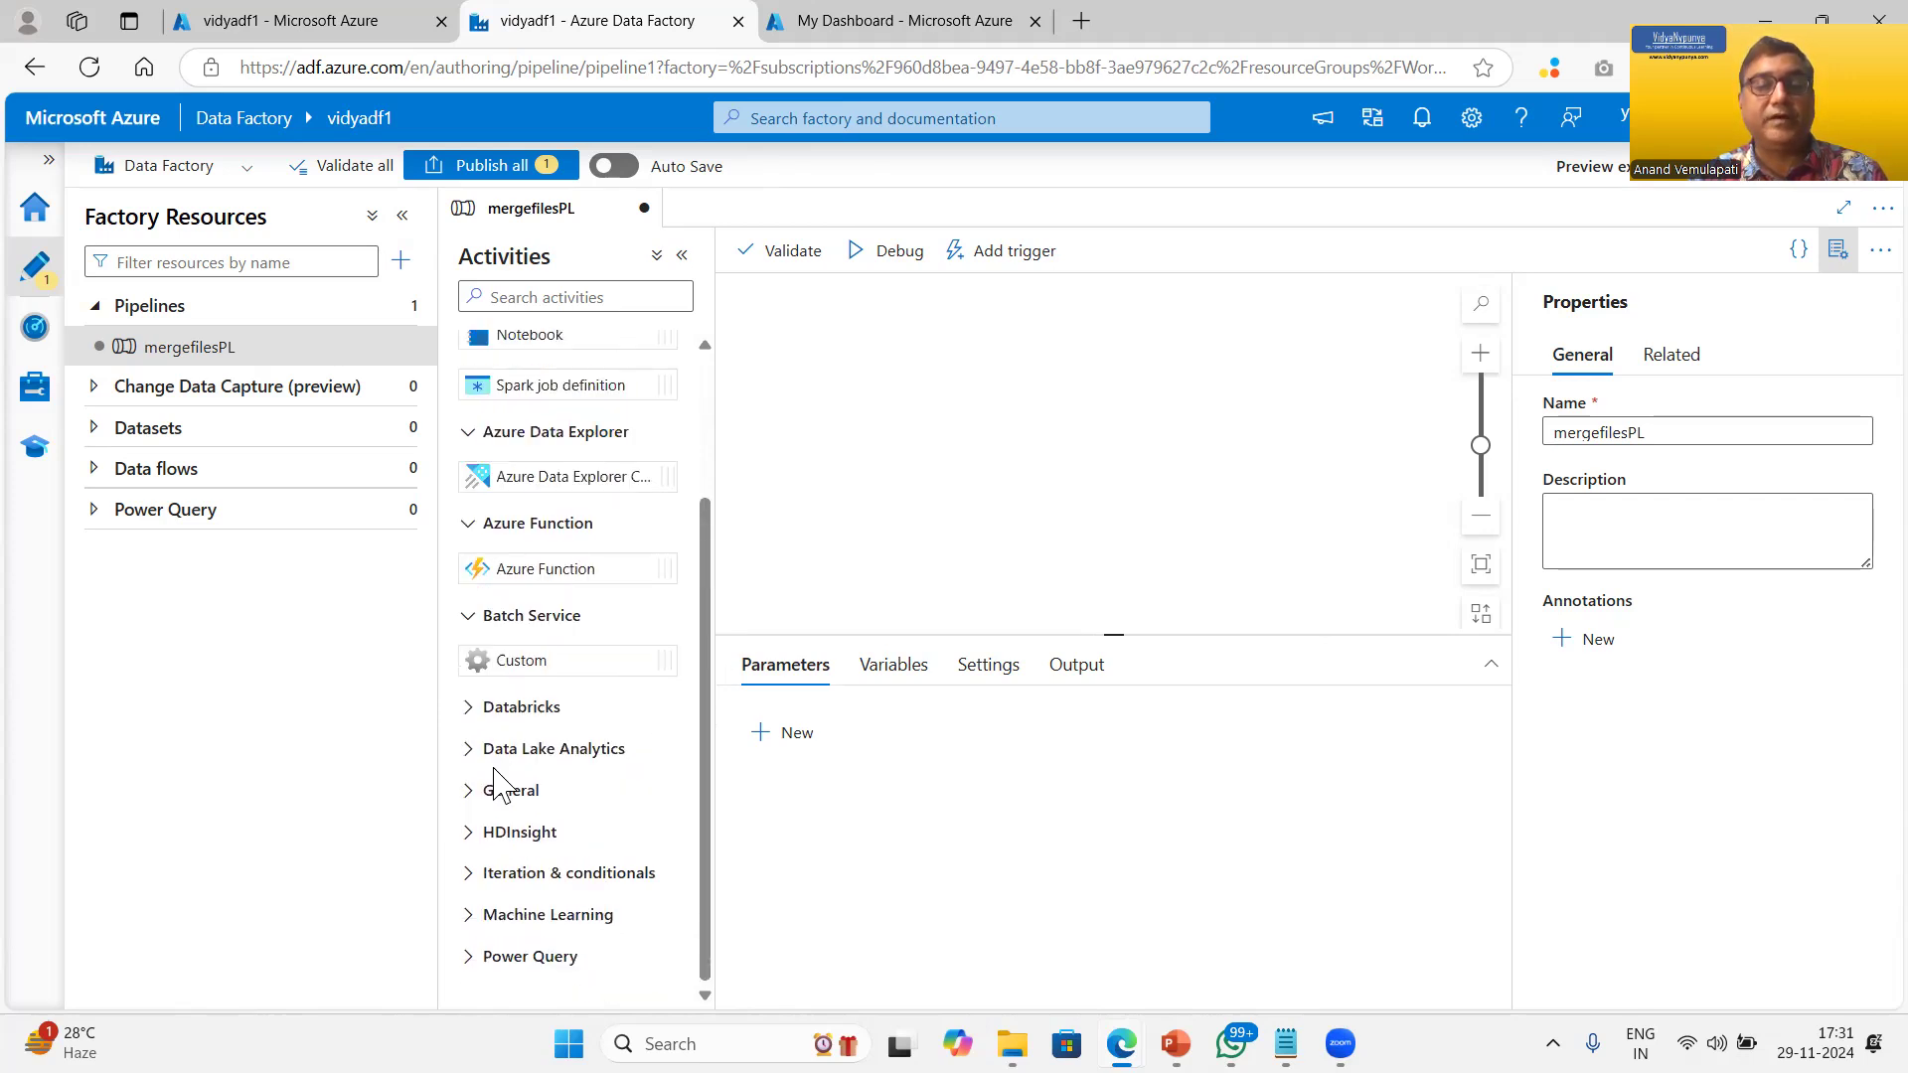
click(509, 801)
scroll(618, 779, down, 6)
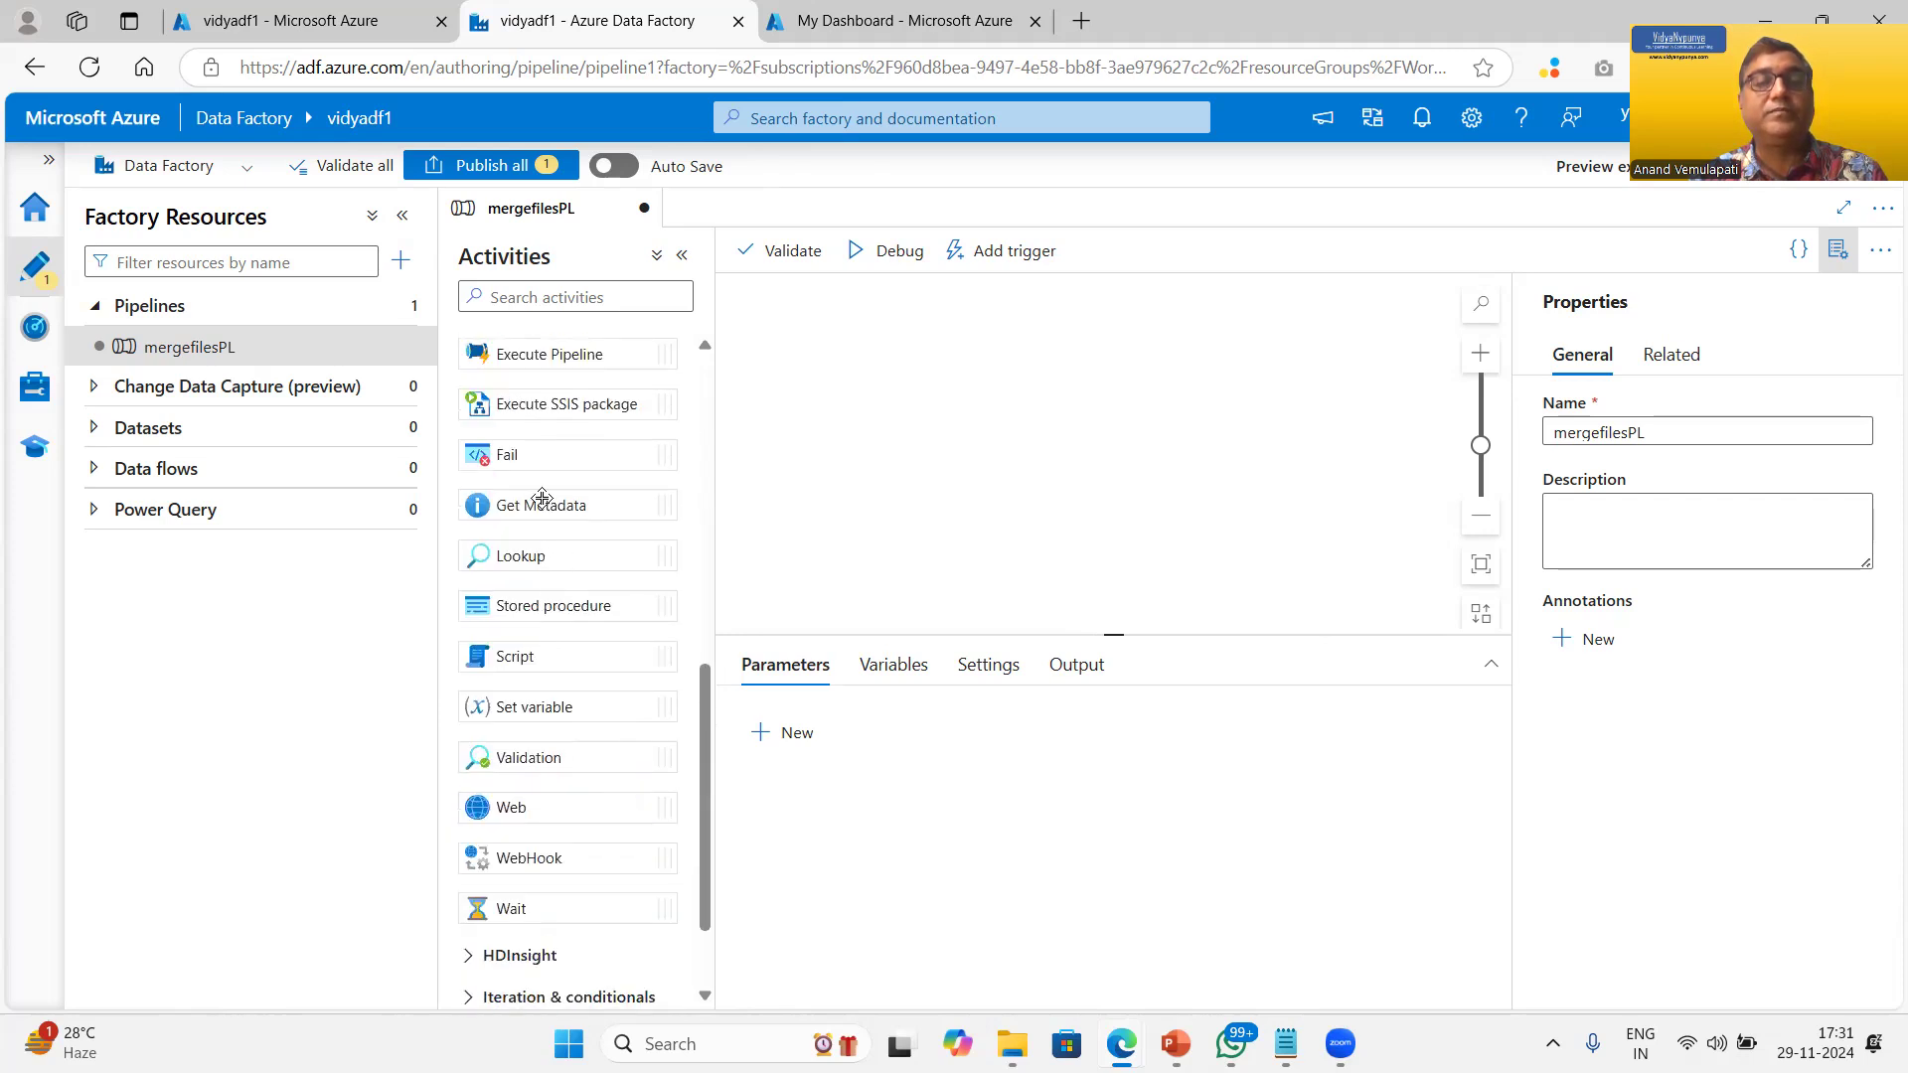
scroll(611, 717, down, 1)
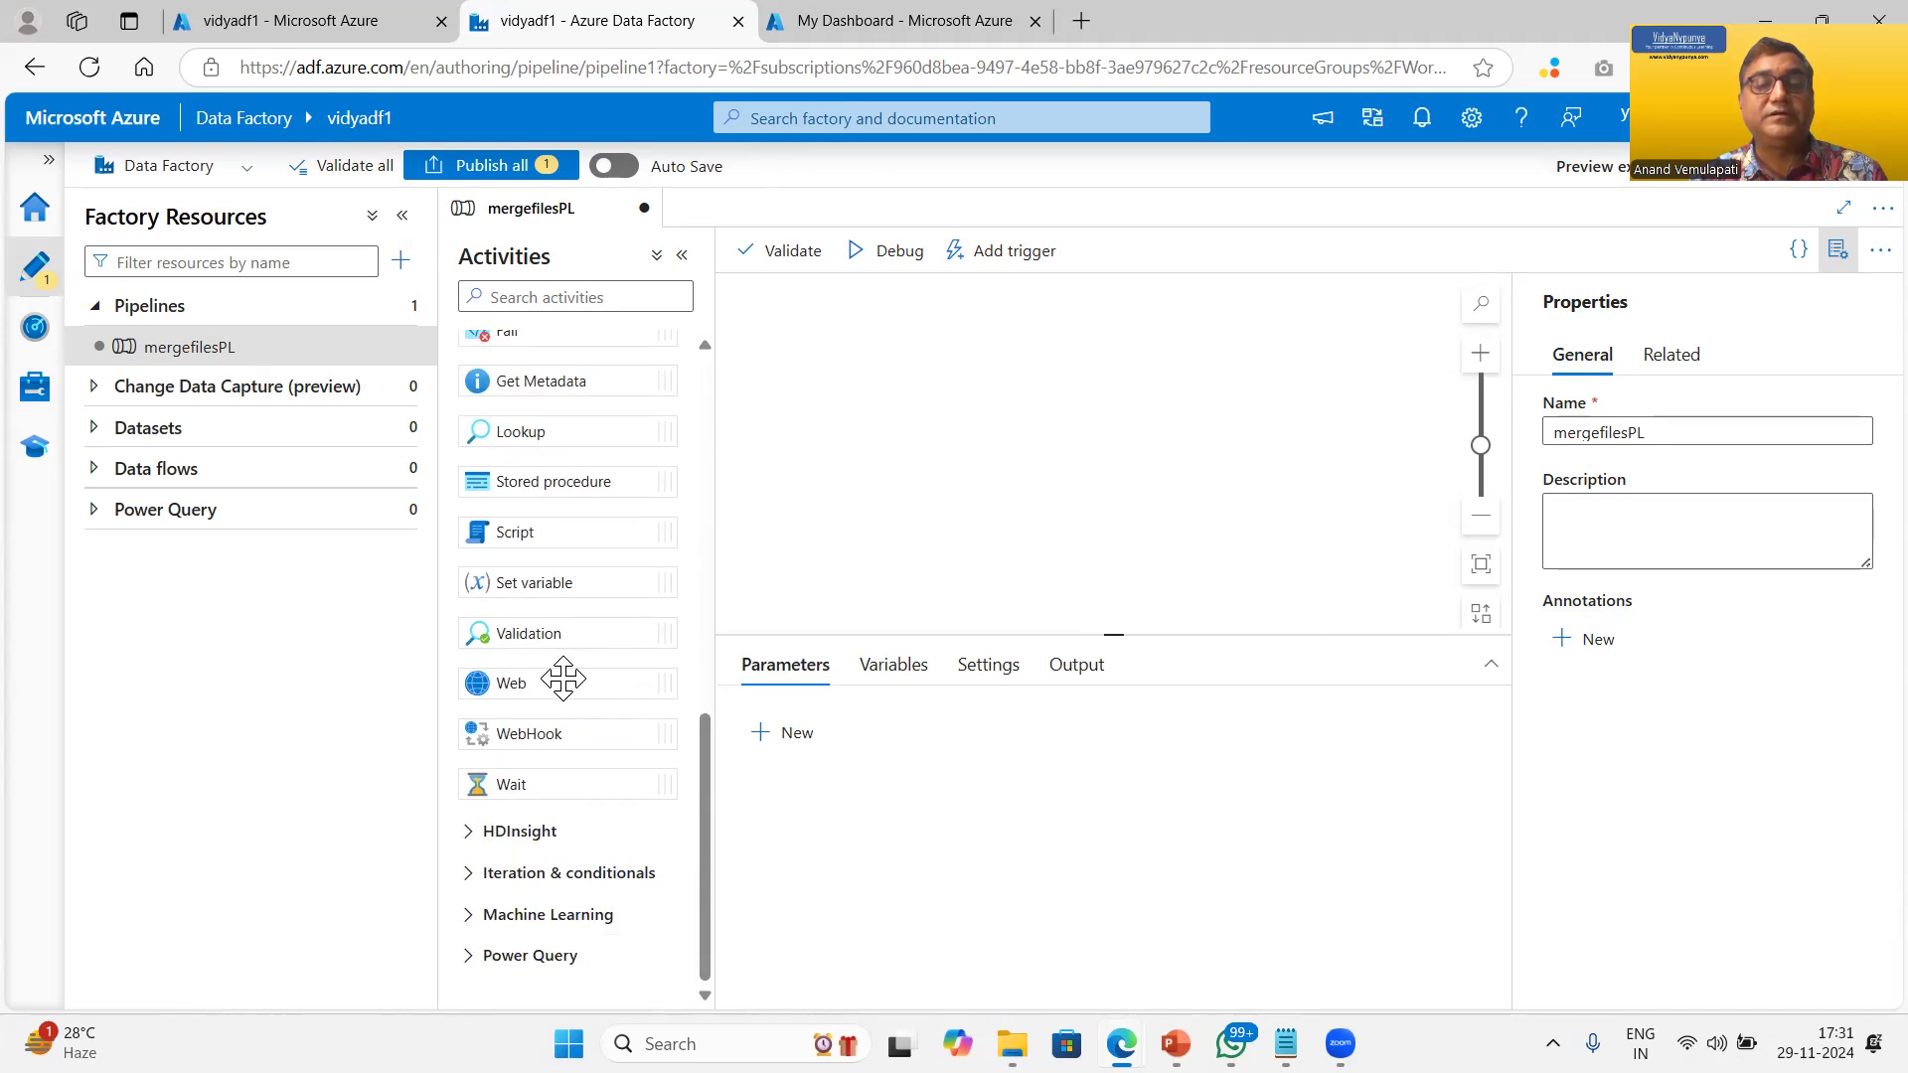
scroll(555, 670, up, 4)
scroll(554, 671, up, 3)
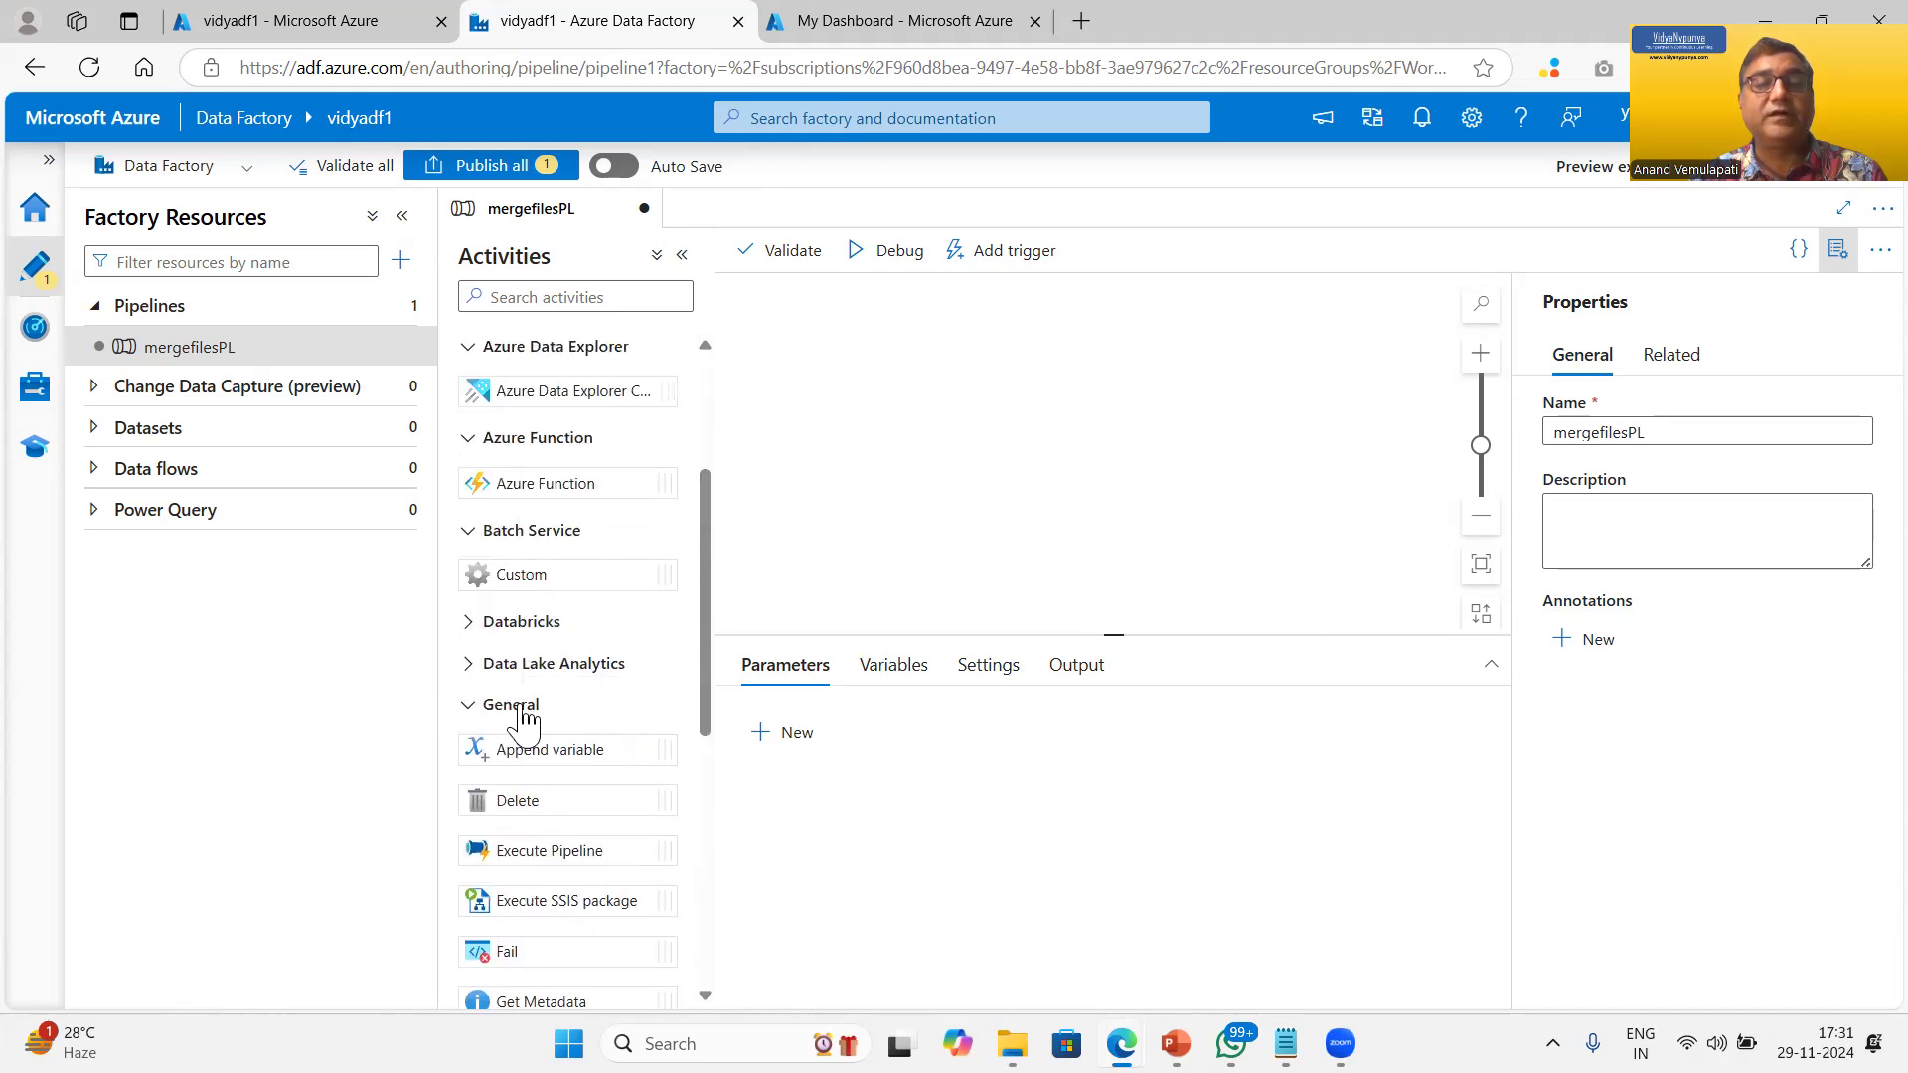
click(469, 706)
drag(703, 809, 701, 502)
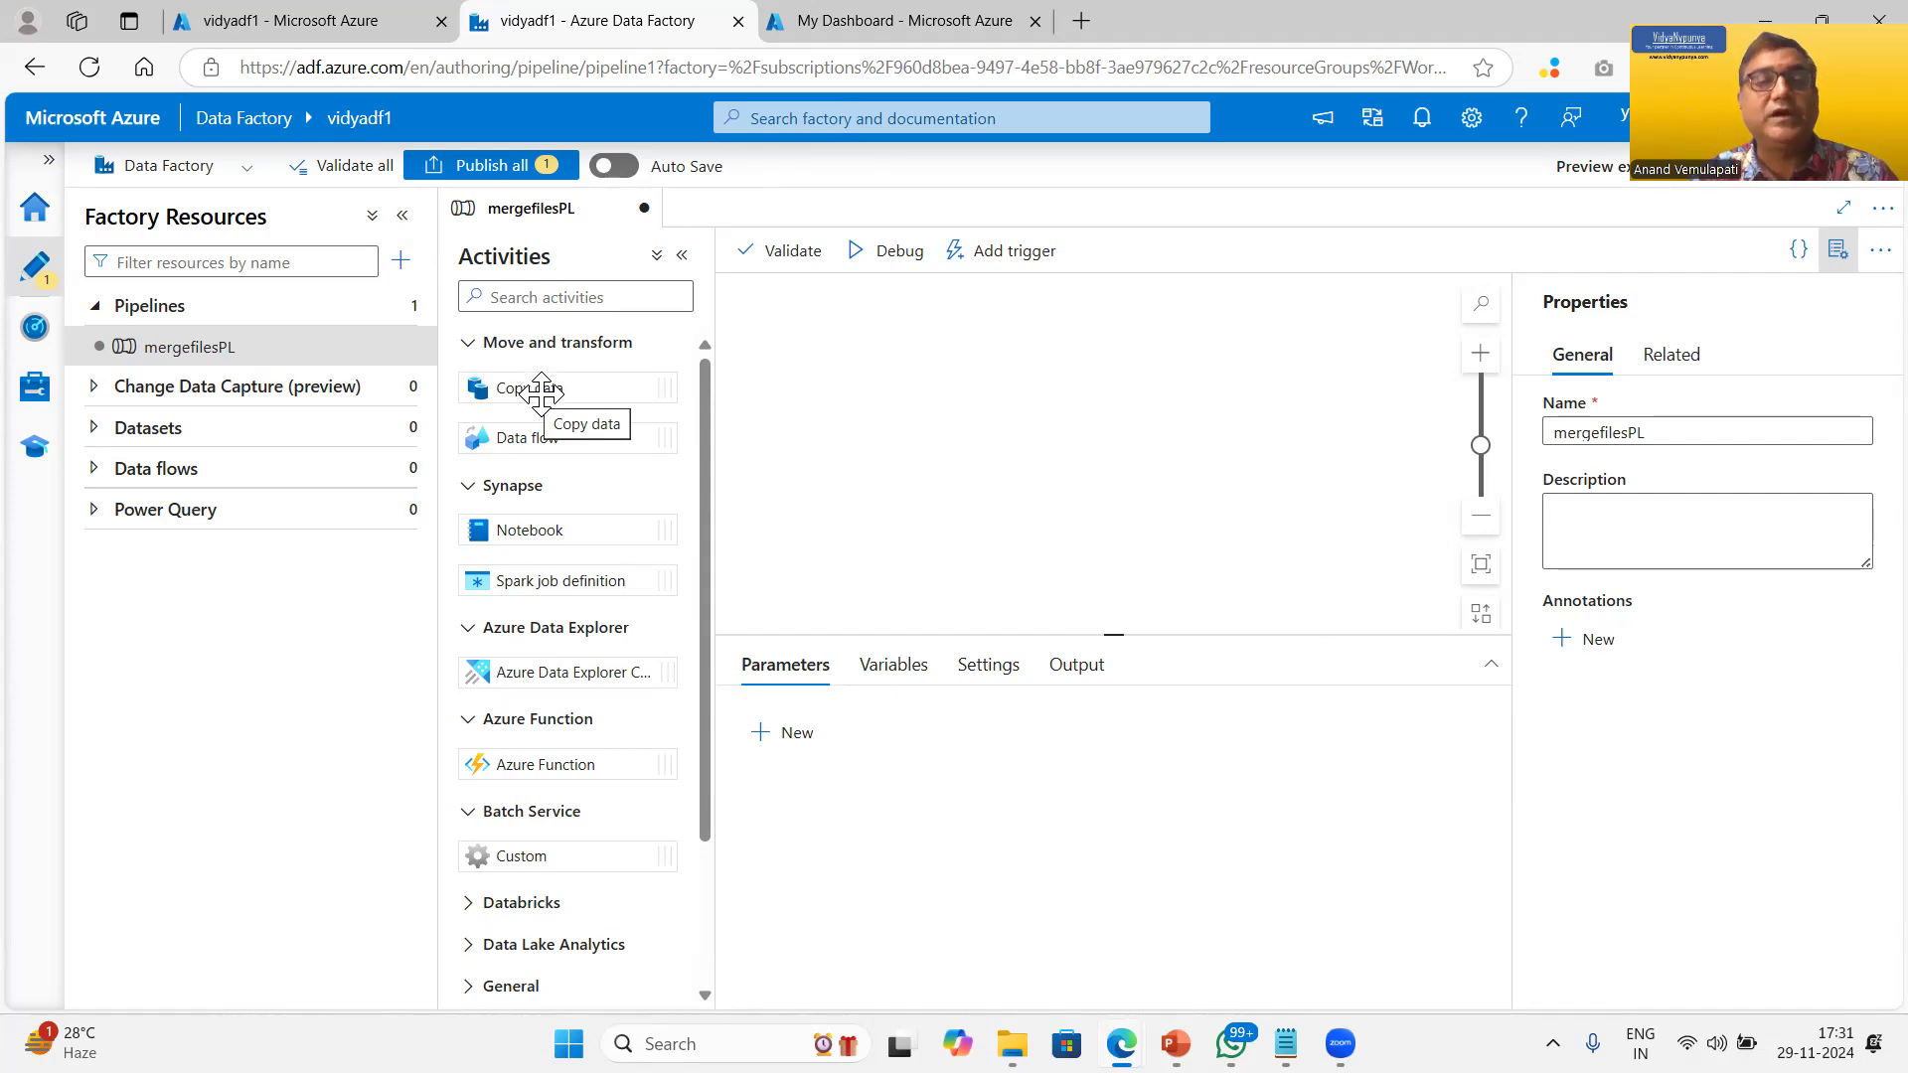
Step: Add a Copy data activity to the mergefilesPL canvas, collapse the factory resources, and name the activity mergedata
drag(537, 389, 1056, 390)
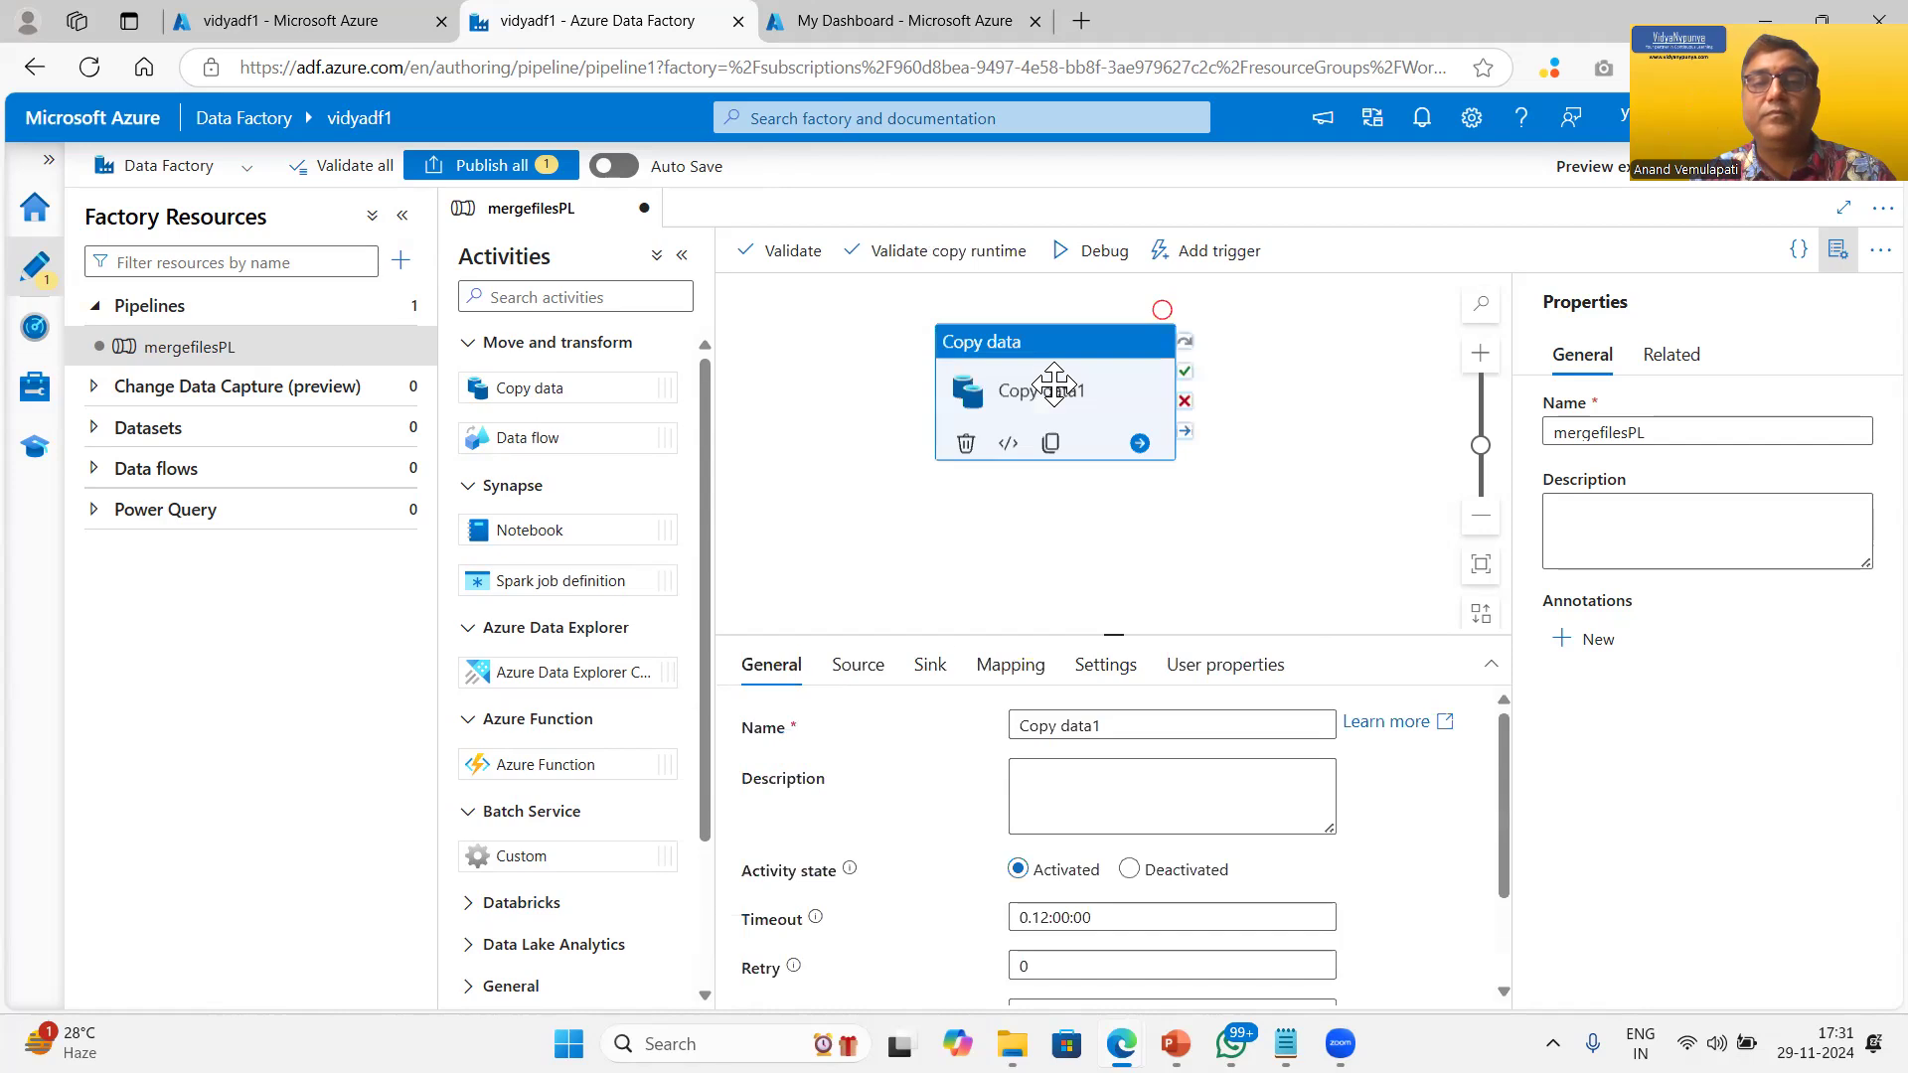
click(403, 216)
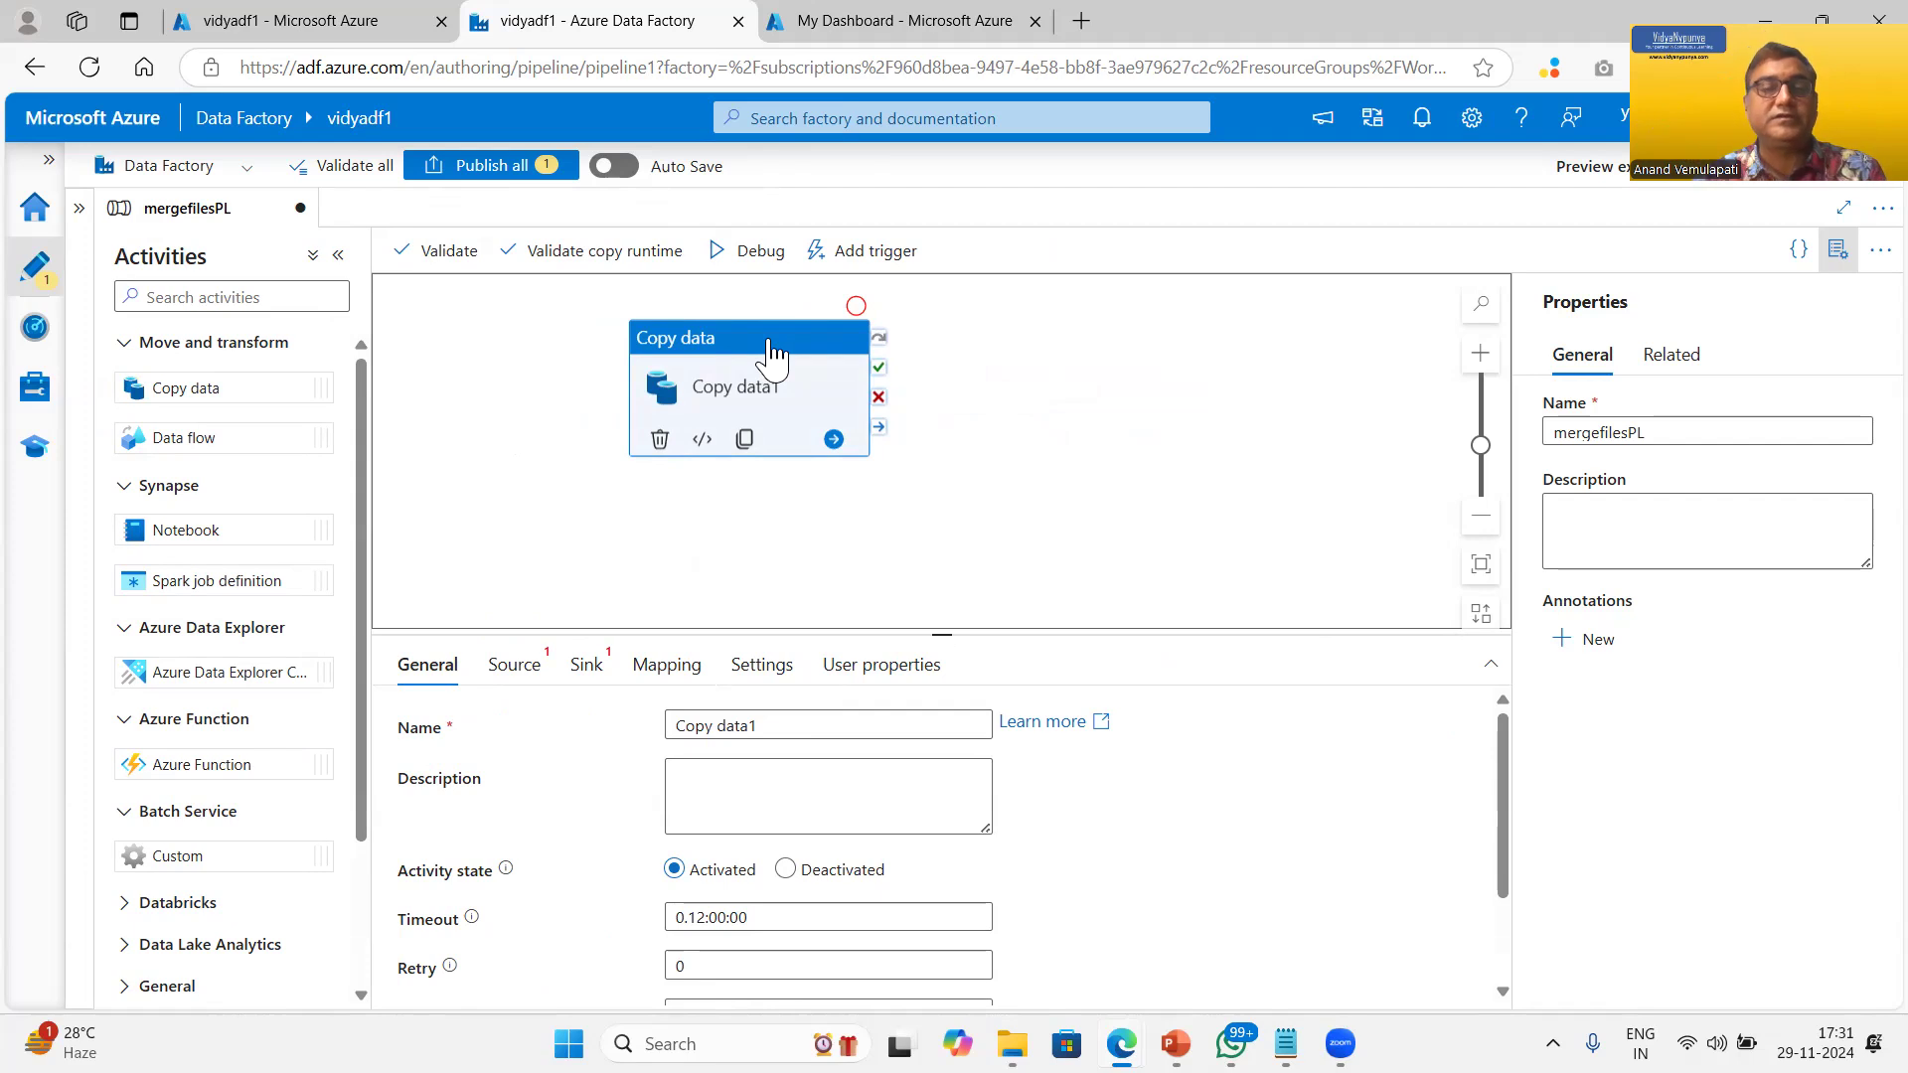
drag(788, 729, 601, 733)
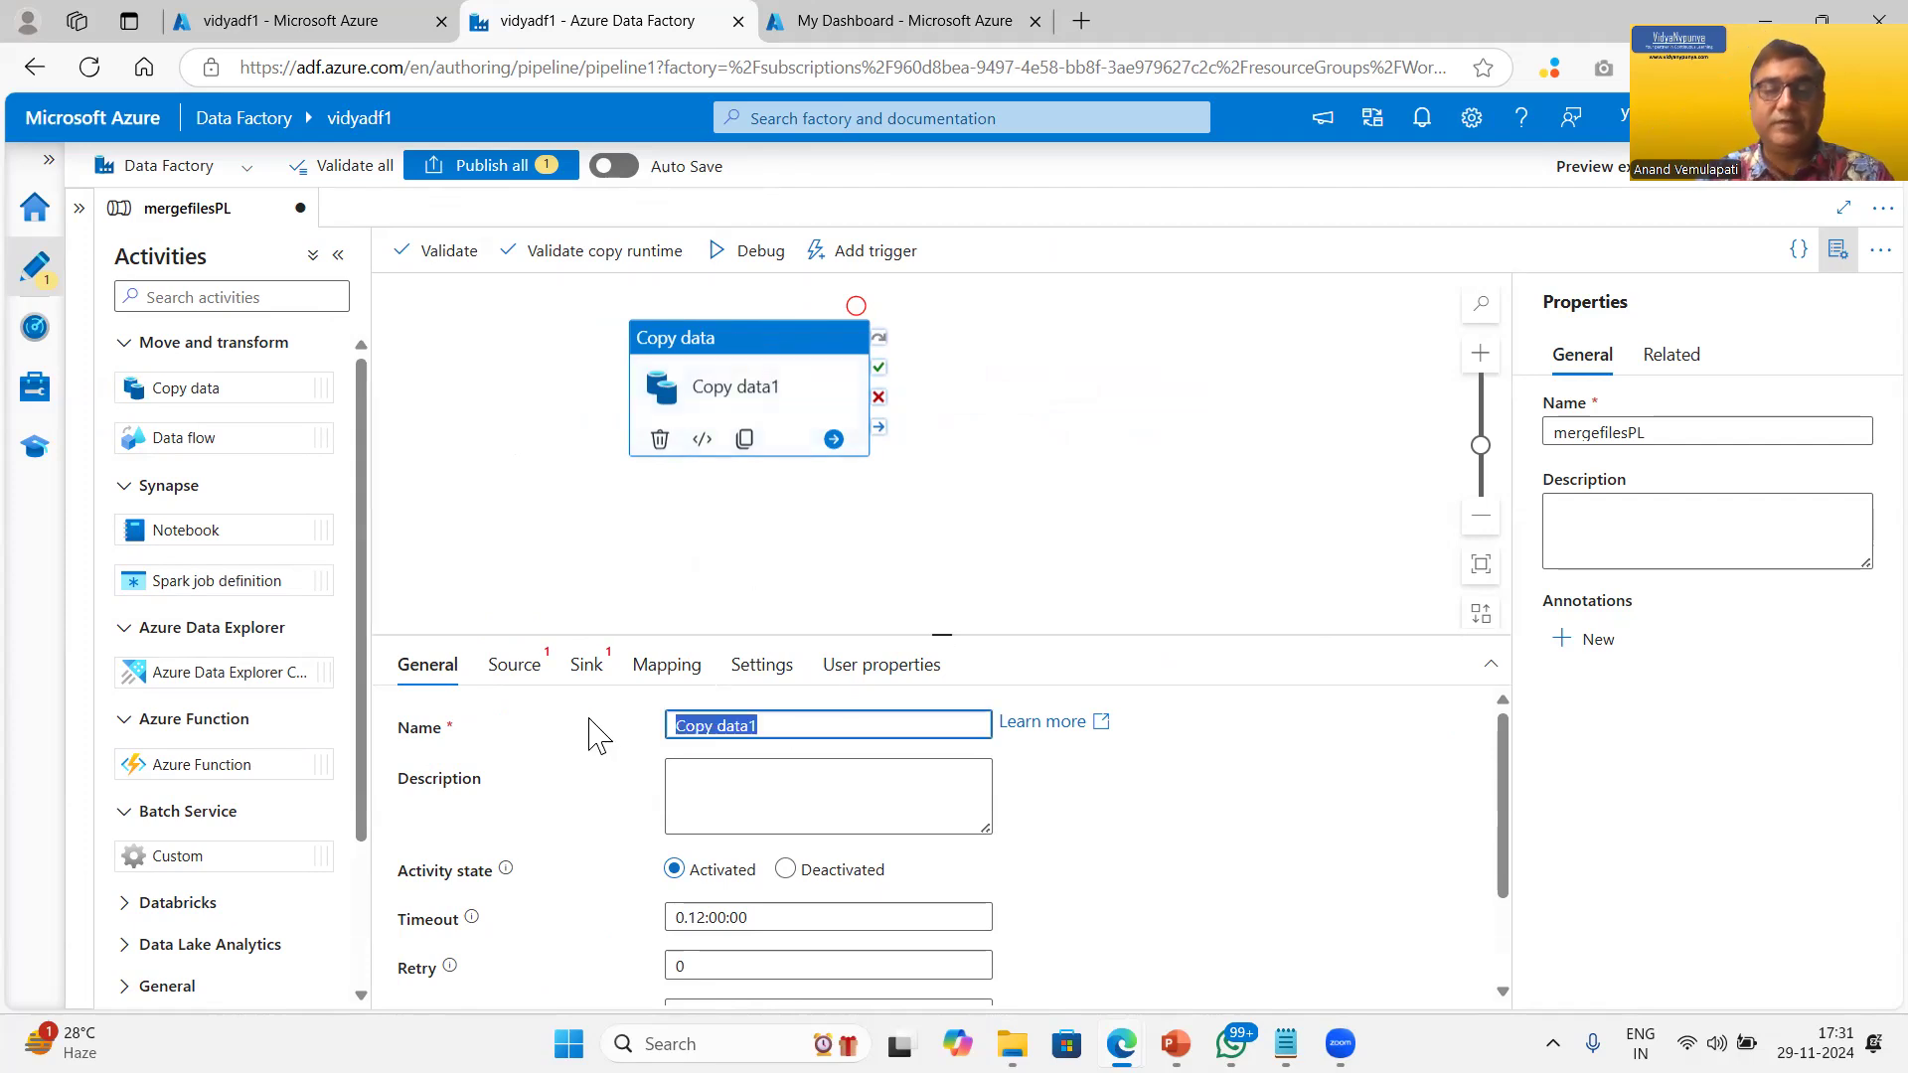
text(mergedata)
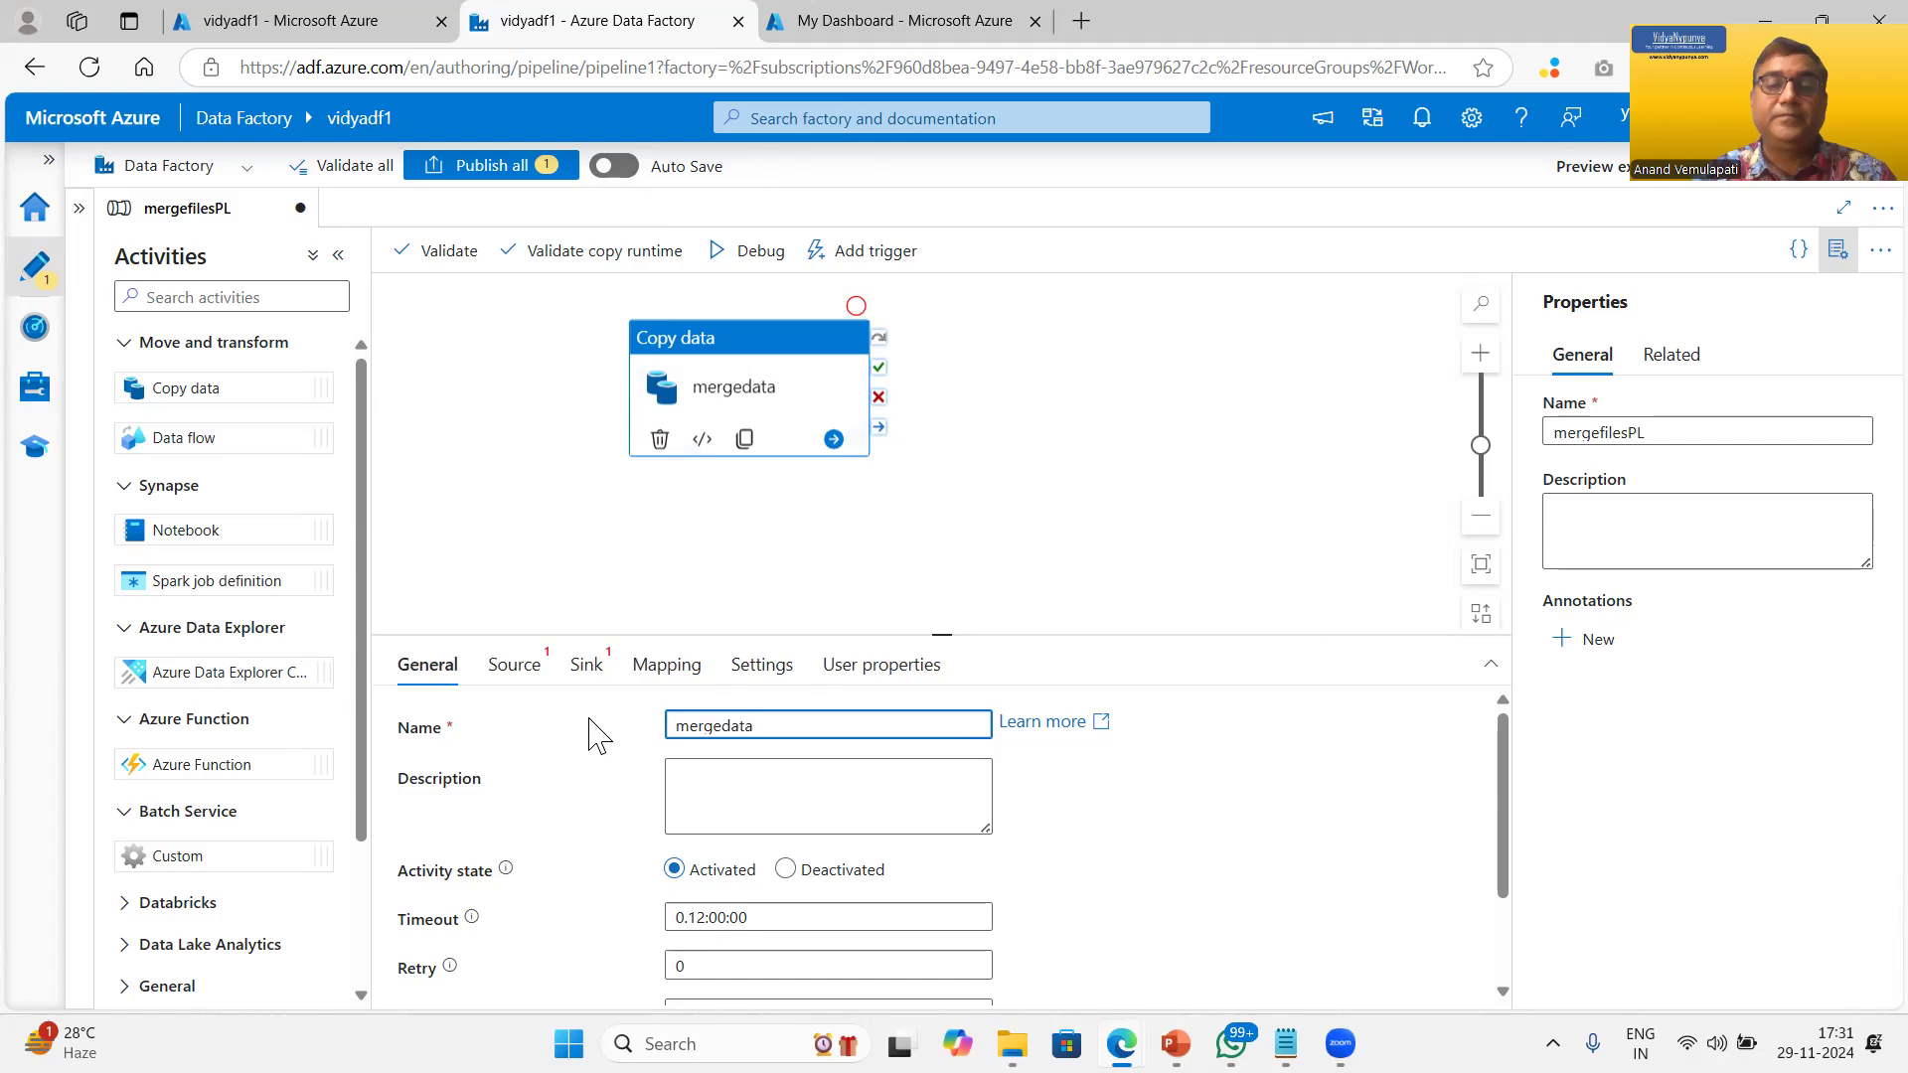
click(736, 343)
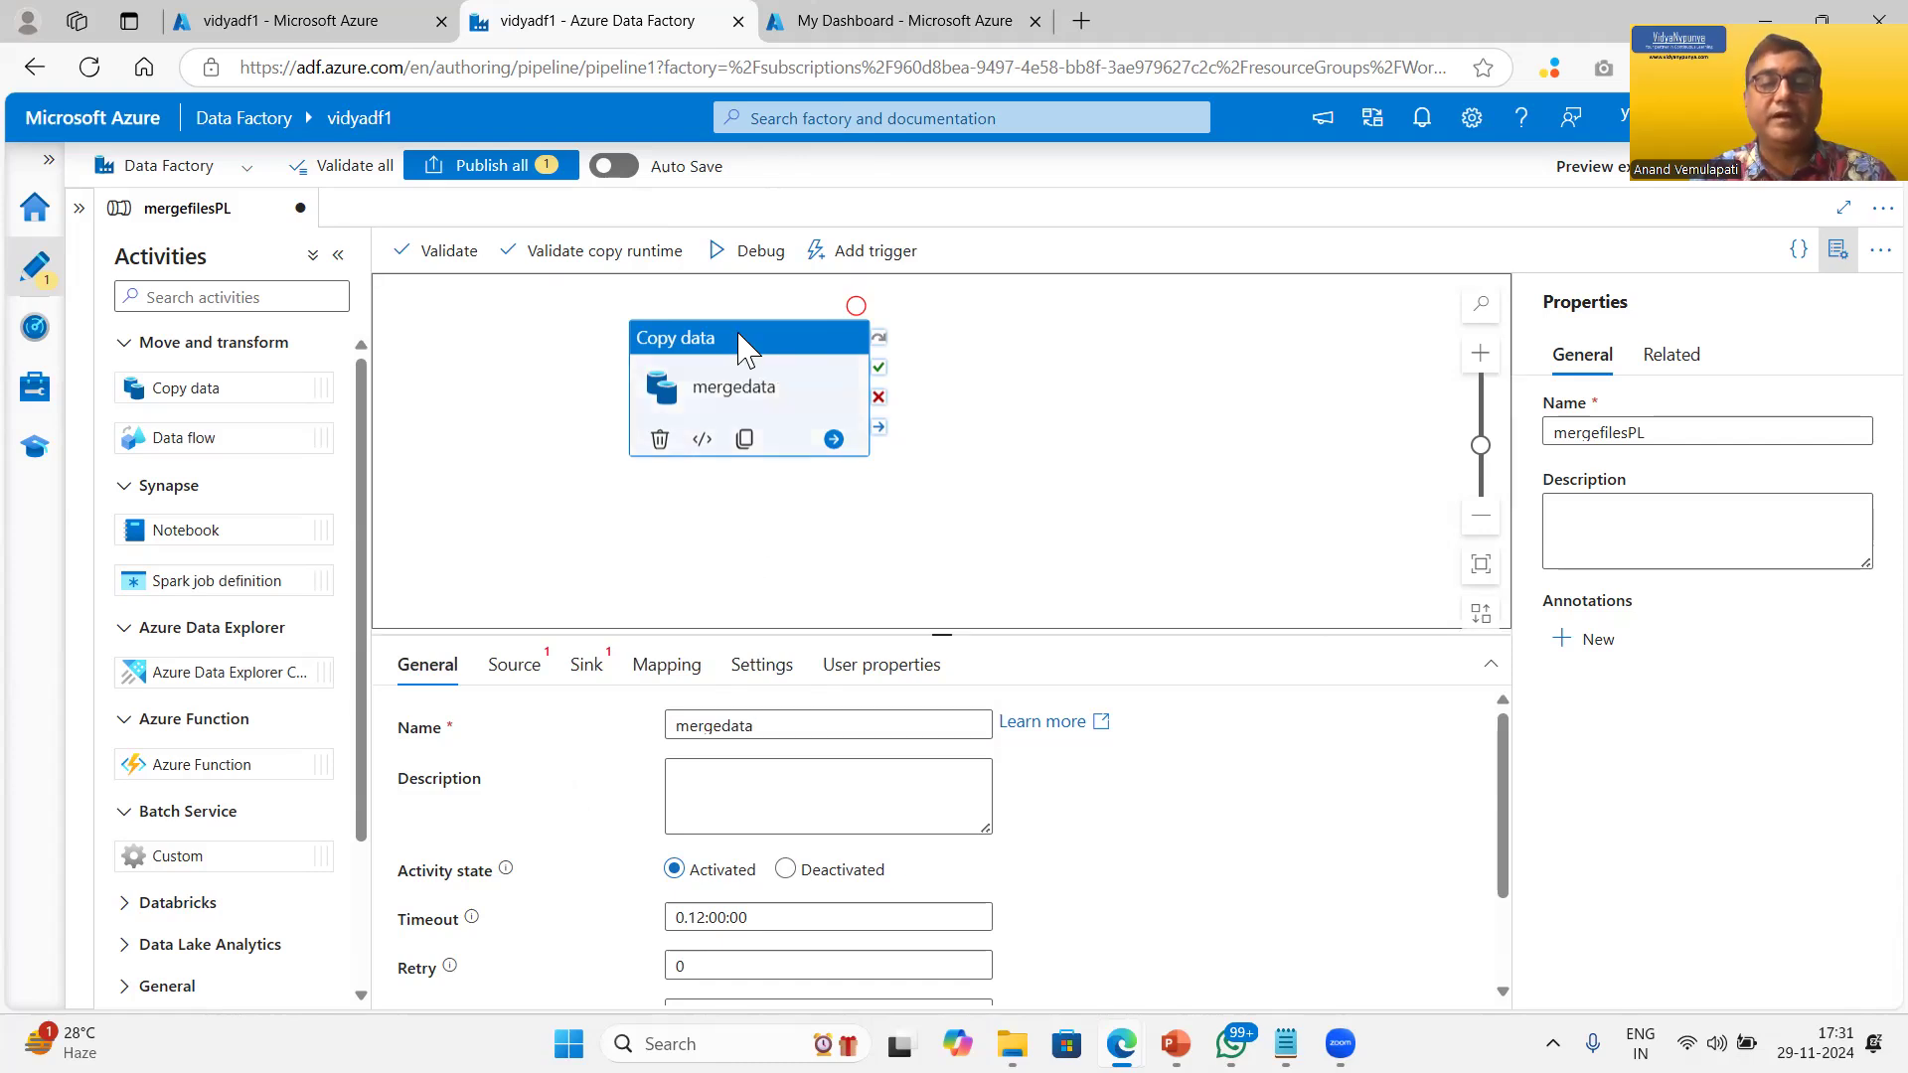
Step: Start a new source dataset for the mergedata activity and look through the available data stores
click(517, 666)
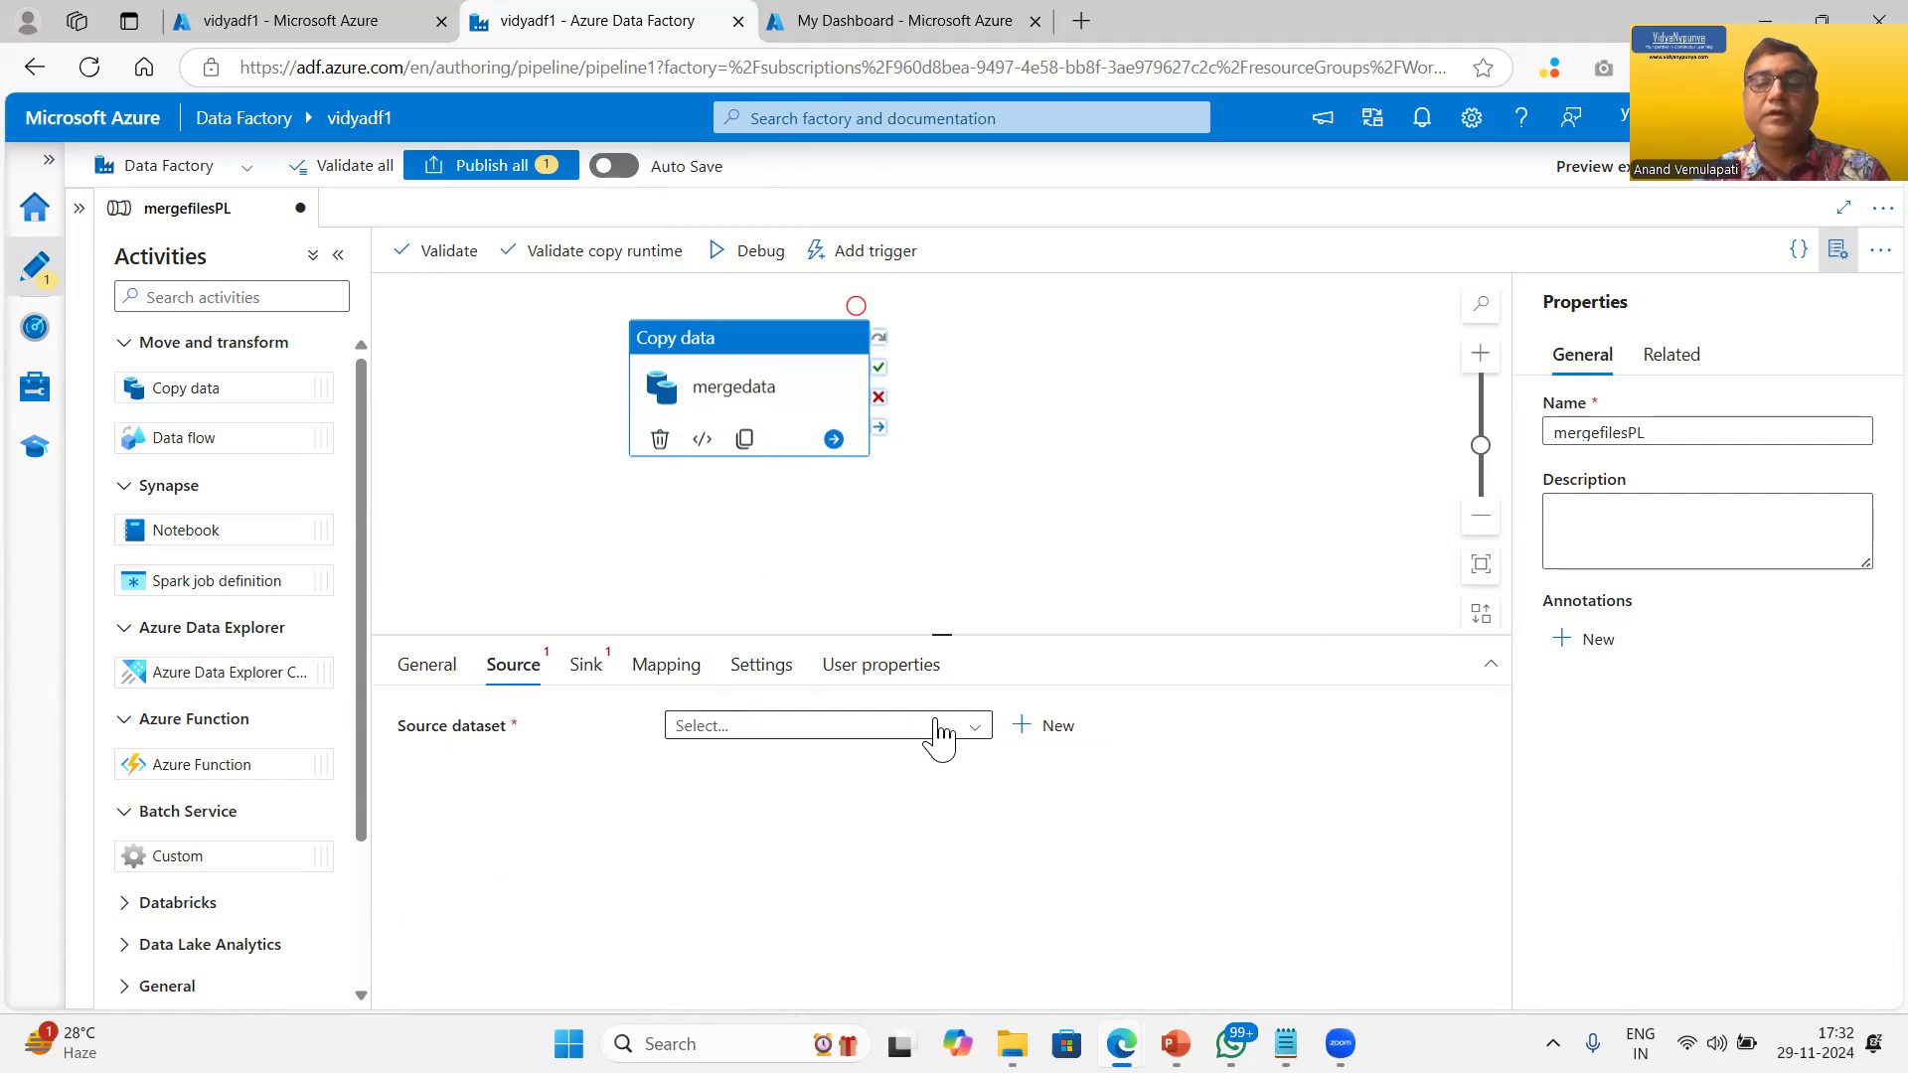
click(959, 729)
click(462, 780)
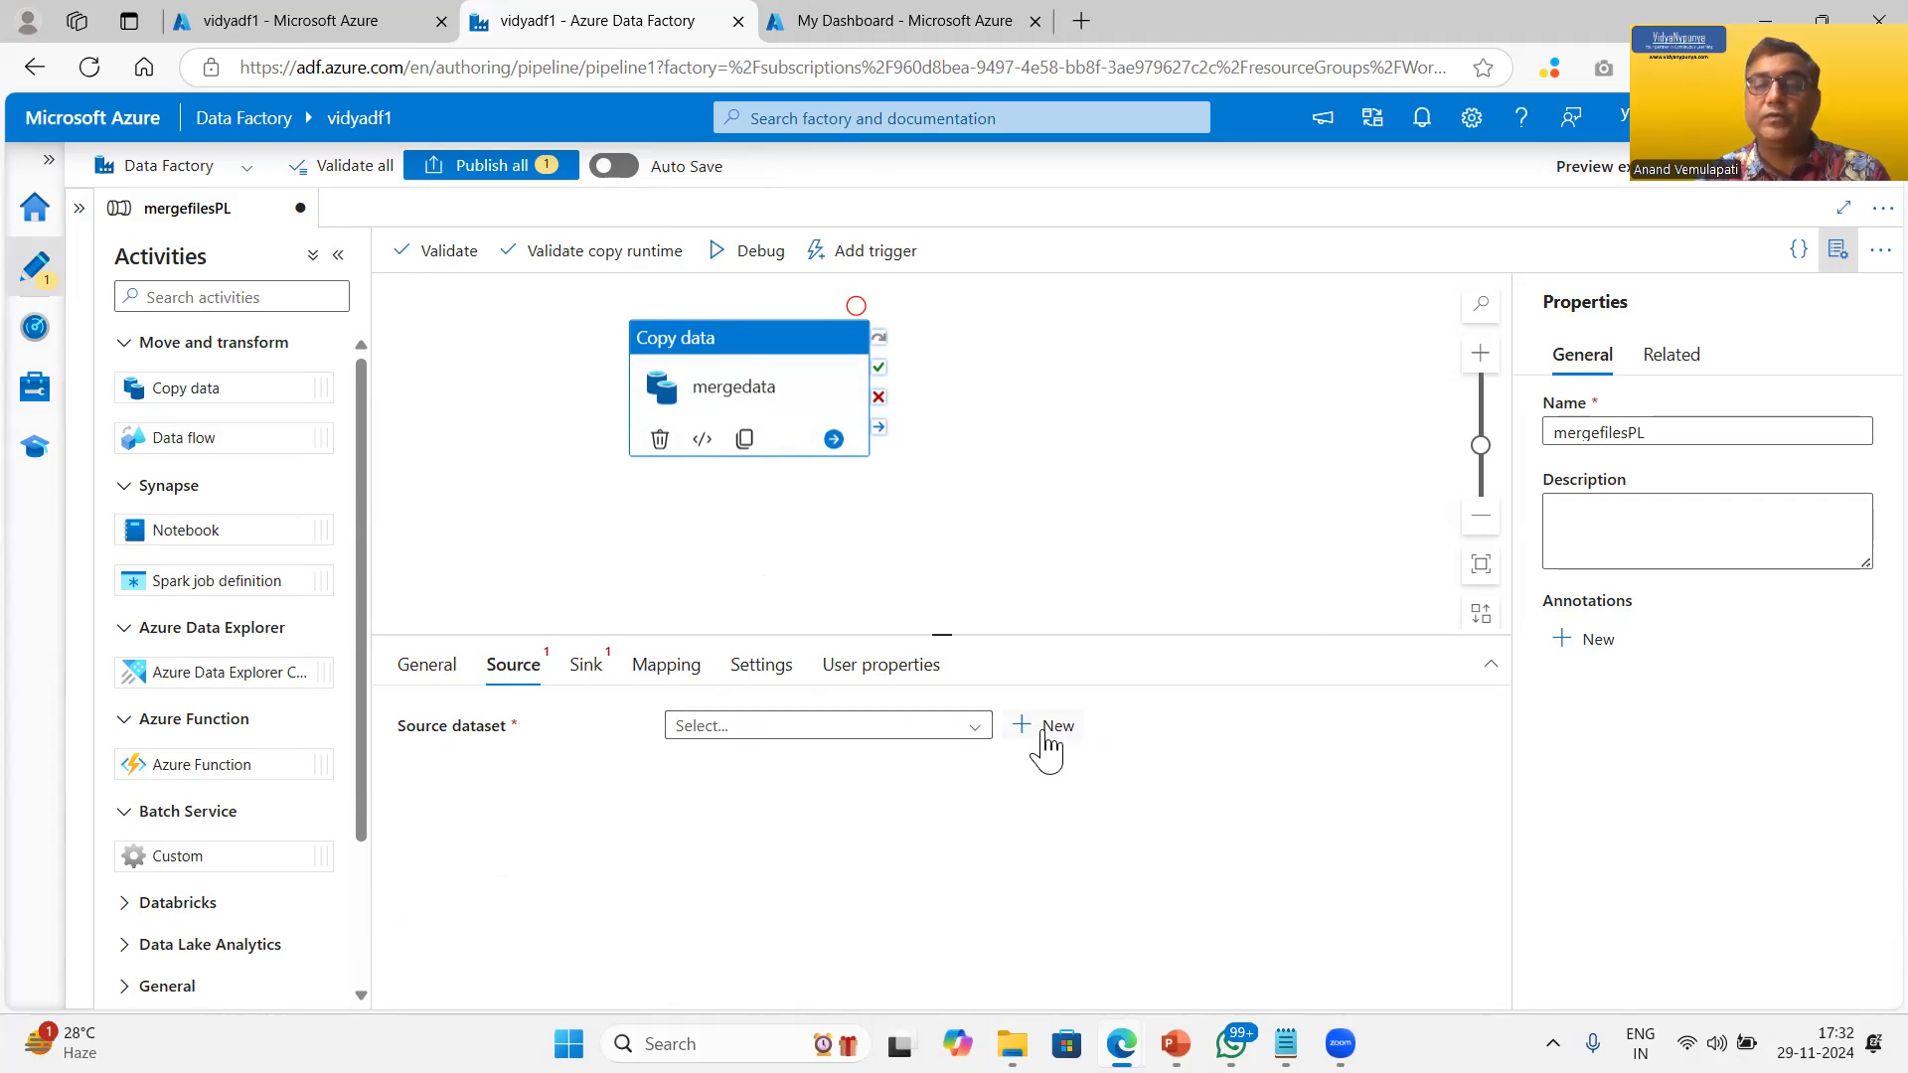
click(1056, 731)
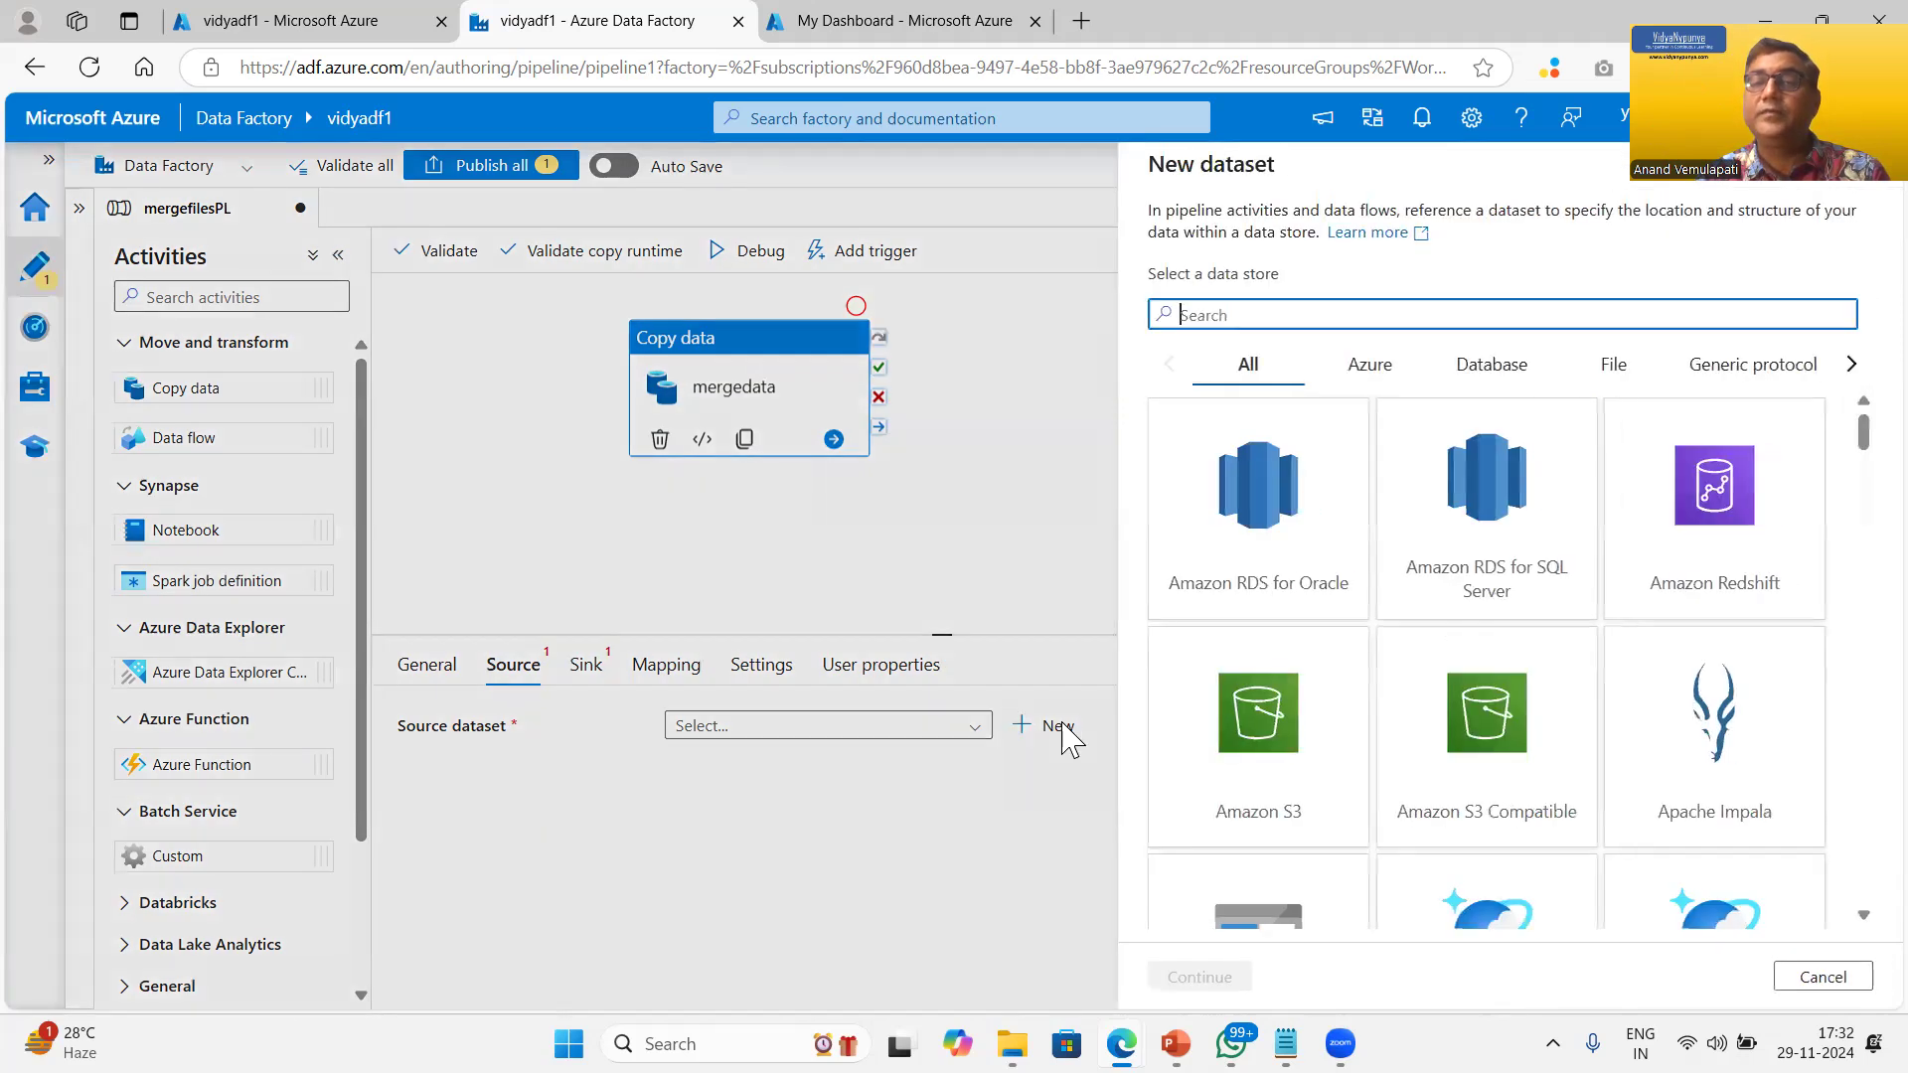
click(1847, 438)
scroll(1847, 497, down, 15)
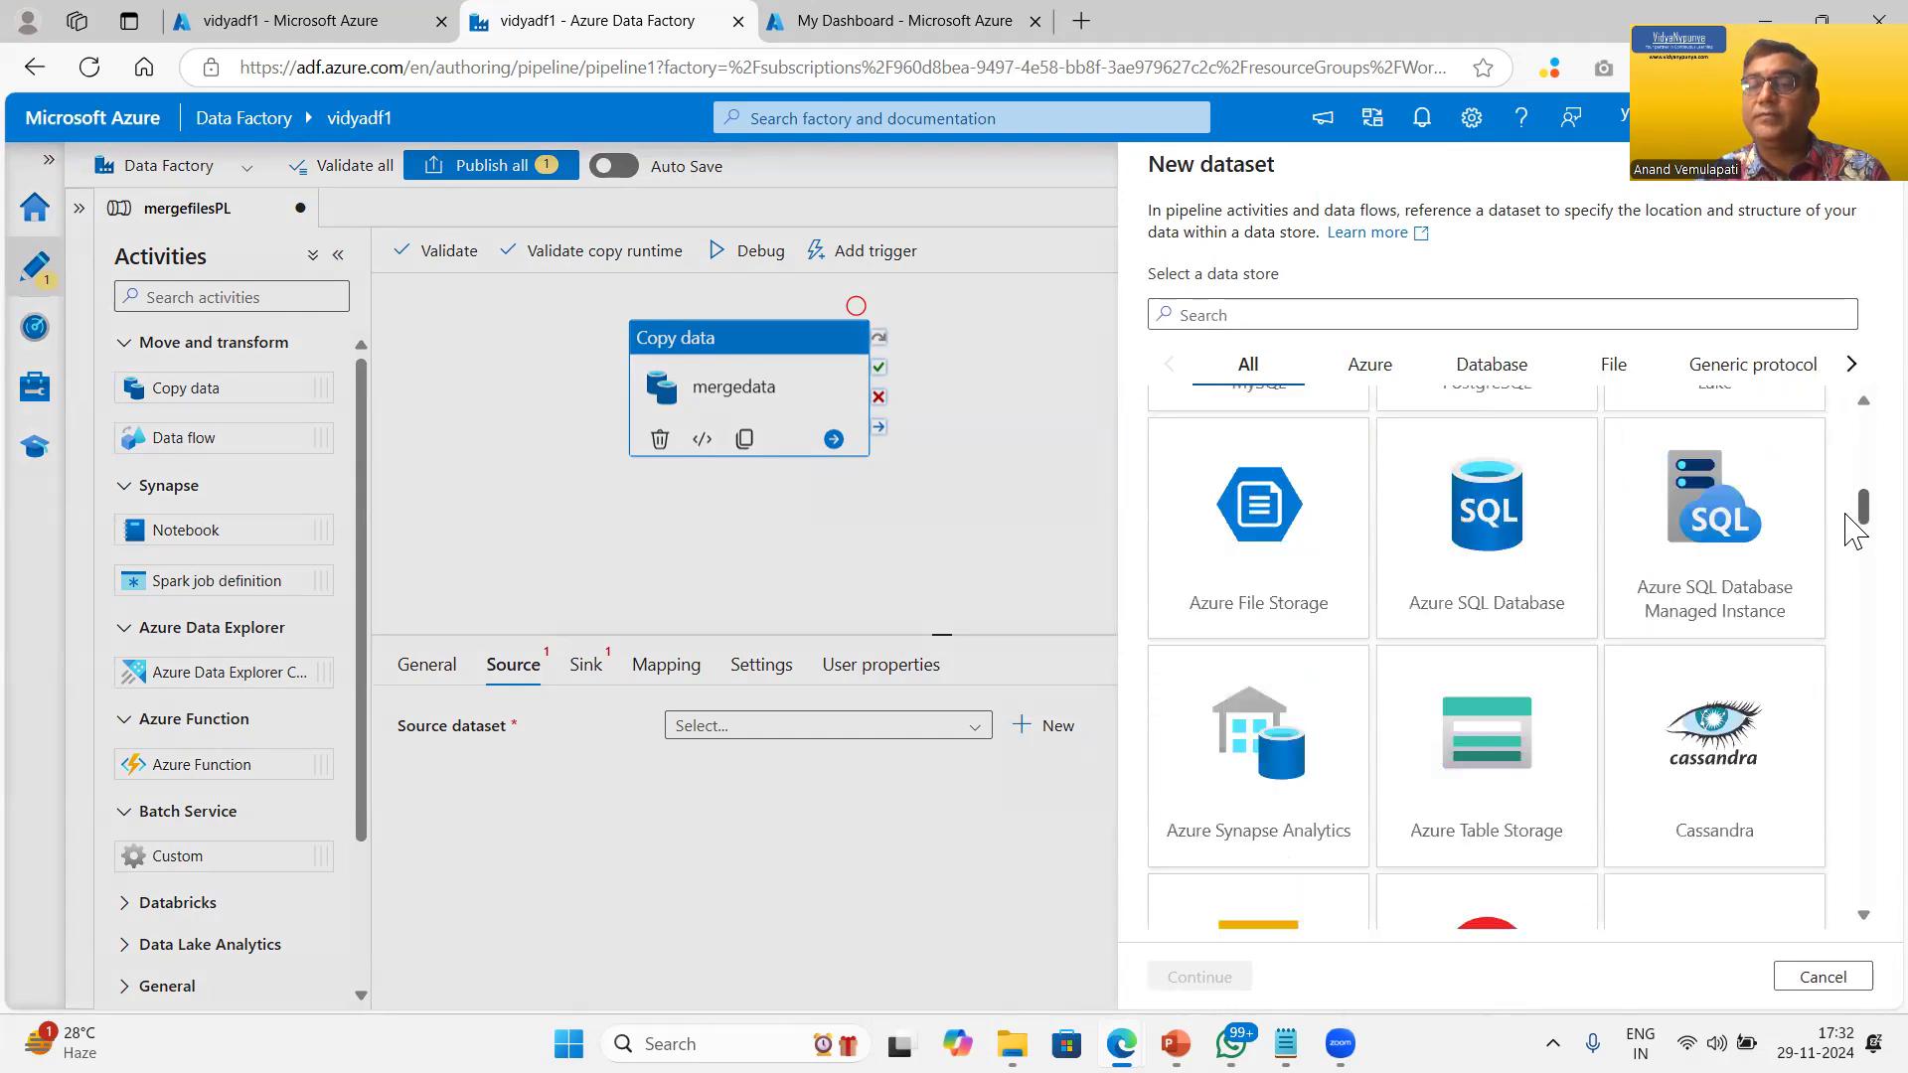
drag(1852, 696, 1855, 423)
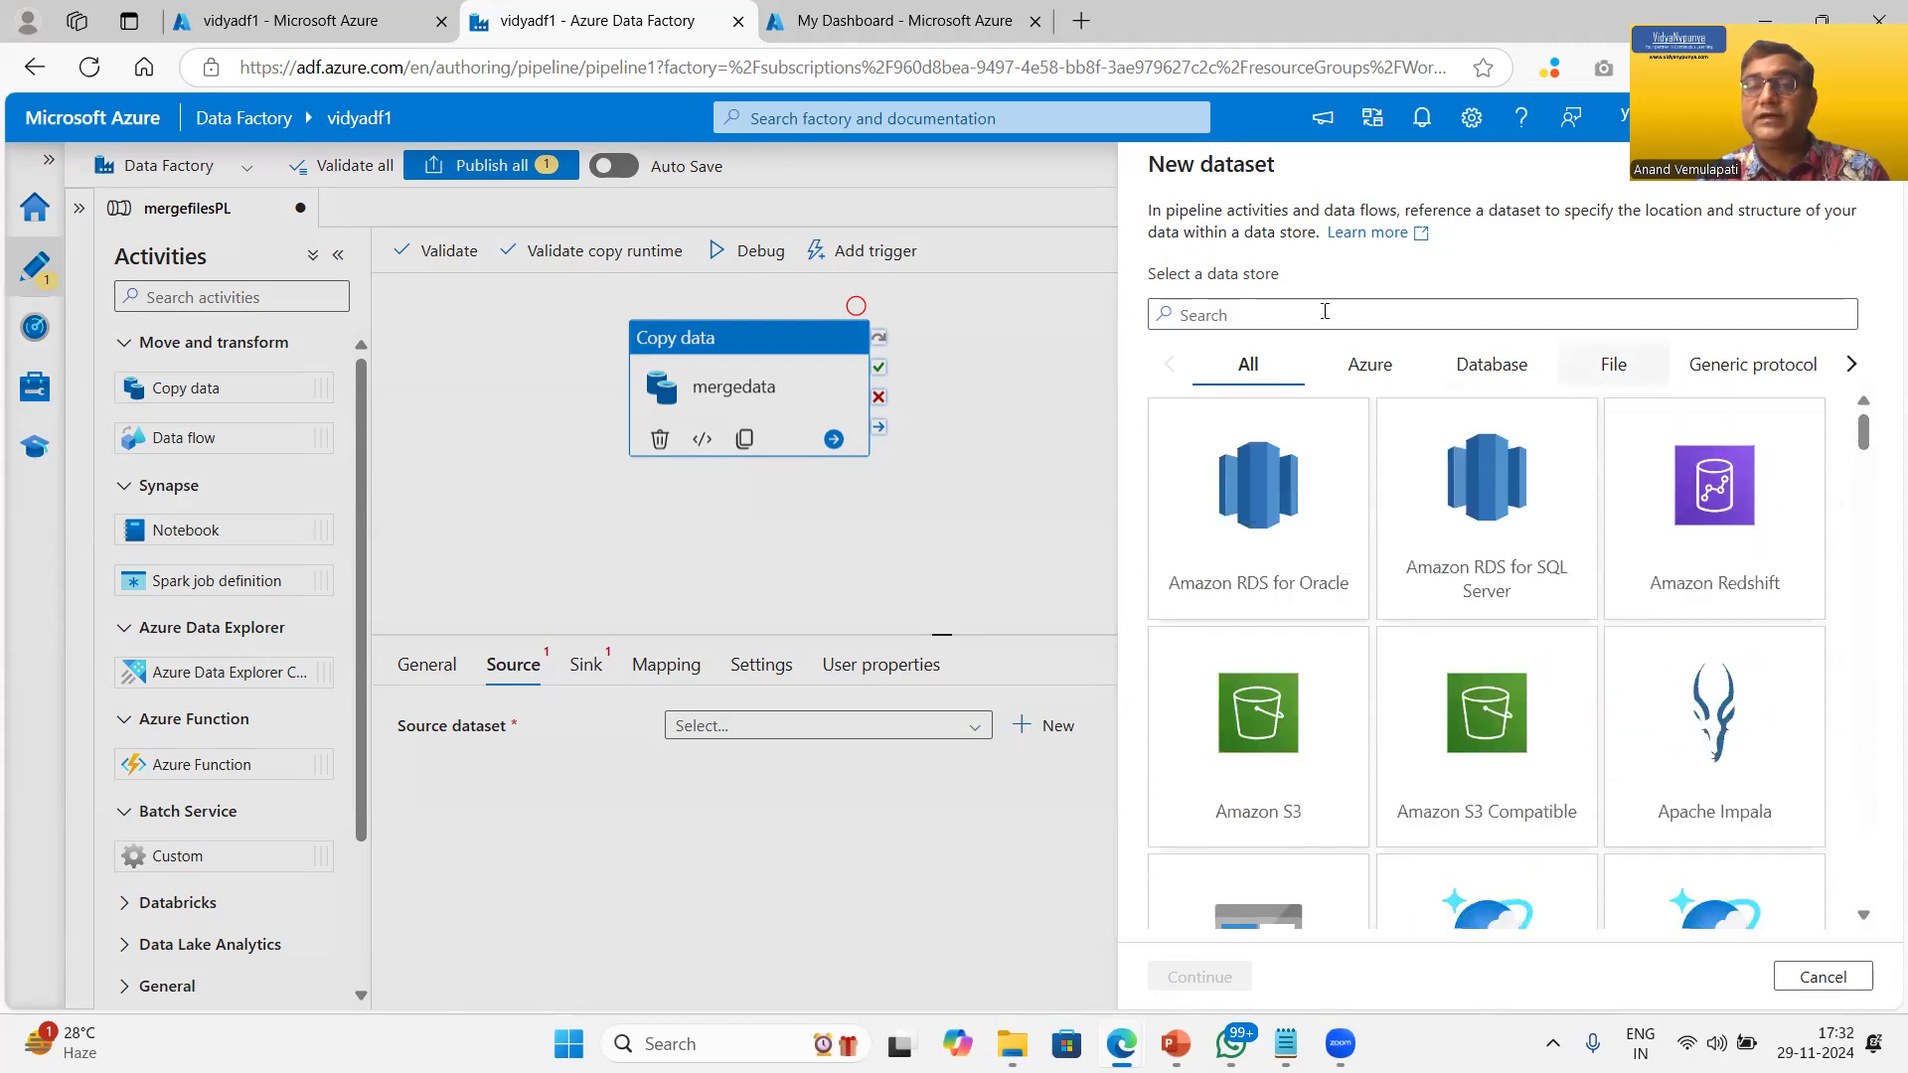
Step: Find Azure Blob Storage by searching for blob, choose it as the data store, and set the format to DelimitedText
click(1293, 314)
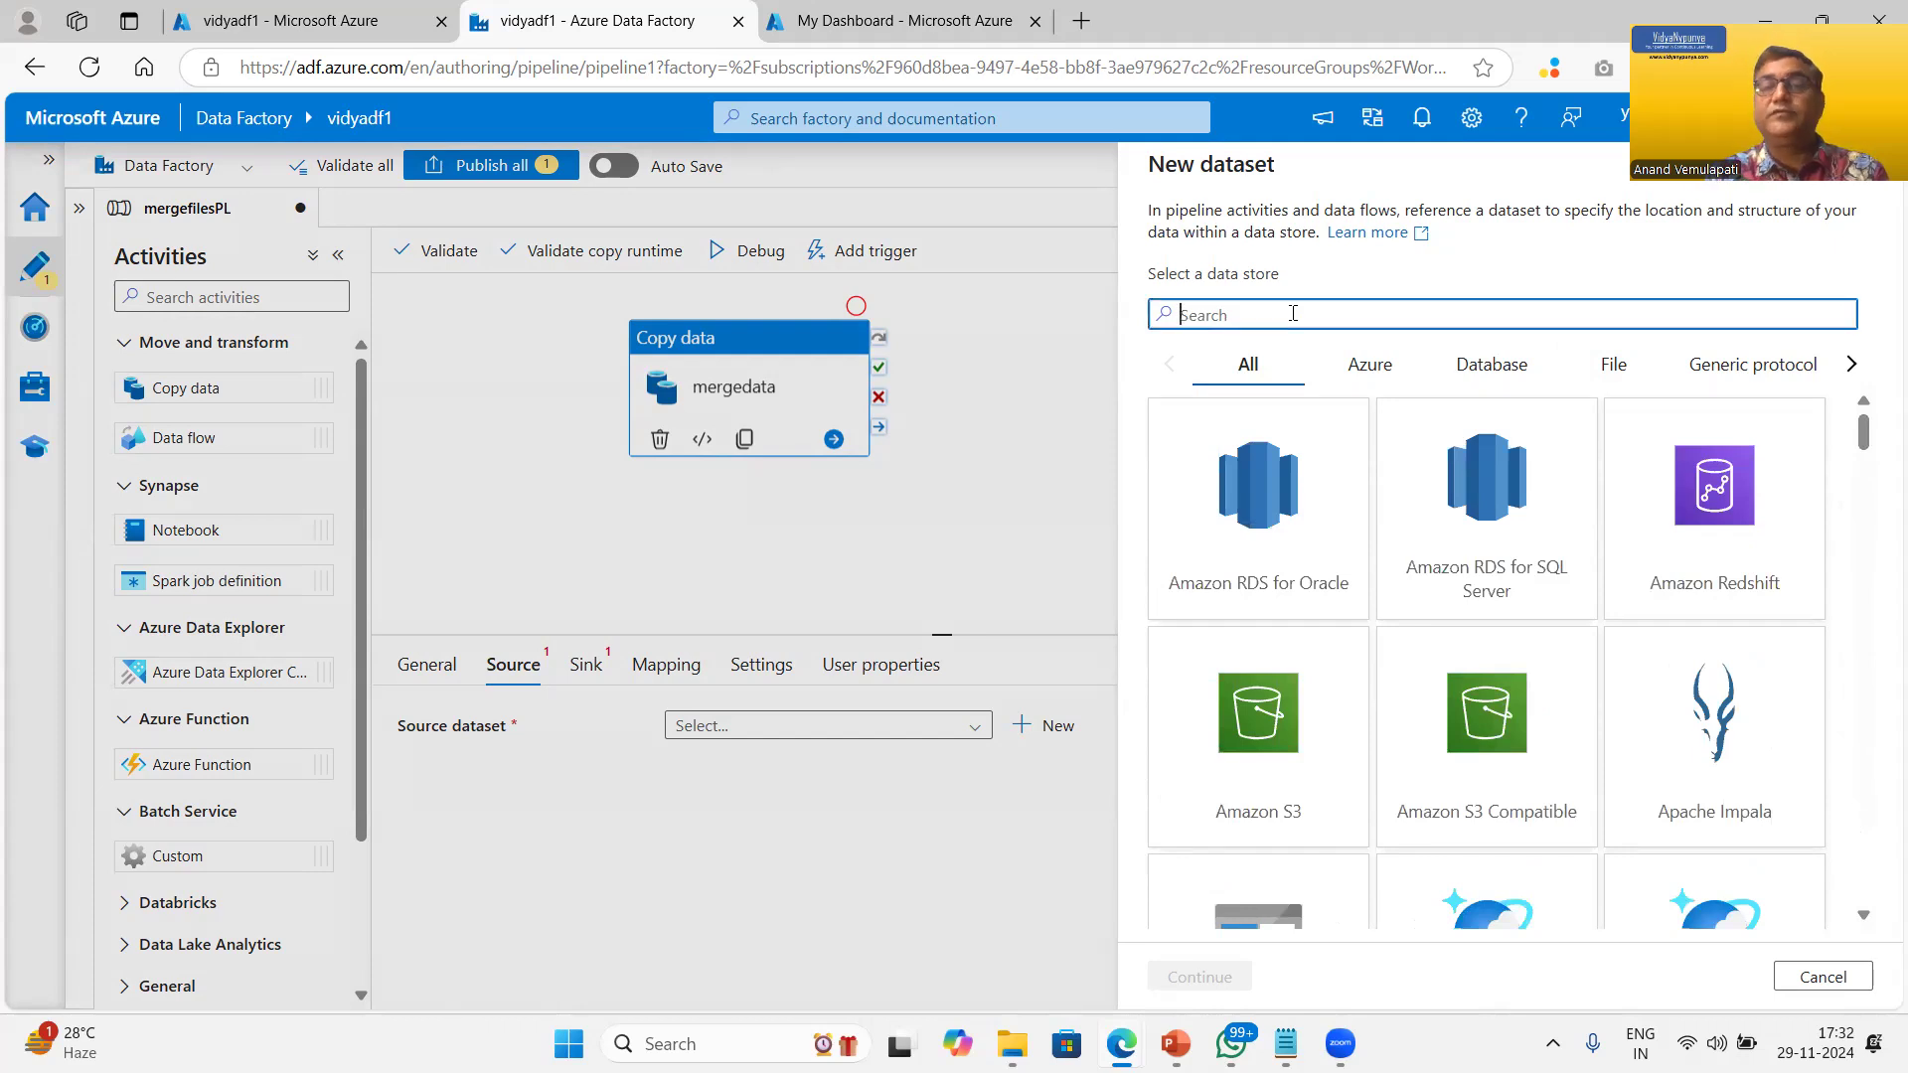
text(blob)
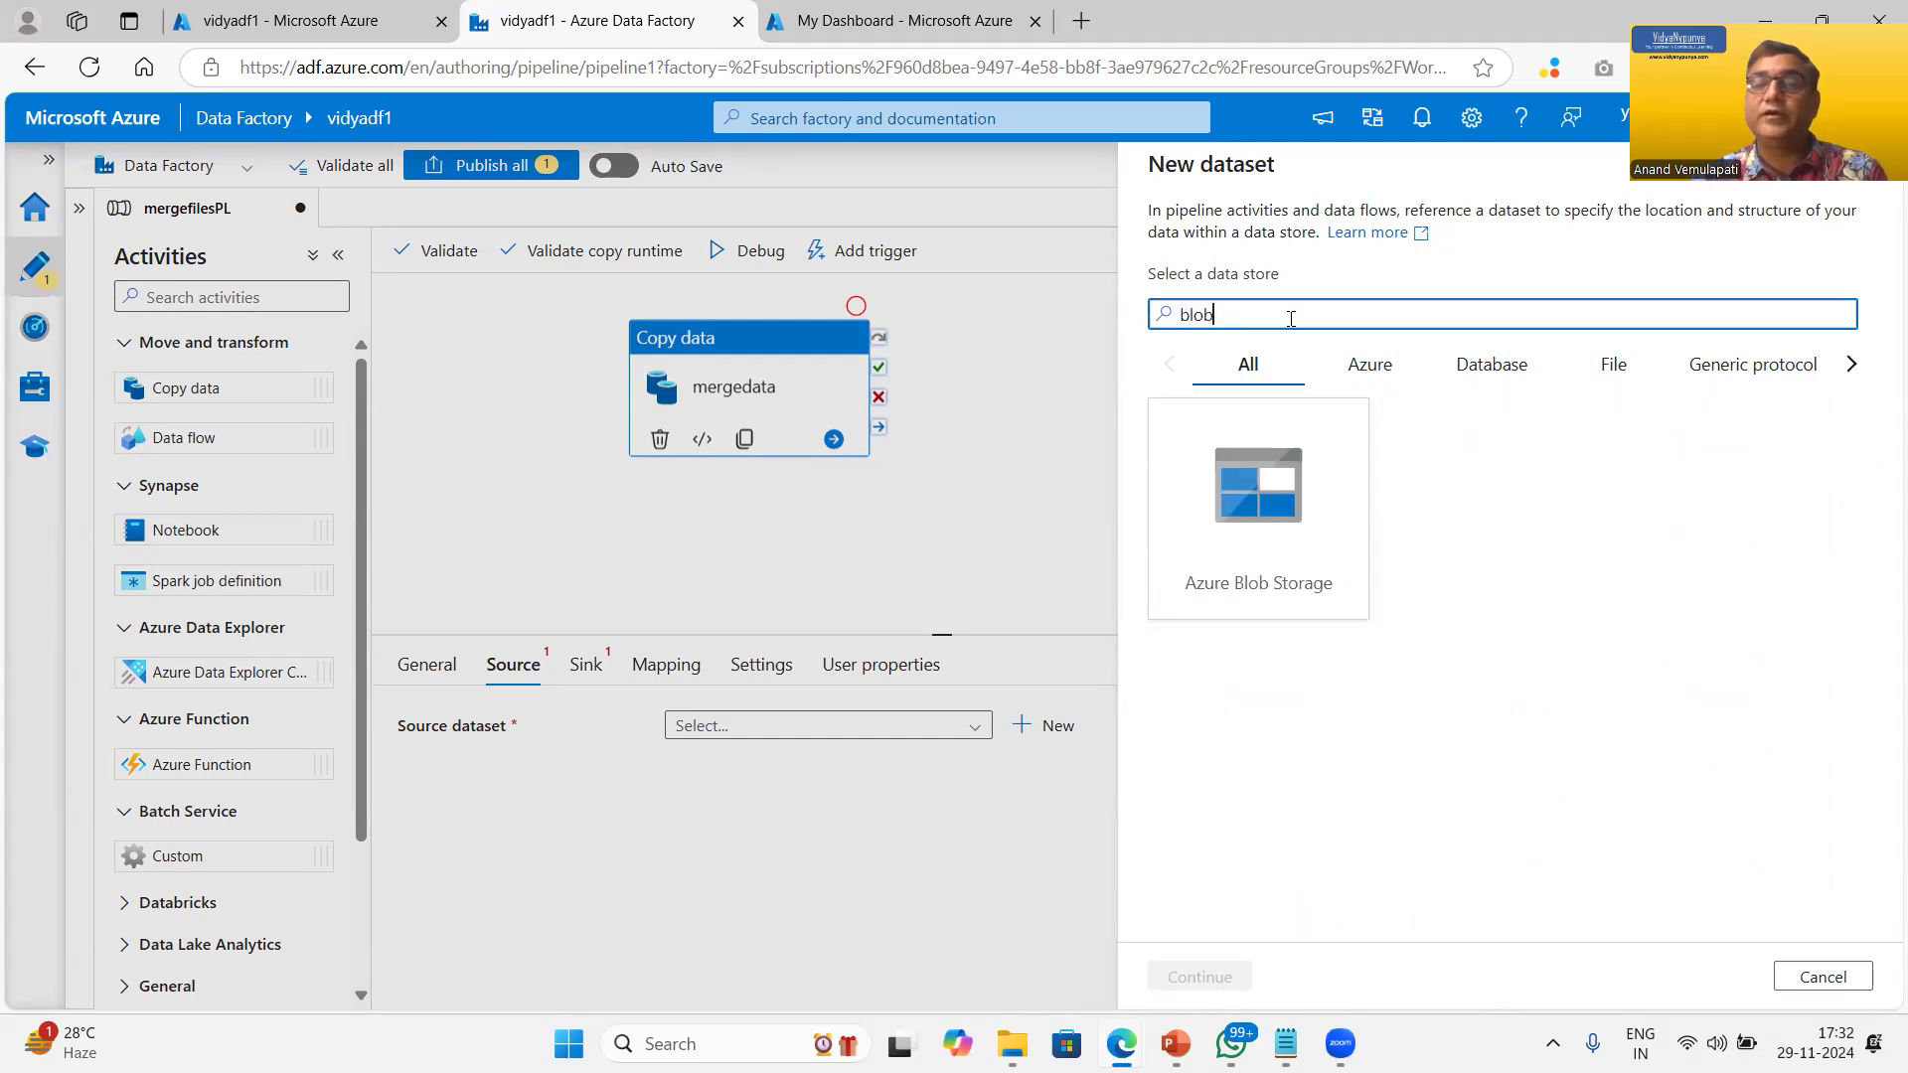
click(1259, 507)
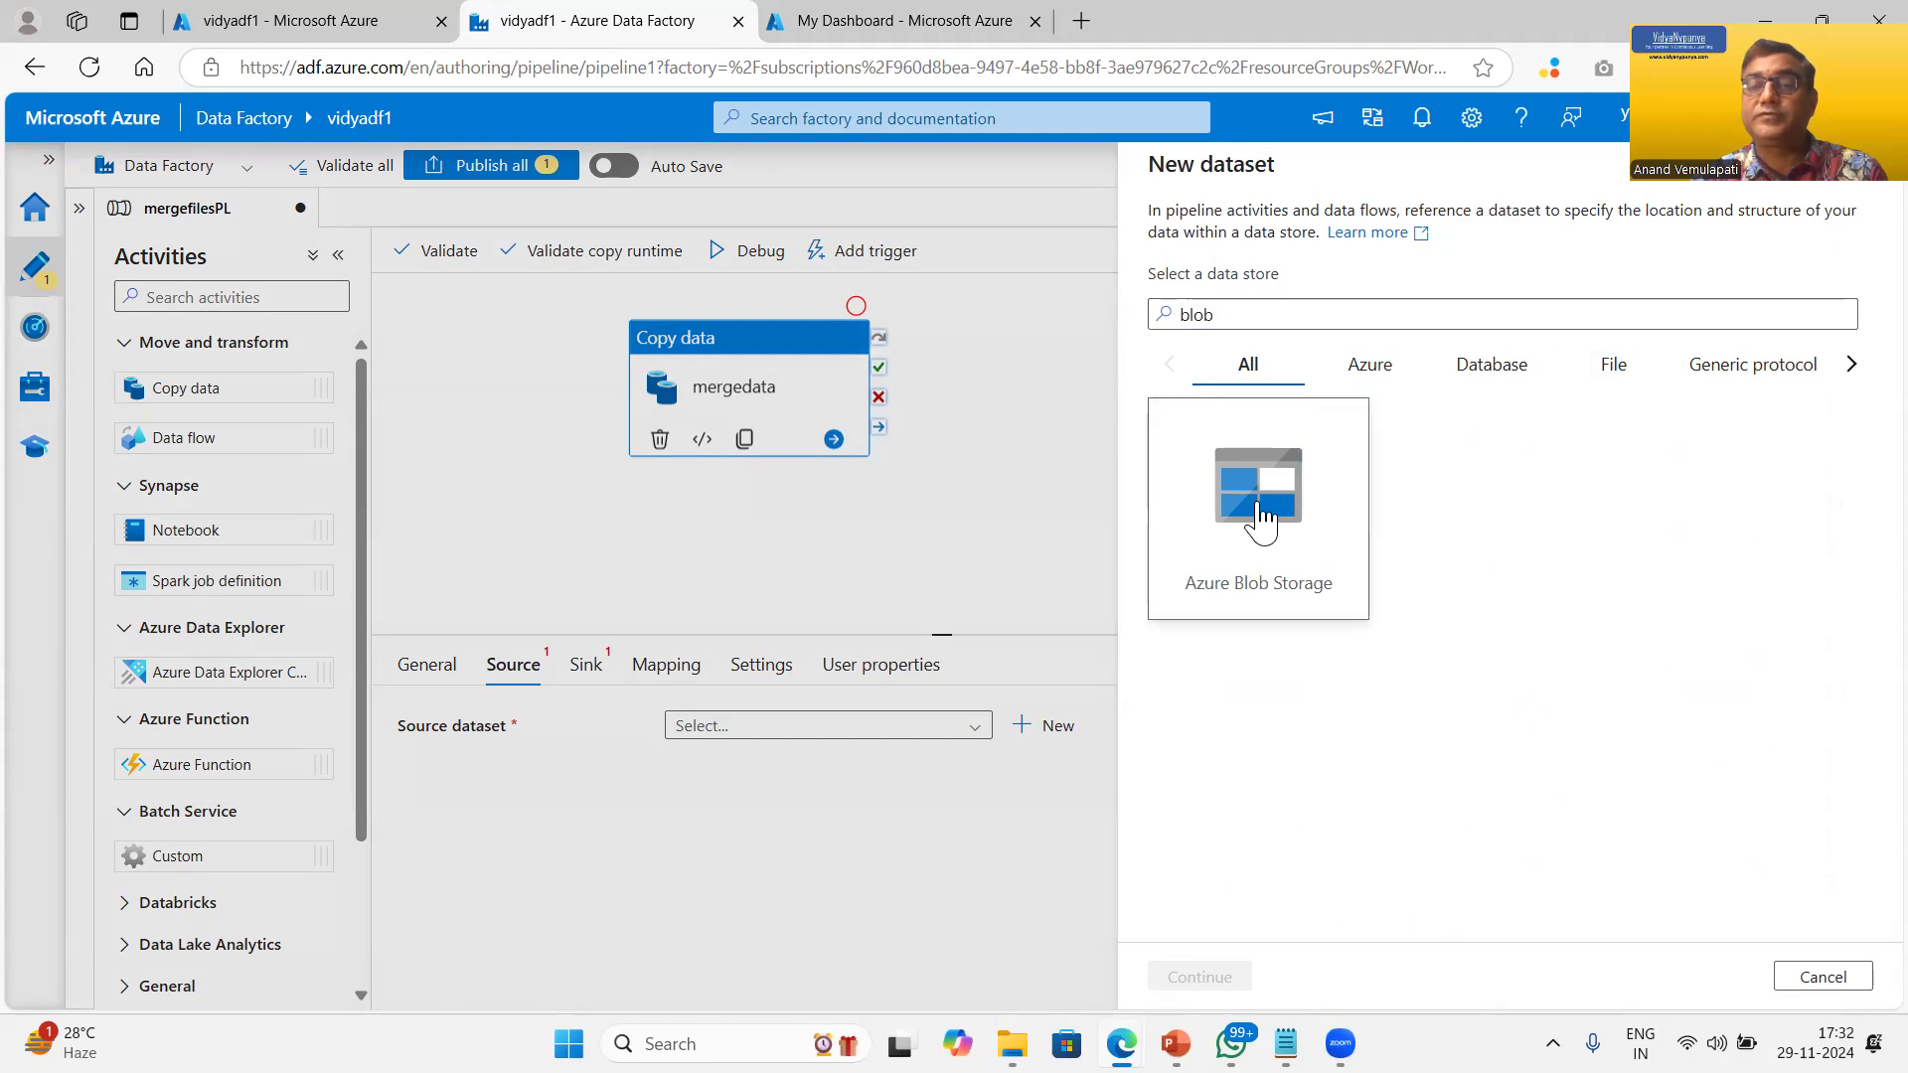
click(1202, 974)
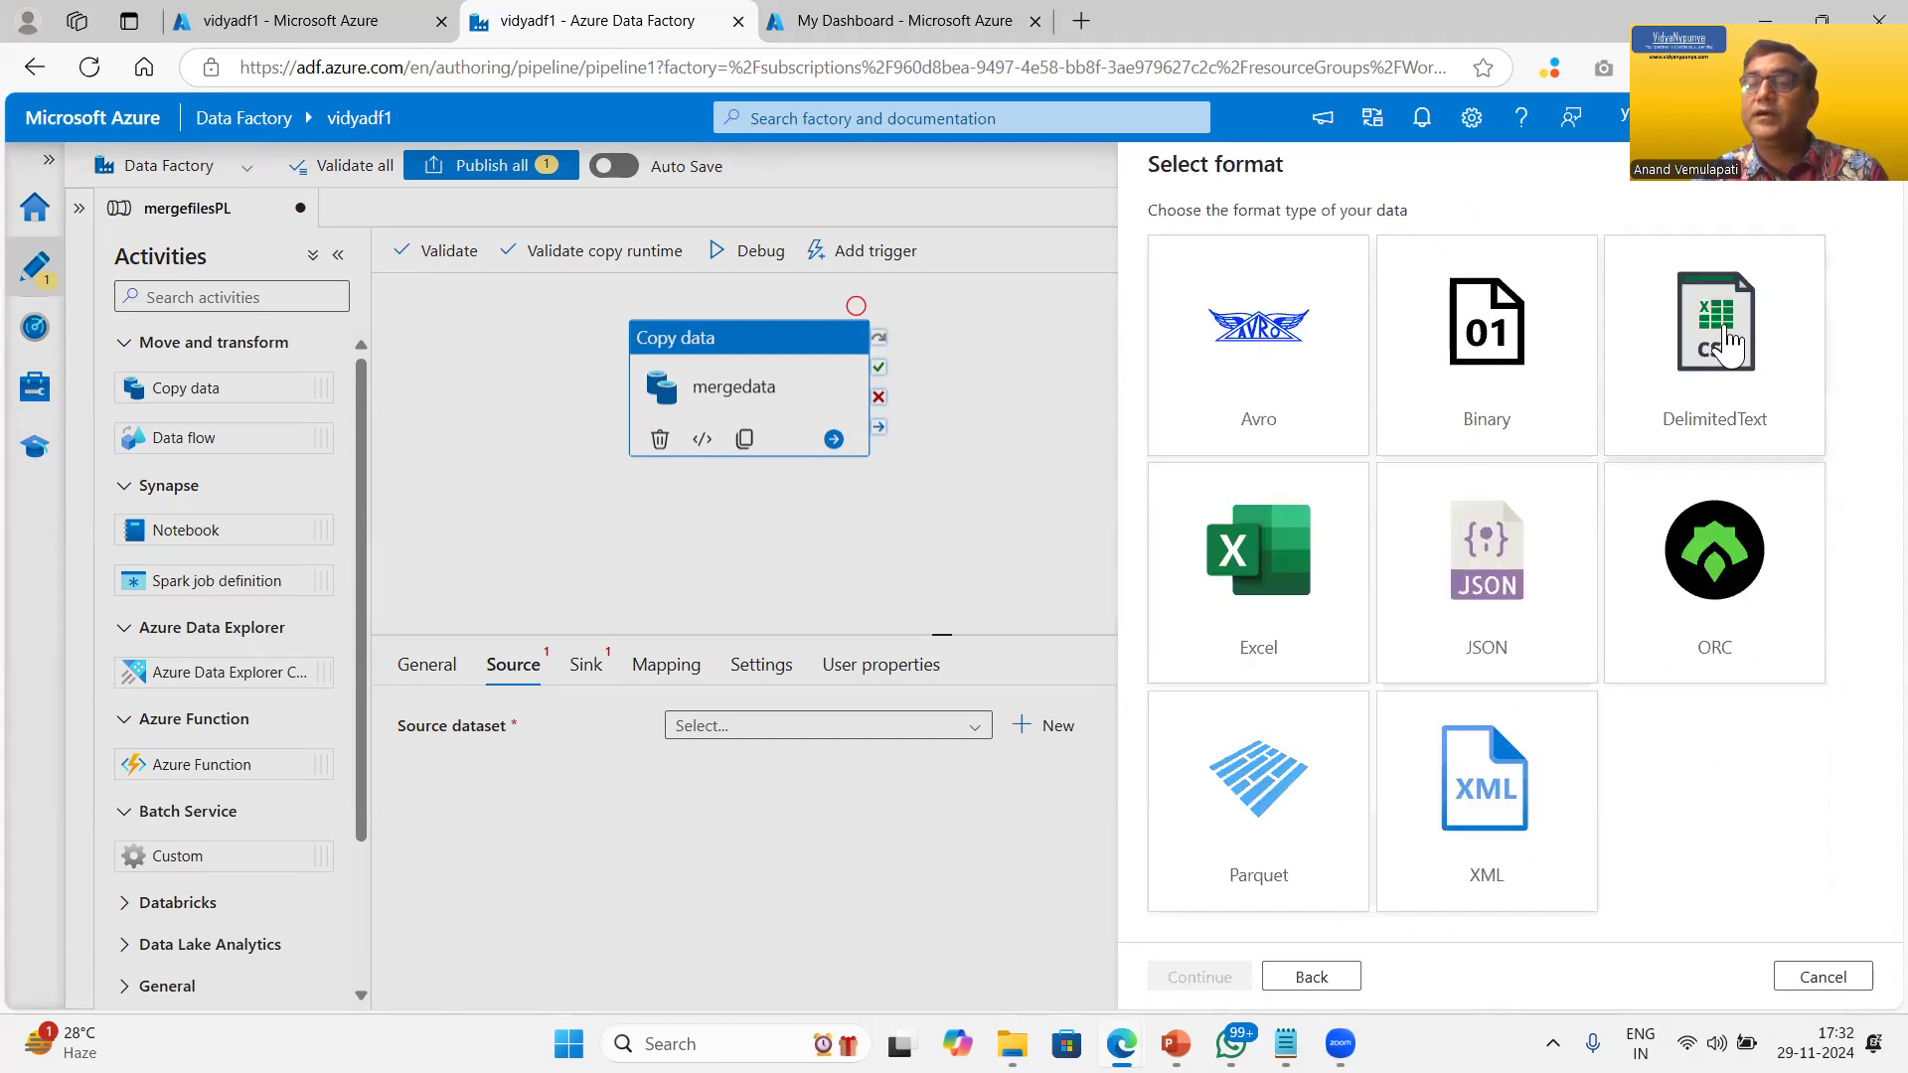
click(1727, 343)
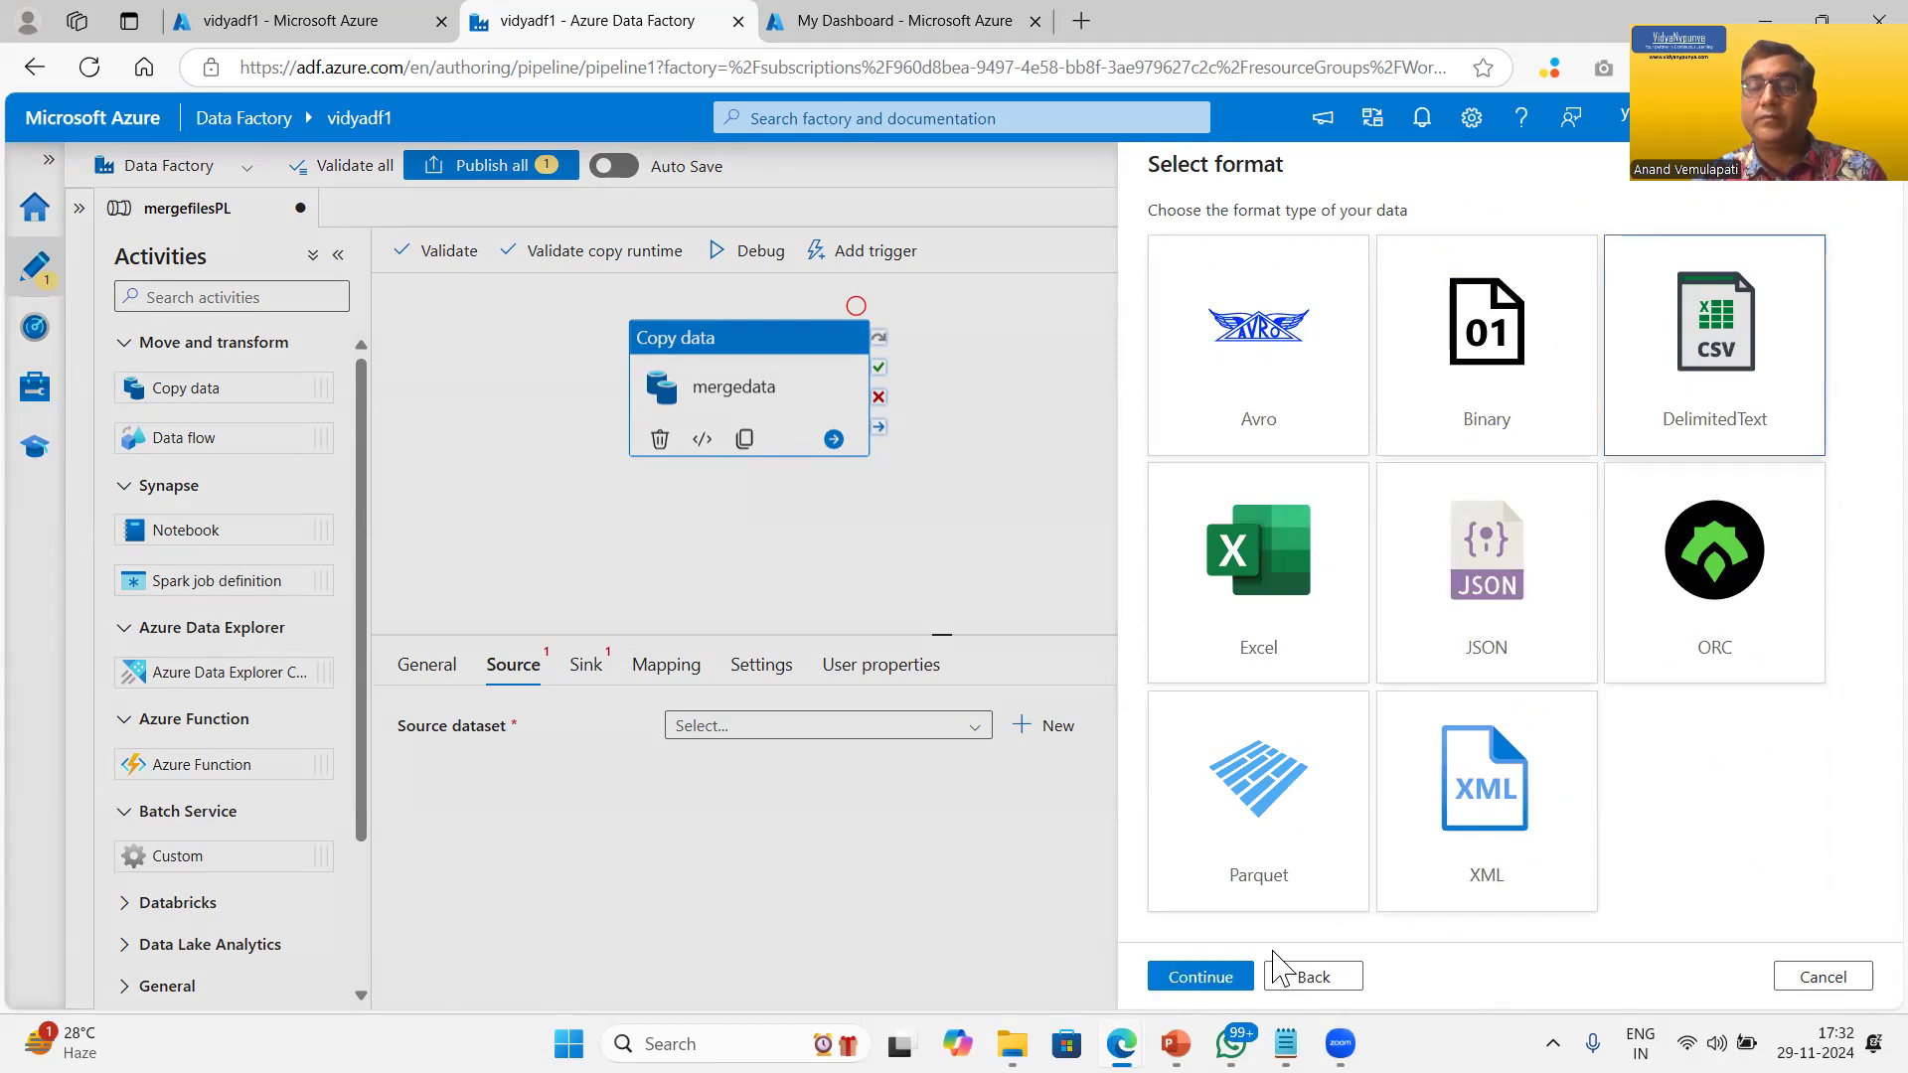
click(1193, 984)
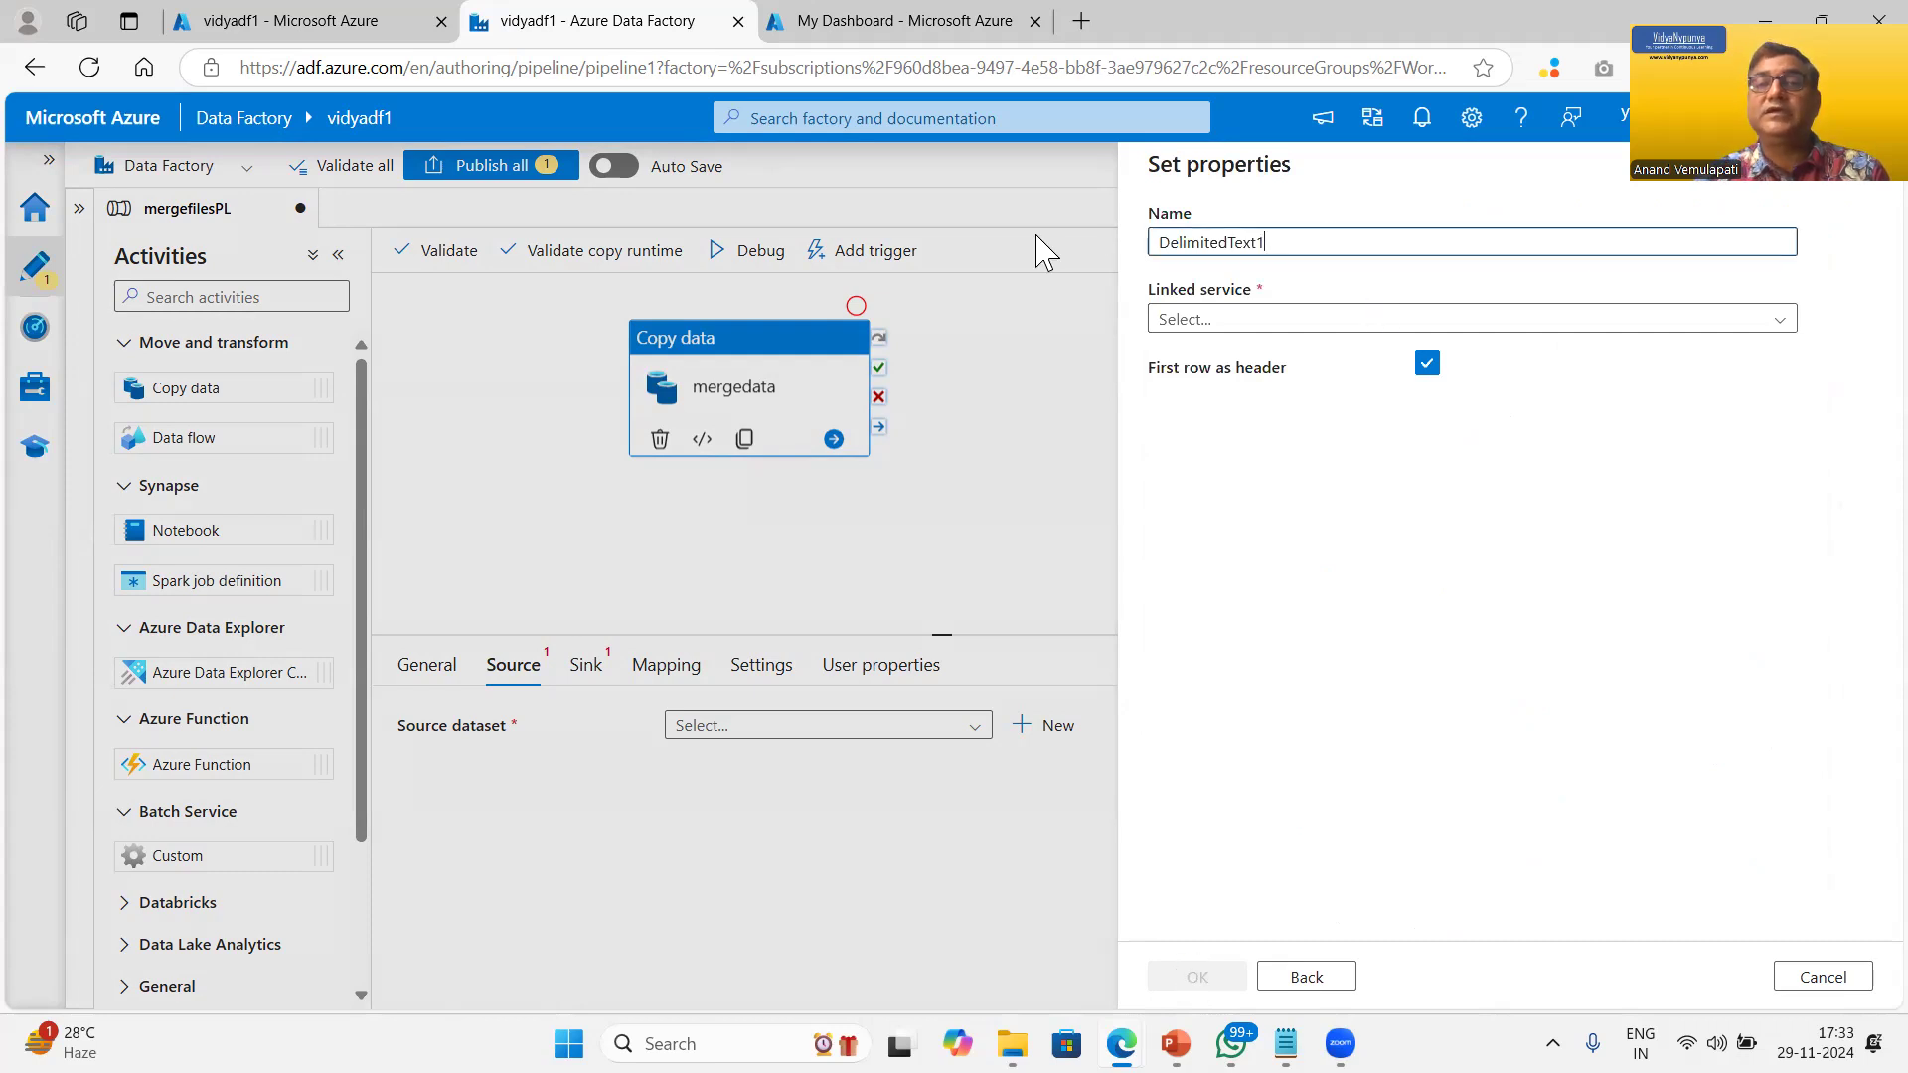
Step: Name the dataset sourcedata and start creating a new linked service for it
key(ctrl+a)
text(sourcedat)
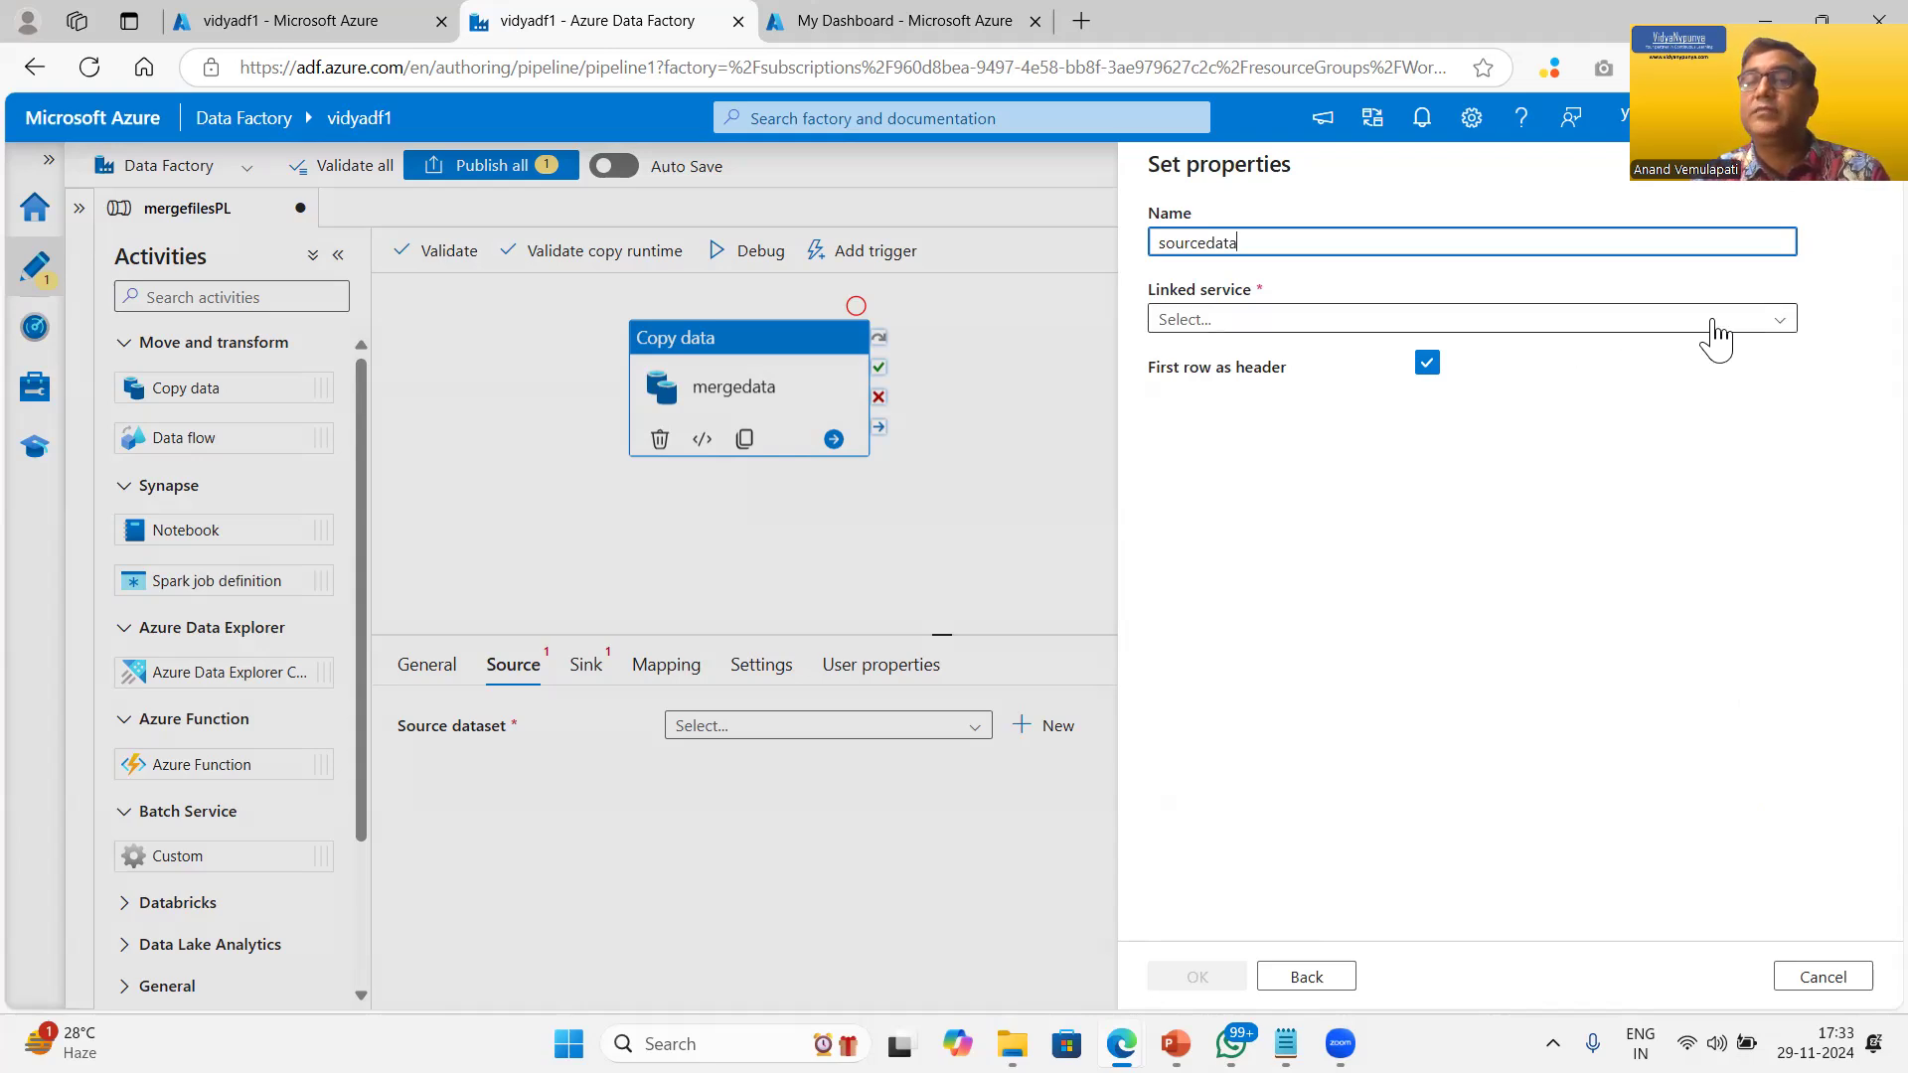
click(1242, 320)
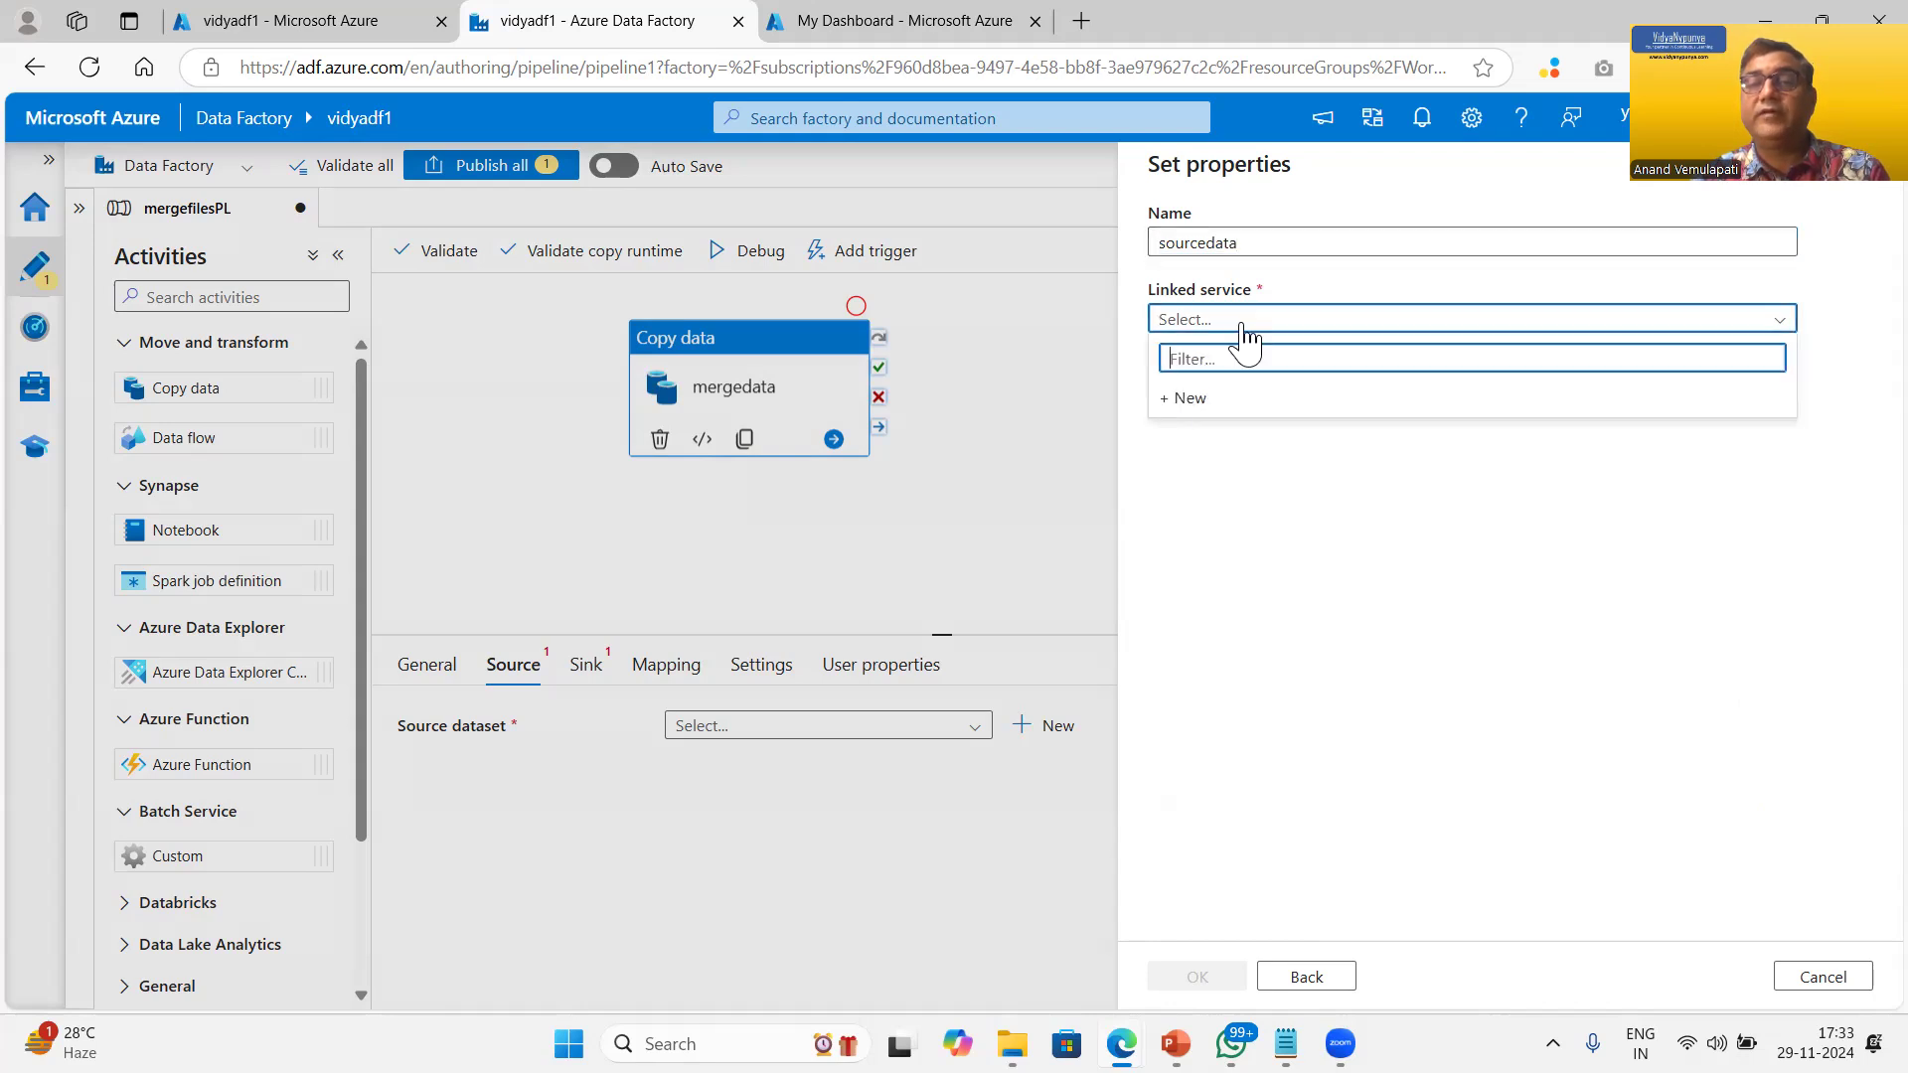
click(1193, 400)
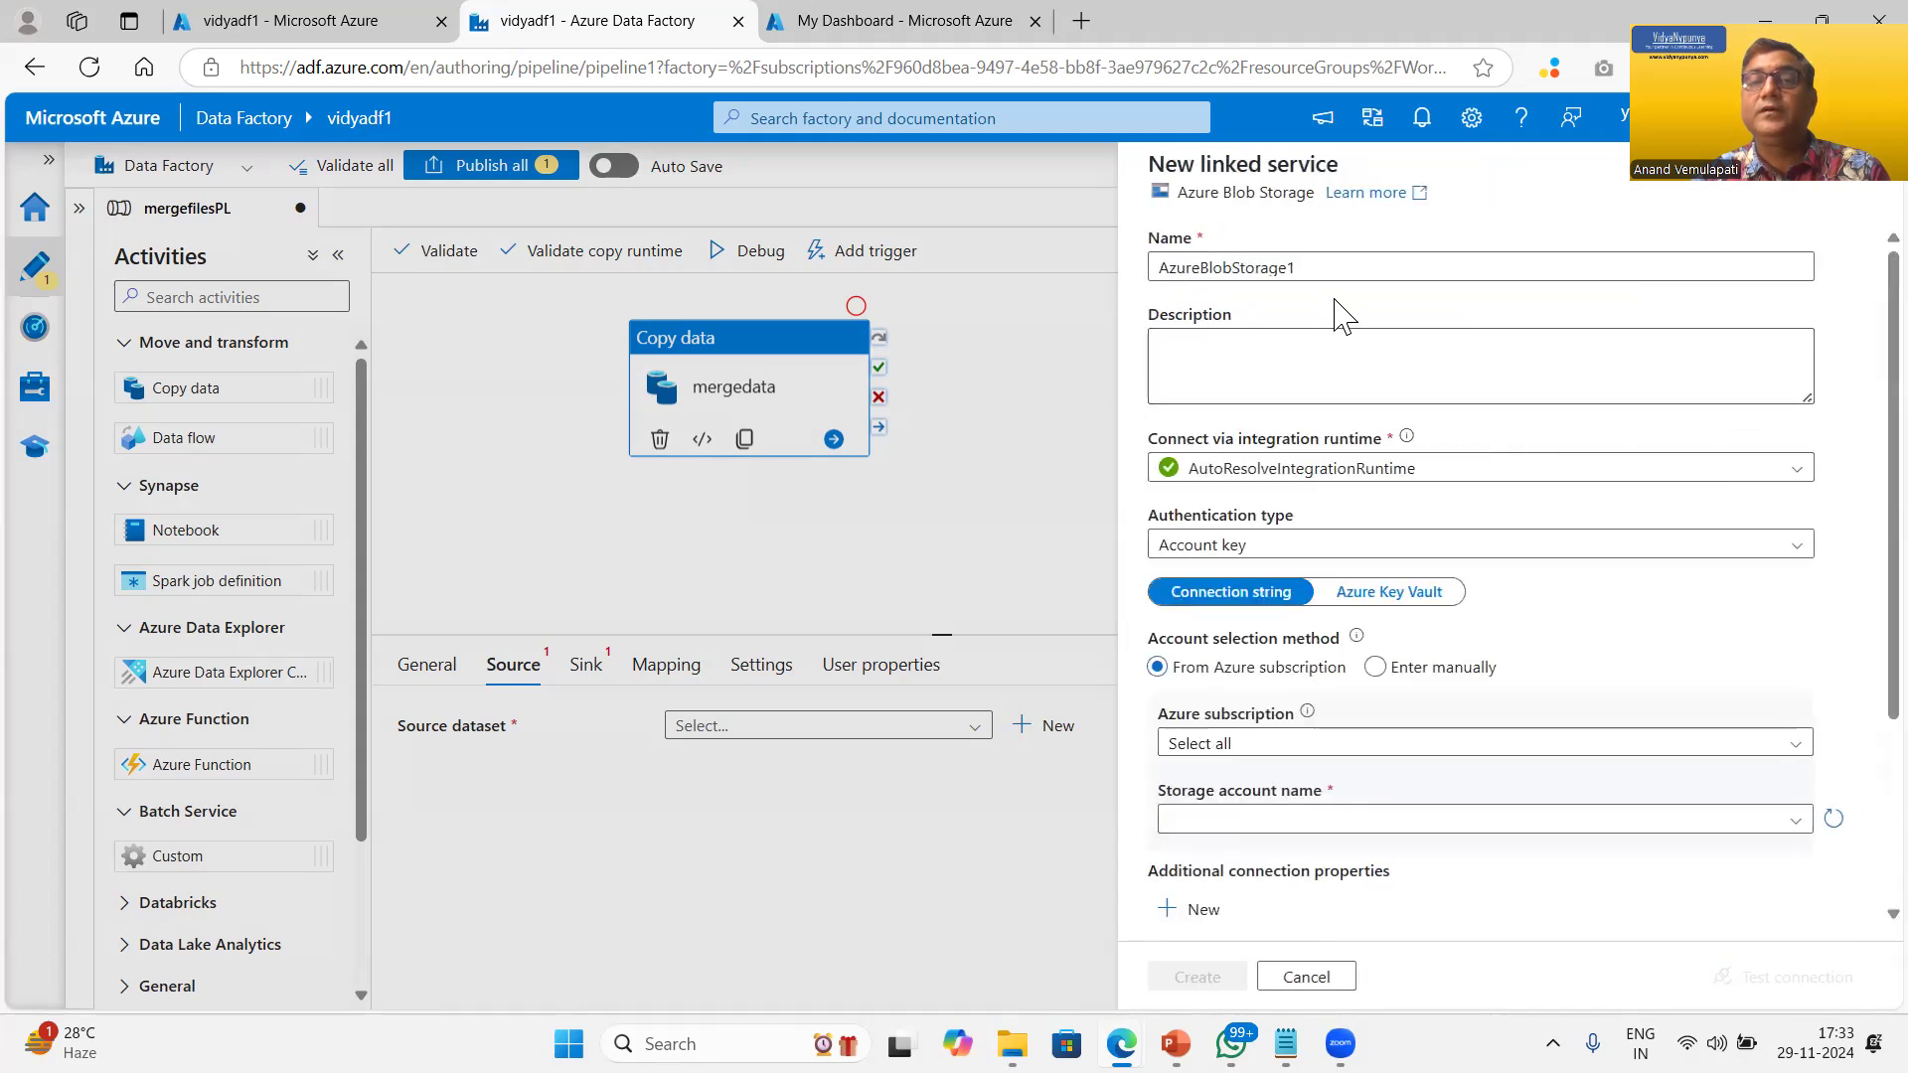
Step: Name the new linked service blobls and select Azure subscription 1 as its subscription
drag(1308, 267, 1132, 265)
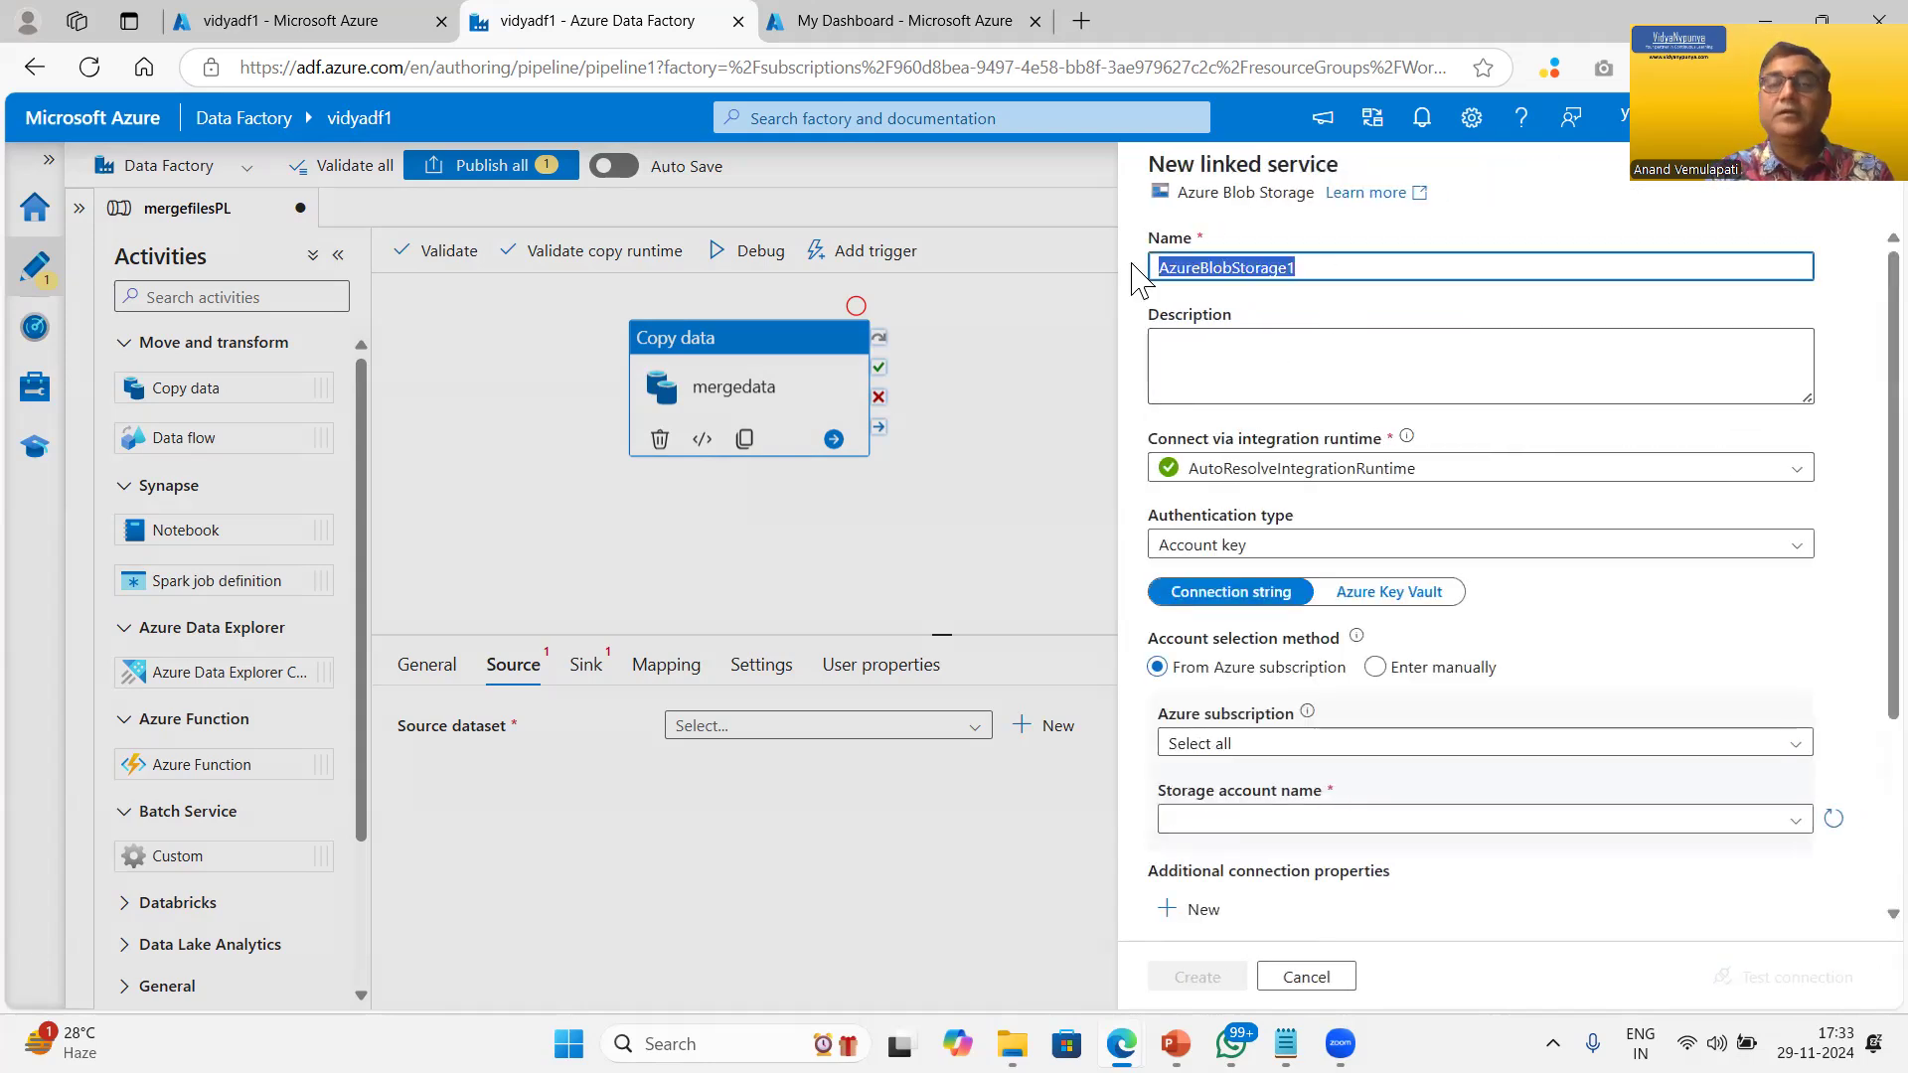
text(blobls)
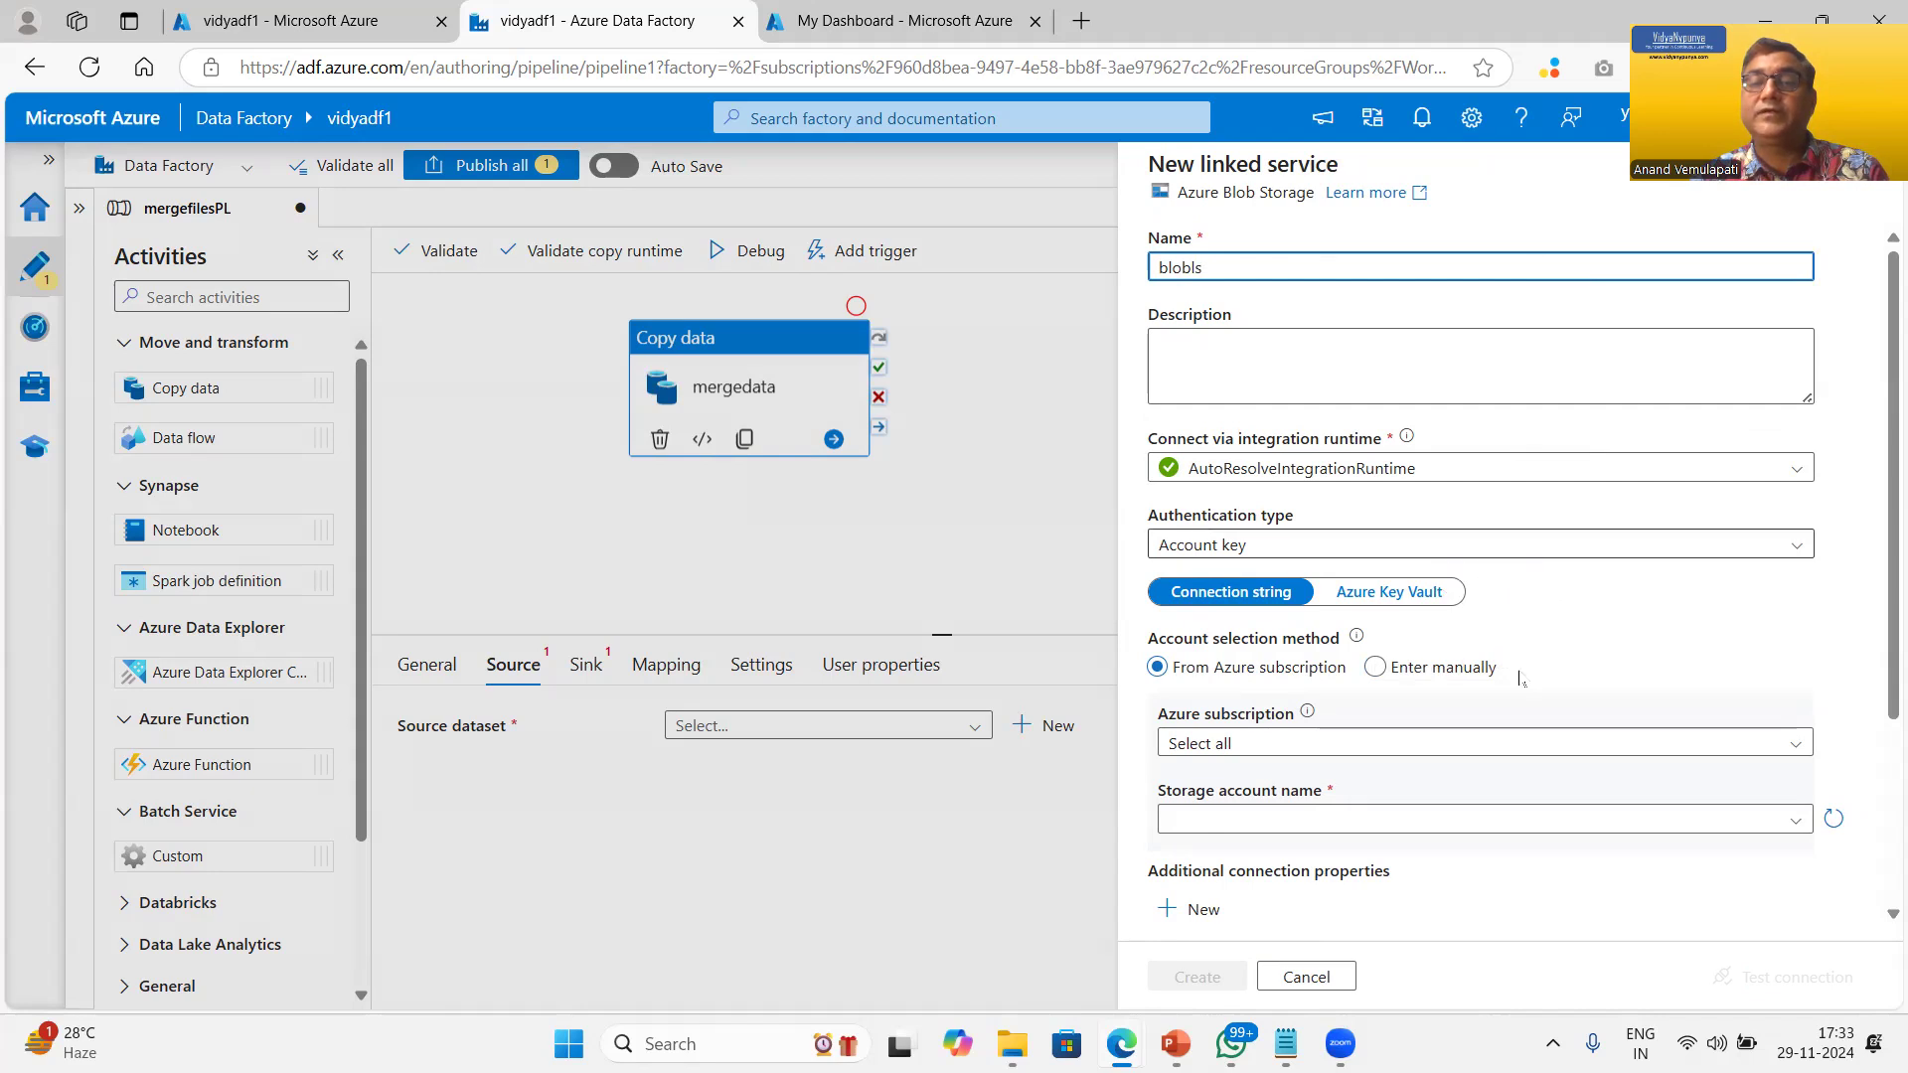
click(1501, 747)
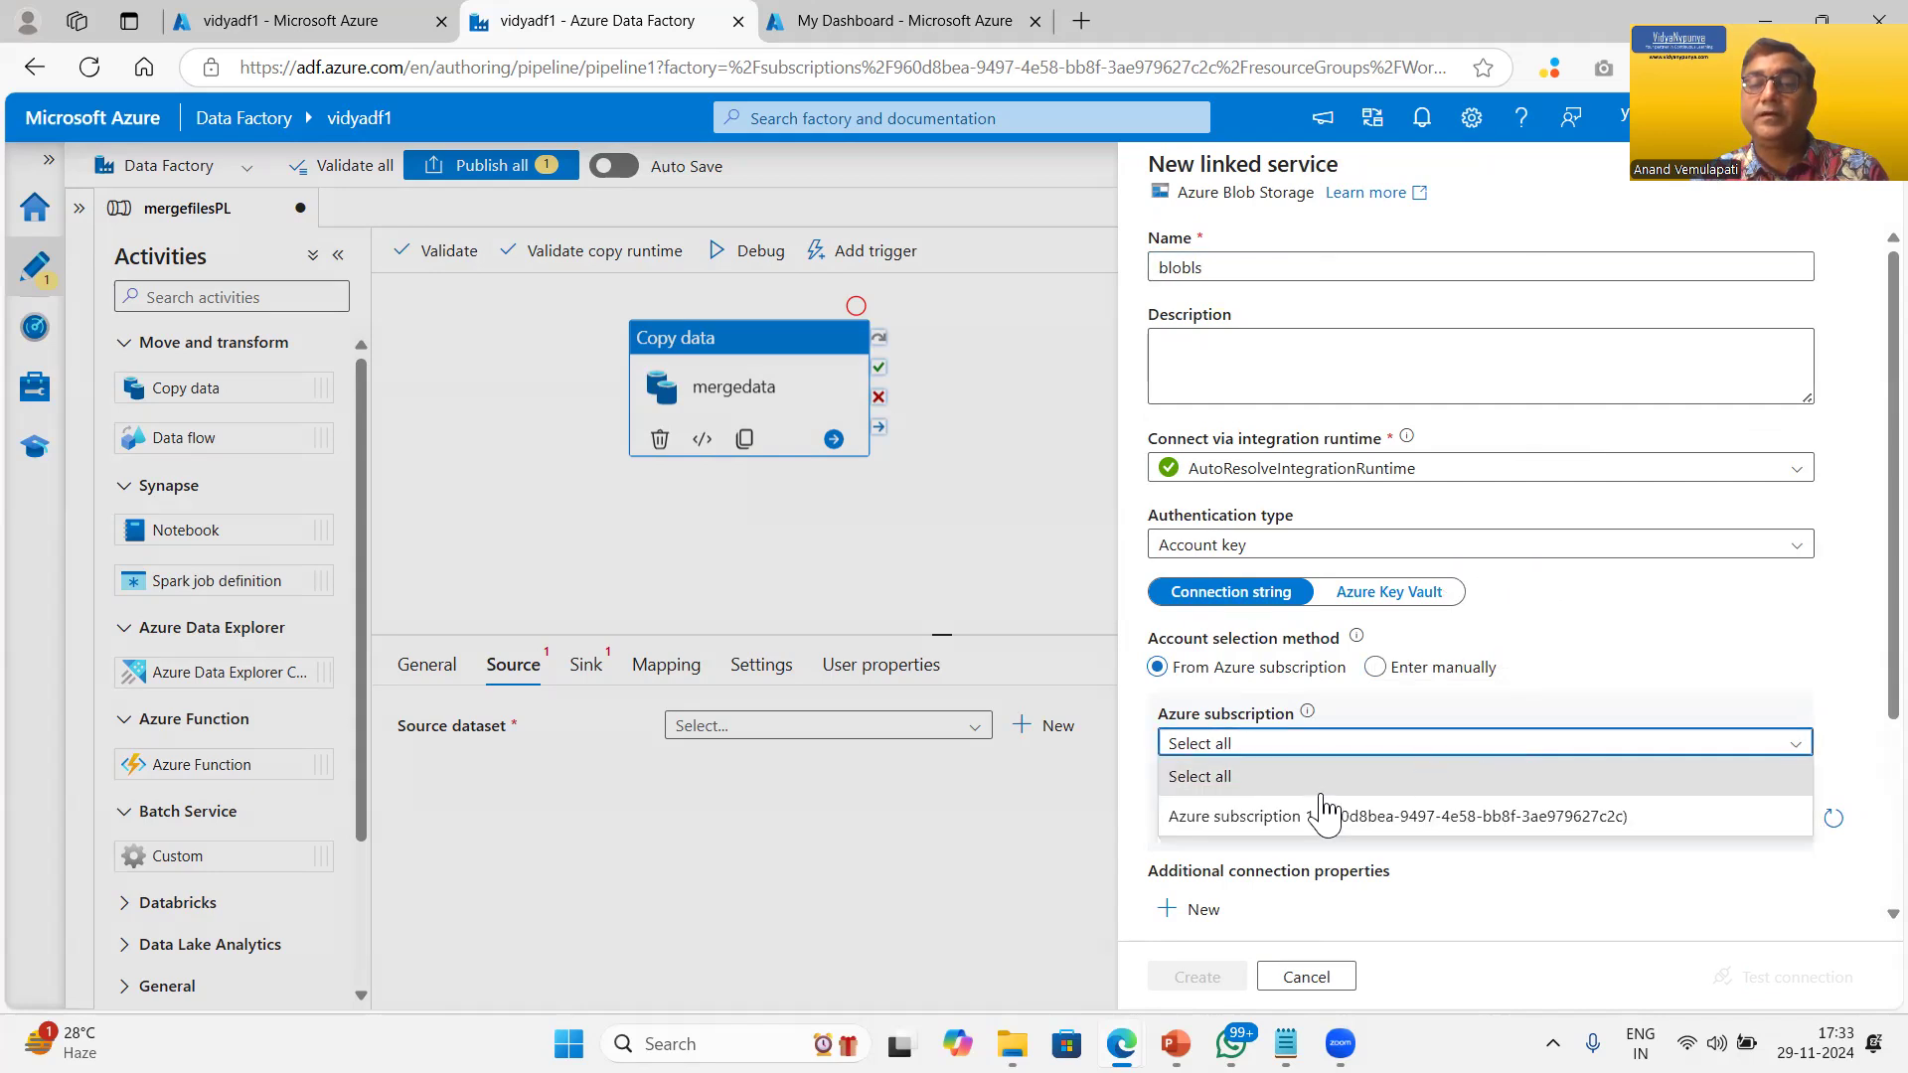
click(1294, 817)
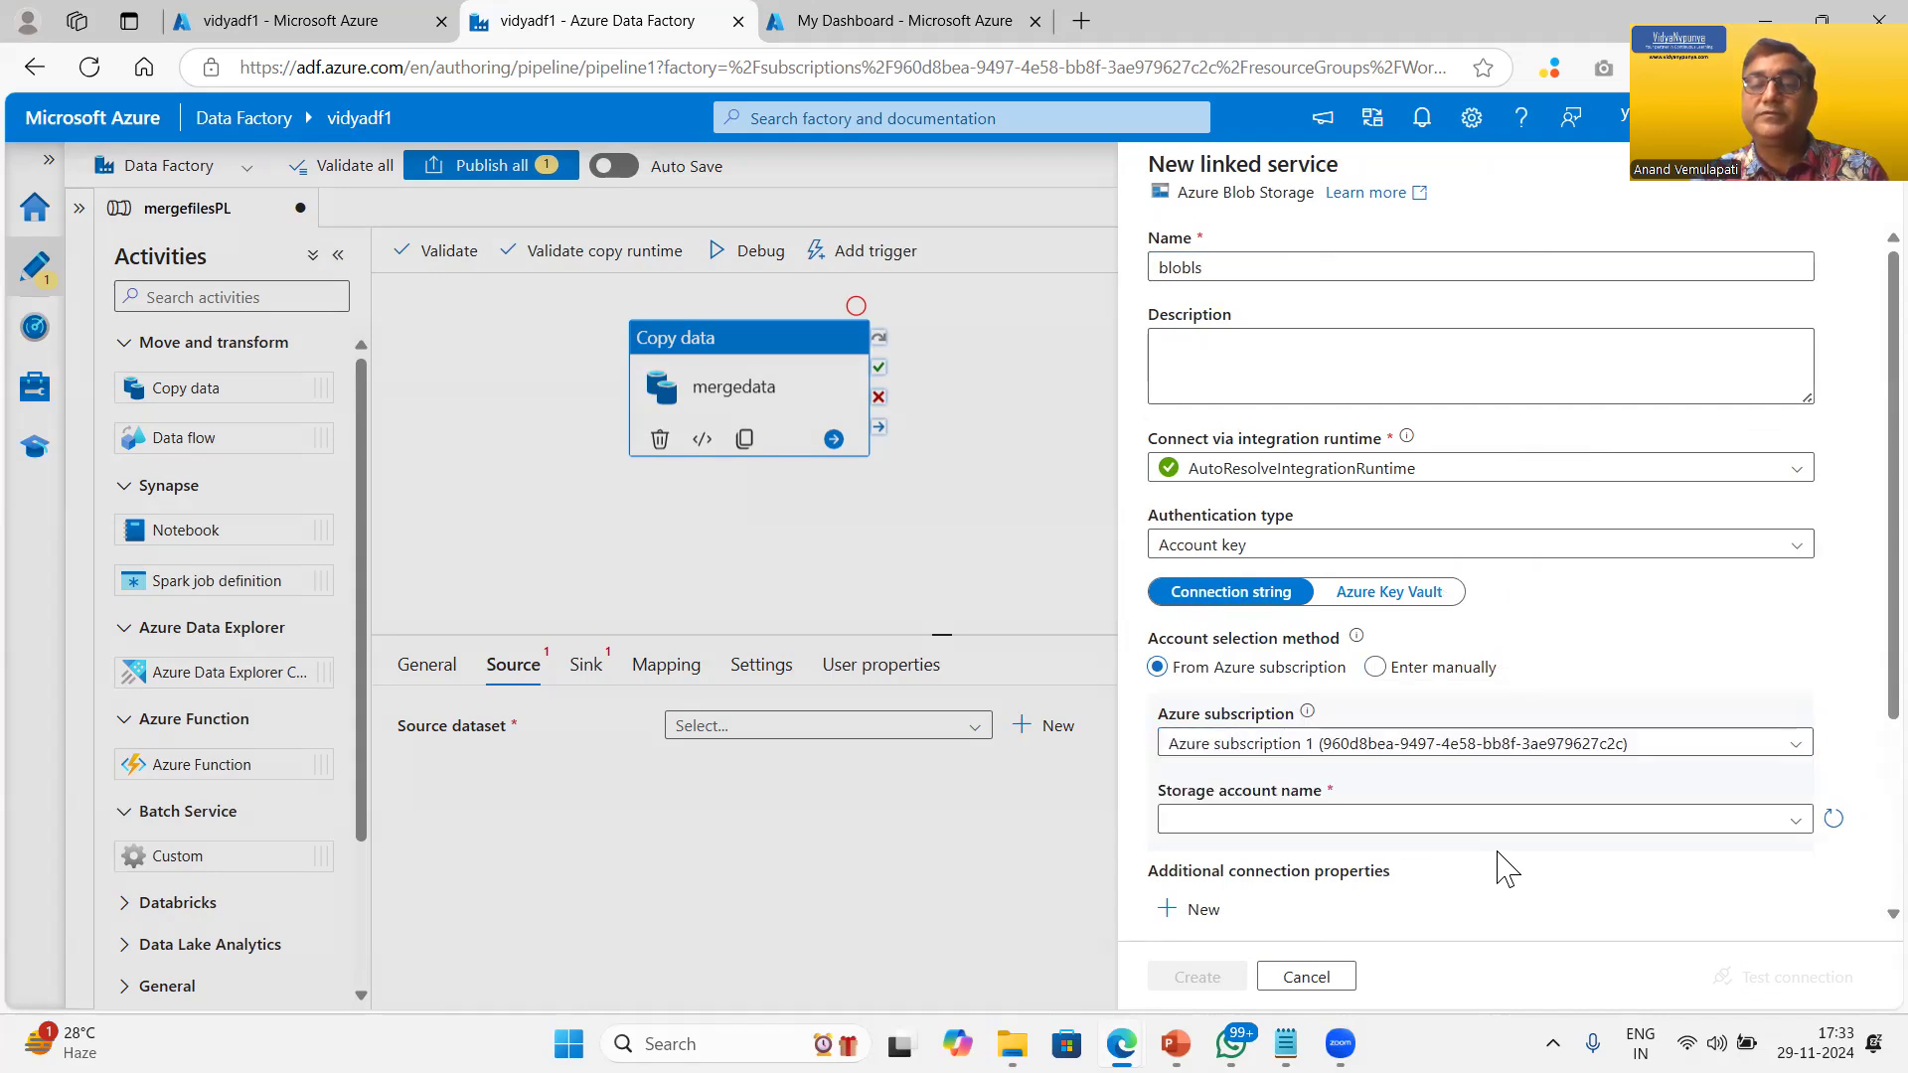
Step: Choose vidyasacc1 as the storage account of the blobls linked service and review its remaining connection settings
click(1651, 825)
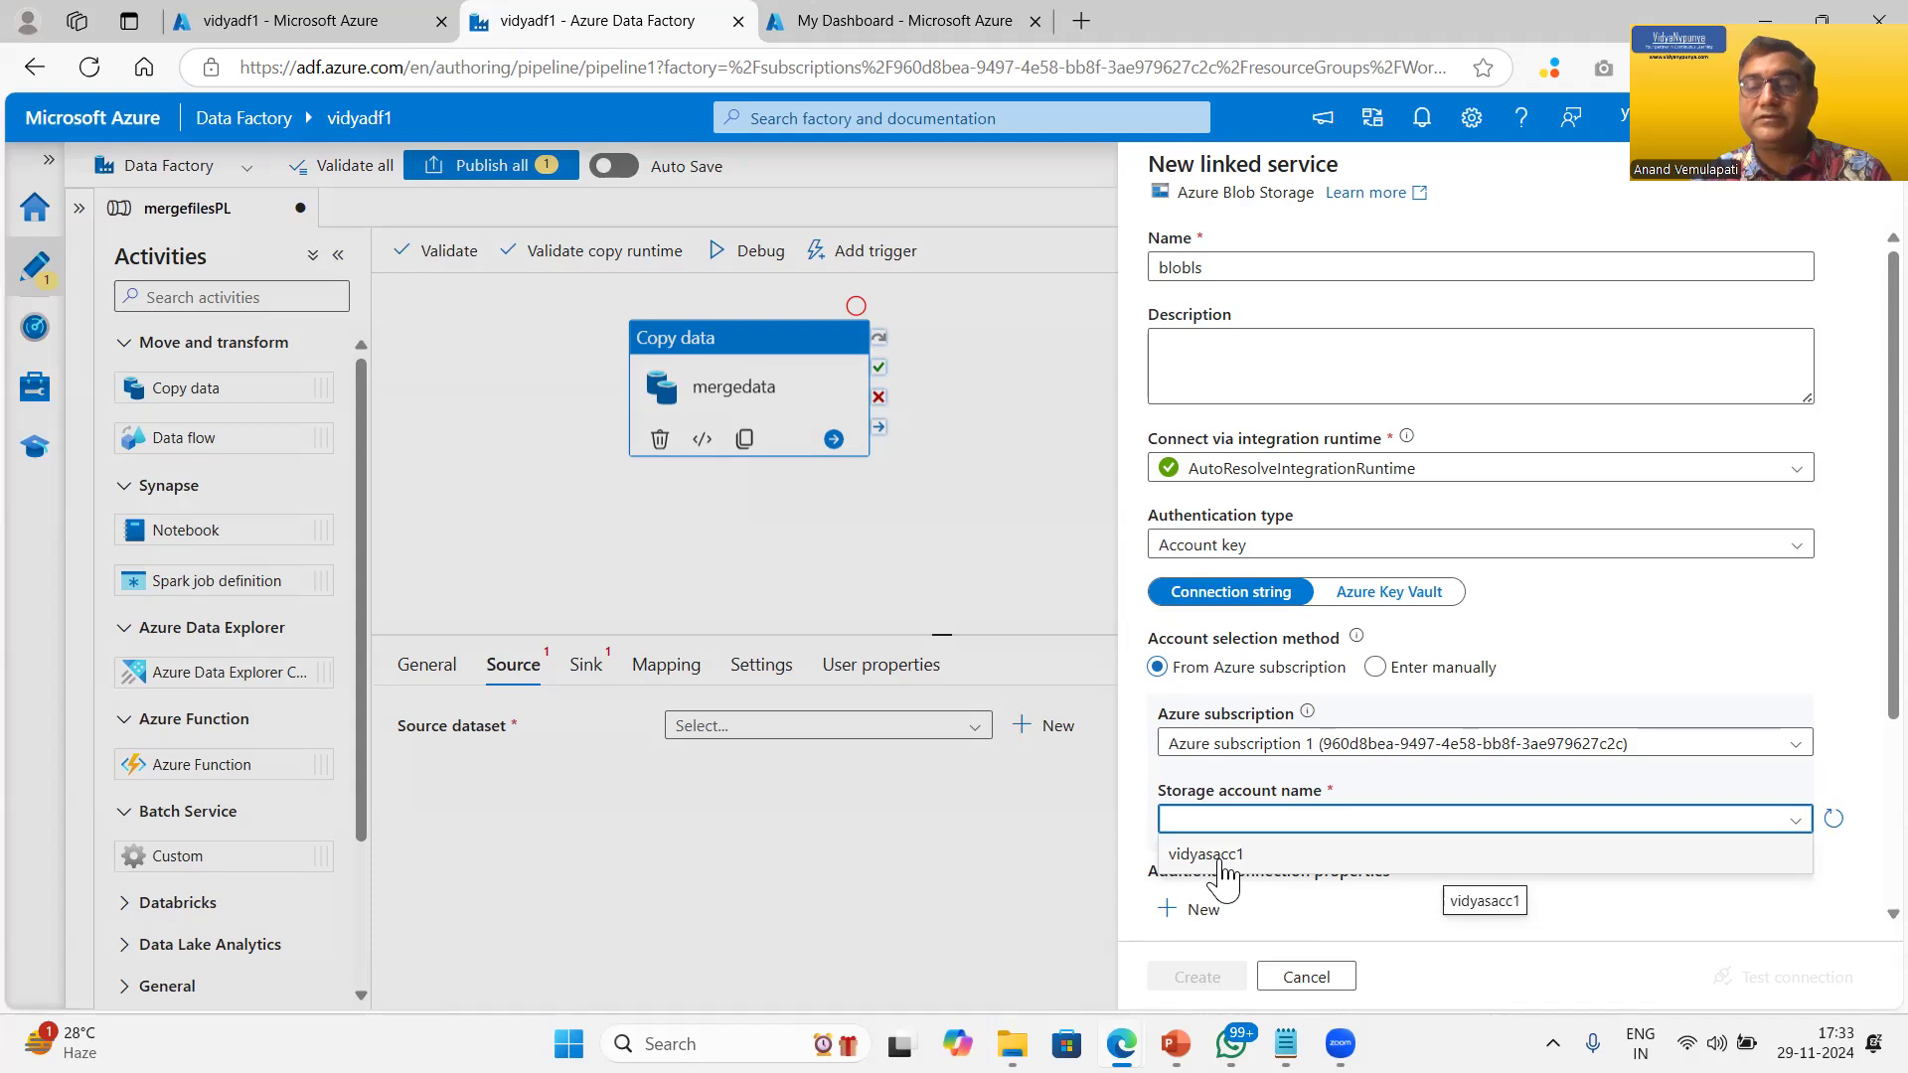
click(1716, 846)
scroll(1851, 656, down, 1)
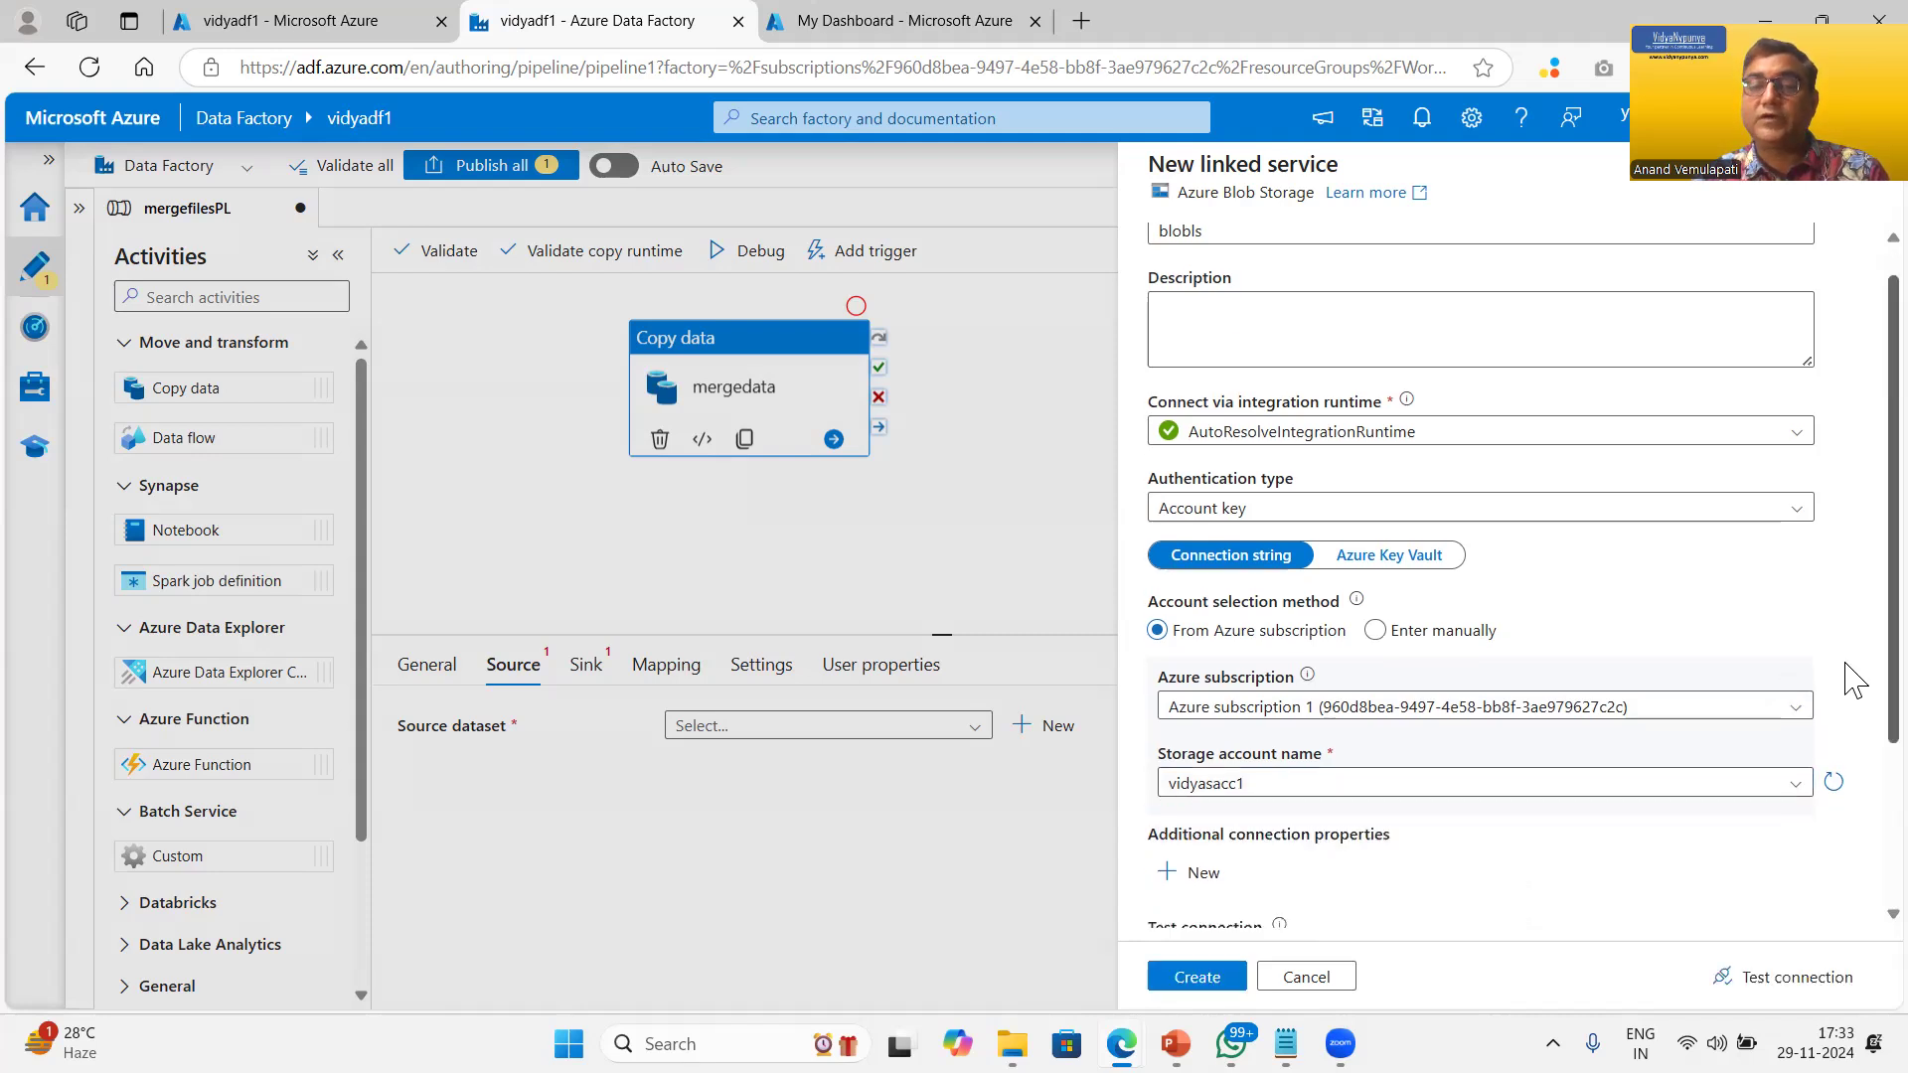
scroll(1852, 755, down, 3)
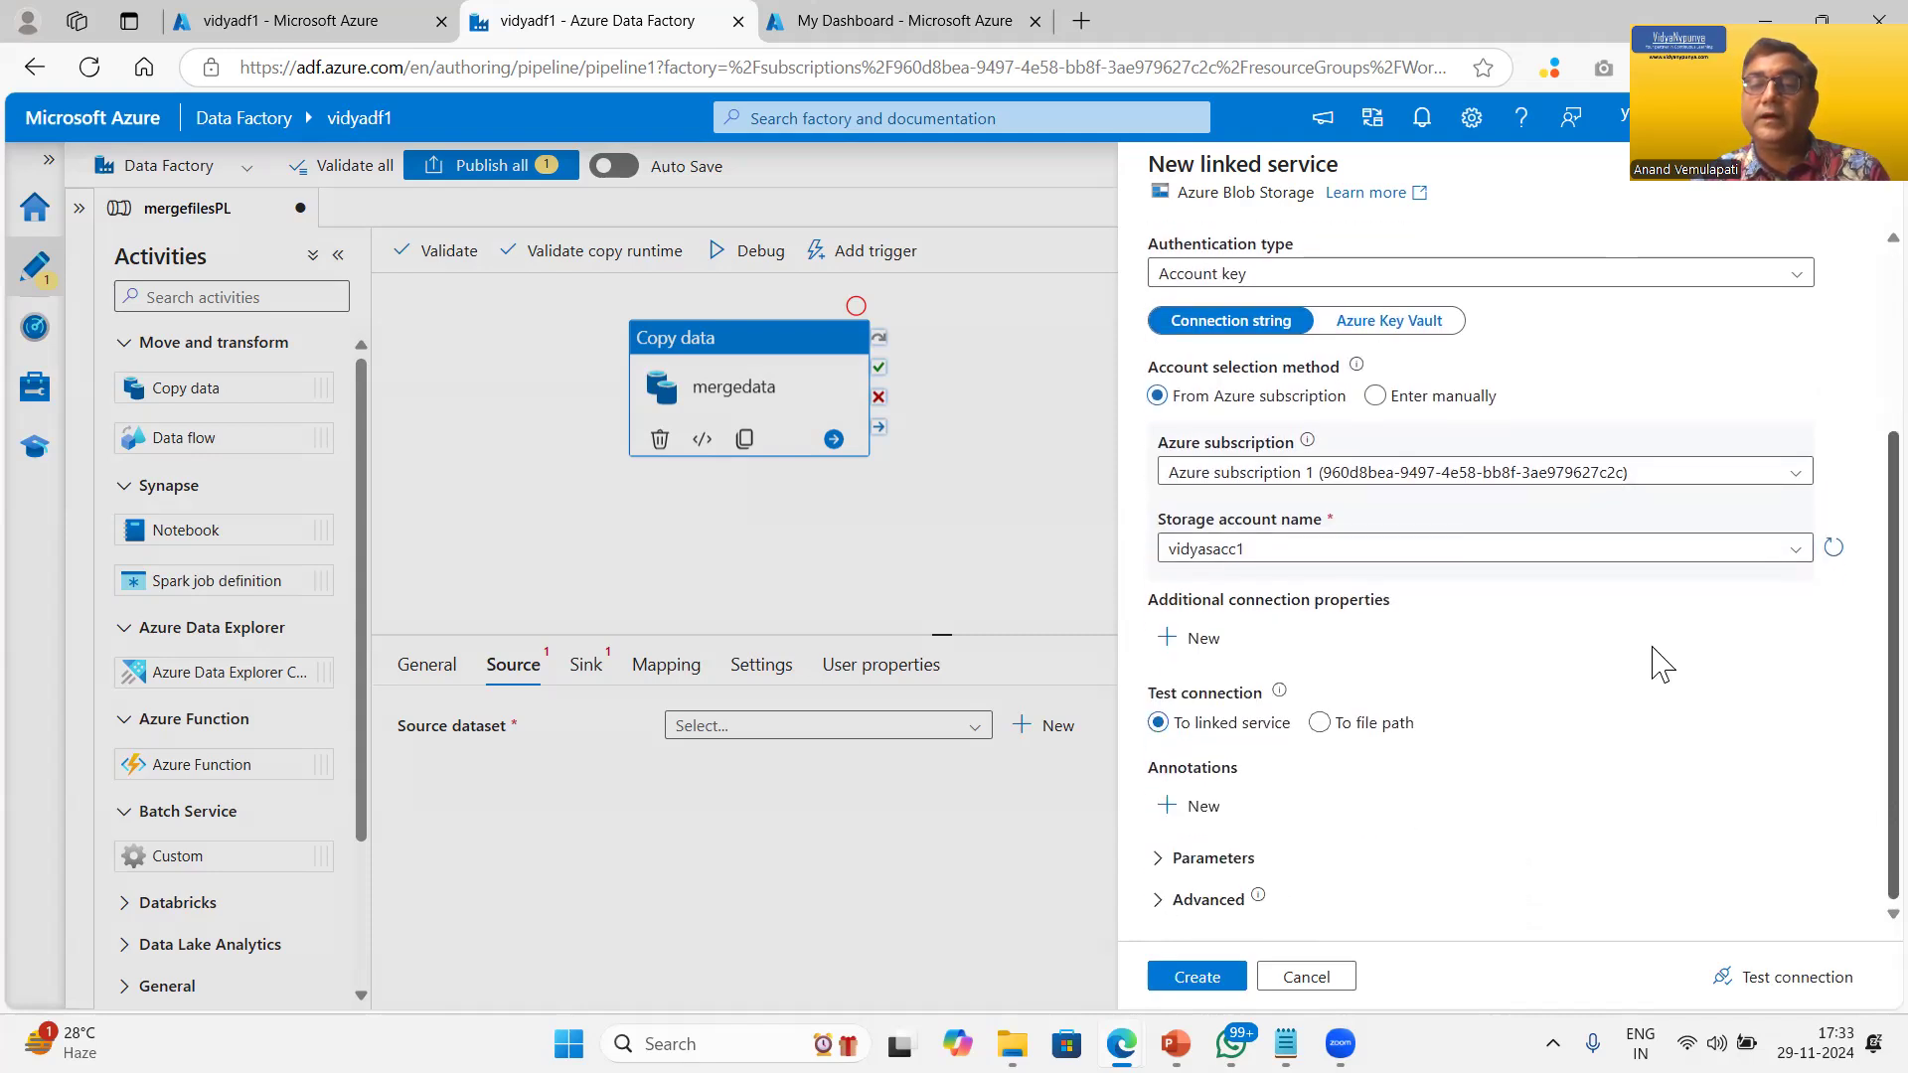
scroll(1500, 651, up, 3)
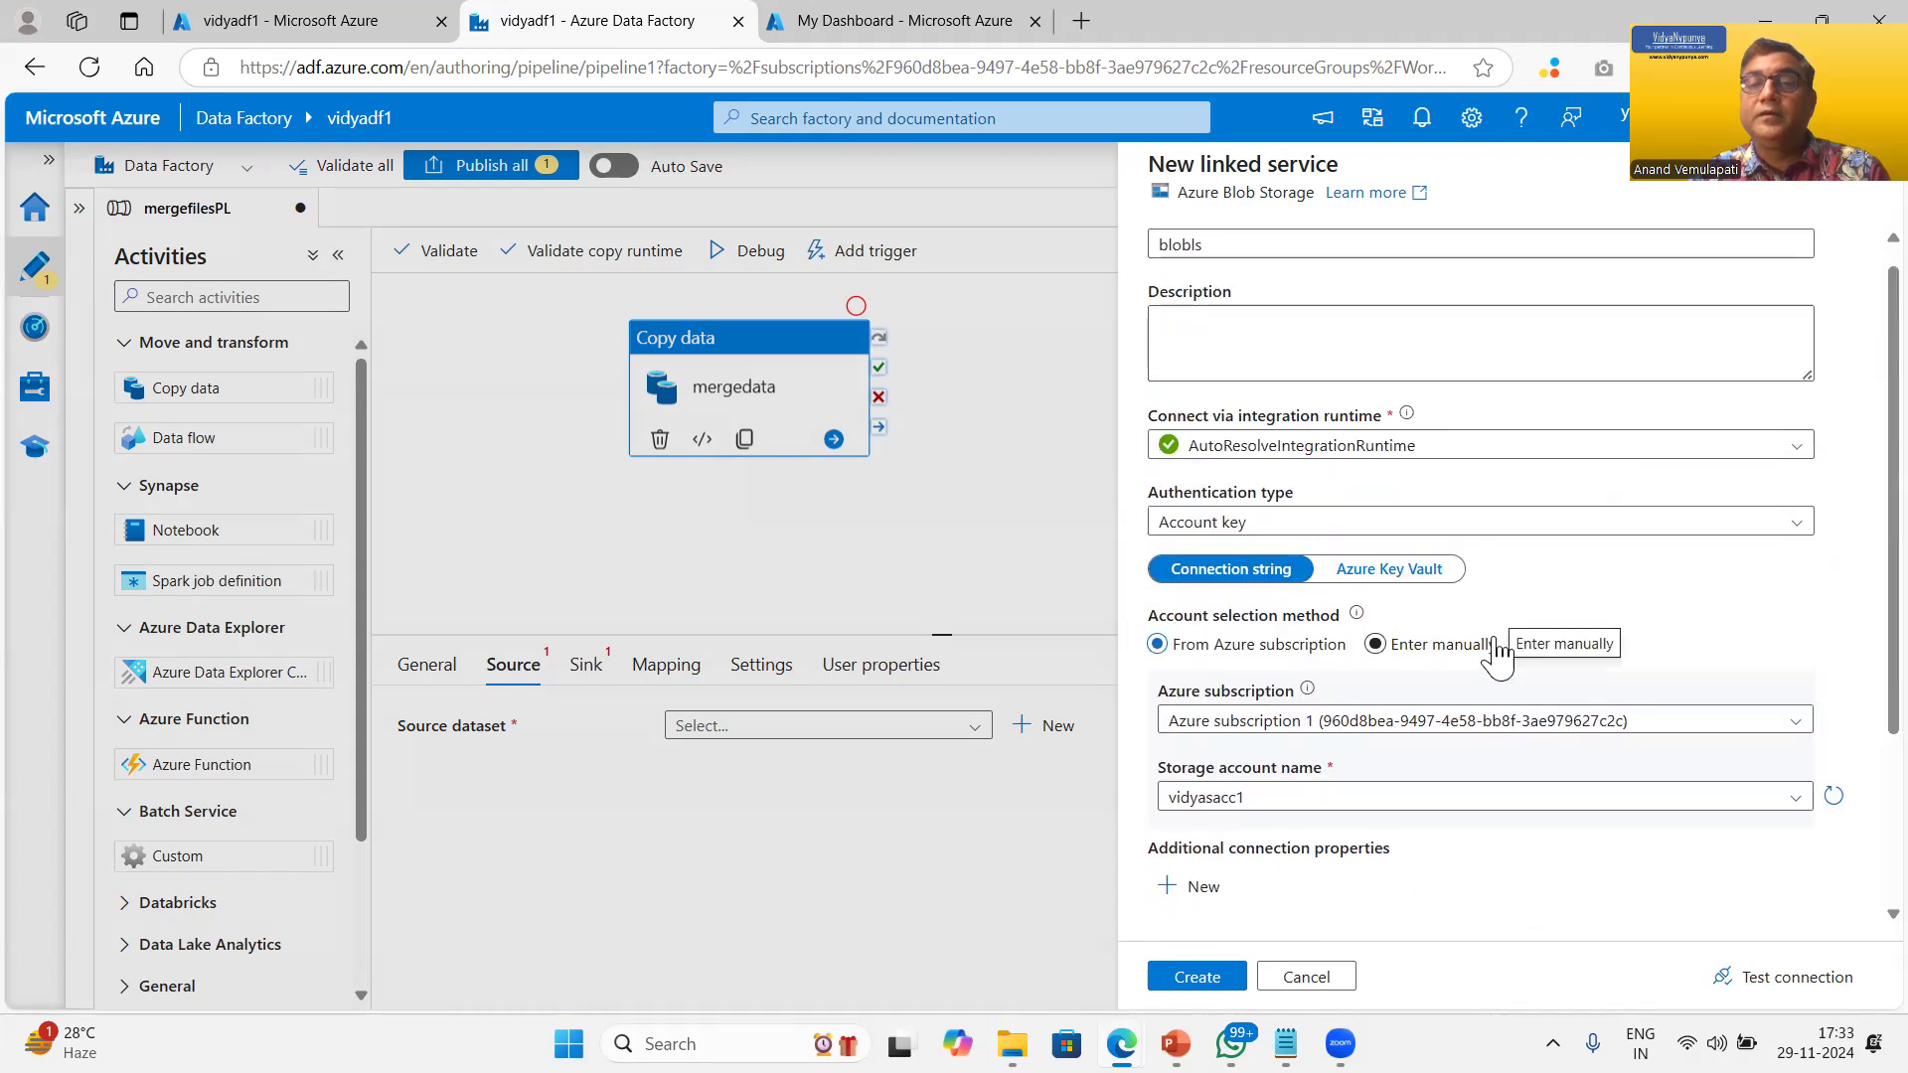
scroll(1498, 655, down, 3)
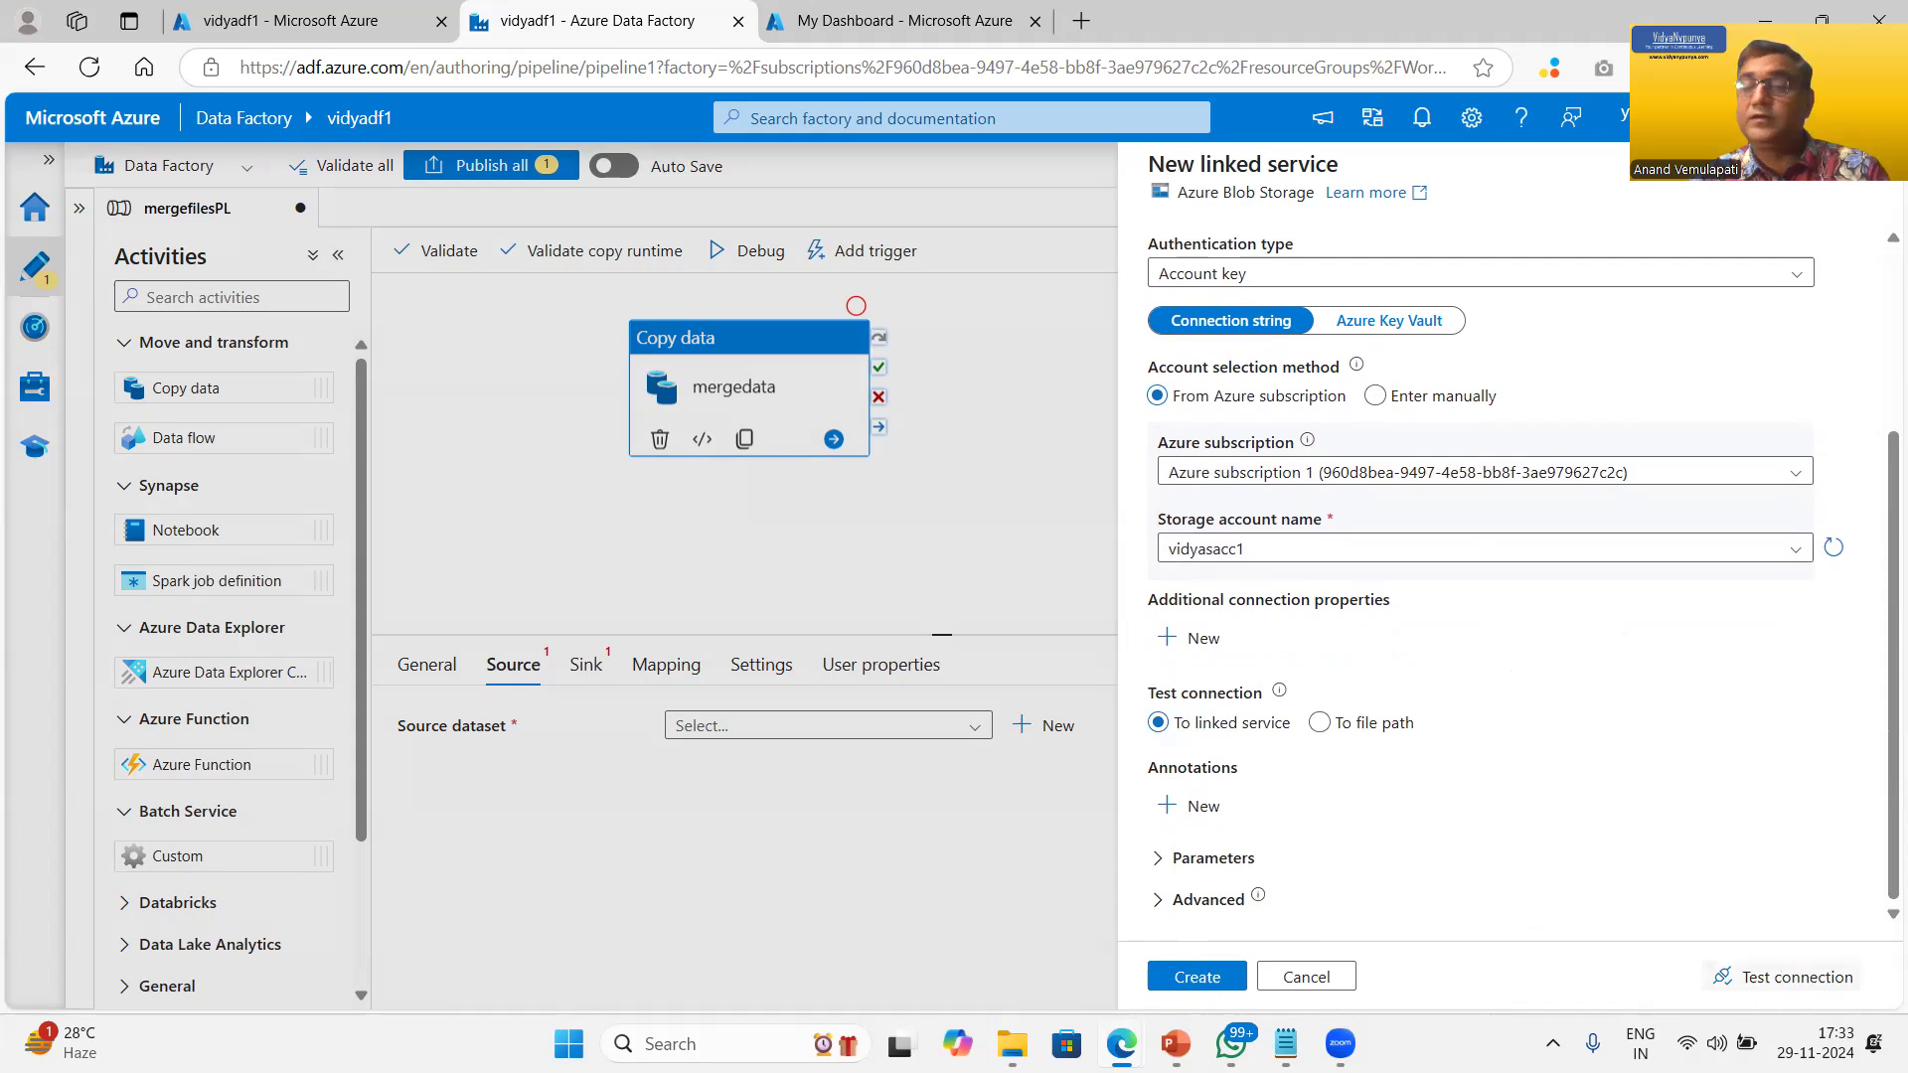
Step: Test the connection of the blobls linked service and create it
mouse_move(1779, 908)
mouse_down()
mouse_move(1783, 1026)
mouse_move(1801, 905)
mouse_up()
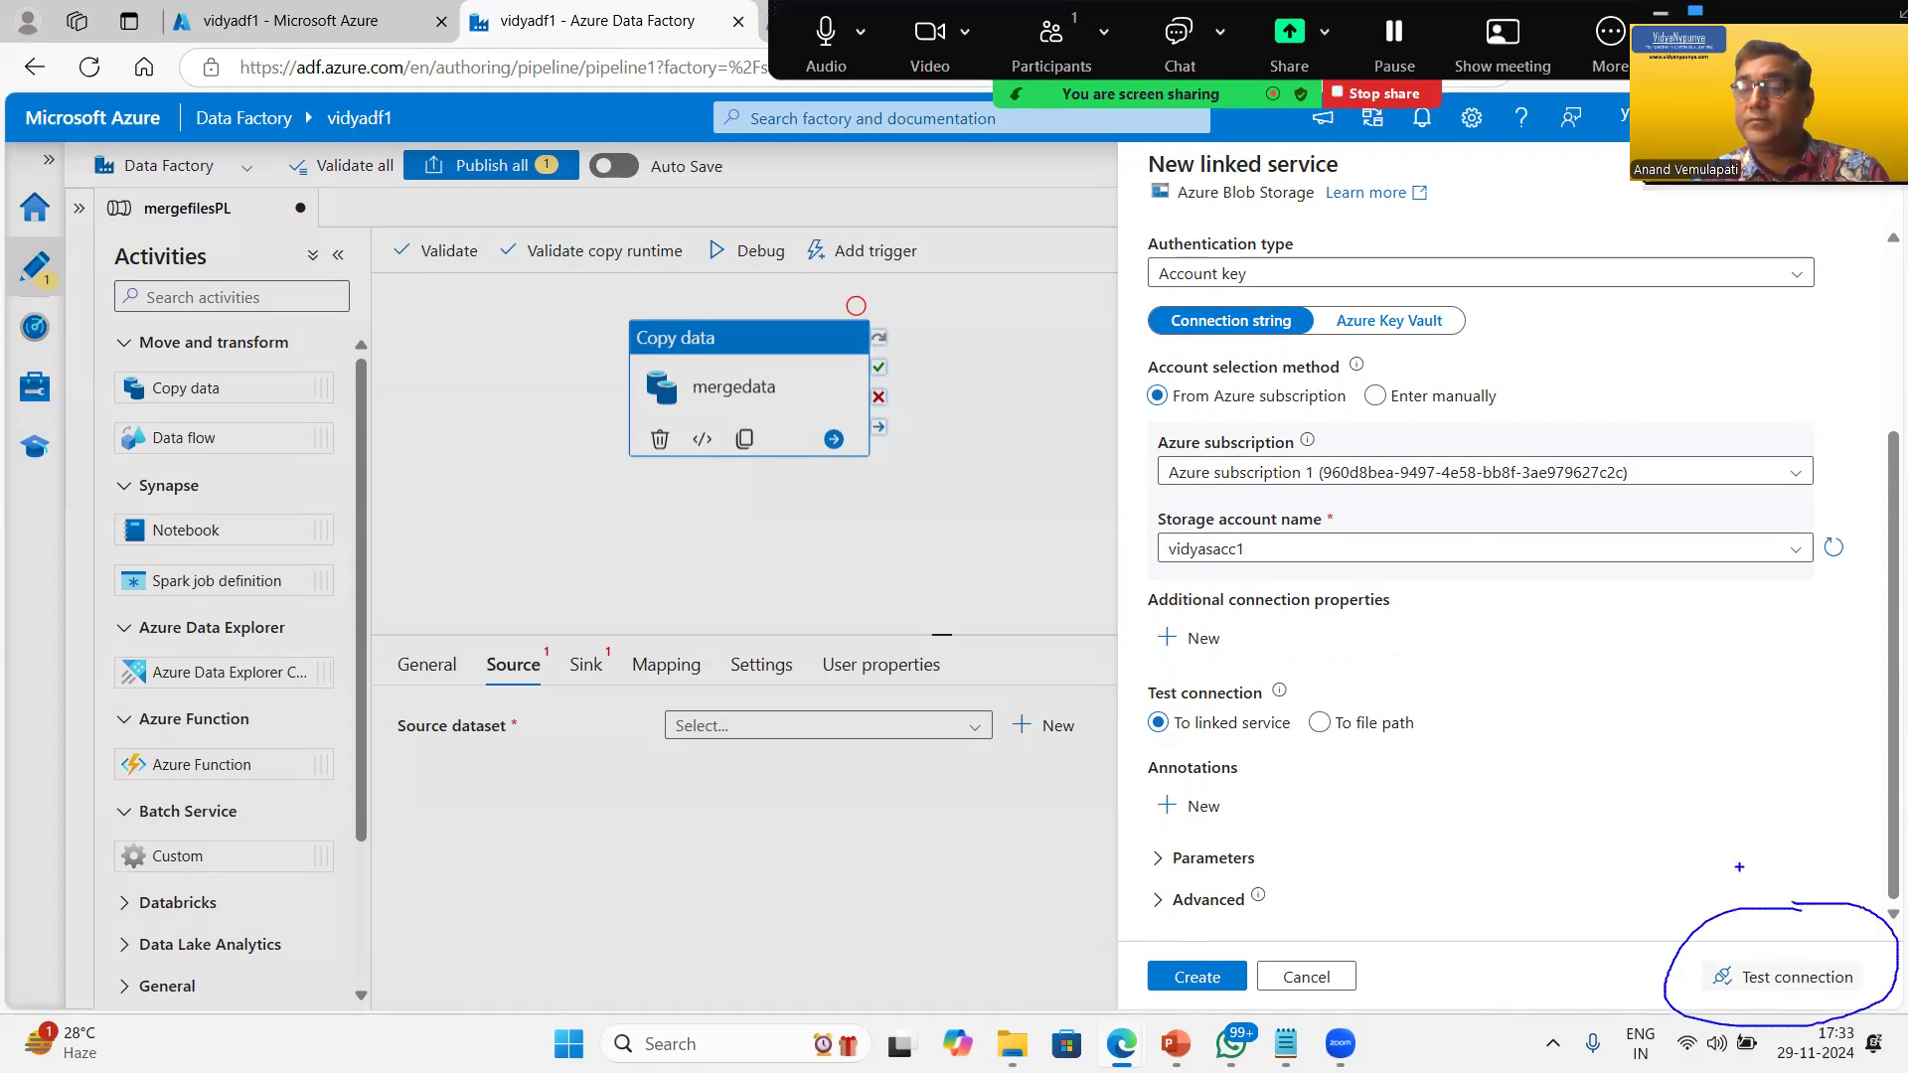
click(1789, 979)
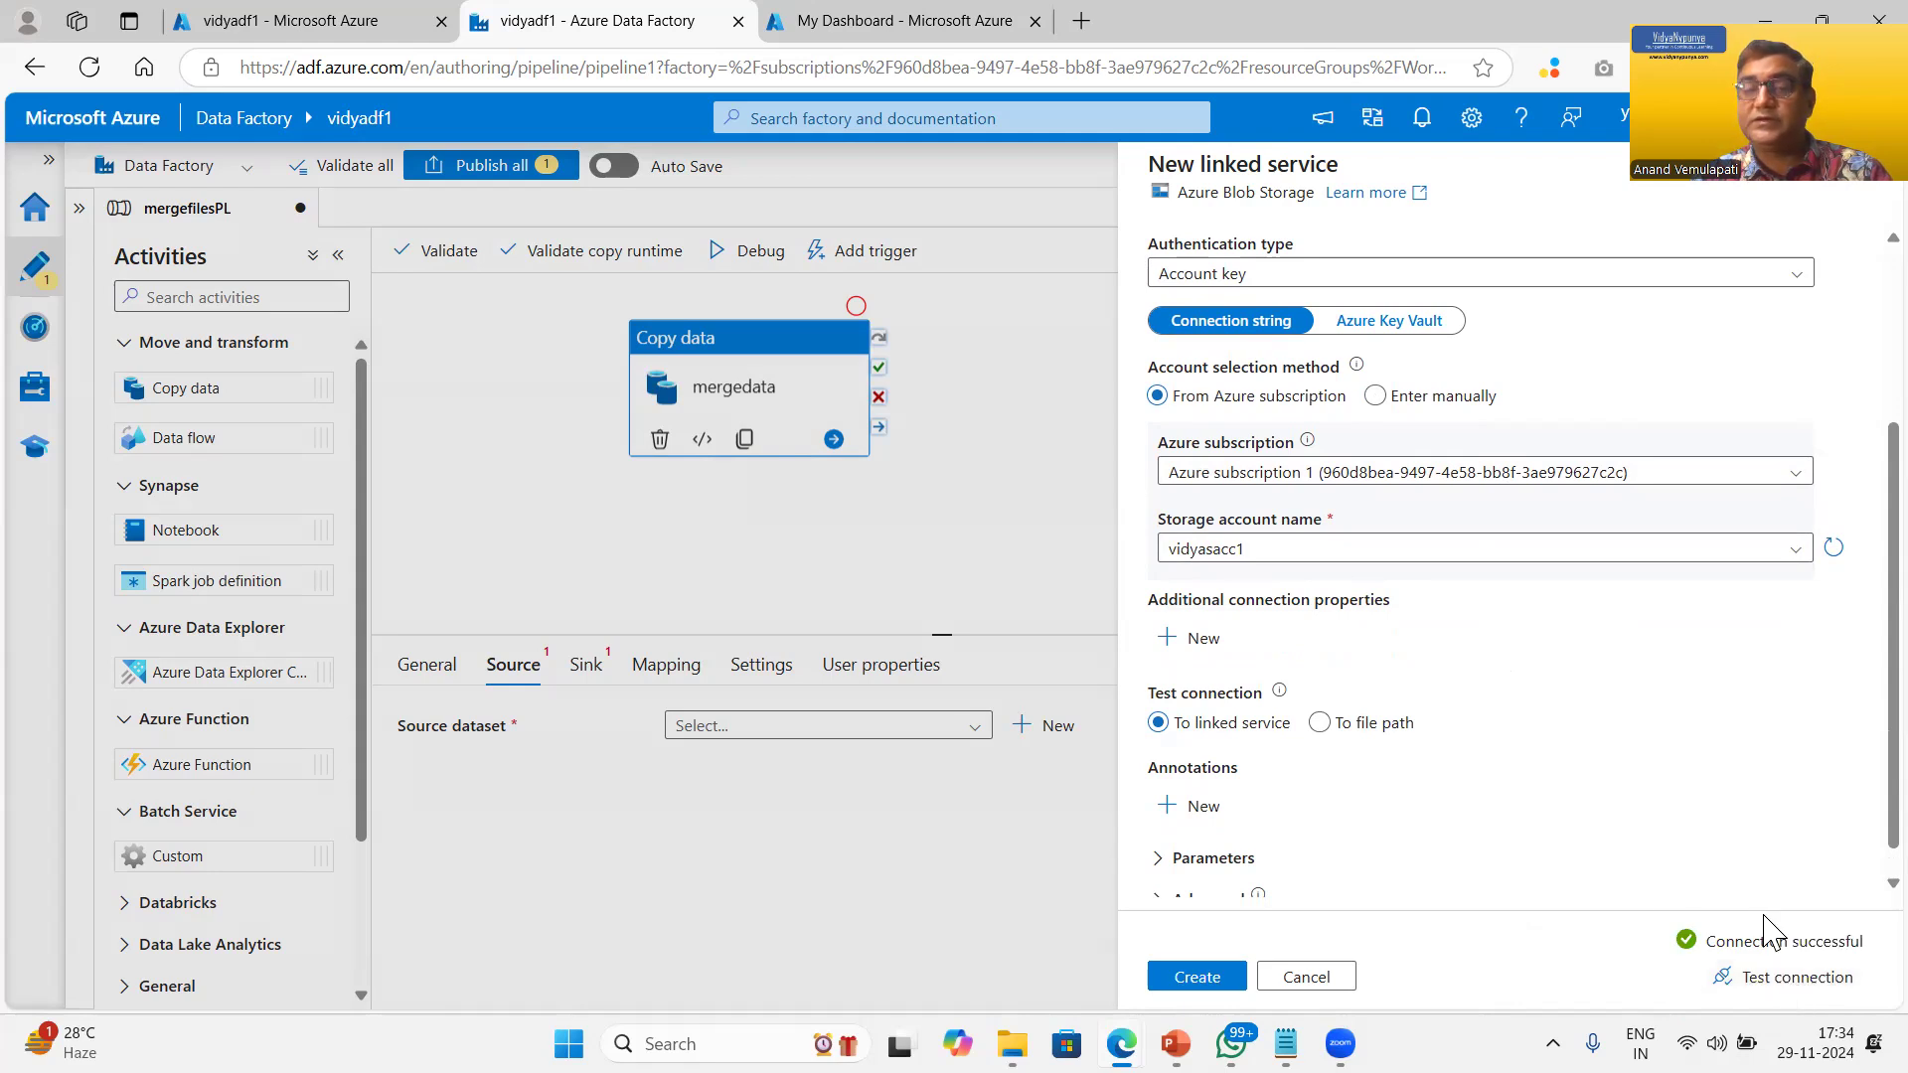
click(1200, 979)
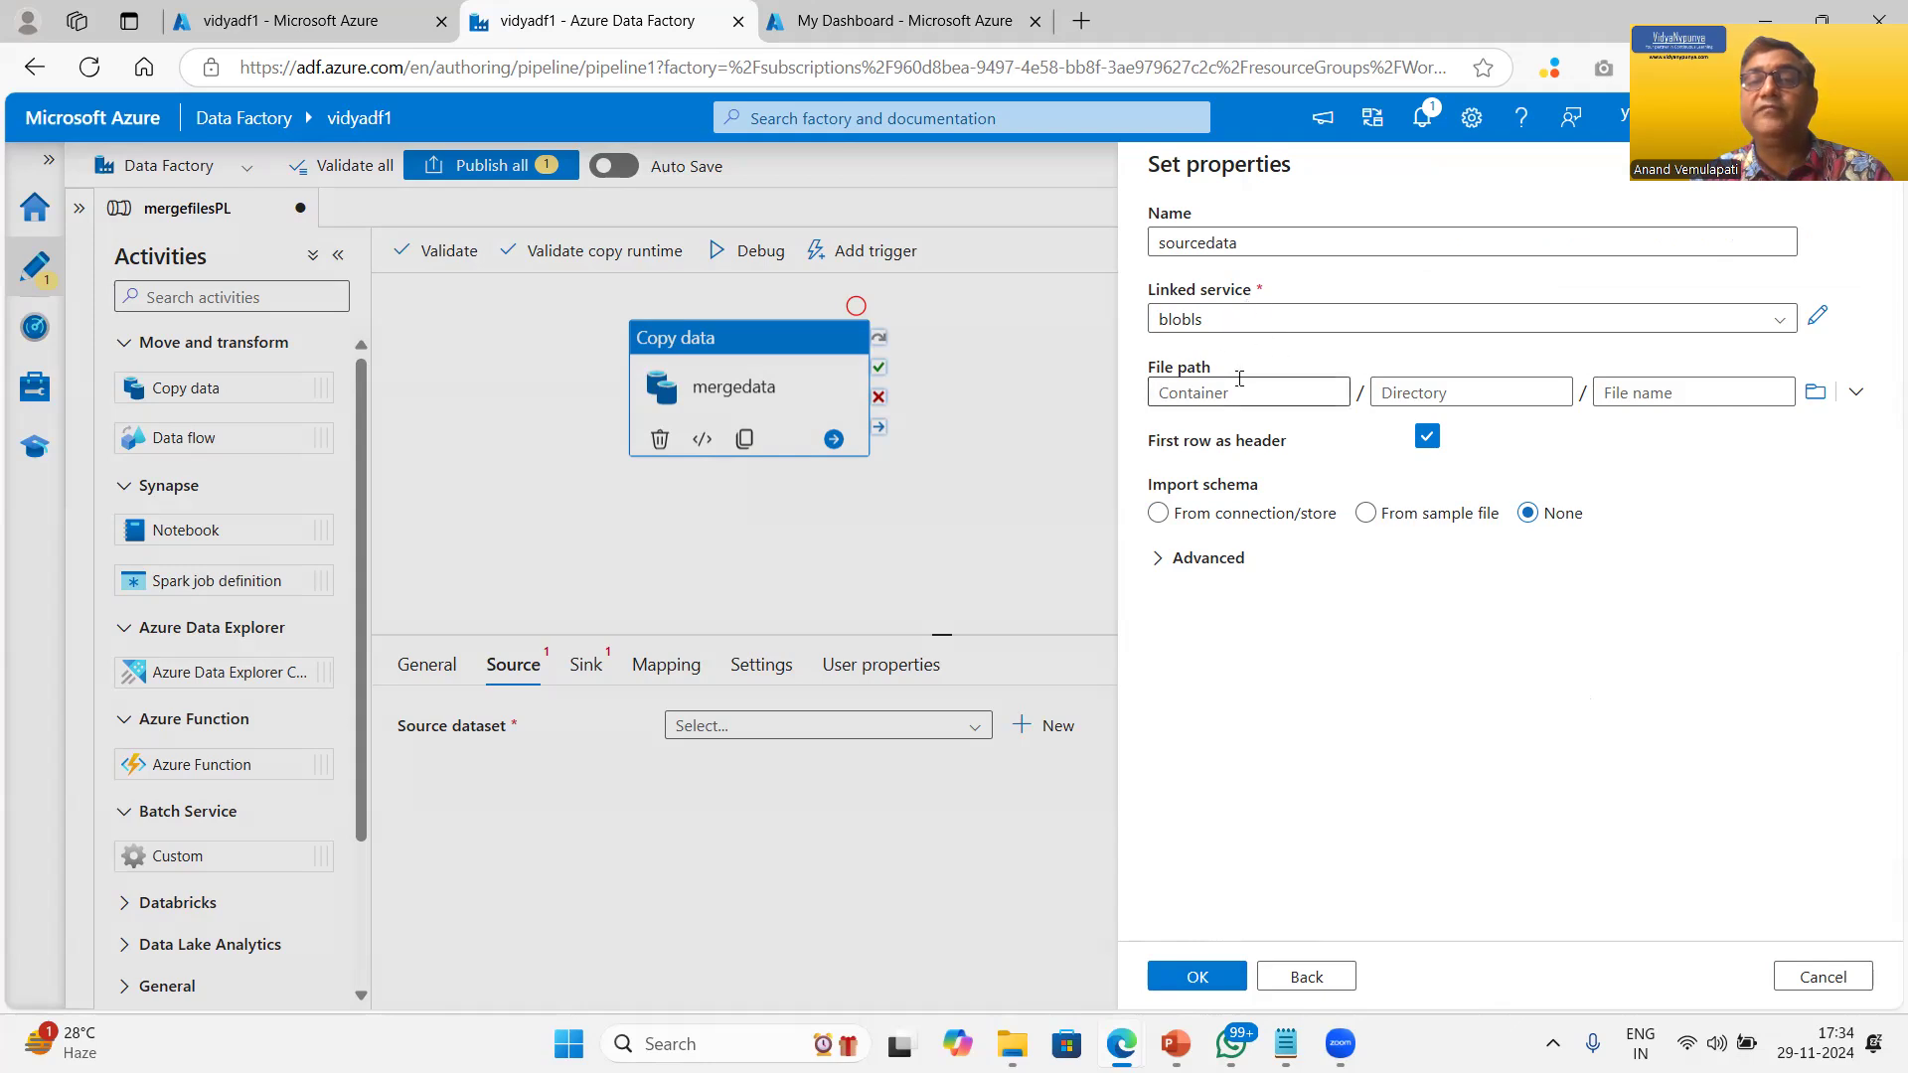
Step: Set the sourcedata file path to the whole input container and create the dataset with the first row as header
click(1818, 395)
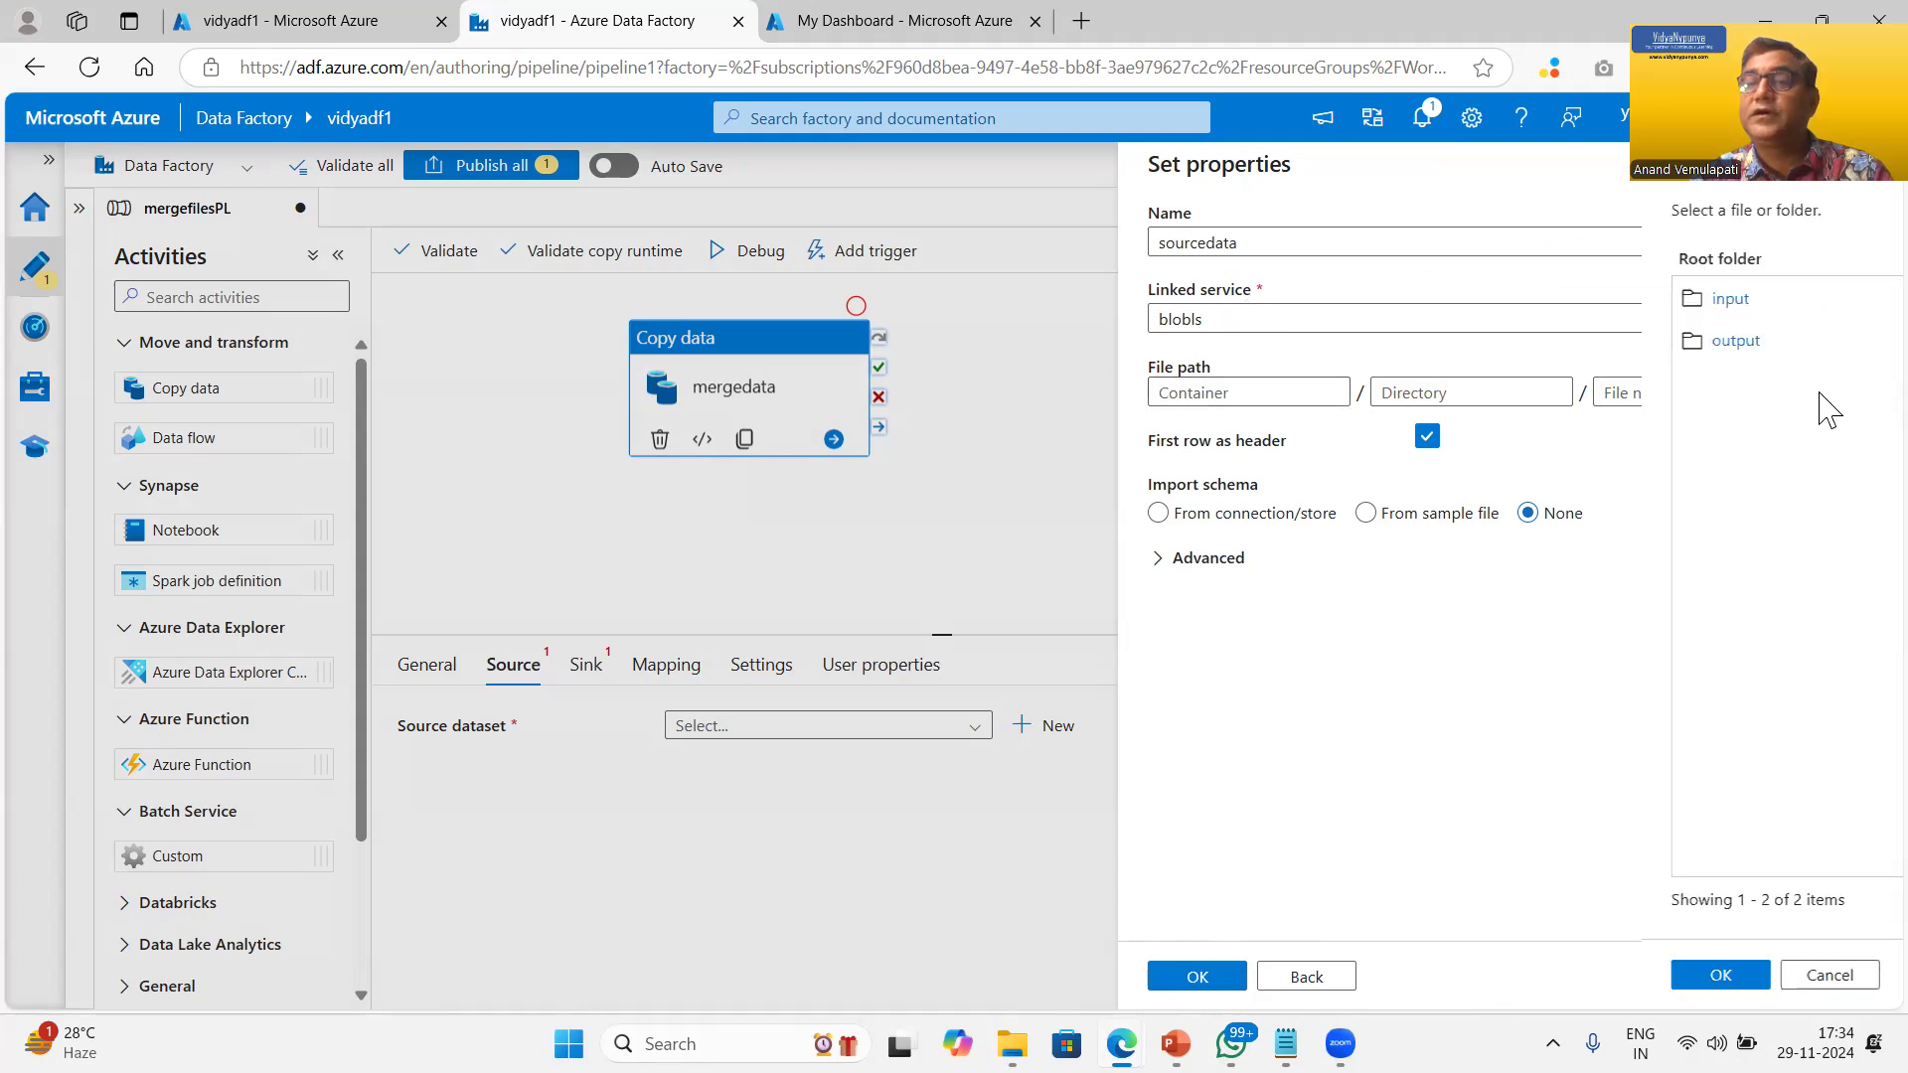
click(1206, 302)
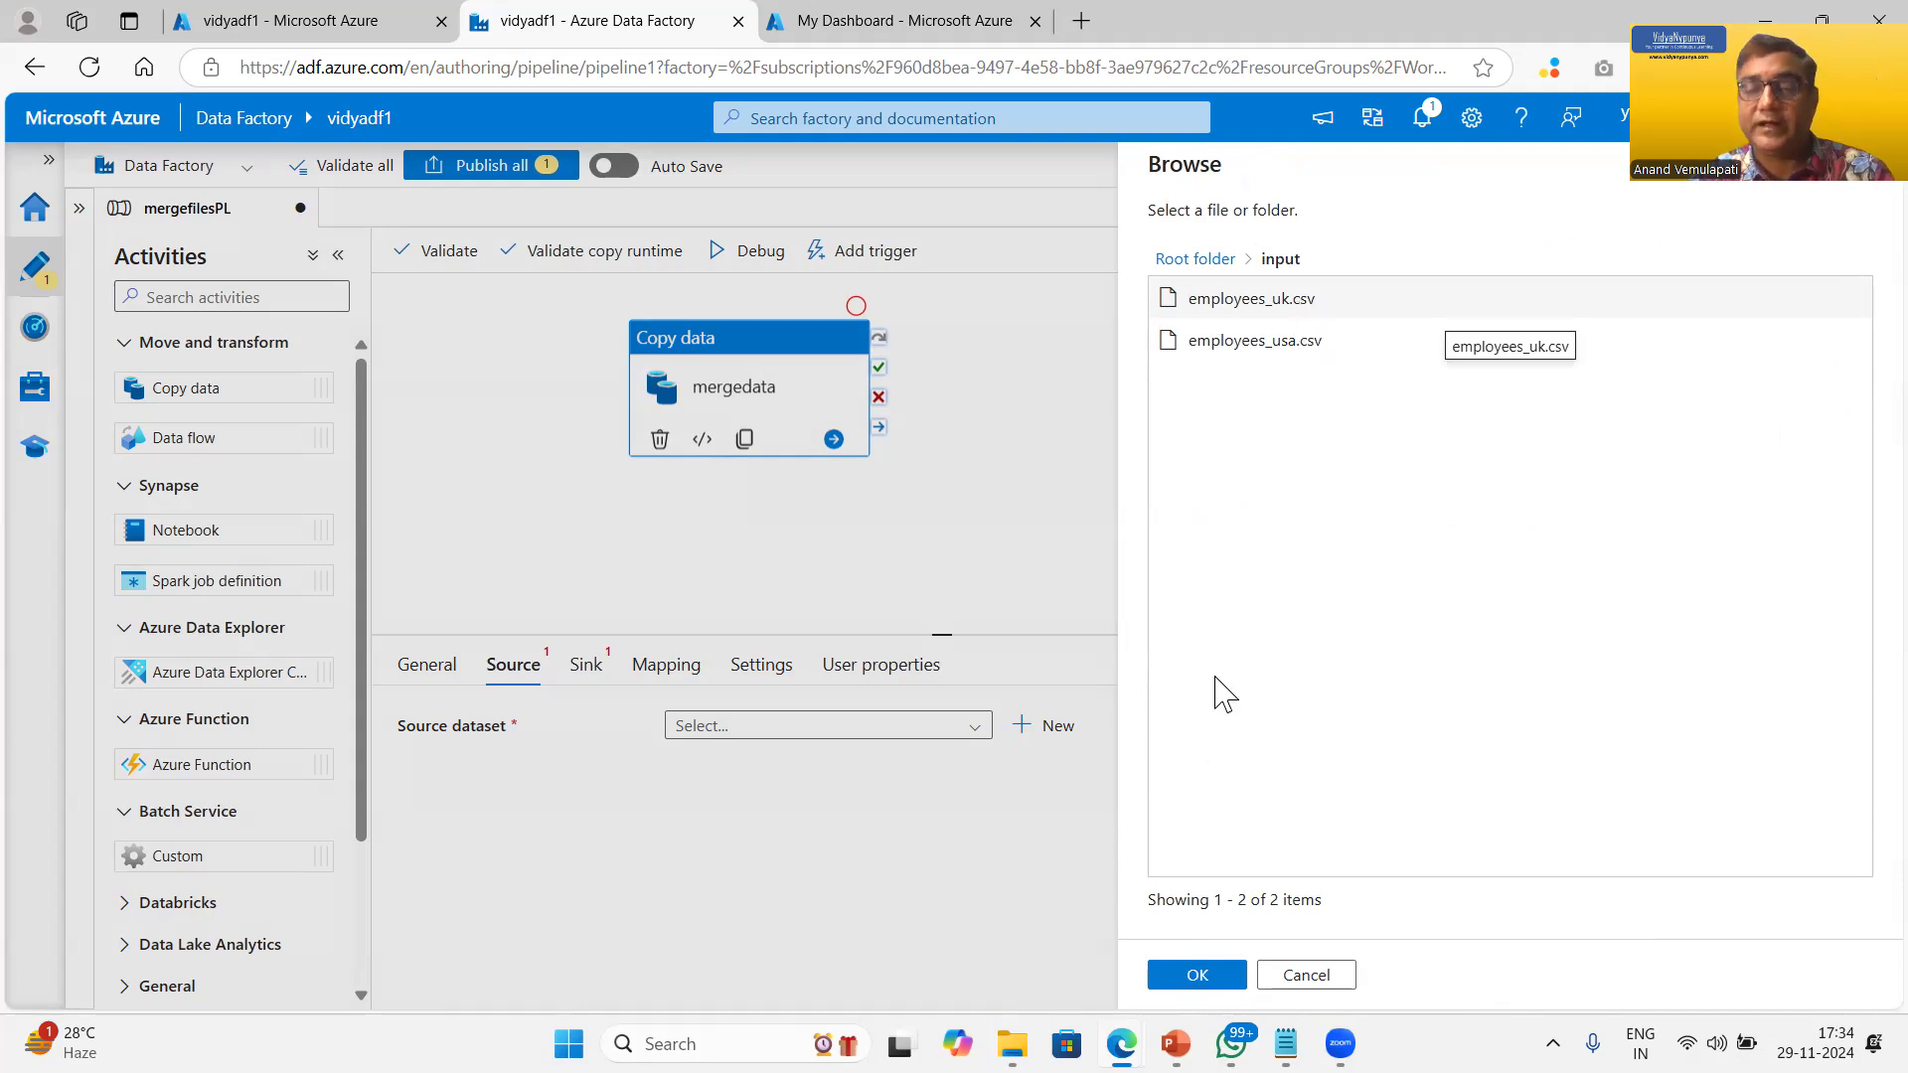
click(1198, 976)
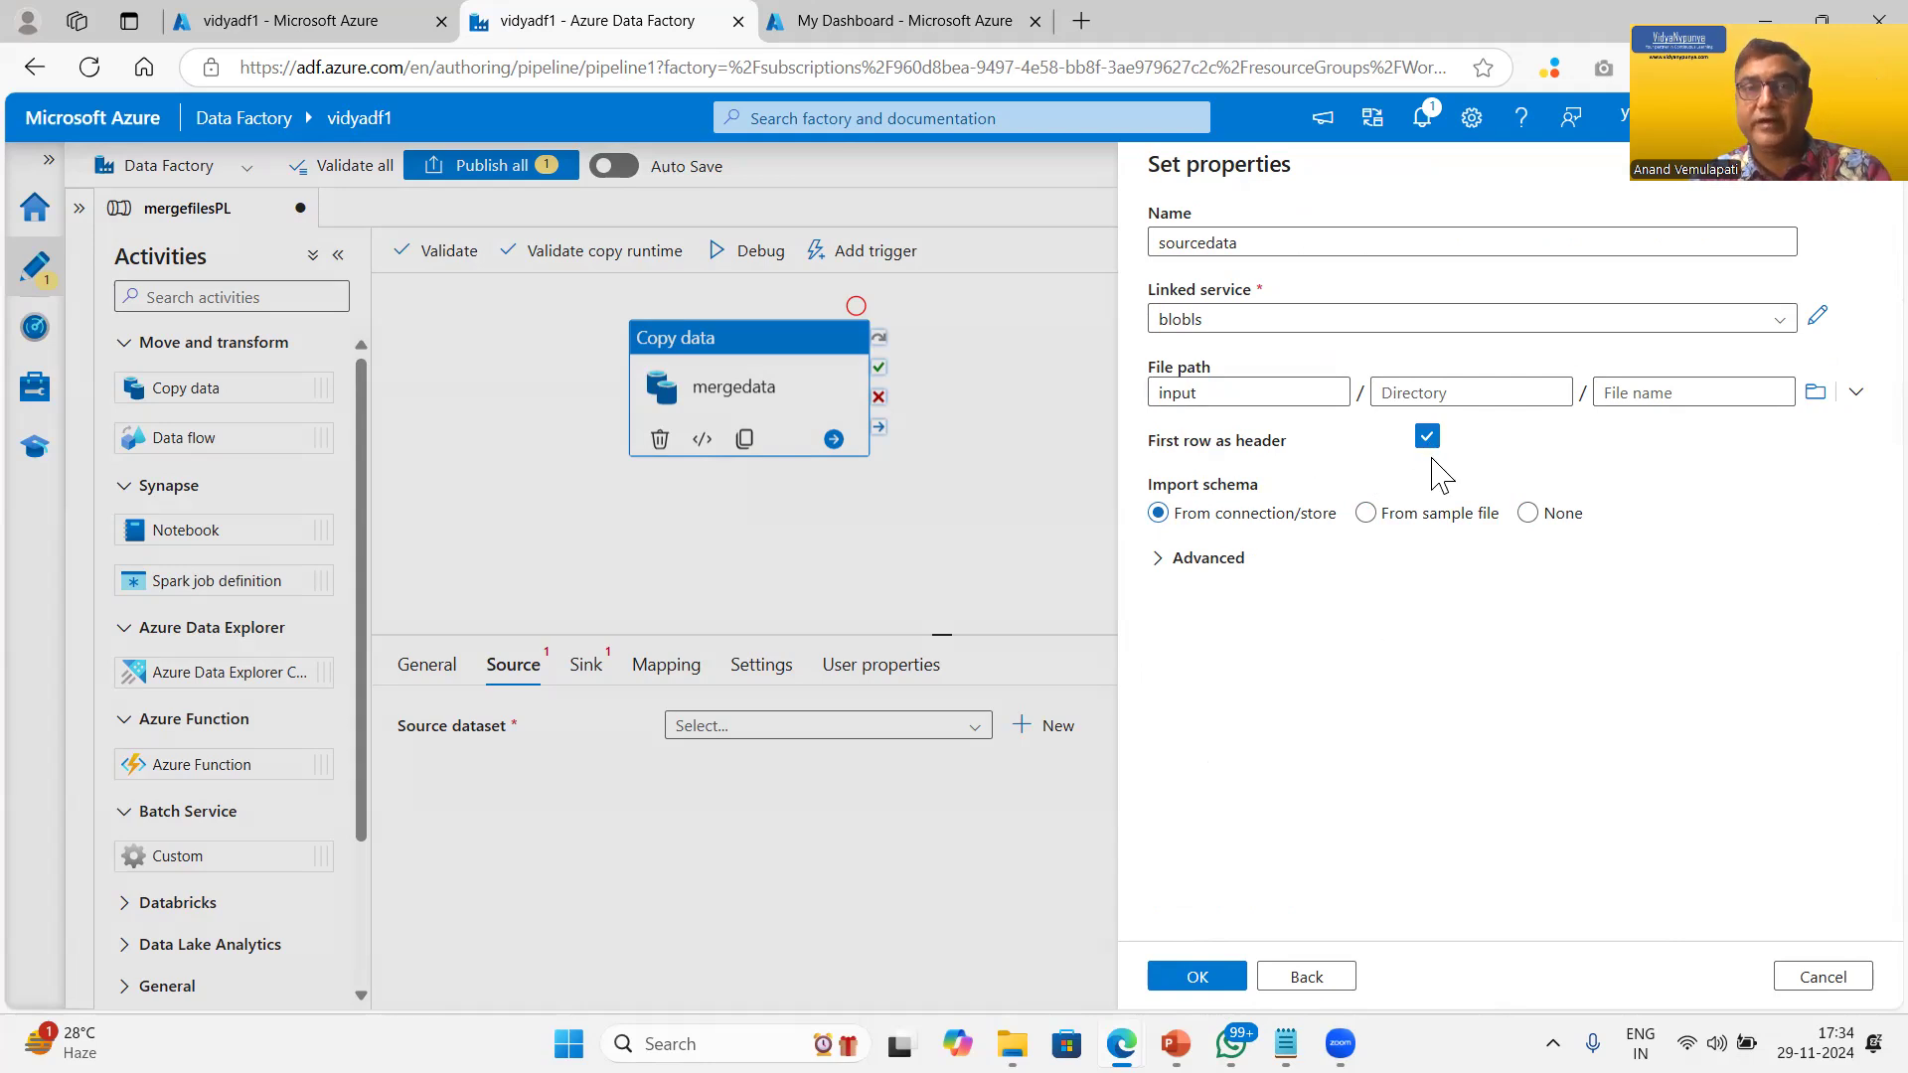
click(1208, 982)
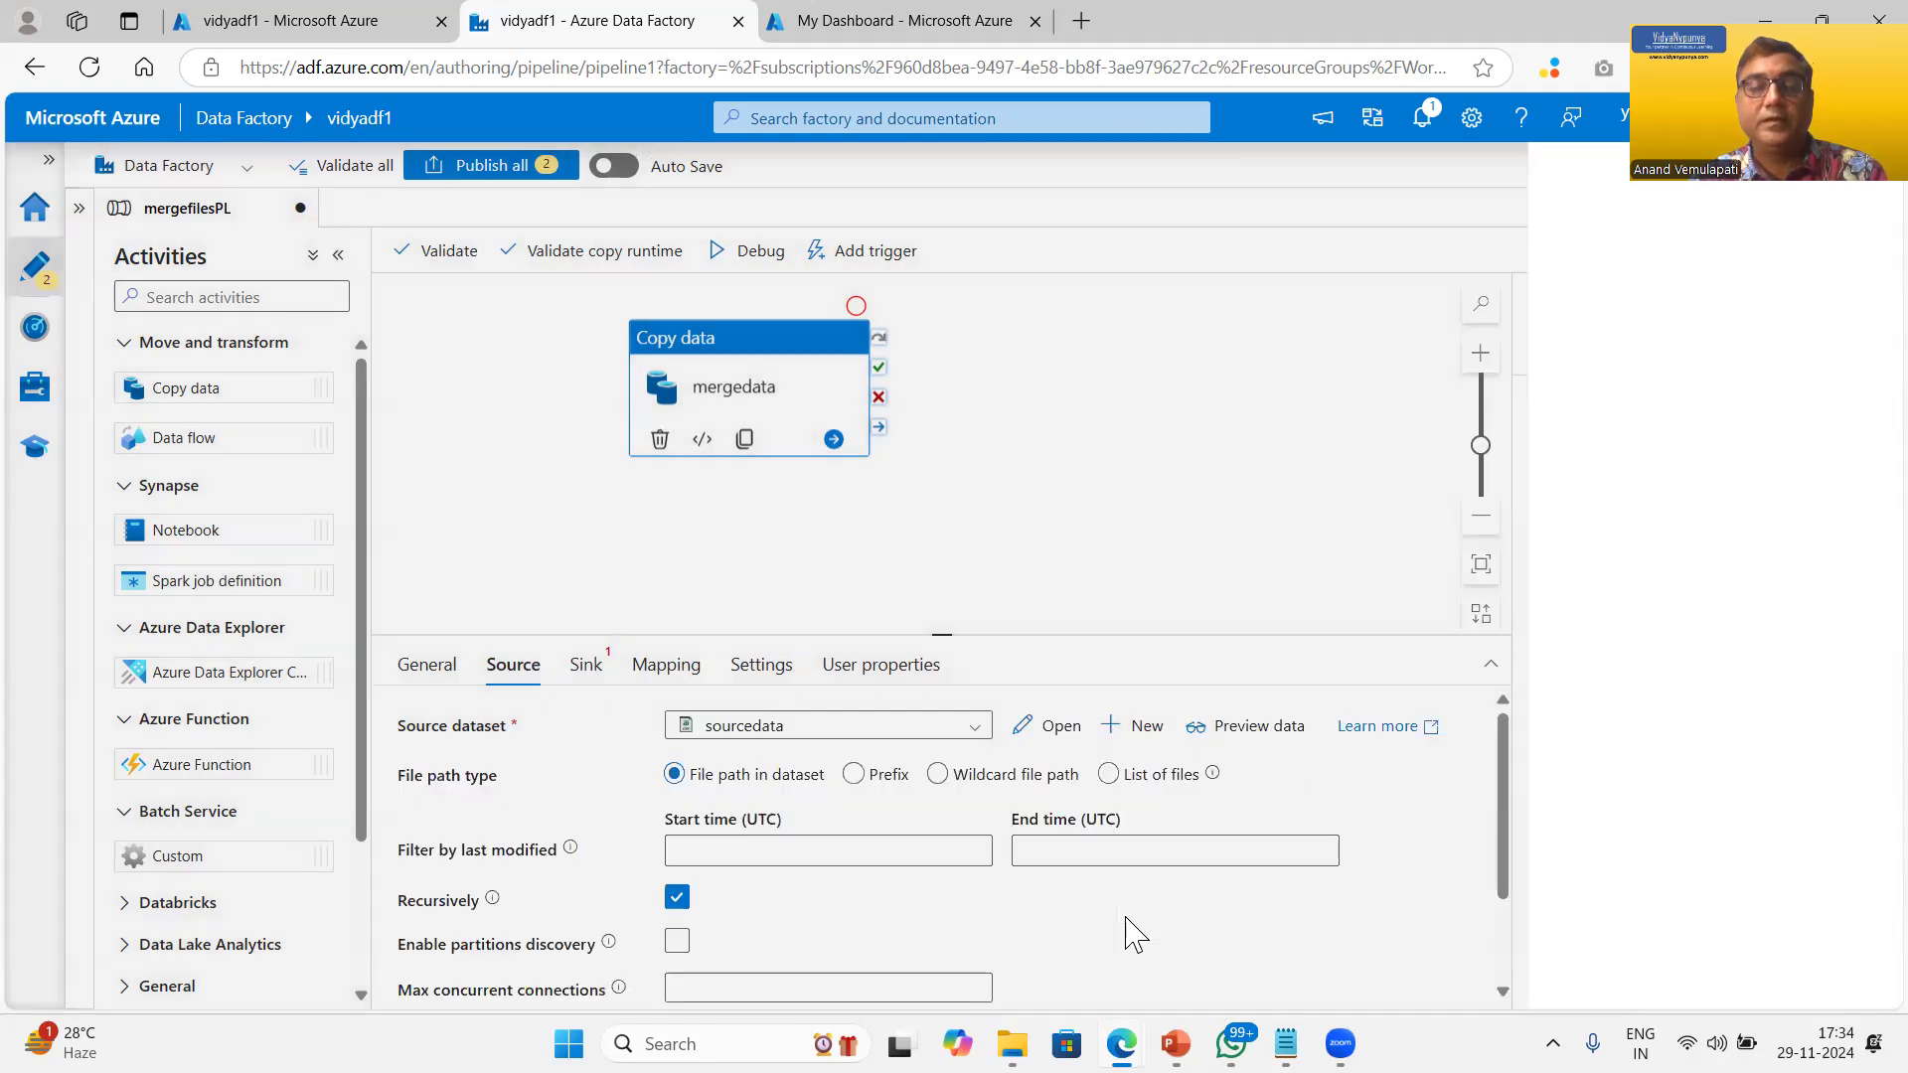
Step: Preview the data of the sourcedata source dataset and close the preview
scroll(1133, 934, down, 2)
scroll(1133, 934, up, 2)
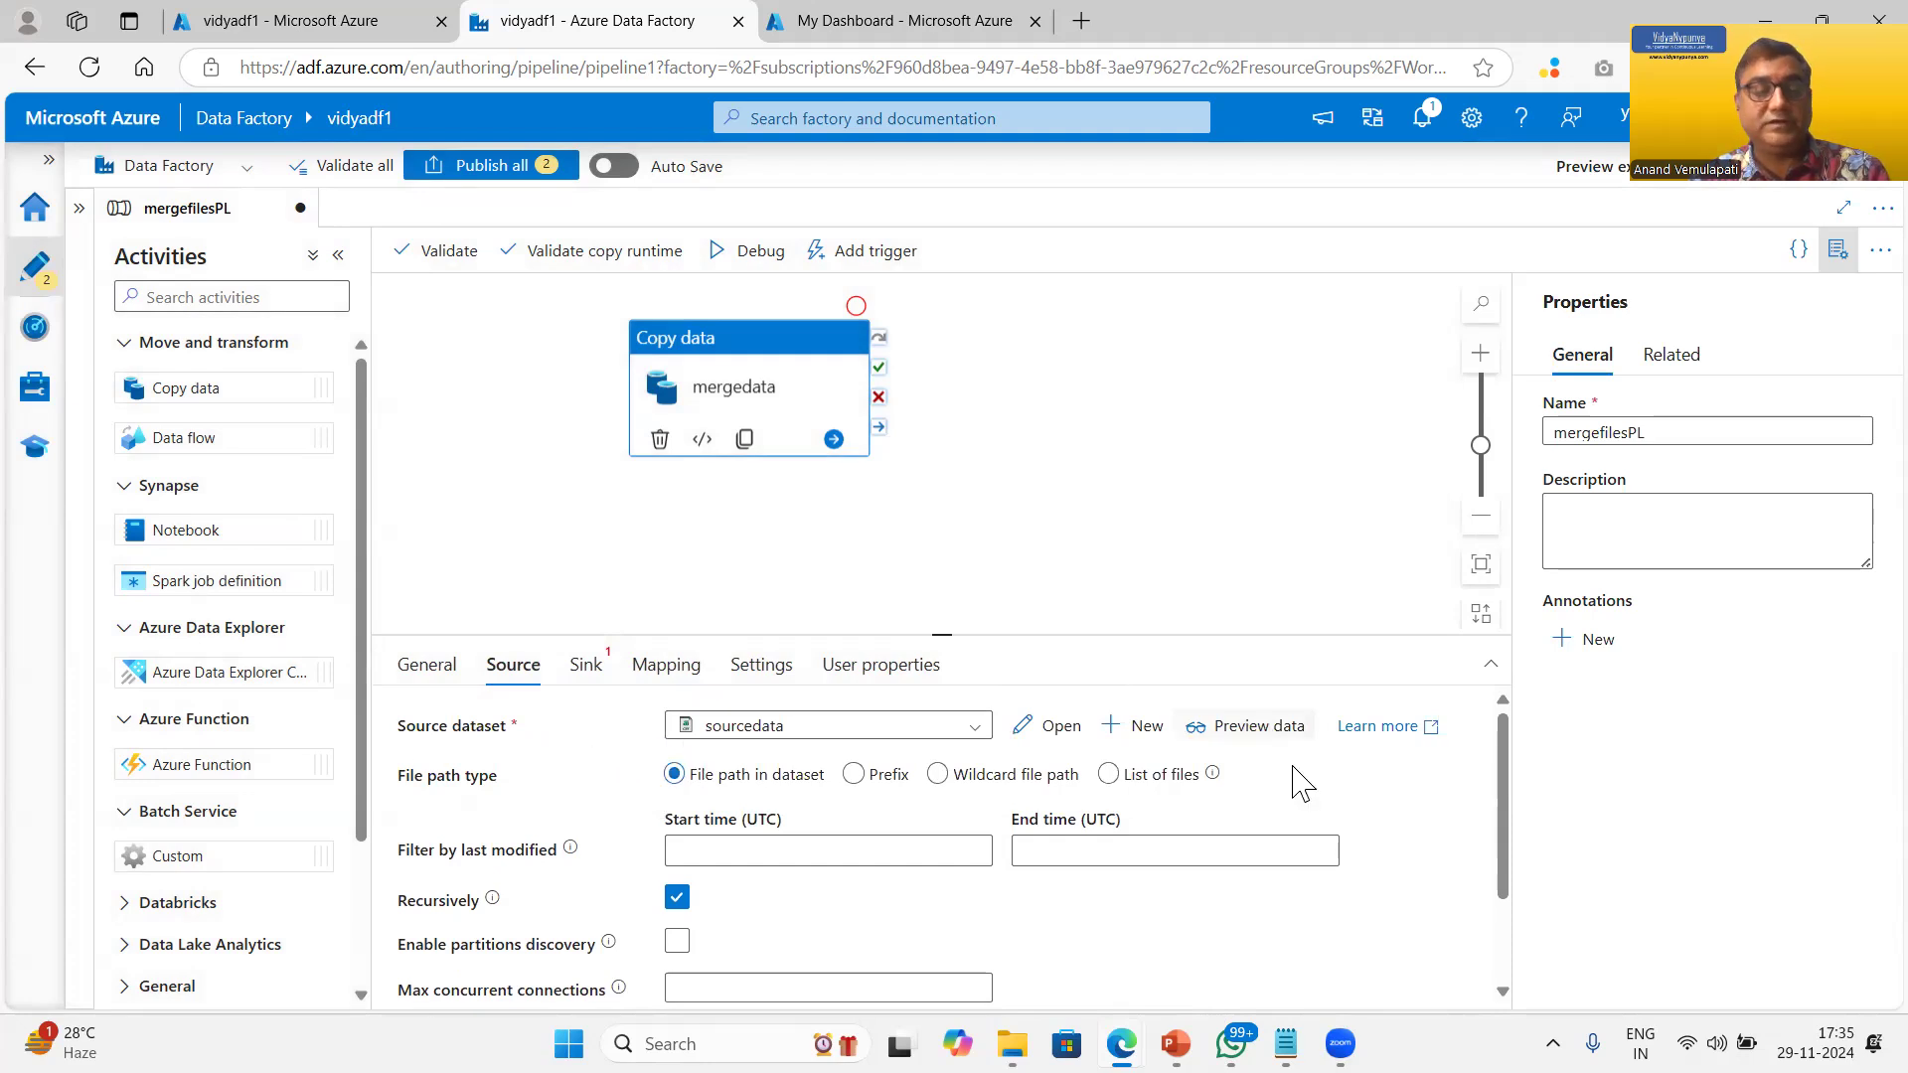
mouse_move(1282, 698)
mouse_down()
mouse_move(1253, 765)
mouse_move(1242, 692)
mouse_up()
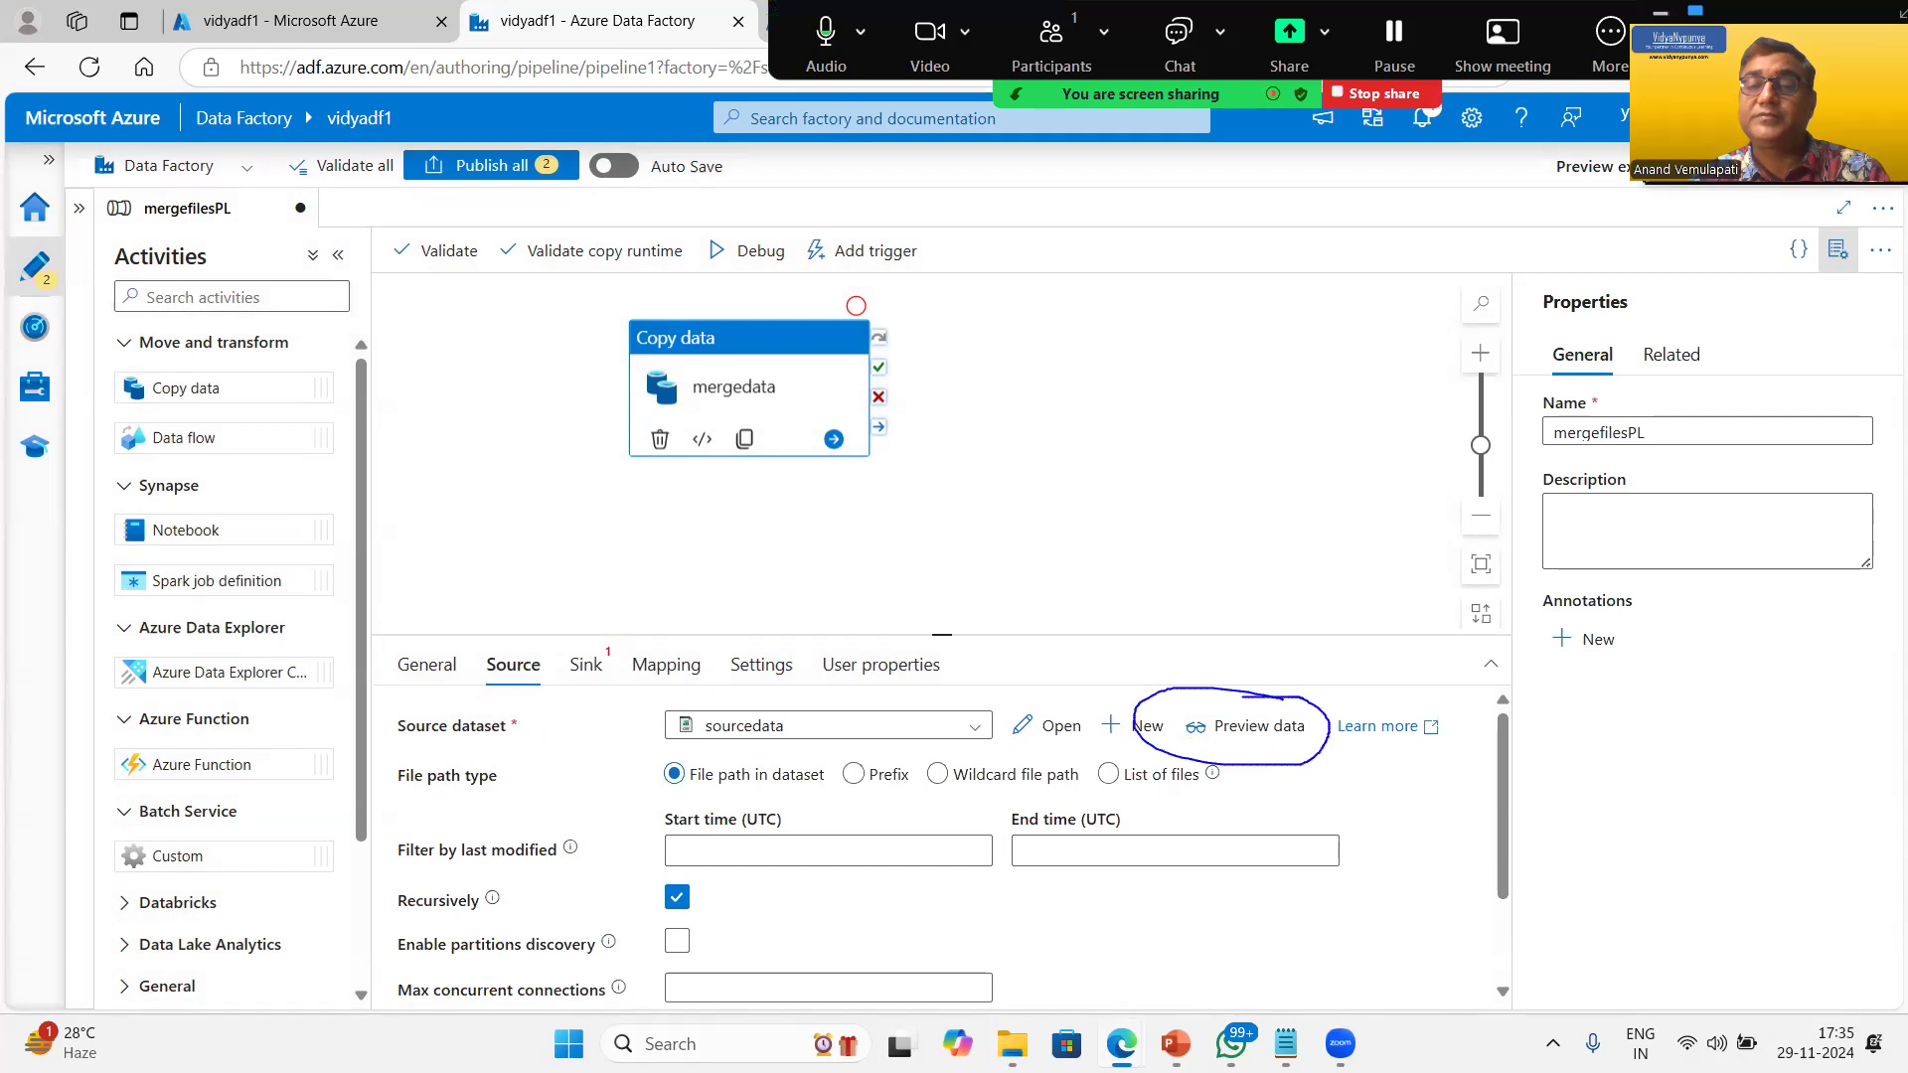
key(Escape)
click(1257, 729)
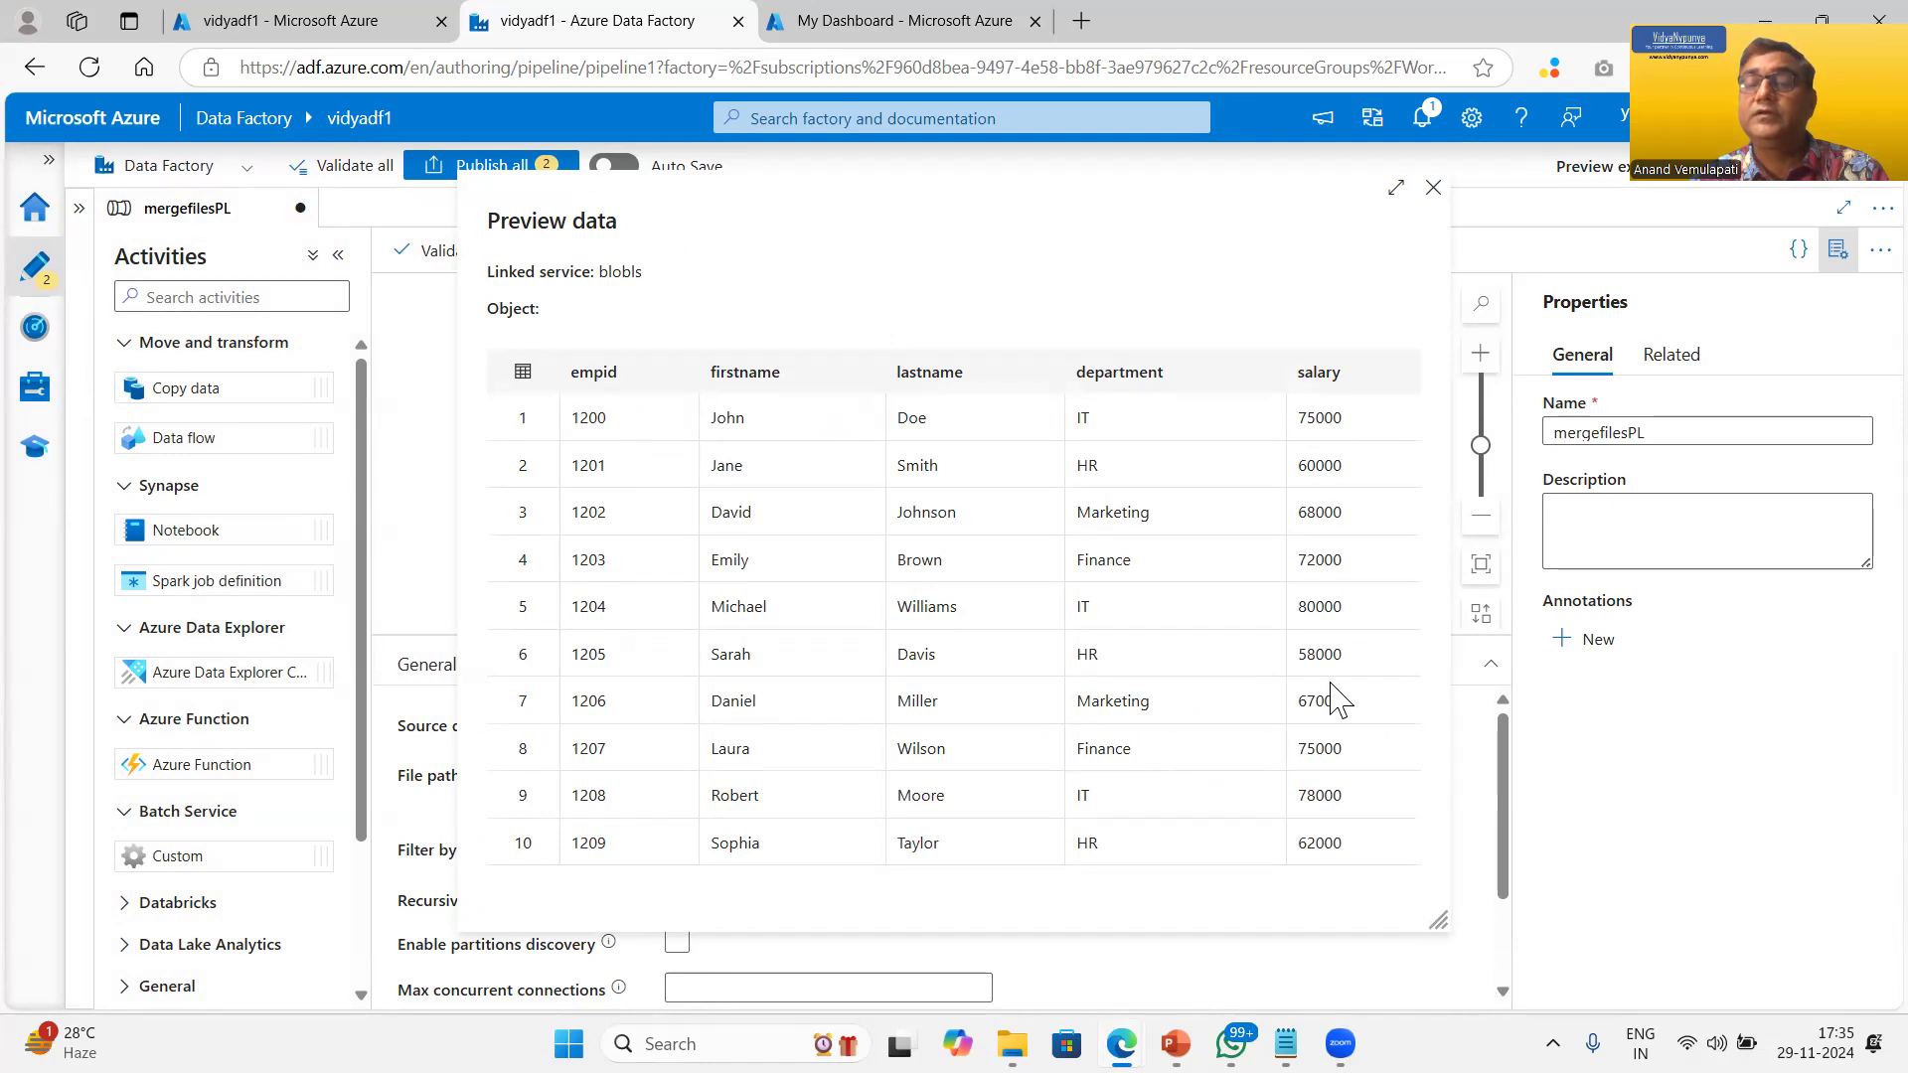
click(1433, 187)
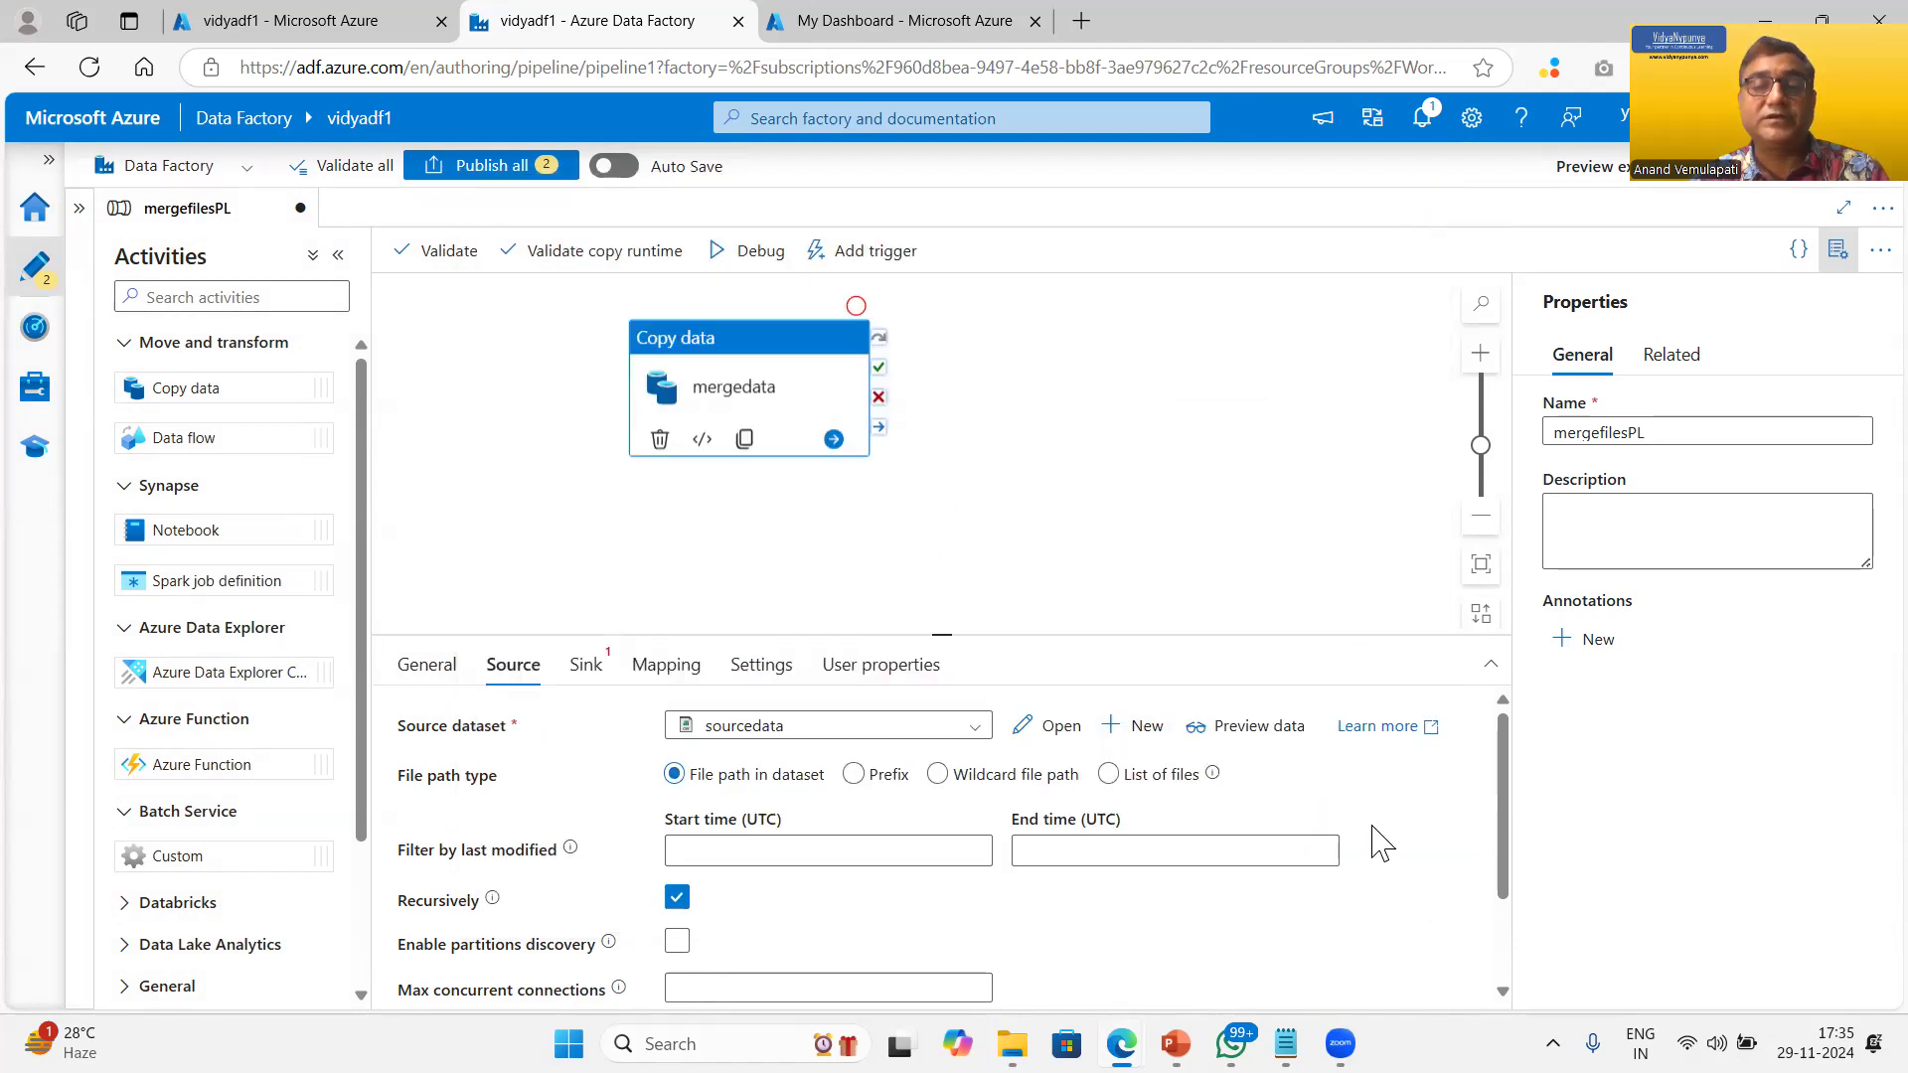
Step: Set the file path type of the mergedata source to Wildcard file path
scroll(1382, 843, down, 2)
scroll(1382, 843, up, 1)
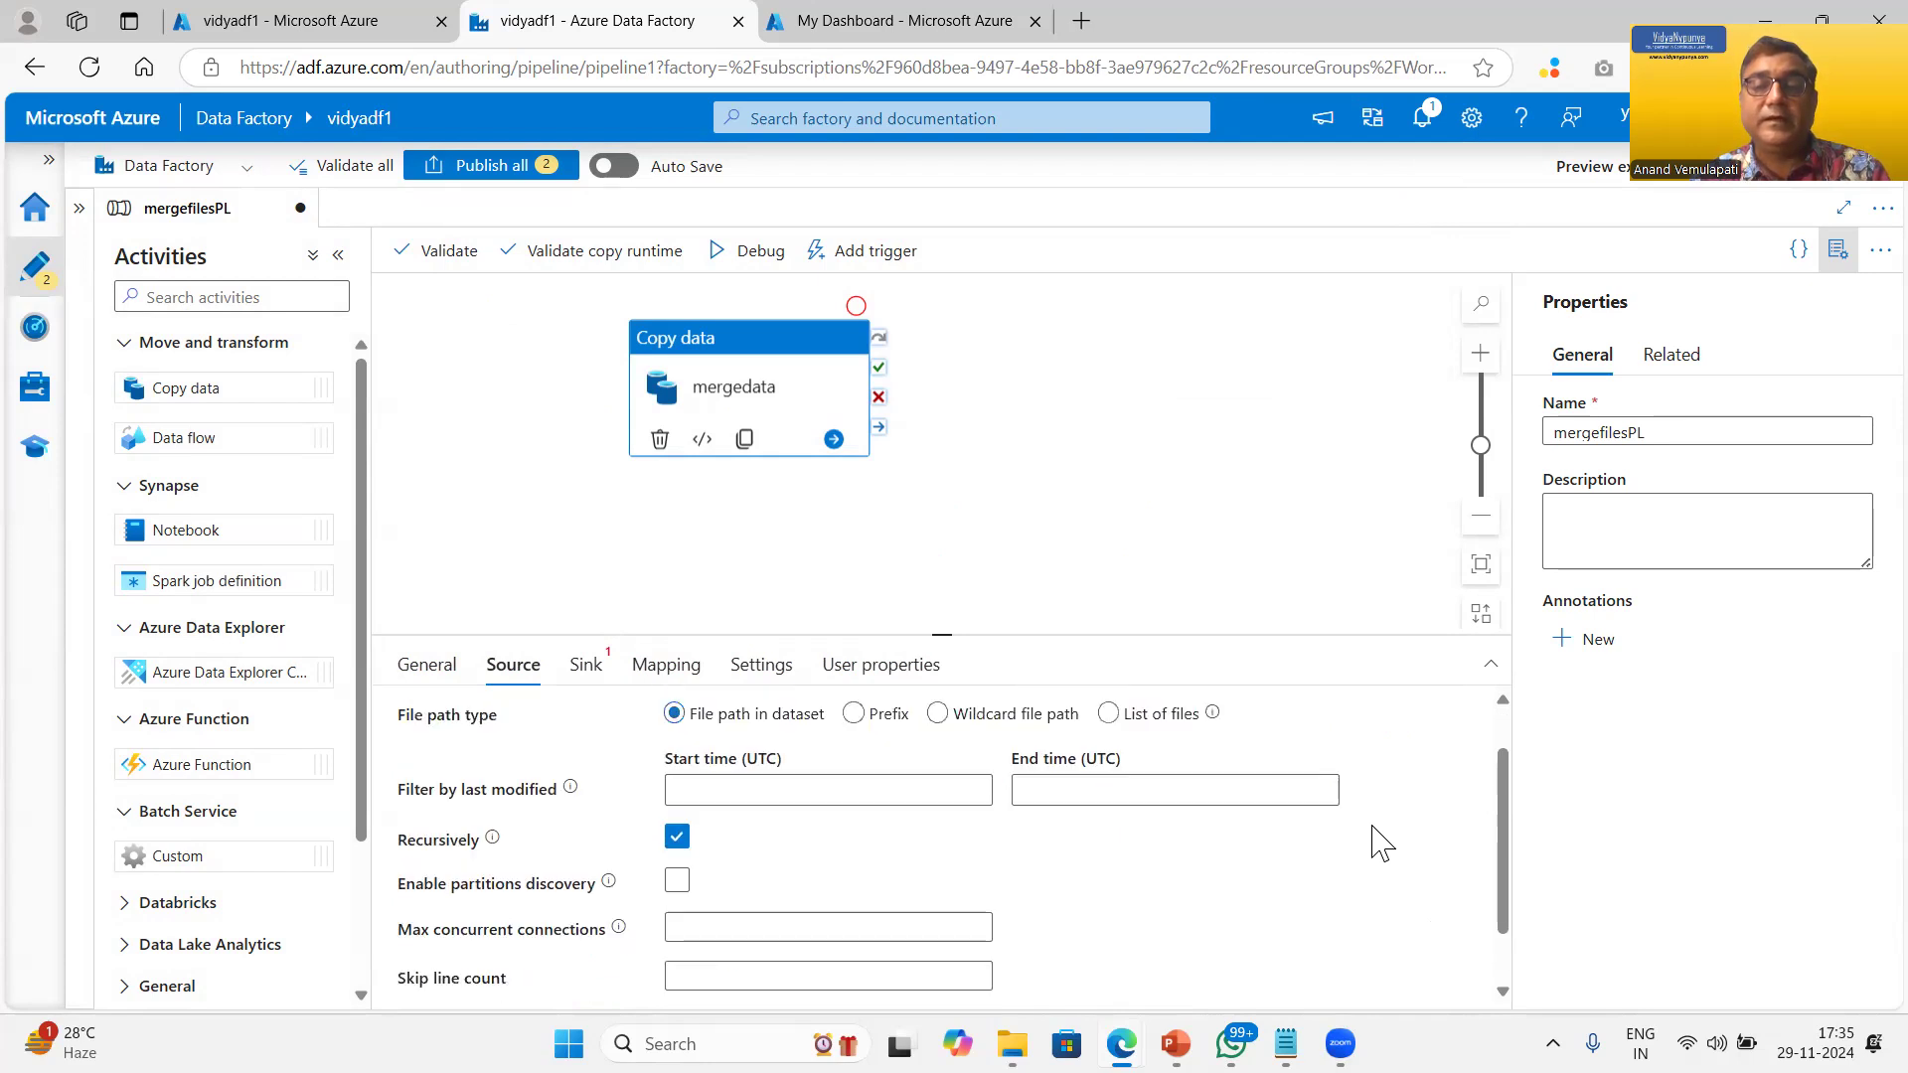
scroll(1382, 843, up, 1)
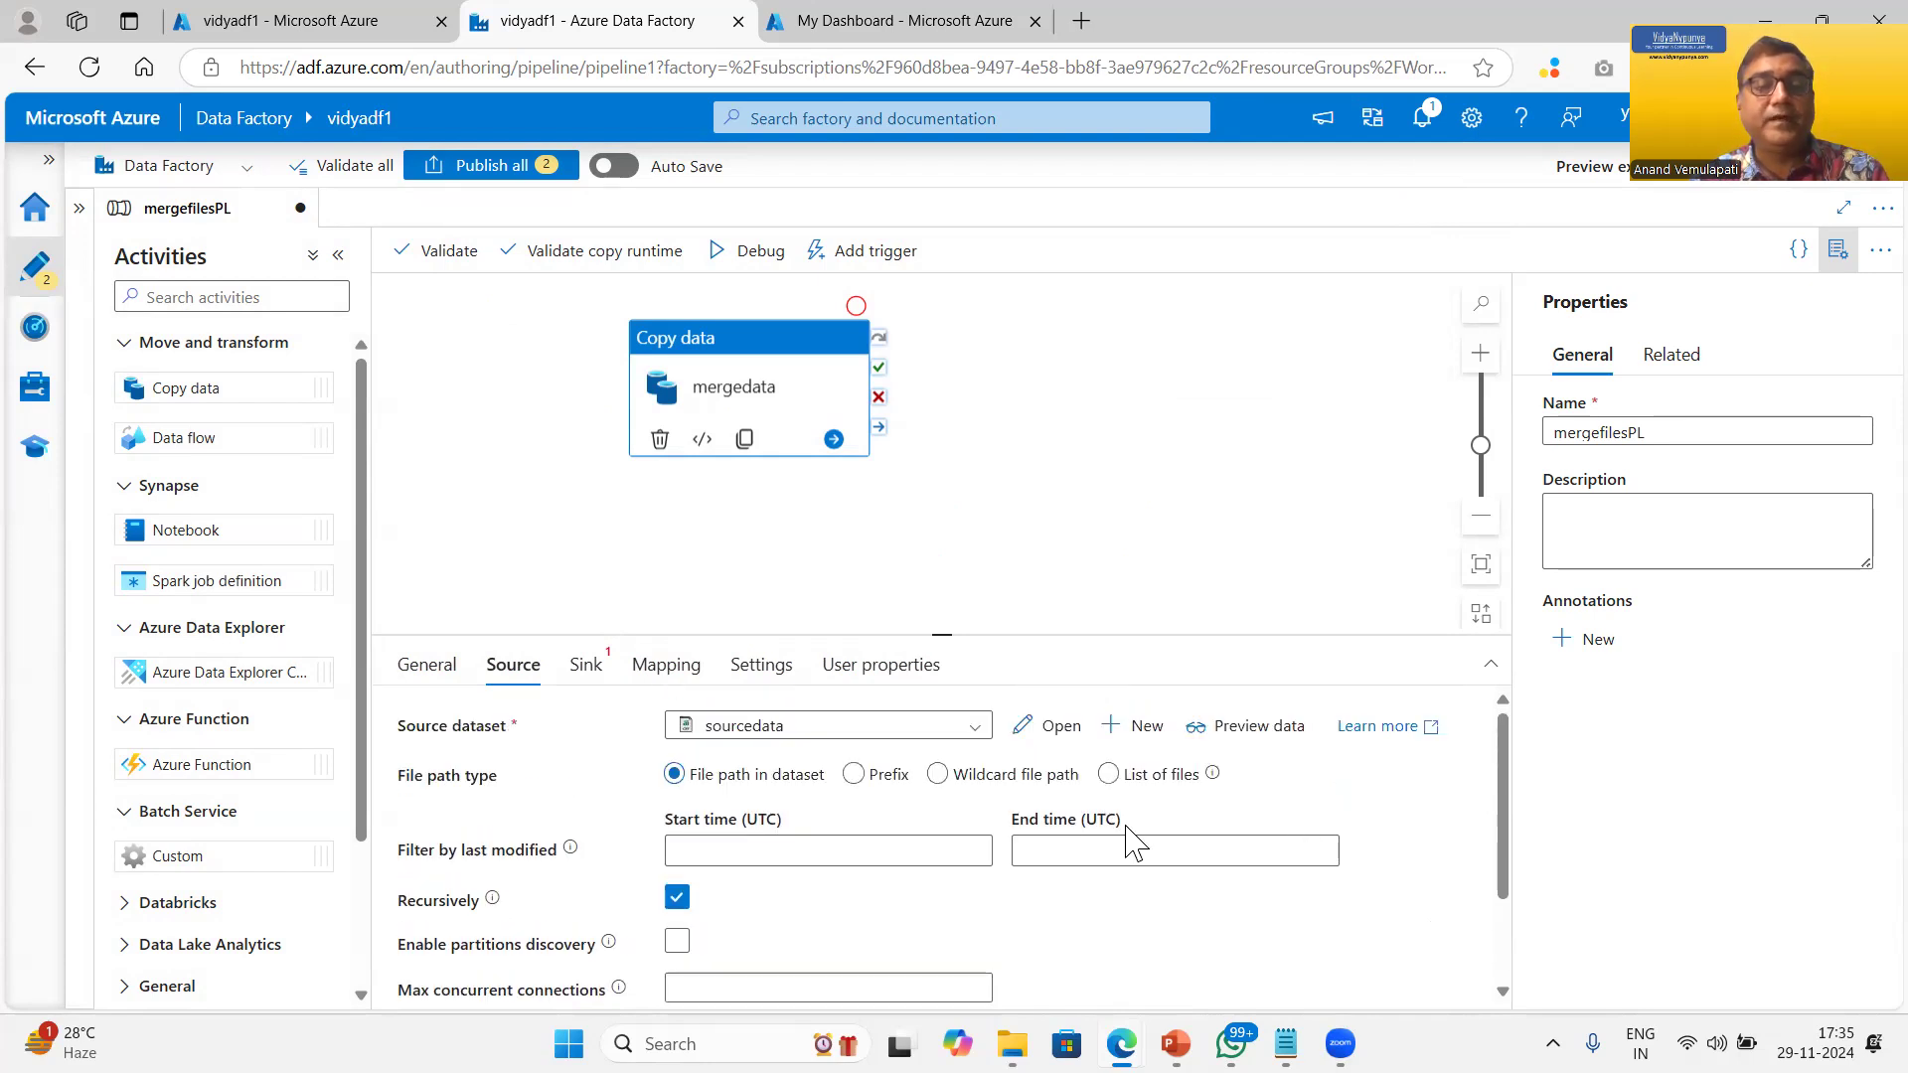
click(939, 775)
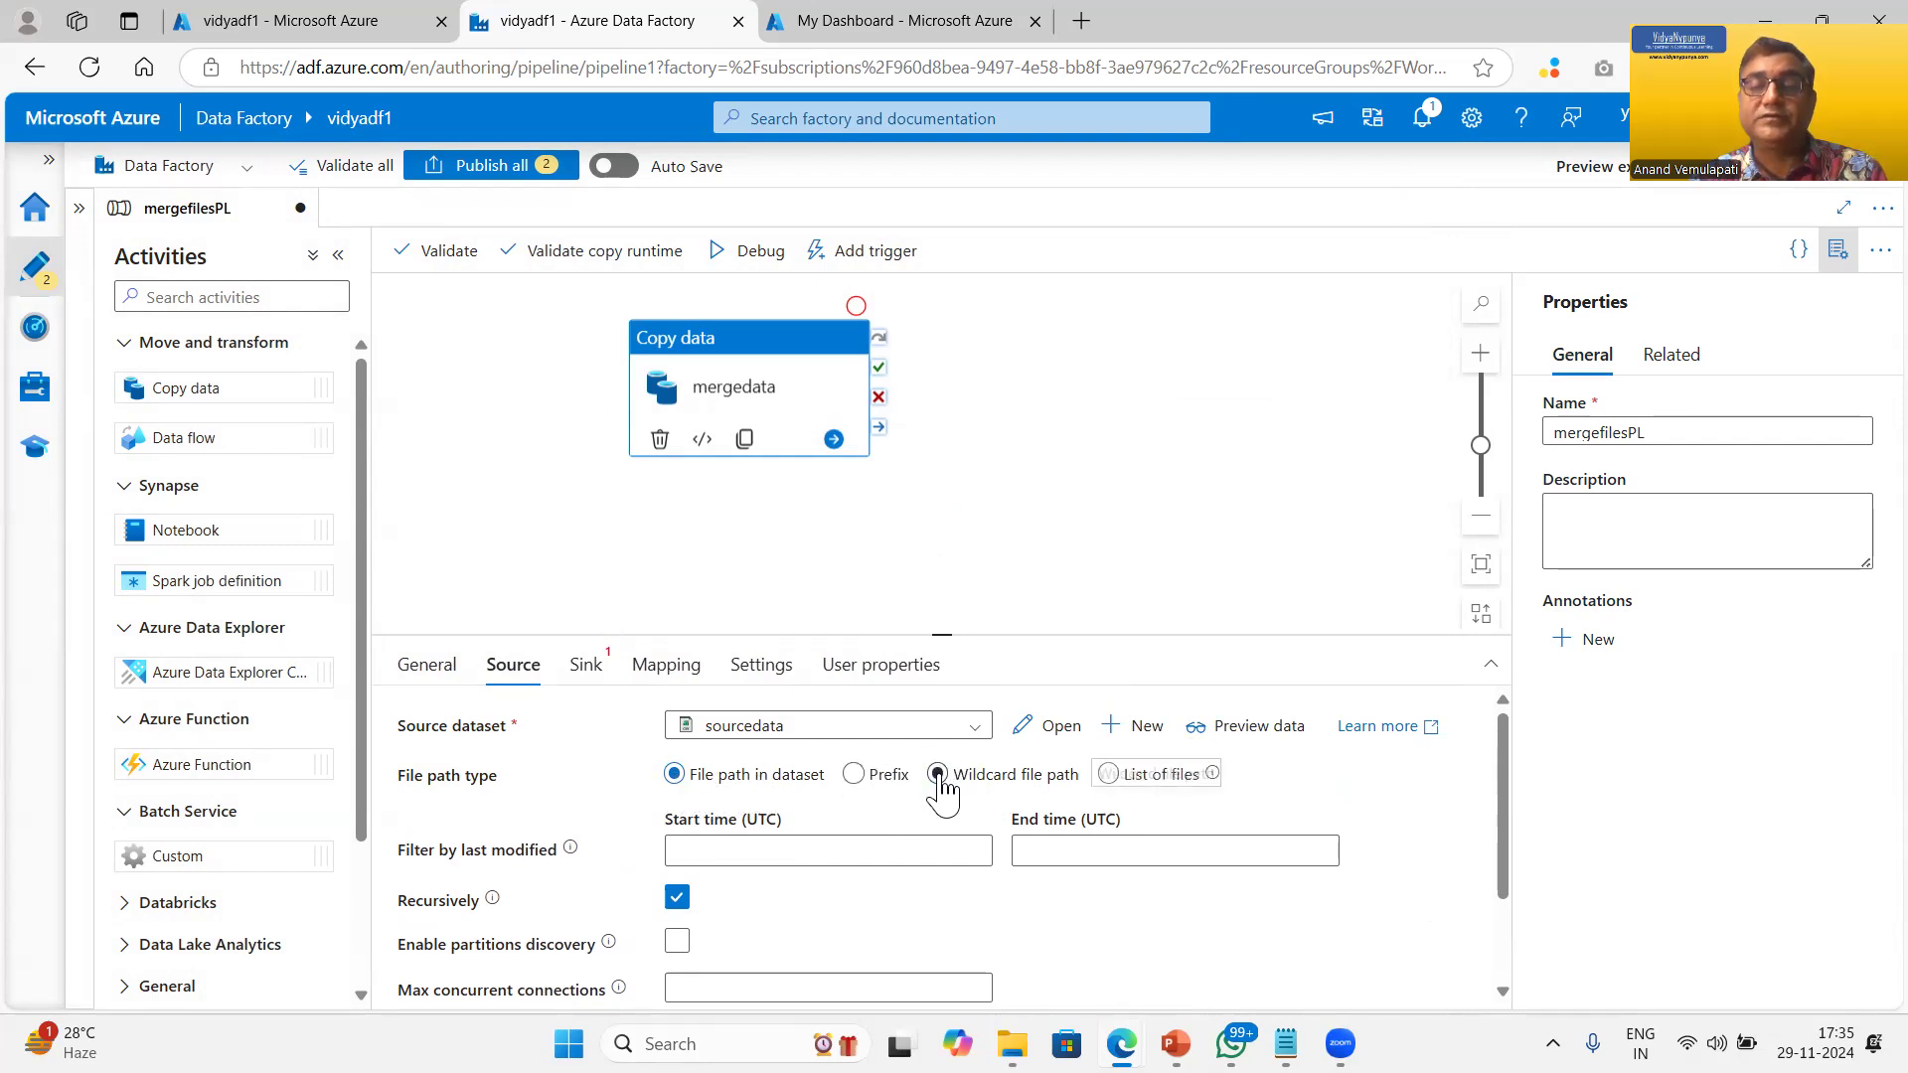
click(938, 775)
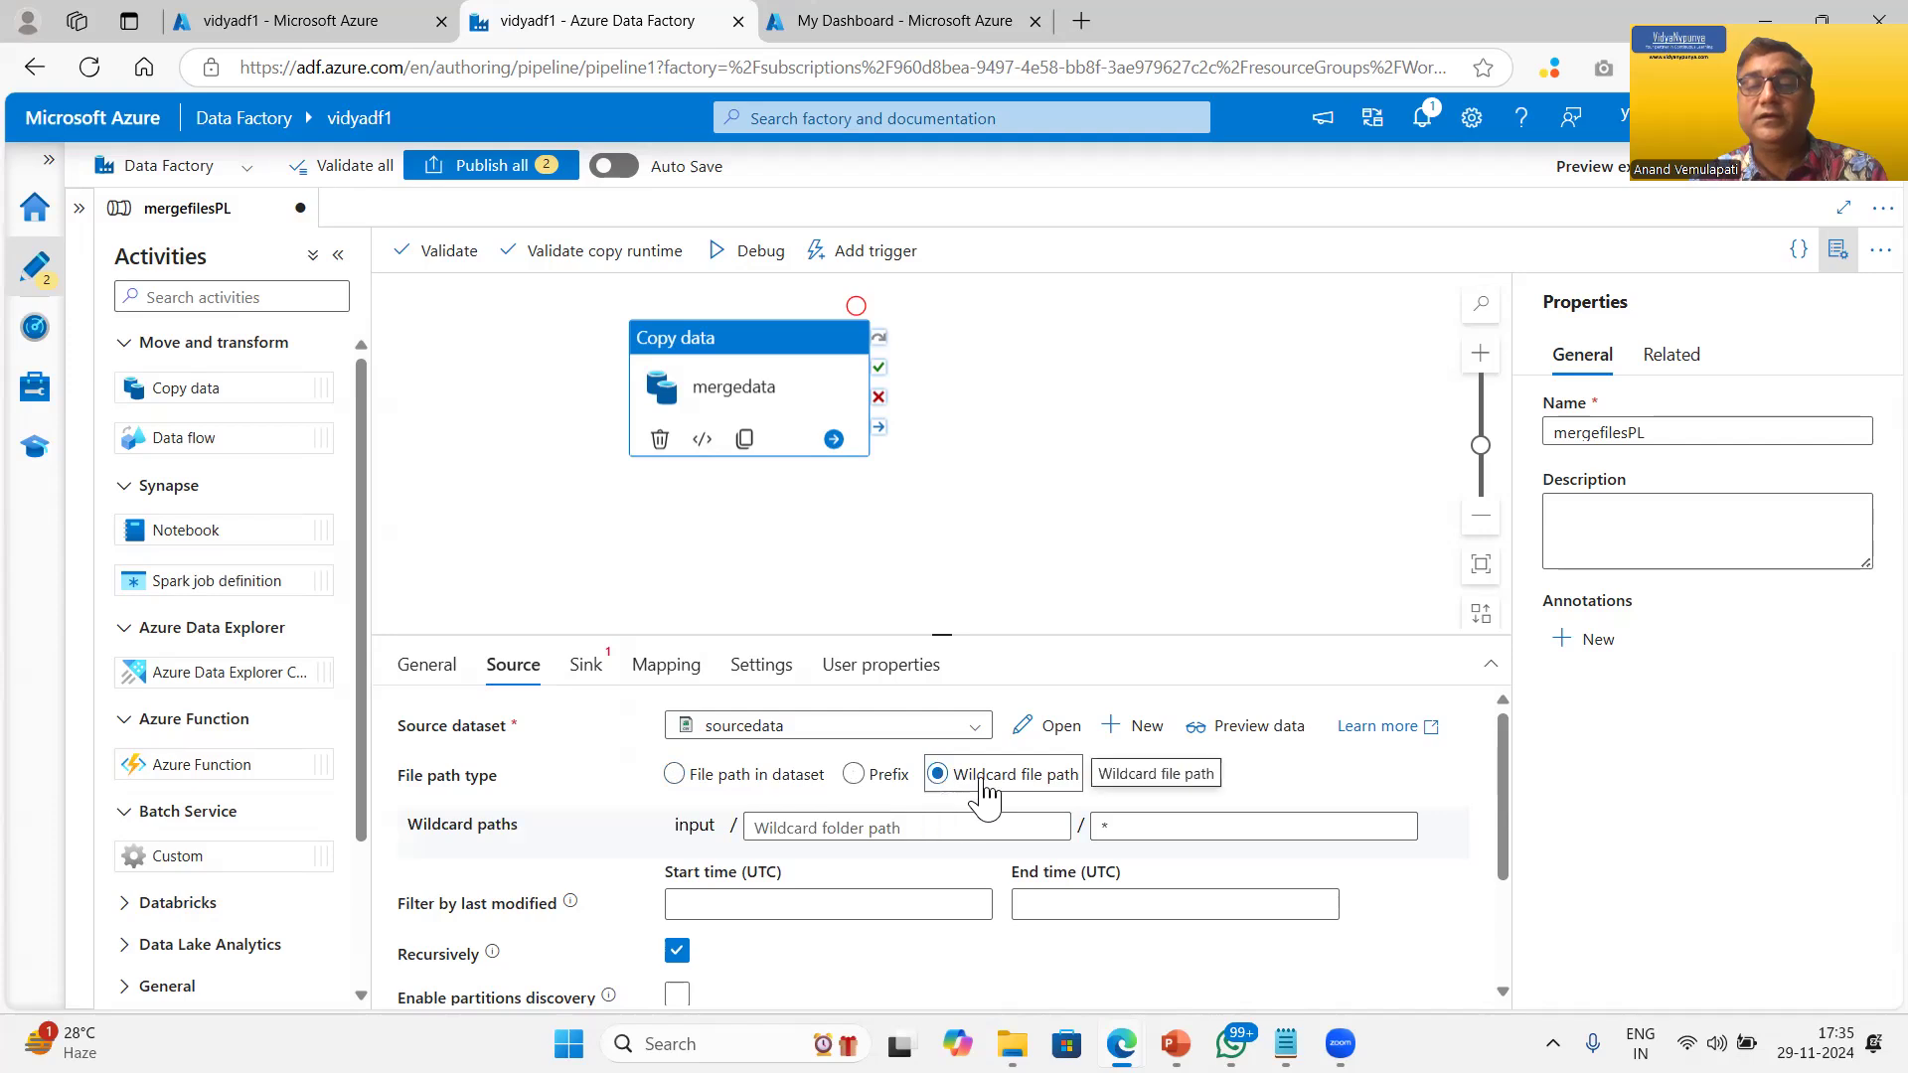
Step: Try the wildcard file name patterns *.csv and emp*.csv for the input container
click(1154, 826)
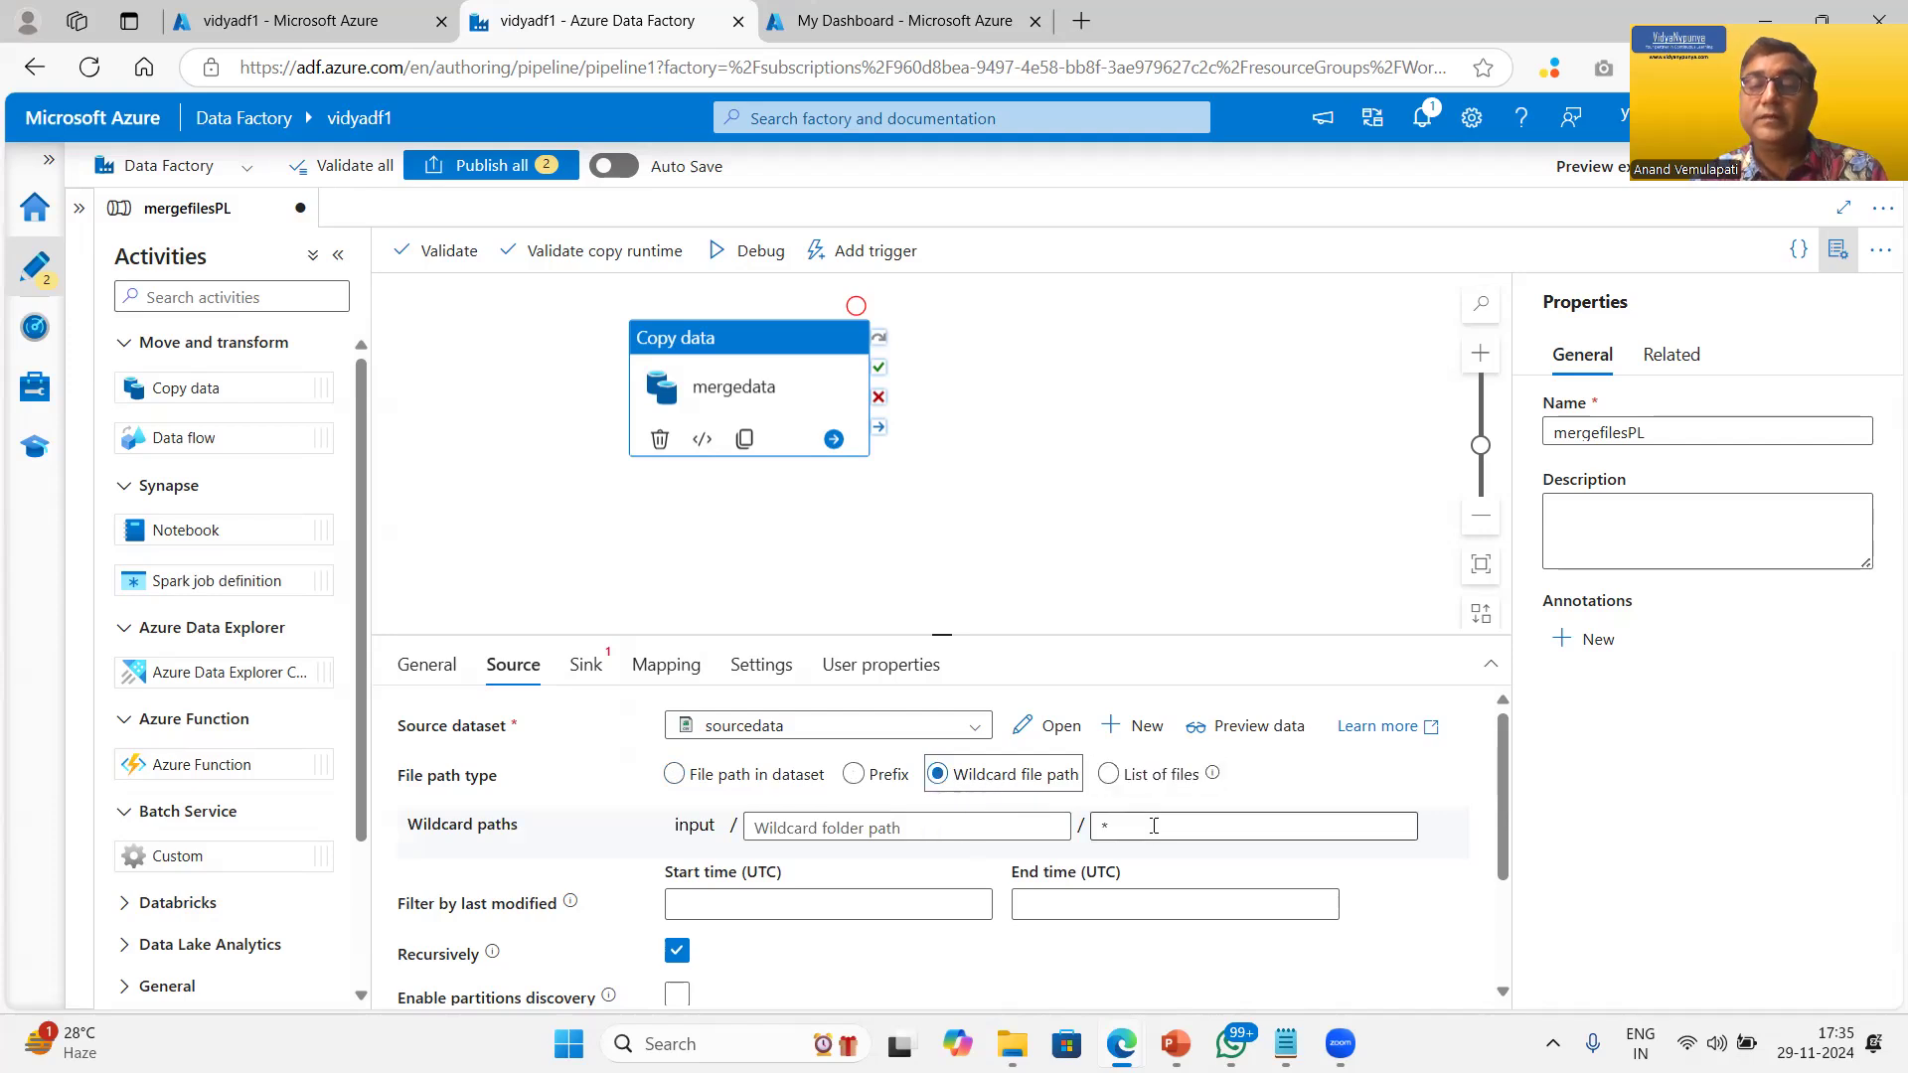
text(.csv)
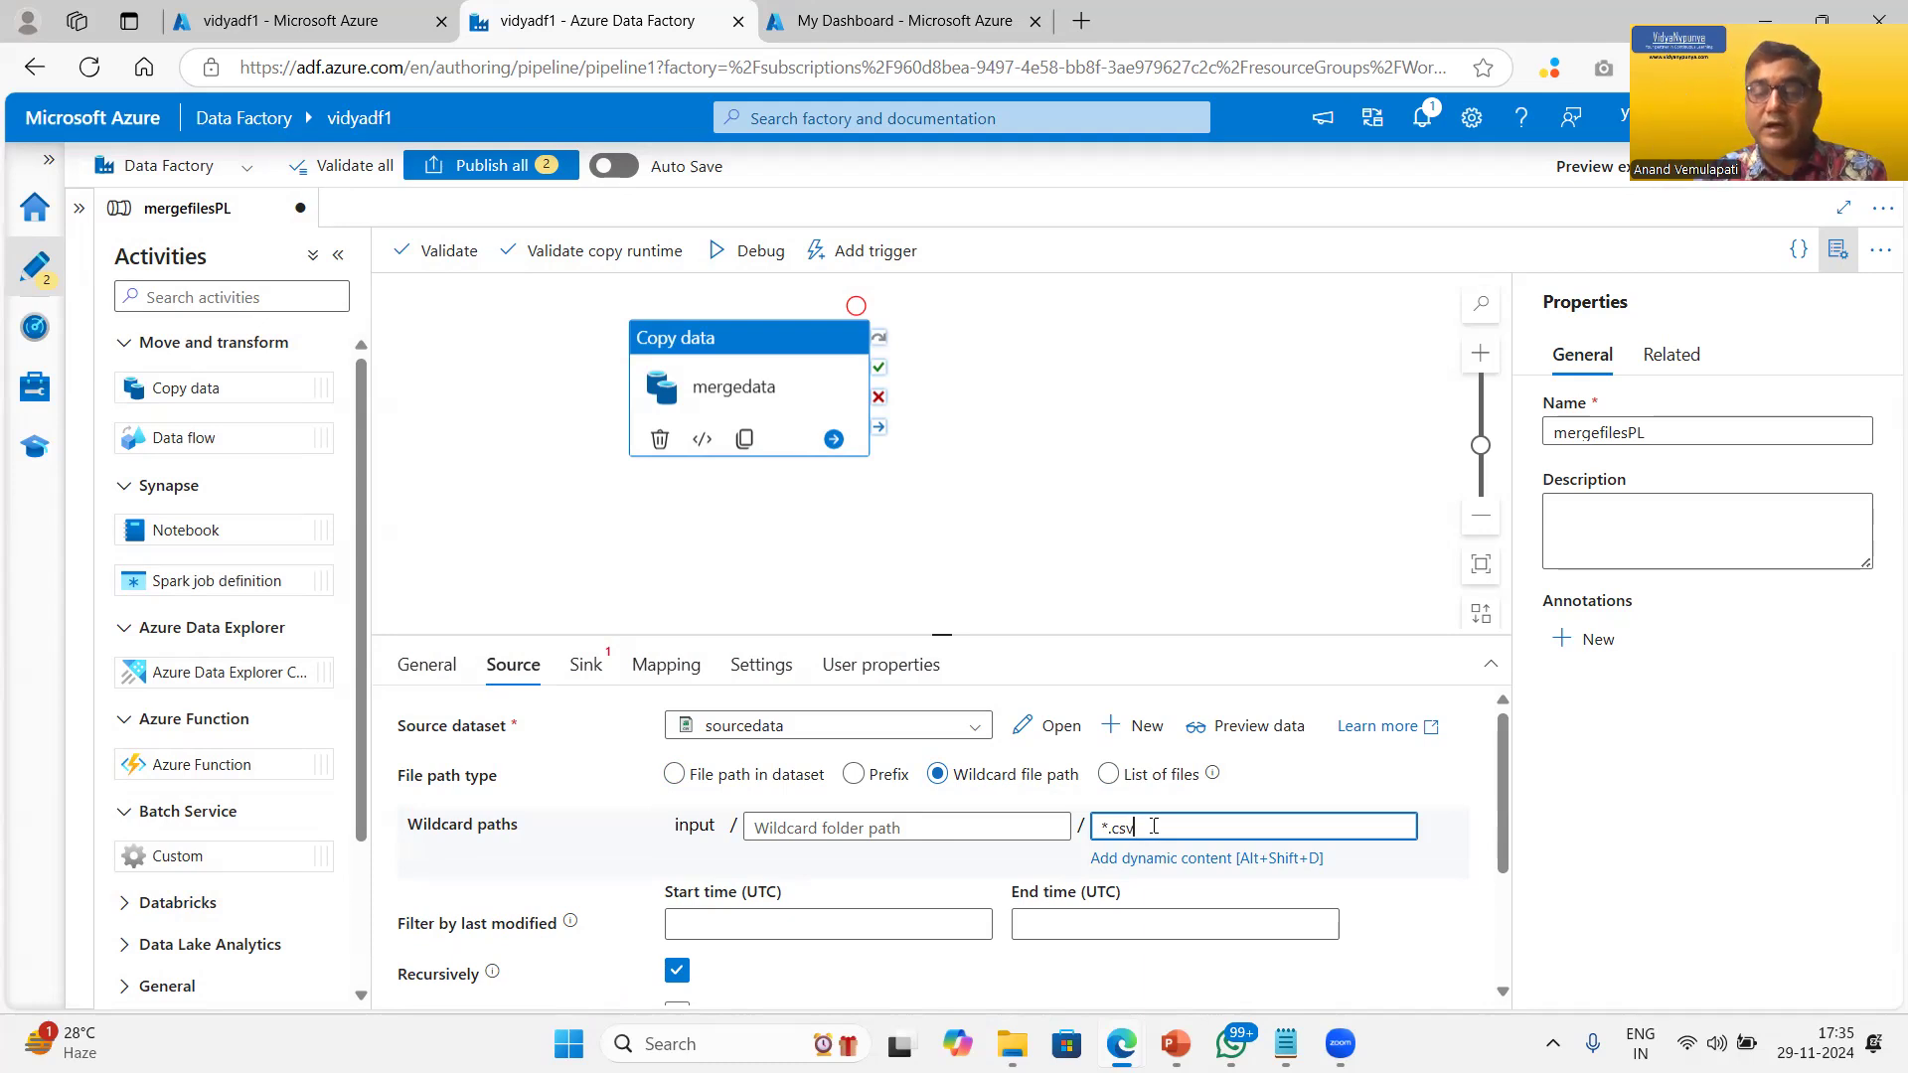
key(Home)
text(emp)
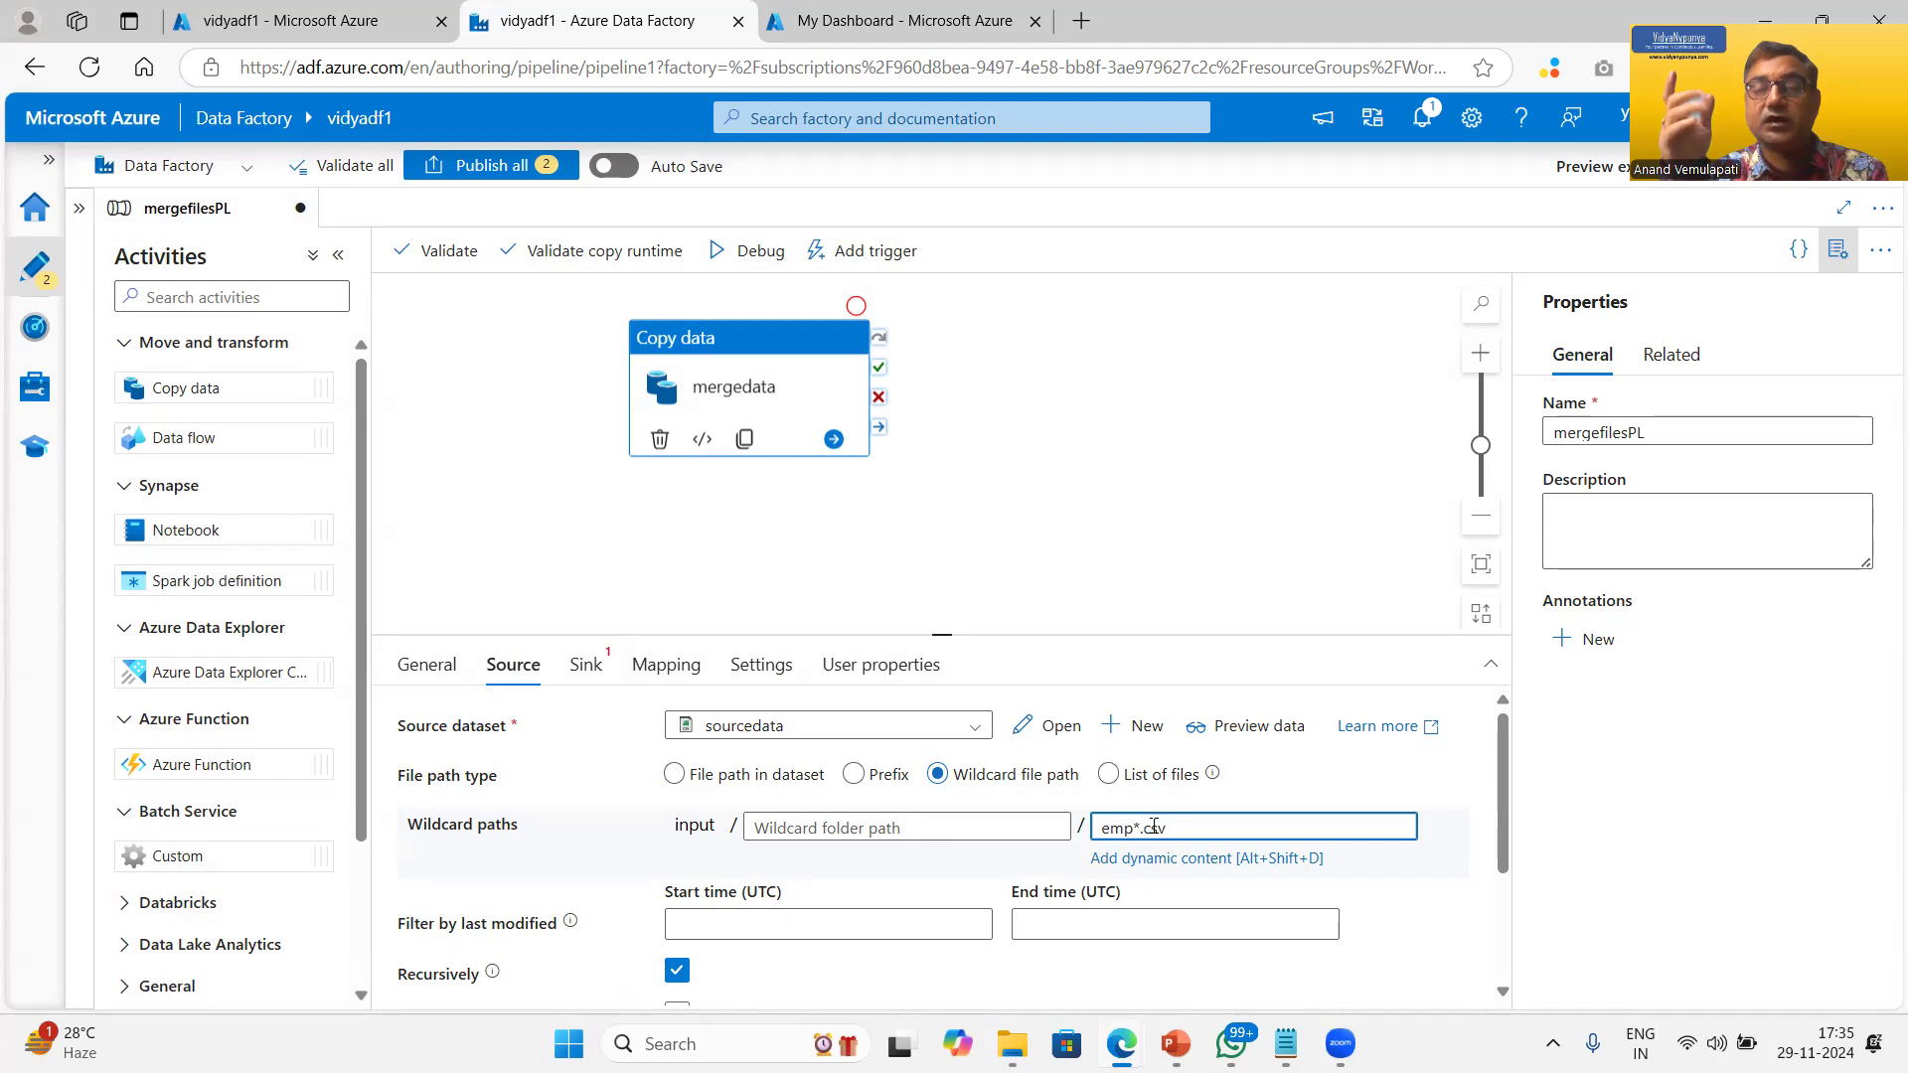
Step: Set the wildcard file name to * so every file in the input container is read, and review the other source options
key(End)
key(BackSpace)
key(BackSpace)
key(BackSpace)
key(BackSpace)
key(BackSpace)
key(BackSpace)
key(BackSpace)
key(BackSpace)
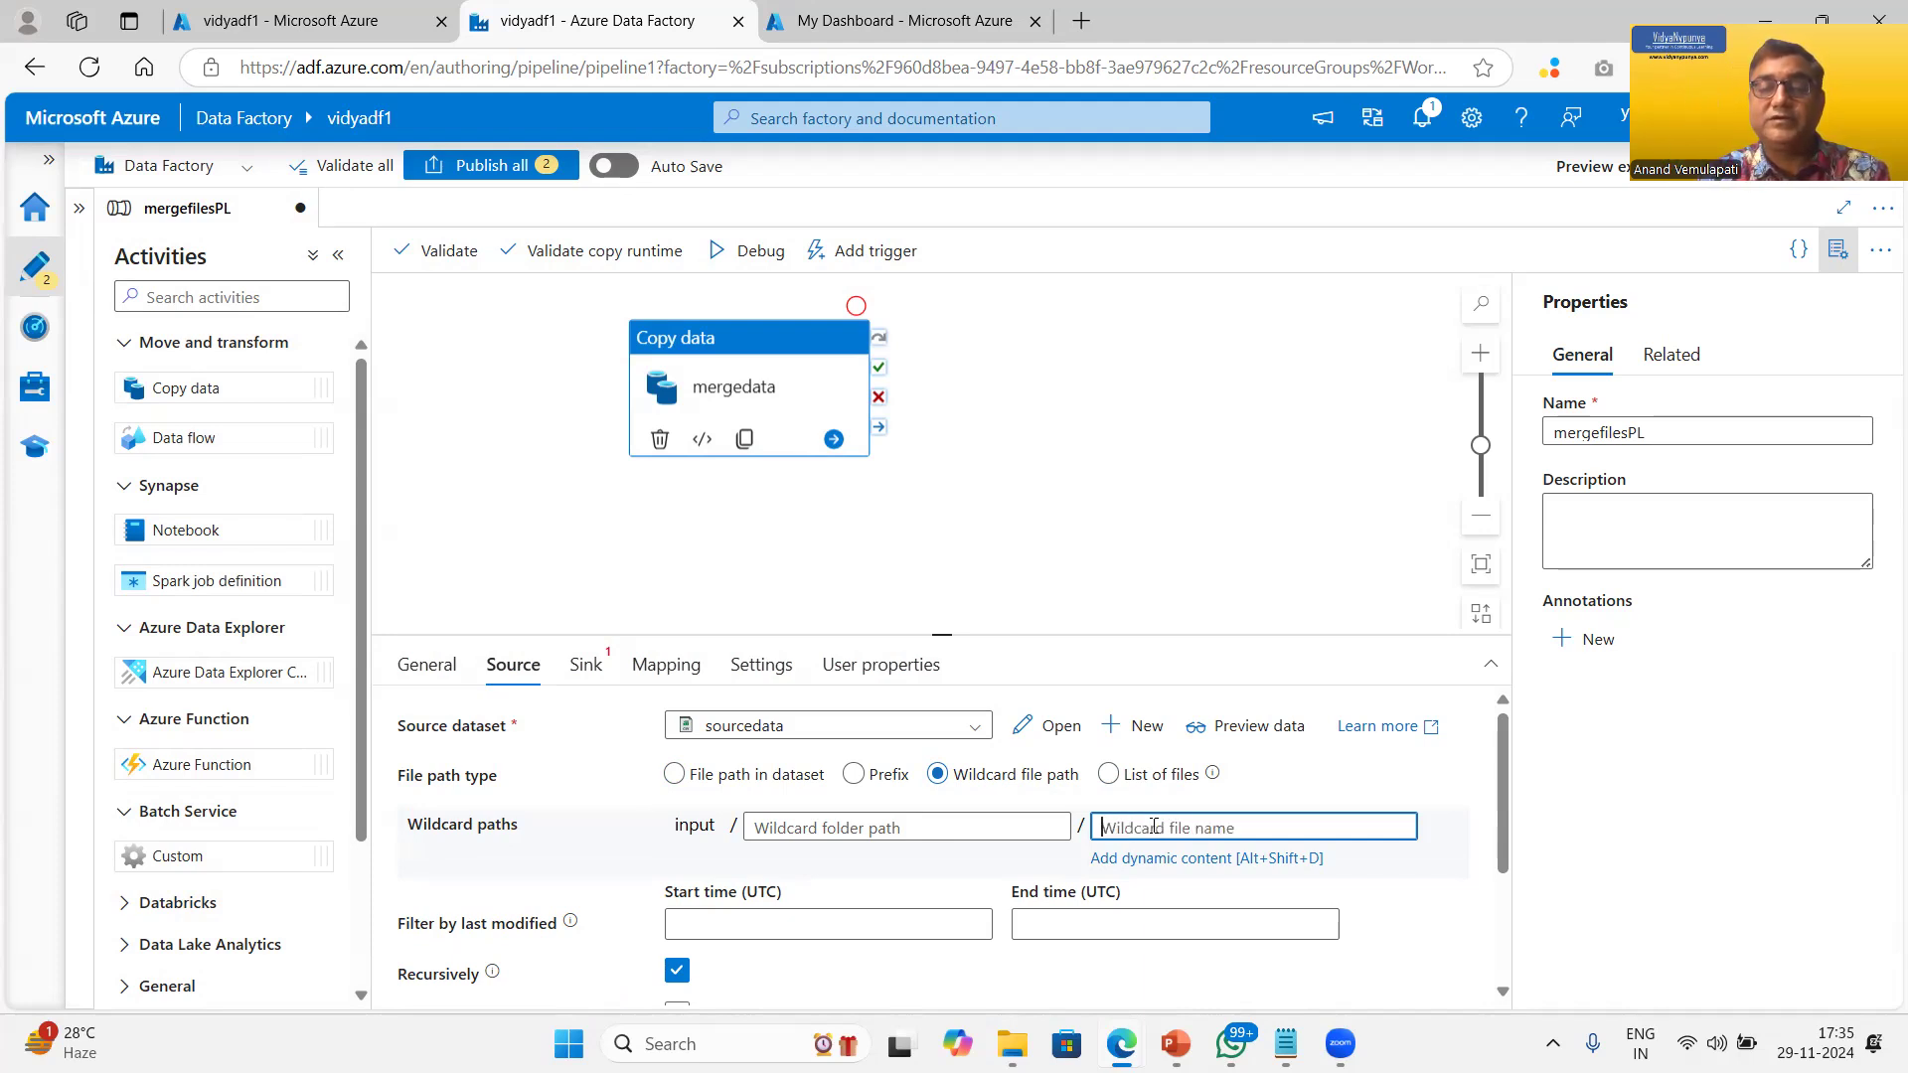
text(*)
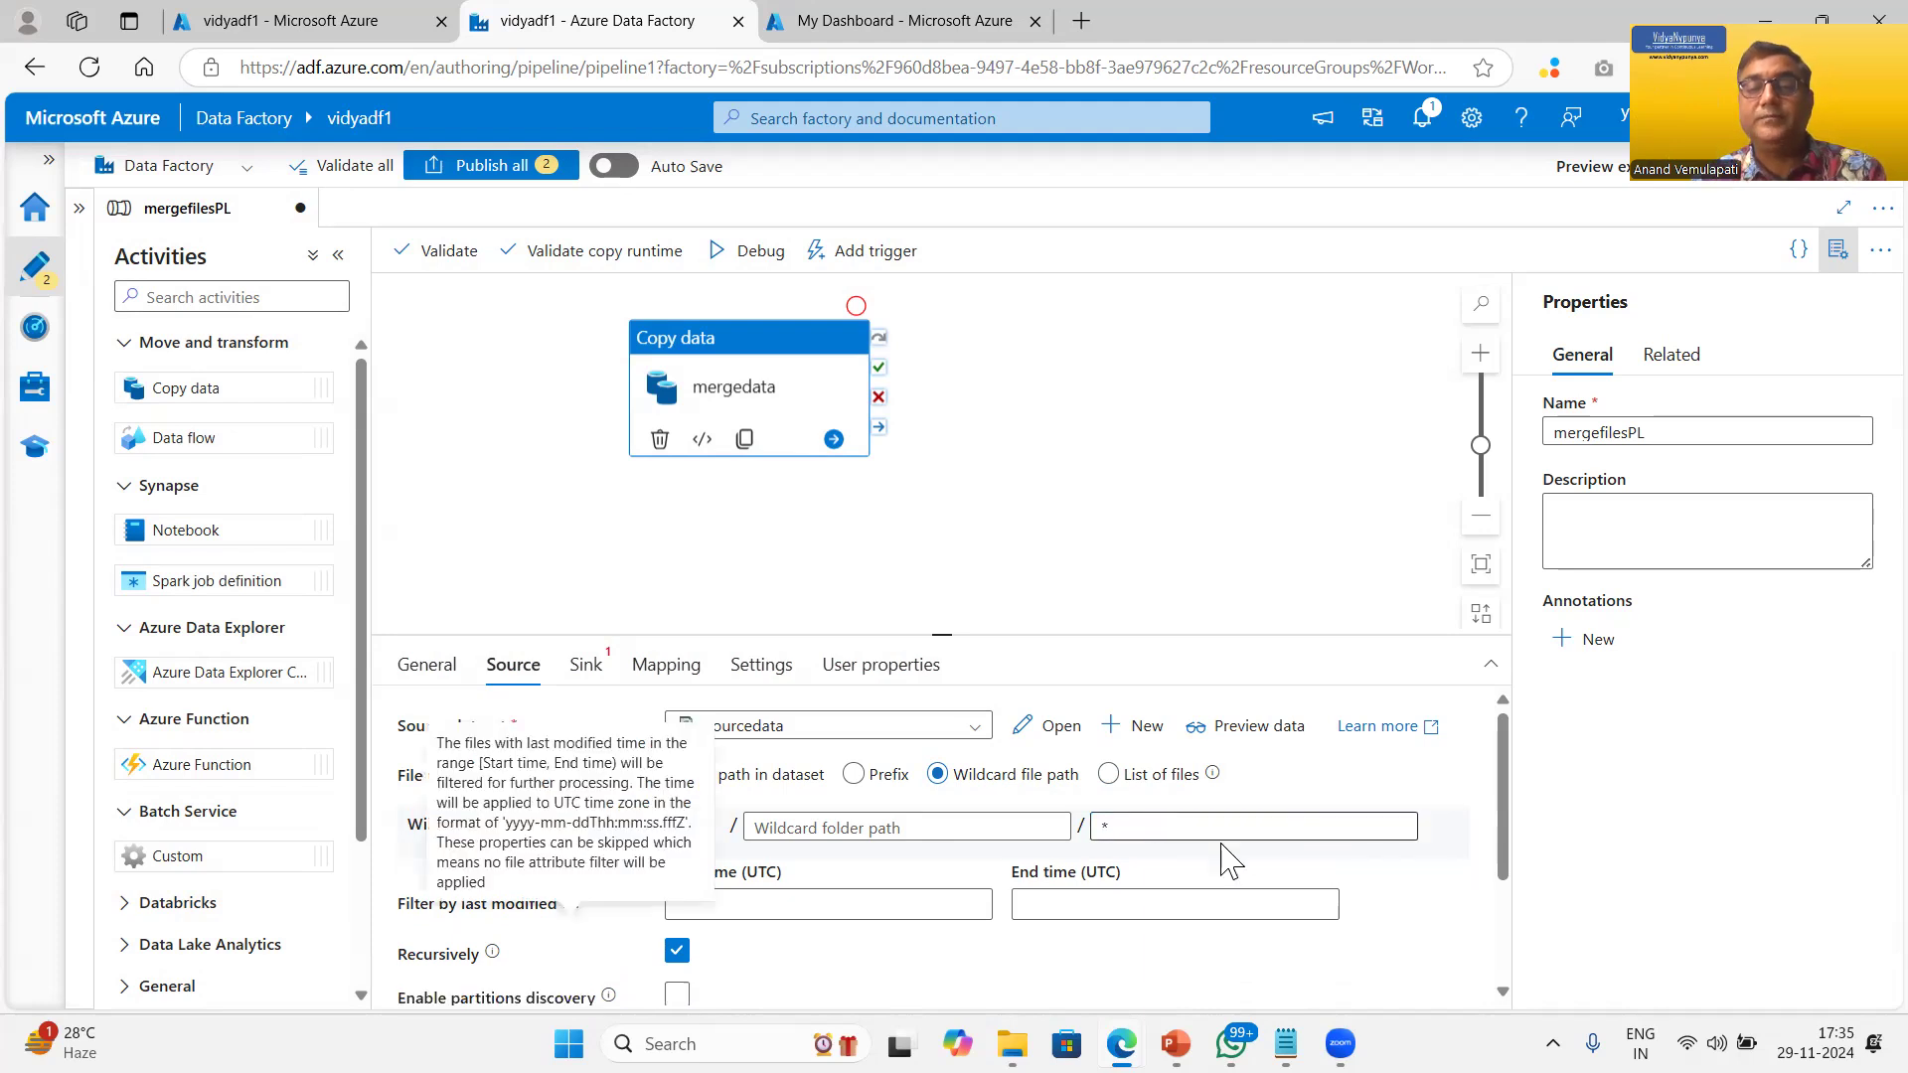
click(1181, 825)
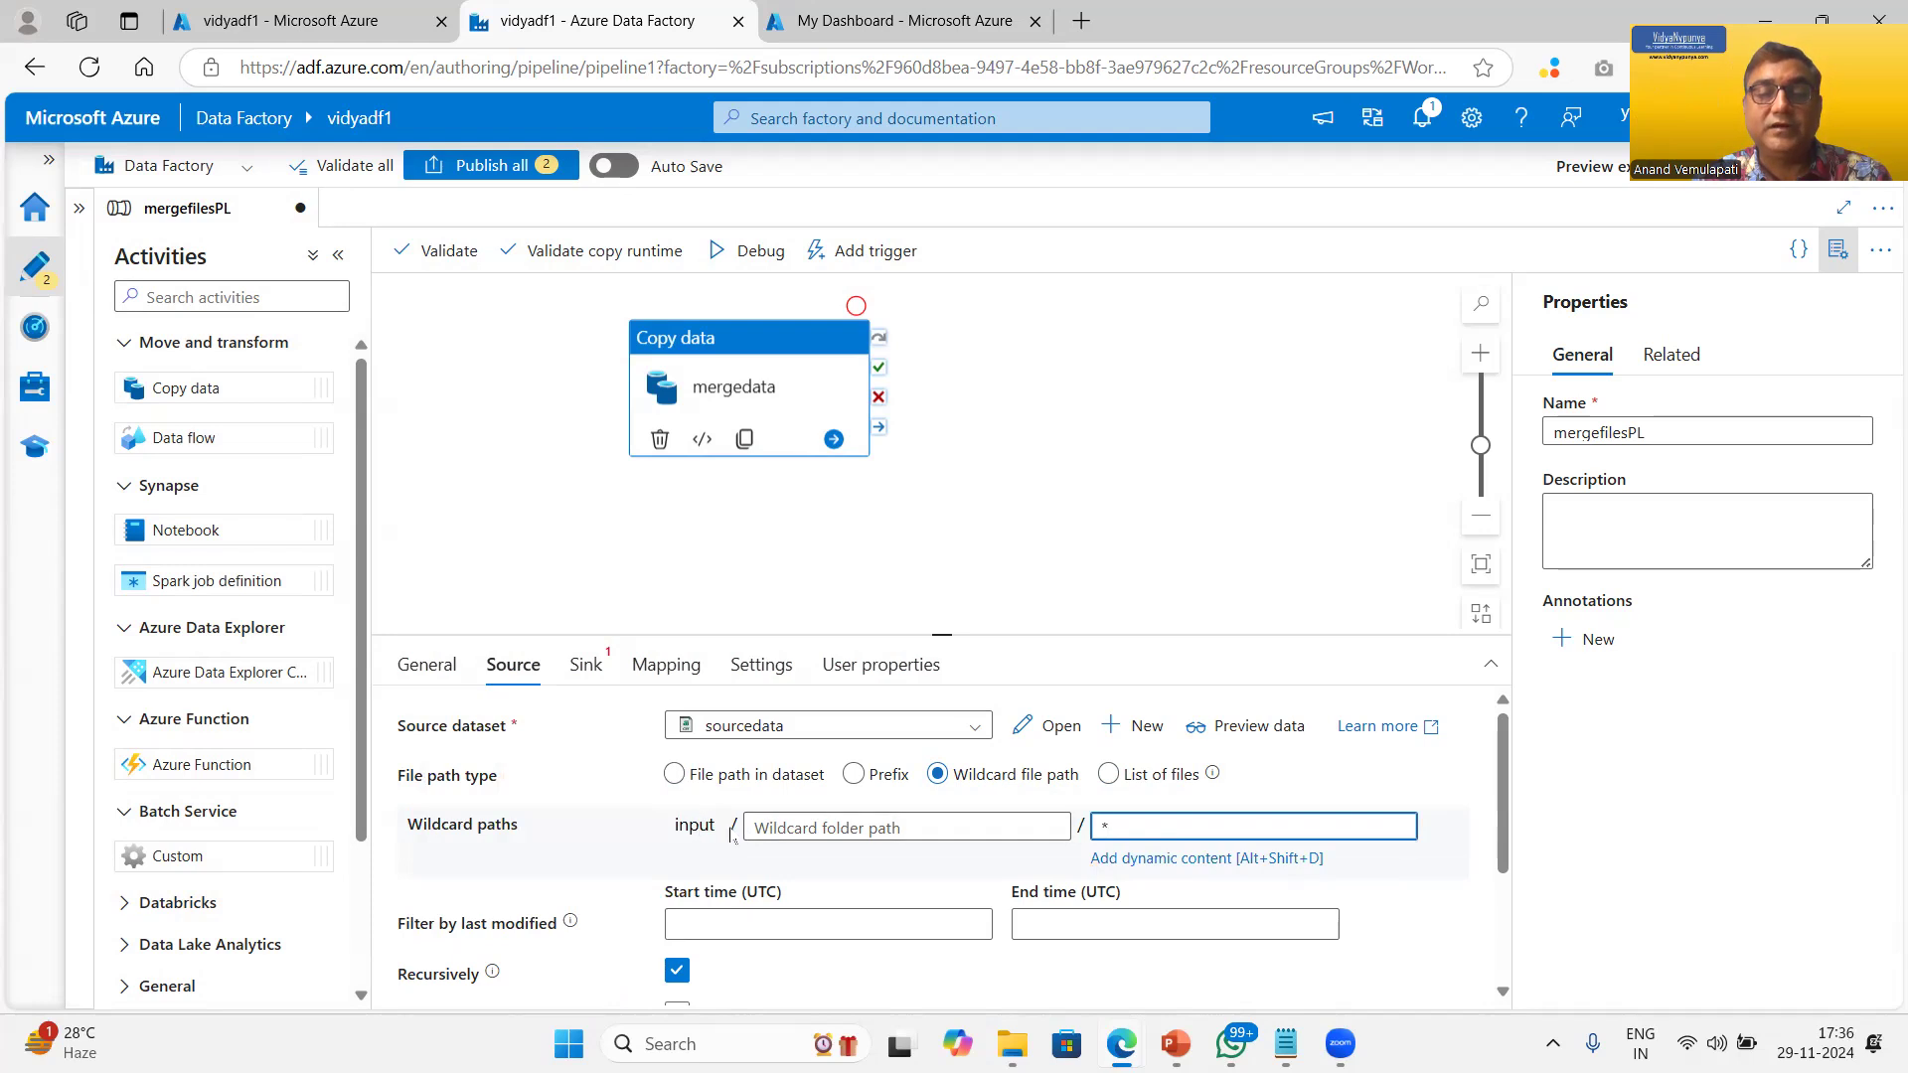
mouse_move(1503, 857)
mouse_down()
mouse_move(1506, 907)
mouse_move(1509, 888)
mouse_up()
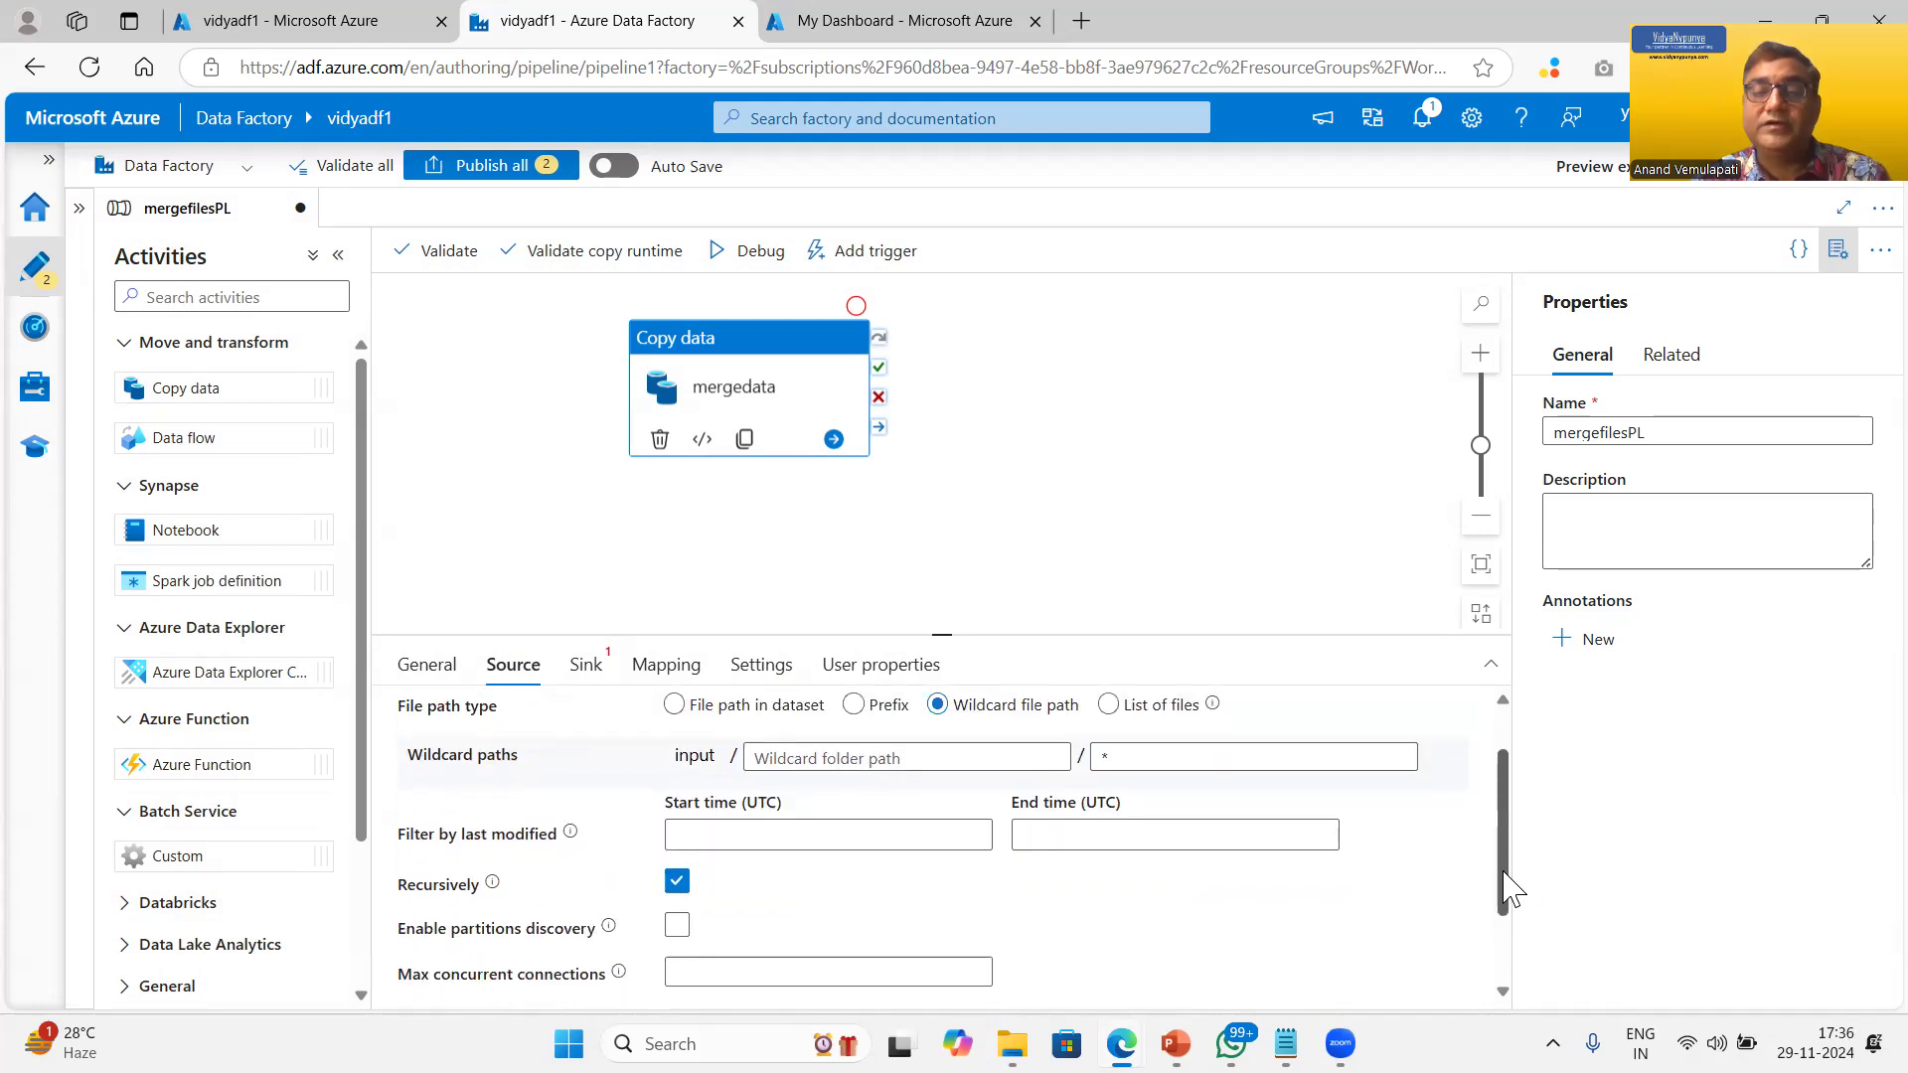
scroll(1500, 945, up, 2)
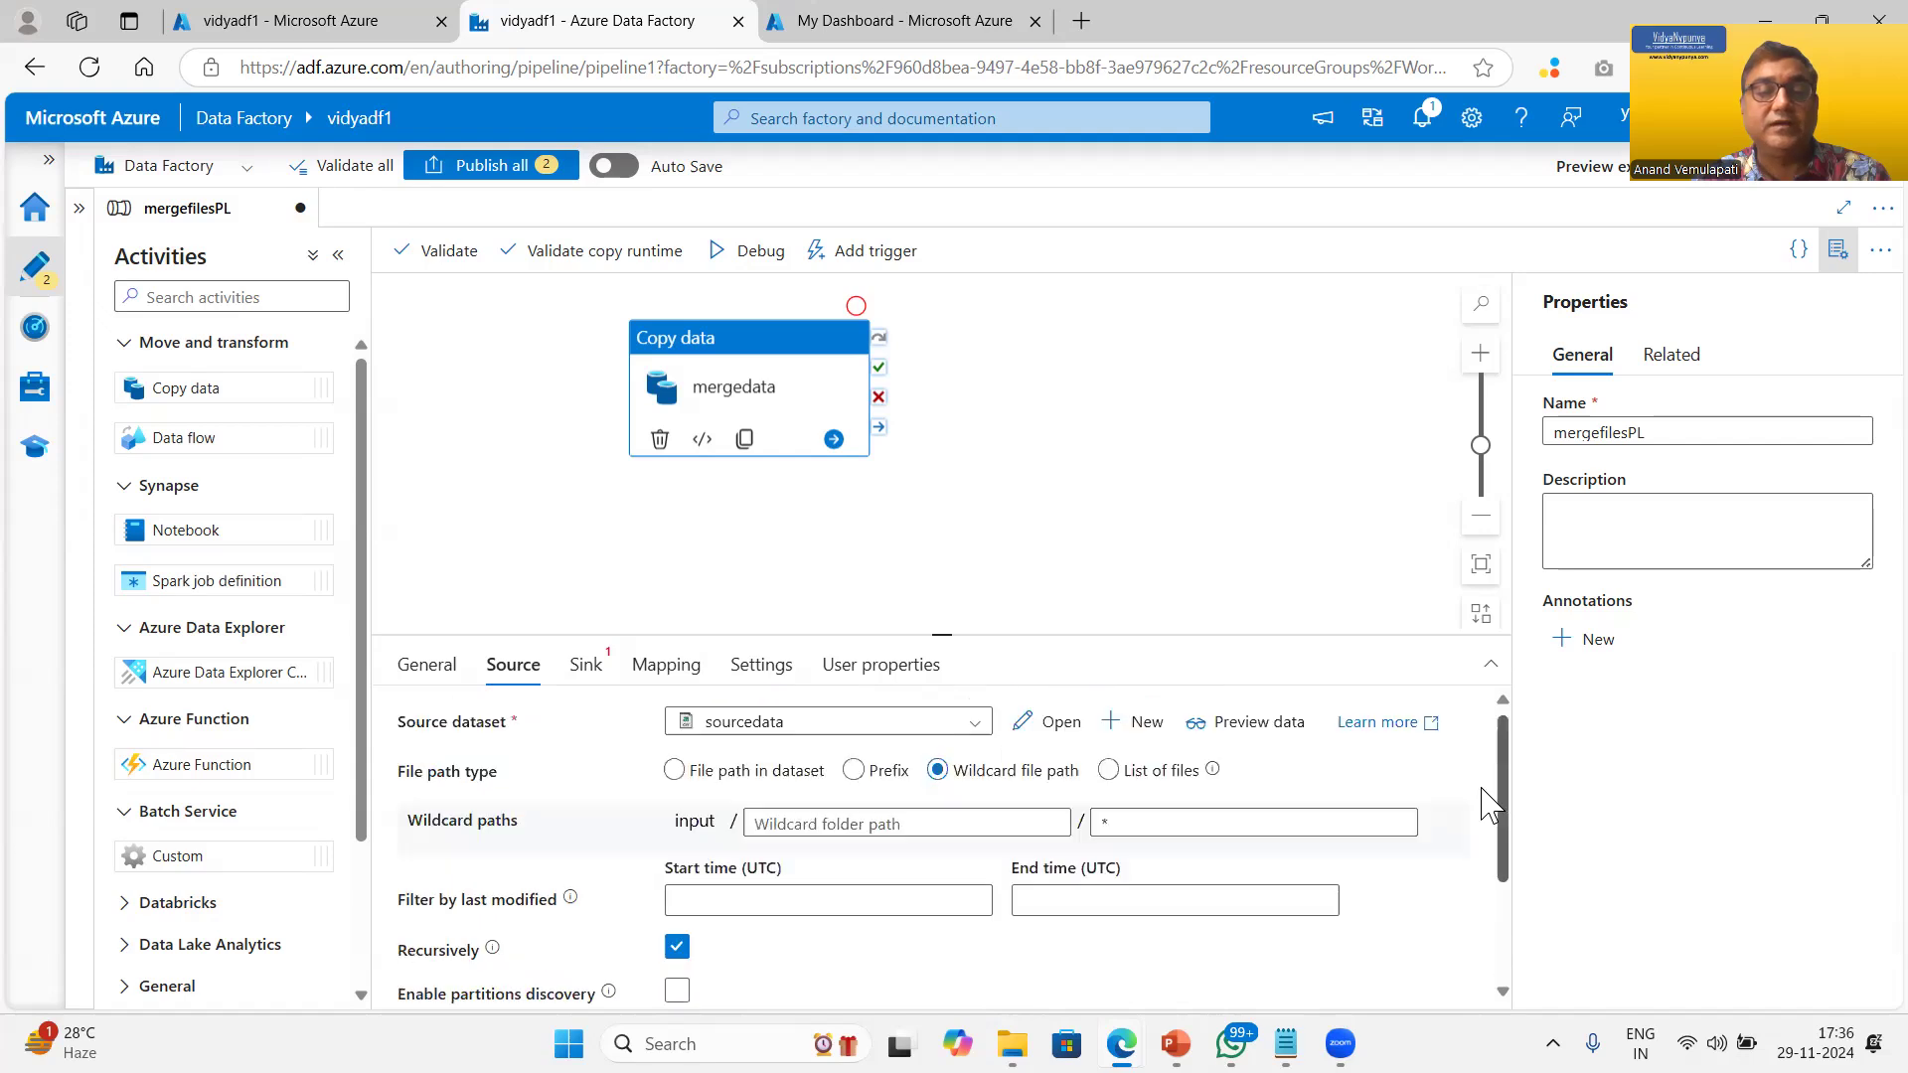
Step: Start a new sink dataset for the mergedata activity with Azure Blob Storage as data store and DelimitedText as format
click(588, 667)
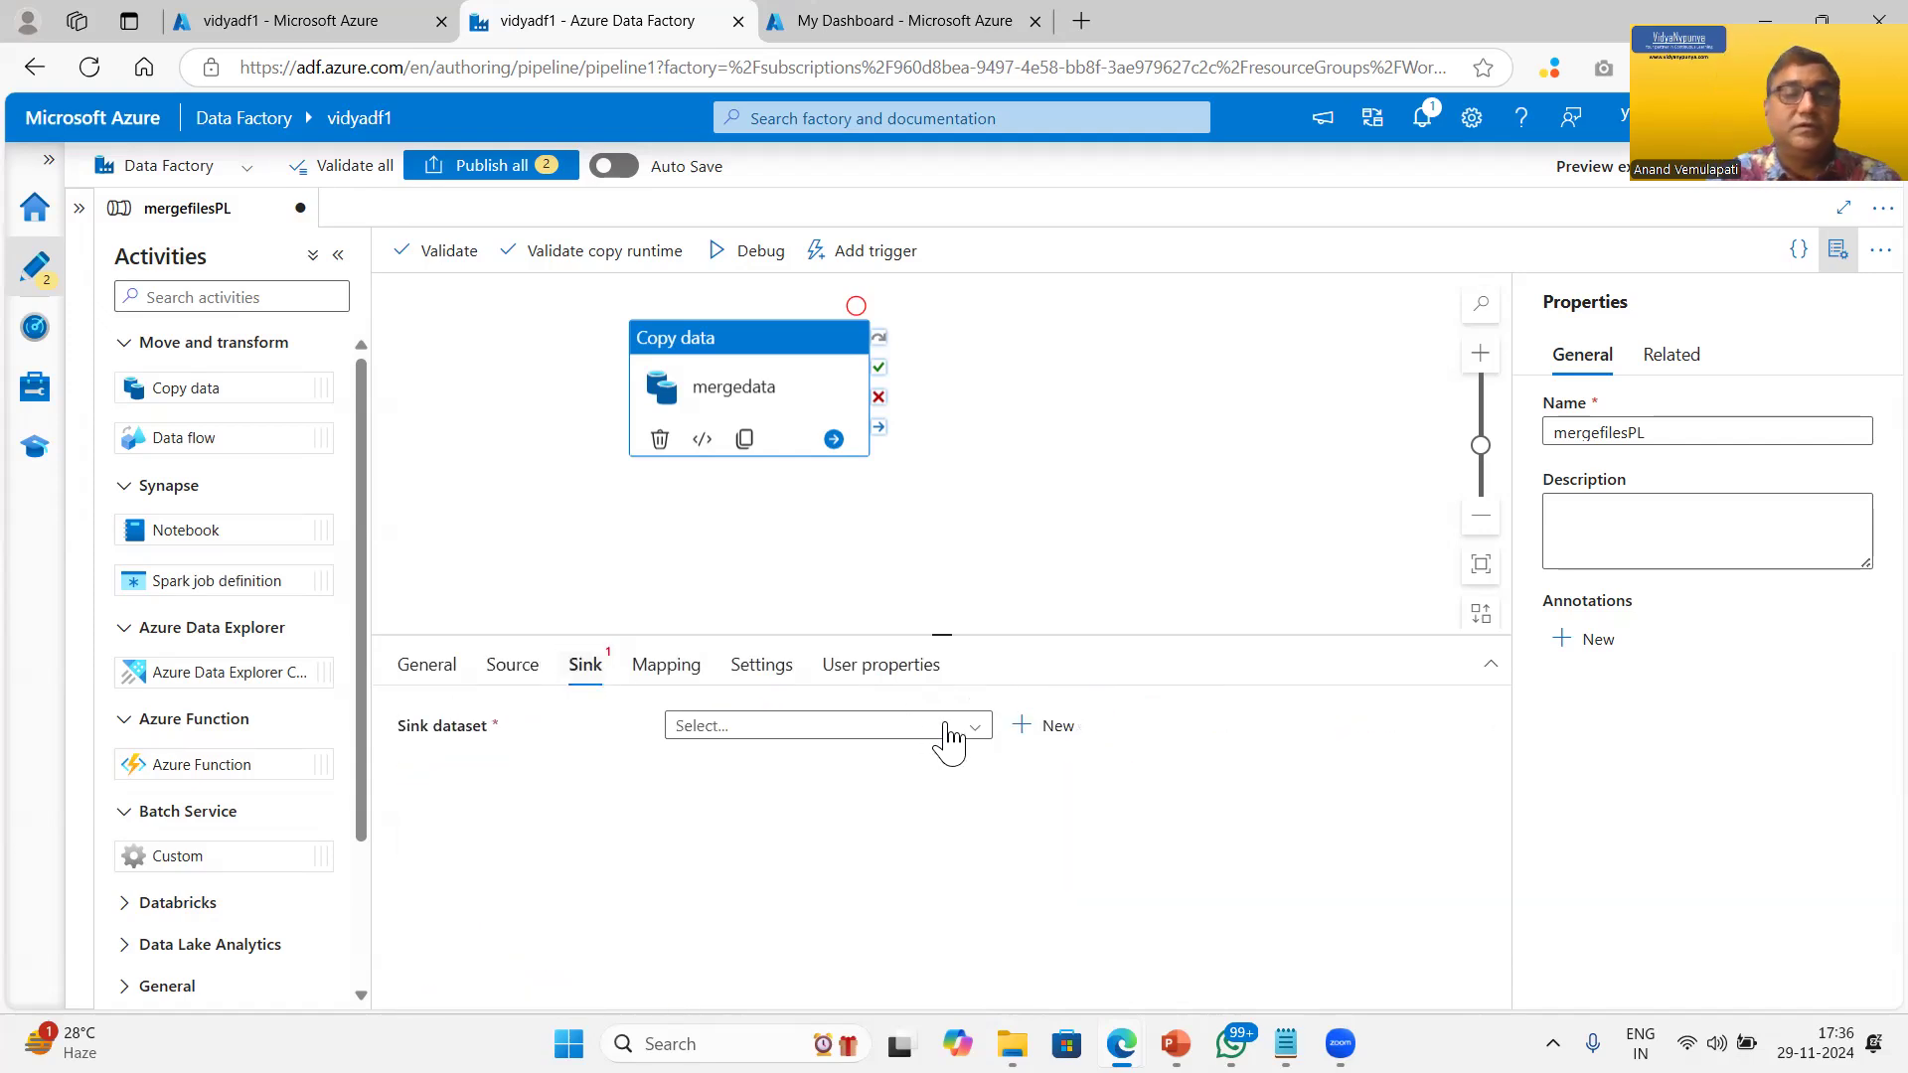
click(1059, 732)
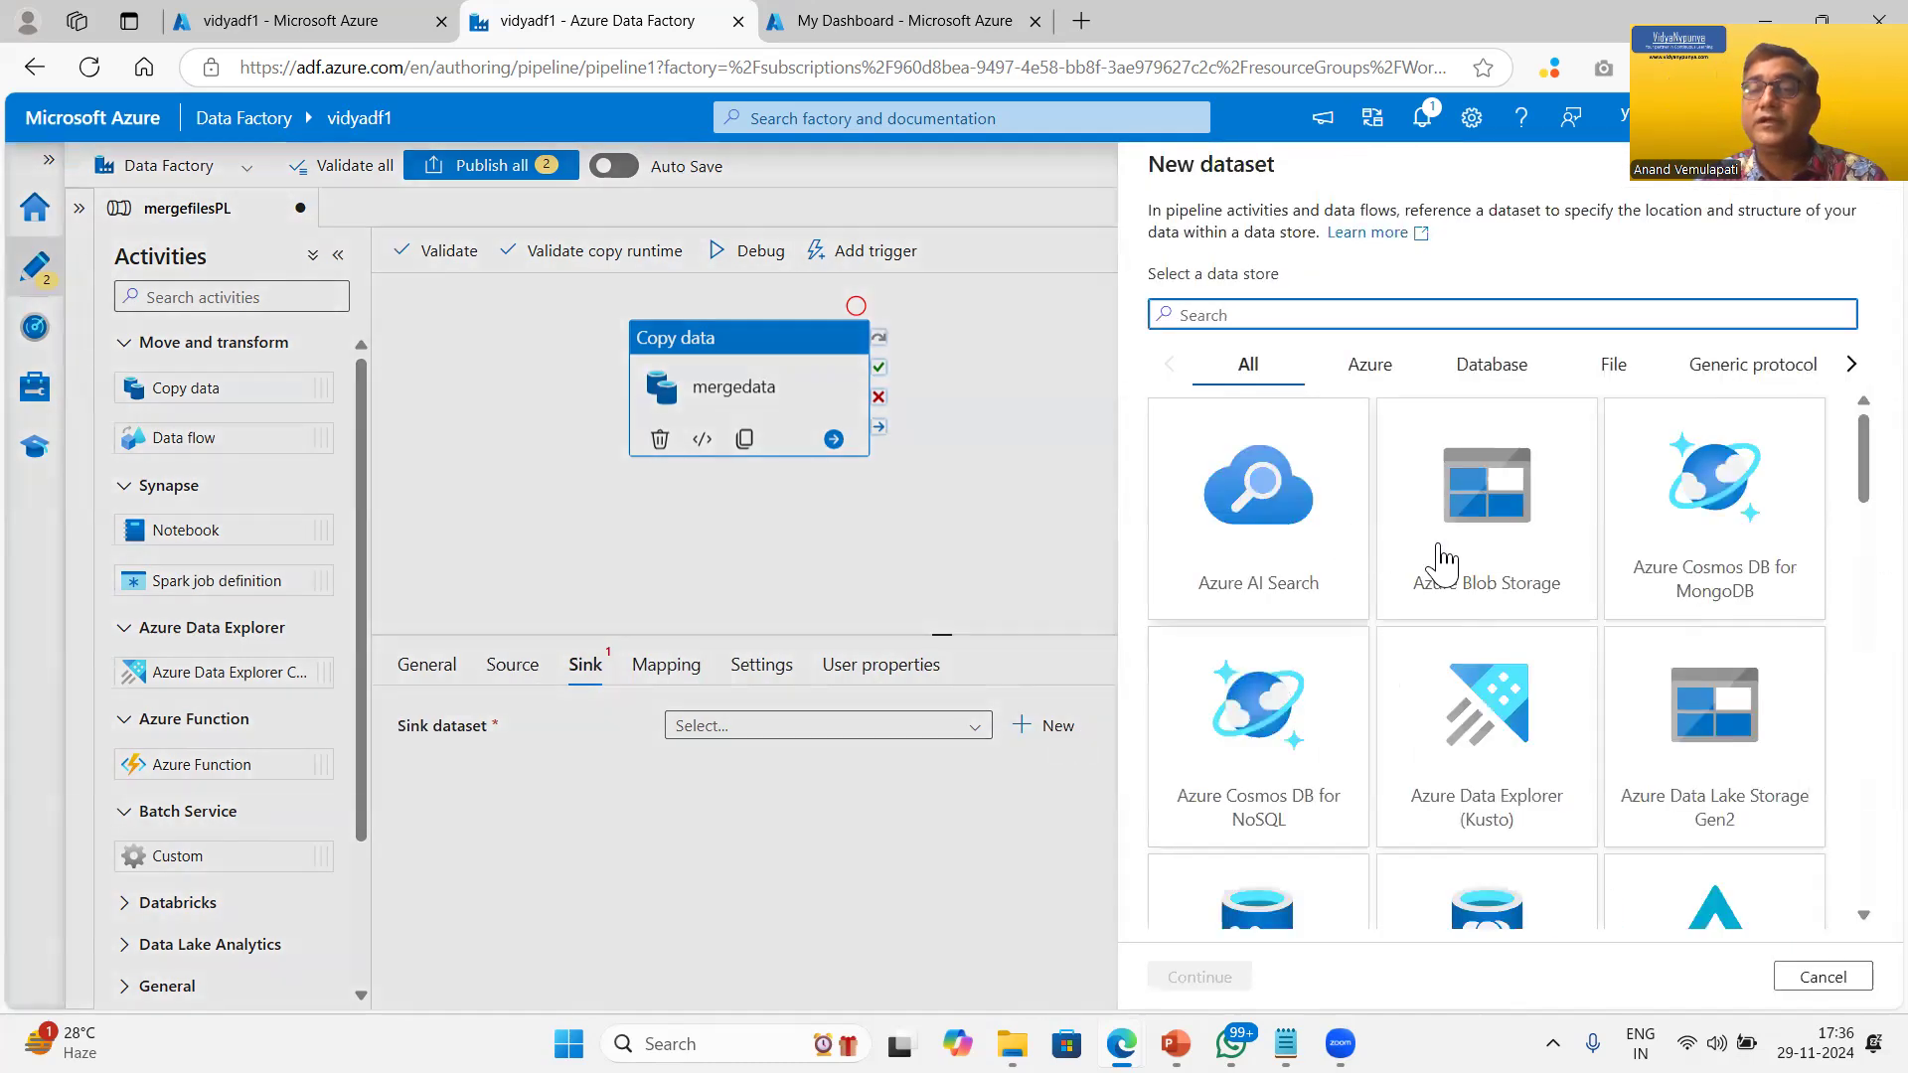
click(1500, 517)
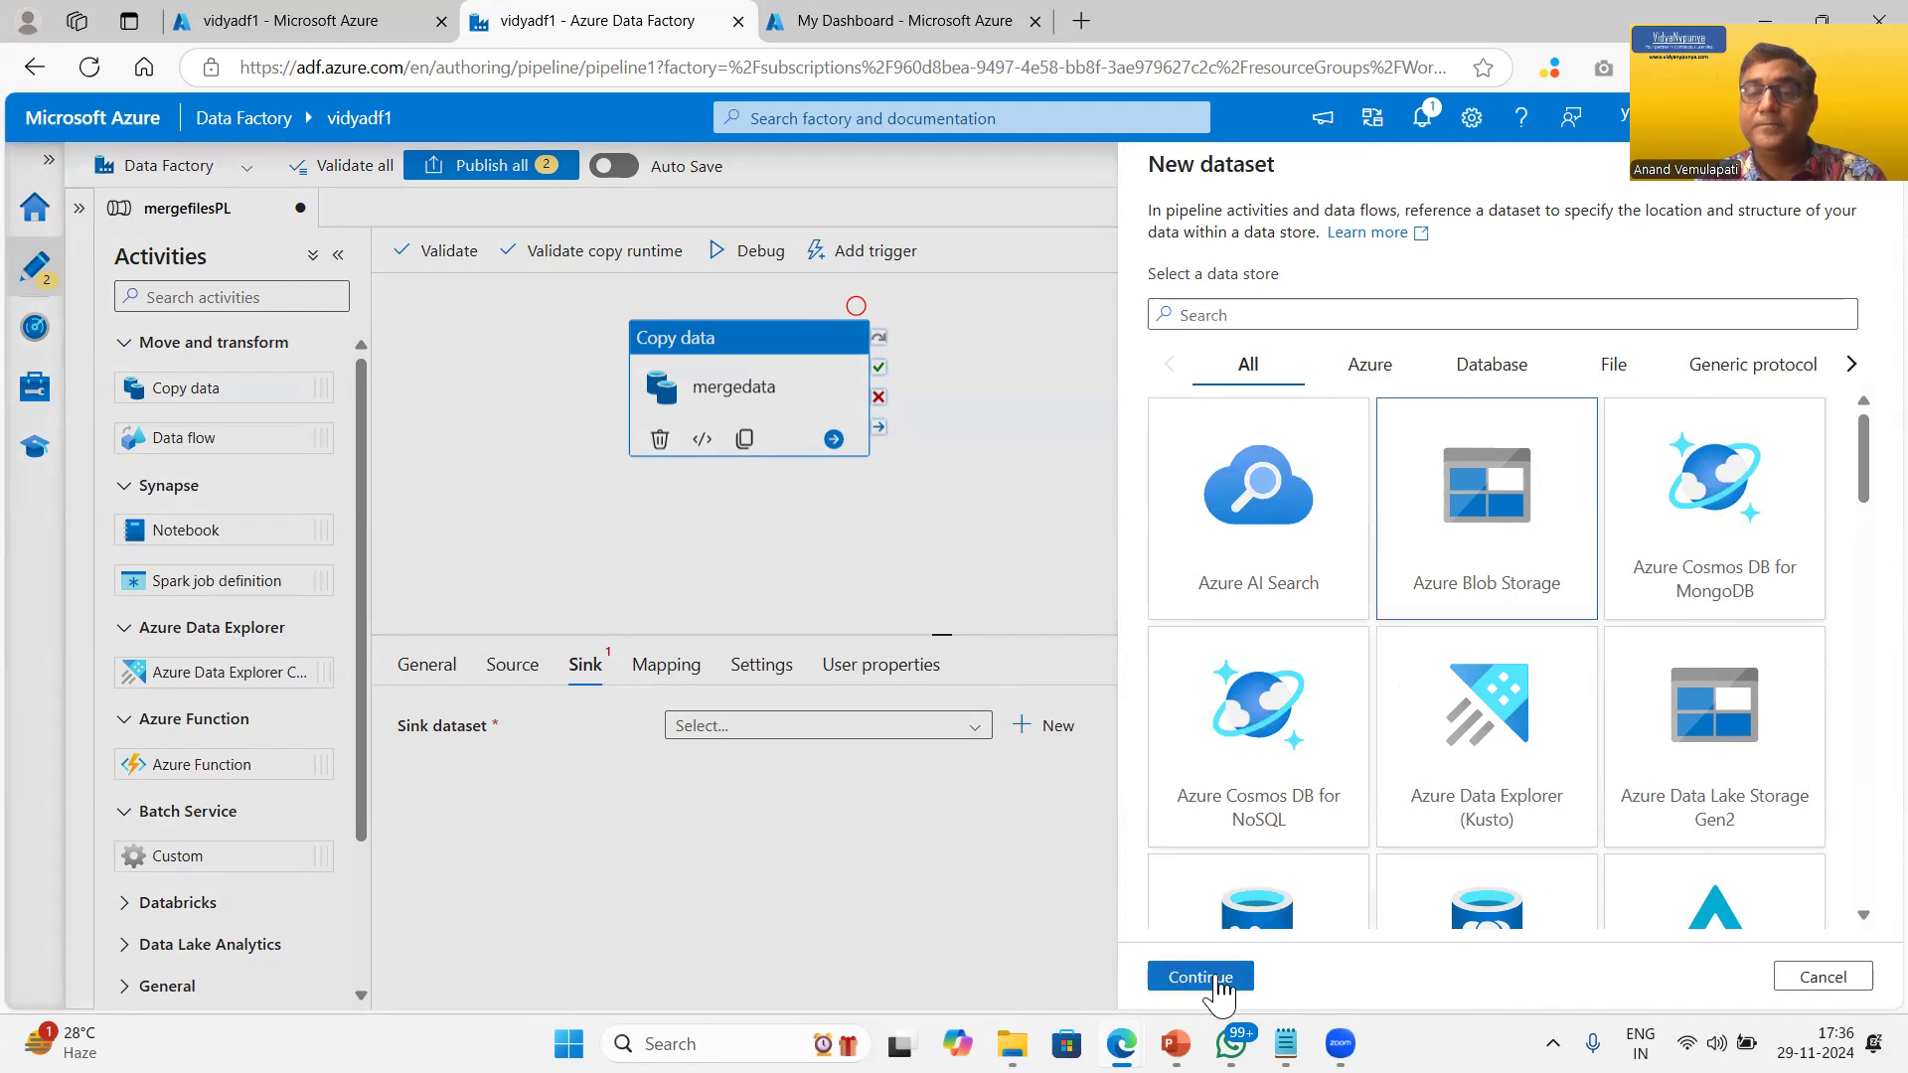
click(1203, 978)
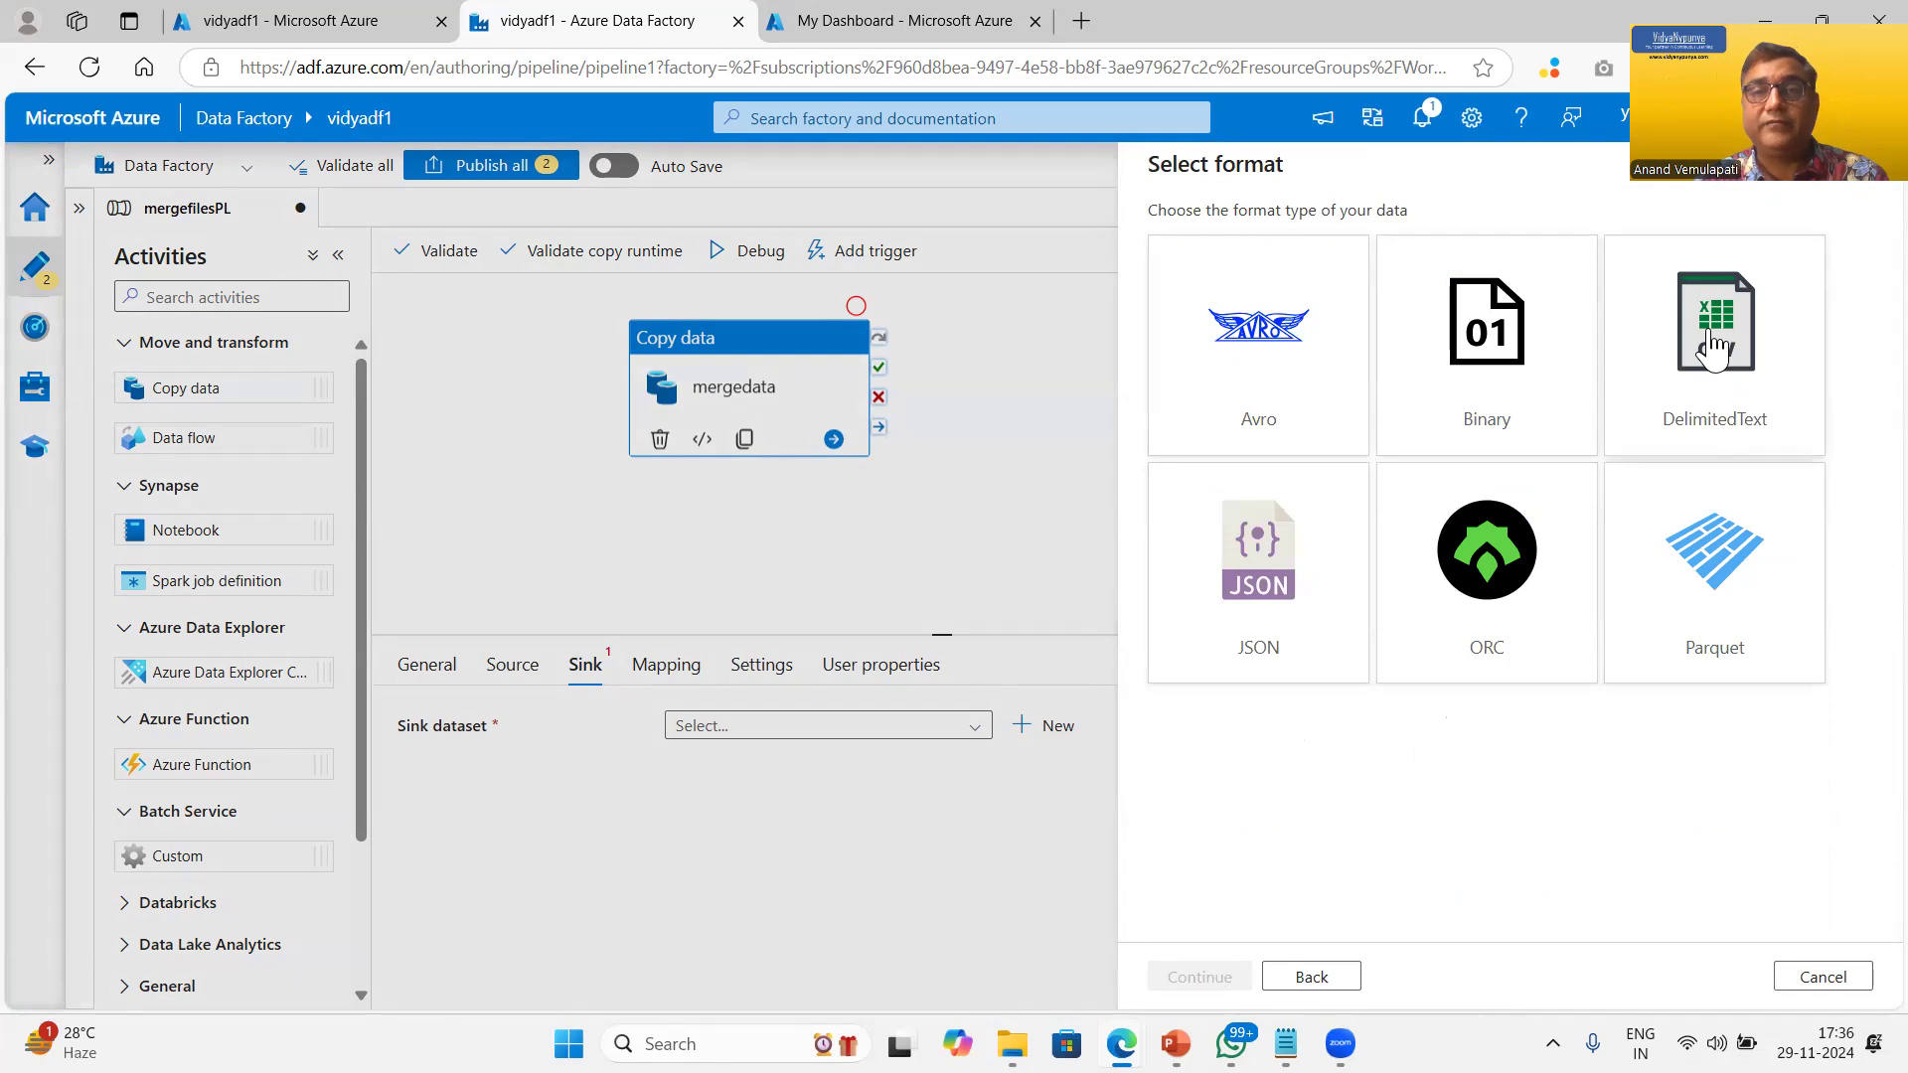
click(1711, 346)
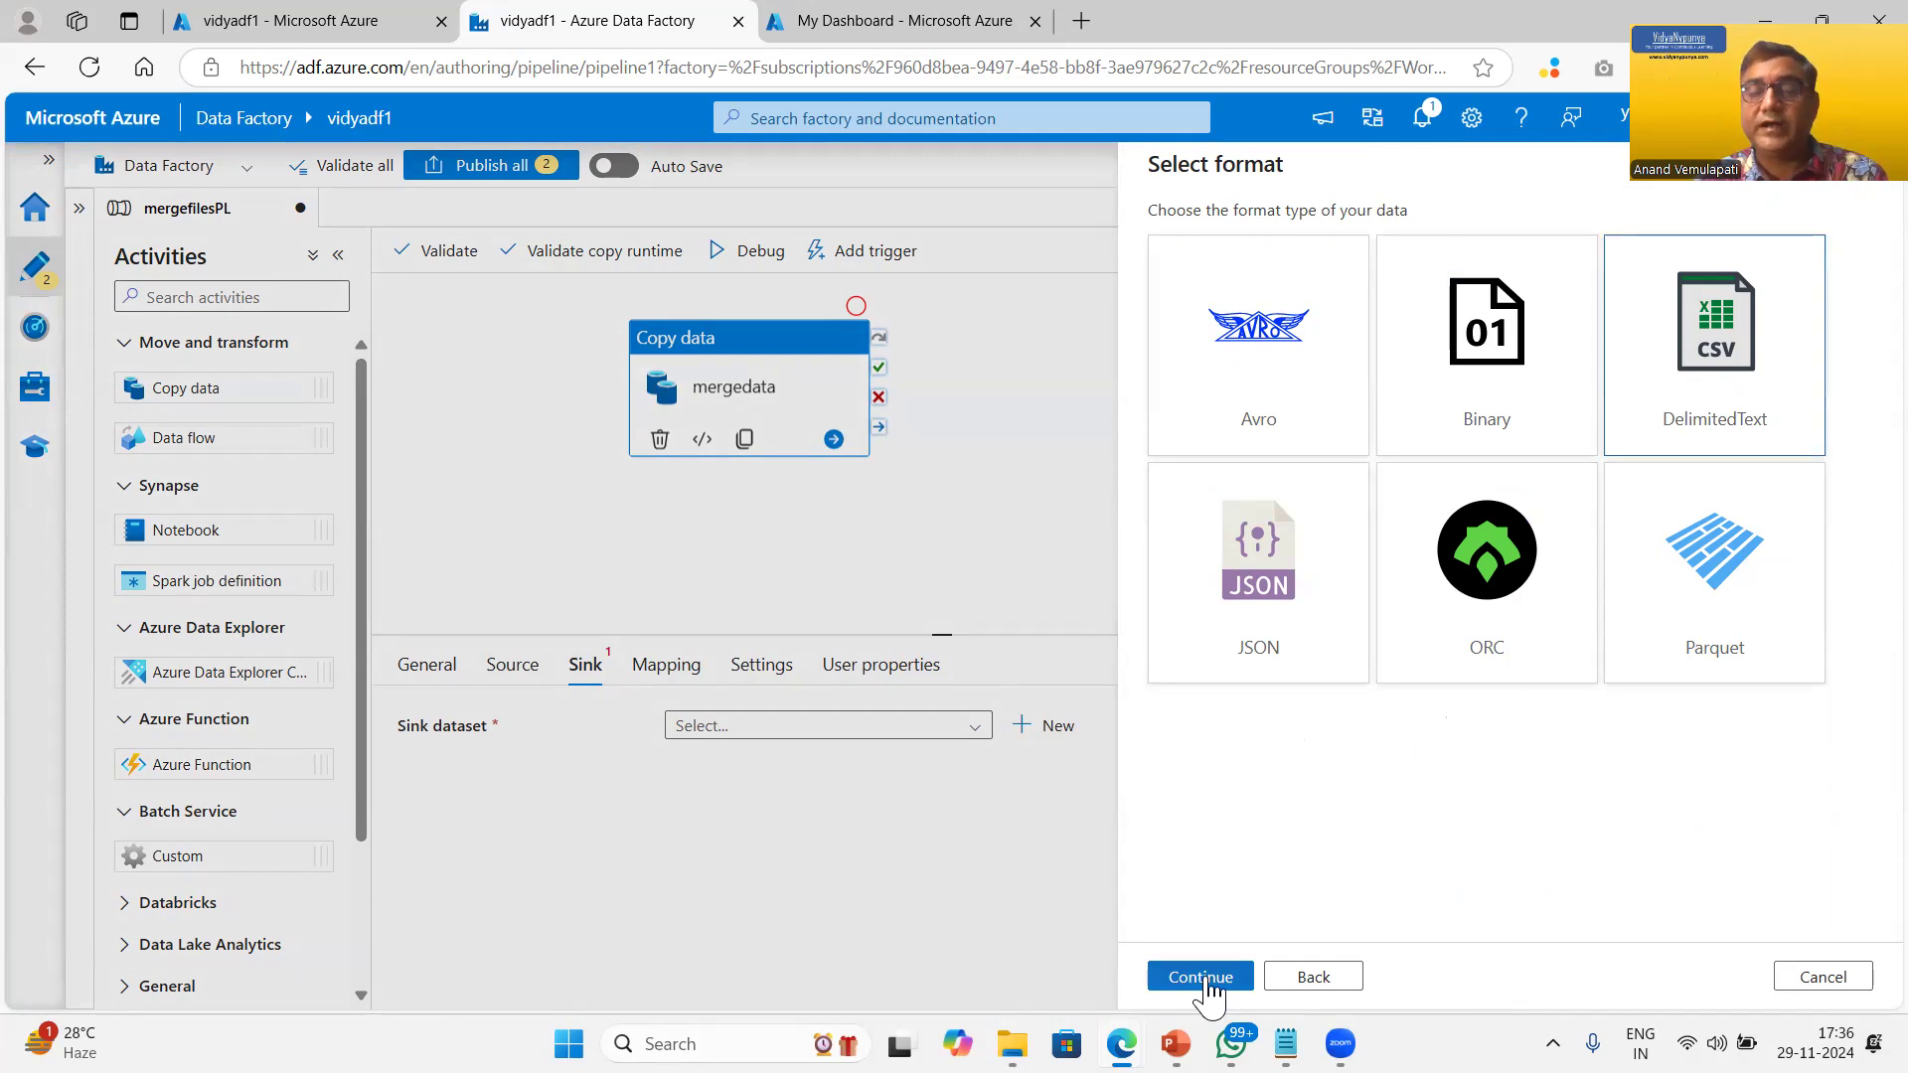
click(1201, 977)
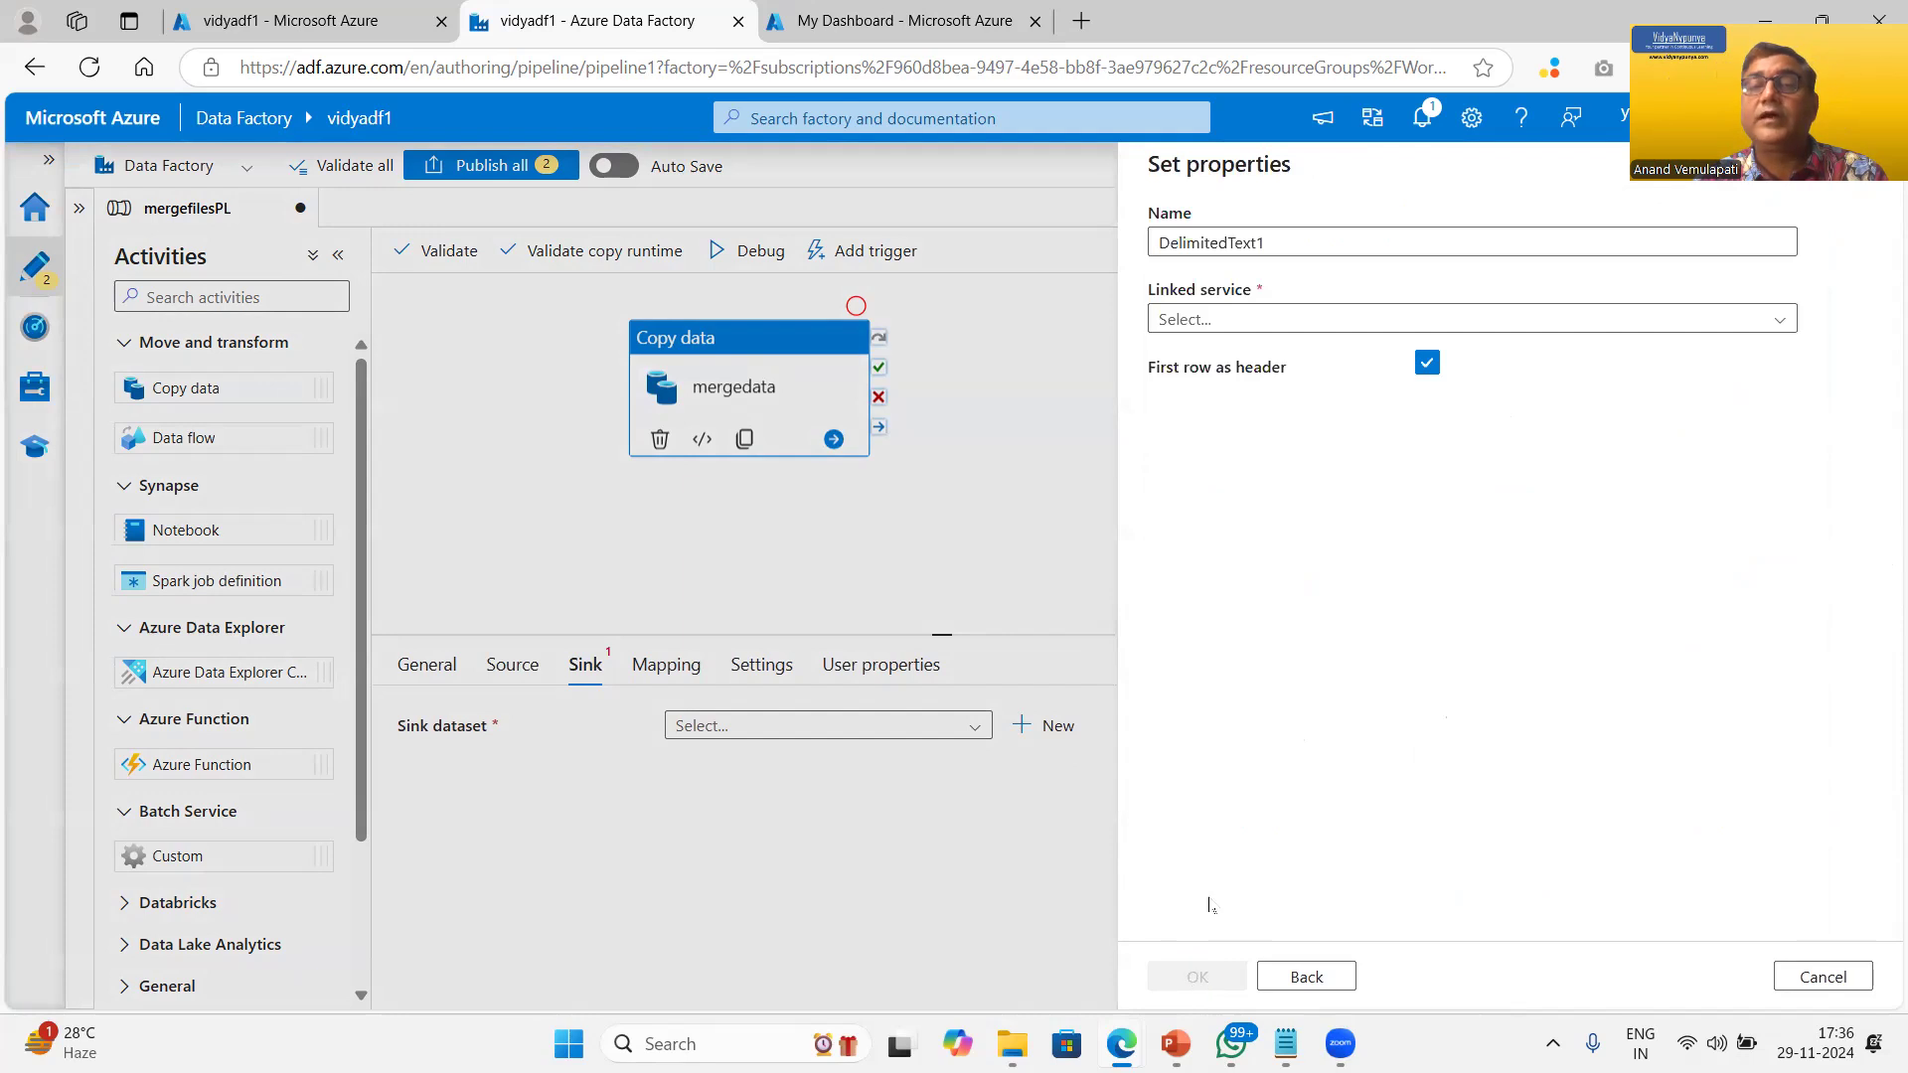
Step: Name the sink dataset targteds and connect it to the blobls linked service
double_click(1290, 243)
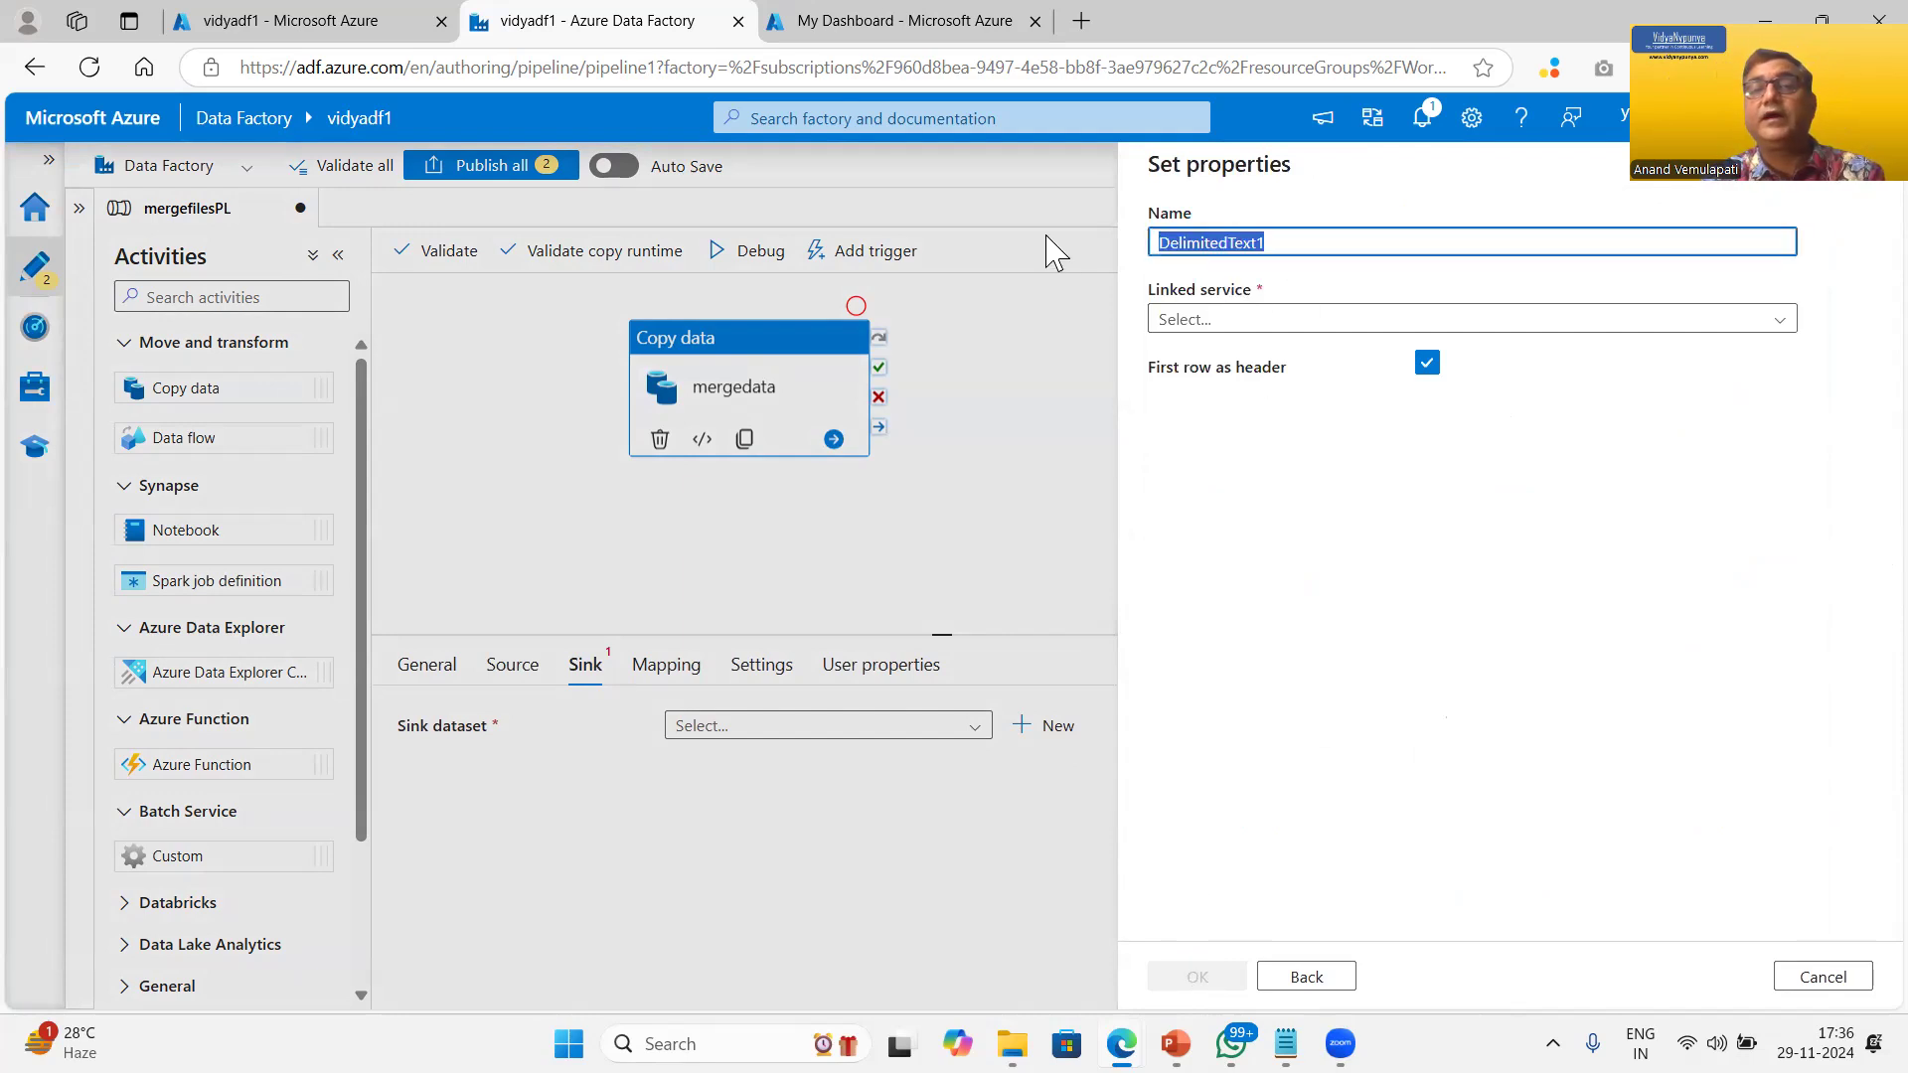
text(targteds)
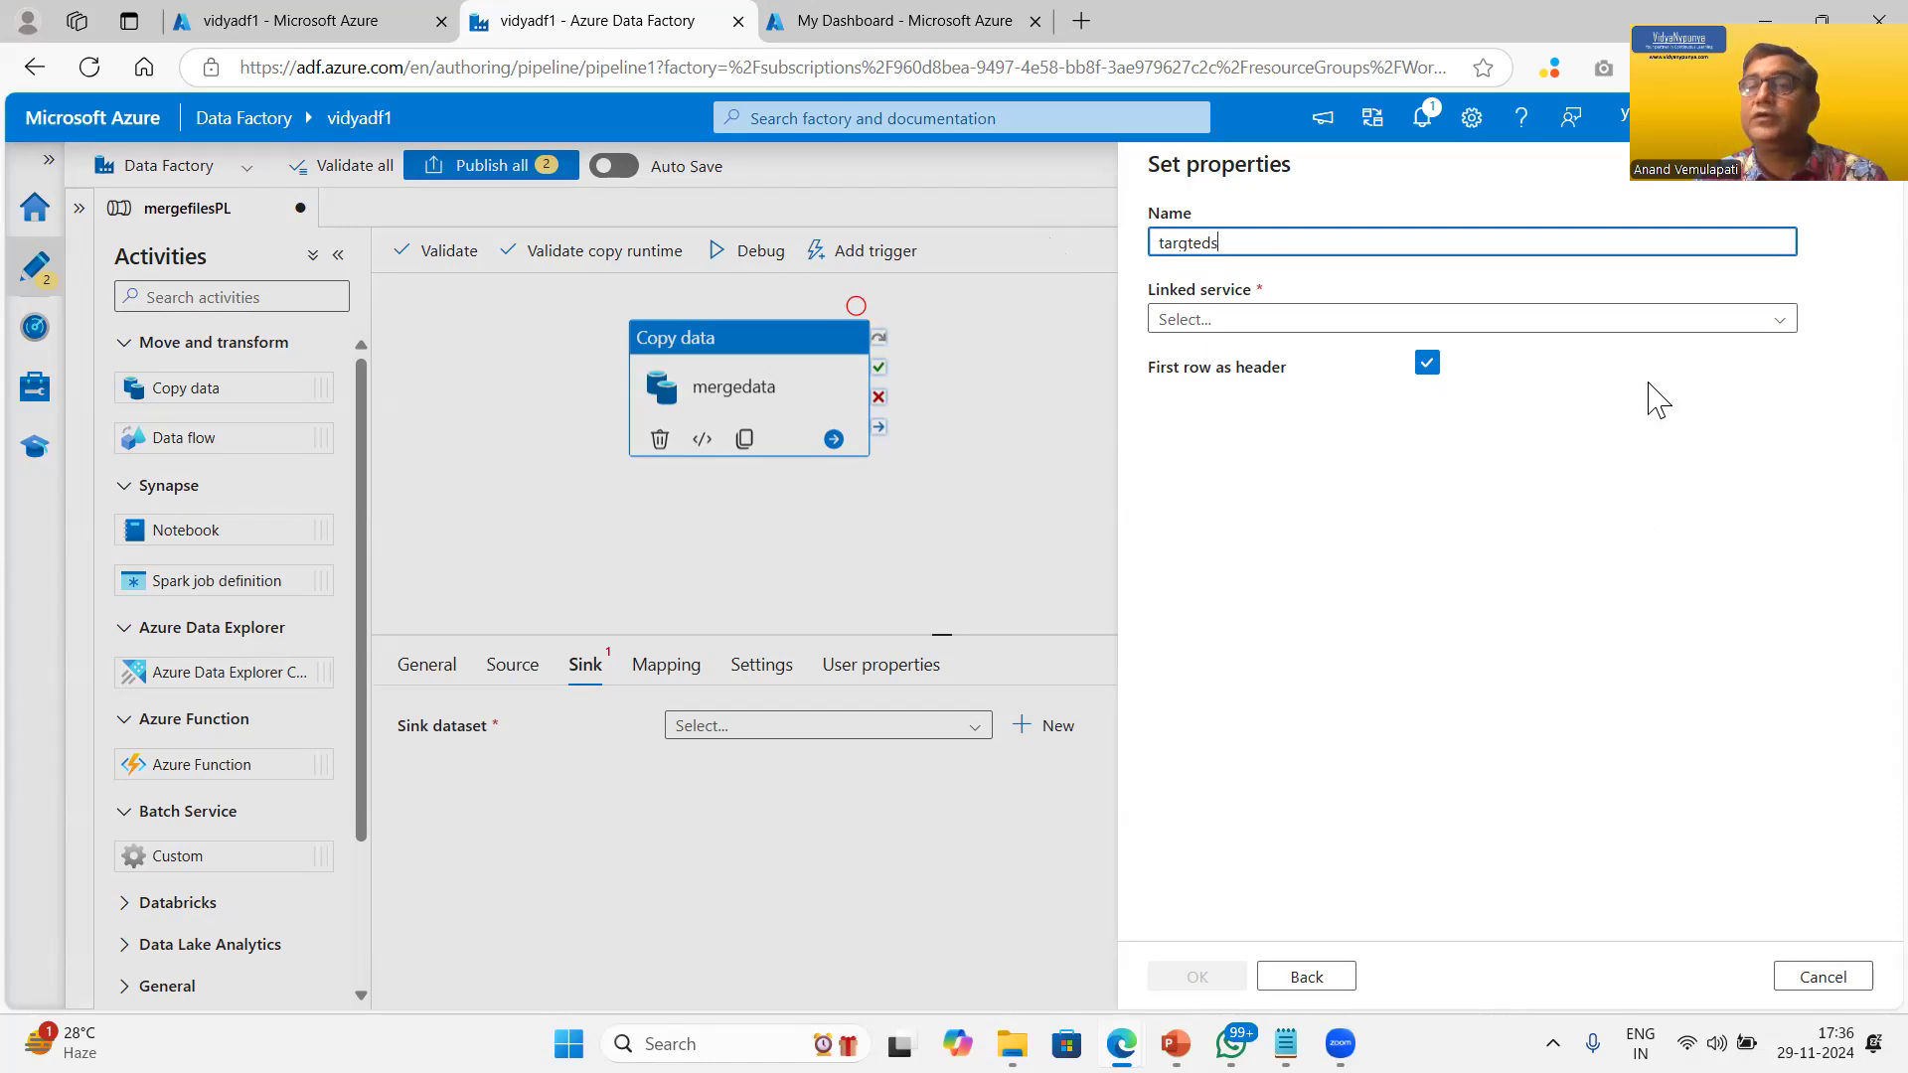
click(1773, 320)
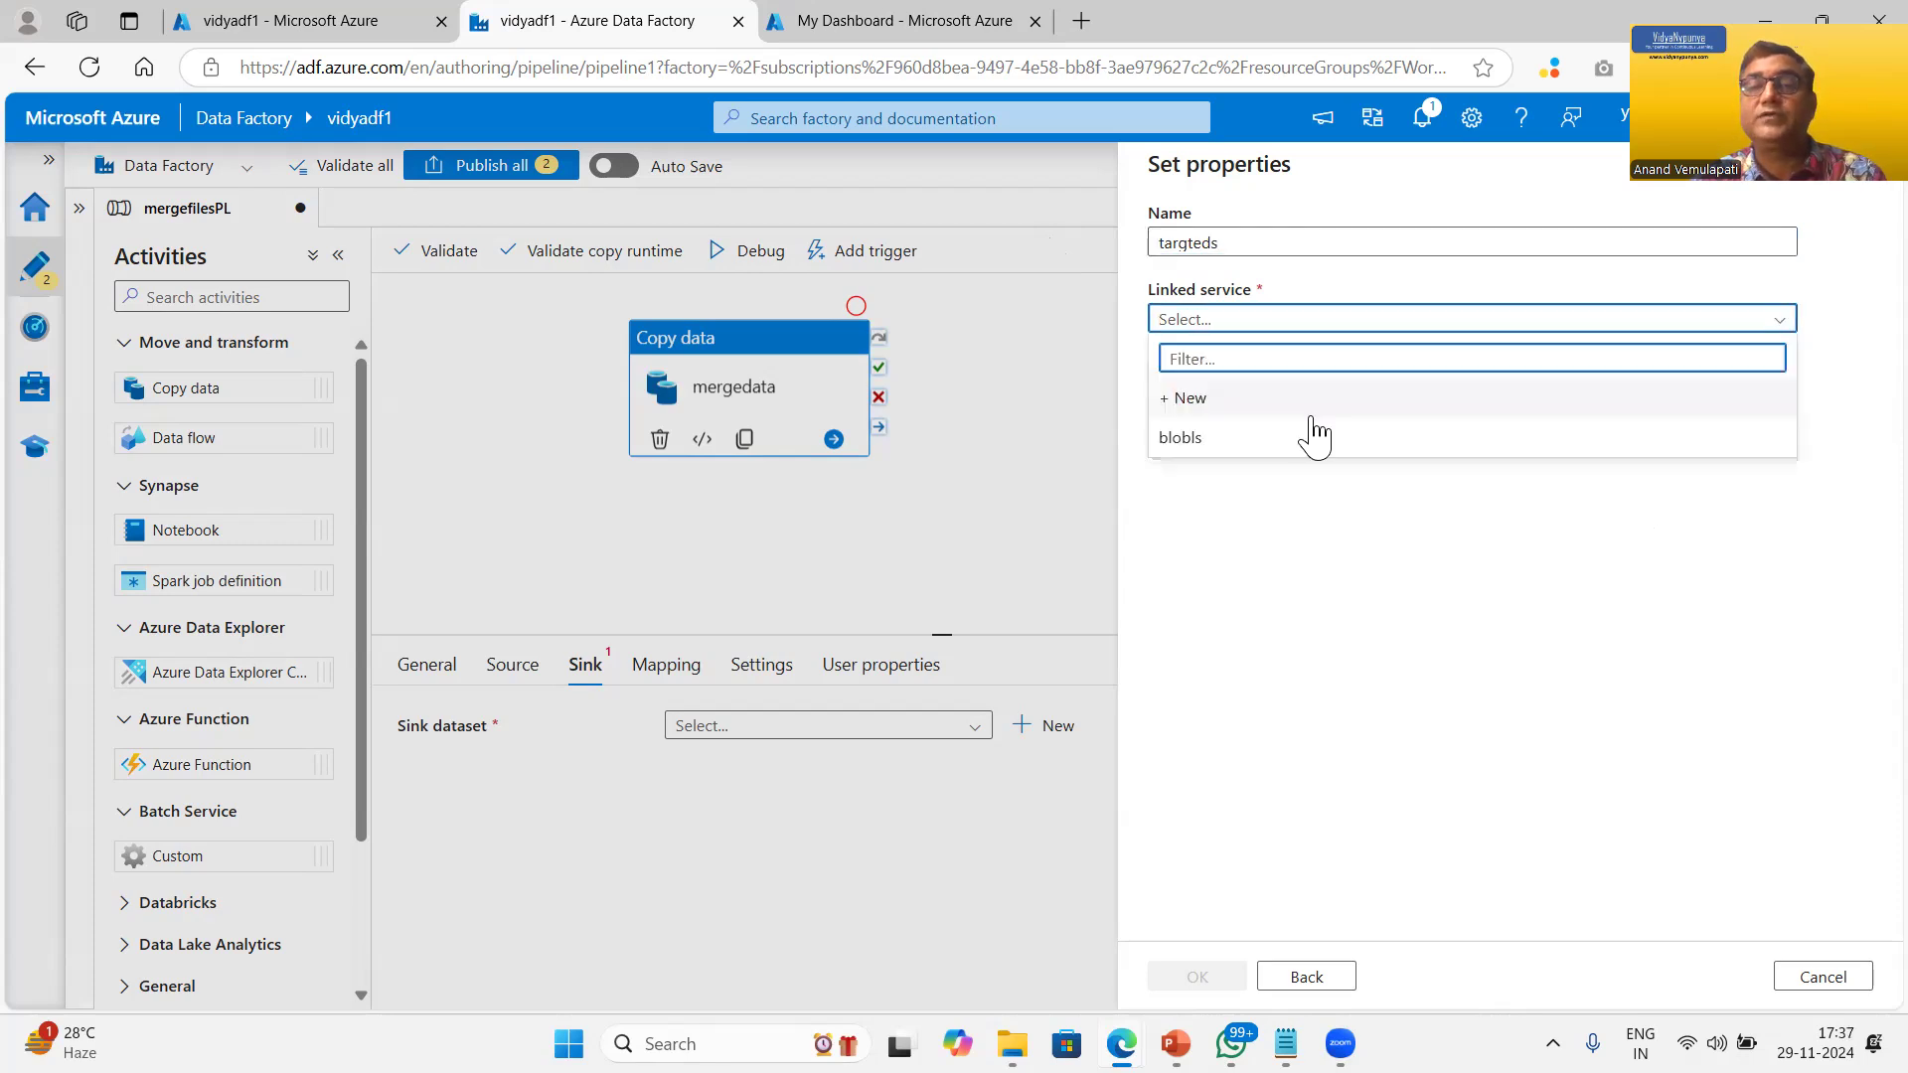
click(1199, 445)
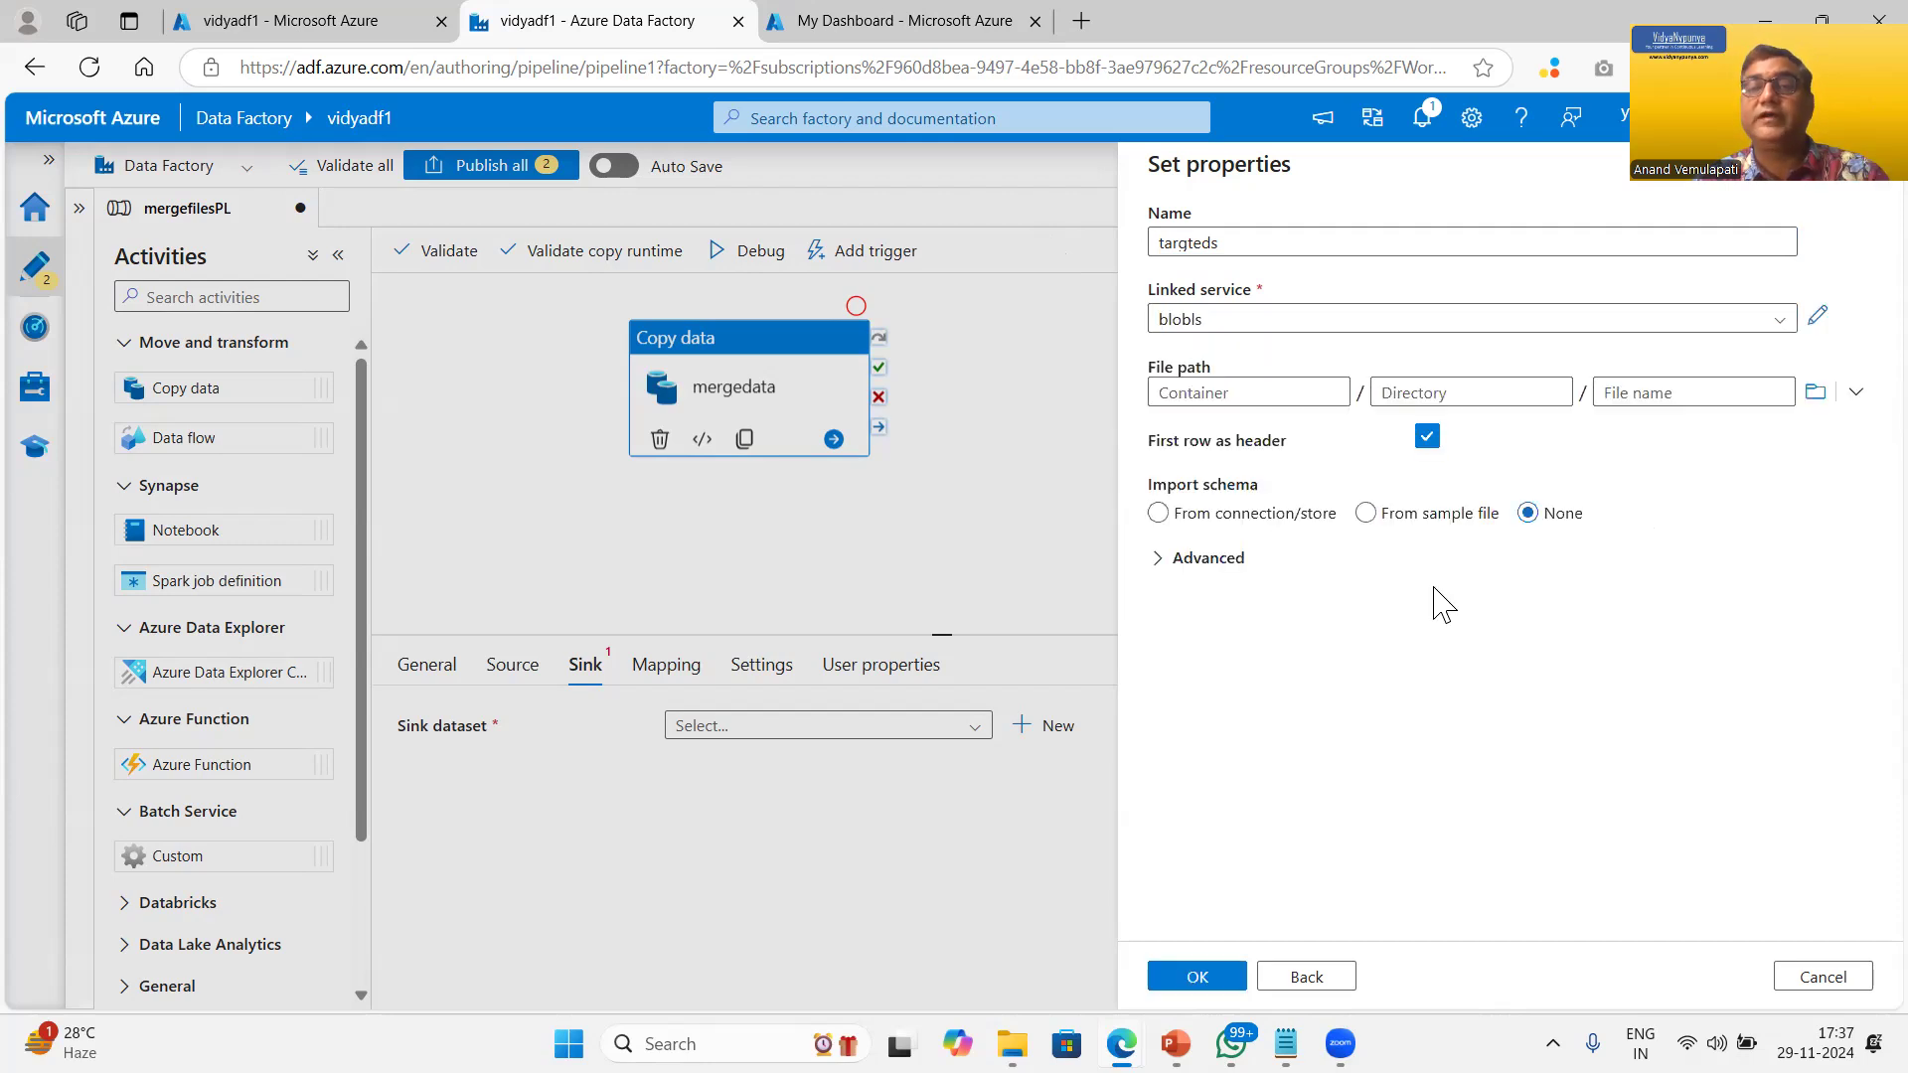
Step: Set the sink dataset's file path to the output container and create the dataset
click(1818, 395)
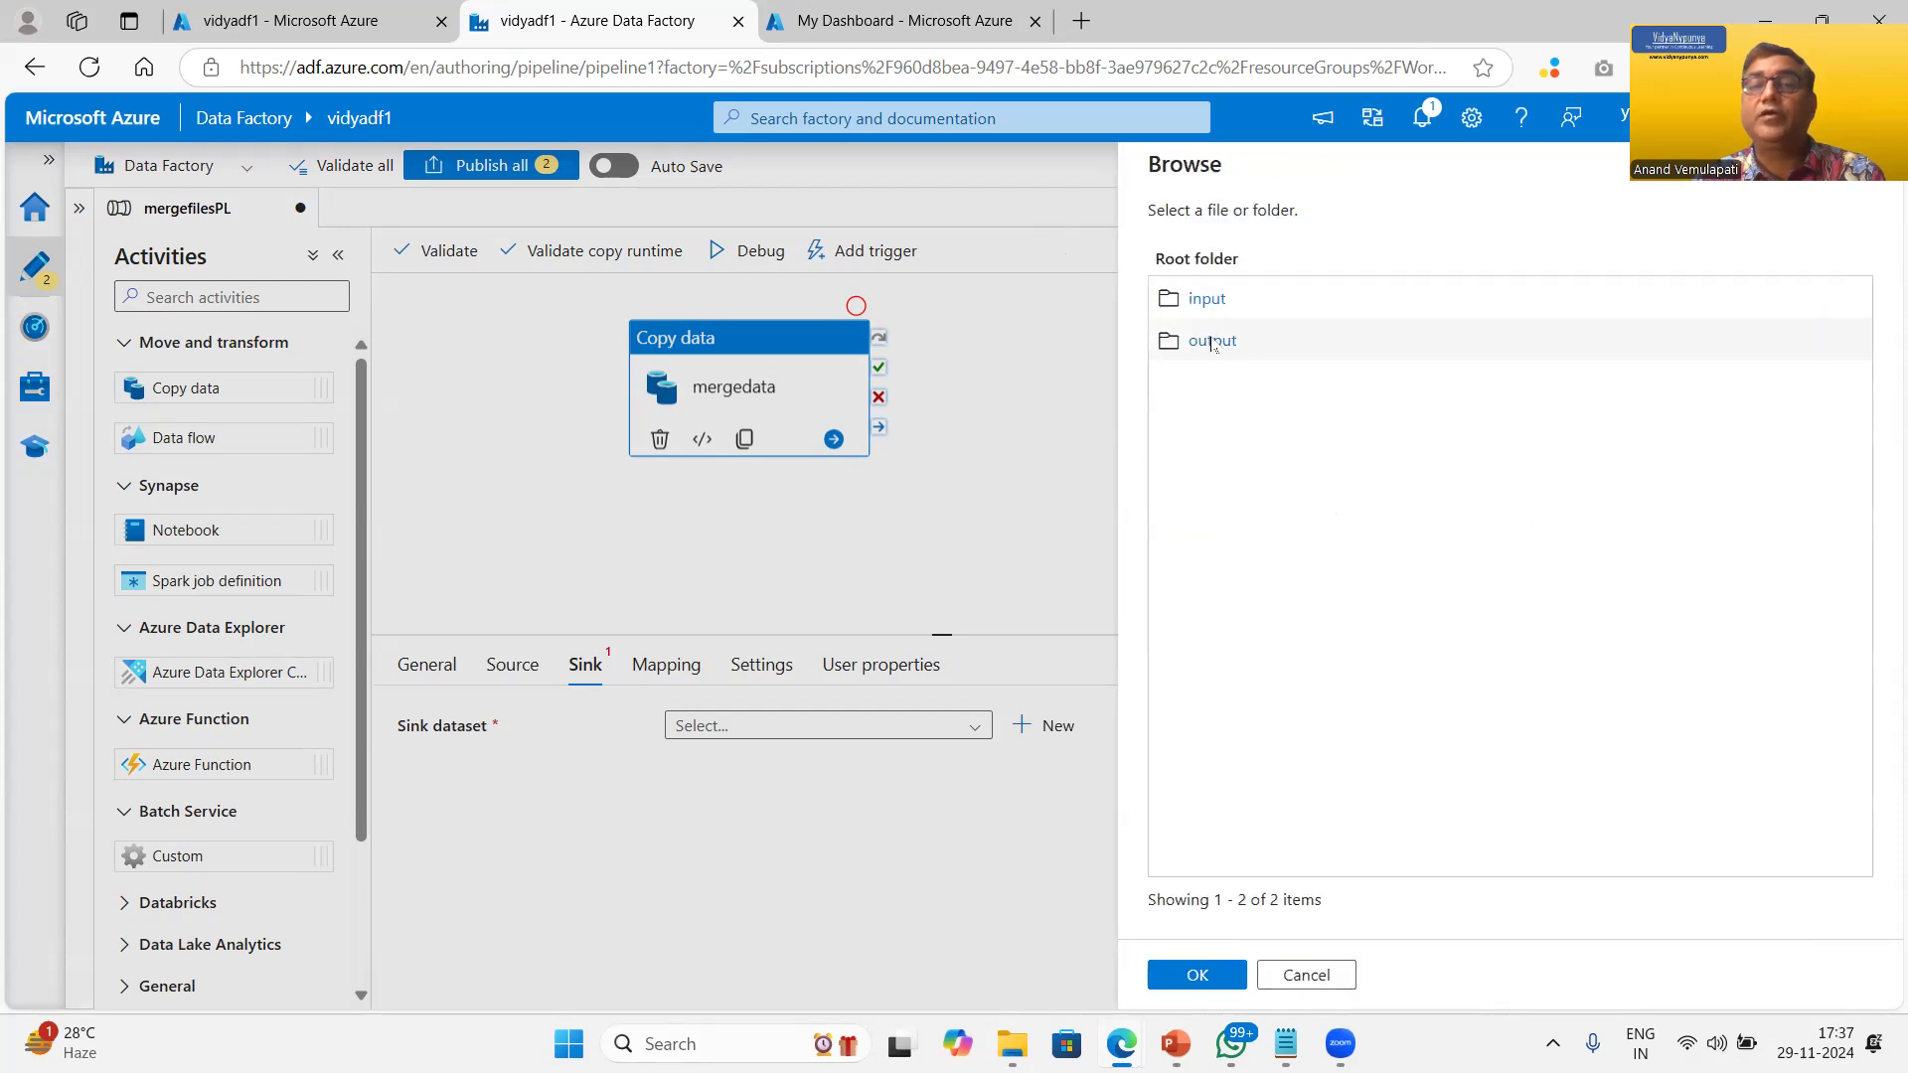
click(1211, 342)
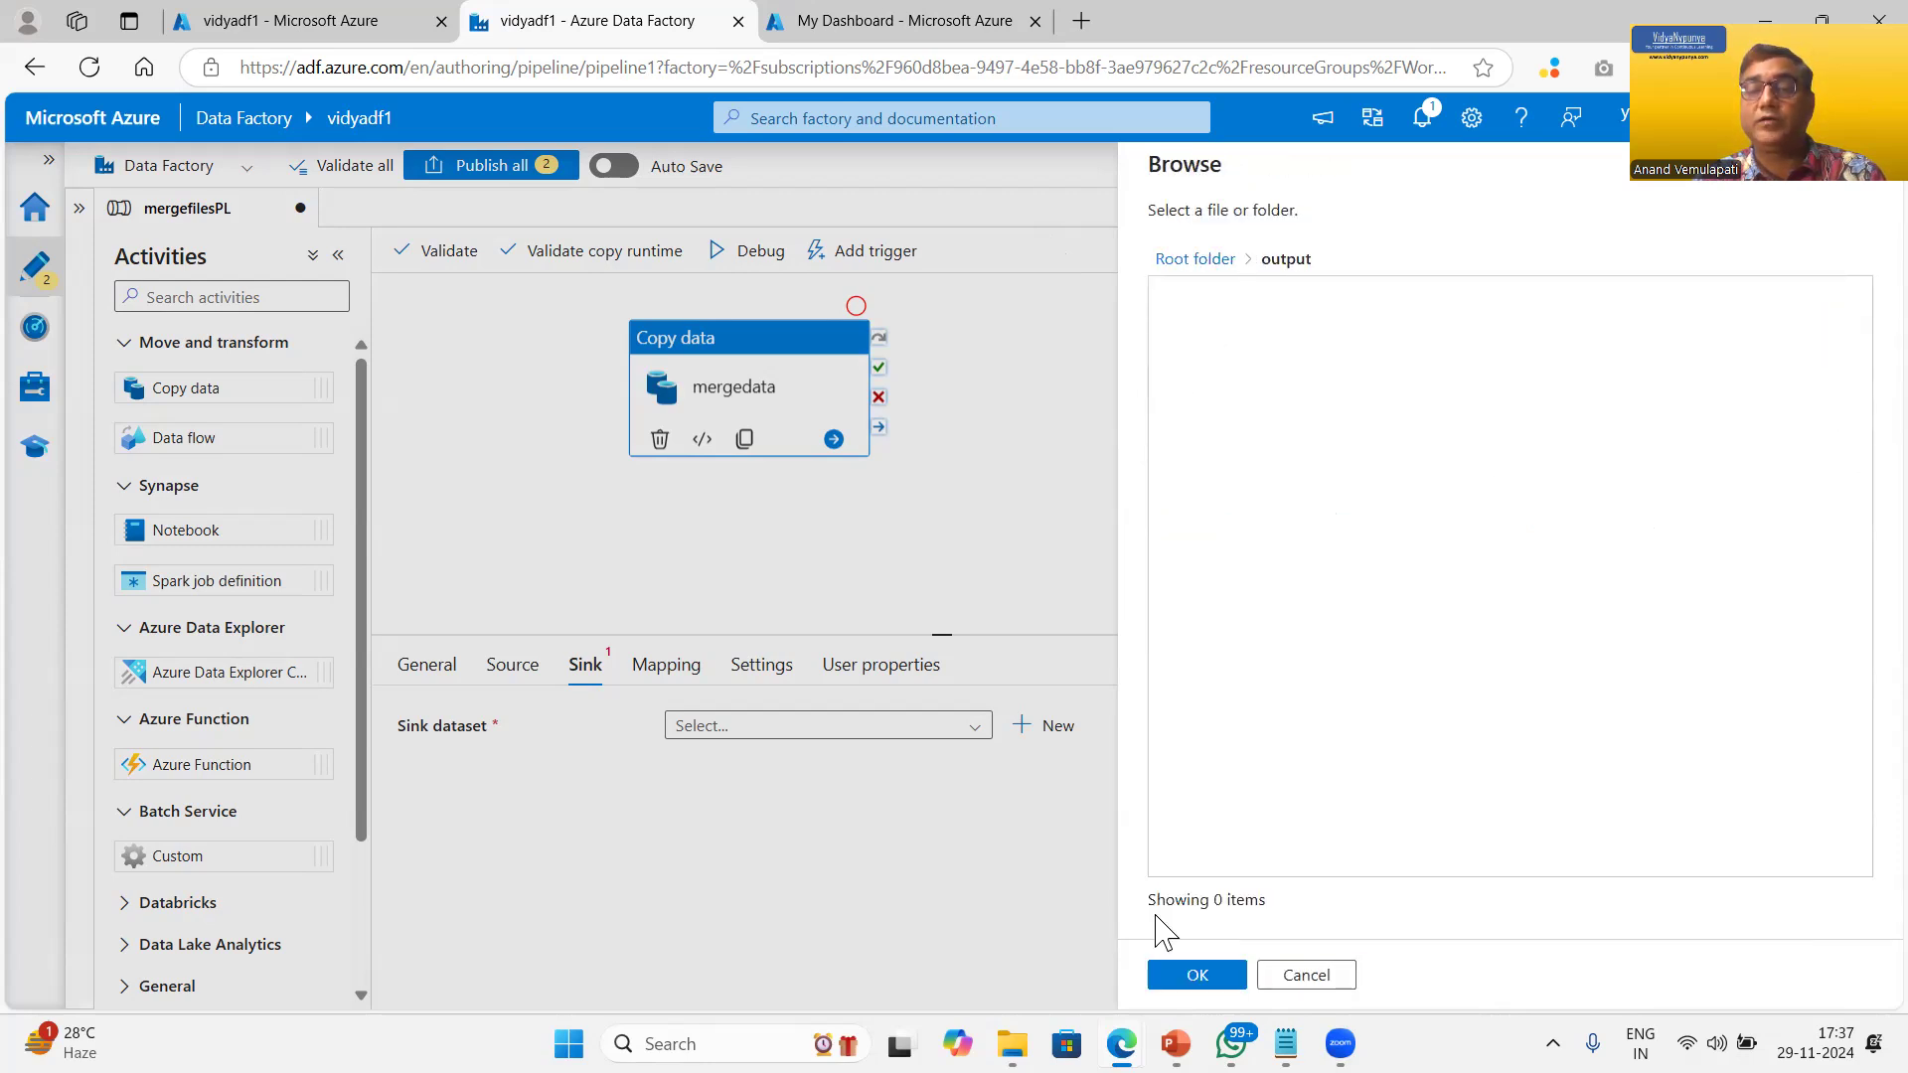
click(1193, 976)
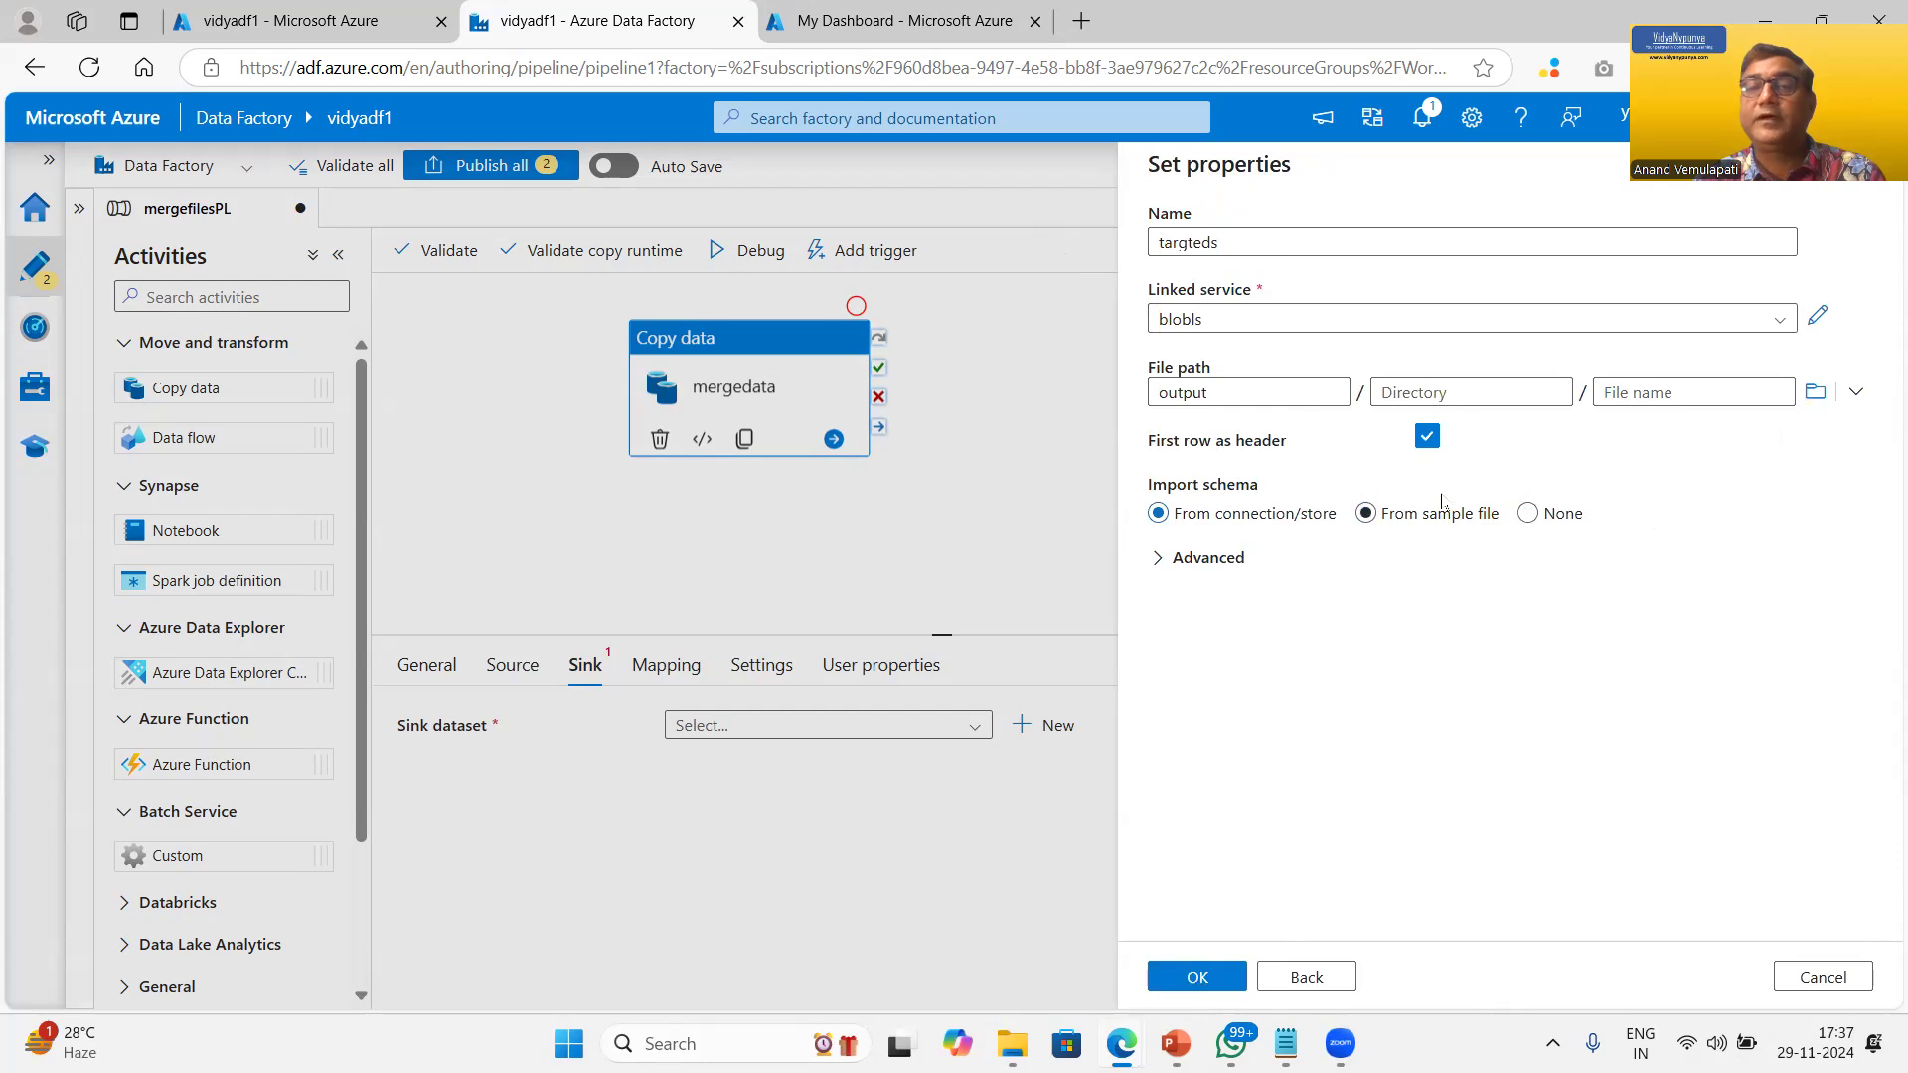
click(1206, 979)
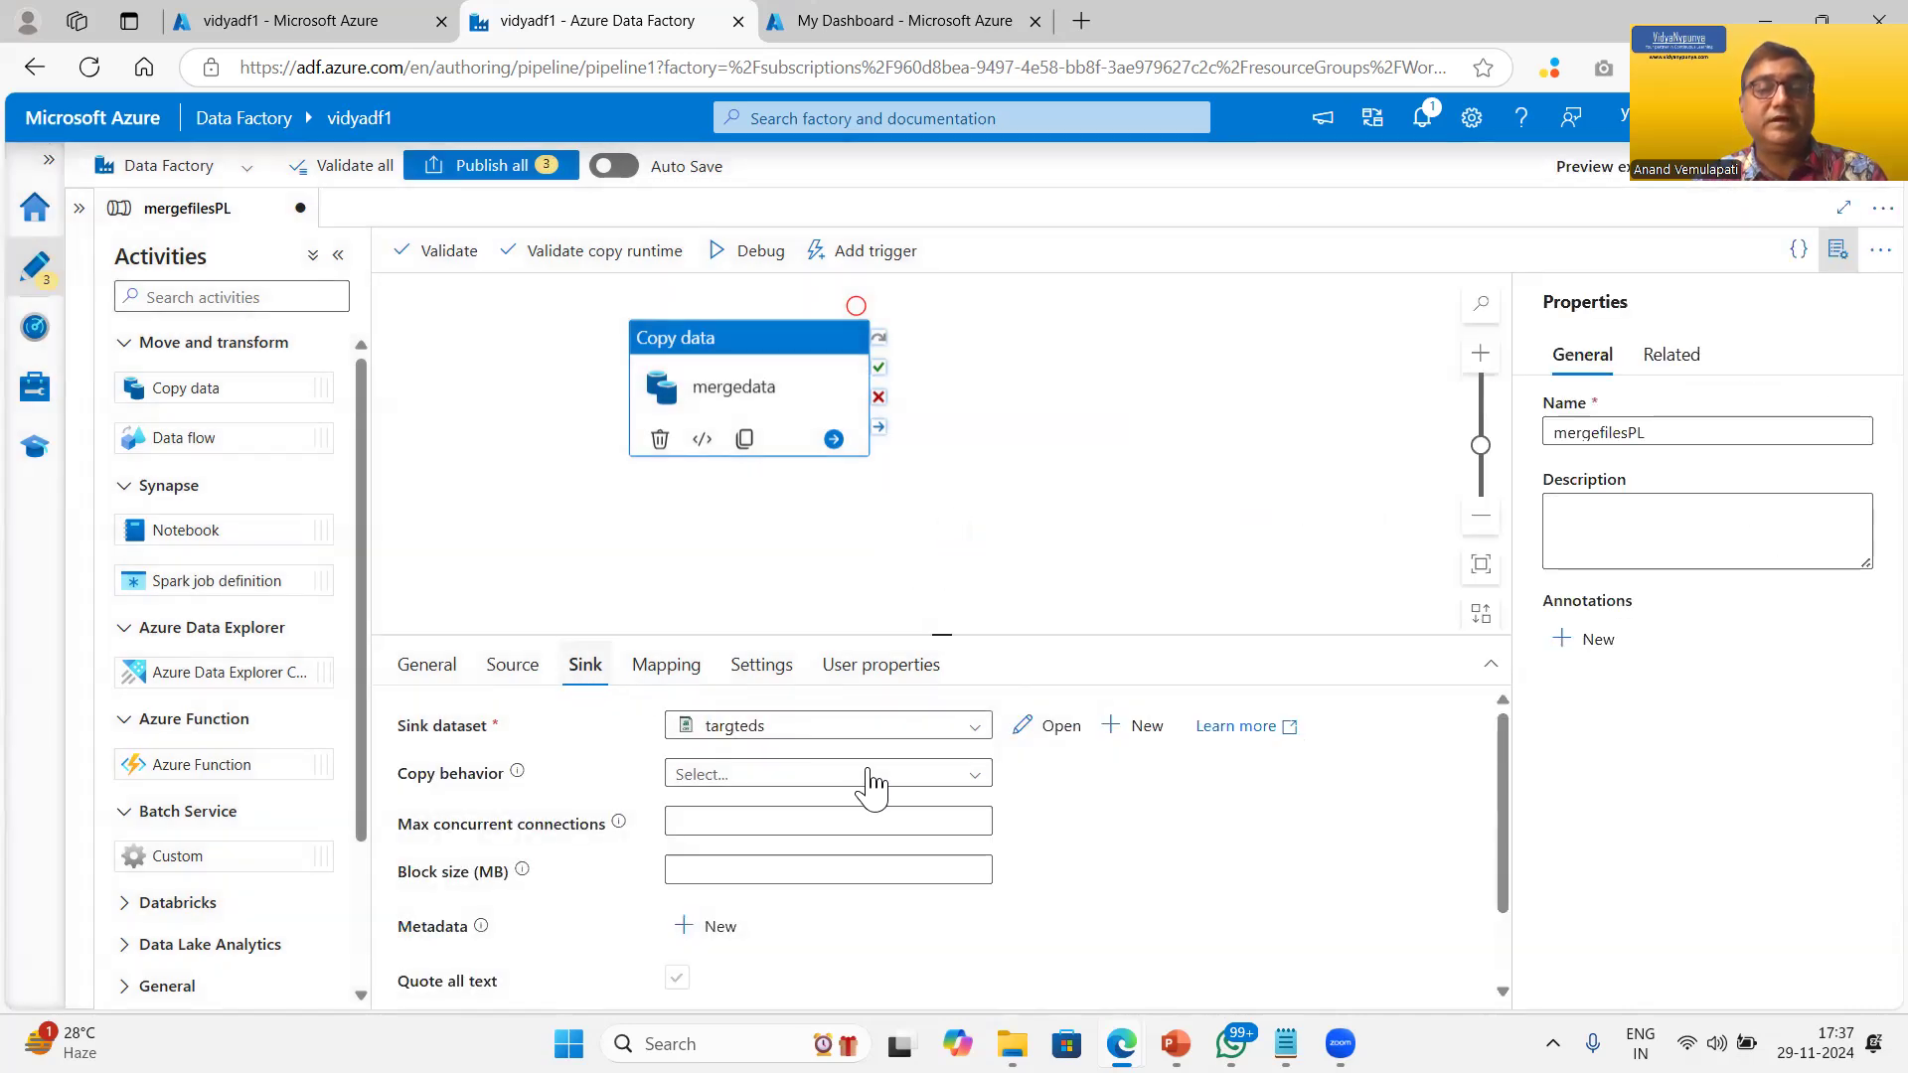
Step: Set the copy behavior of the mergedata sink to Merge files and review the remaining sink options
scroll(1248, 886, down, 2)
scroll(1250, 888, up, 2)
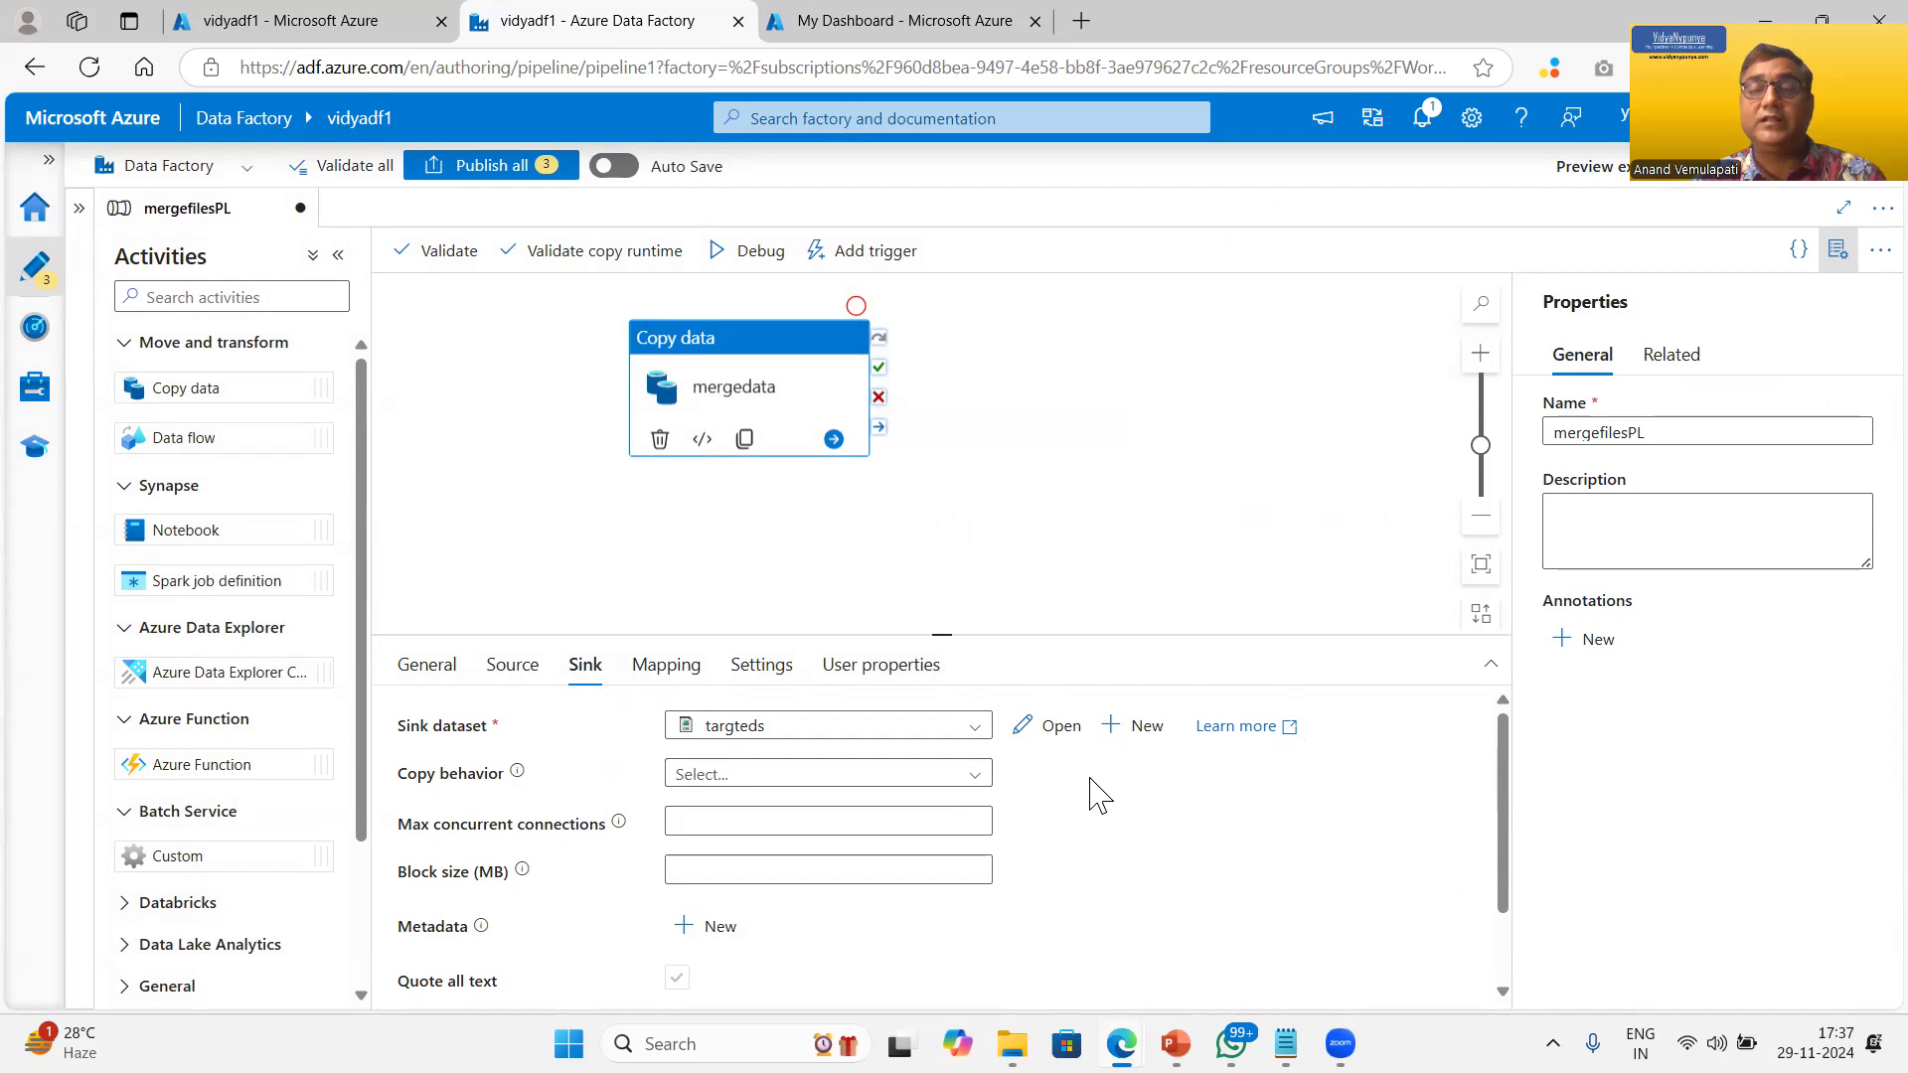
click(979, 785)
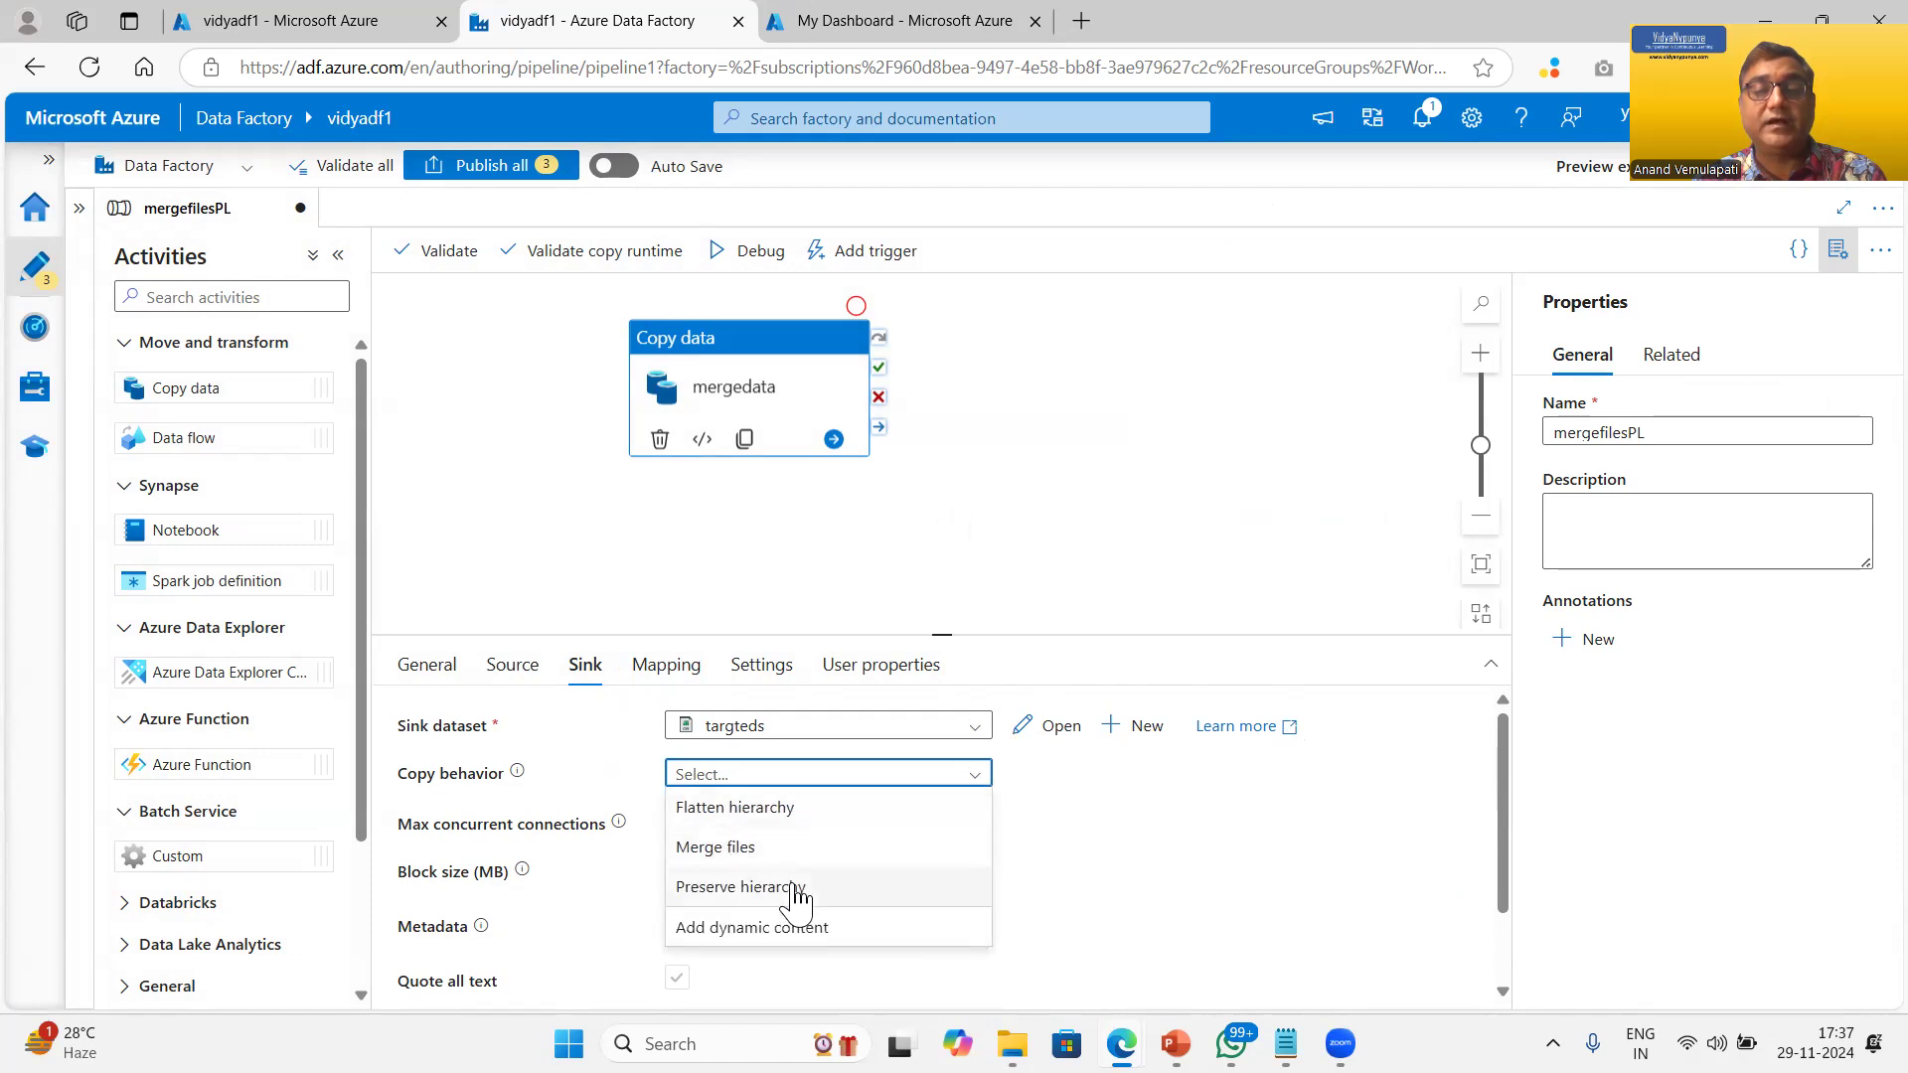
click(715, 847)
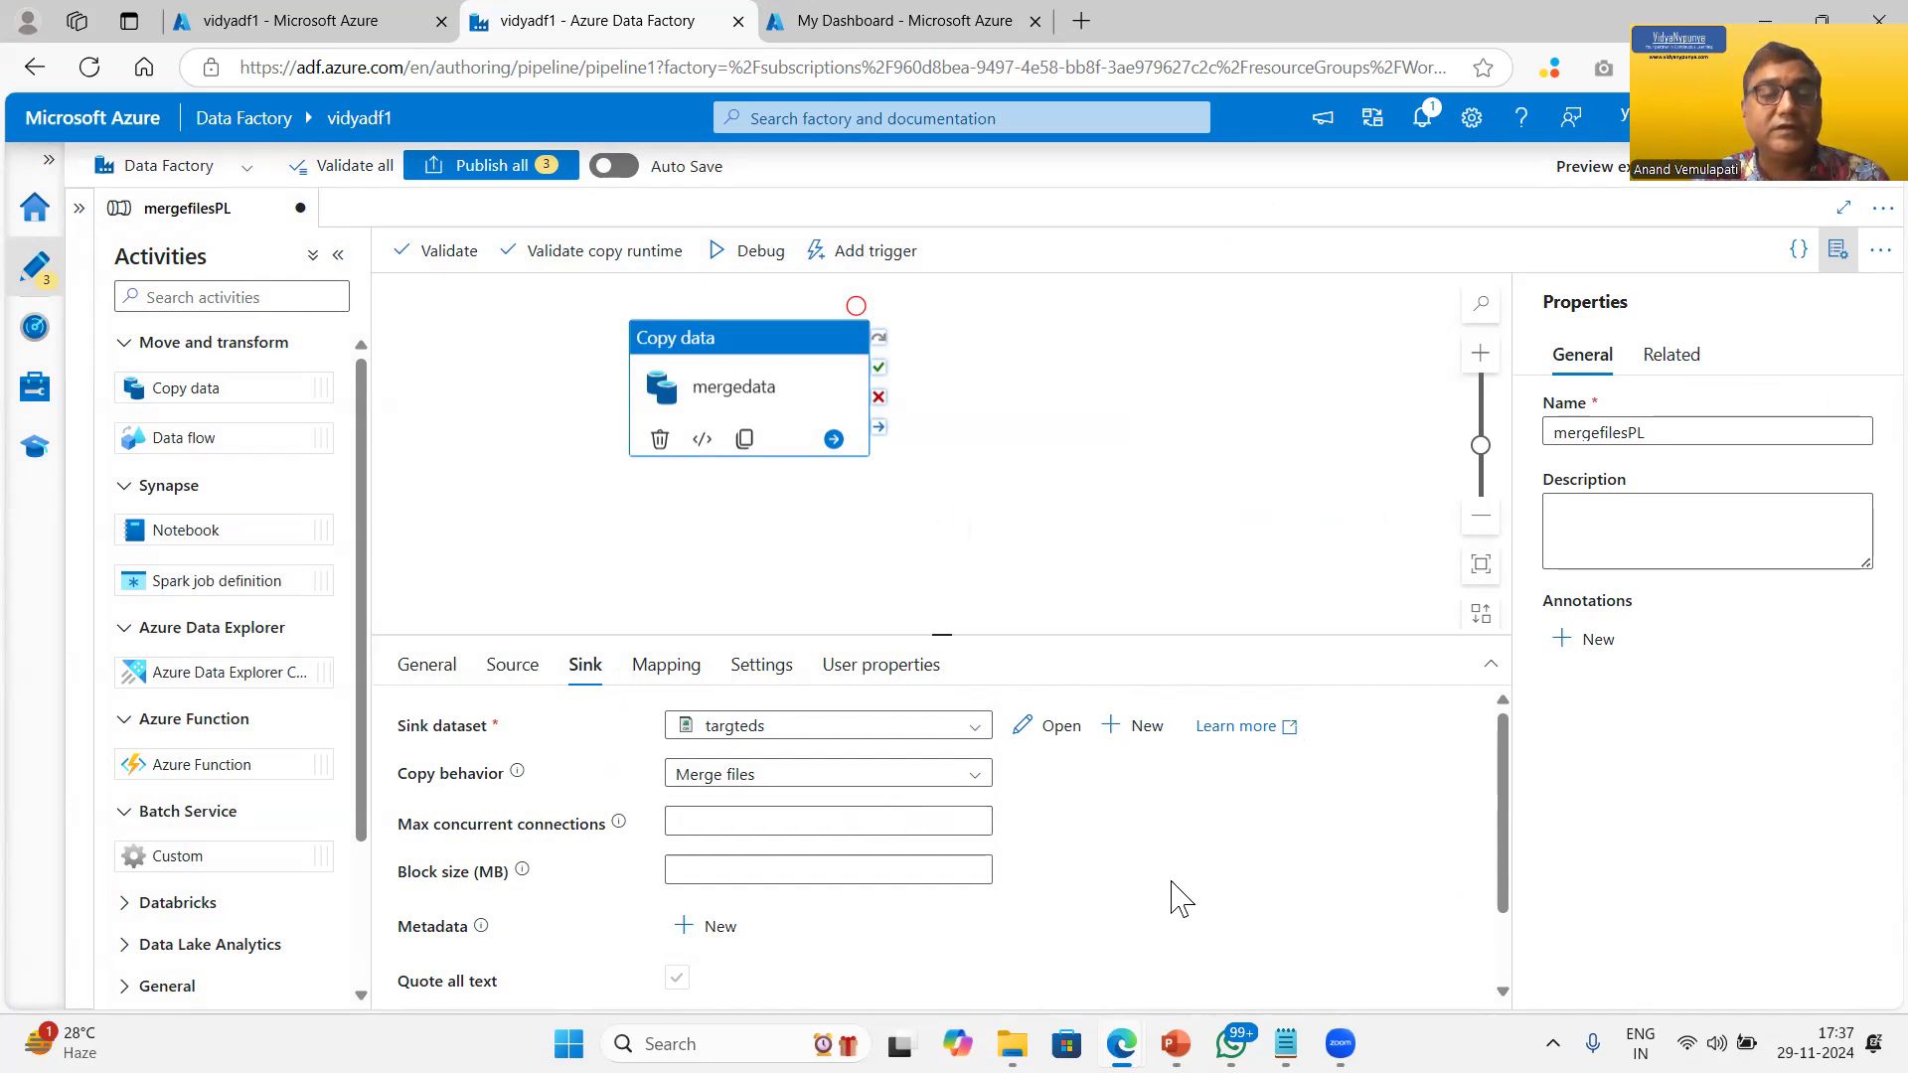
scroll(1174, 897, down, 1)
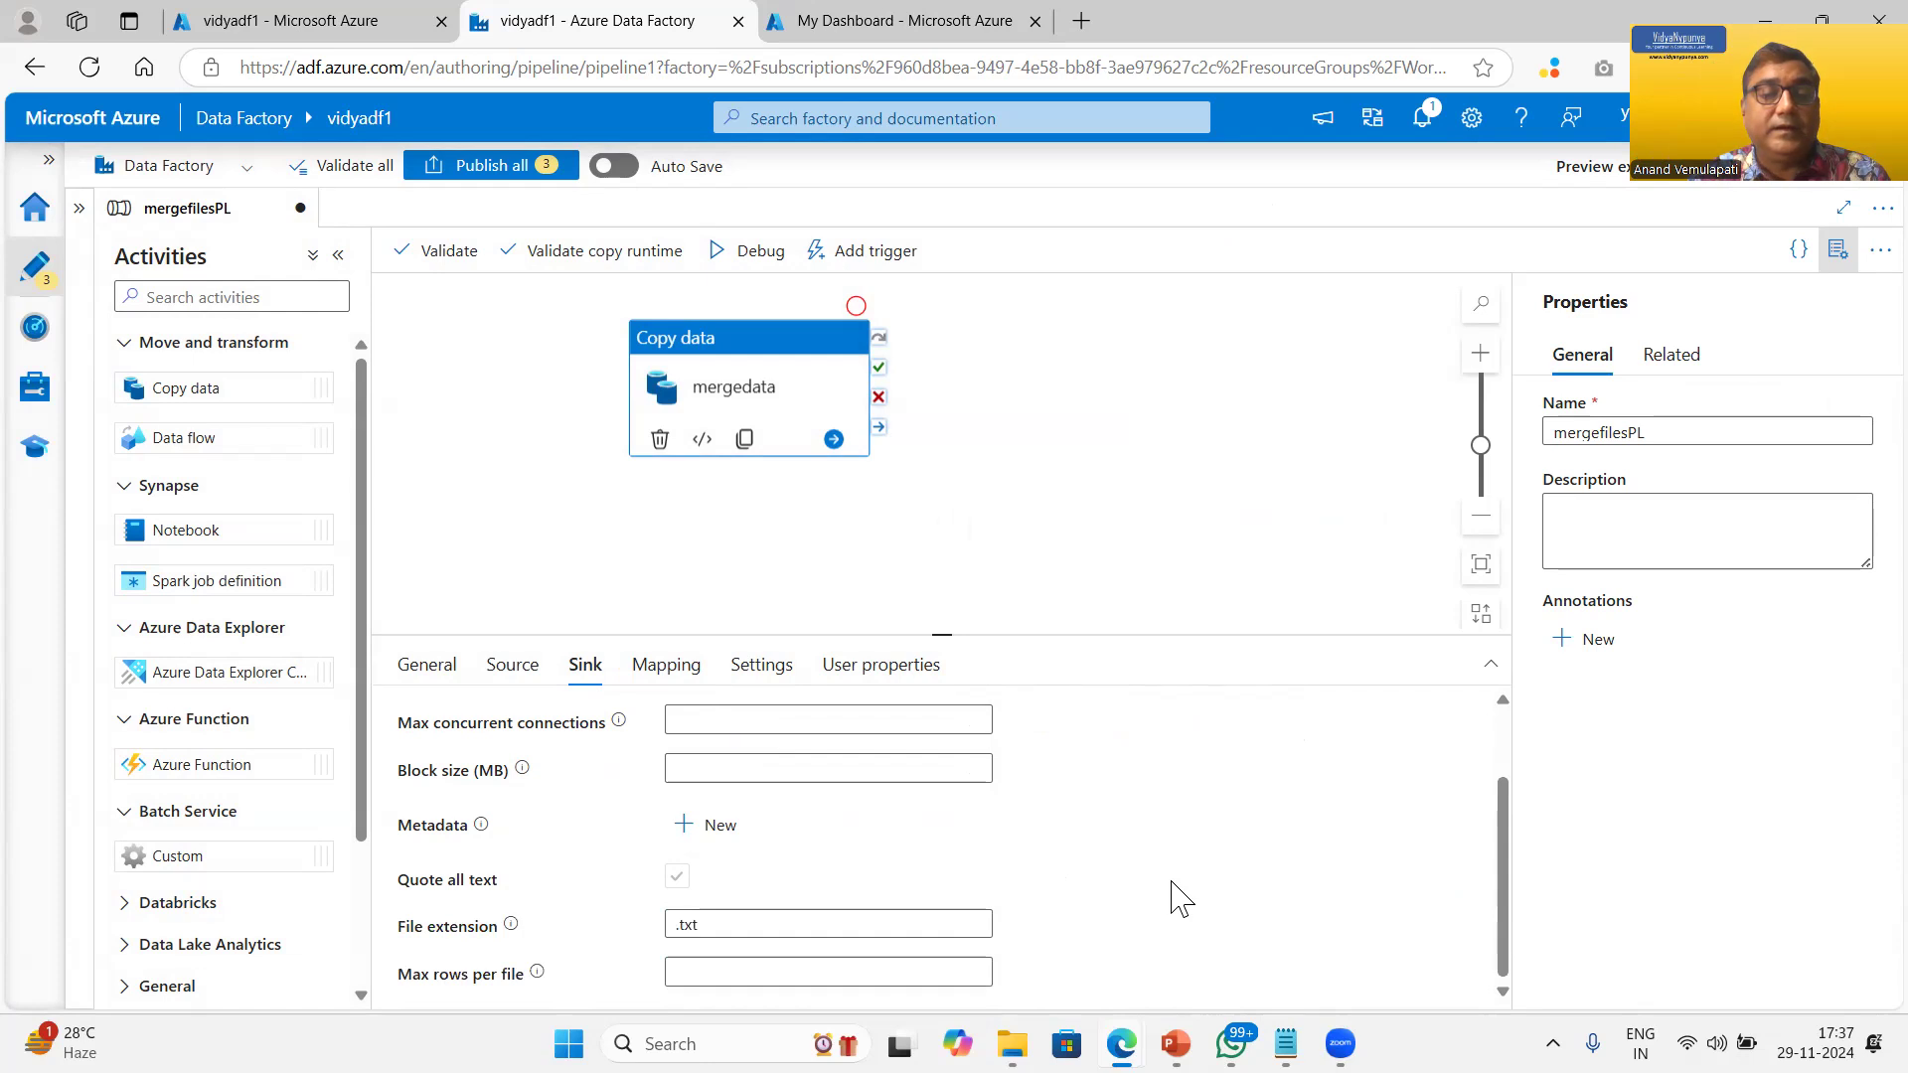
scroll(1175, 898, up, 1)
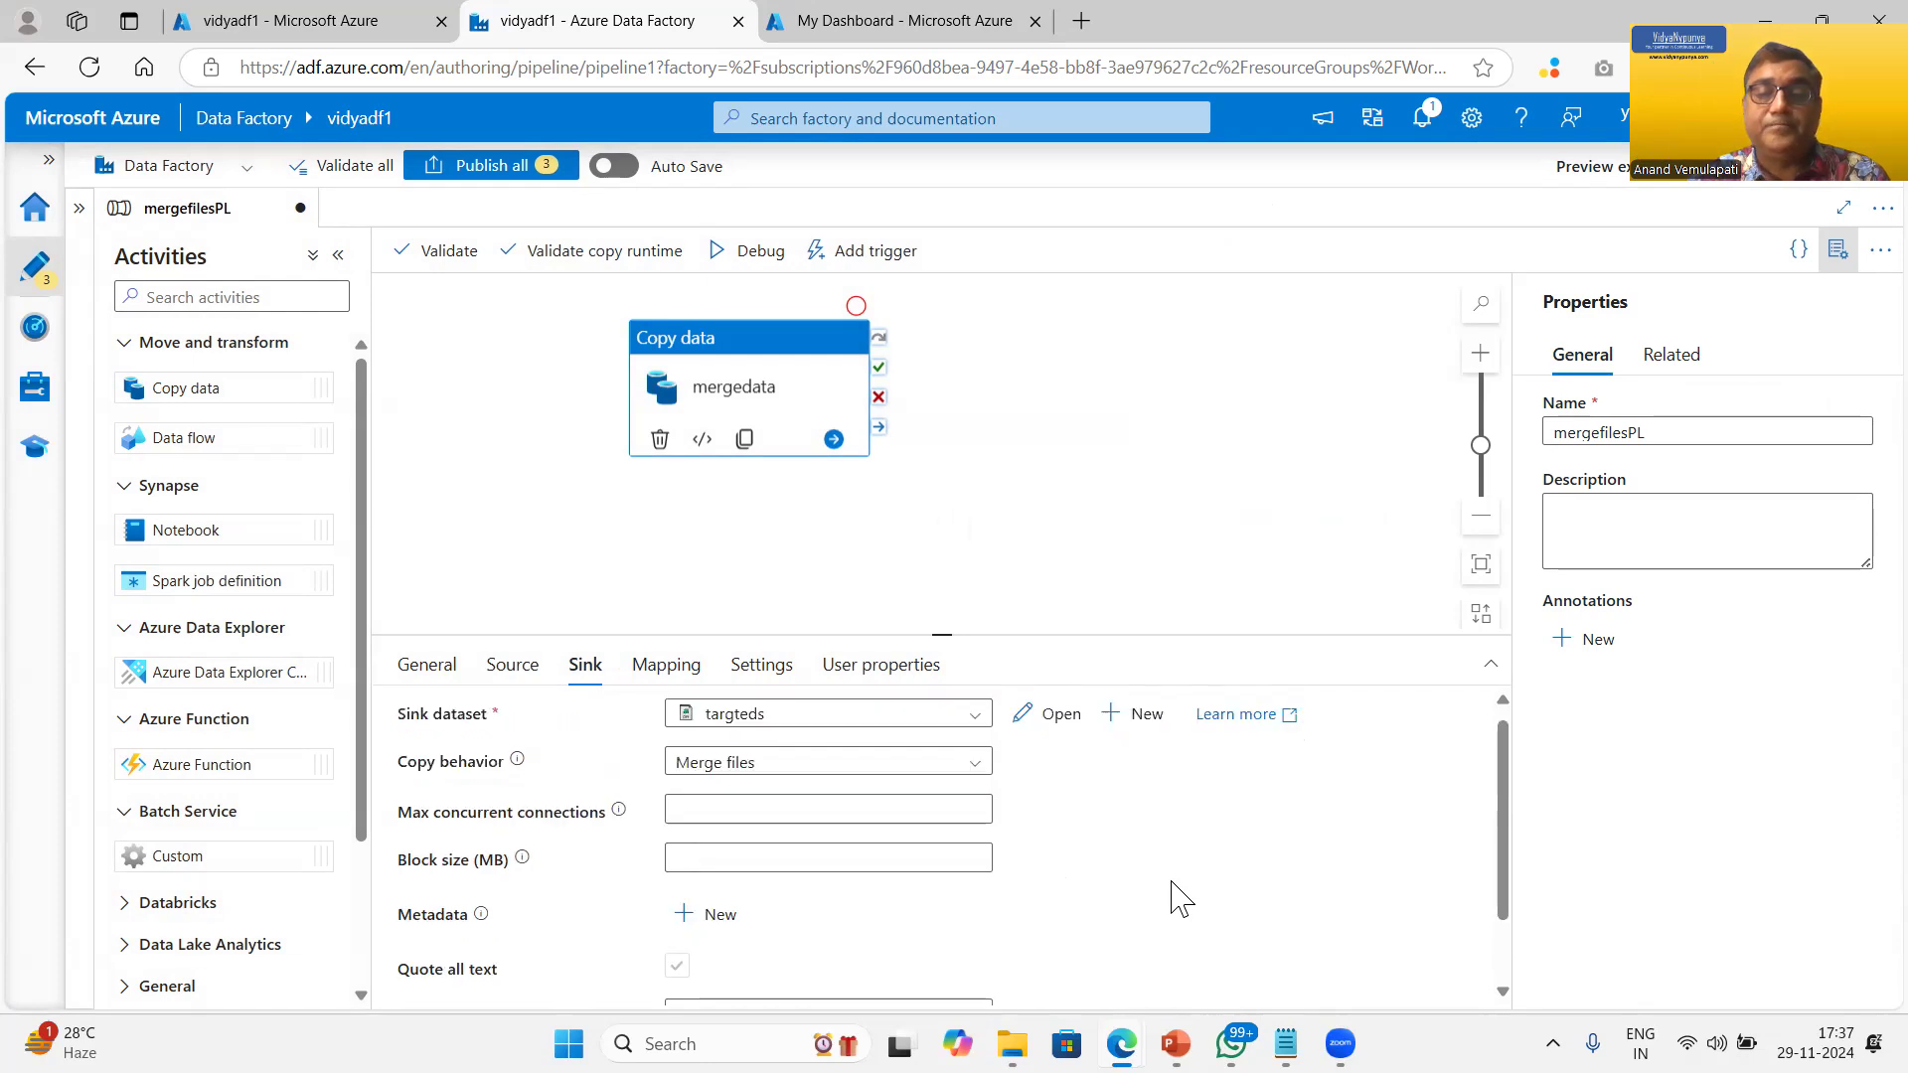
Step: Open the targteds dataset and set its output file name to allemployees.csv
click(1060, 726)
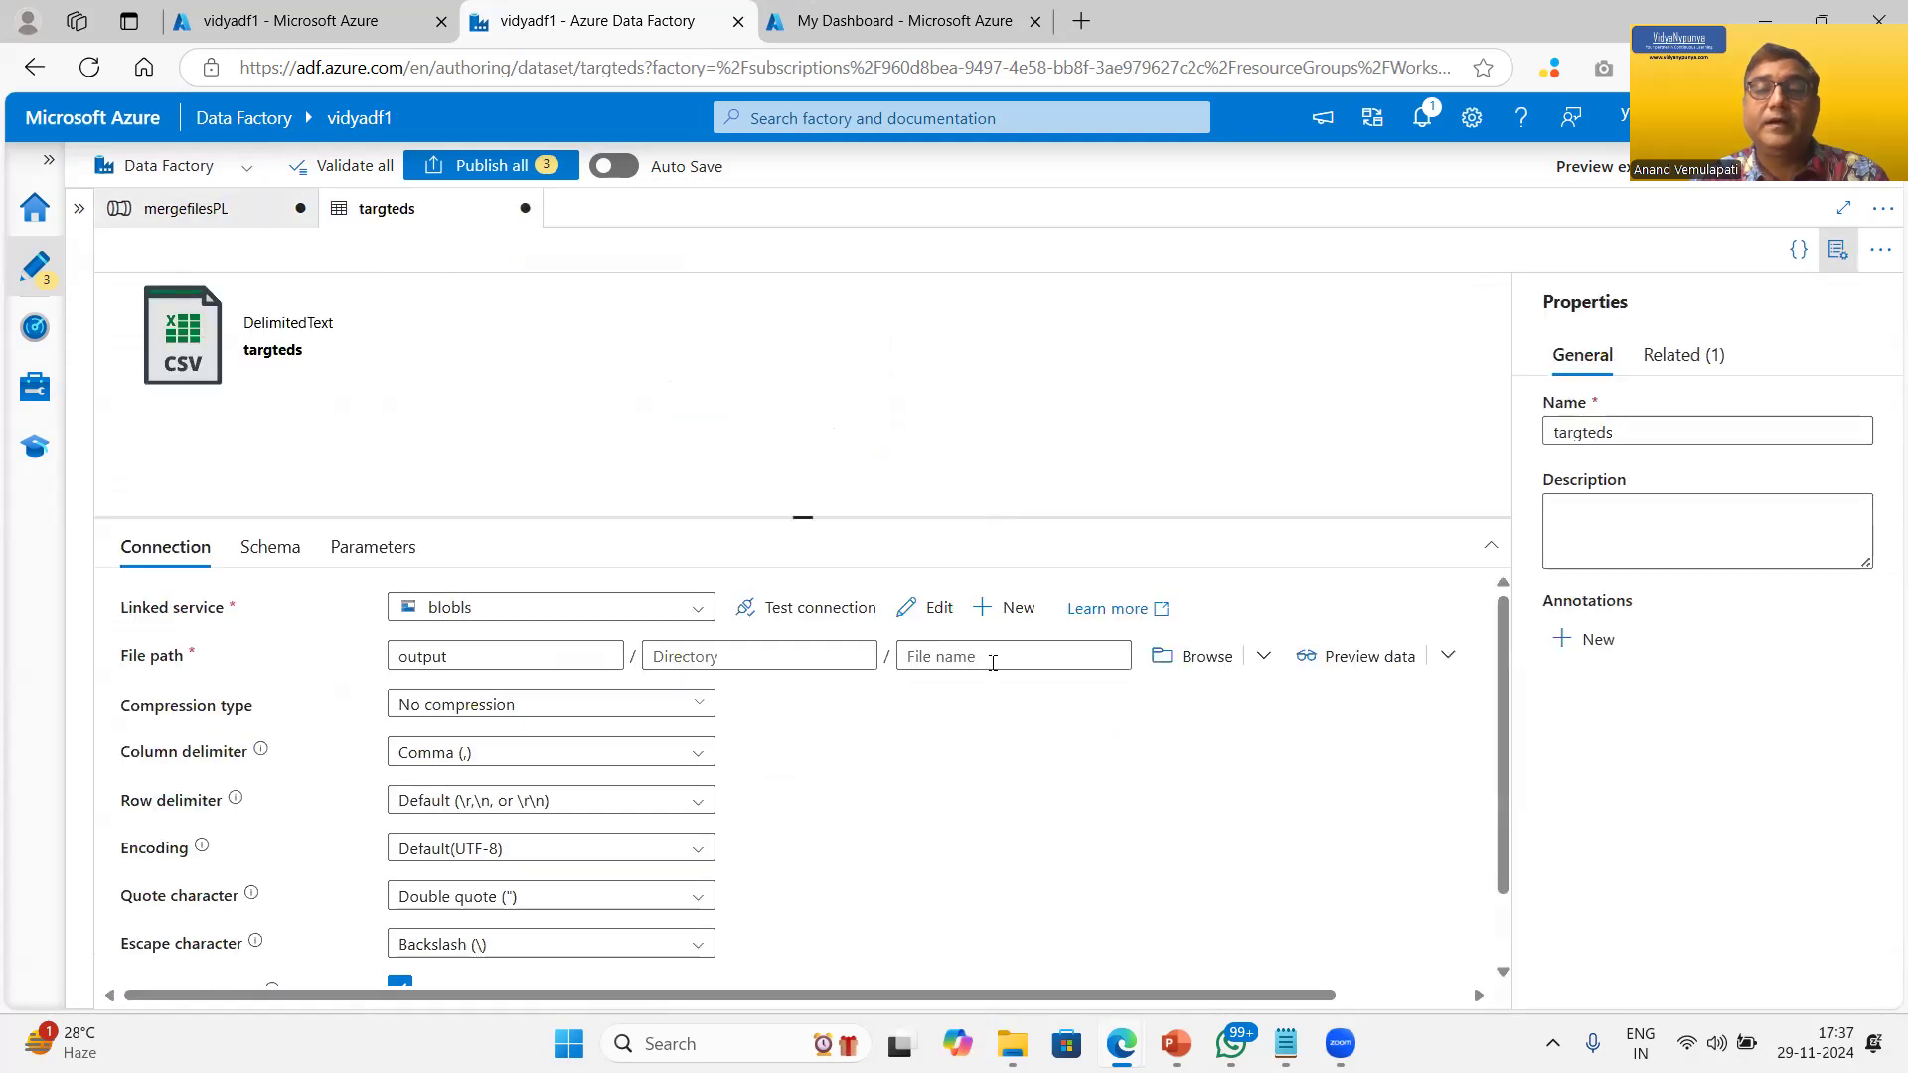
text(all)
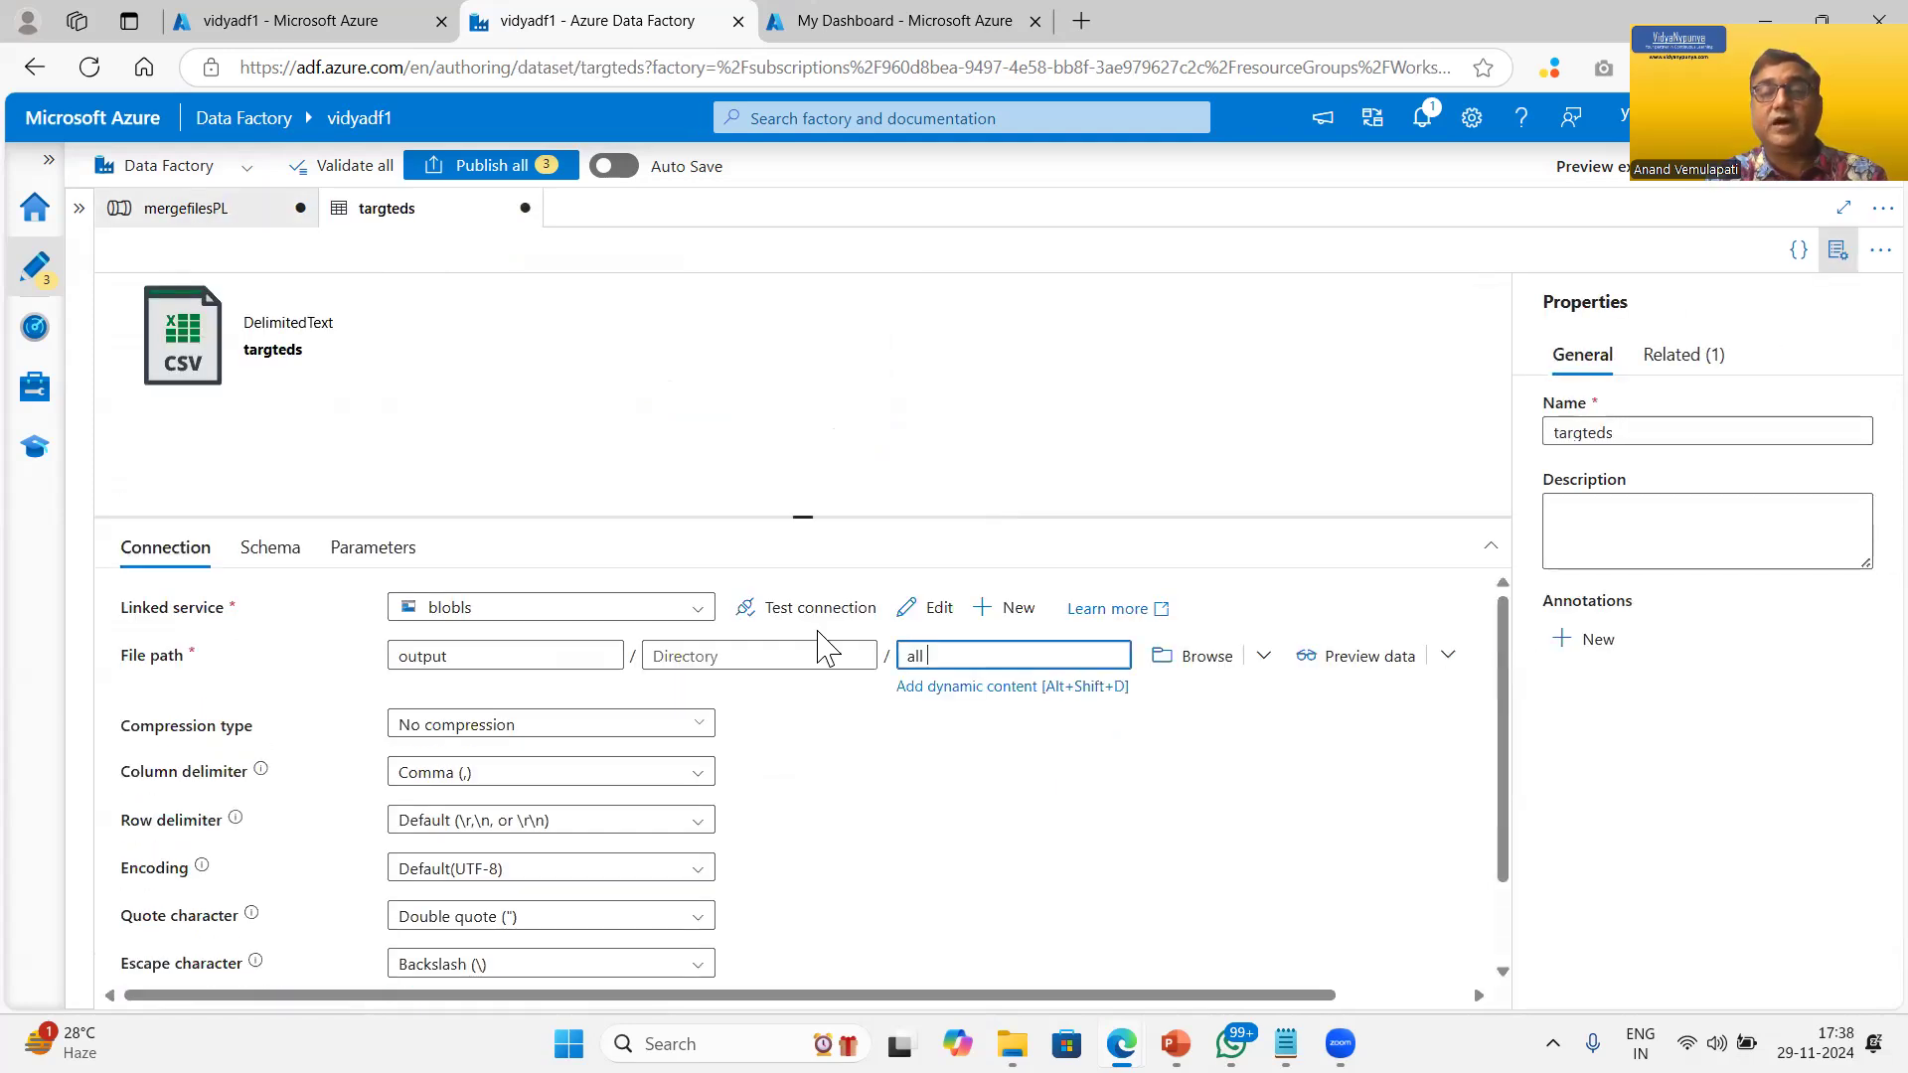
text(employees.csv)
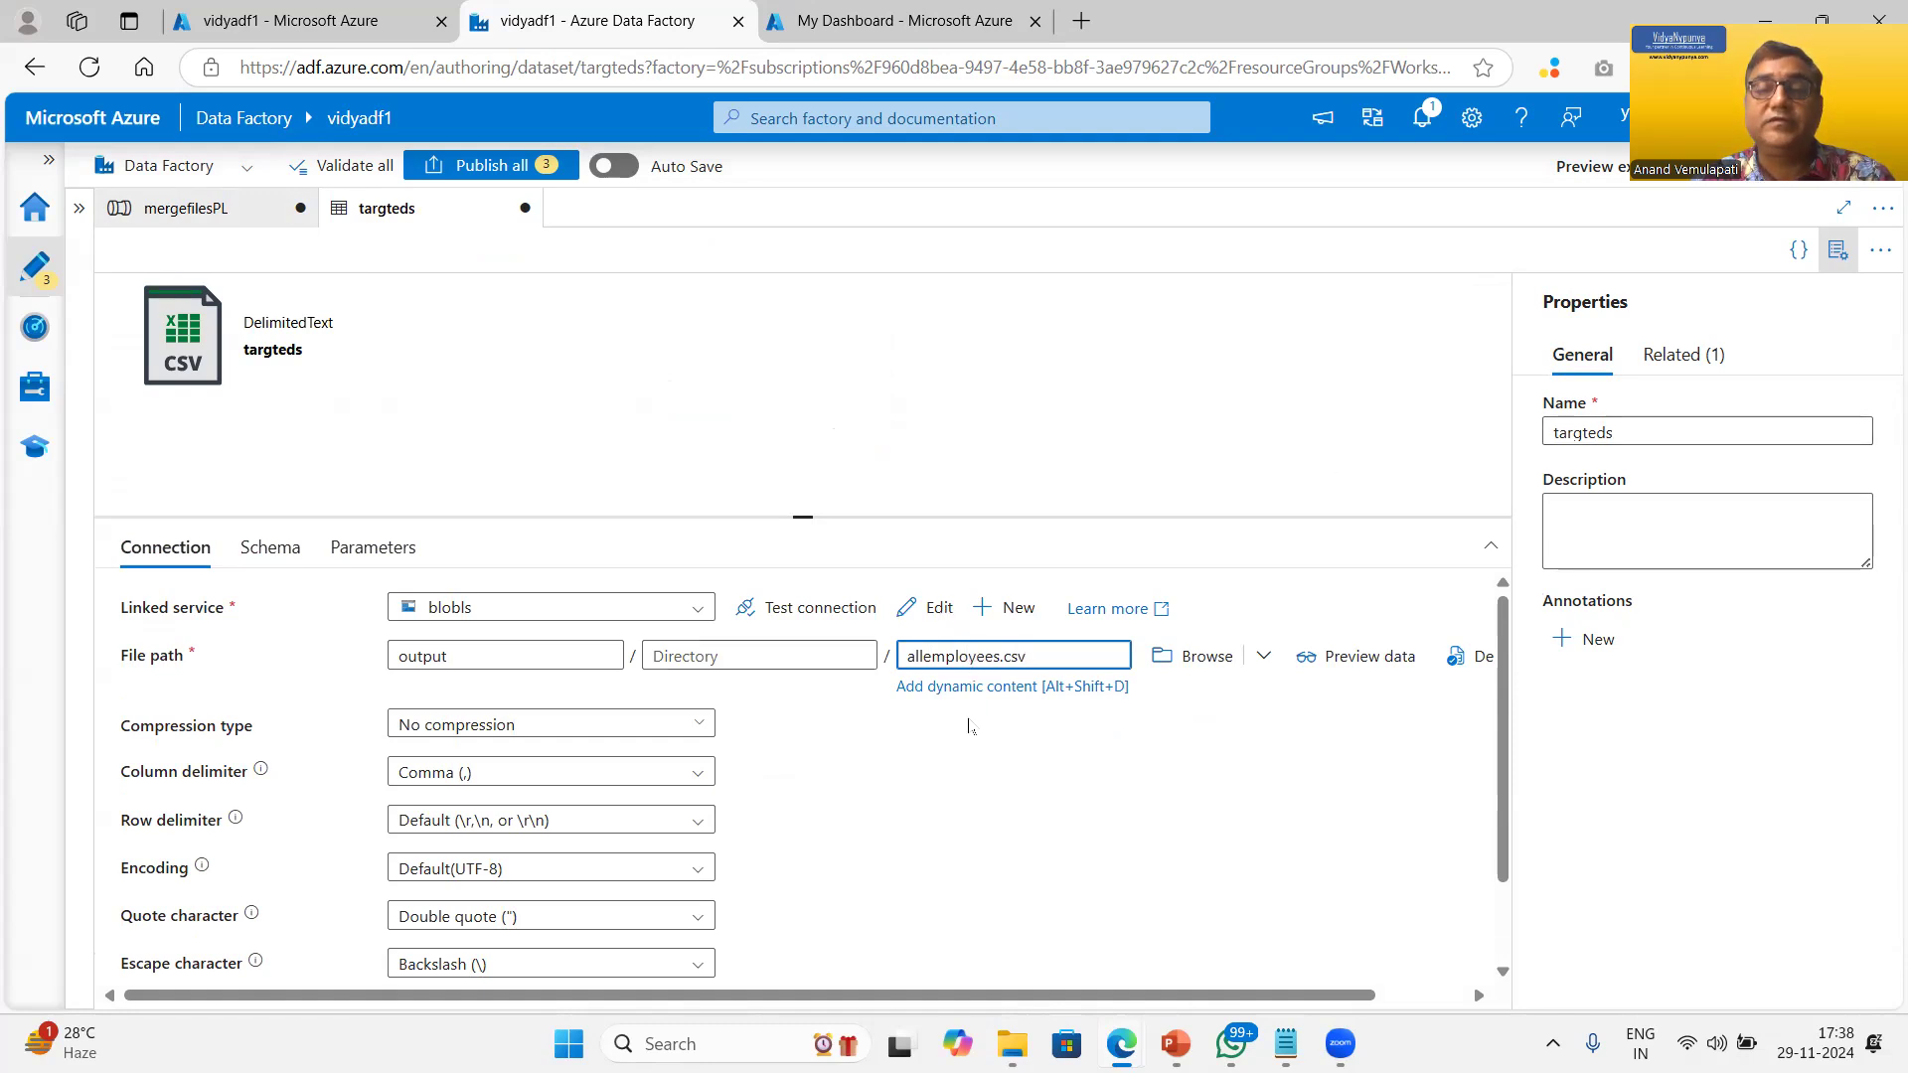
scroll(937, 805, down, 2)
scroll(936, 805, up, 2)
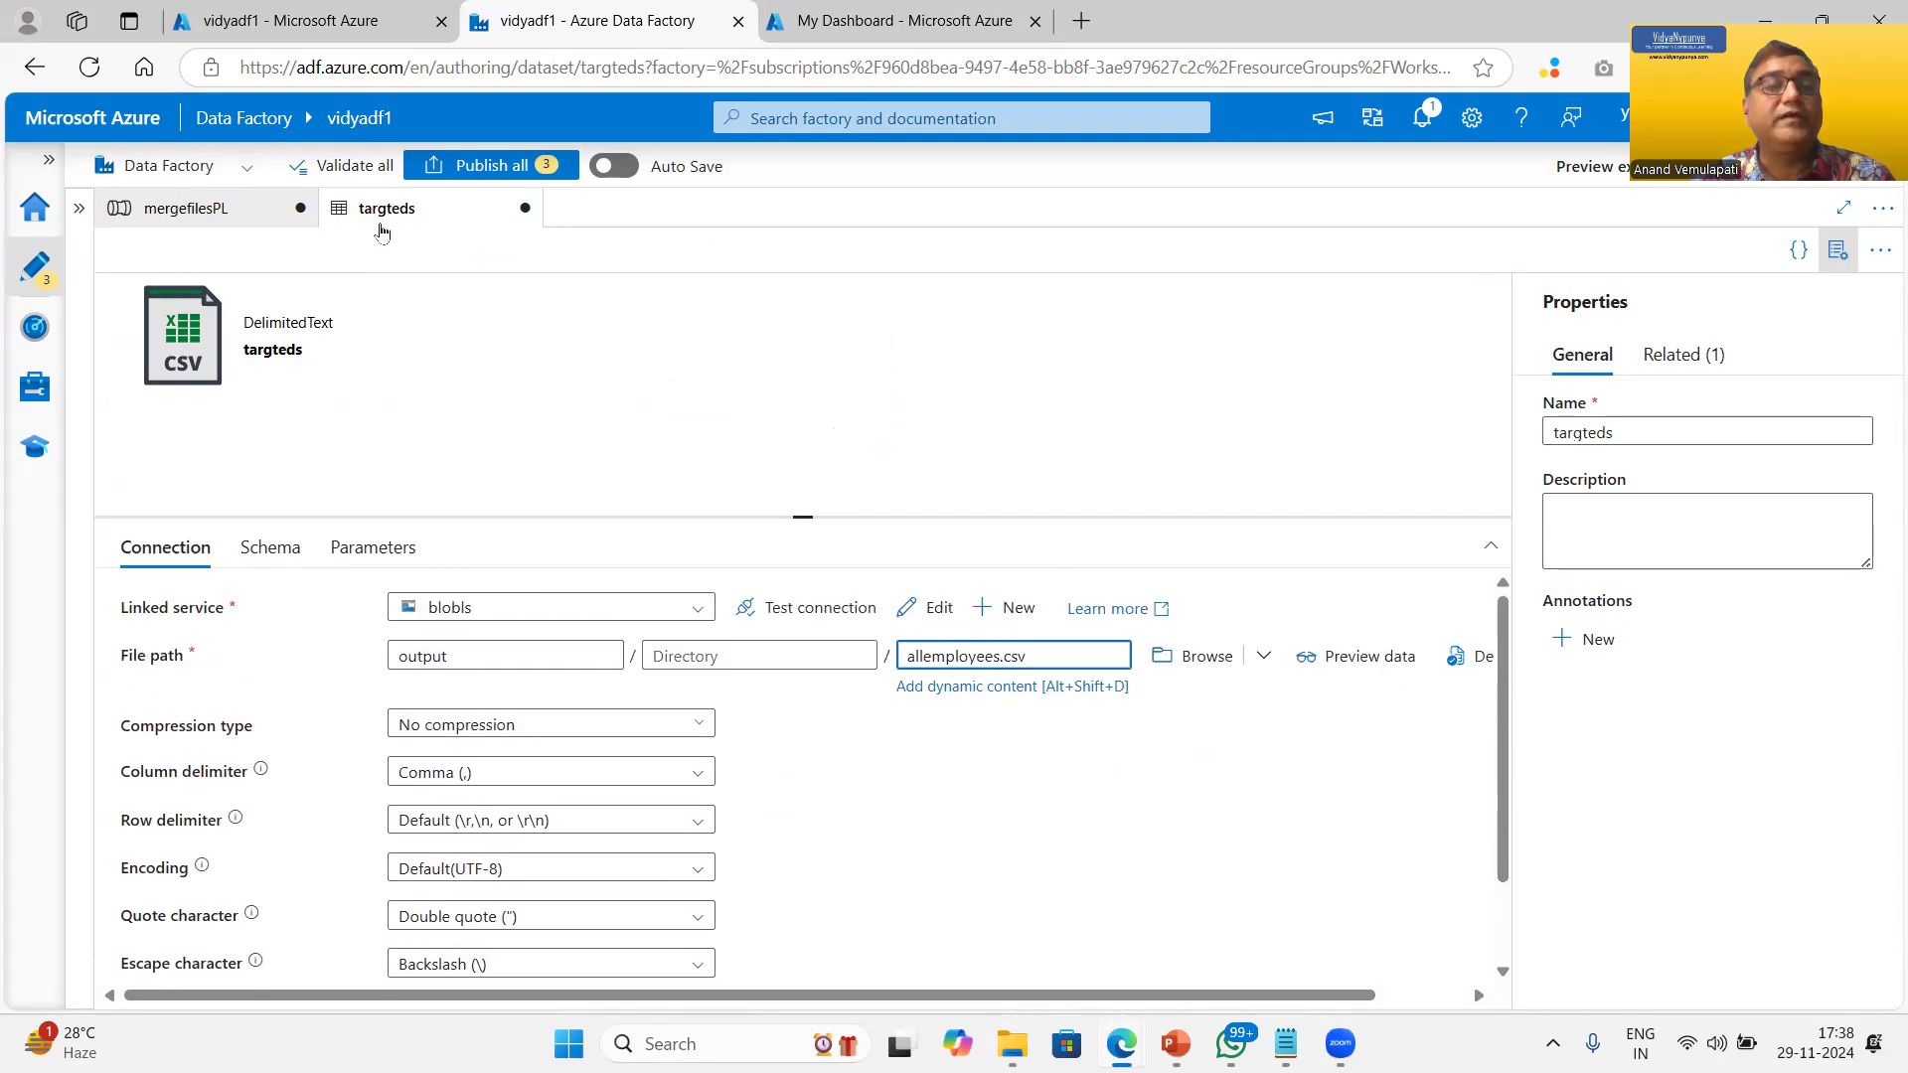
Step: Return to the mergefilesPL pipeline, import the schemas into the mergedata mapping and check the column pairs
click(192, 217)
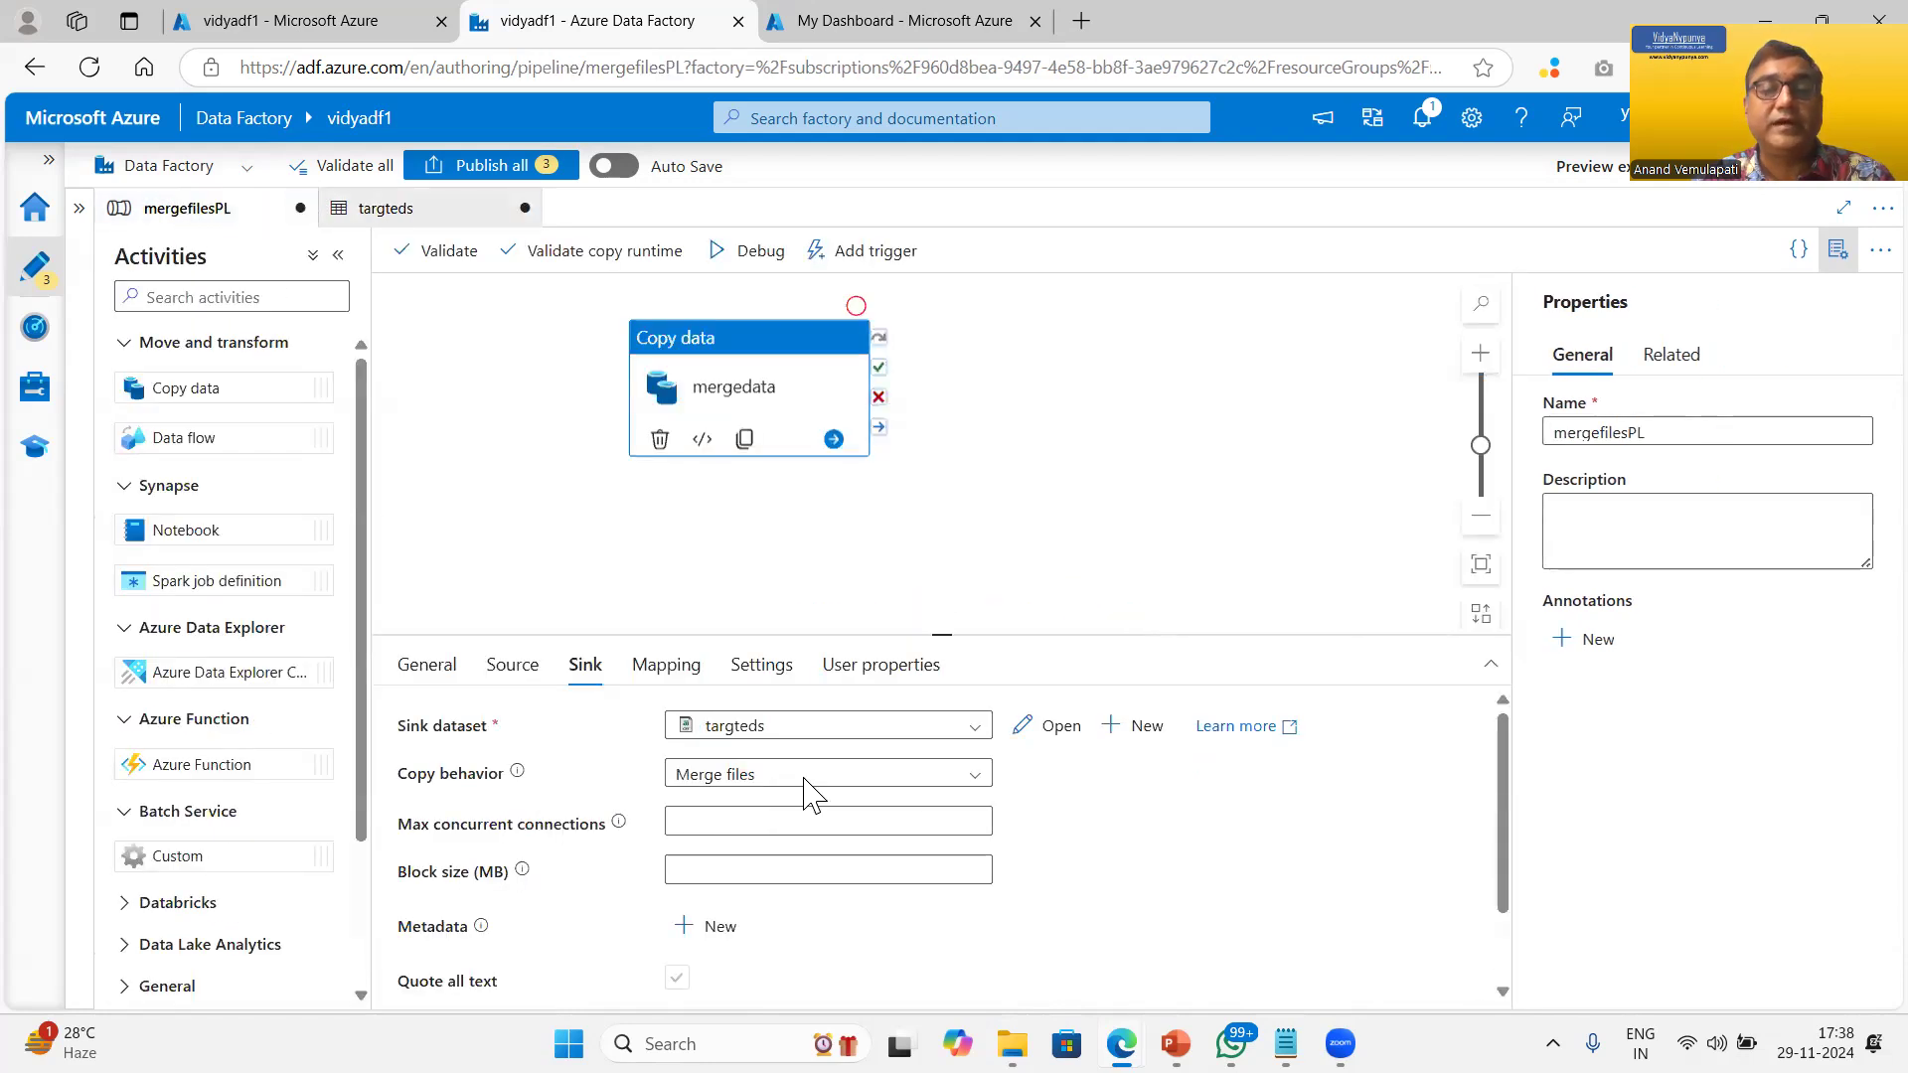
click(672, 680)
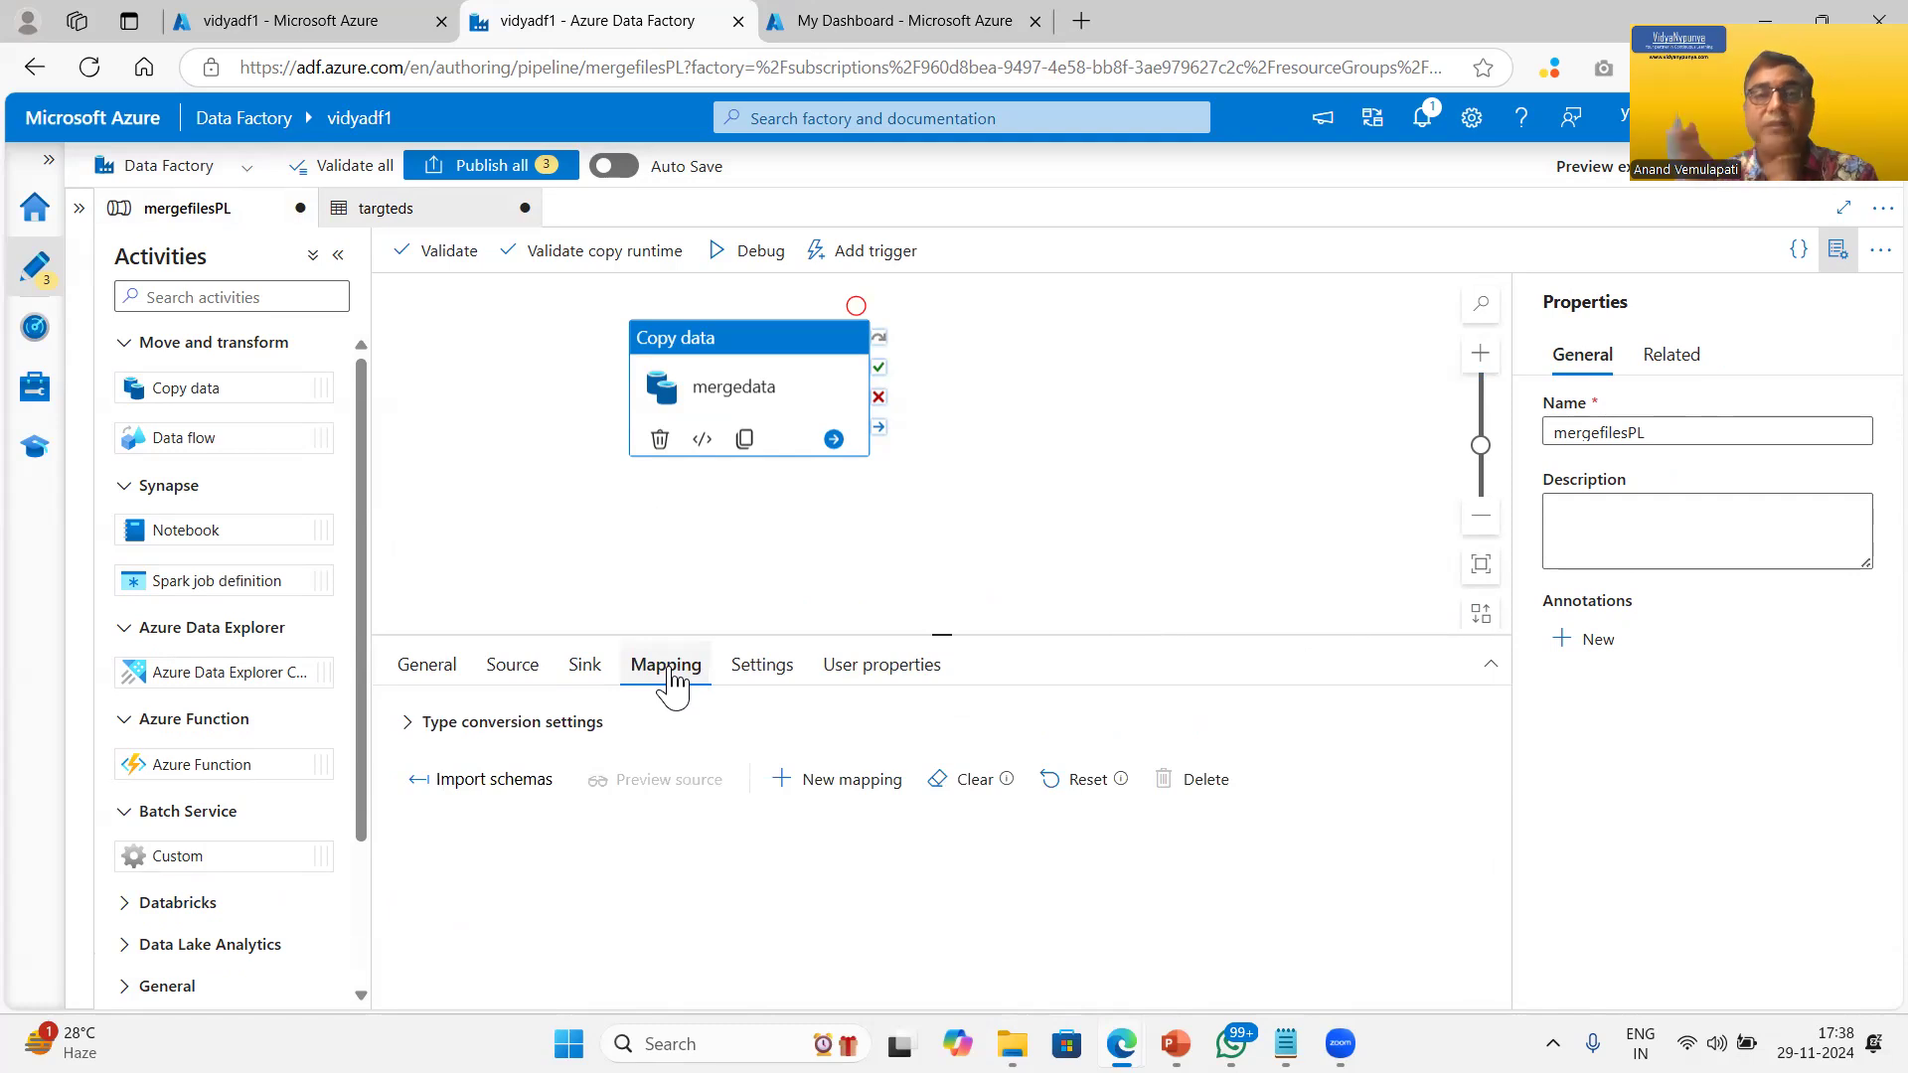
click(493, 785)
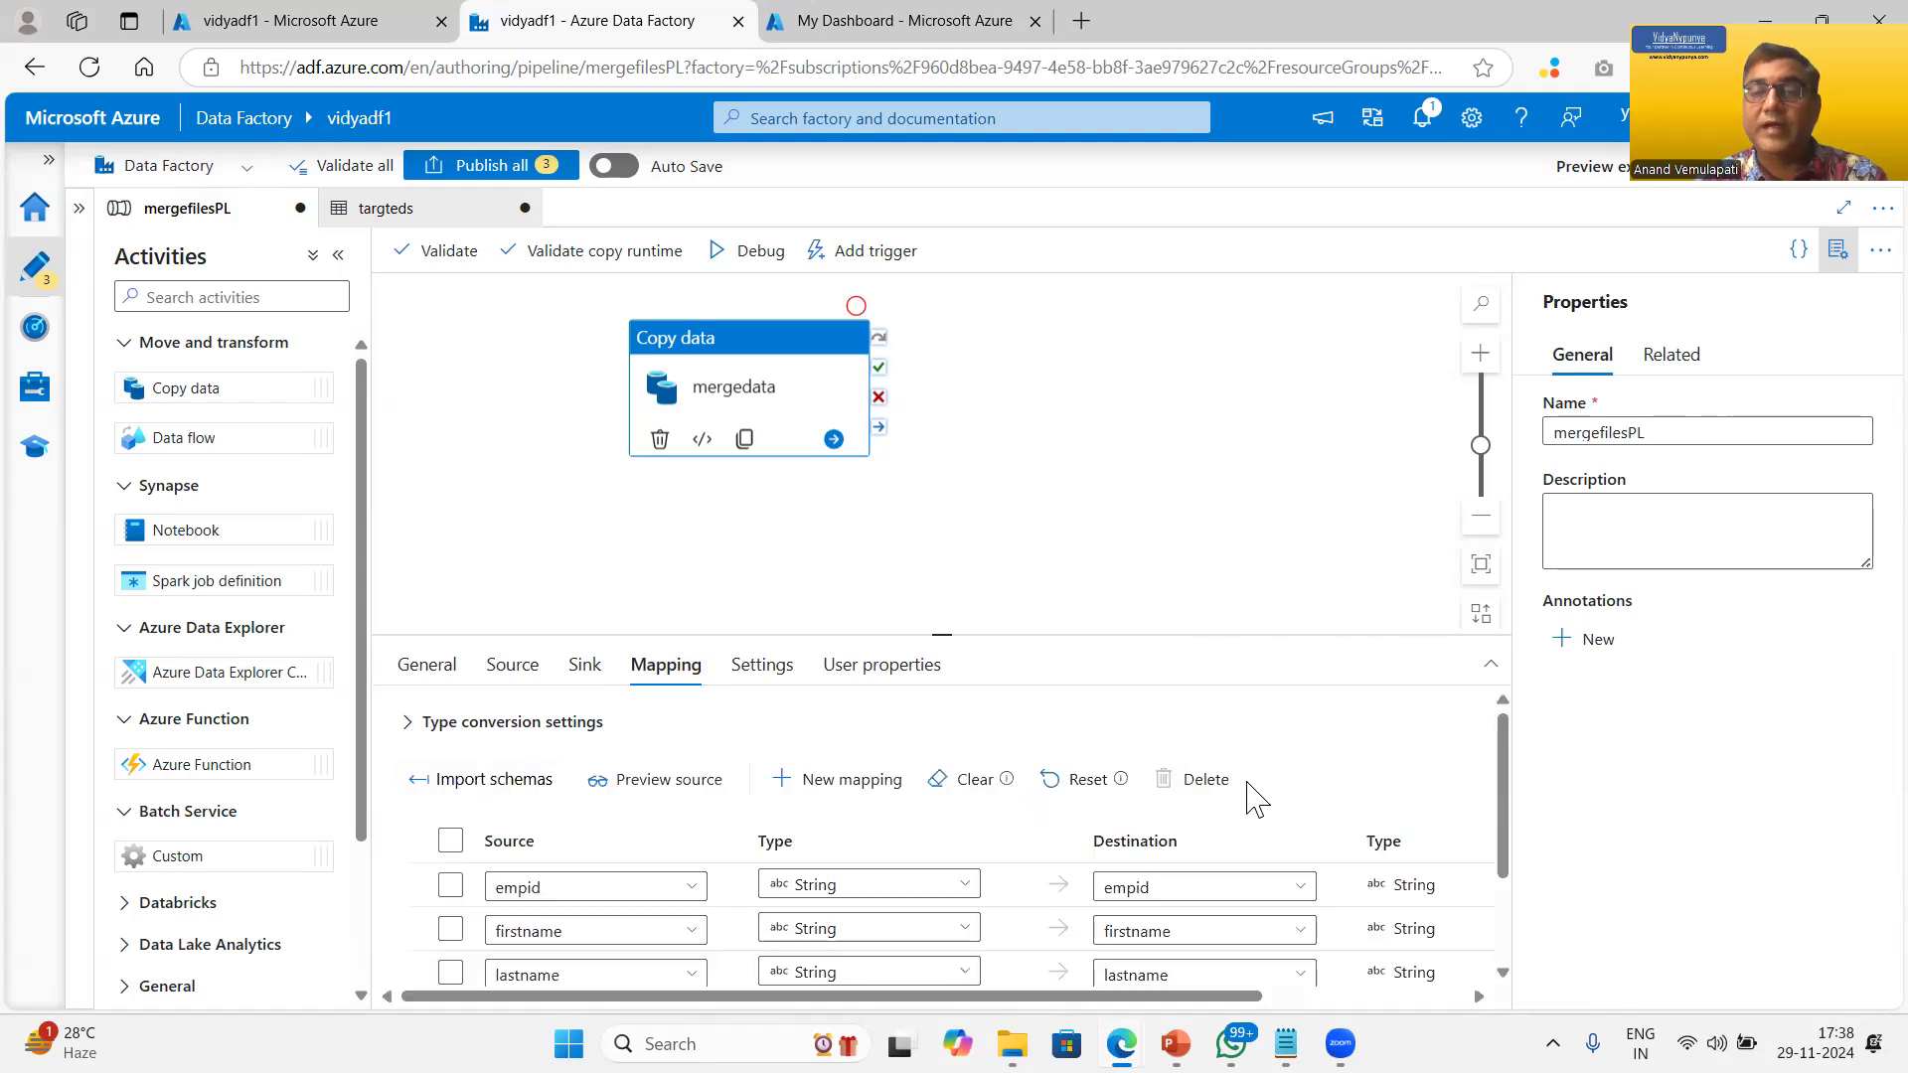
scroll(1250, 795, down, 3)
scroll(1250, 845, up, 2)
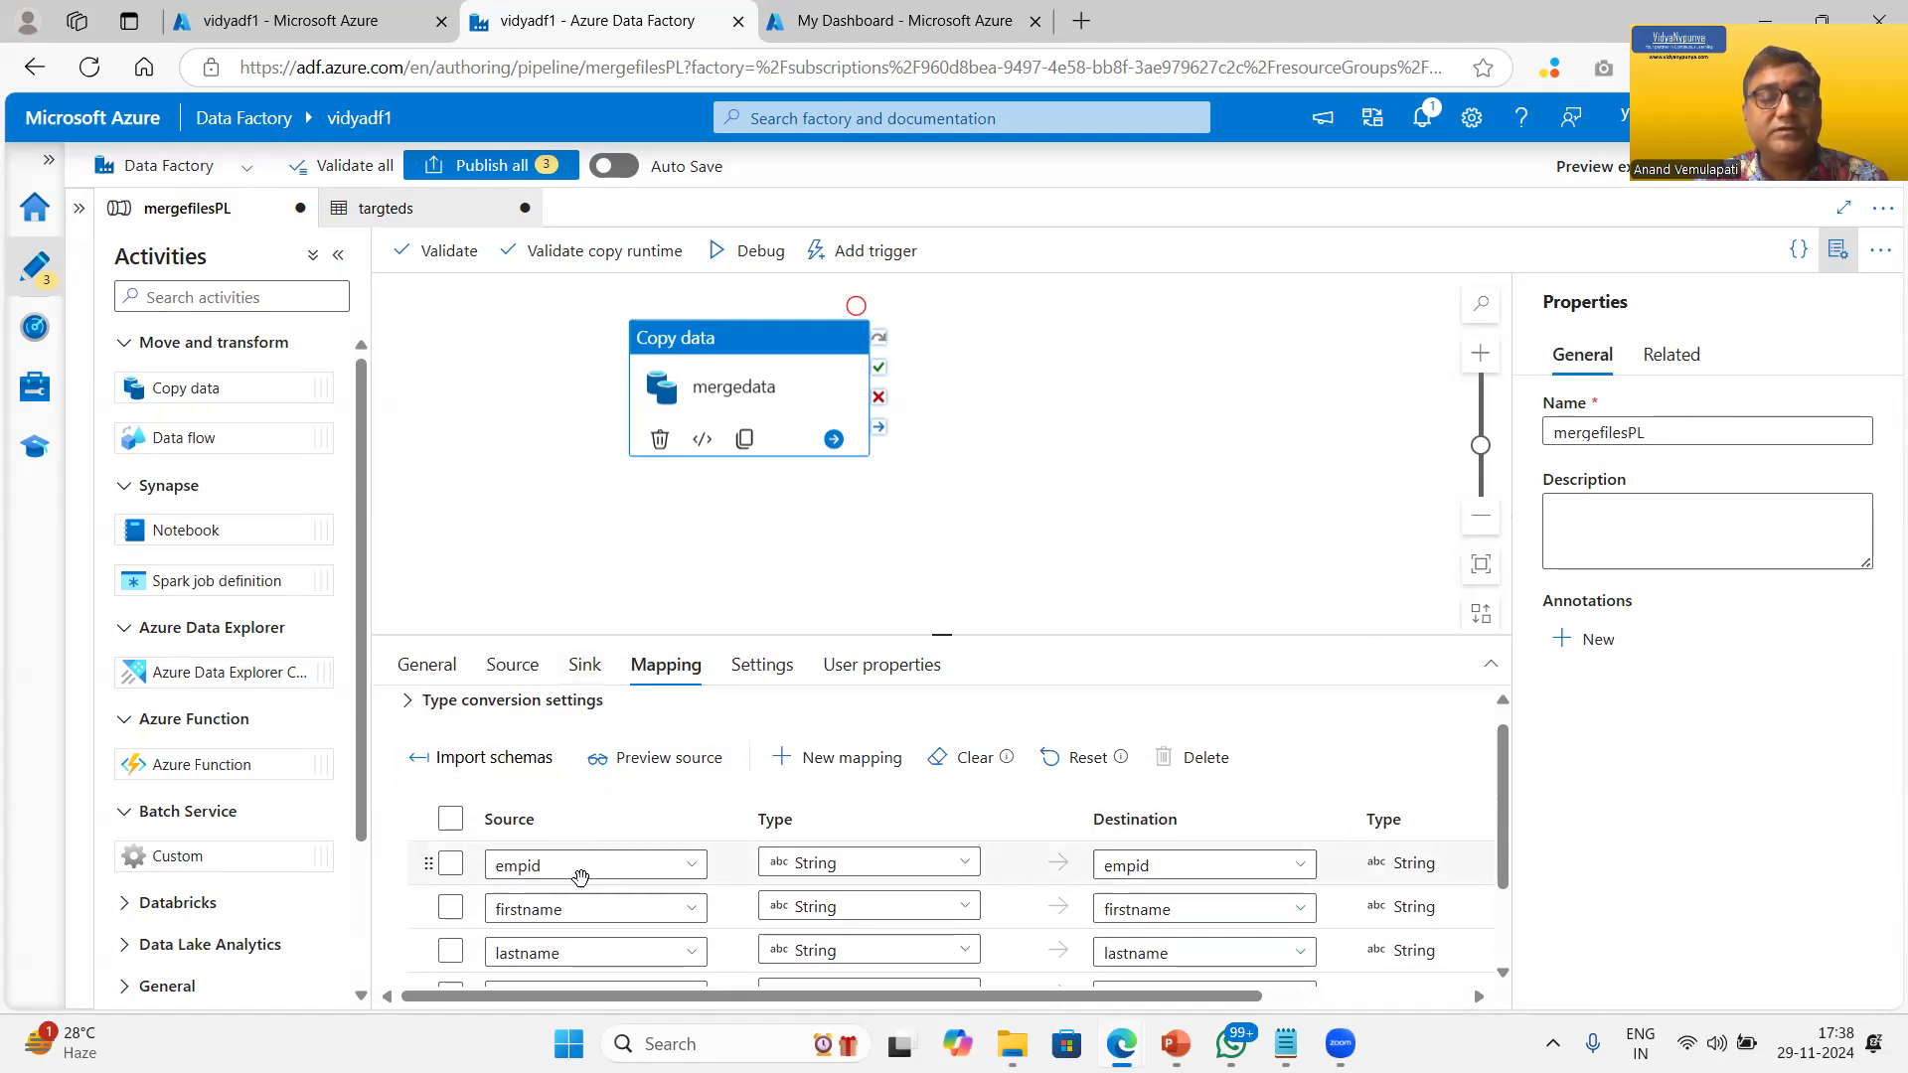
scroll(581, 835, down, 3)
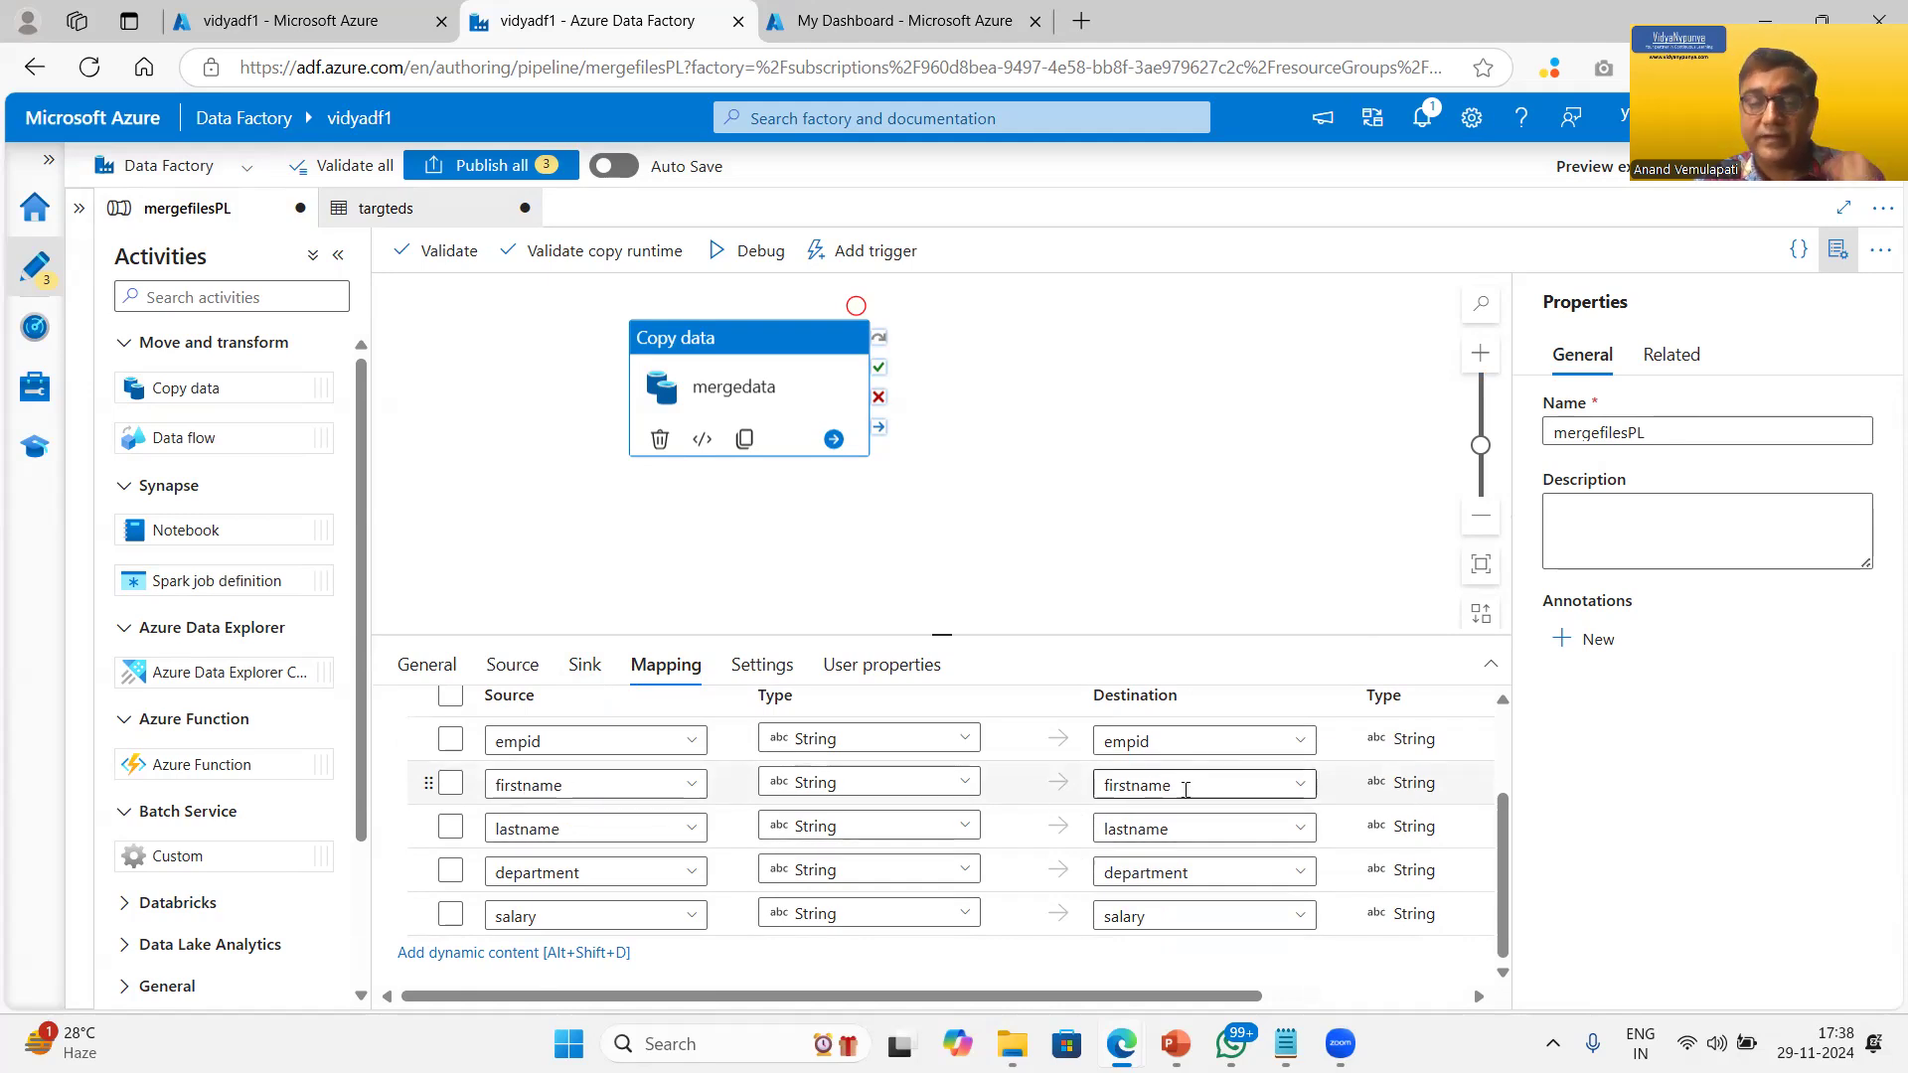
Step: Switch to the PowerPoint slide show to view the Azure Data Factory demo list, and return to the pipeline
mouse_move(1176, 1044)
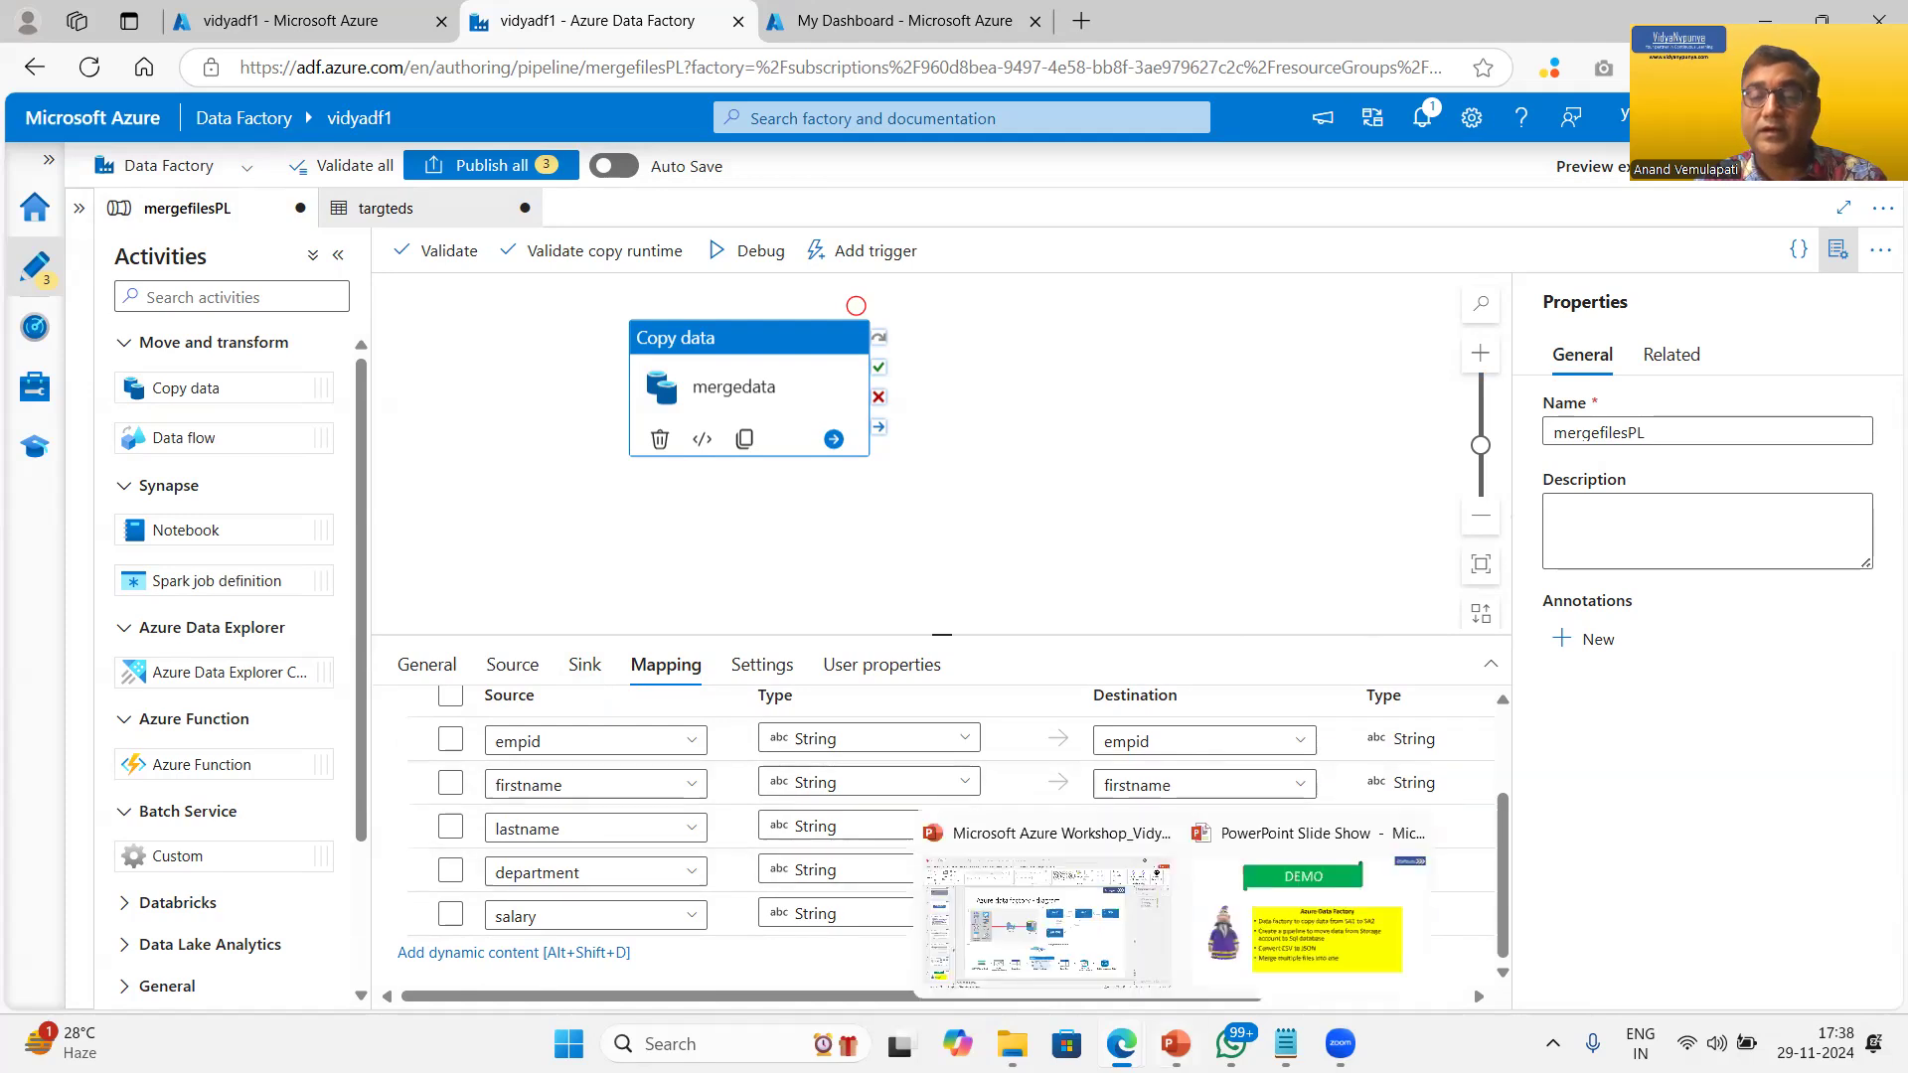
click(1292, 953)
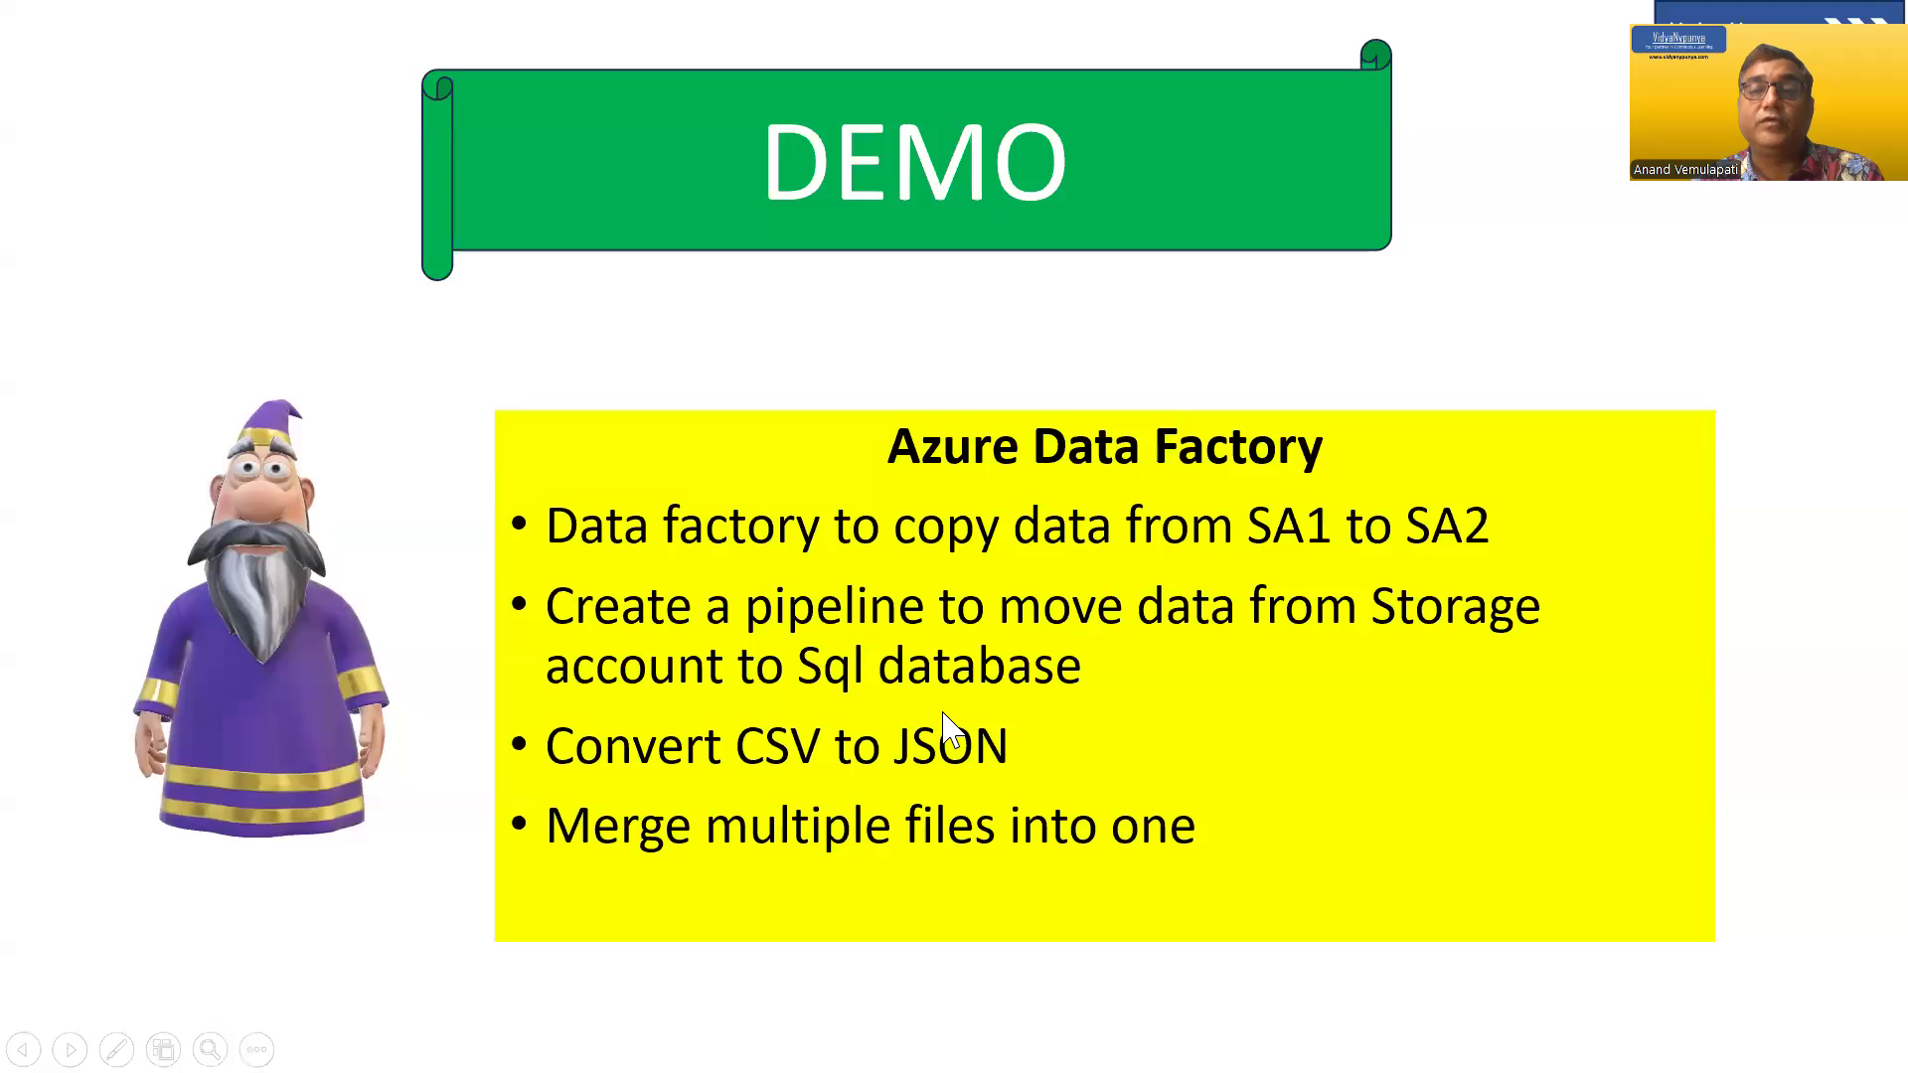
key(alt+Tab)
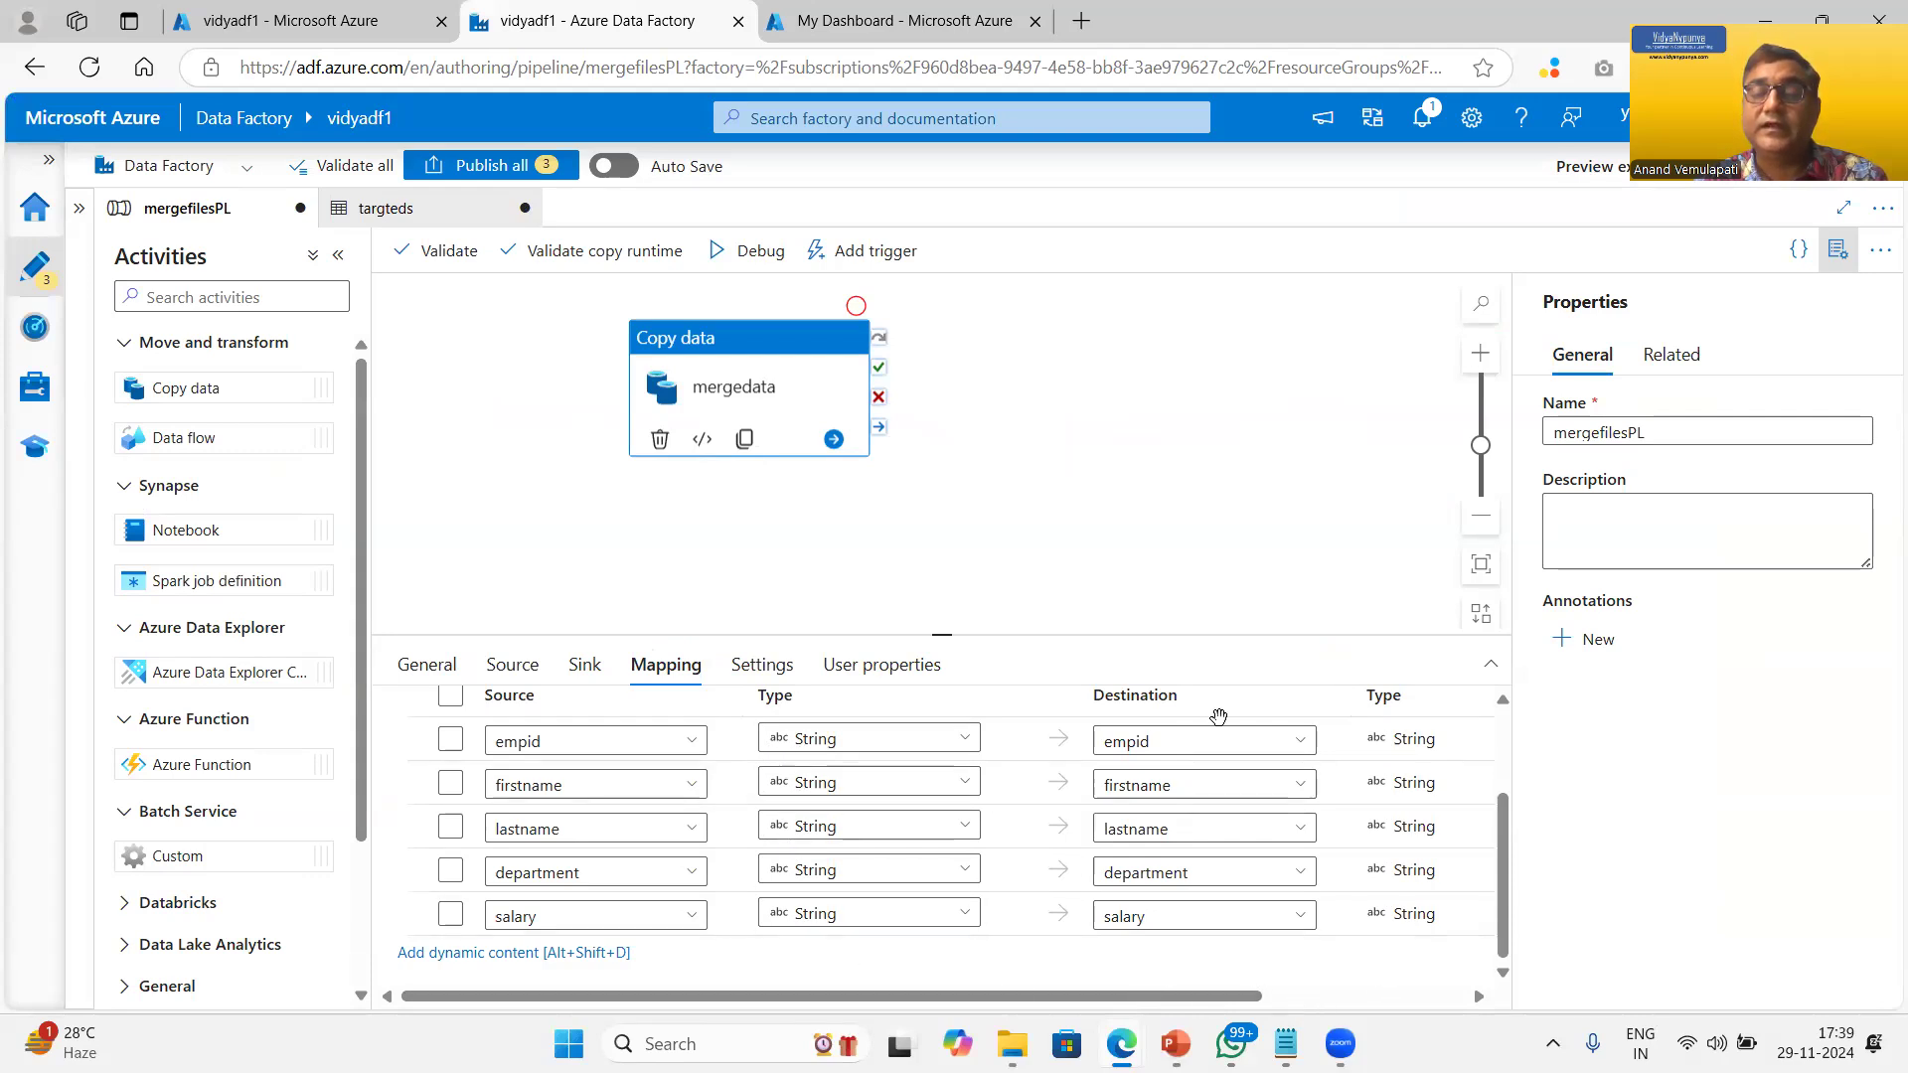
Step: Review the mergedata activity's imported column mapping along with its copy settings and general properties
scroll(1242, 907, up, 3)
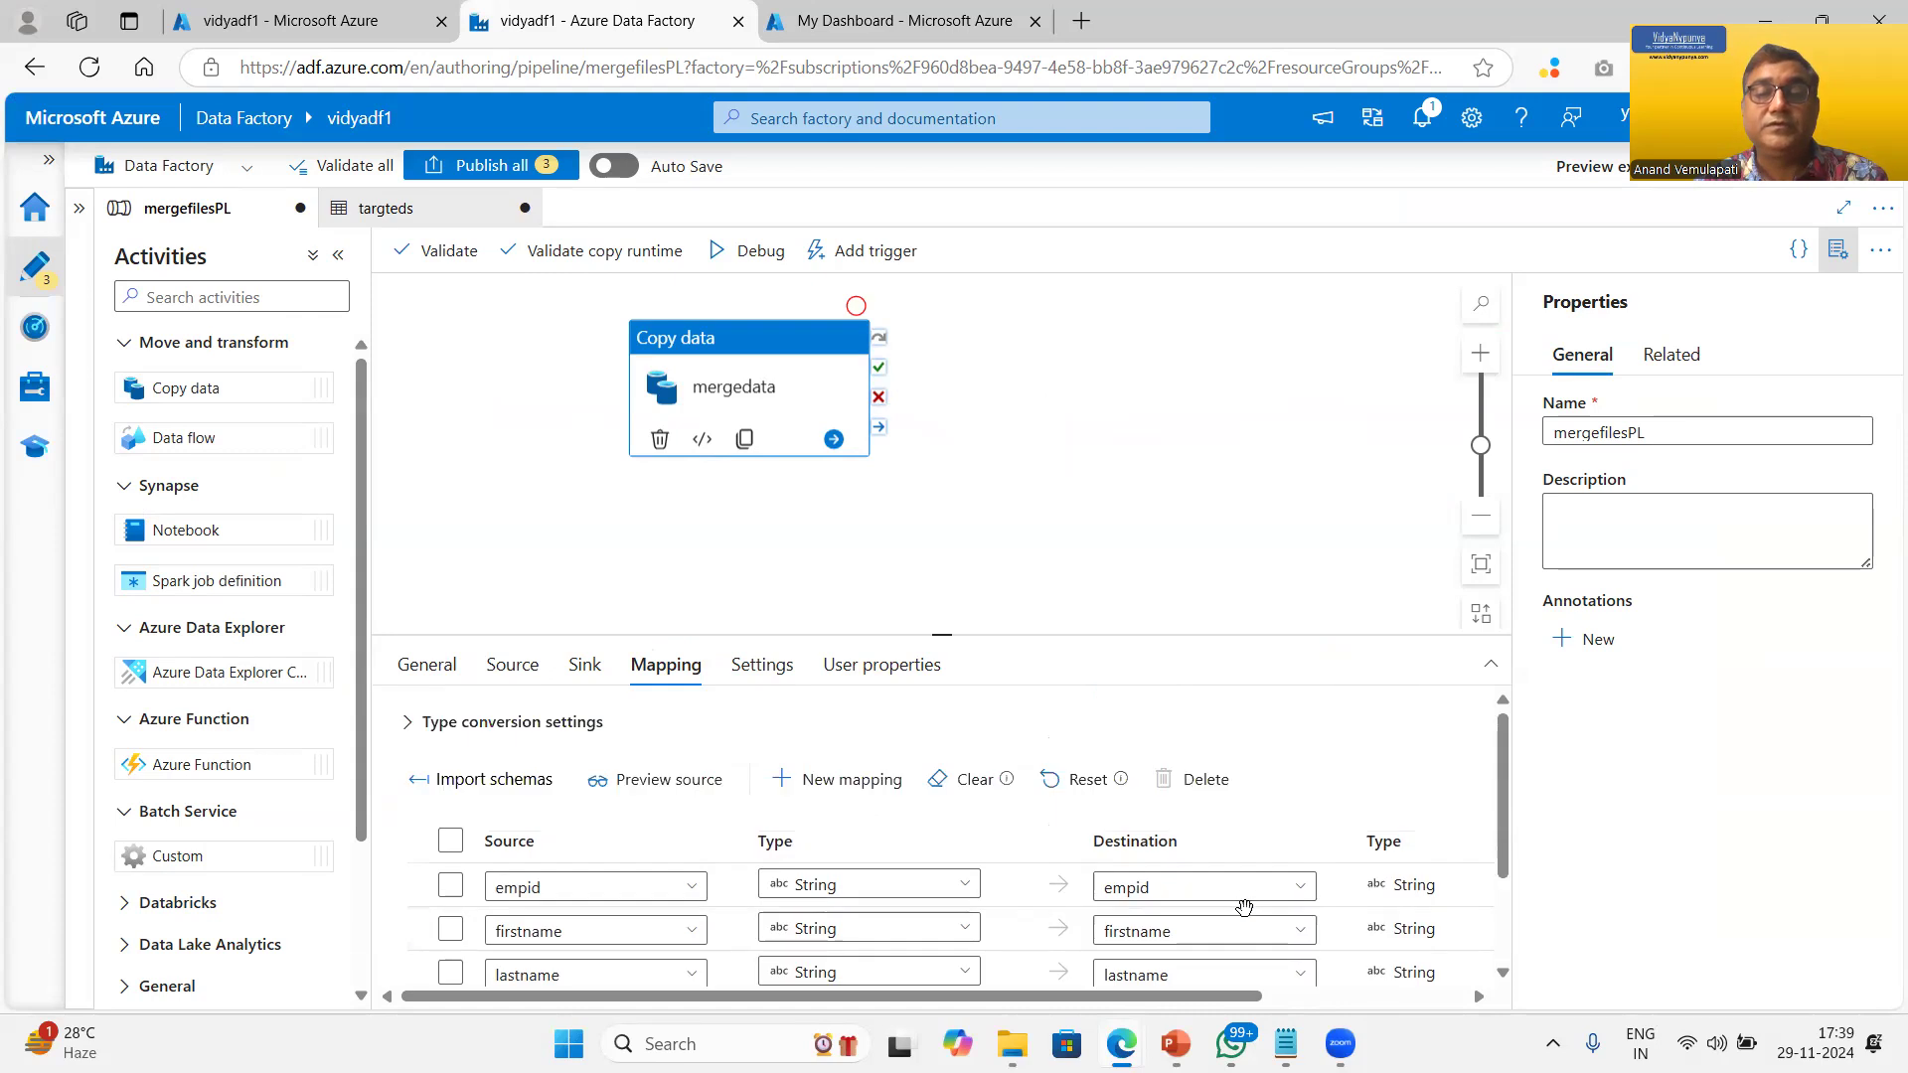
scroll(1237, 906, down, 1)
scroll(1235, 907, down, 2)
scroll(1238, 907, up, 3)
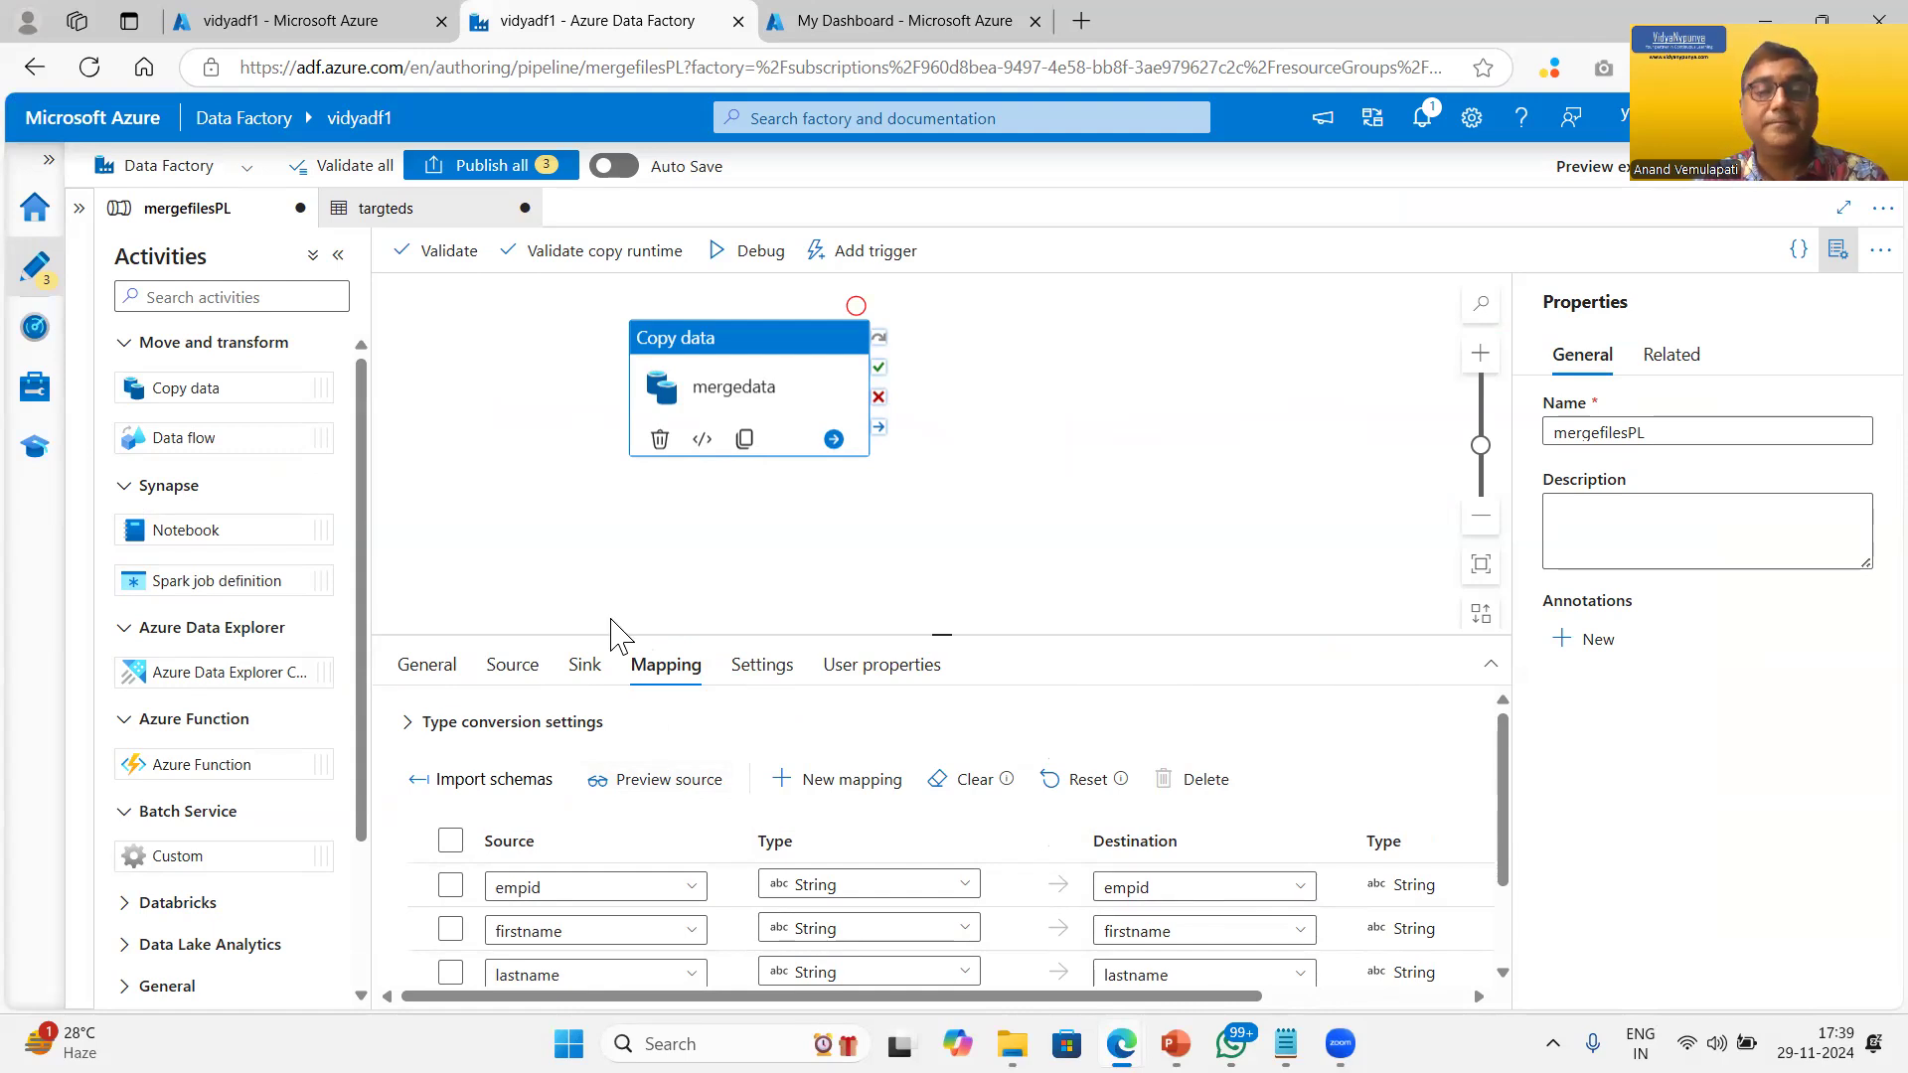
click(775, 680)
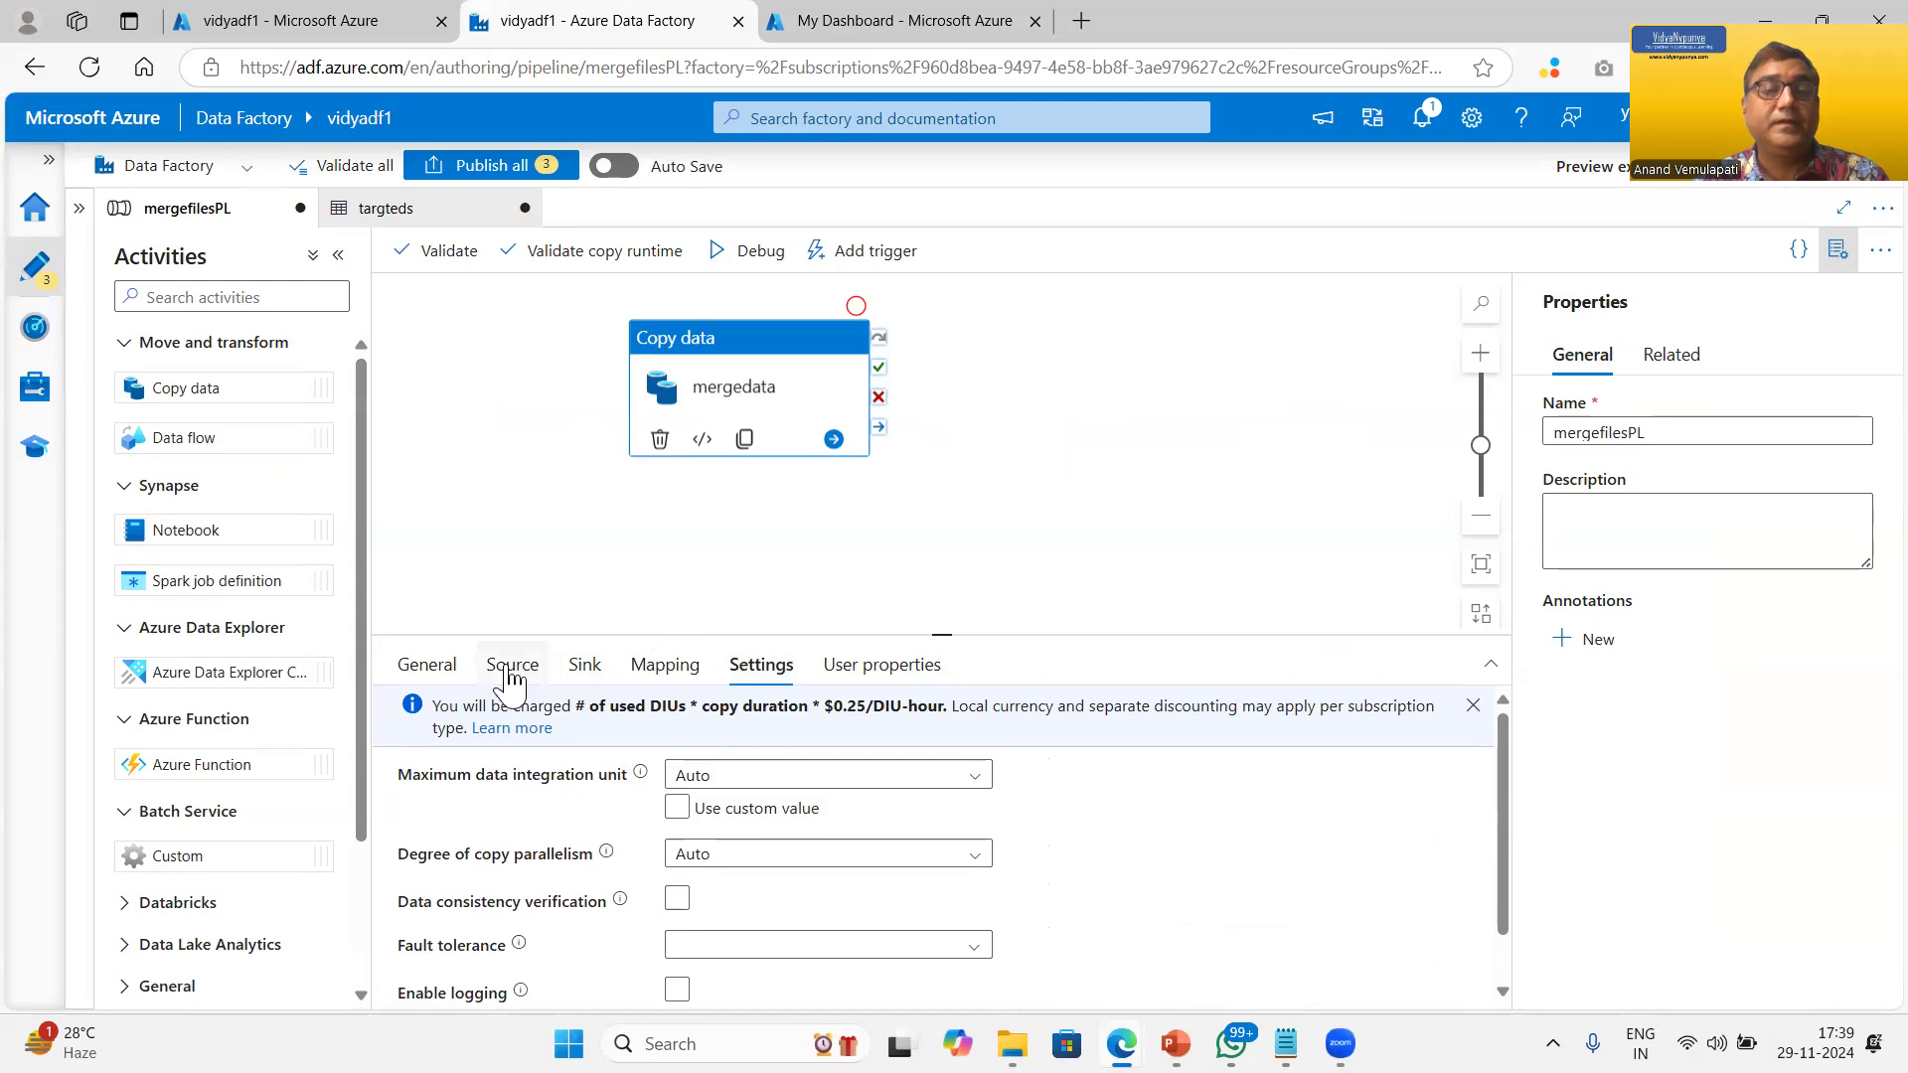
click(427, 666)
scroll(1247, 907, down, 2)
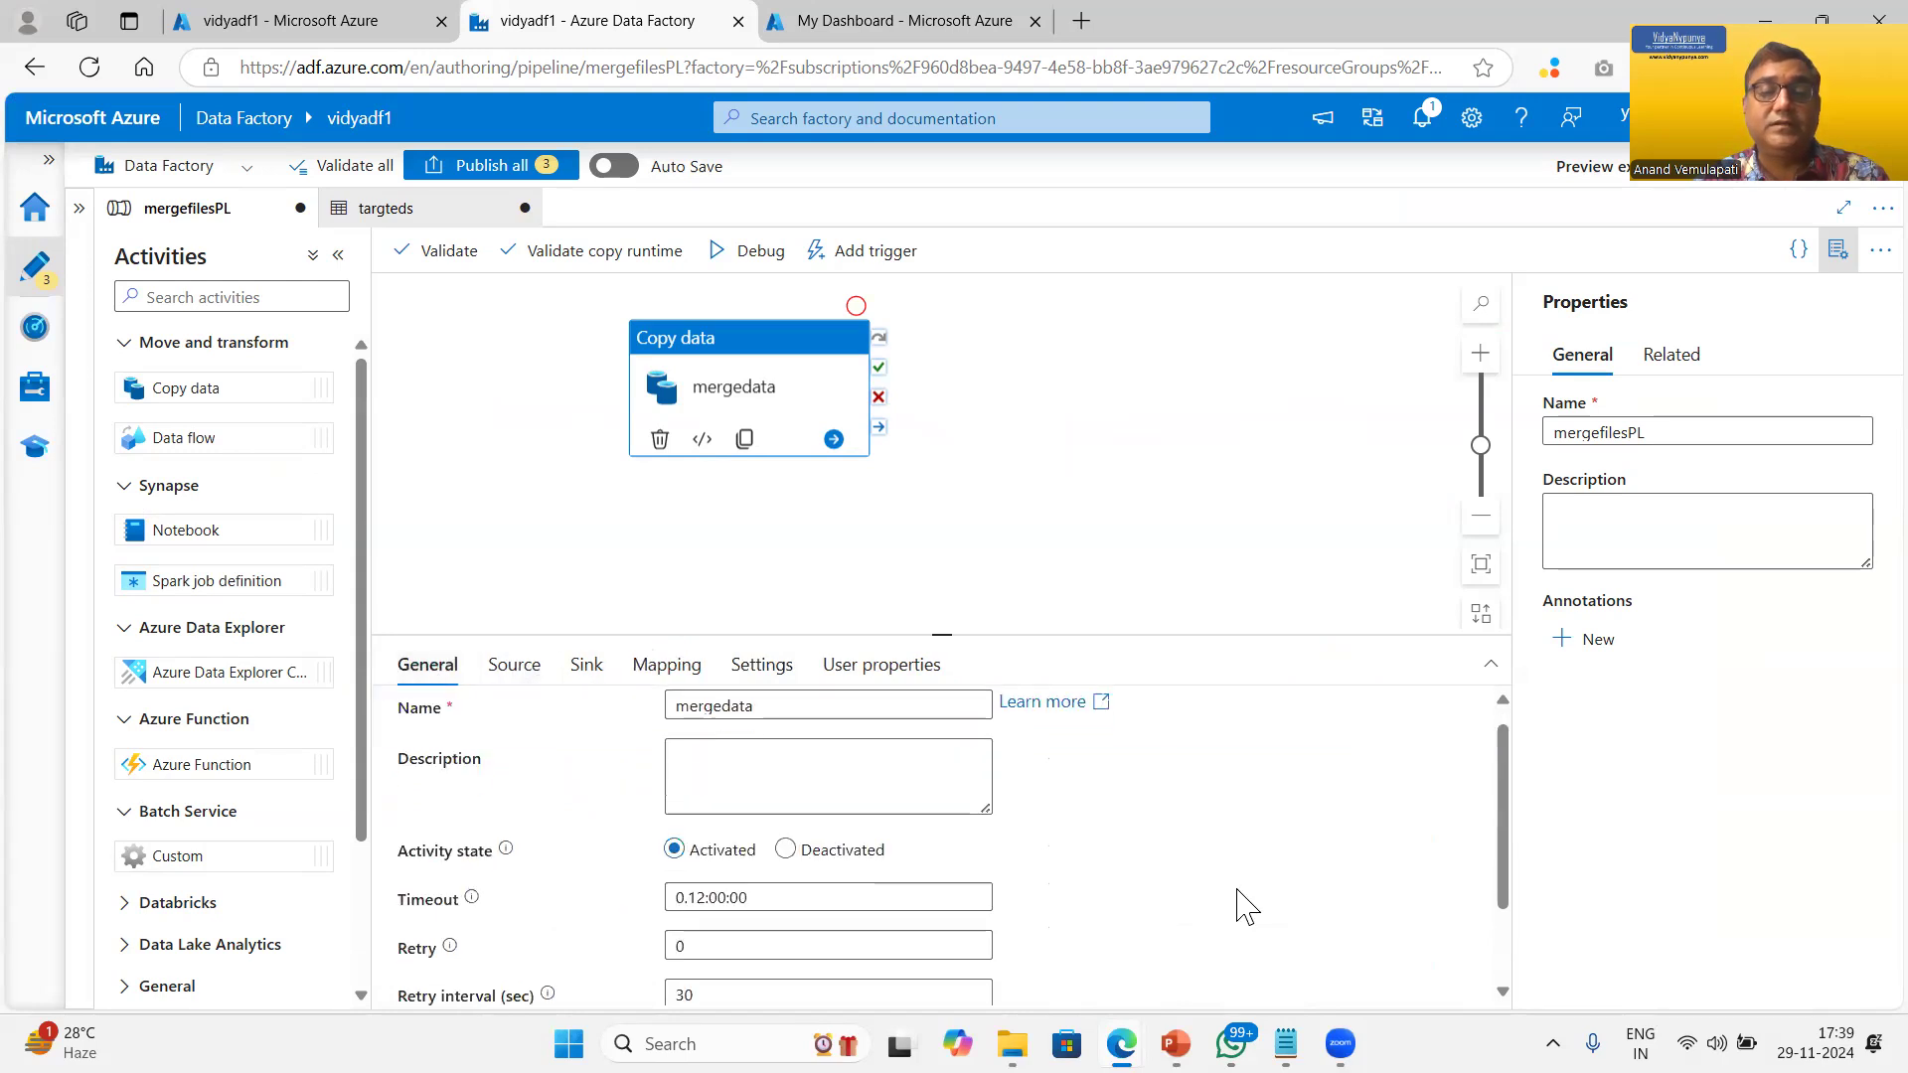
scroll(1248, 907, up, 2)
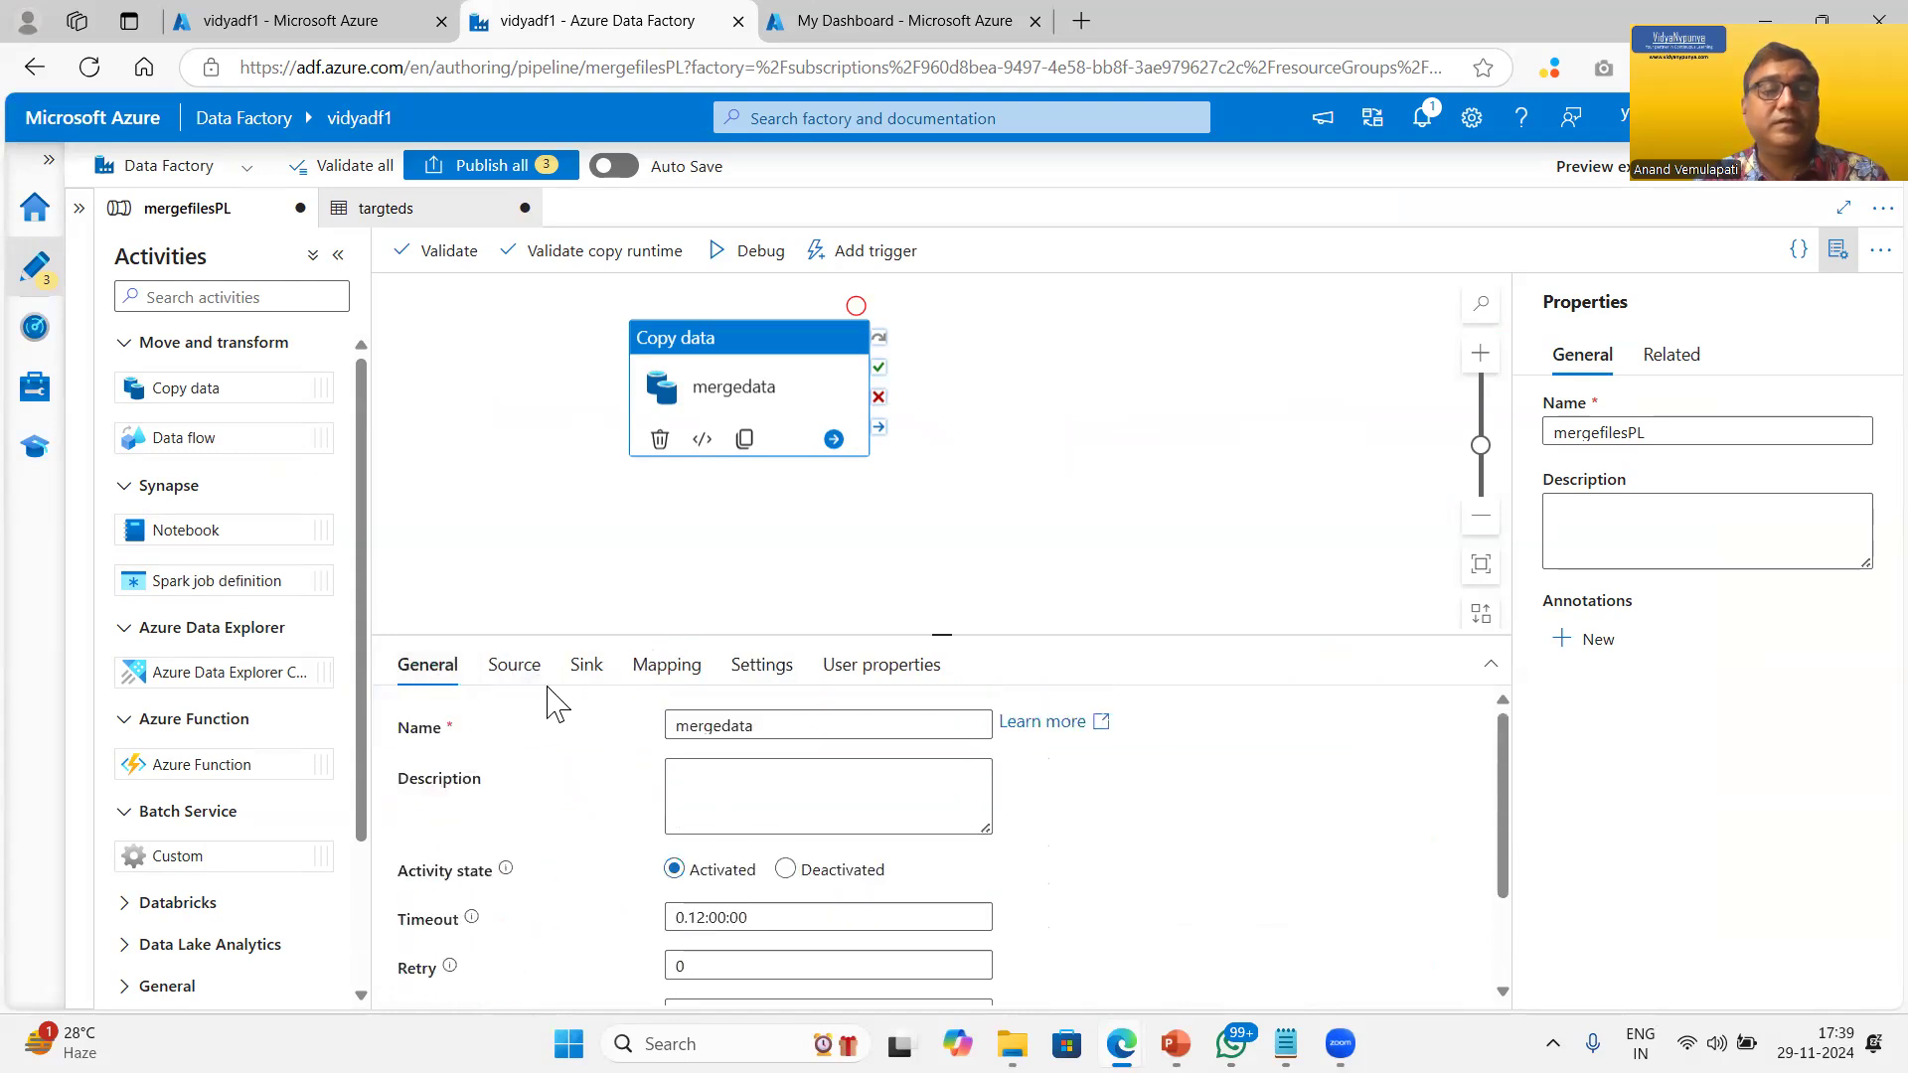
Step: Recheck the mergedata activity's source and sink options, and validate the mergefilesPL pipeline
click(509, 669)
scroll(1047, 913, down, 3)
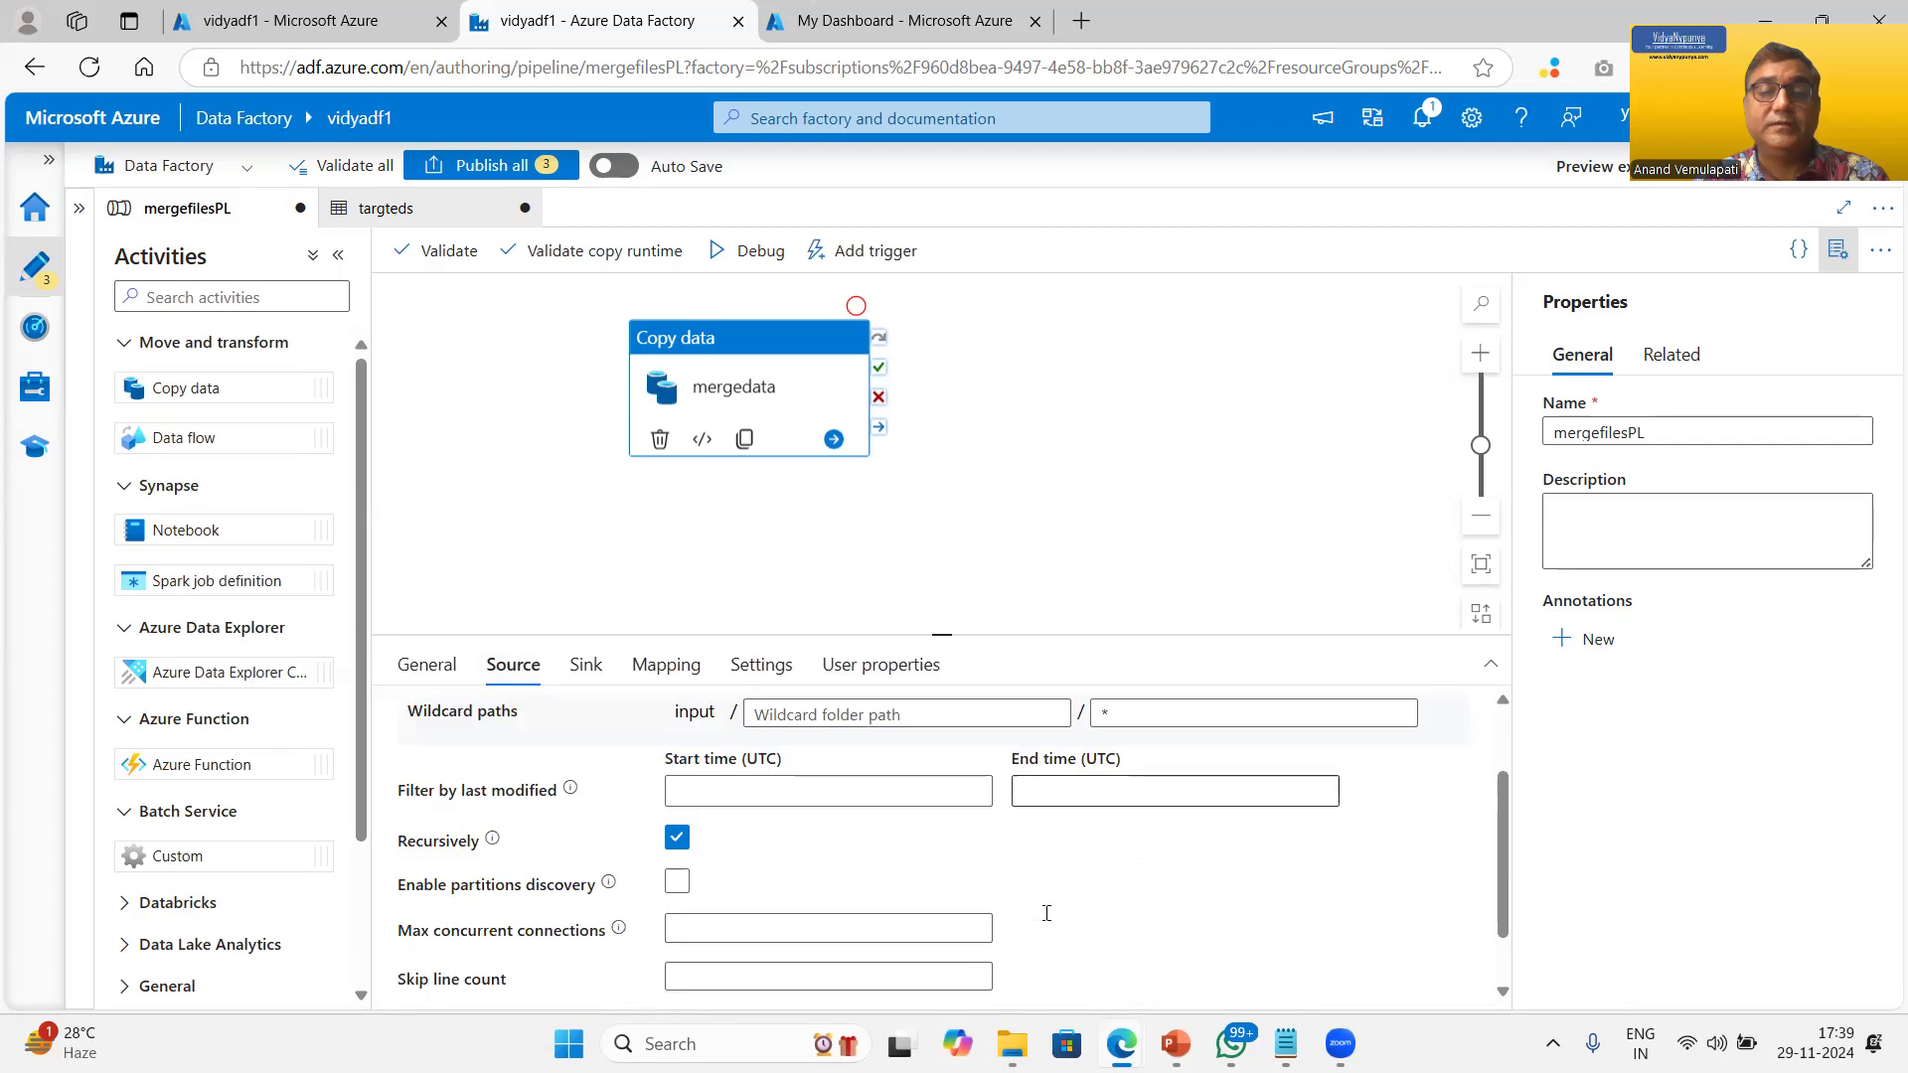
scroll(1048, 928, up, 3)
click(600, 674)
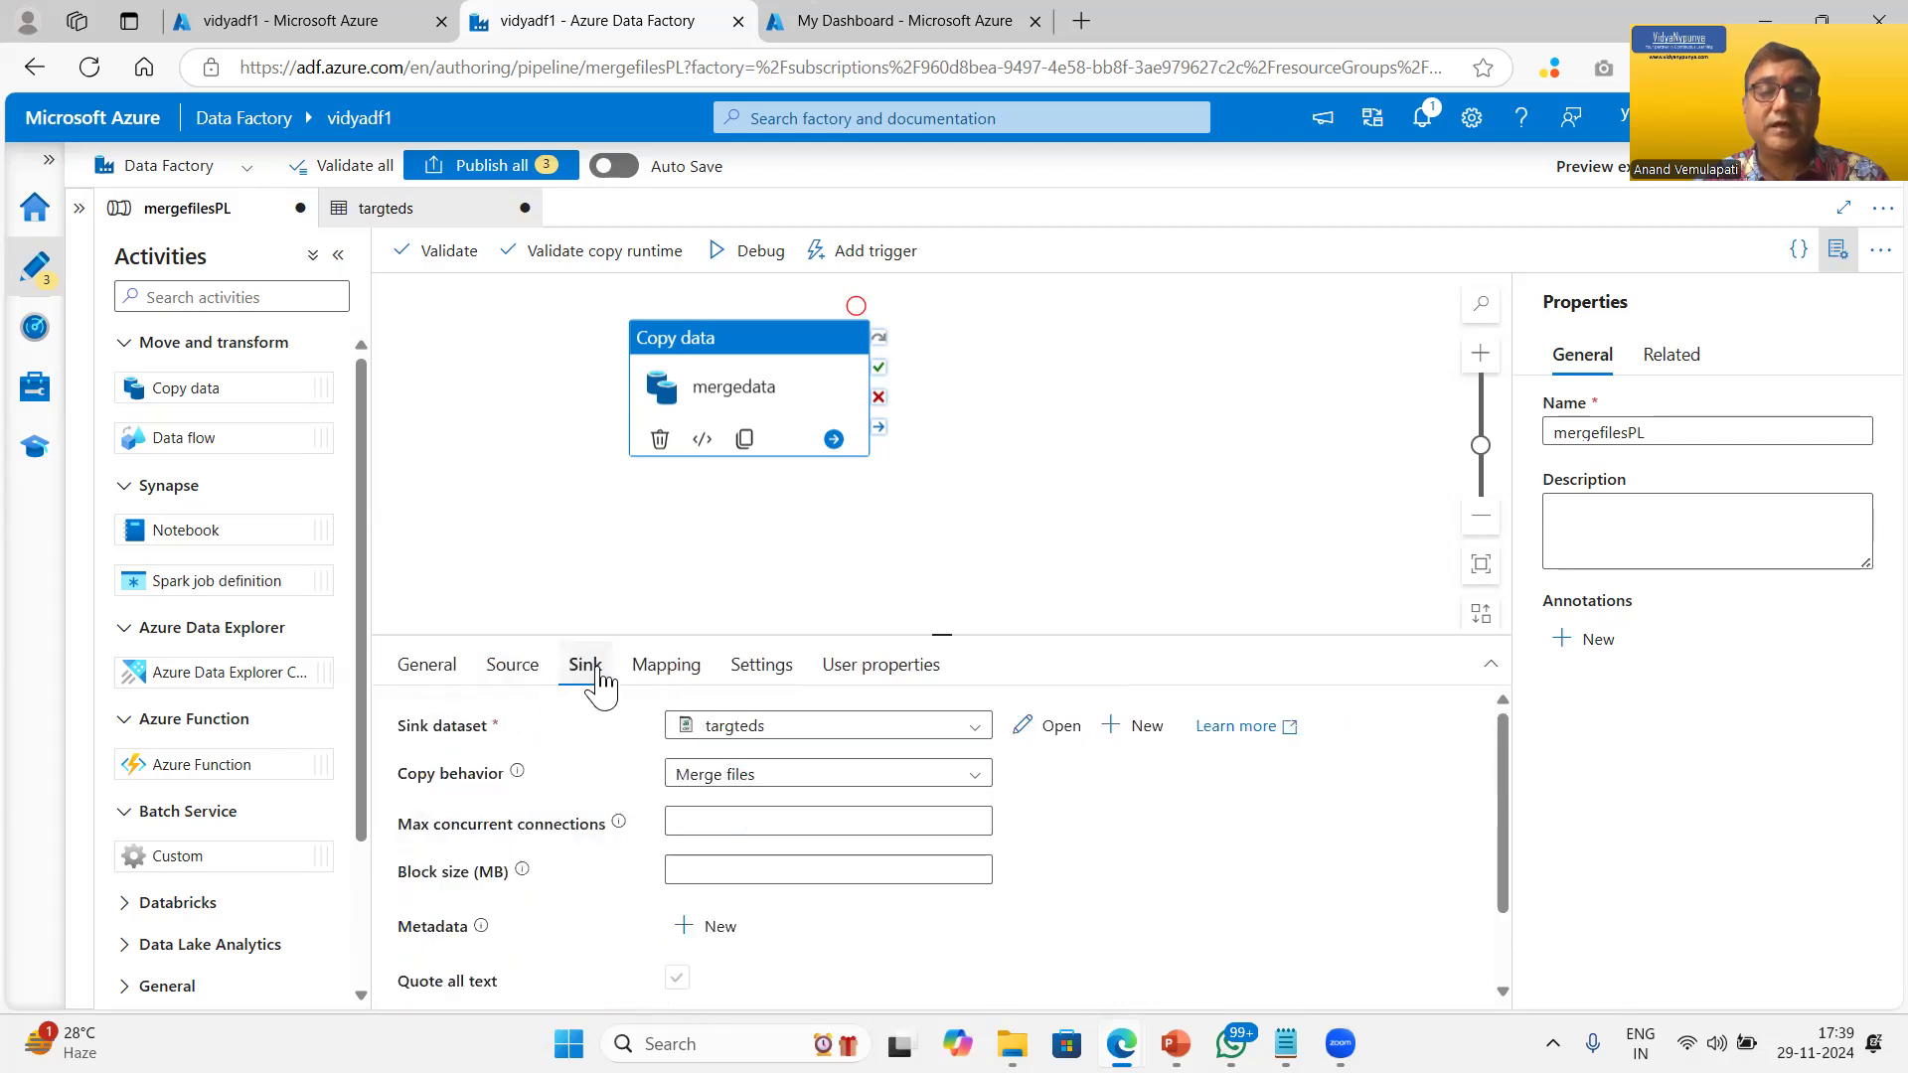
scroll(1237, 931, down, 1)
scroll(1238, 932, down, 1)
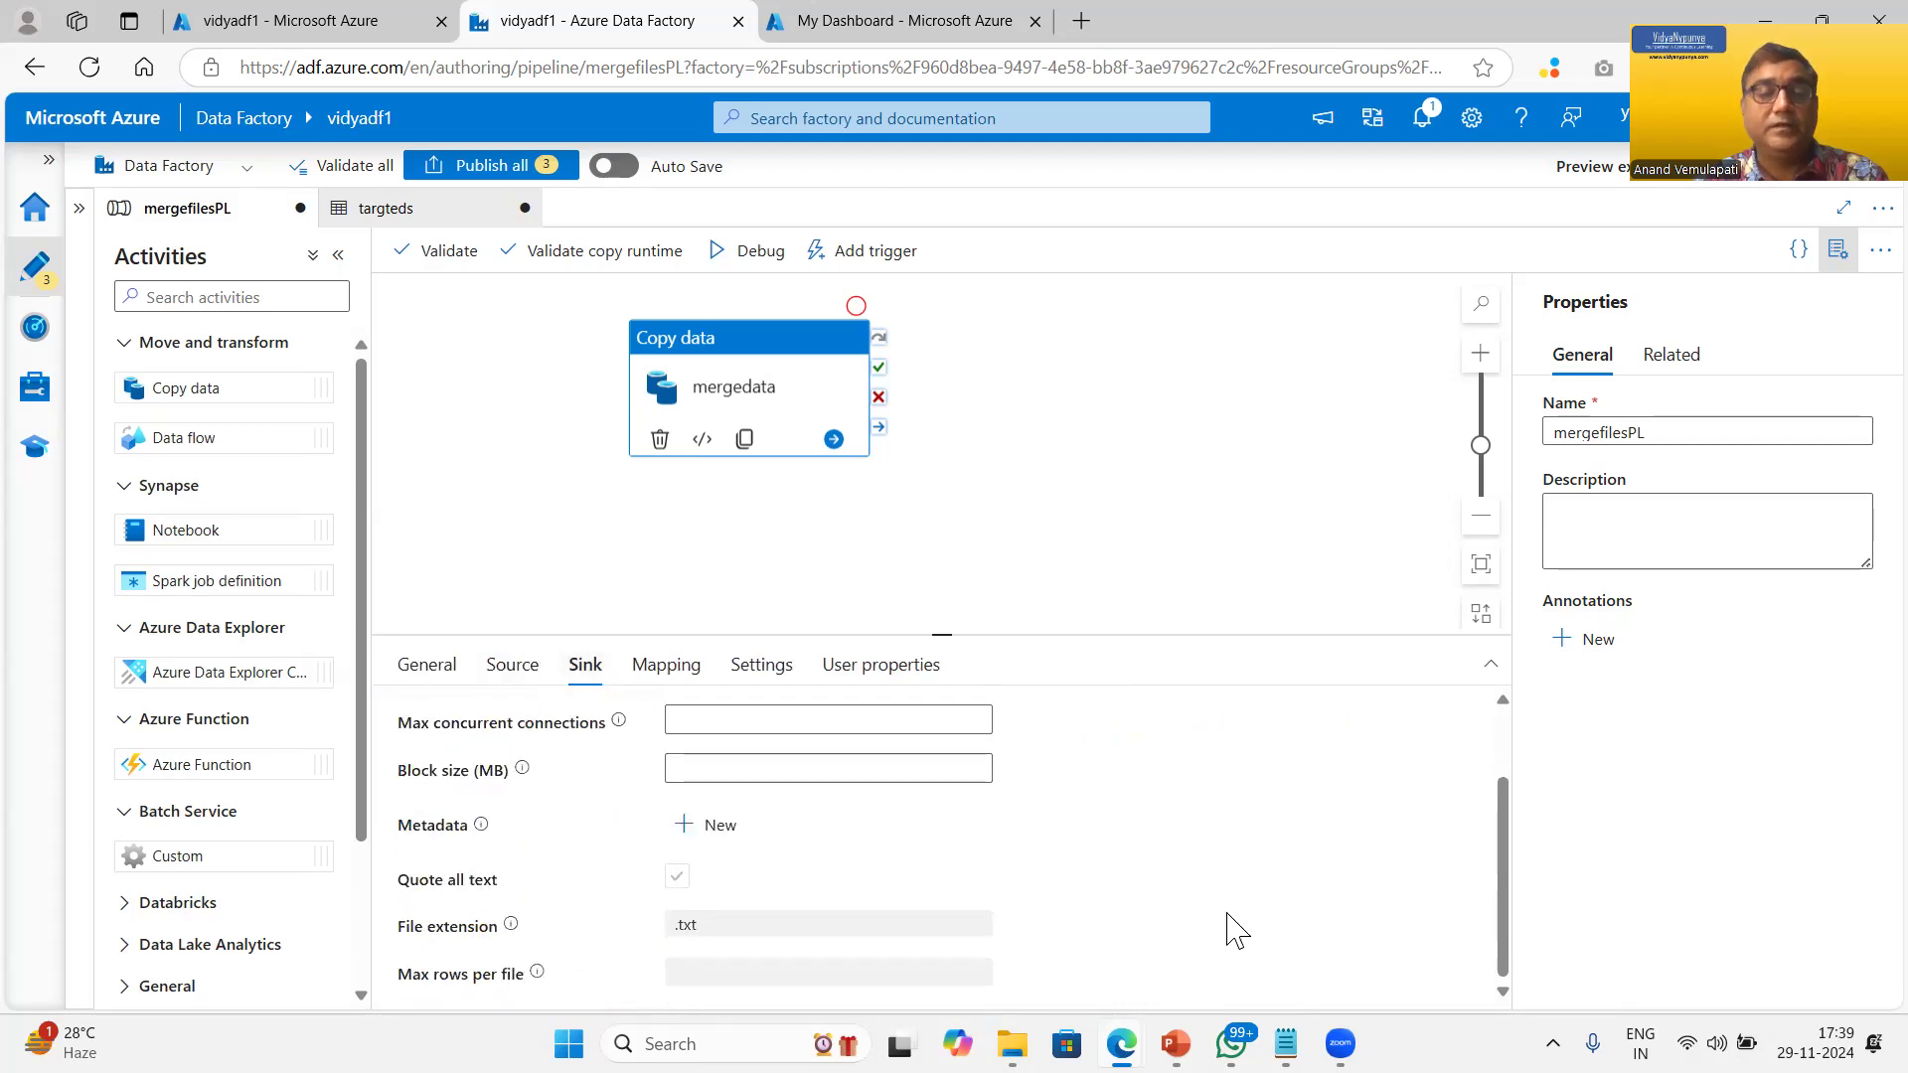
scroll(1237, 931, up, 2)
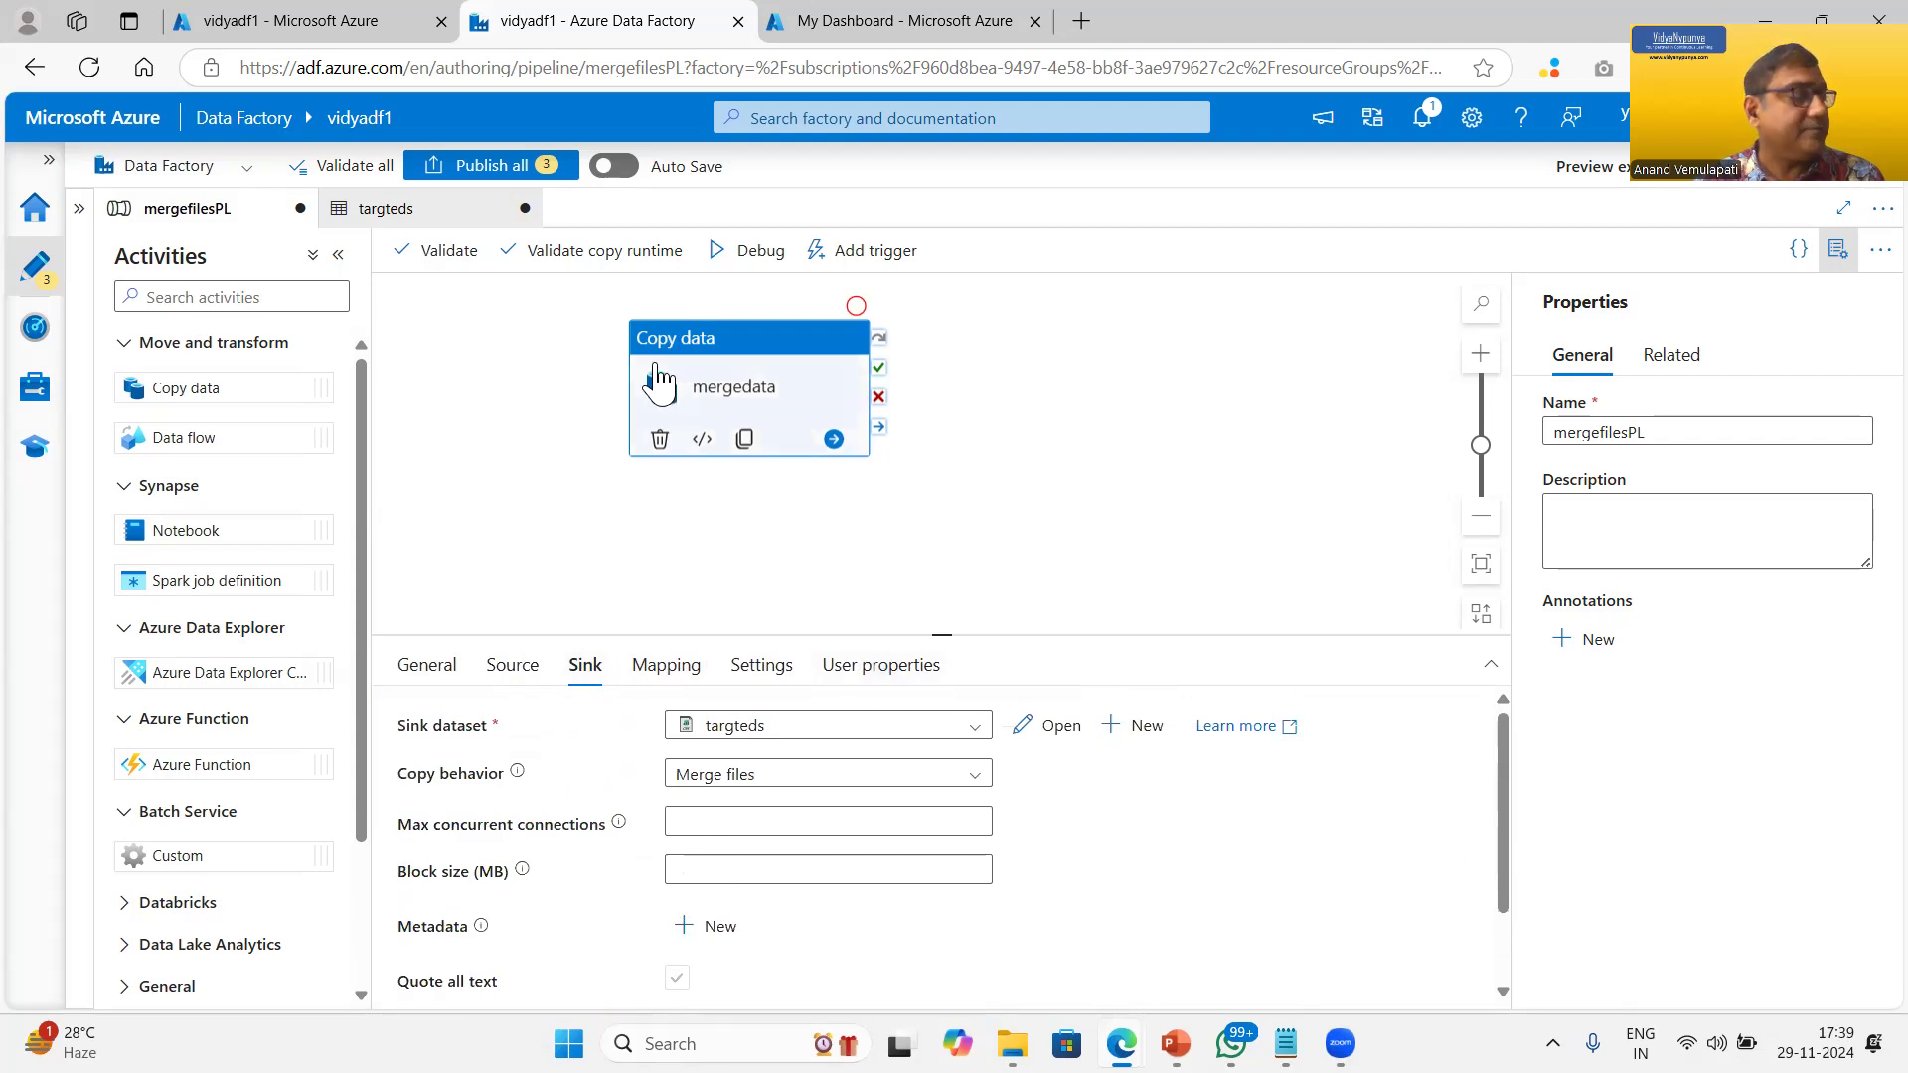
click(443, 258)
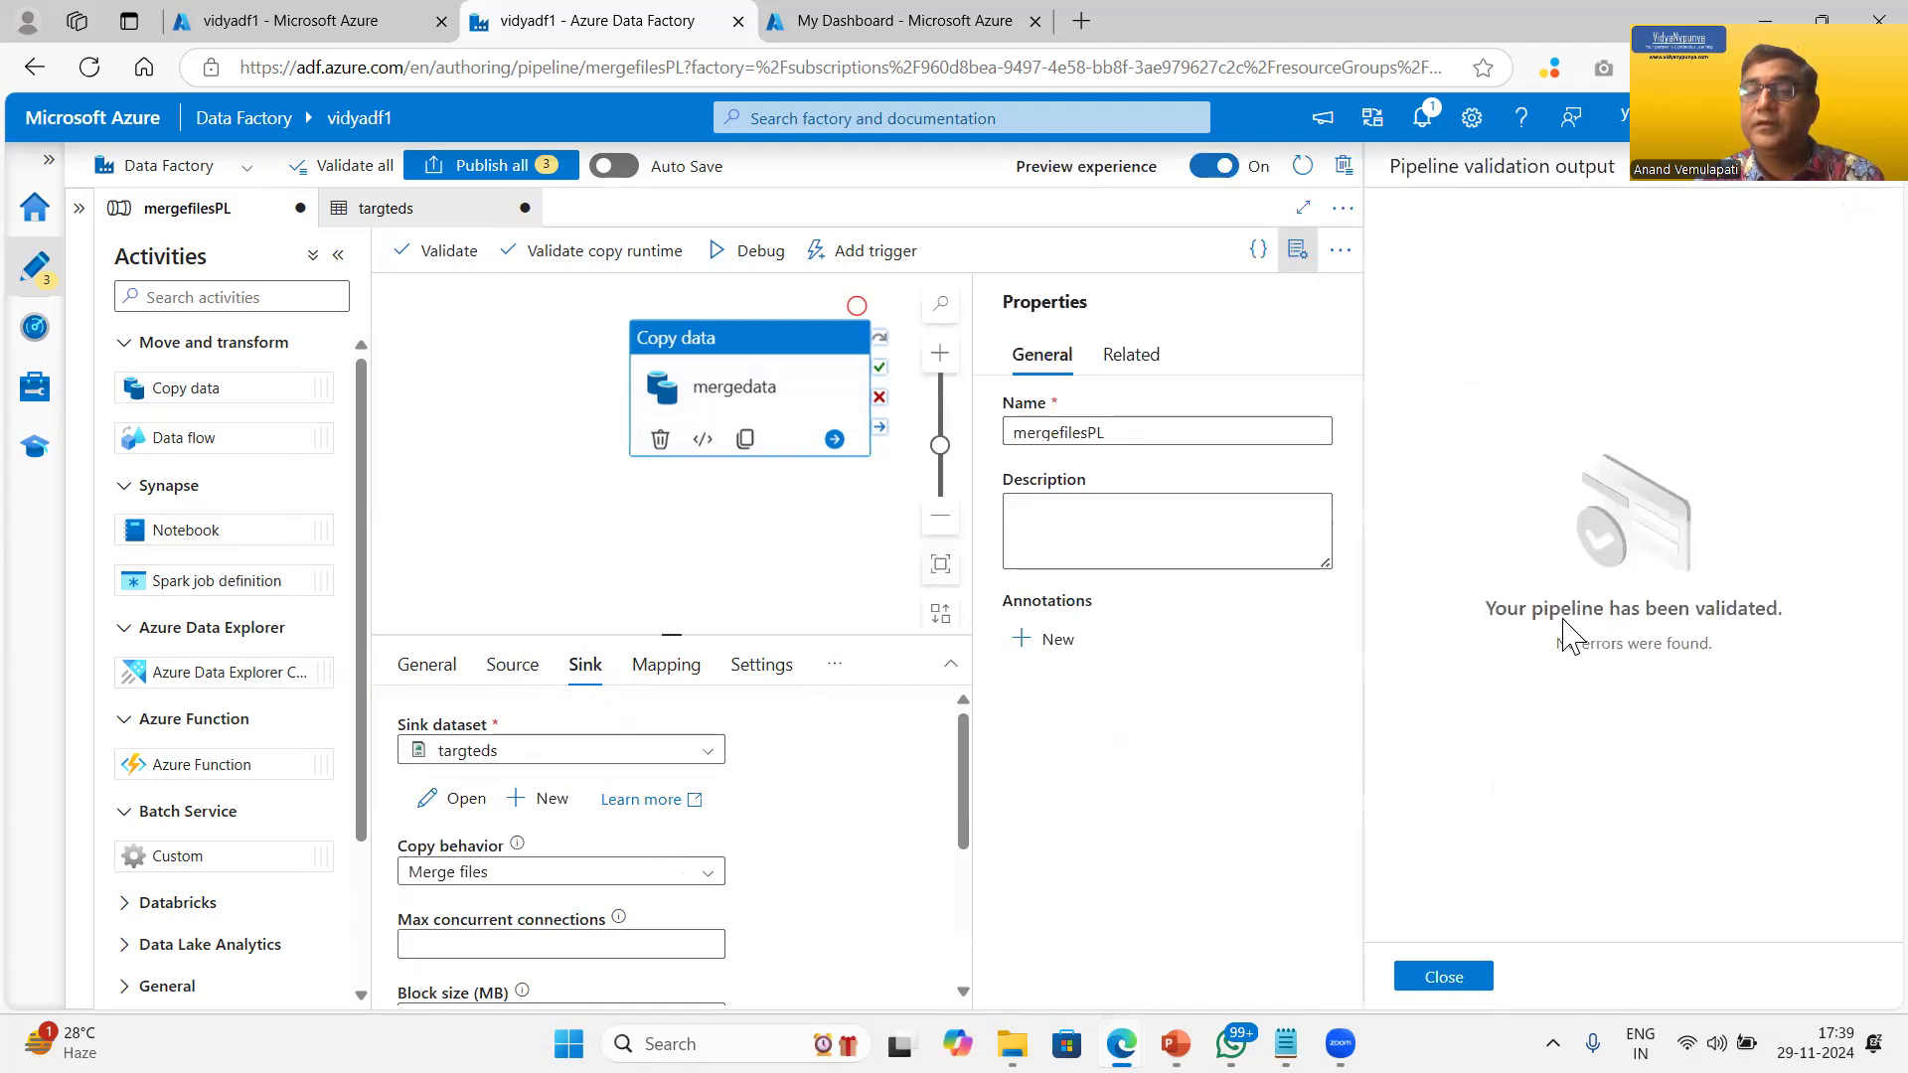
Step: Read and close the pipeline validation output, and start a debug run of the mergefilesPL pipeline
drag(1539, 611, 1832, 626)
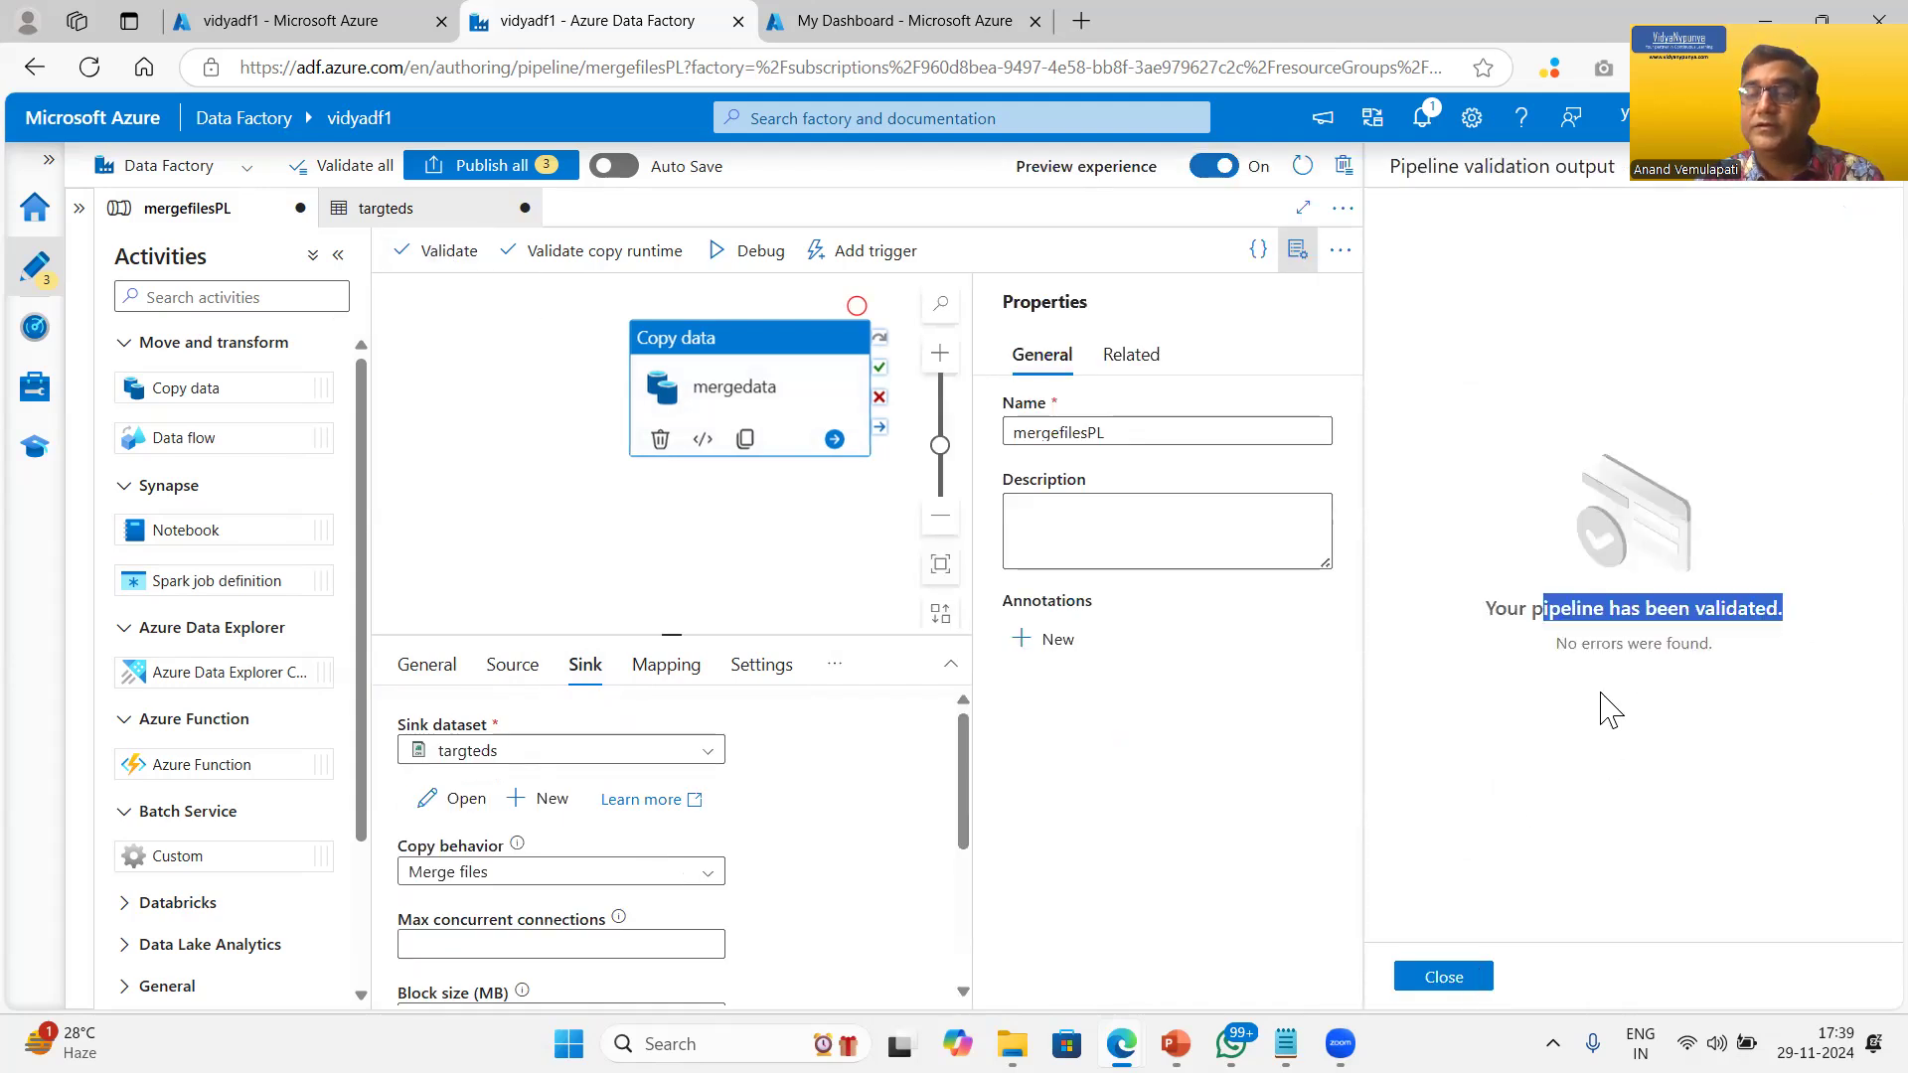
drag(1554, 641, 1729, 646)
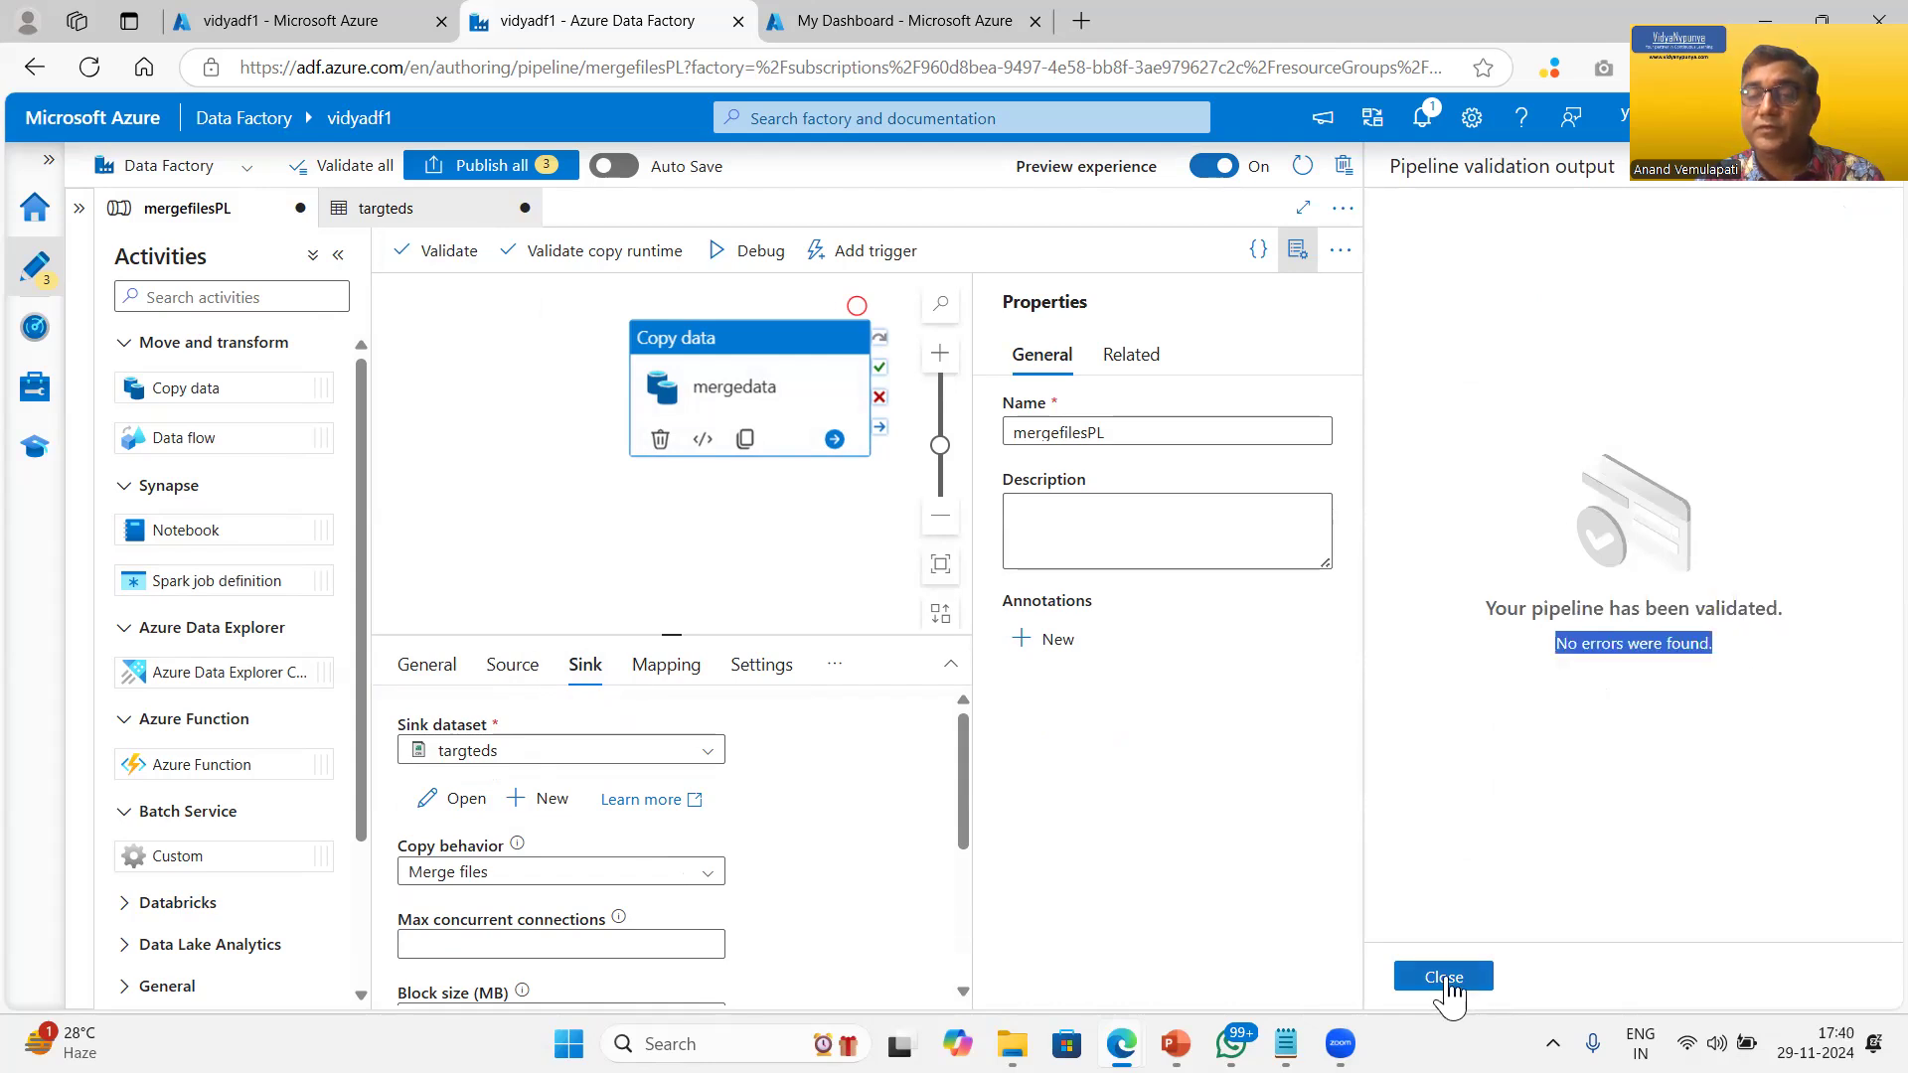
click(1443, 977)
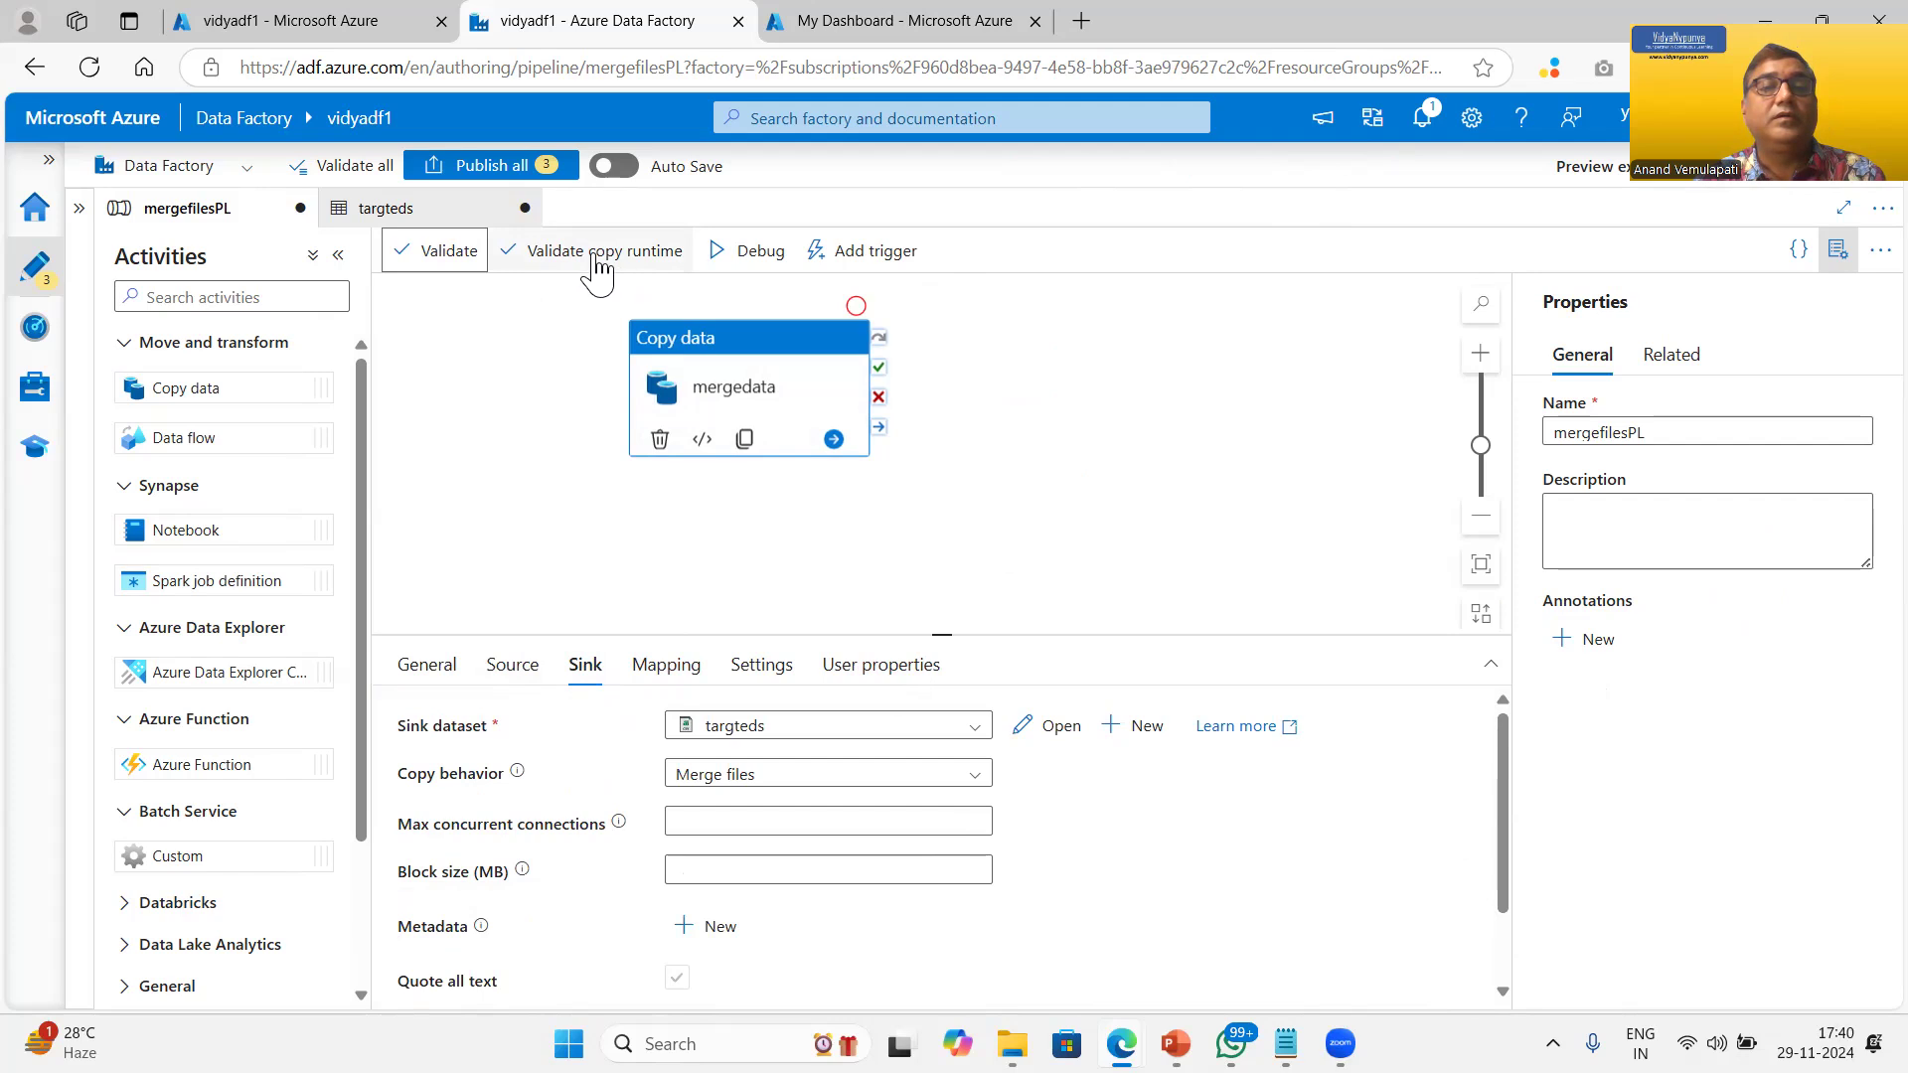
click(719, 260)
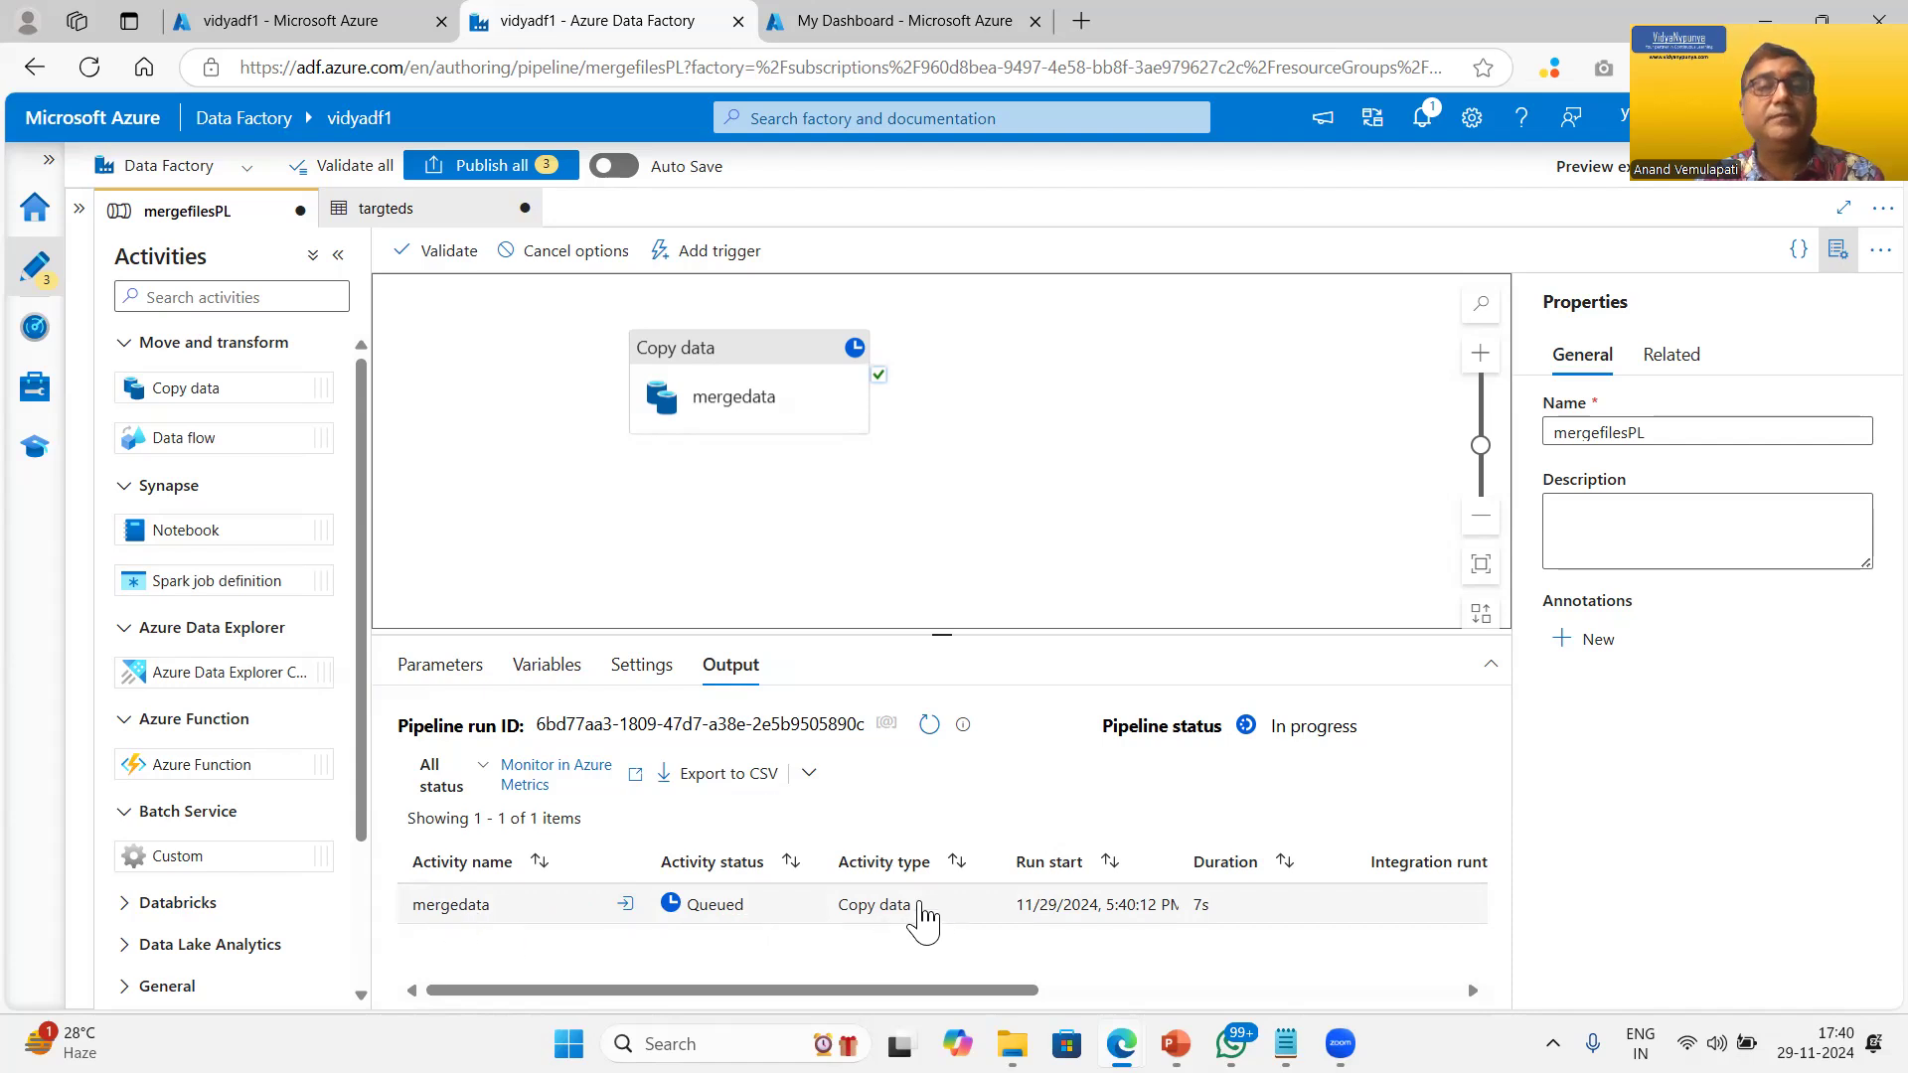
Step: Switch to the Azure portal, find the resource groups service and open the WorkshopRGP resource group in full view
click(323, 21)
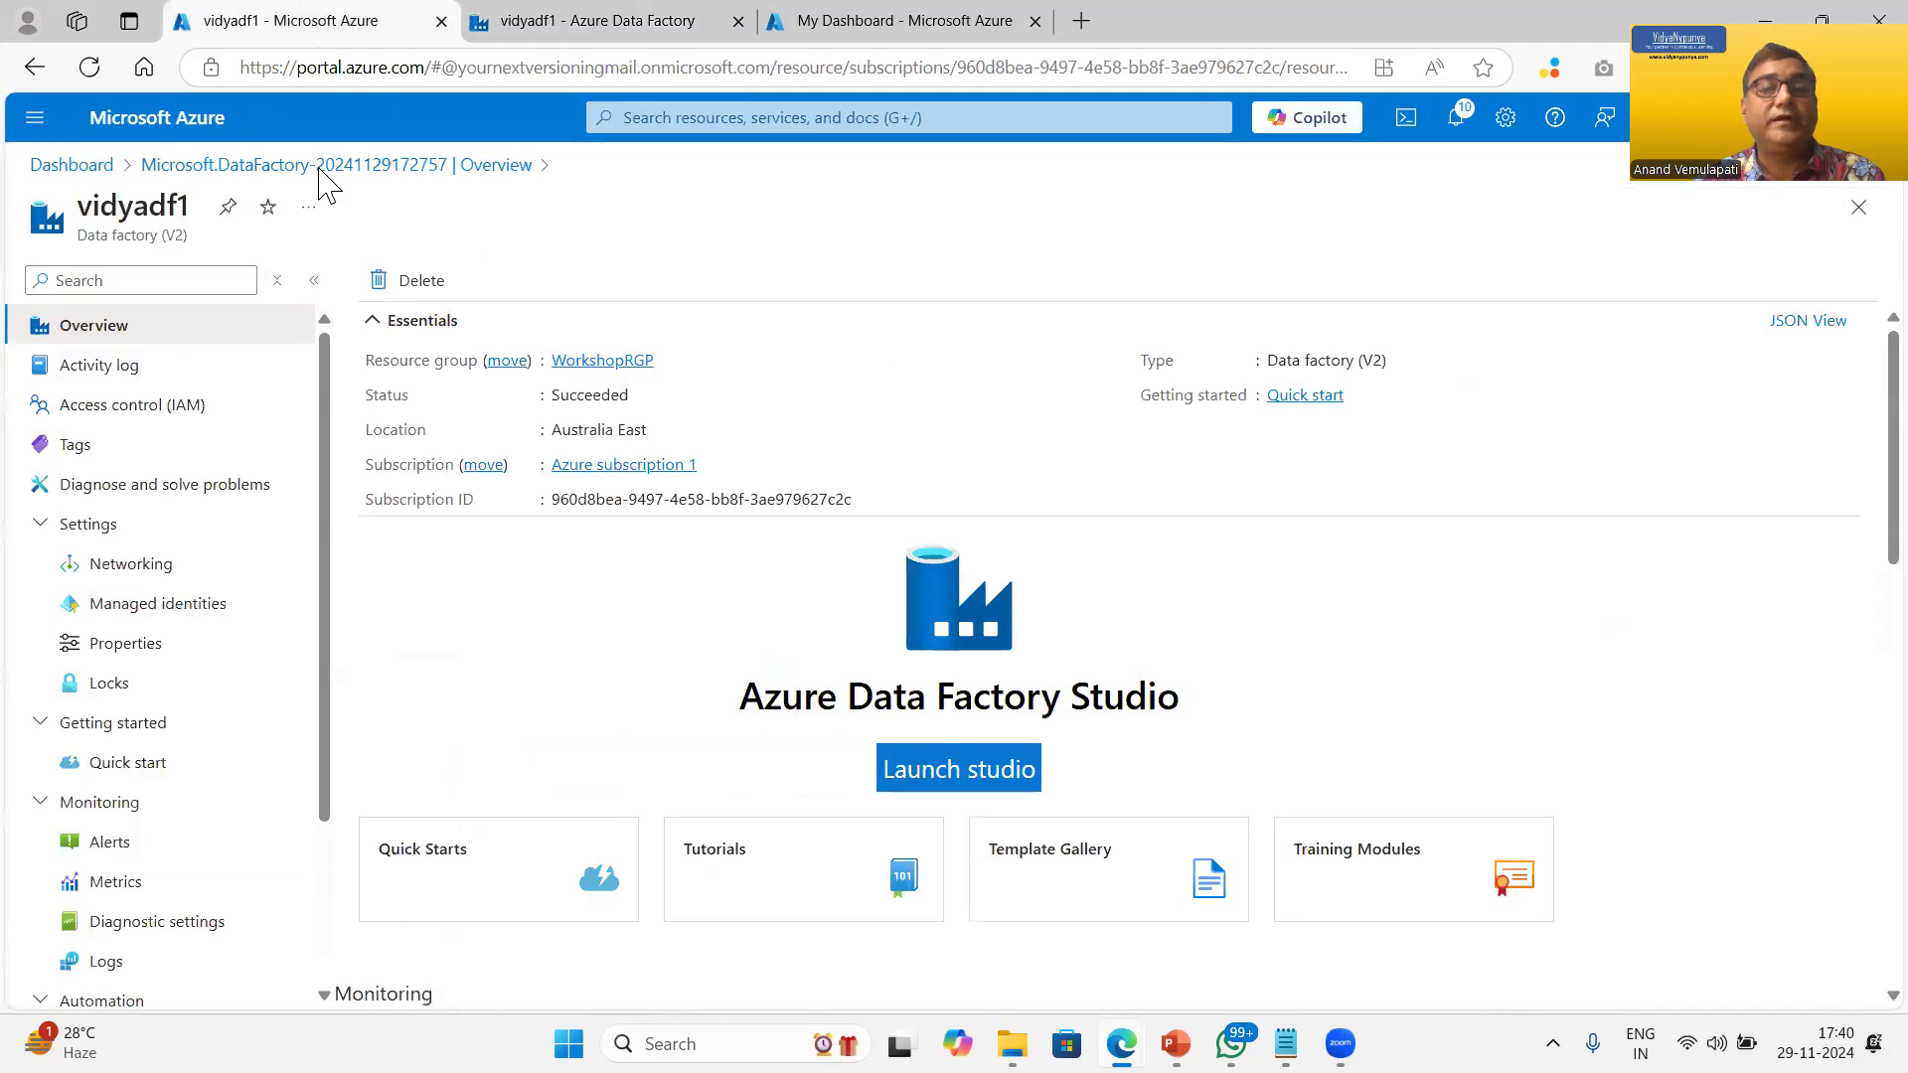
click(744, 116)
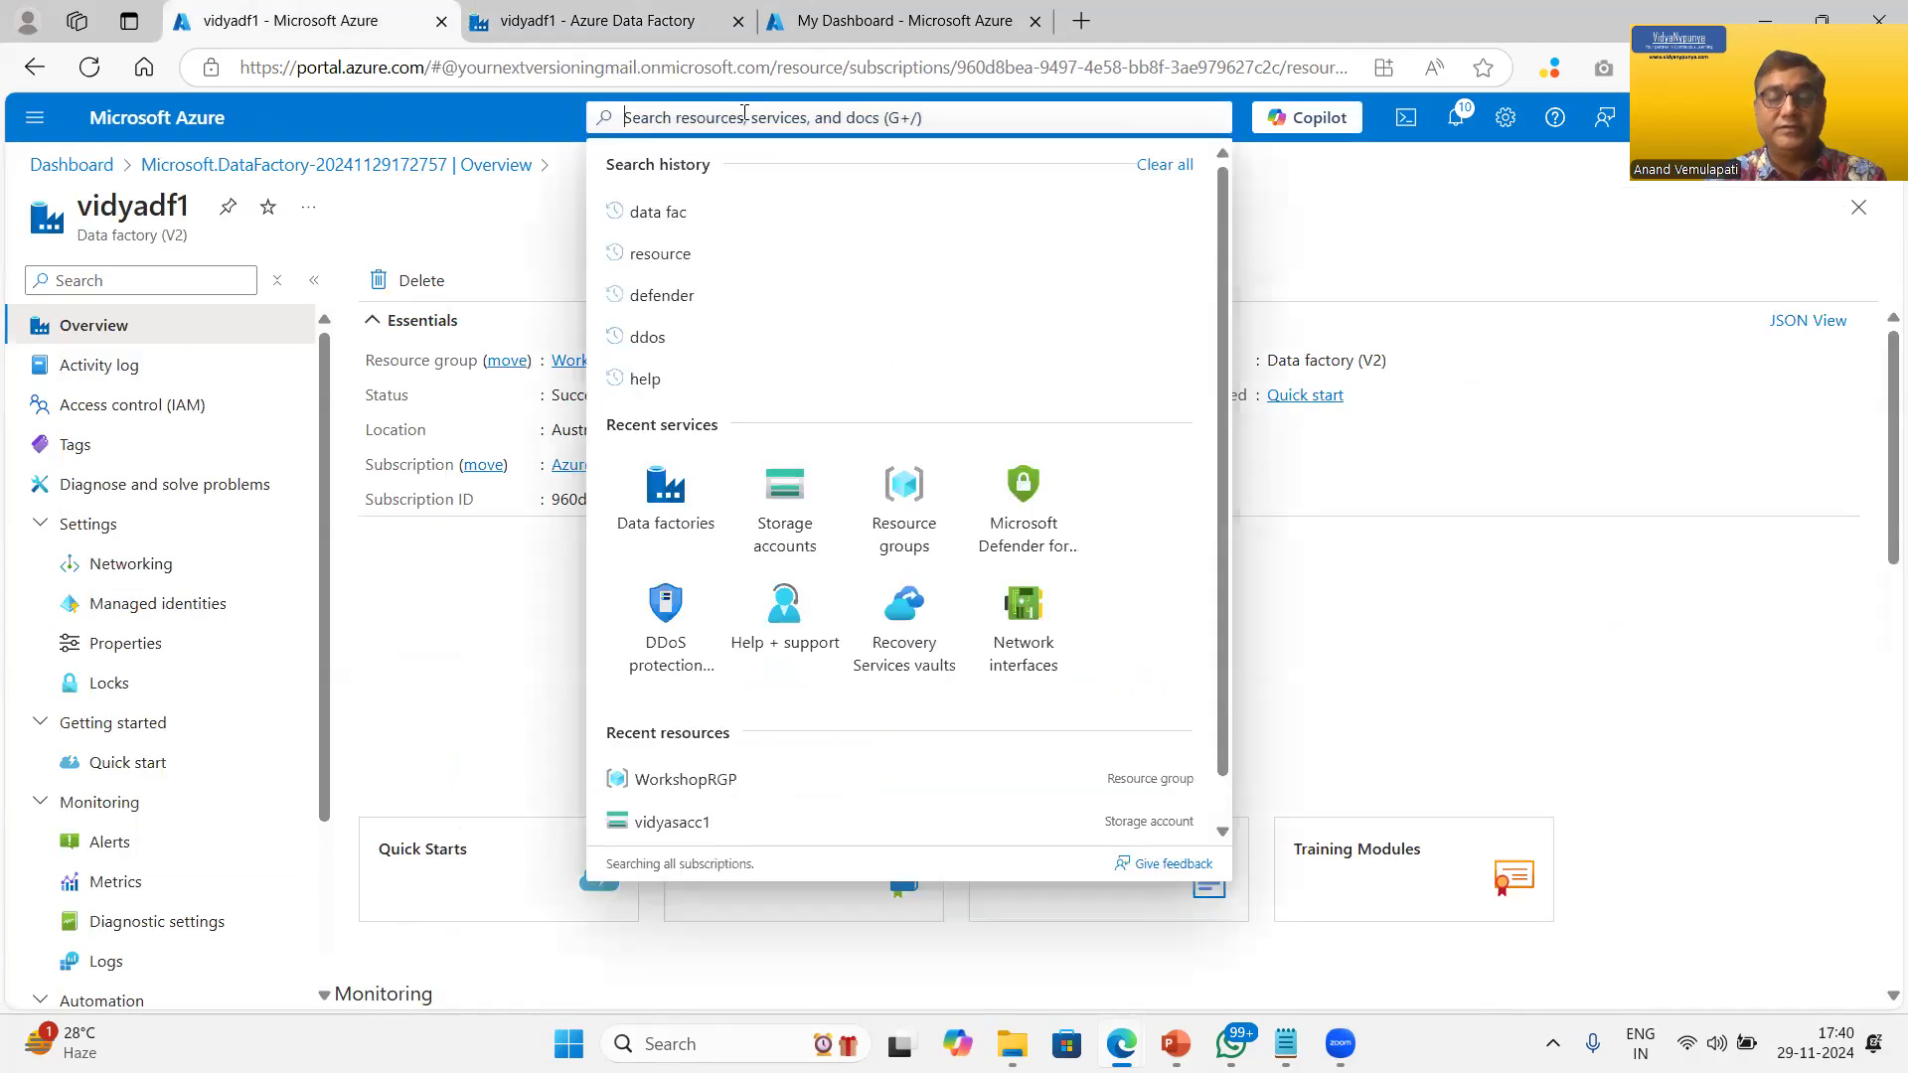
text(stor)
key(BackSpace)
key(BackSpace)
key(BackSpace)
key(BackSpace)
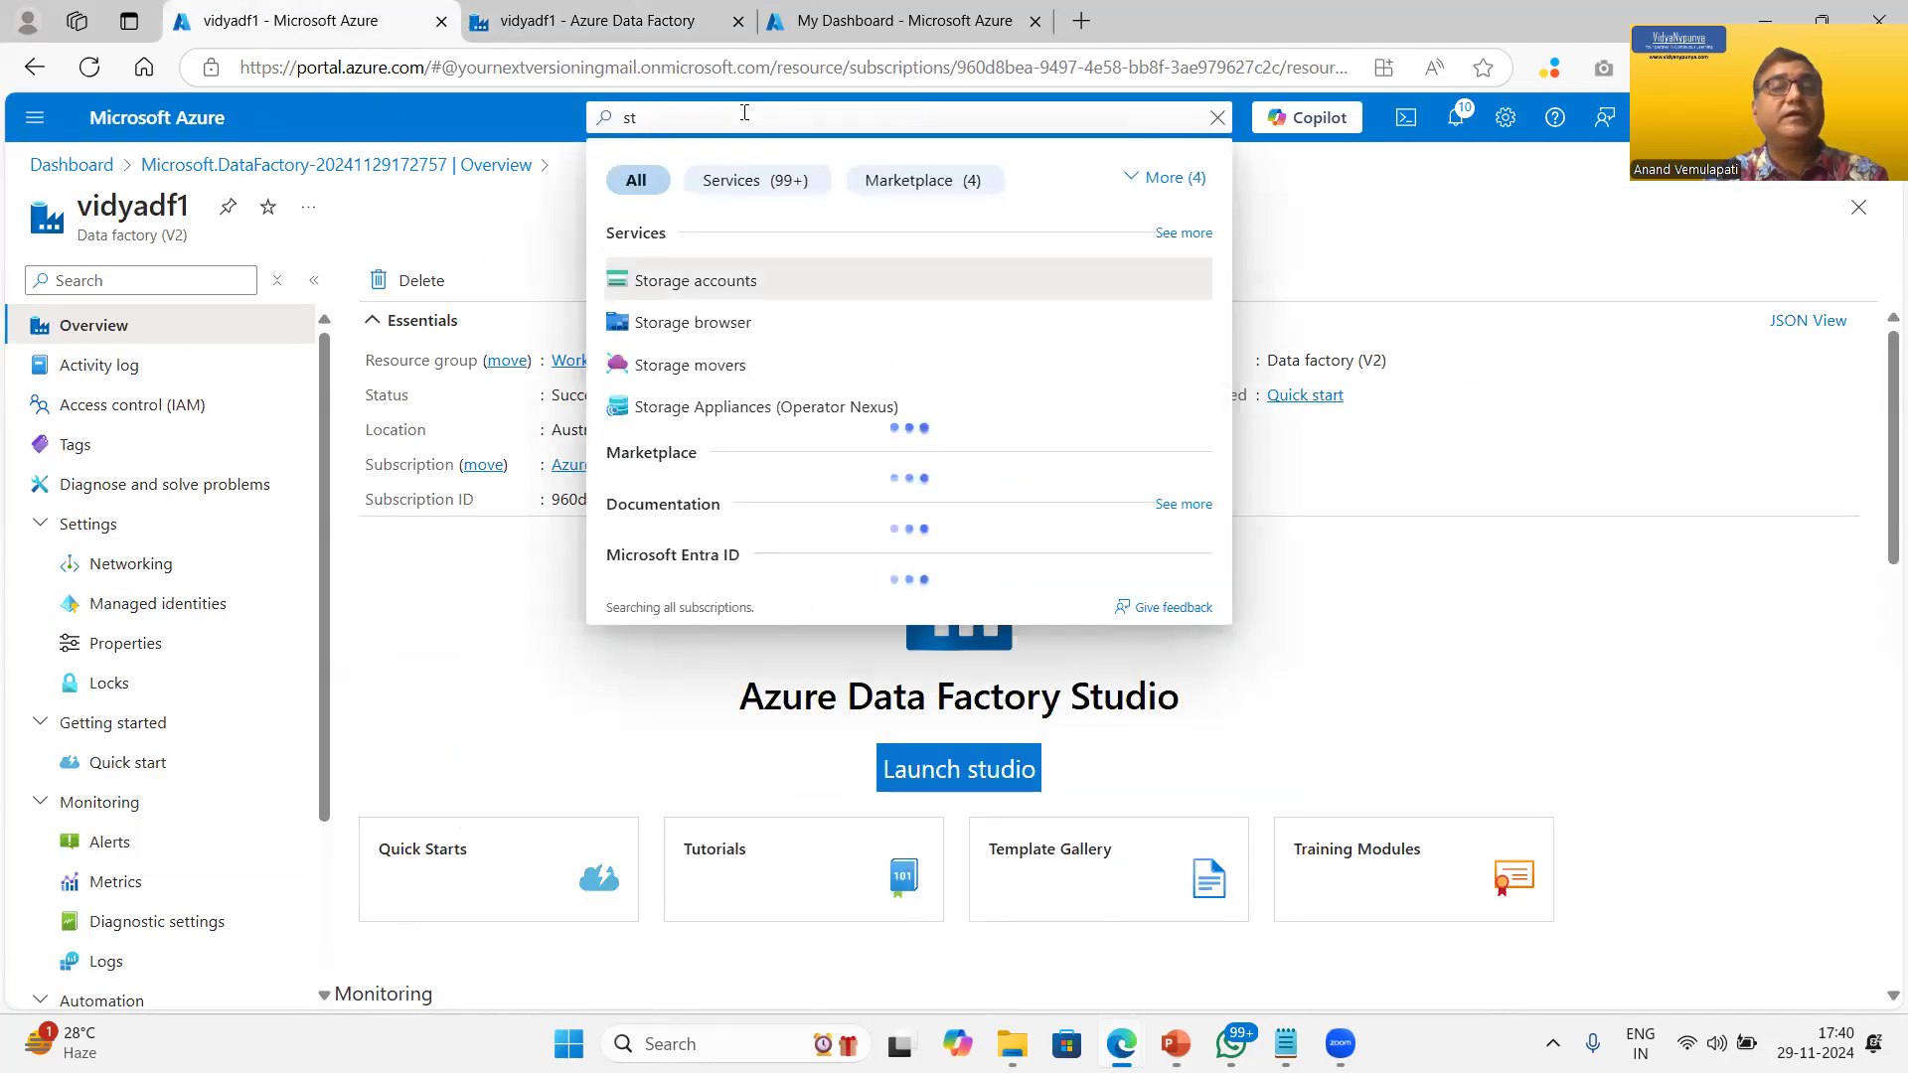
text(resource)
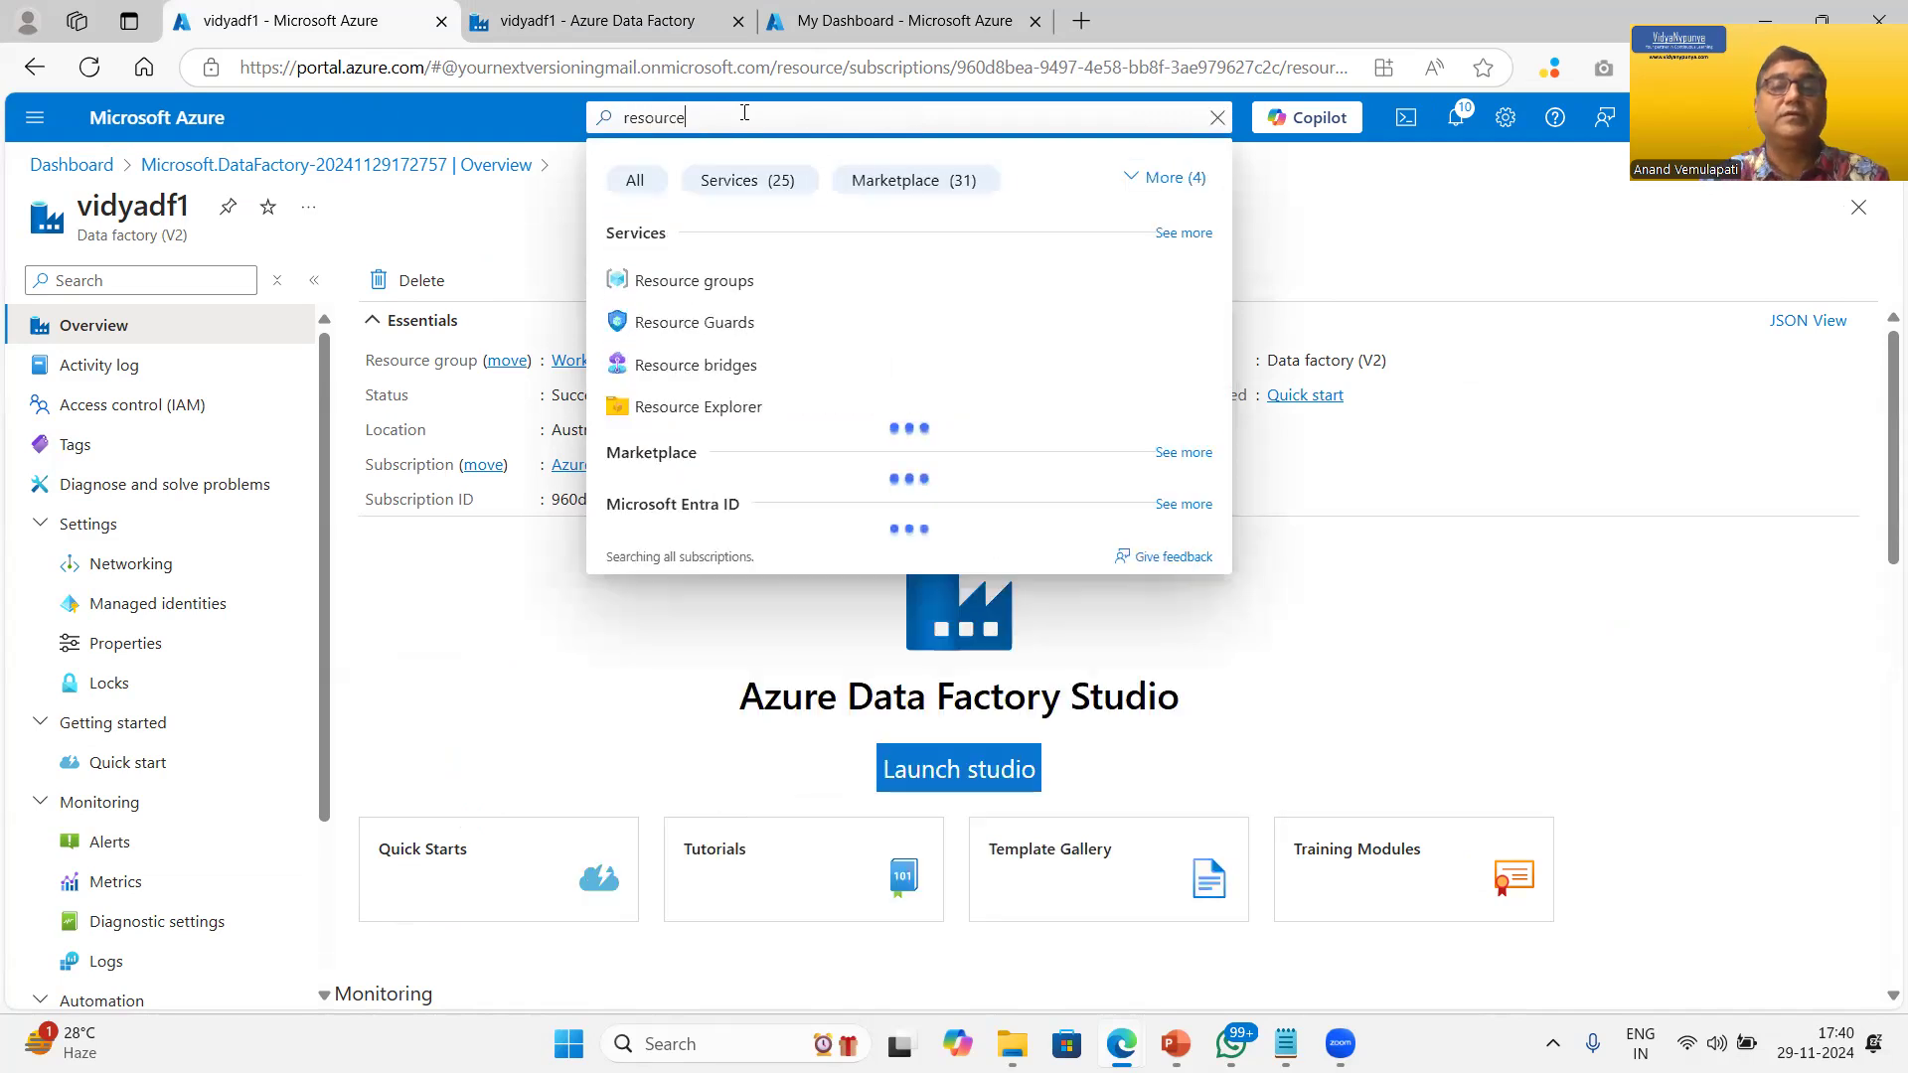
click(724, 283)
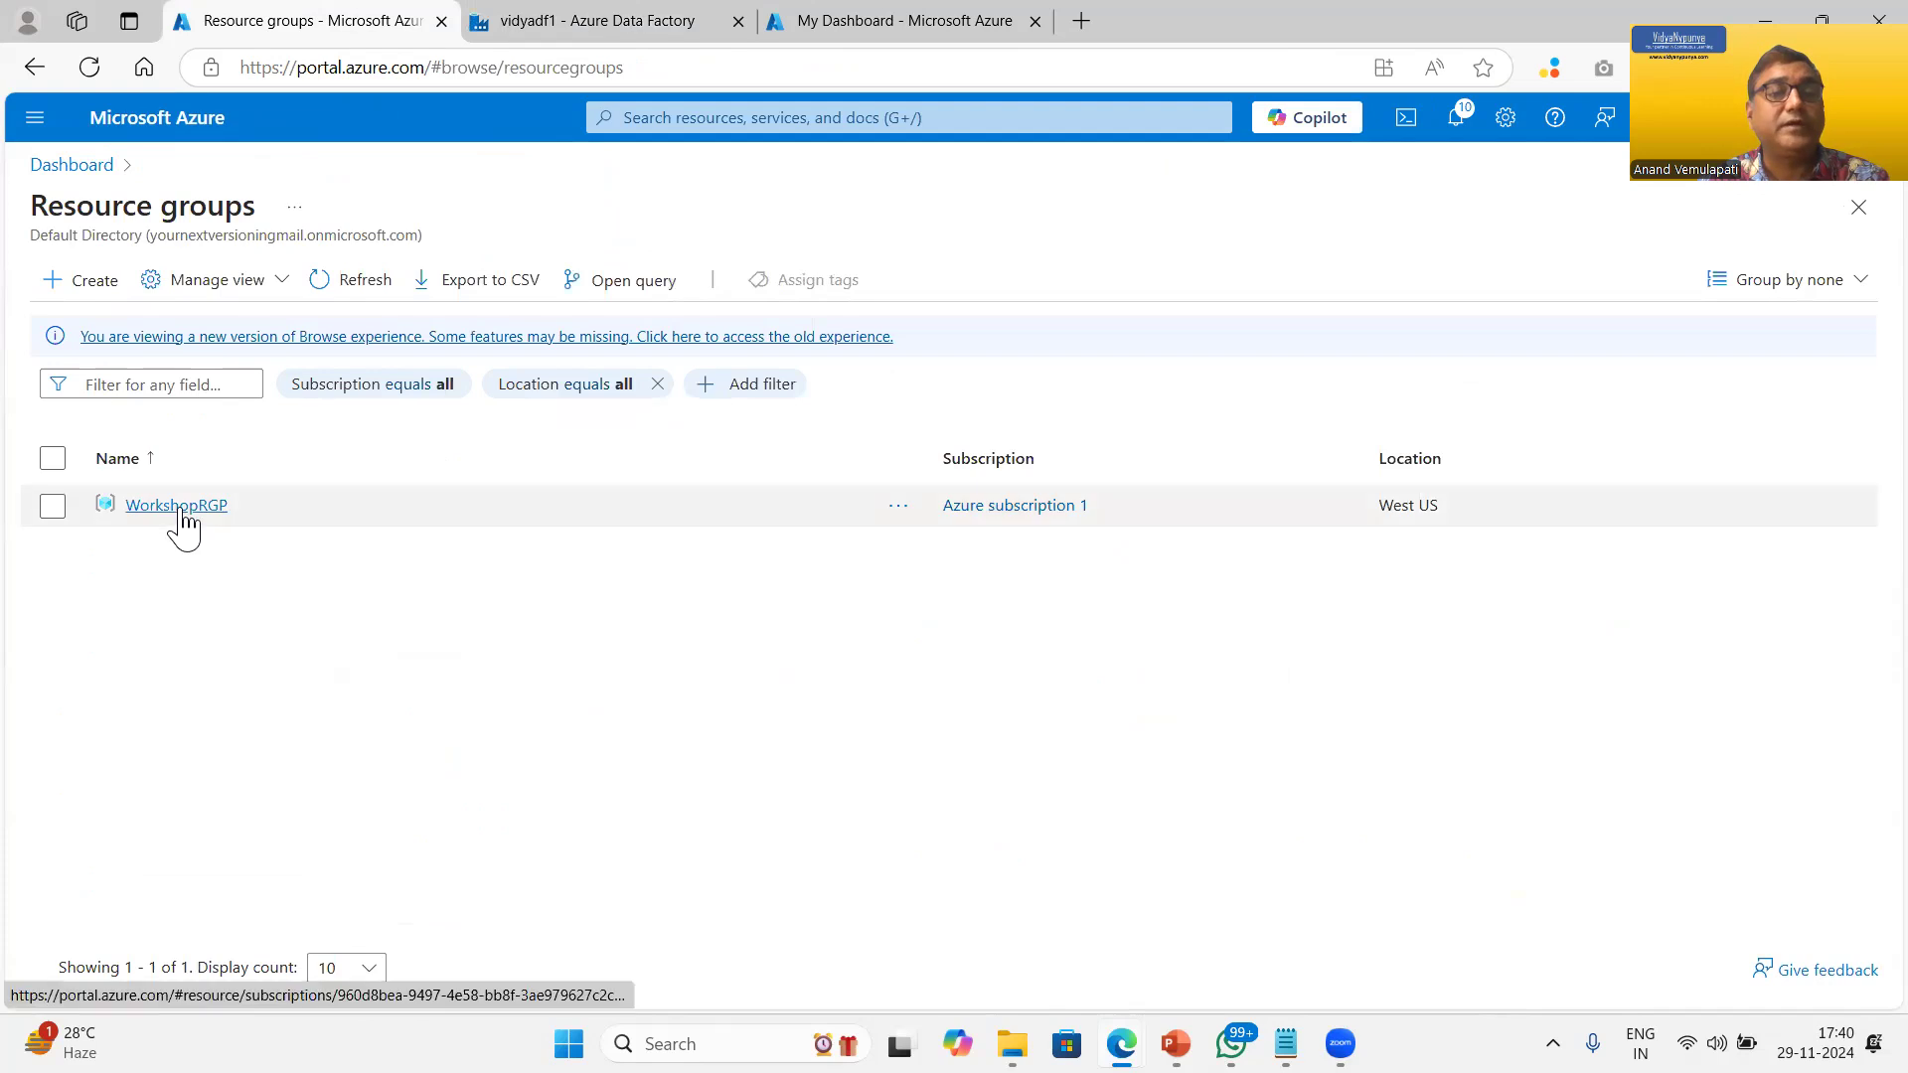
click(179, 509)
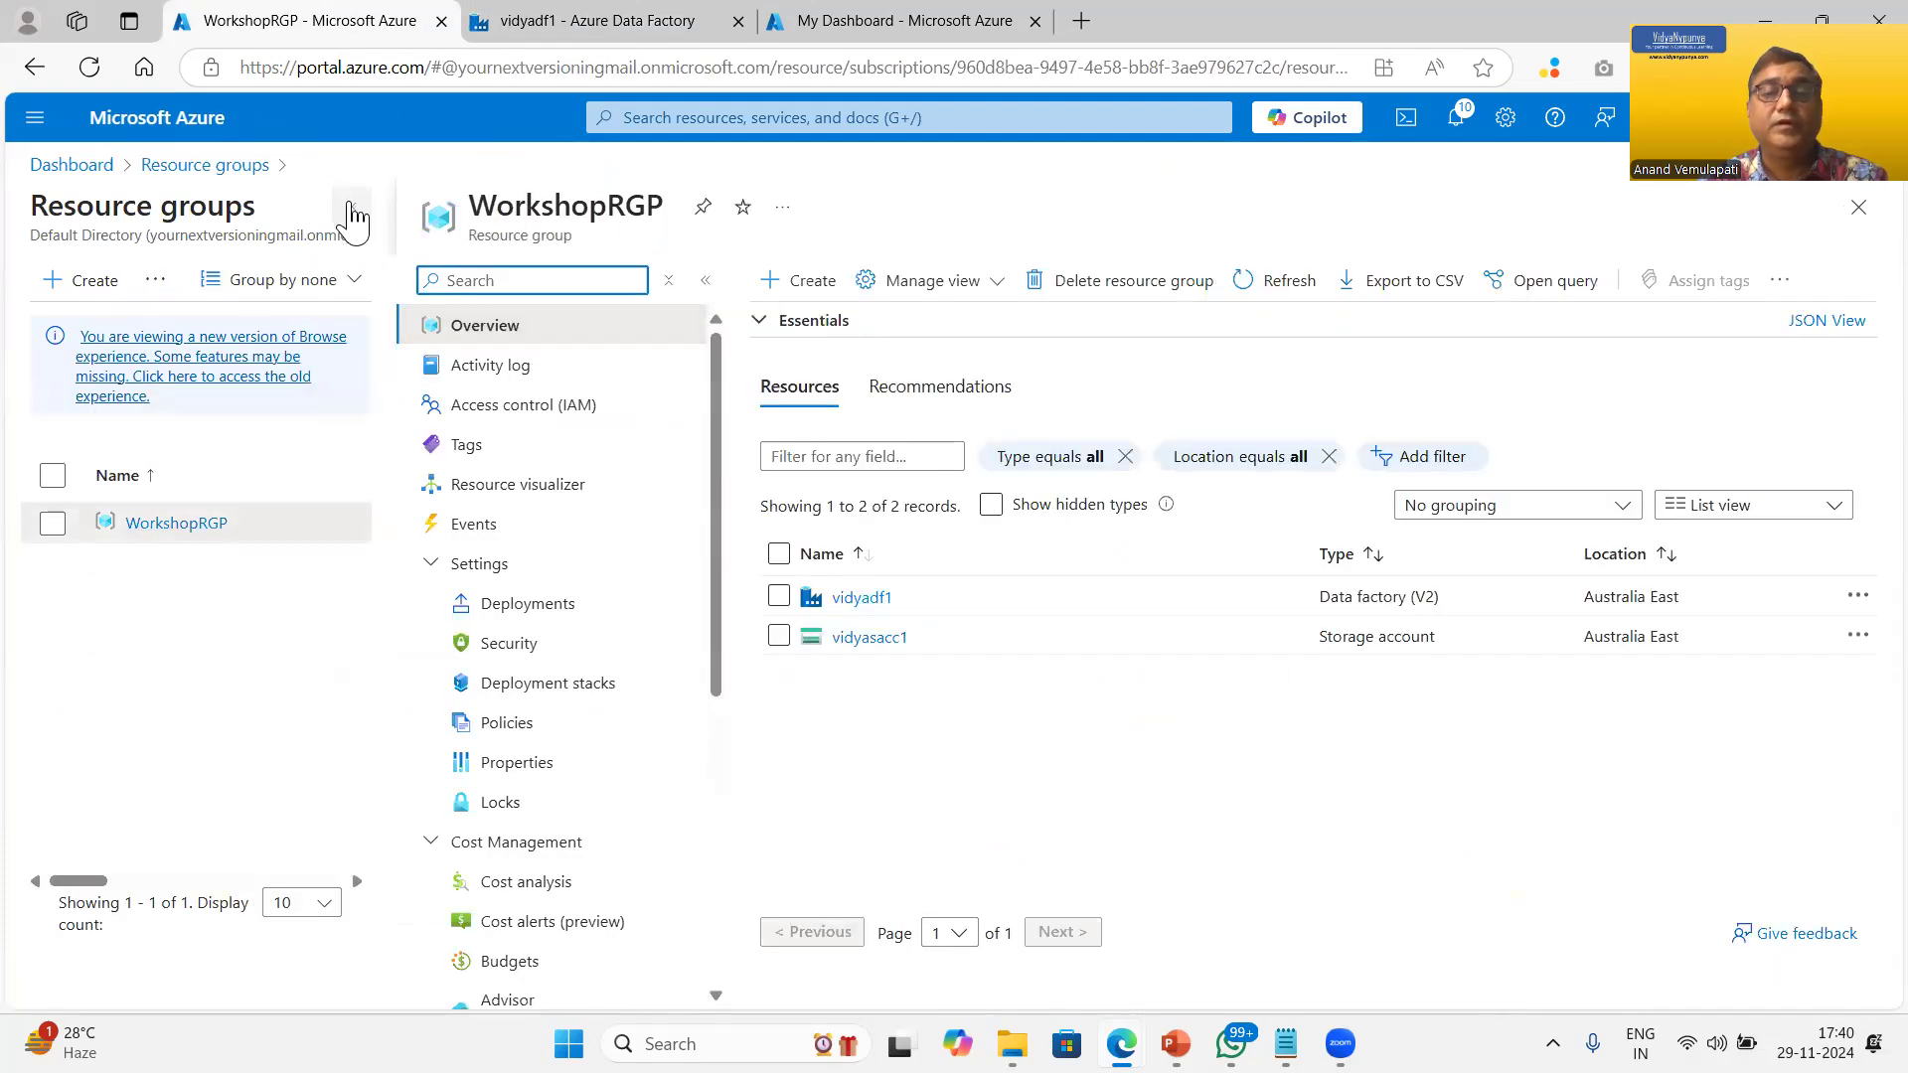
click(356, 207)
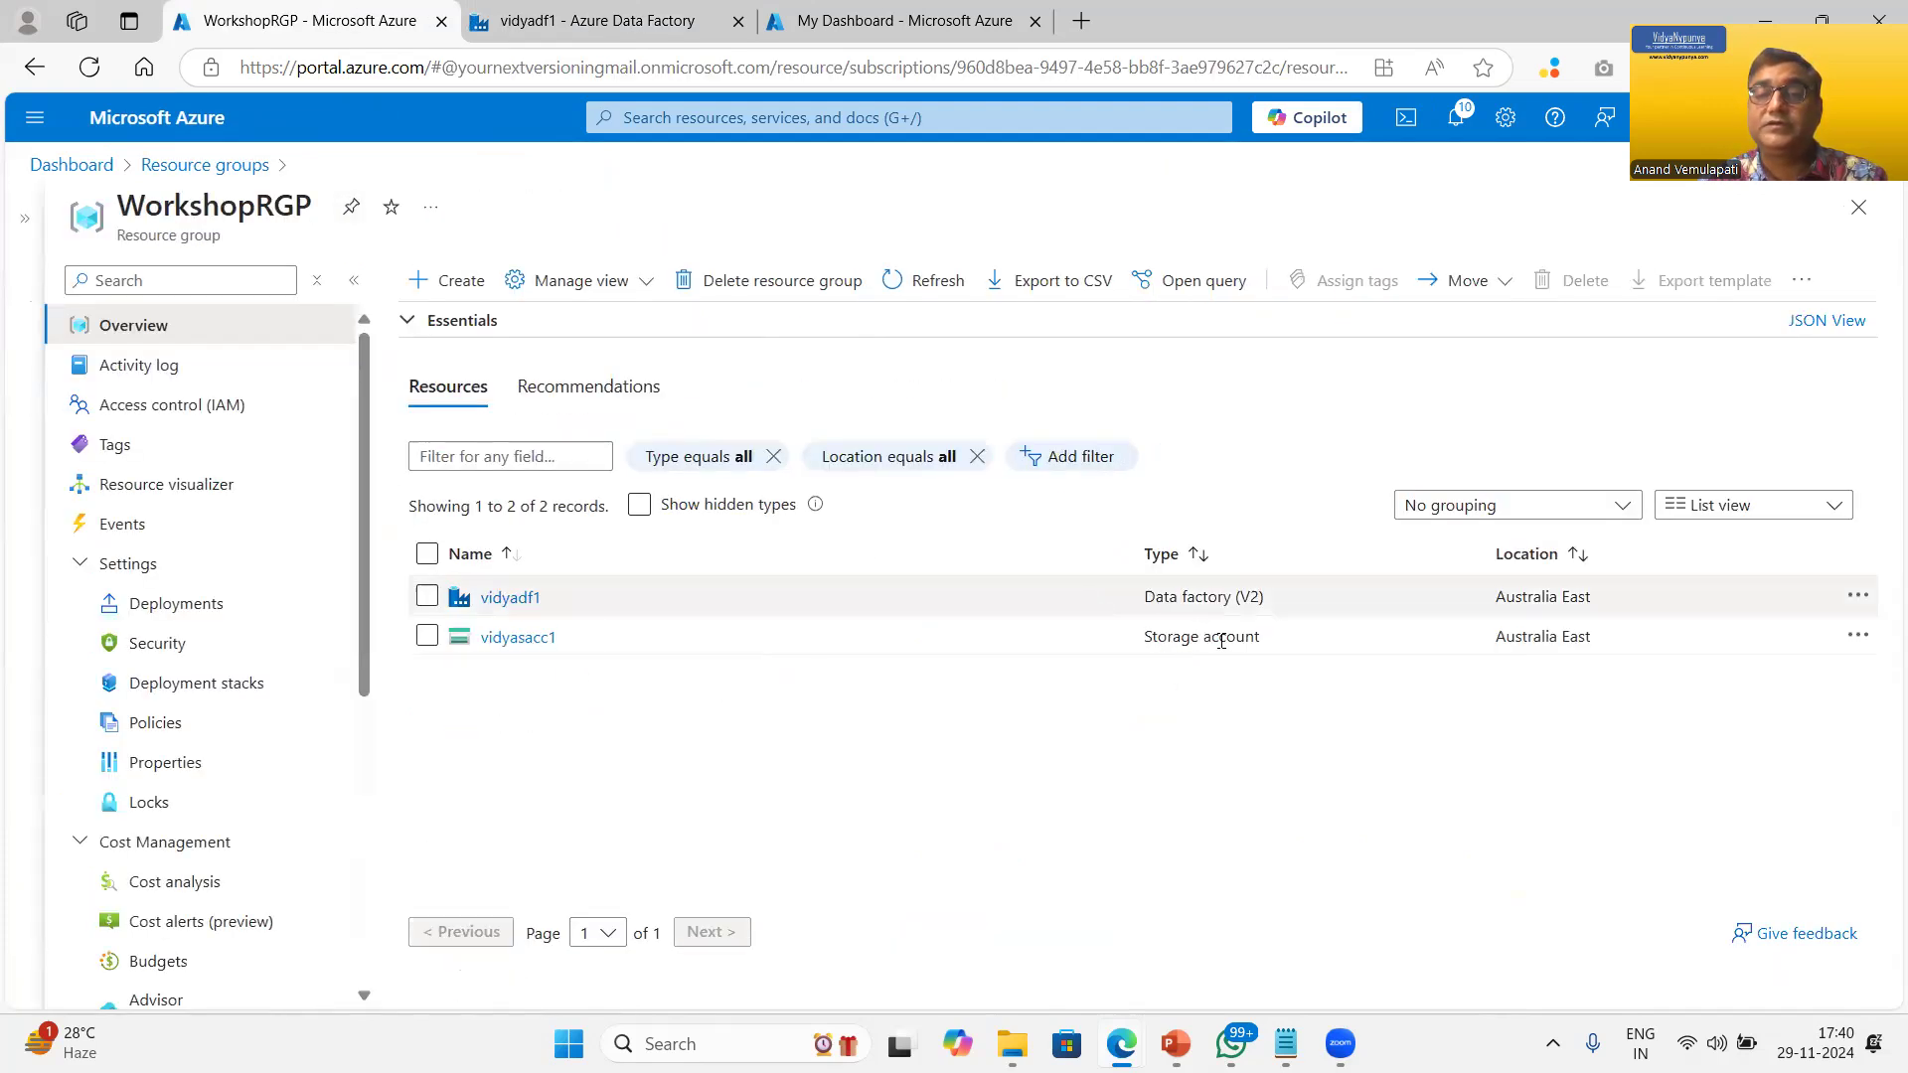
Step: Open the vidyasacc1 storage account's containers and check the files in the input container
click(514, 639)
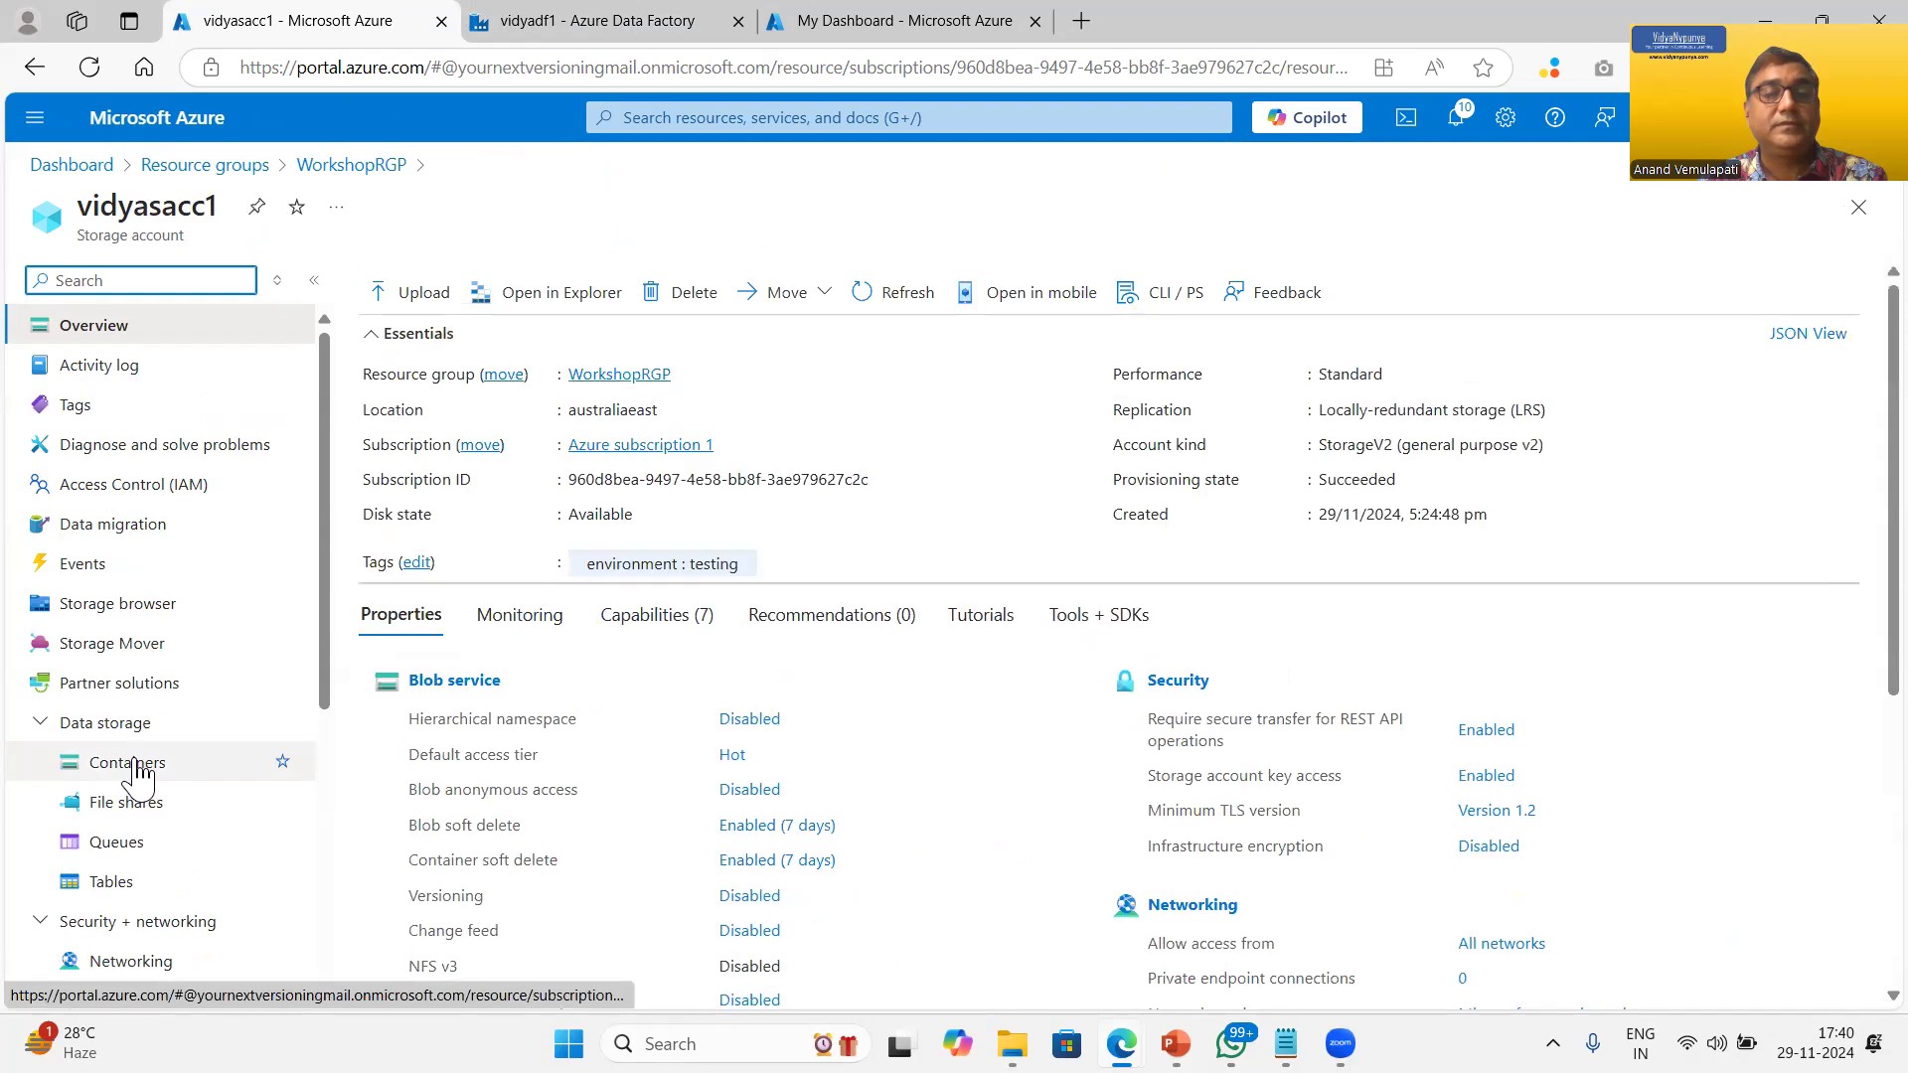
click(134, 773)
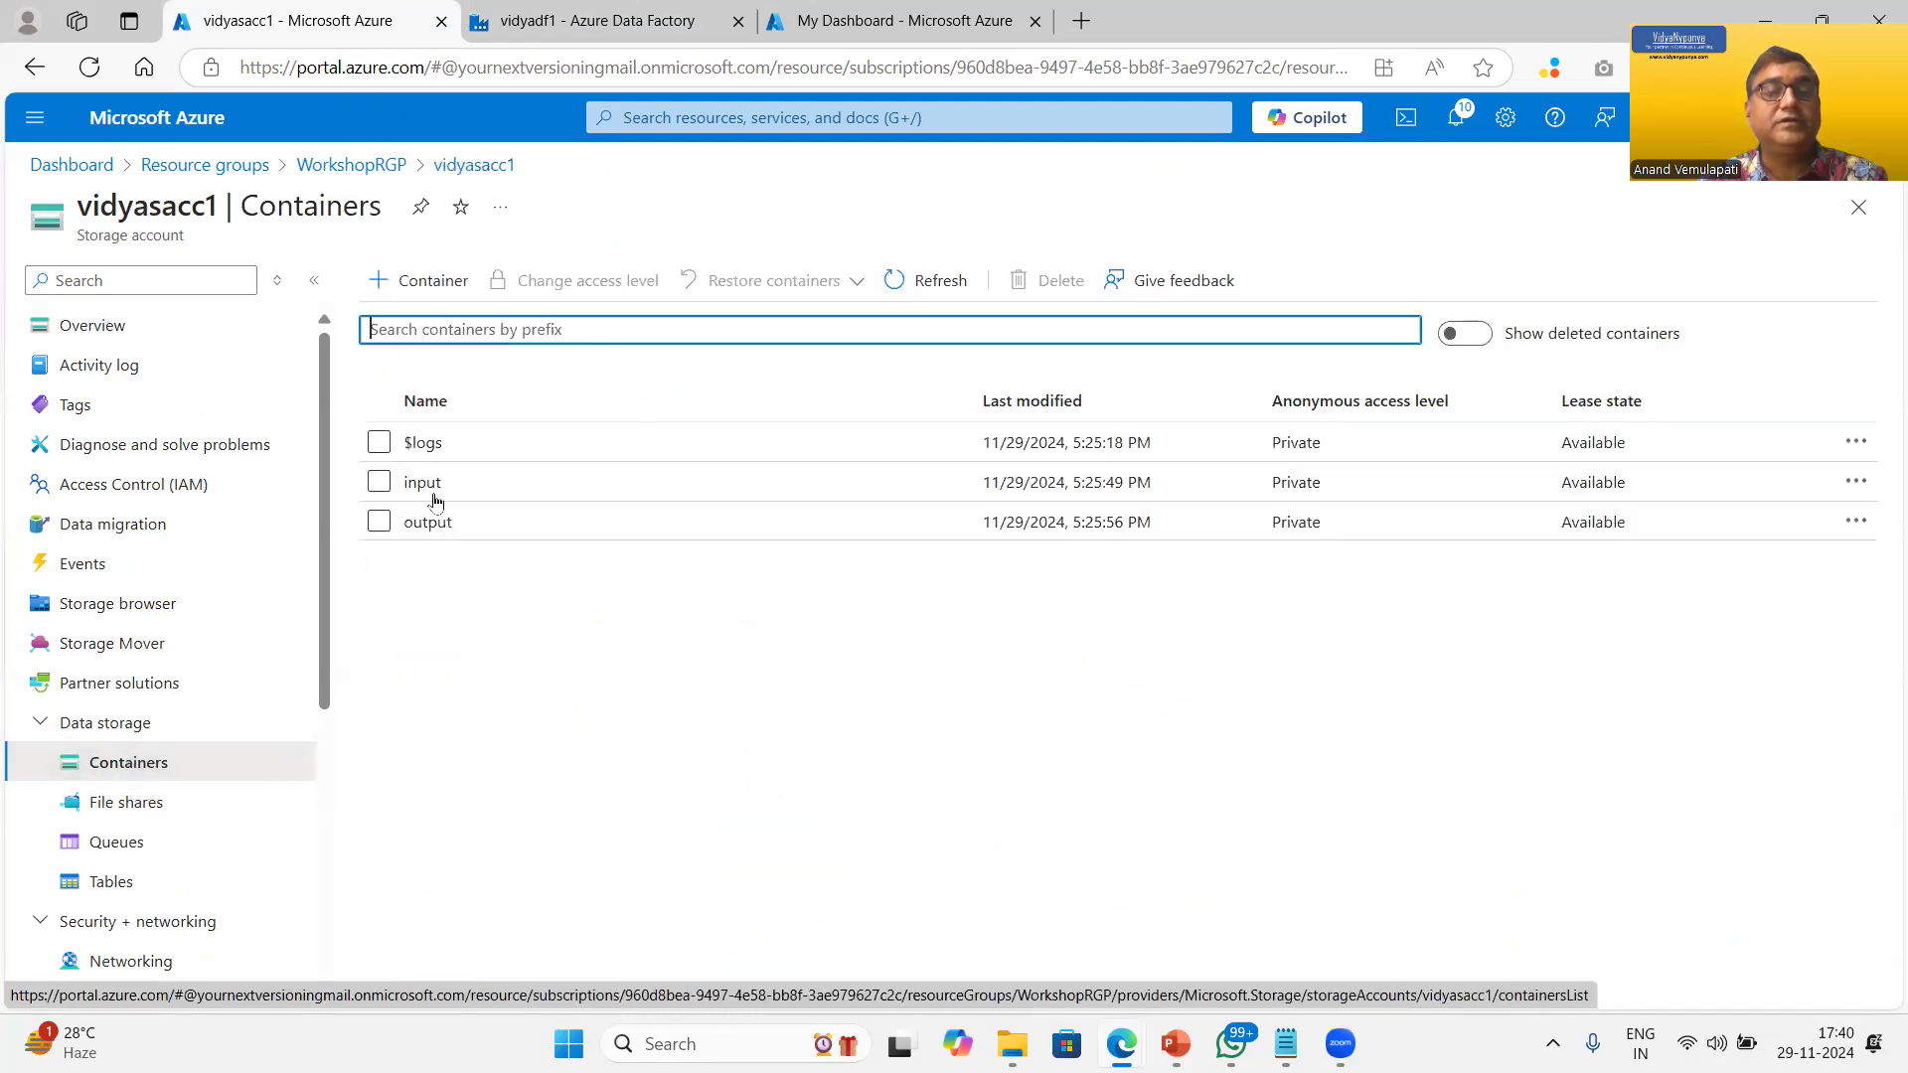
click(425, 484)
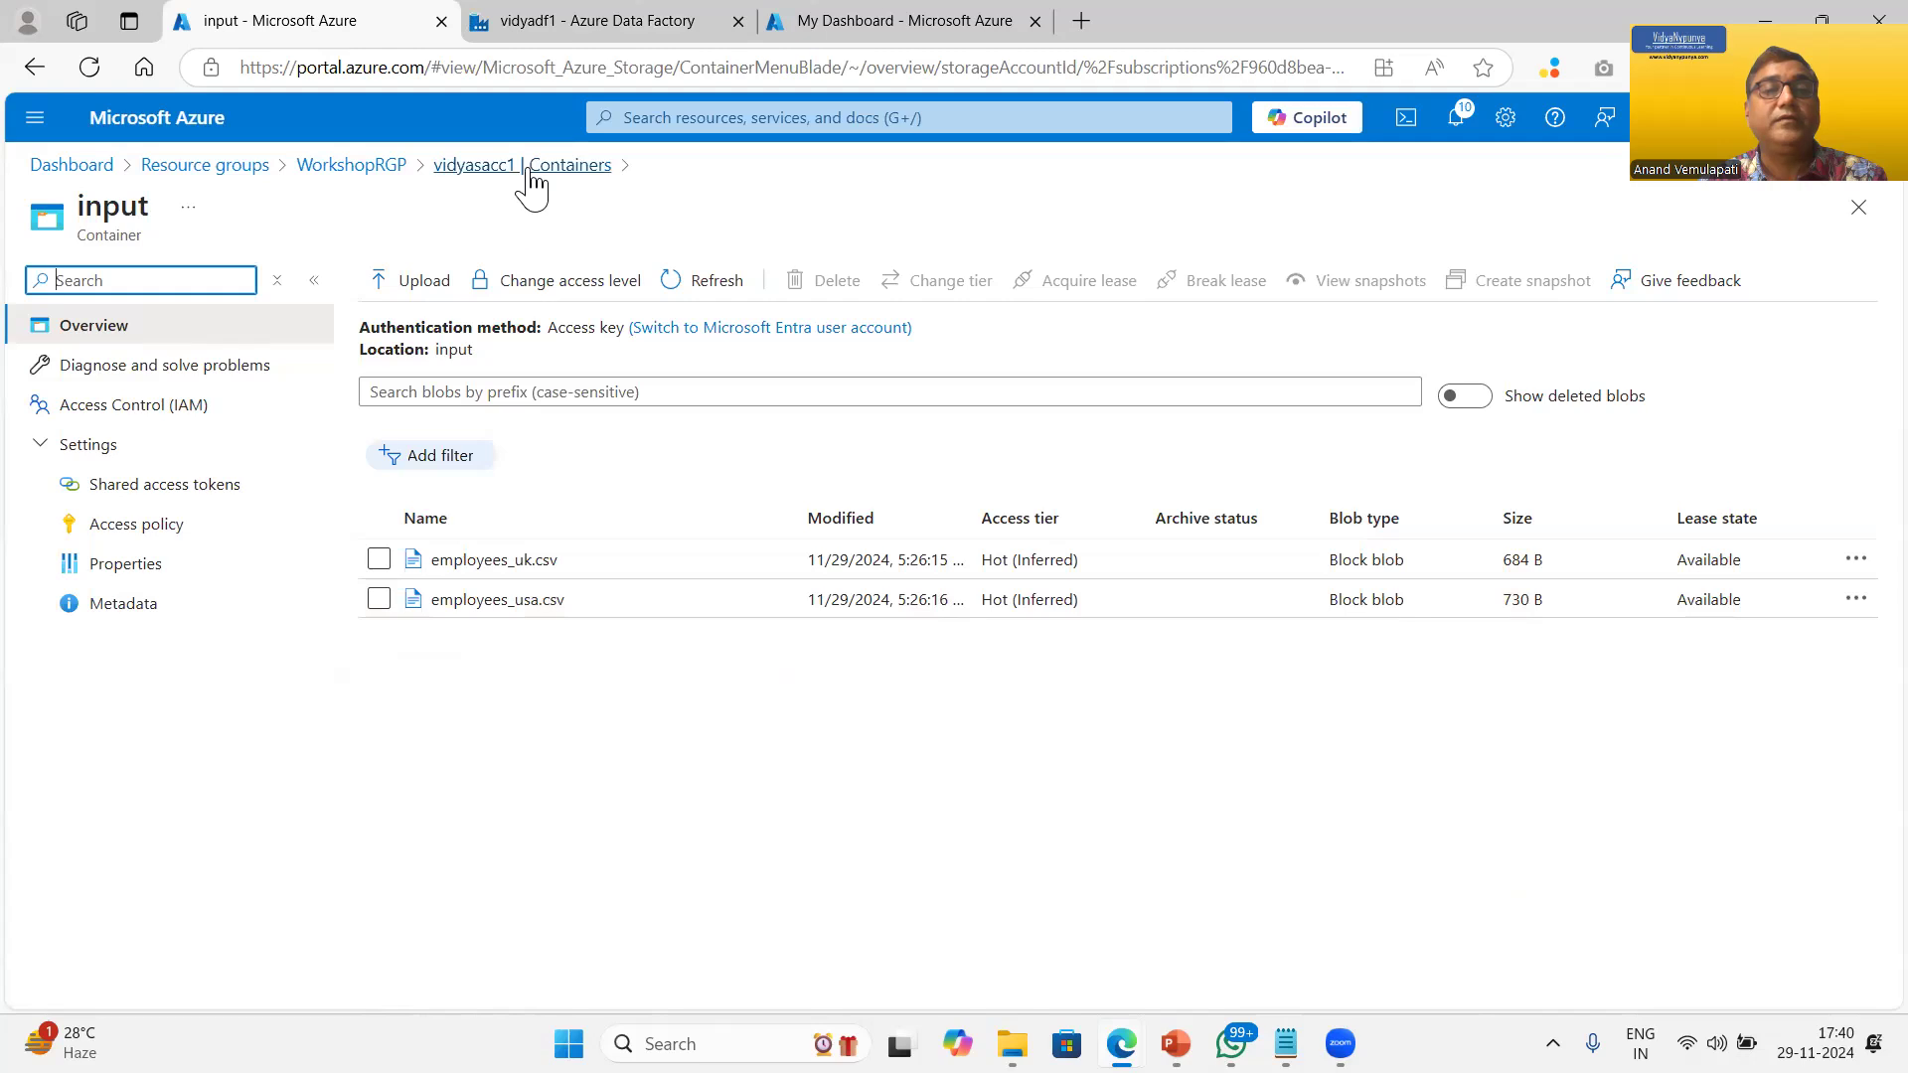
click(524, 167)
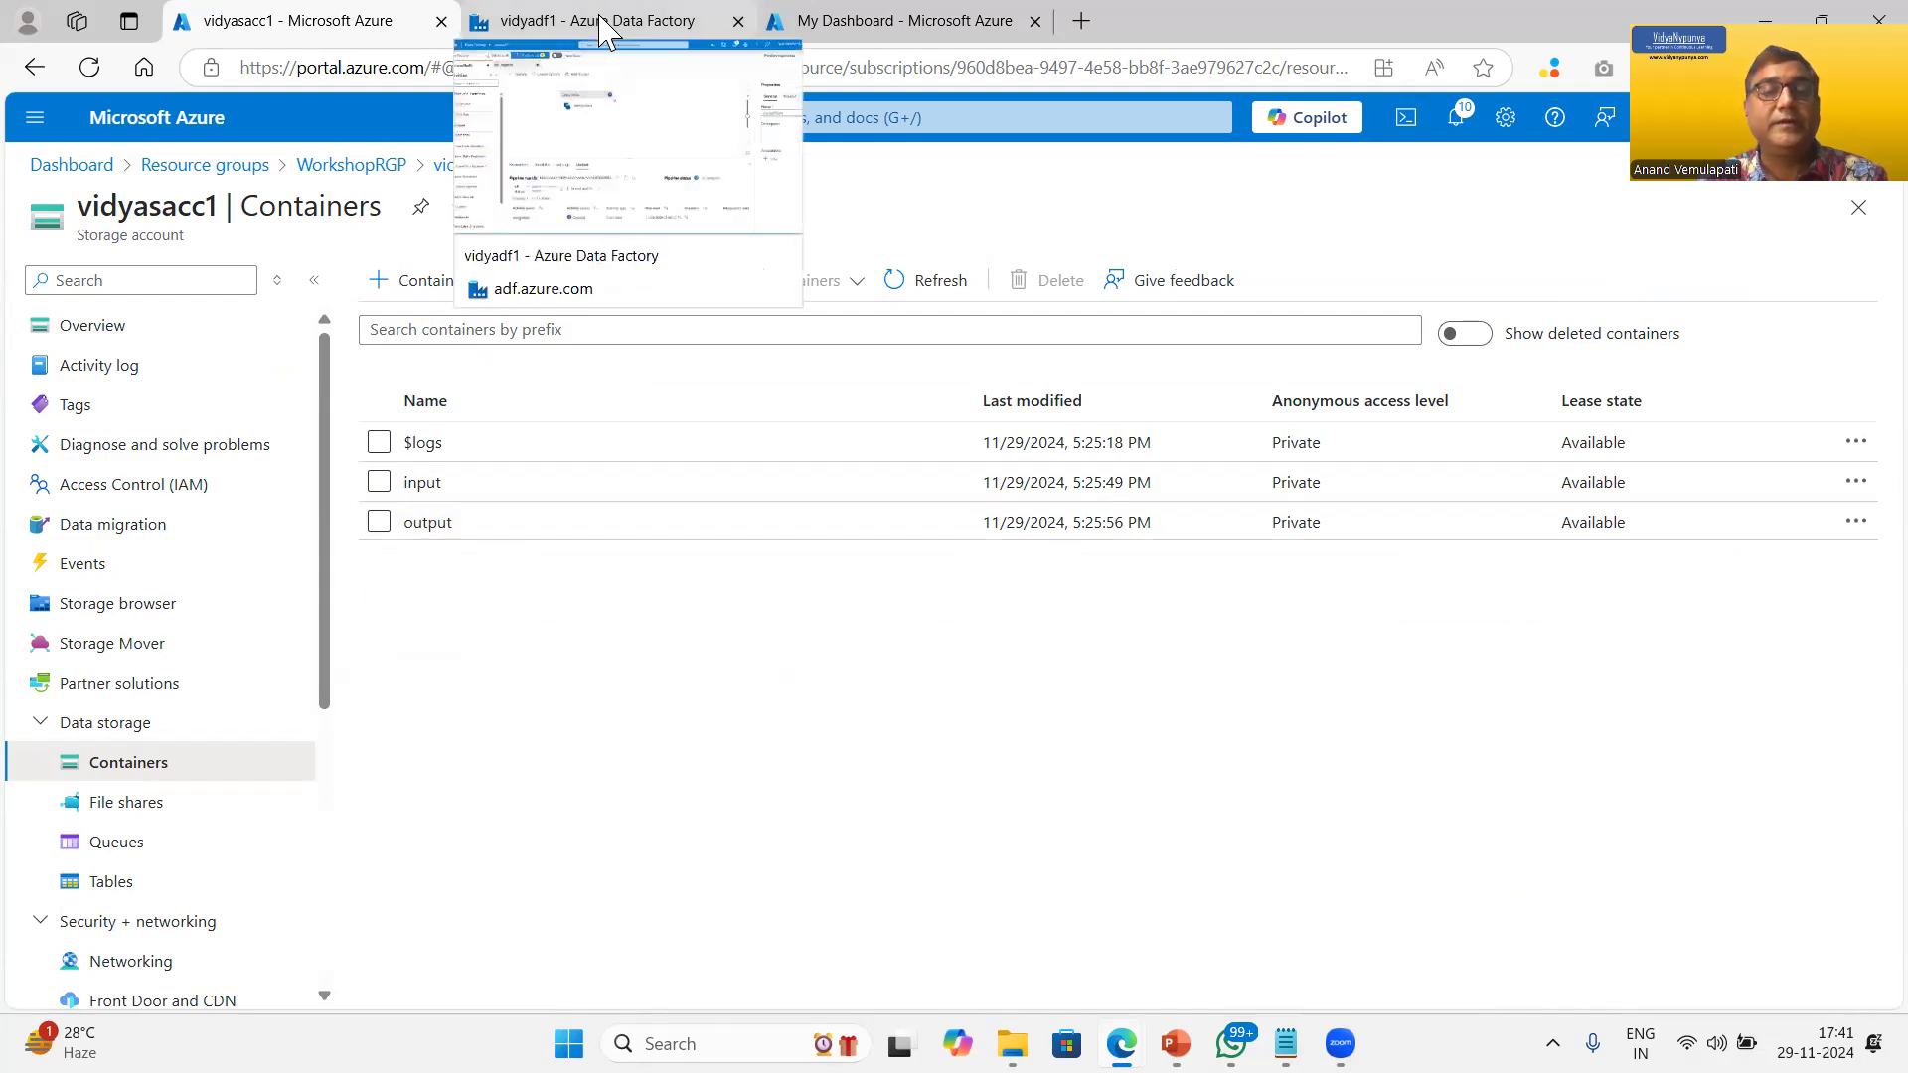
Step: Check the mergedata debug run status in Data Factory, and open allemployees.csv in vidyasacc1's output container
click(602, 29)
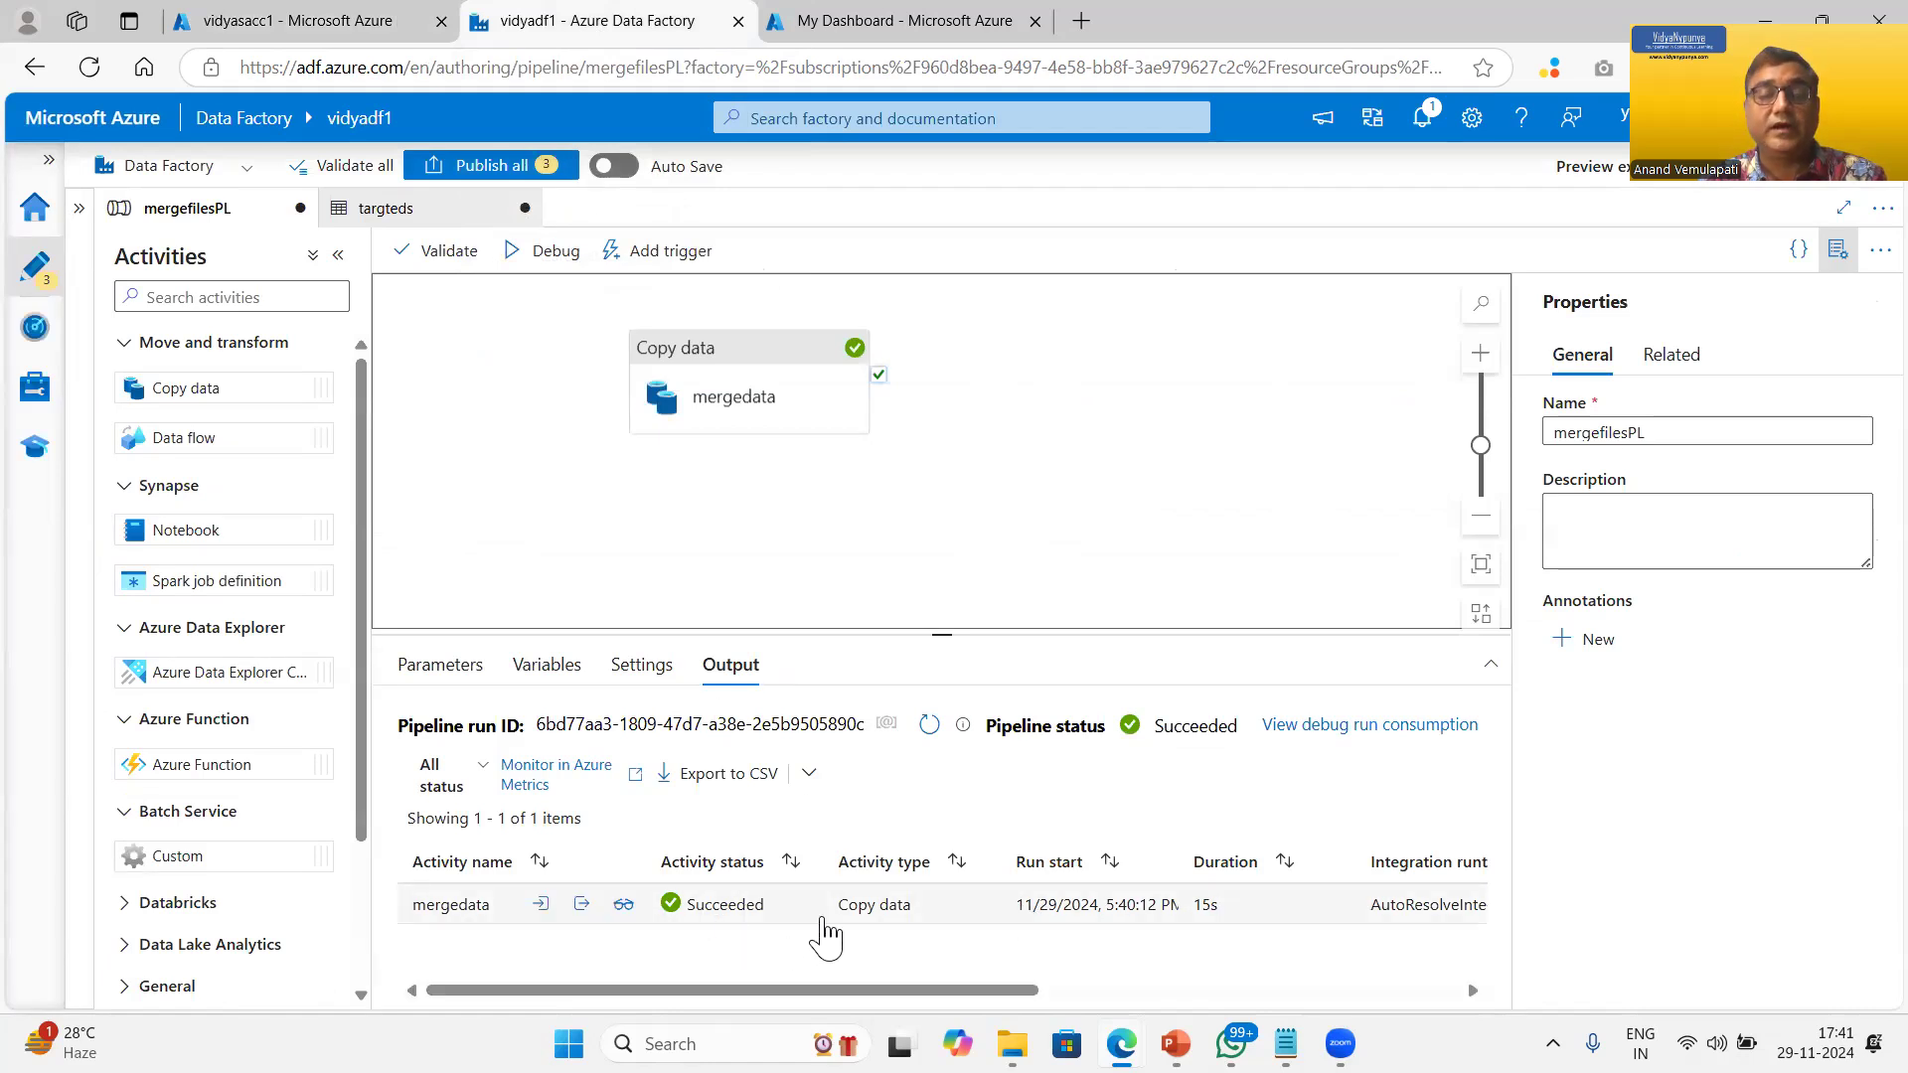
click(335, 29)
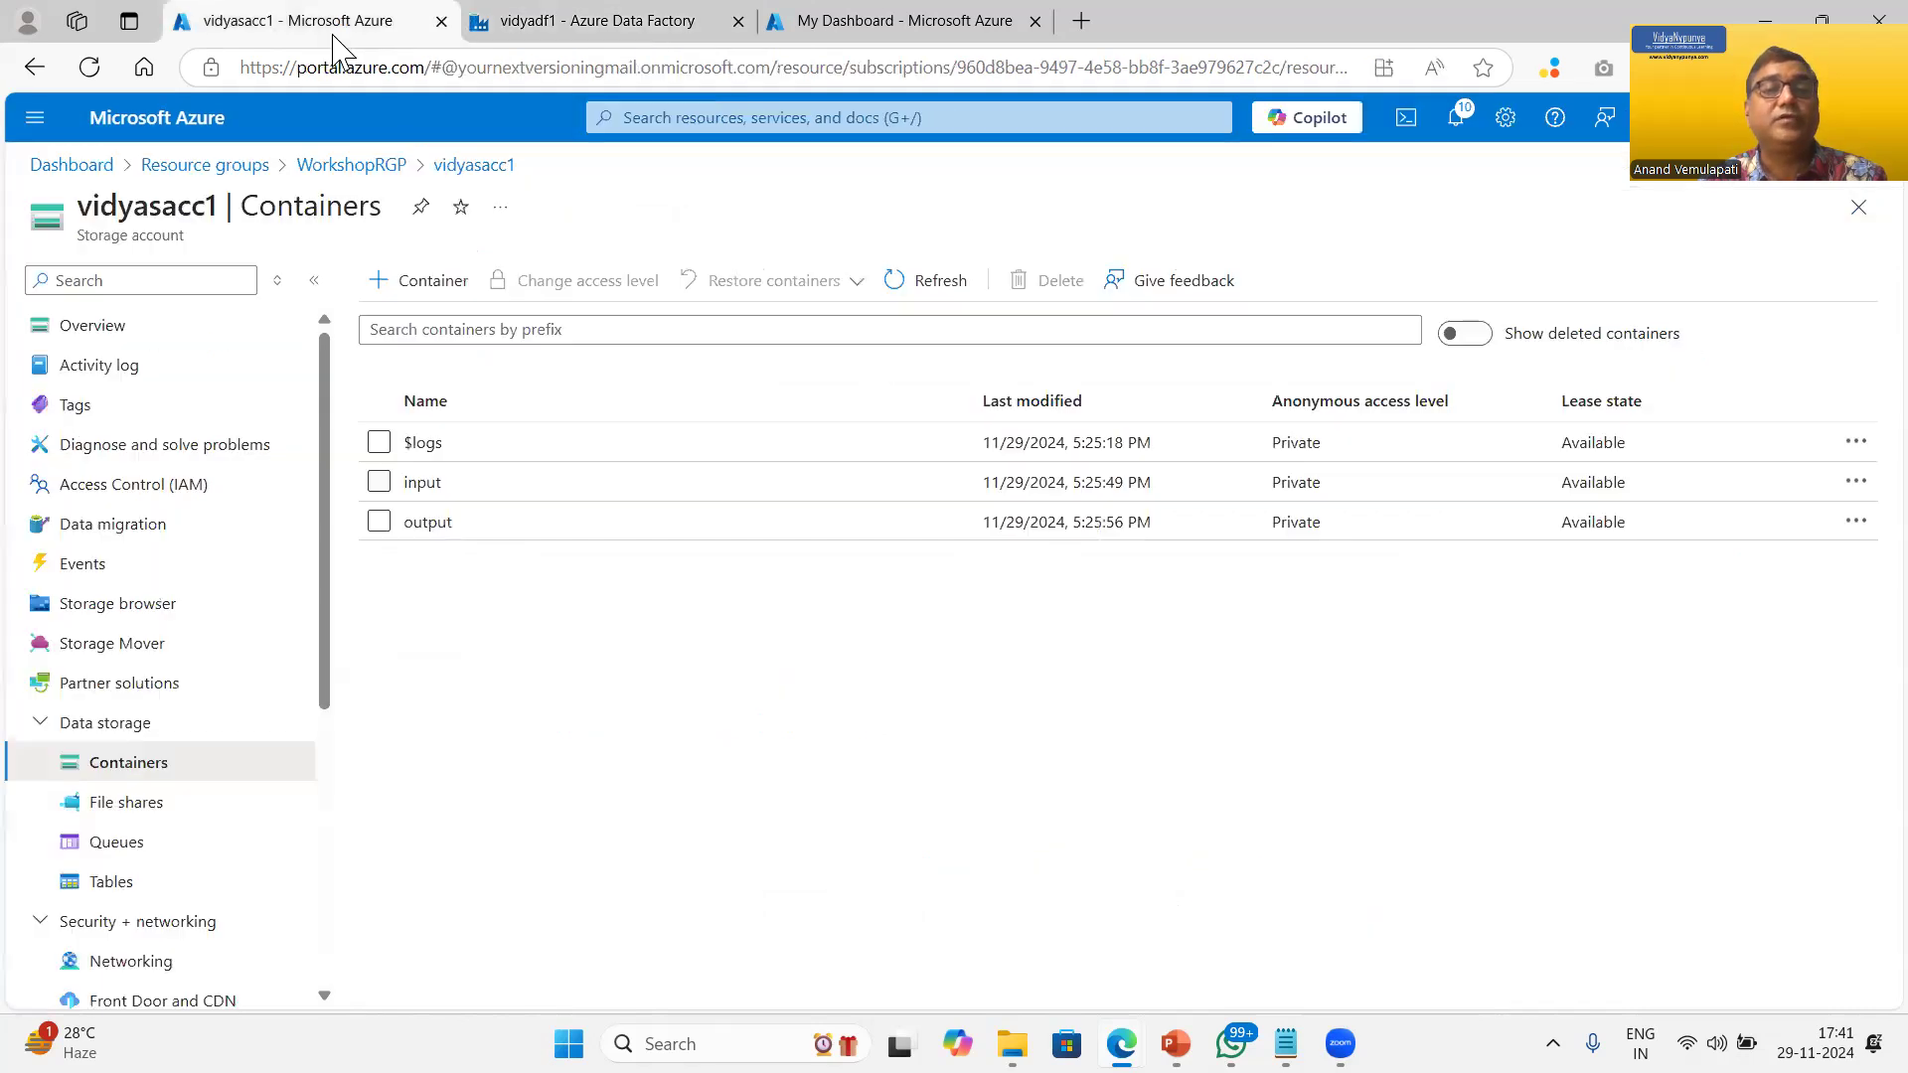
click(433, 527)
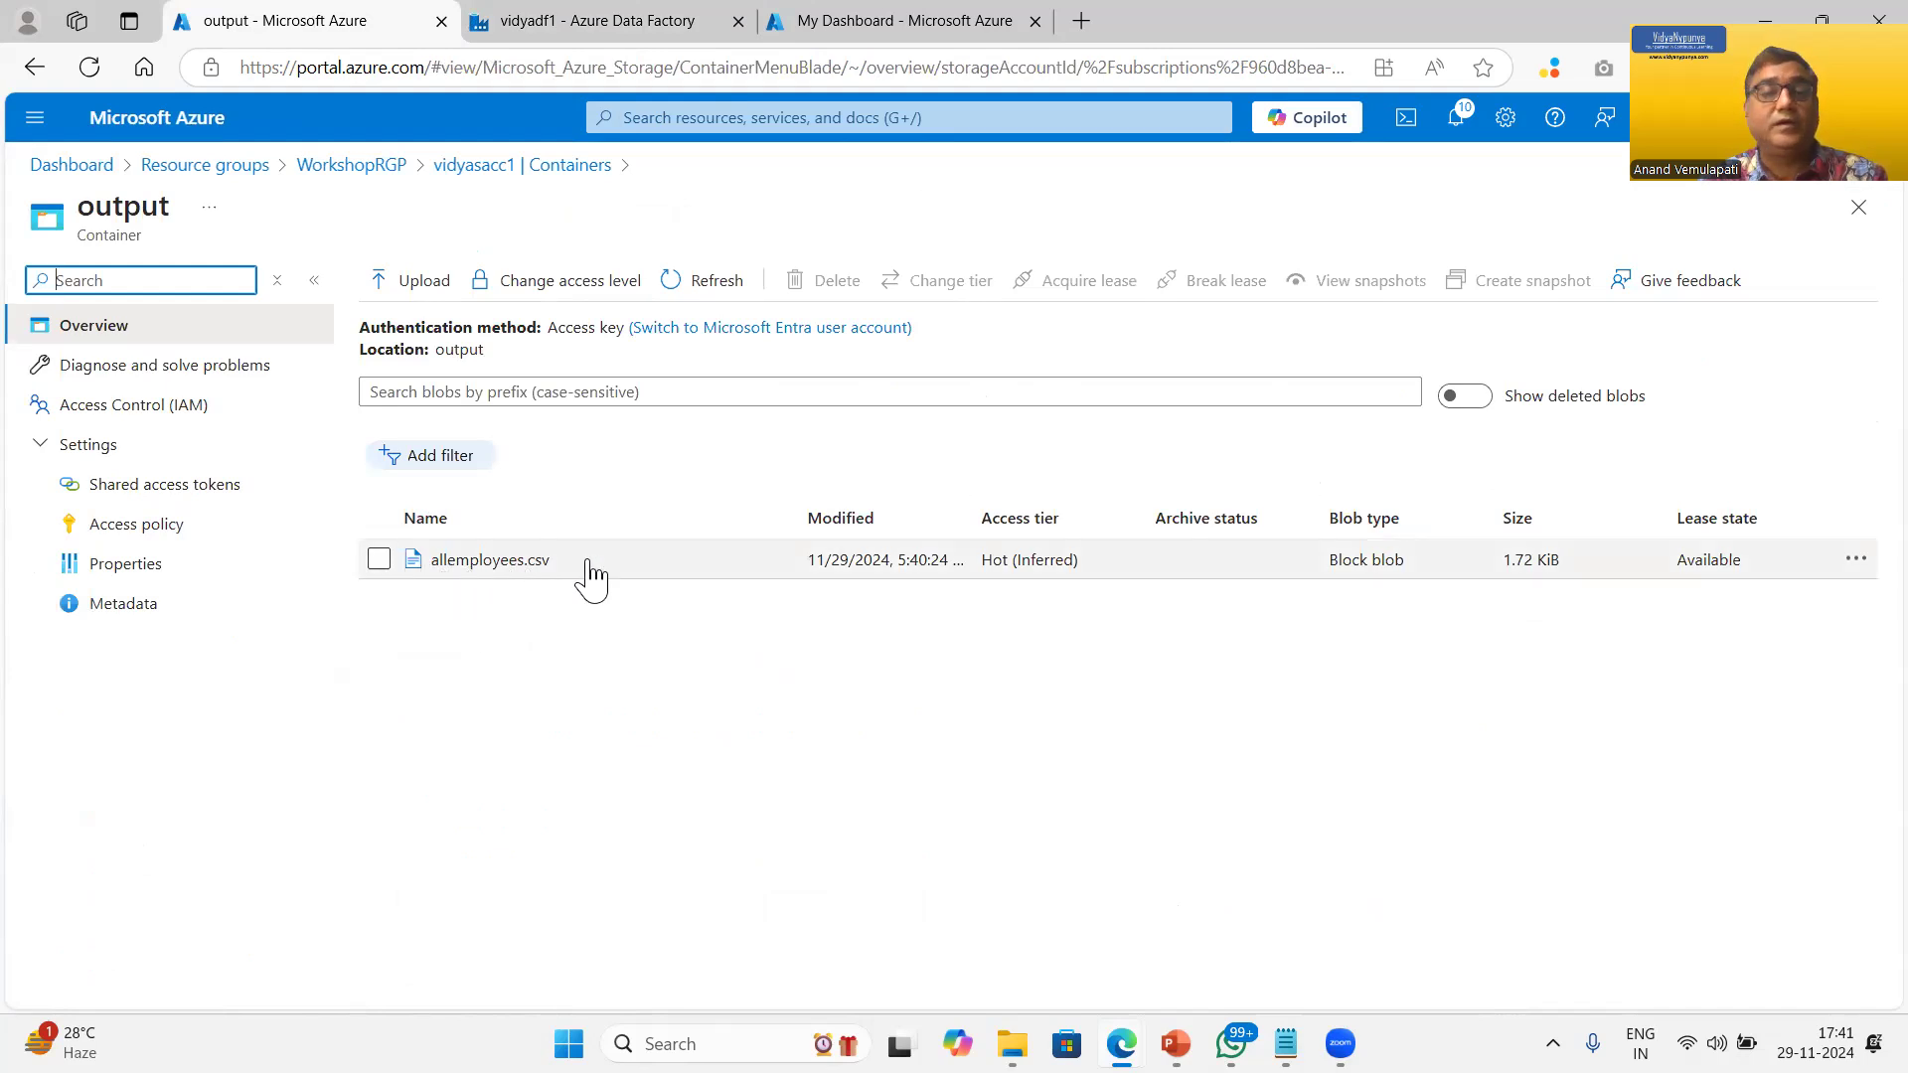
click(486, 567)
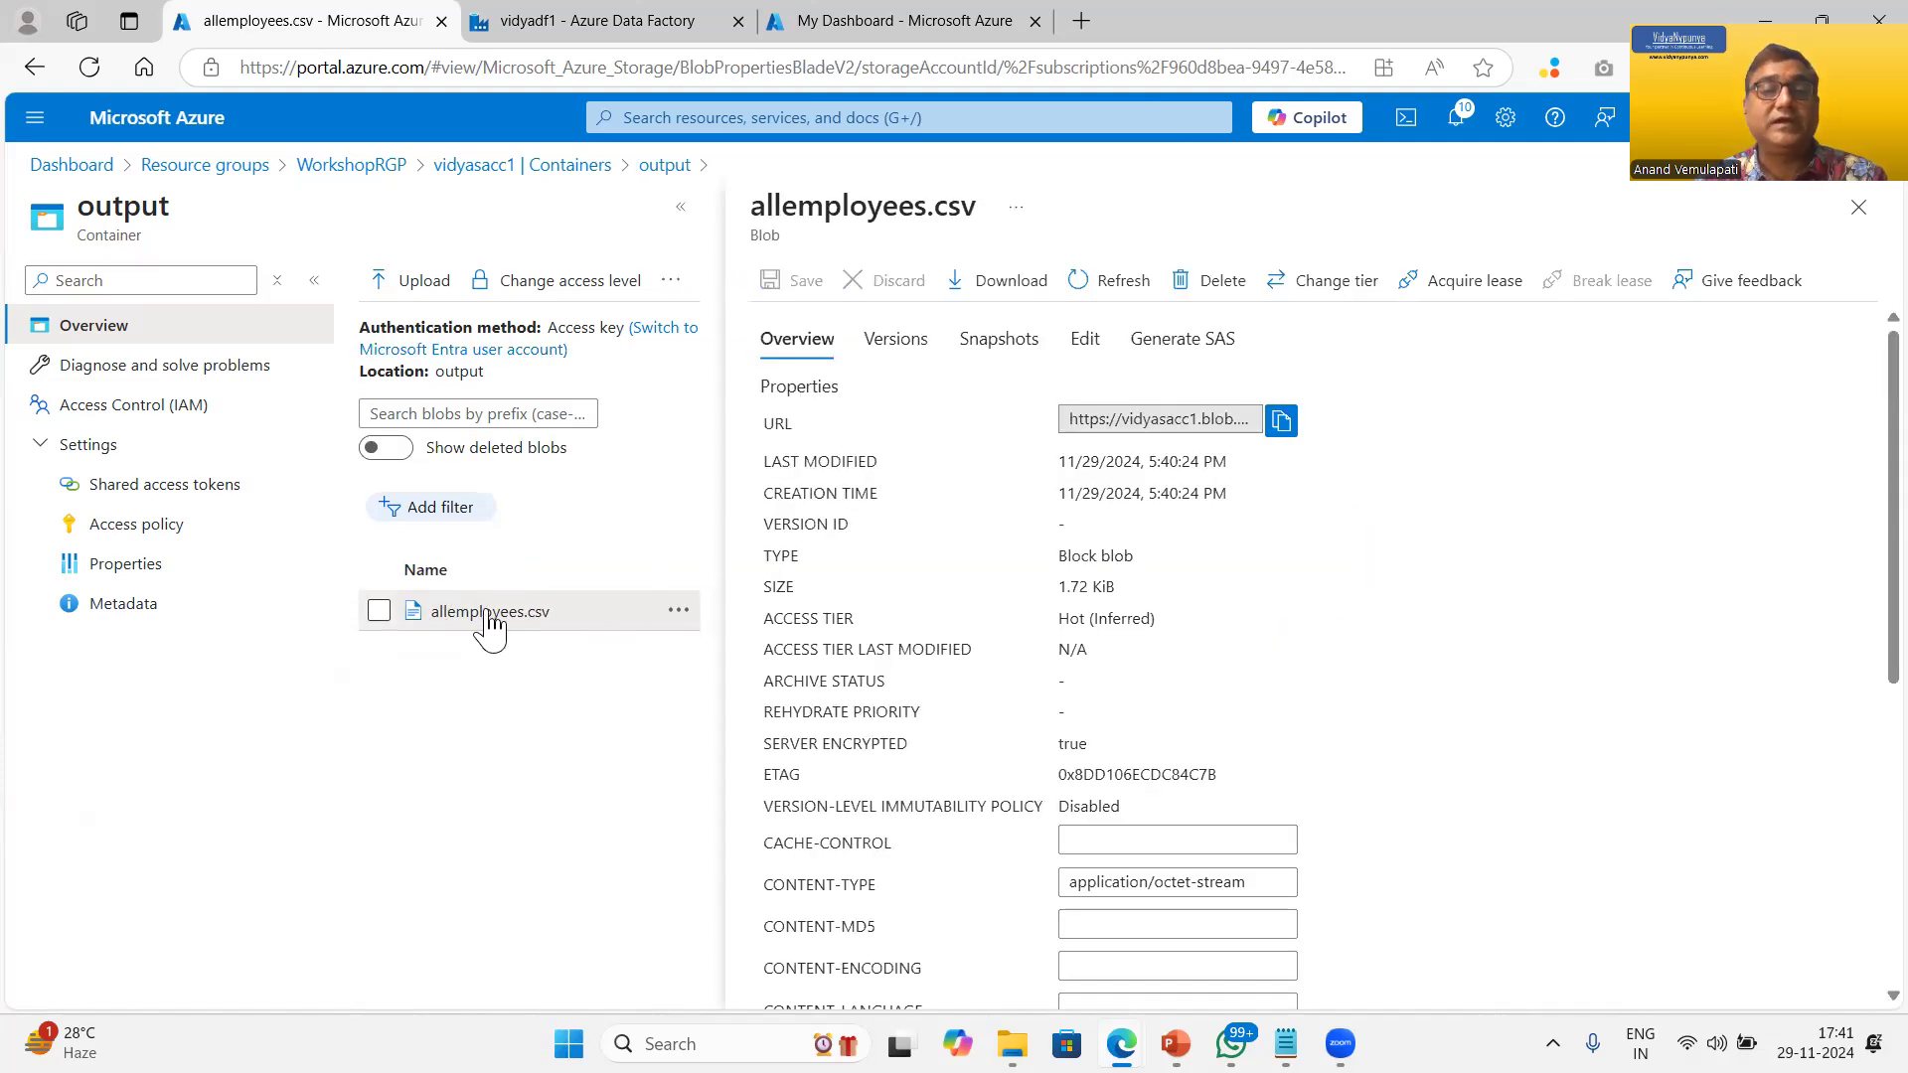
Step: Show the raw text of allemployees.csv and examine where the records of the two source files meet
click(1084, 343)
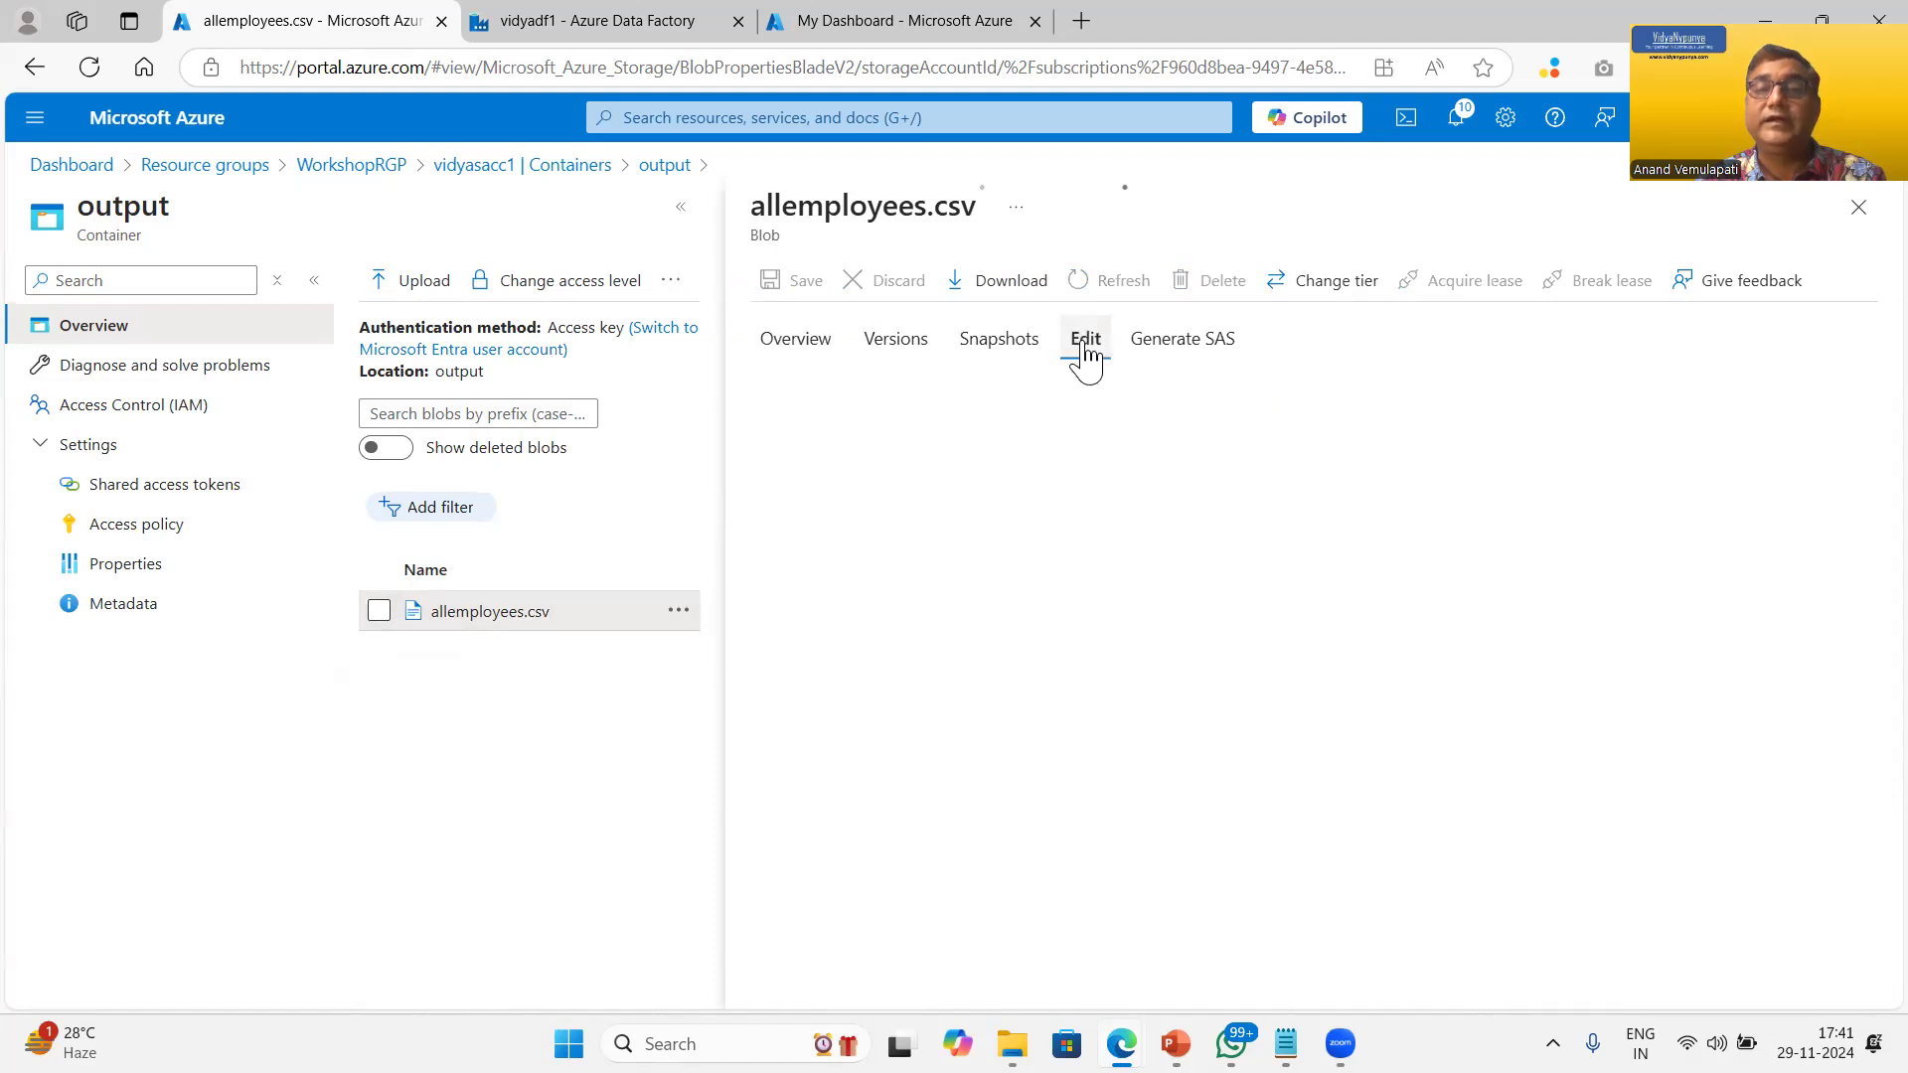
drag(856, 412, 910, 586)
scroll(1142, 596, down, 3)
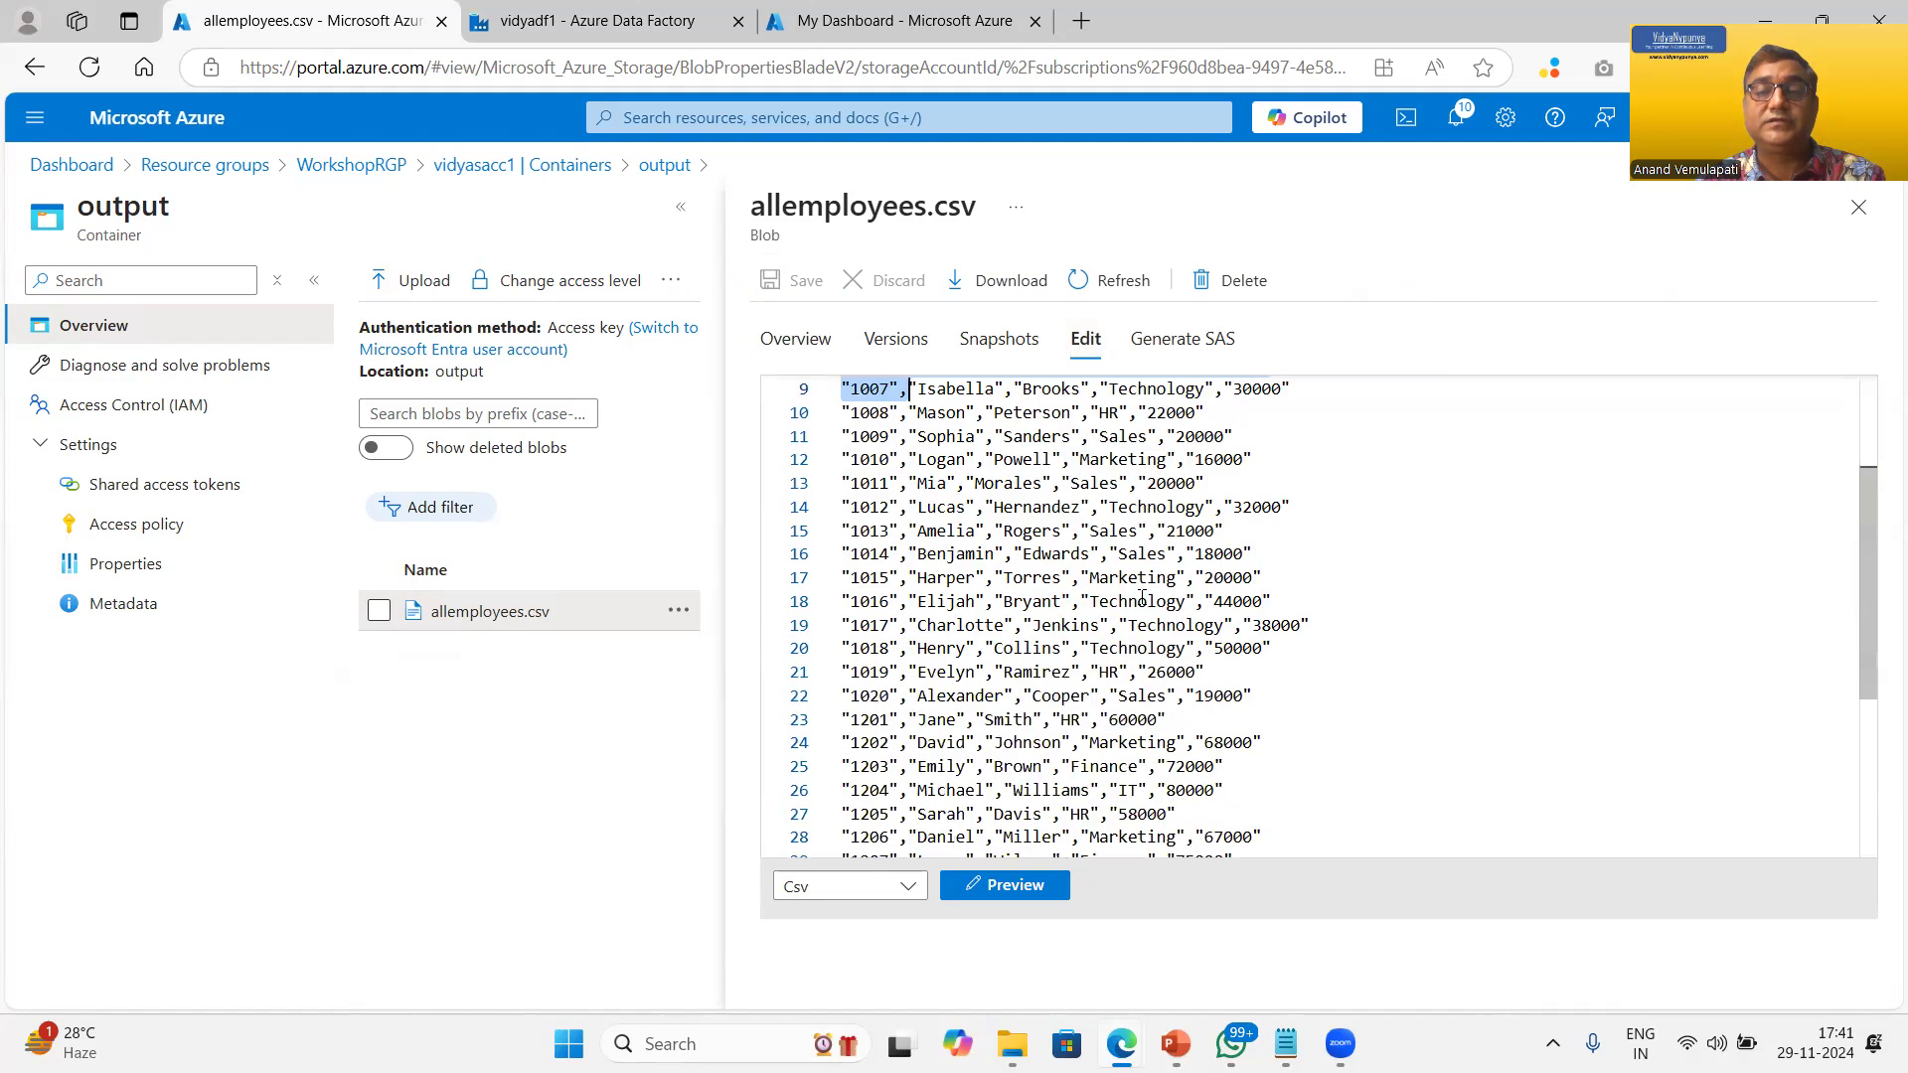
scroll(1142, 596, down, 5)
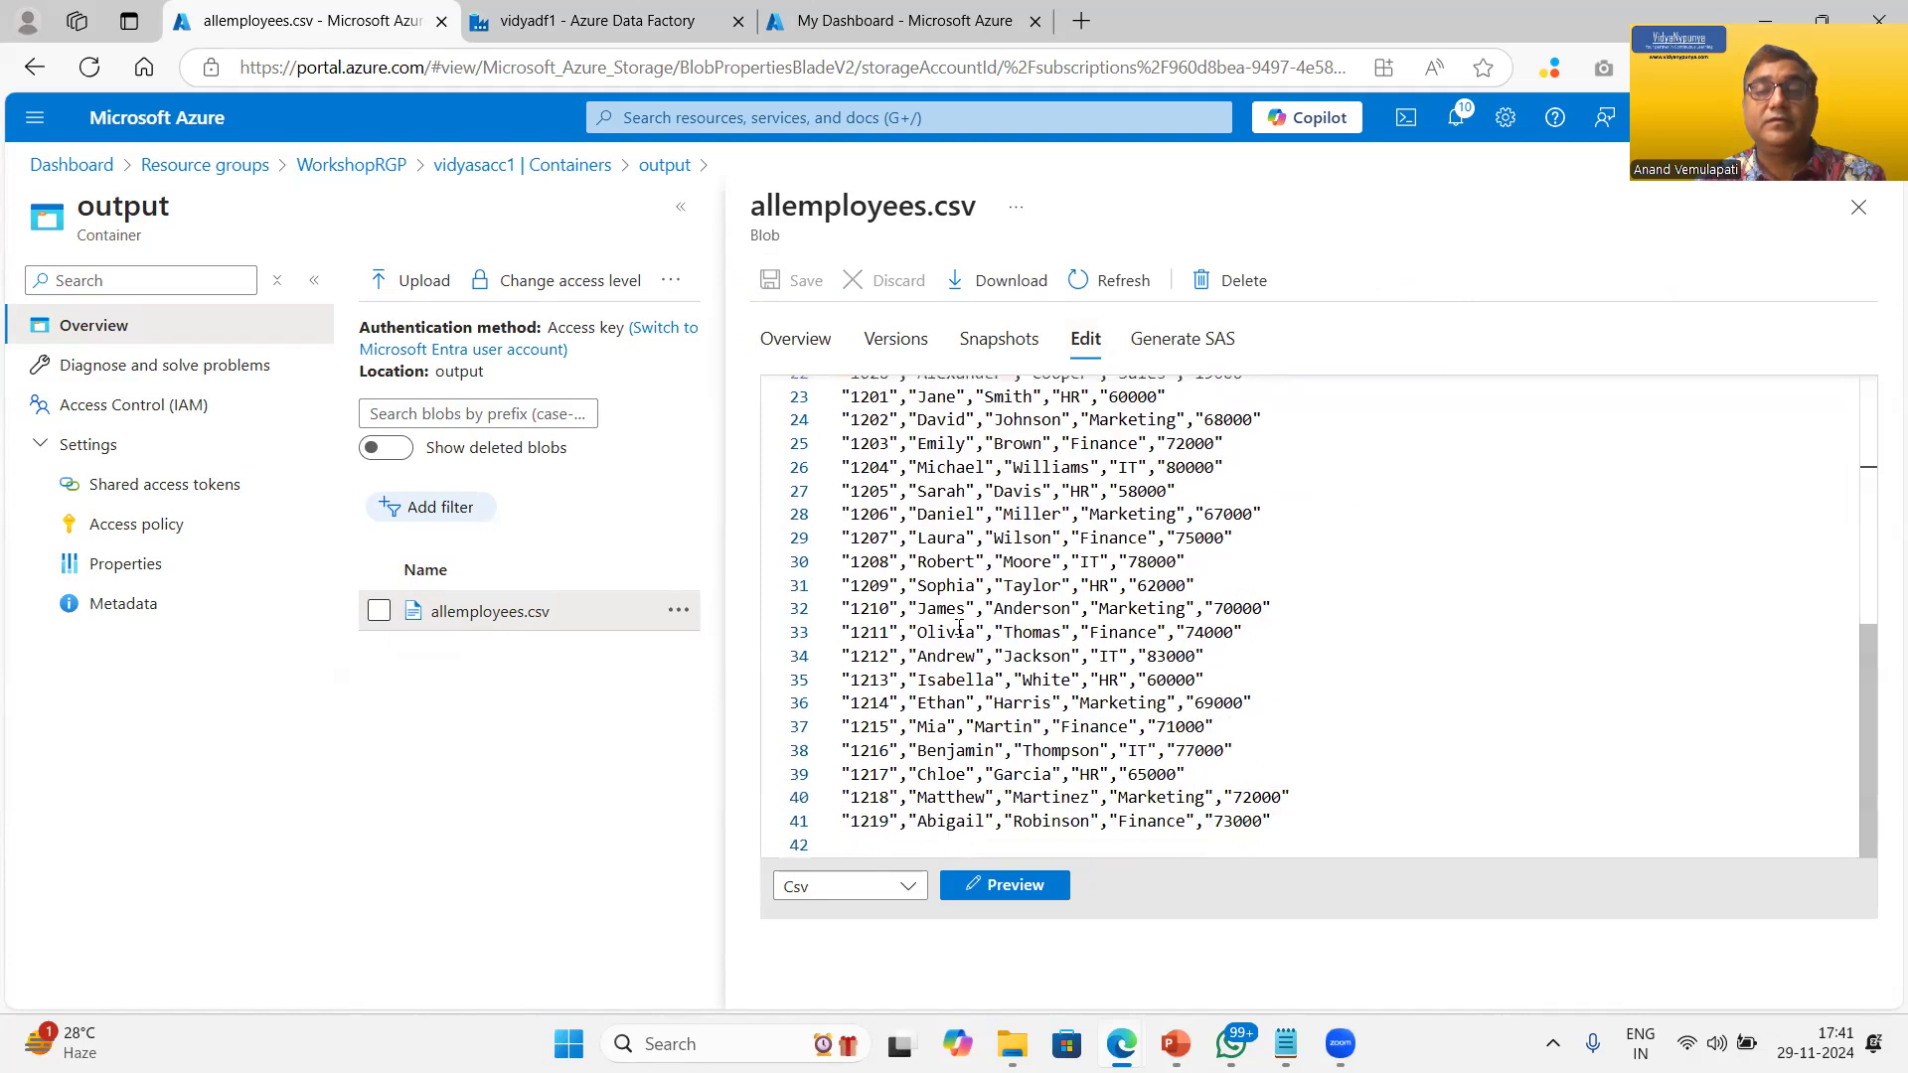
scroll(959, 626, up, 6)
scroll(969, 621, down, 3)
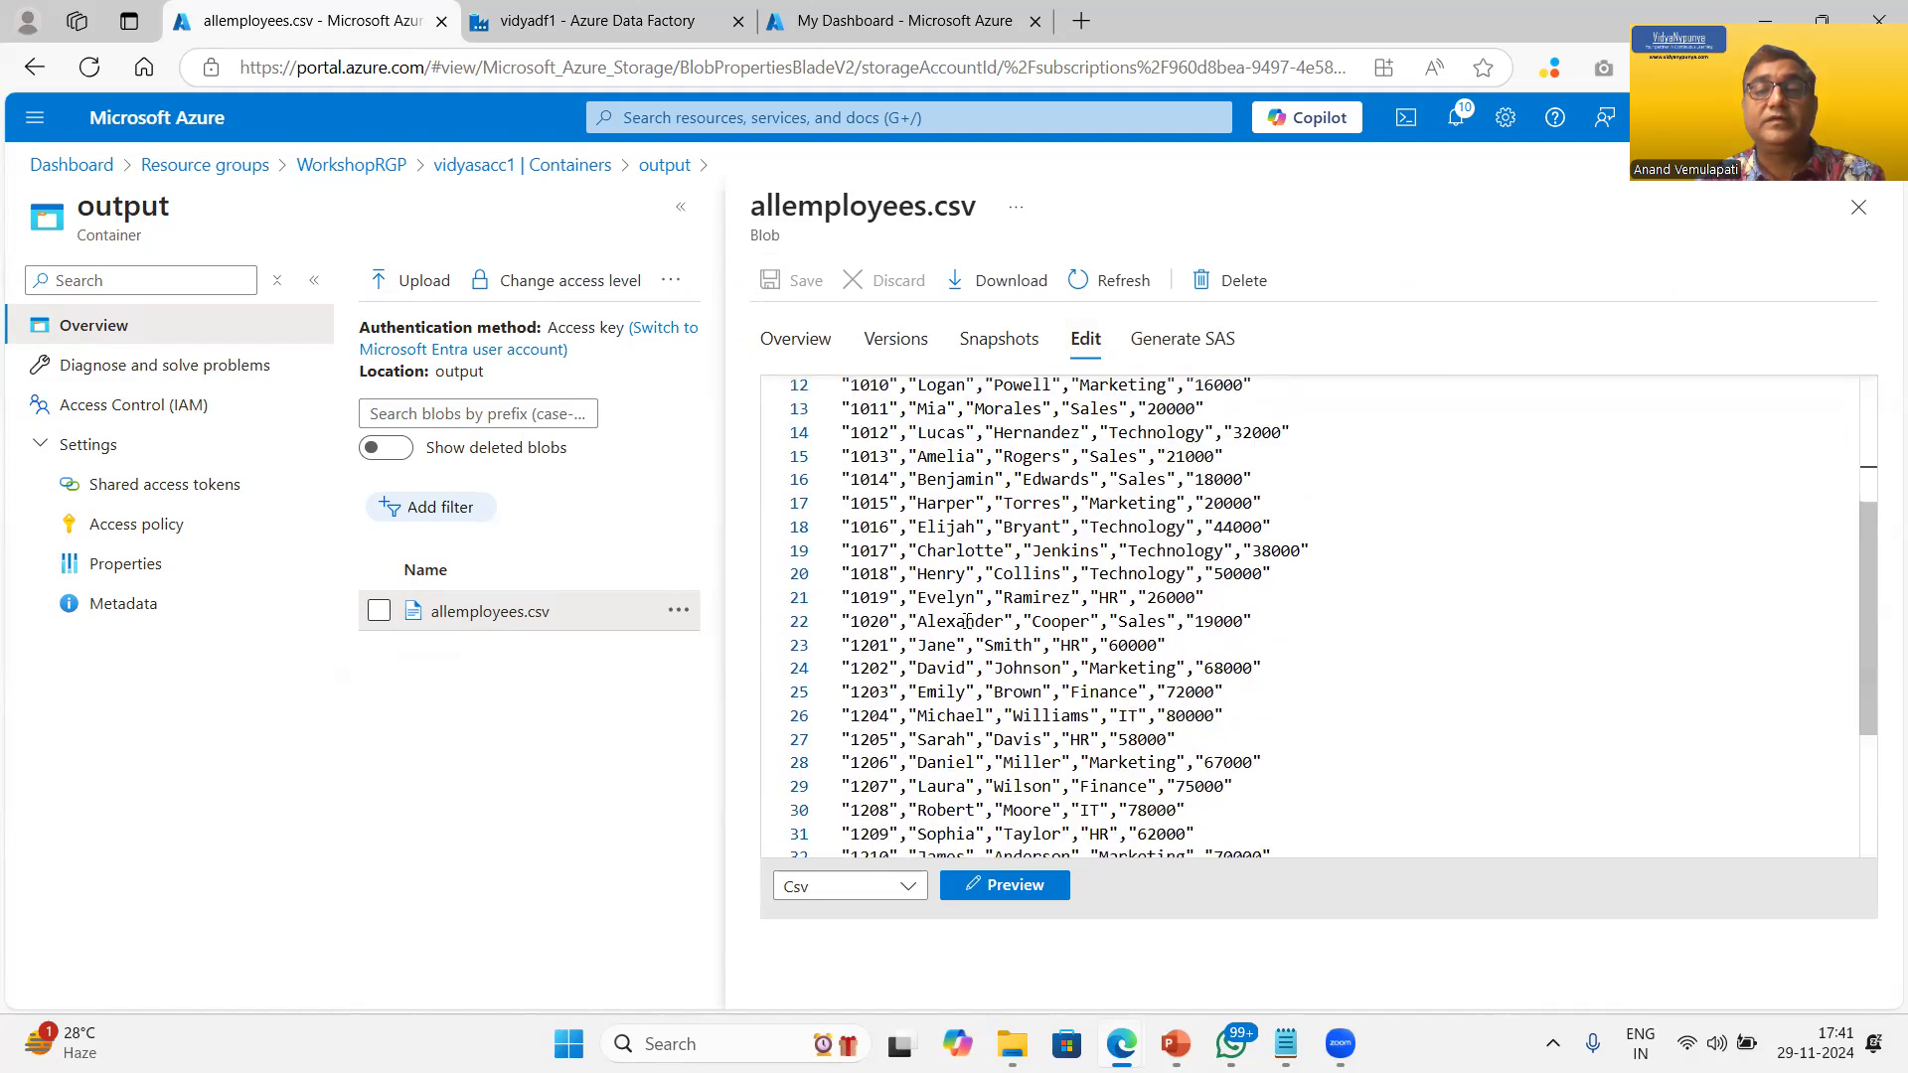
drag(852, 647, 887, 693)
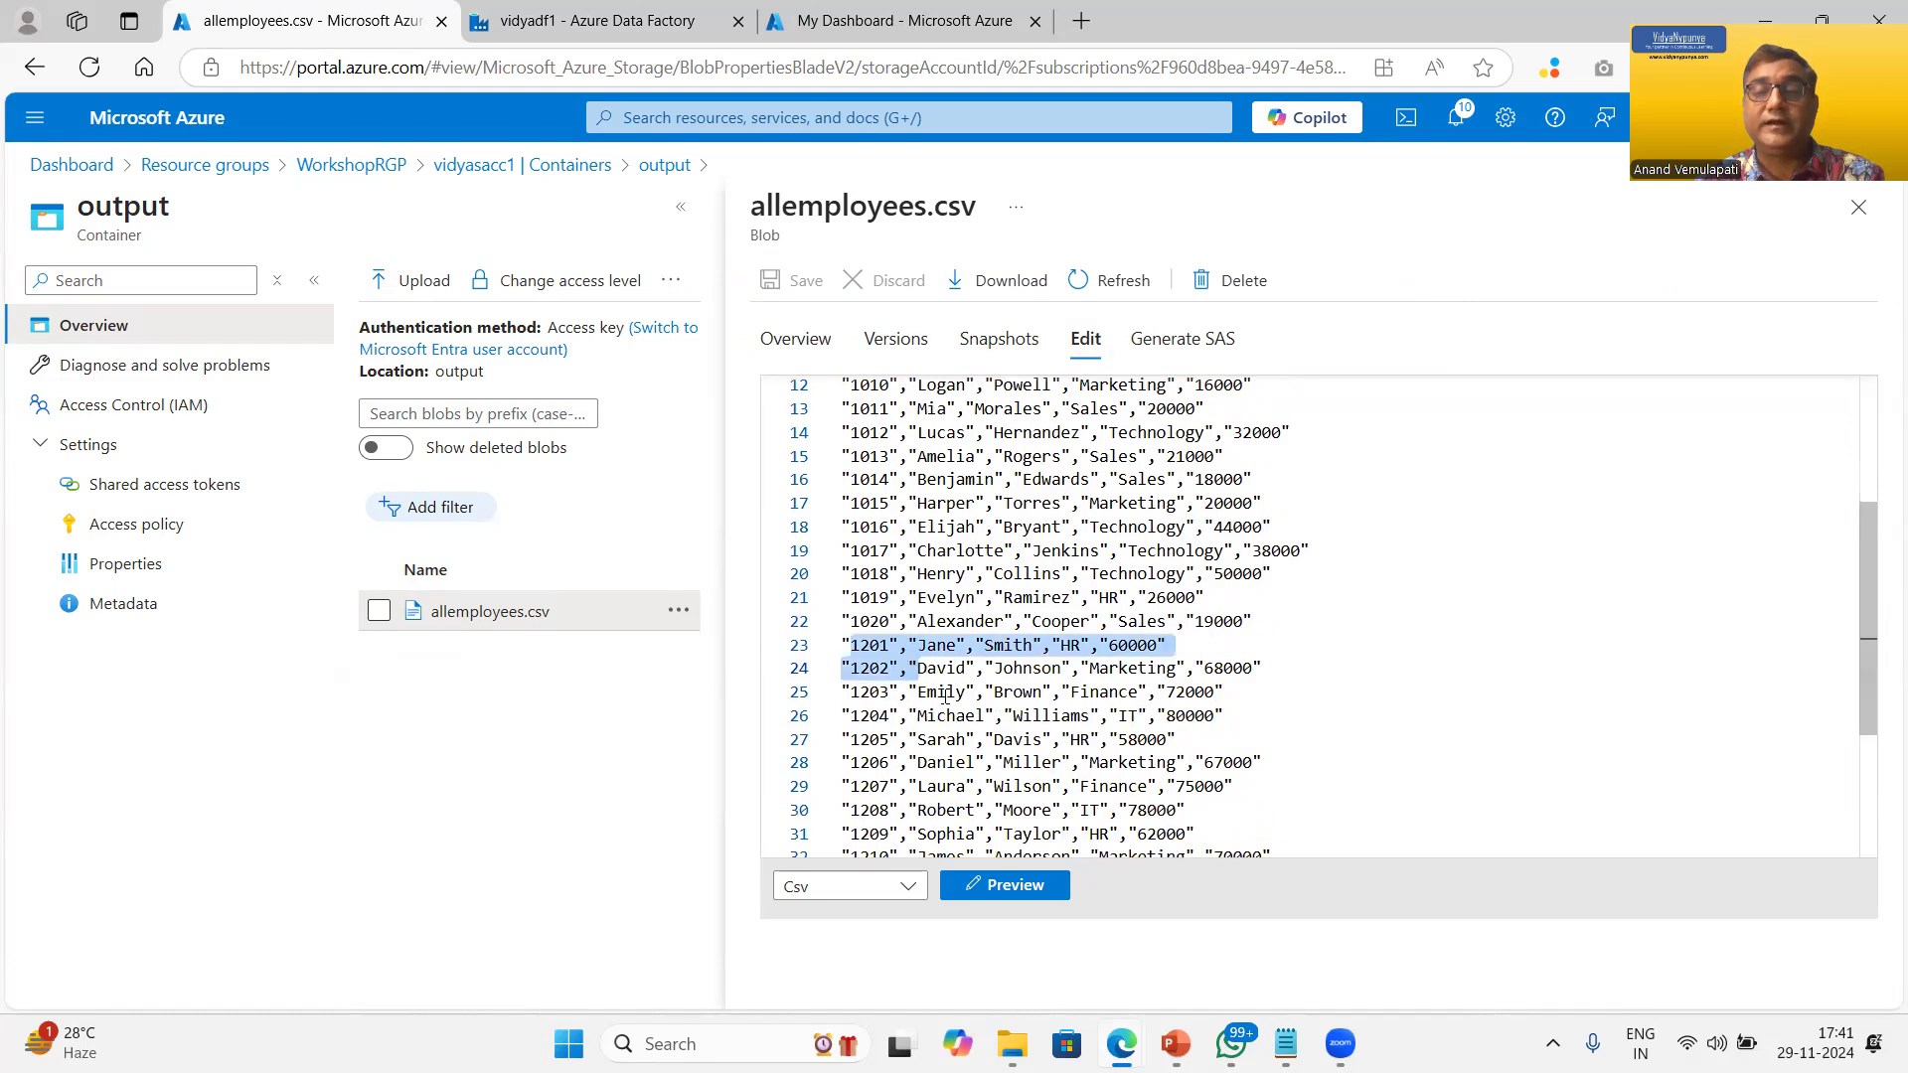
Step: Preview allemployees.csv as a table and review the merged employee rows from the first to the last
click(1024, 886)
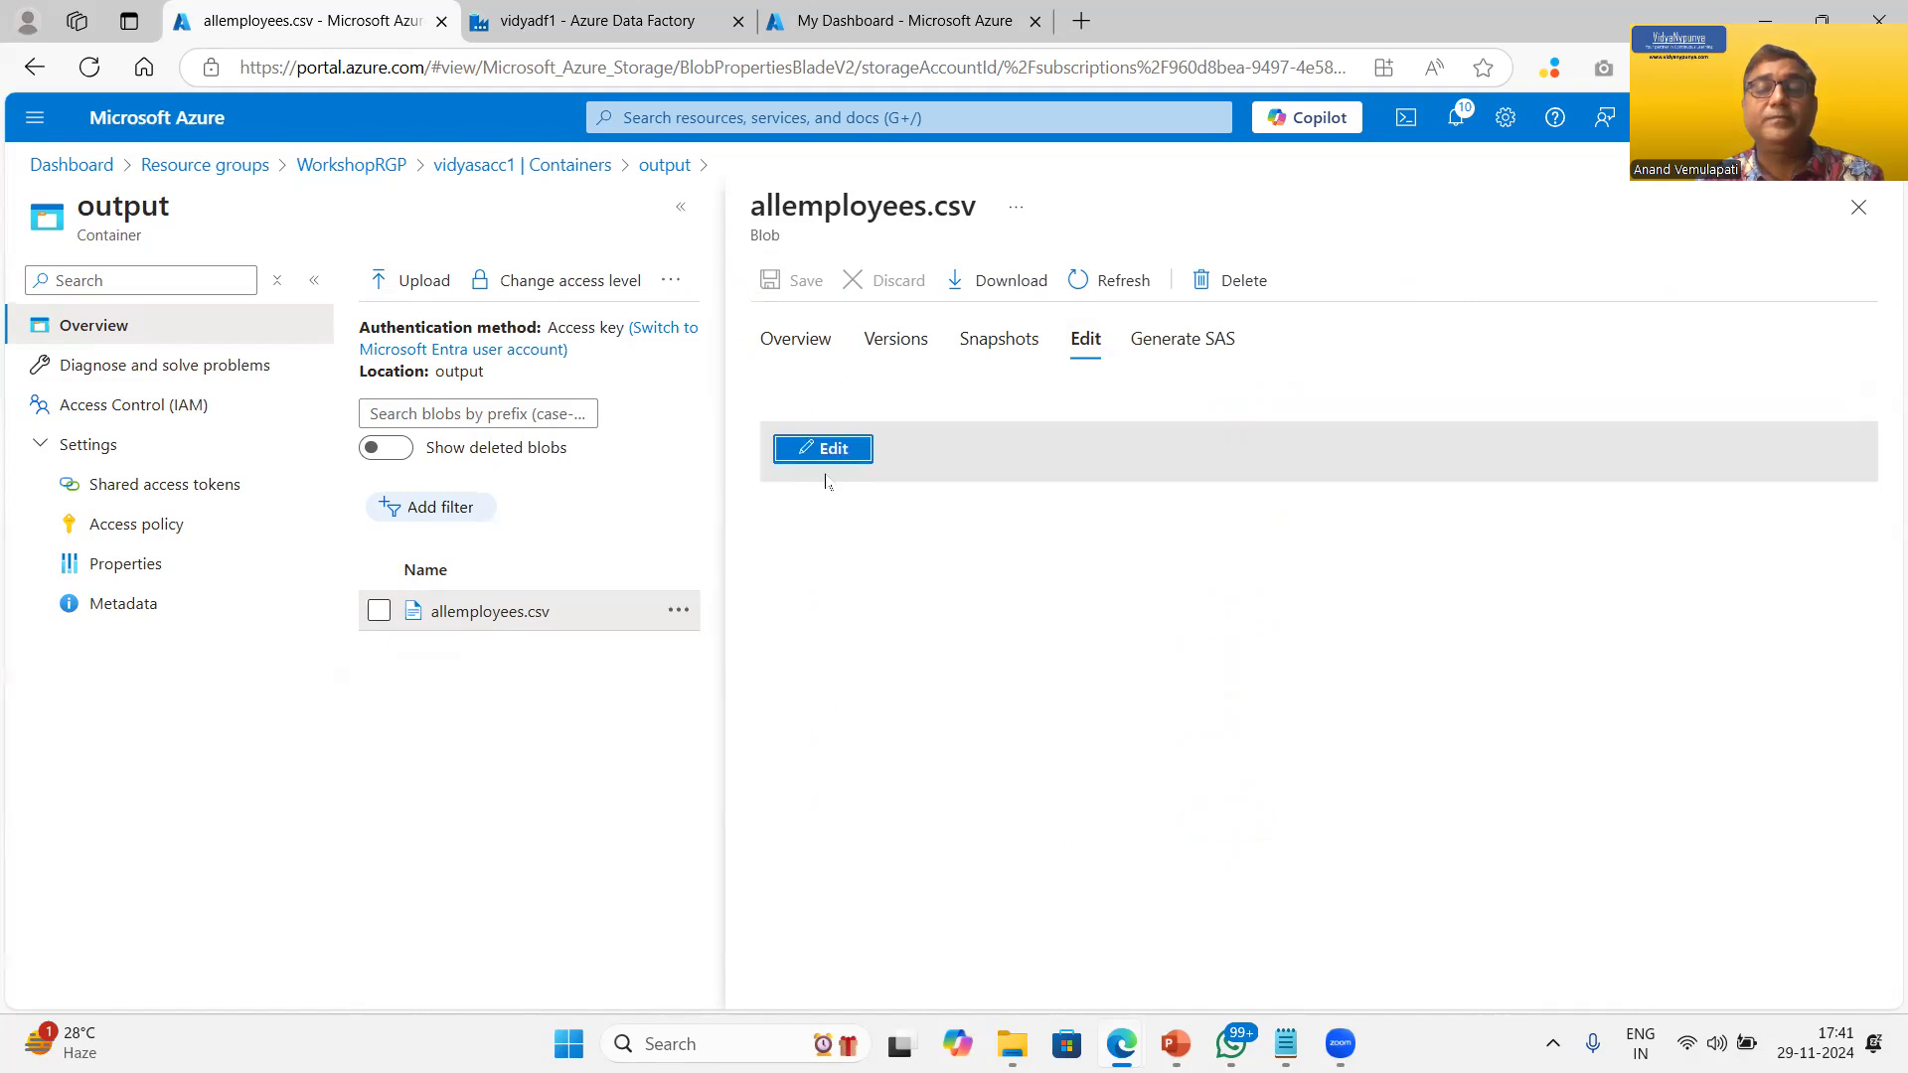
scroll(1105, 580, down, 1)
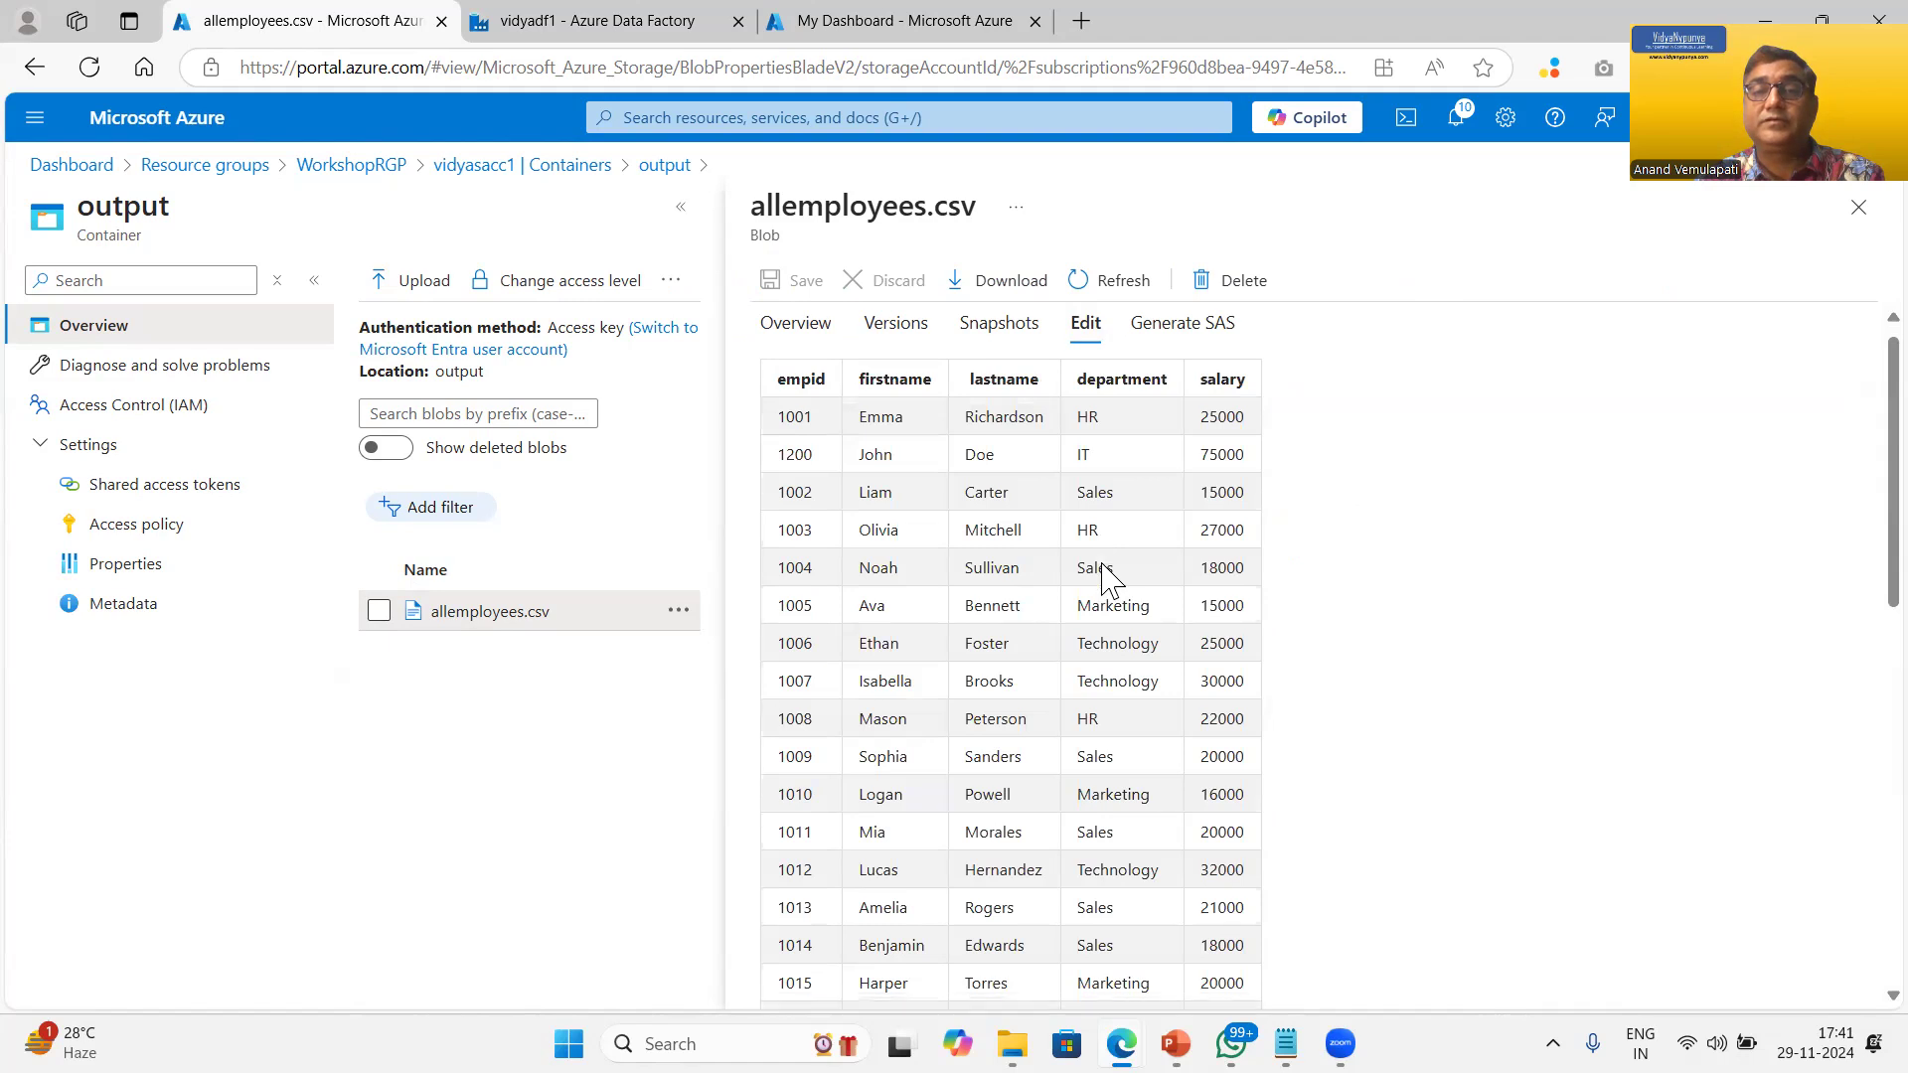
scroll(1105, 580, down, 10)
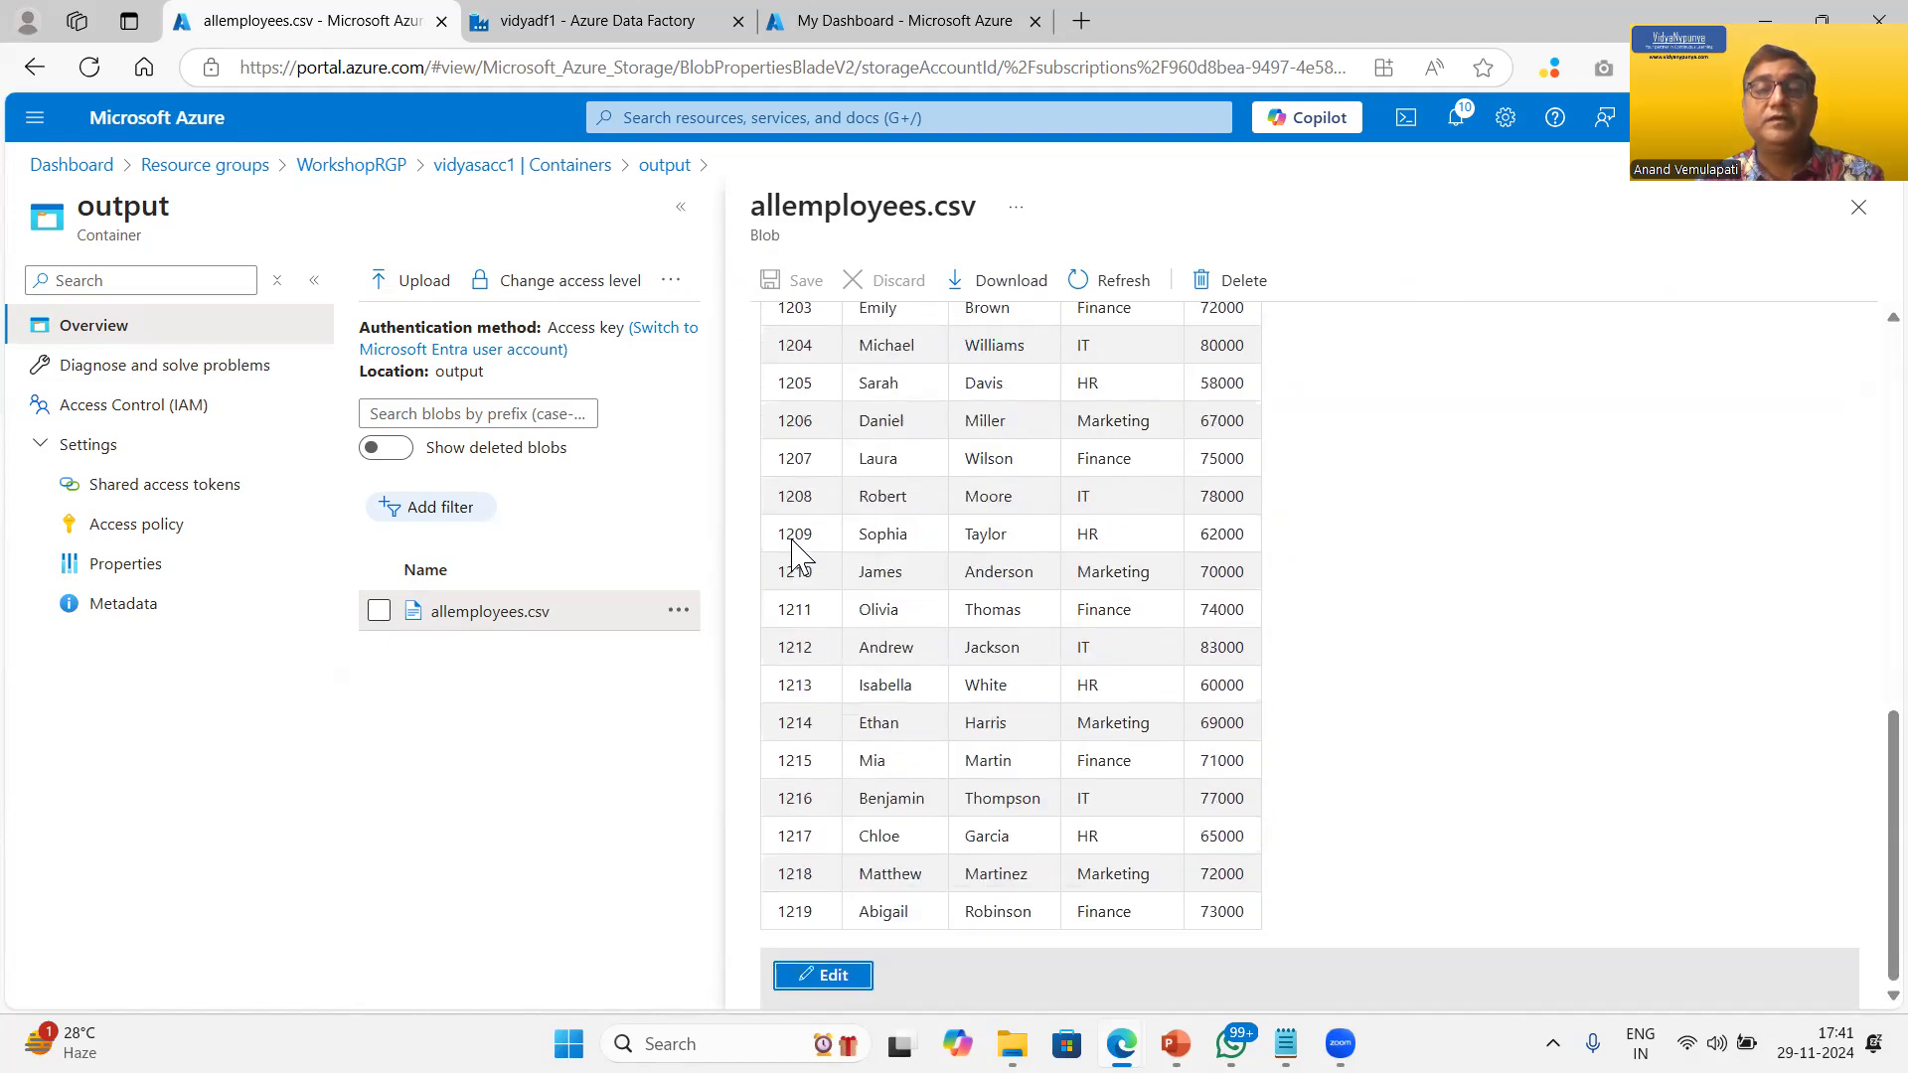
drag(1258, 921, 991, 314)
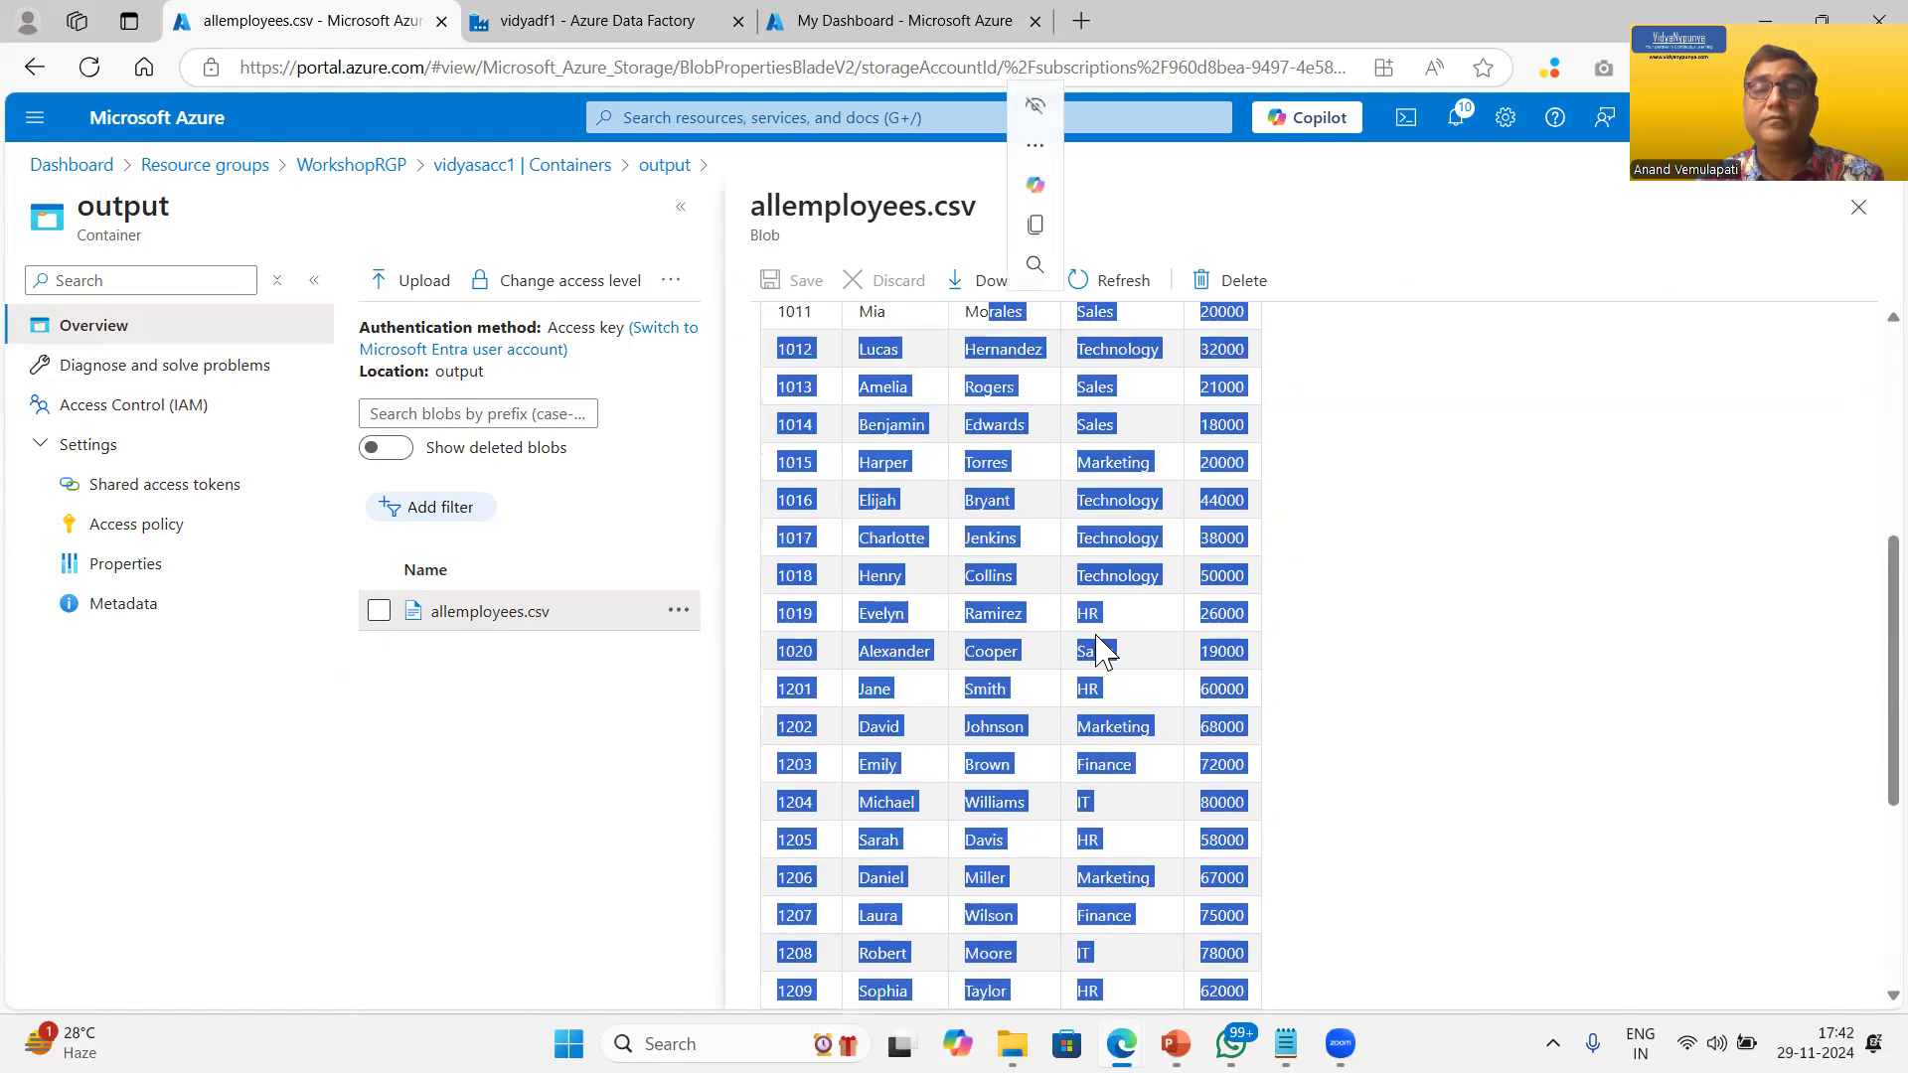
scroll(1054, 631, up, 3)
scroll(1054, 632, up, 2)
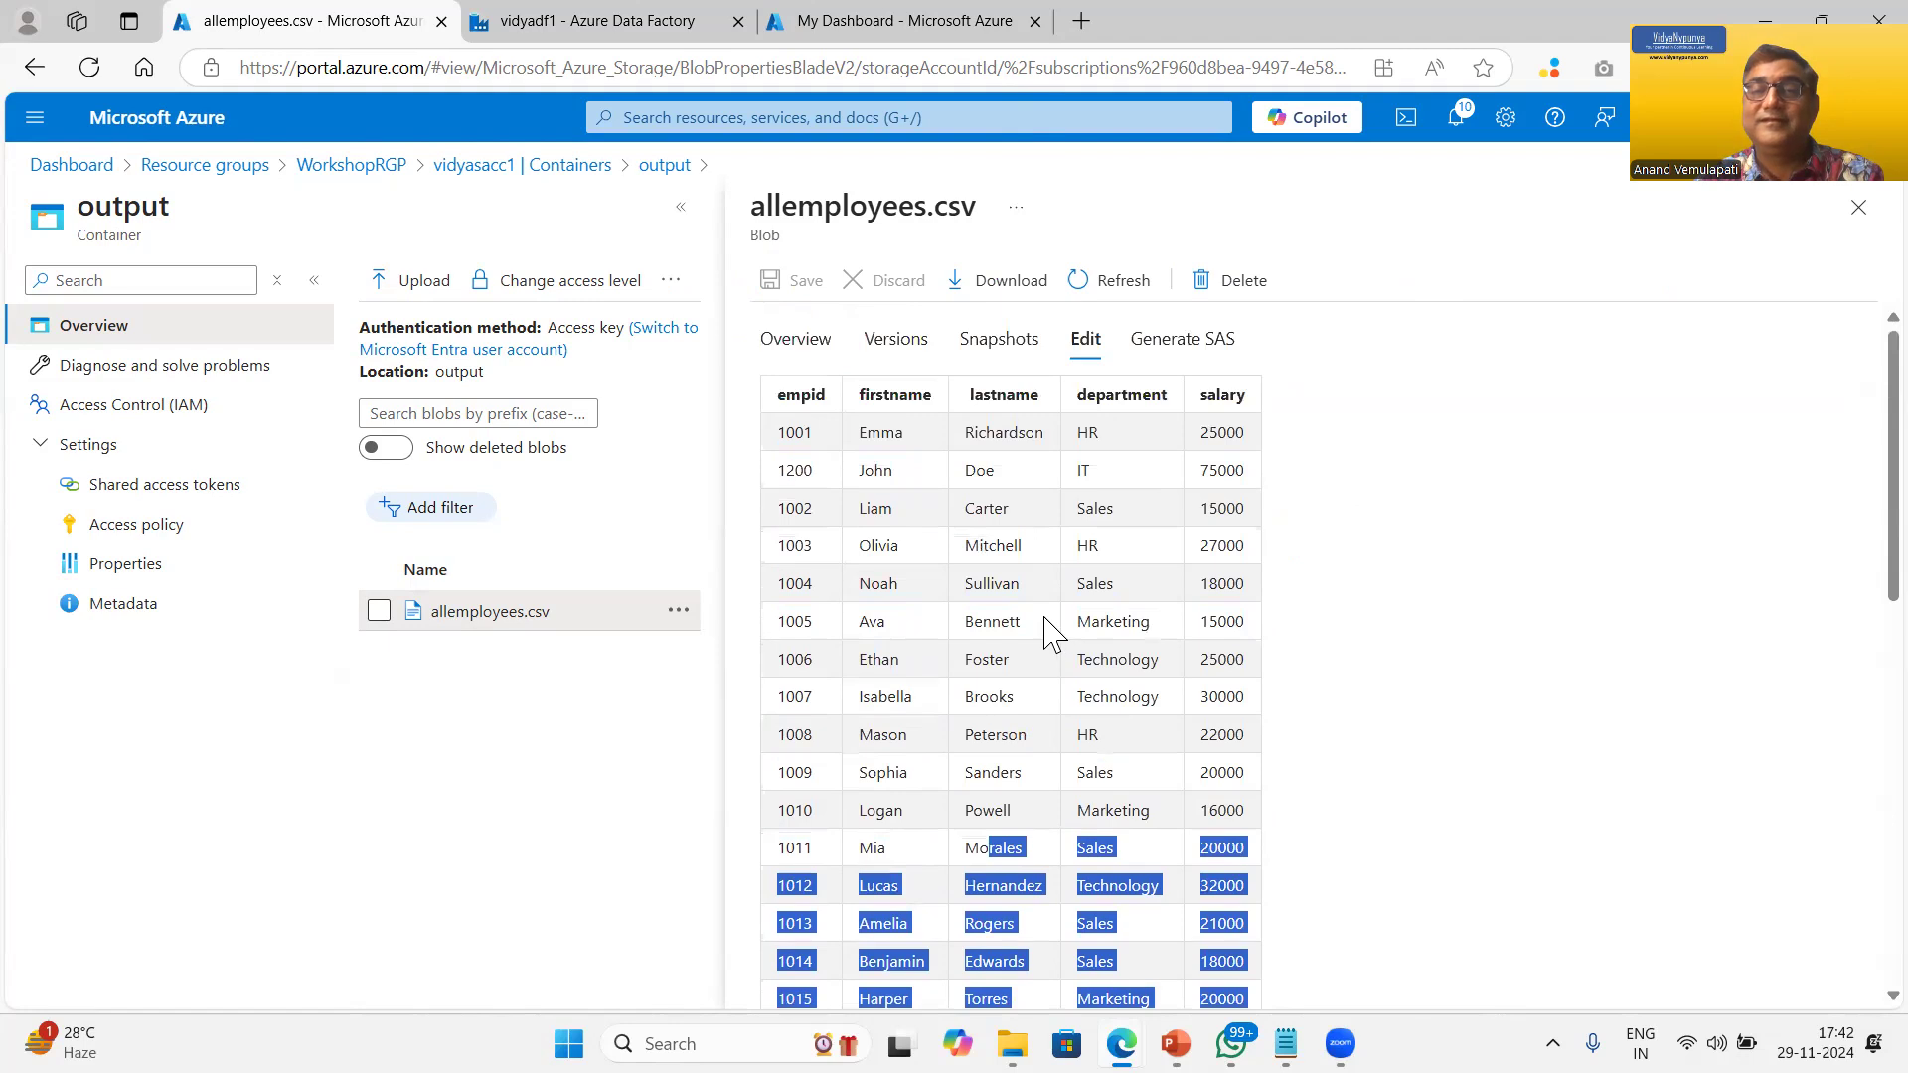
click(1431, 637)
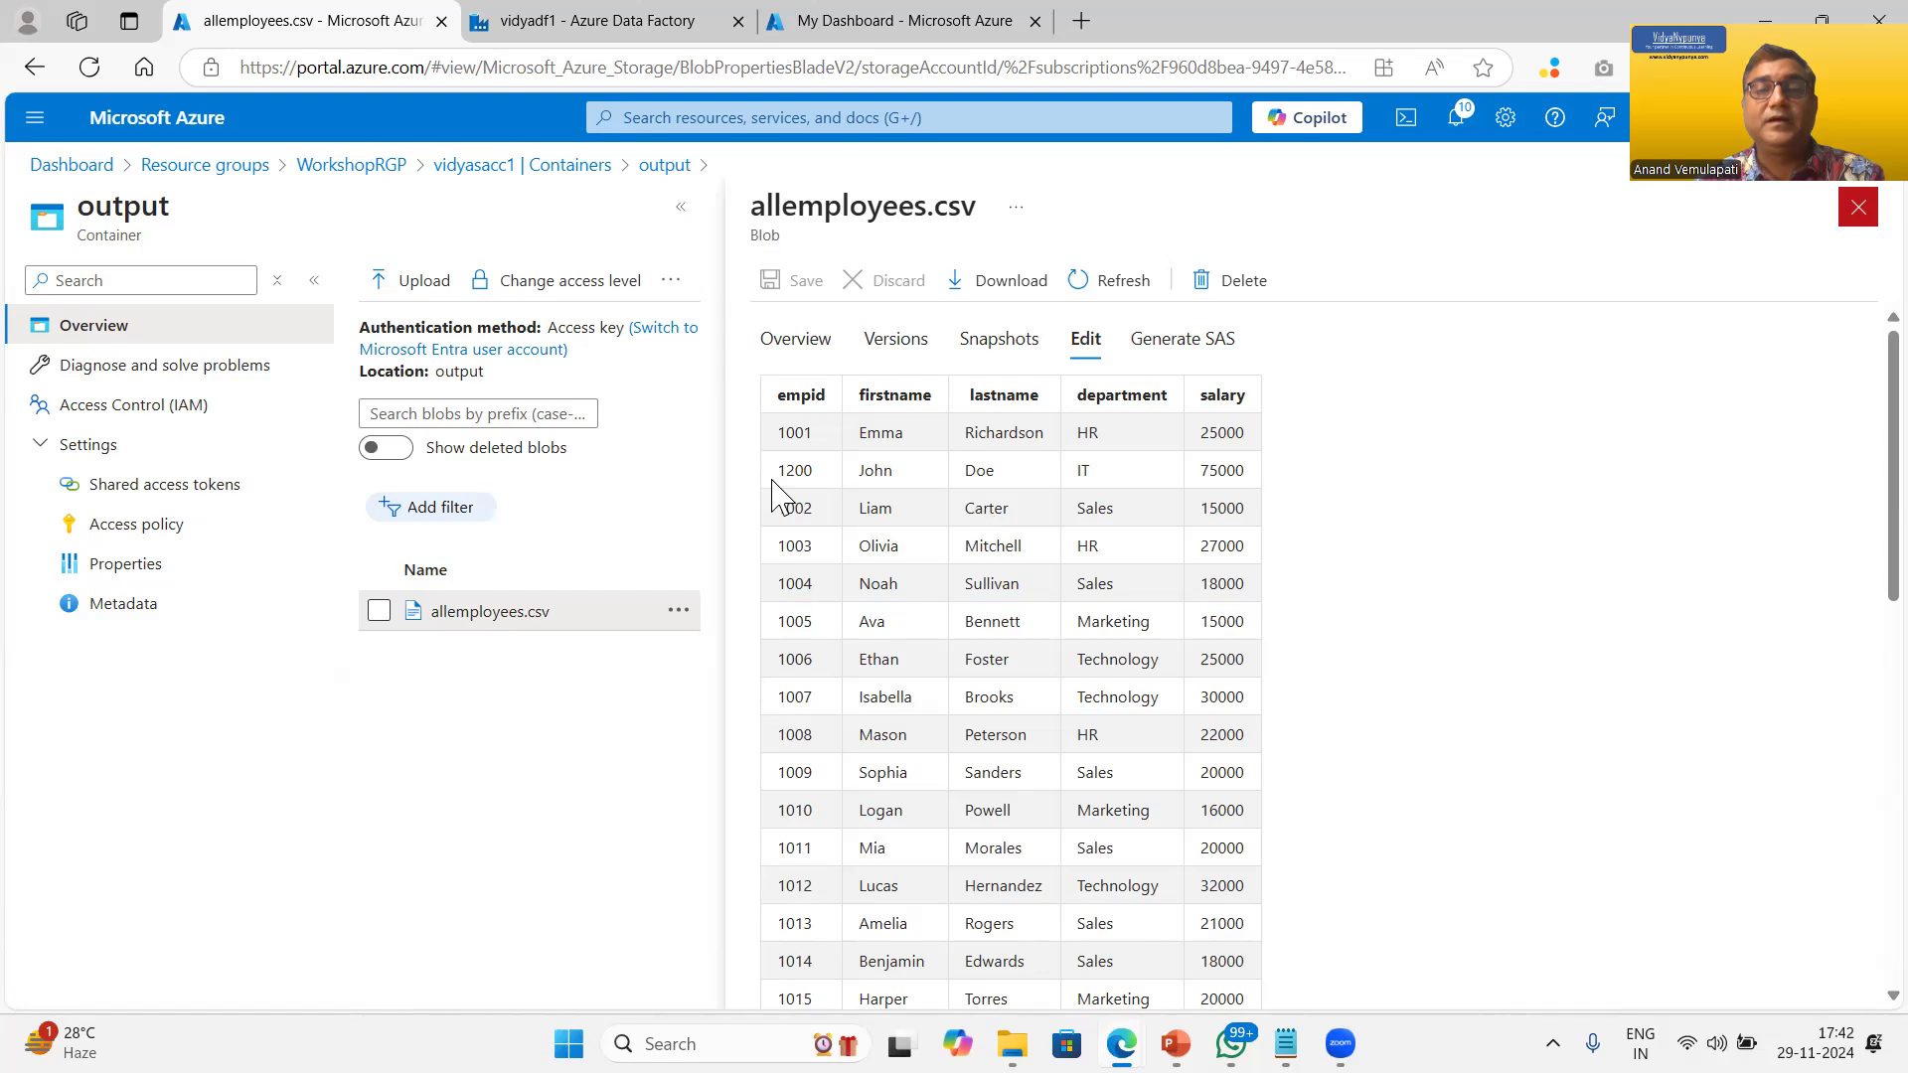
drag(788, 434, 801, 792)
scroll(807, 815, down, 6)
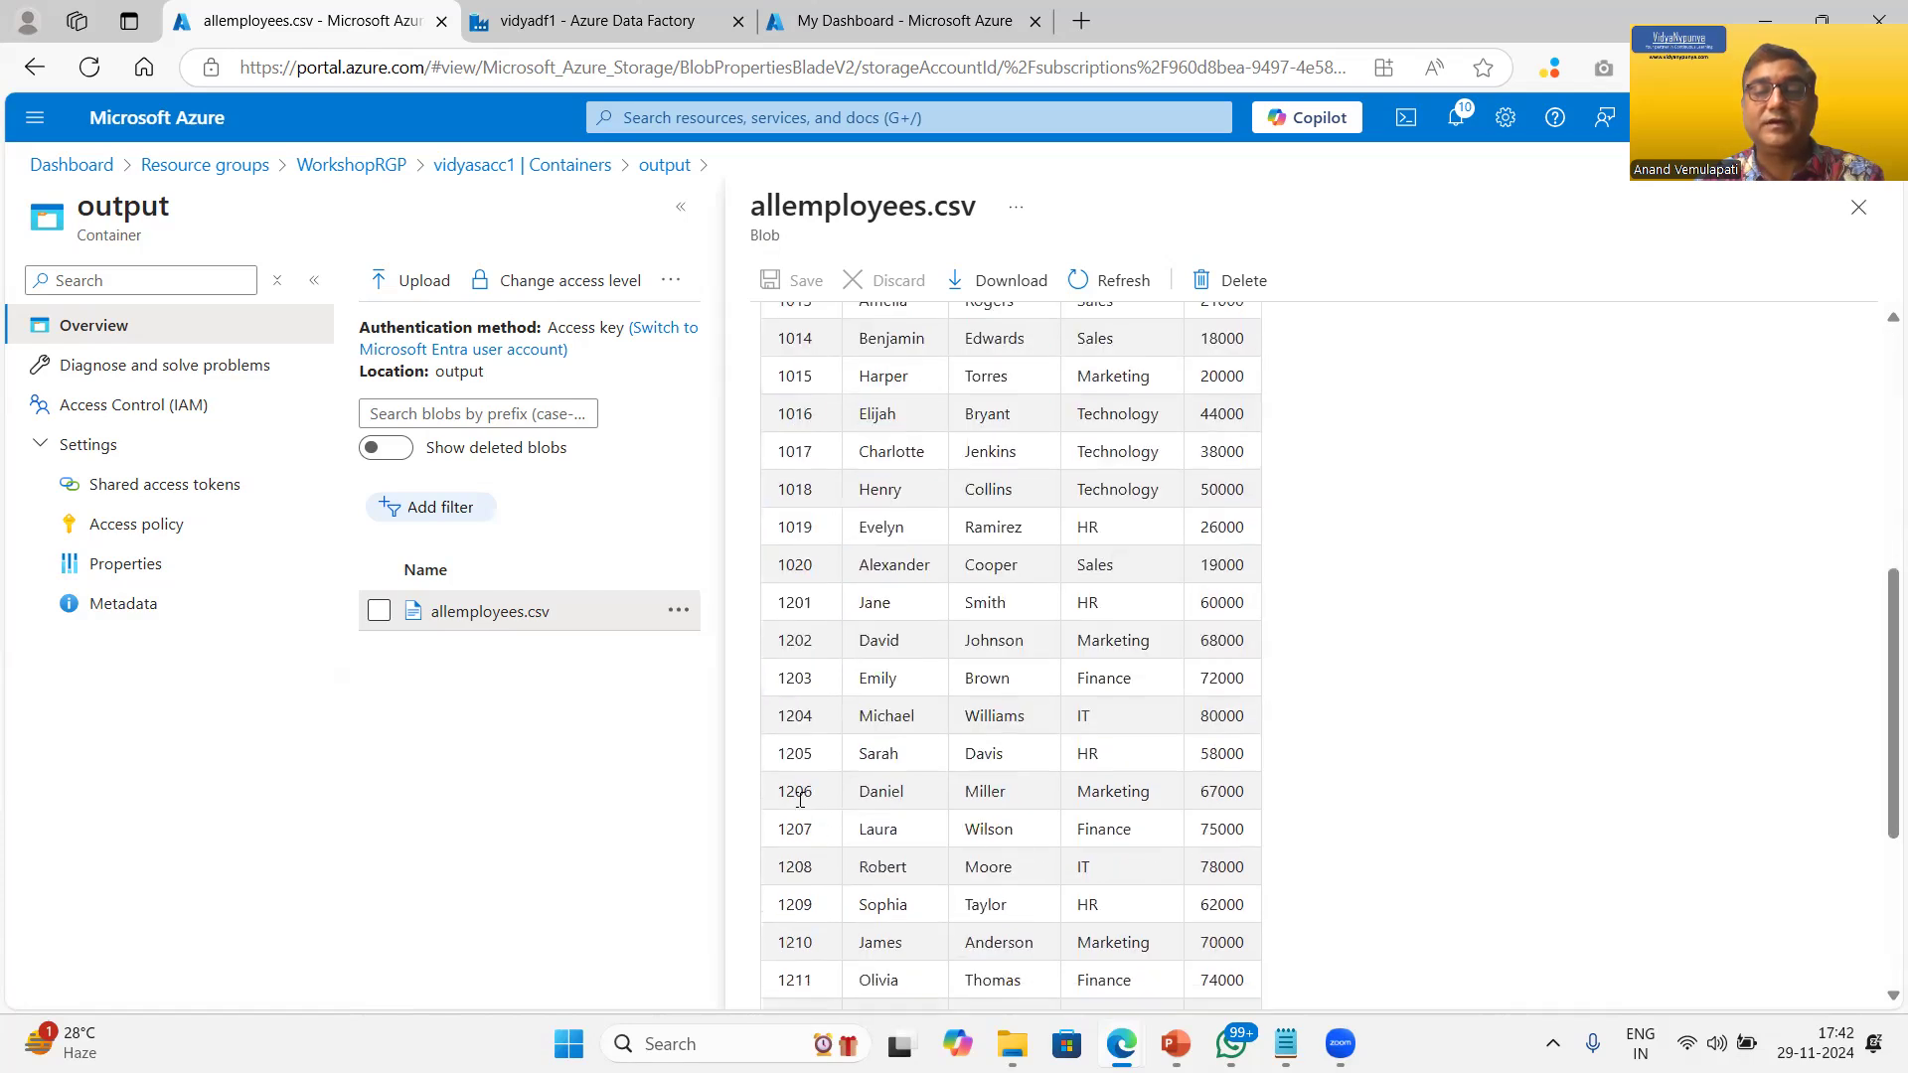
scroll(825, 795, down, 3)
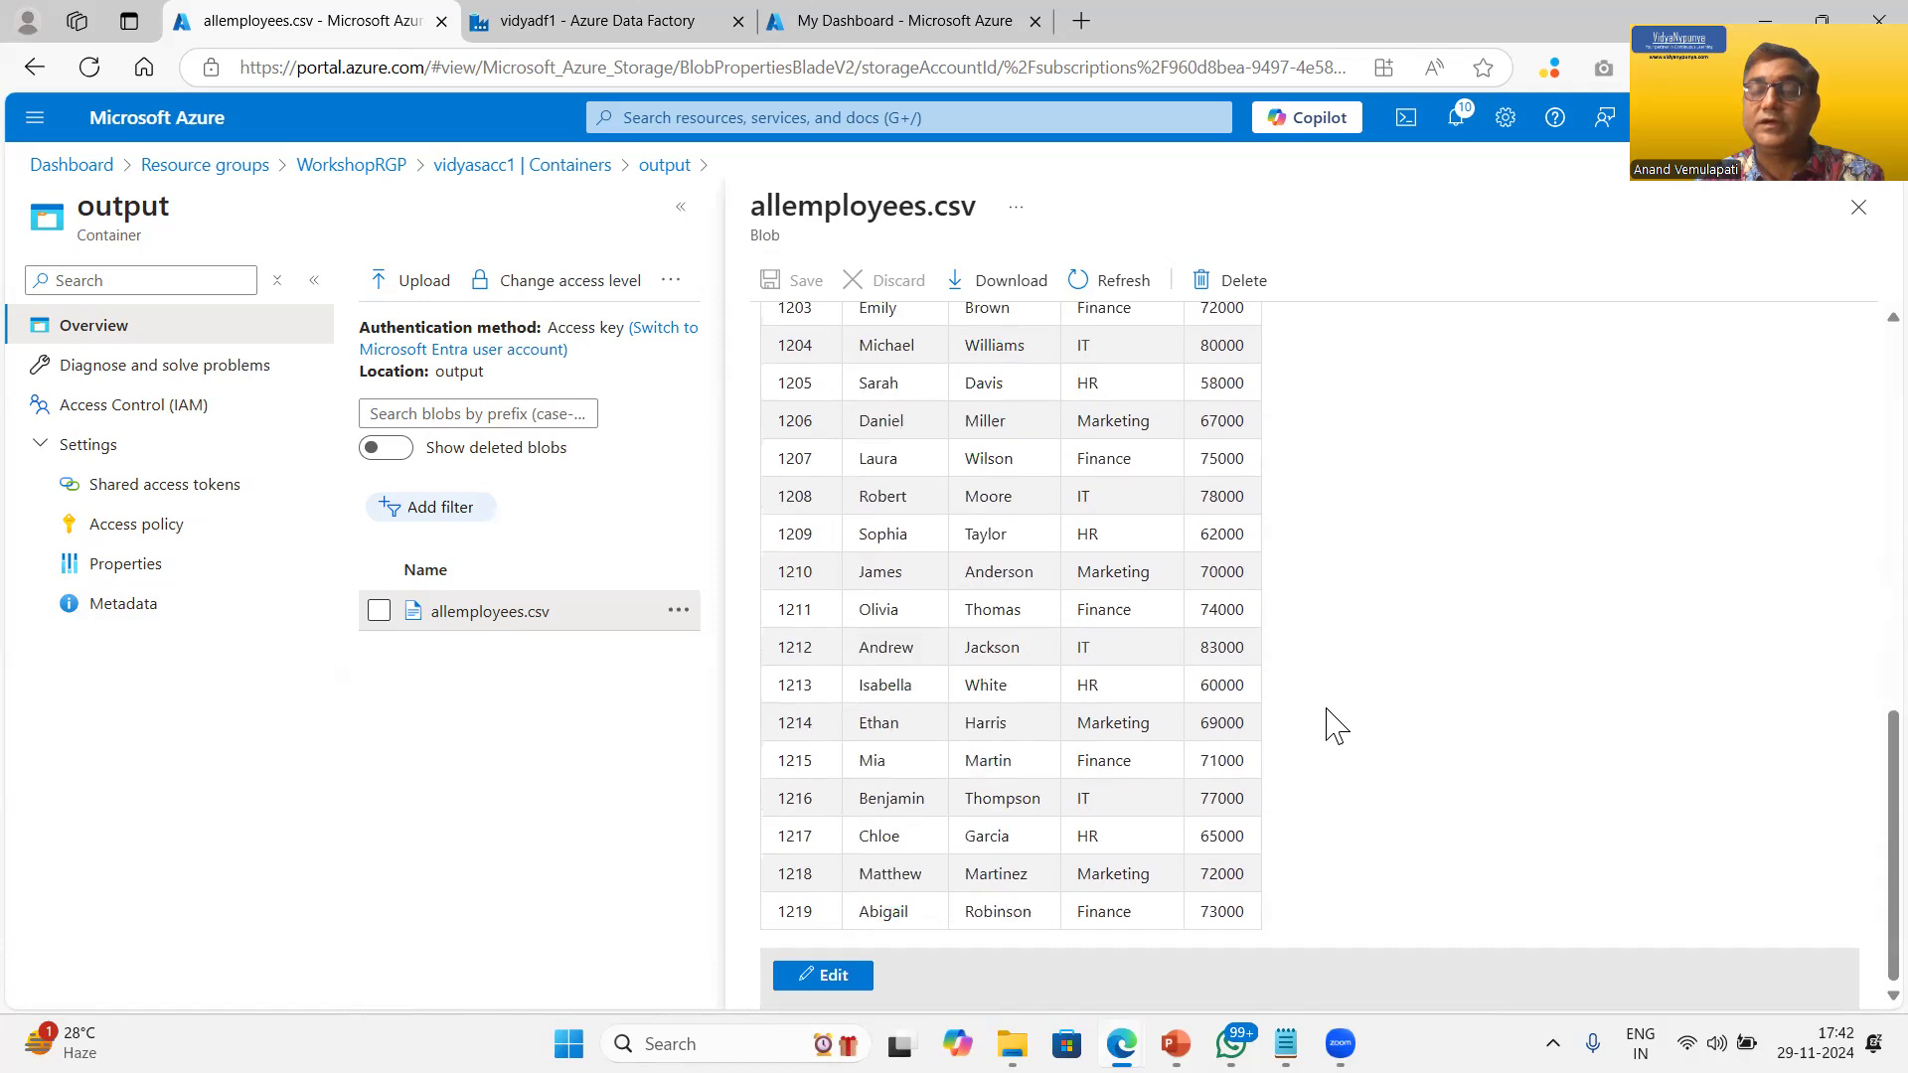
Step: Close allemployees.csv and recheck the source files in the input container before returning to the mergefilesPL pipeline
click(1858, 211)
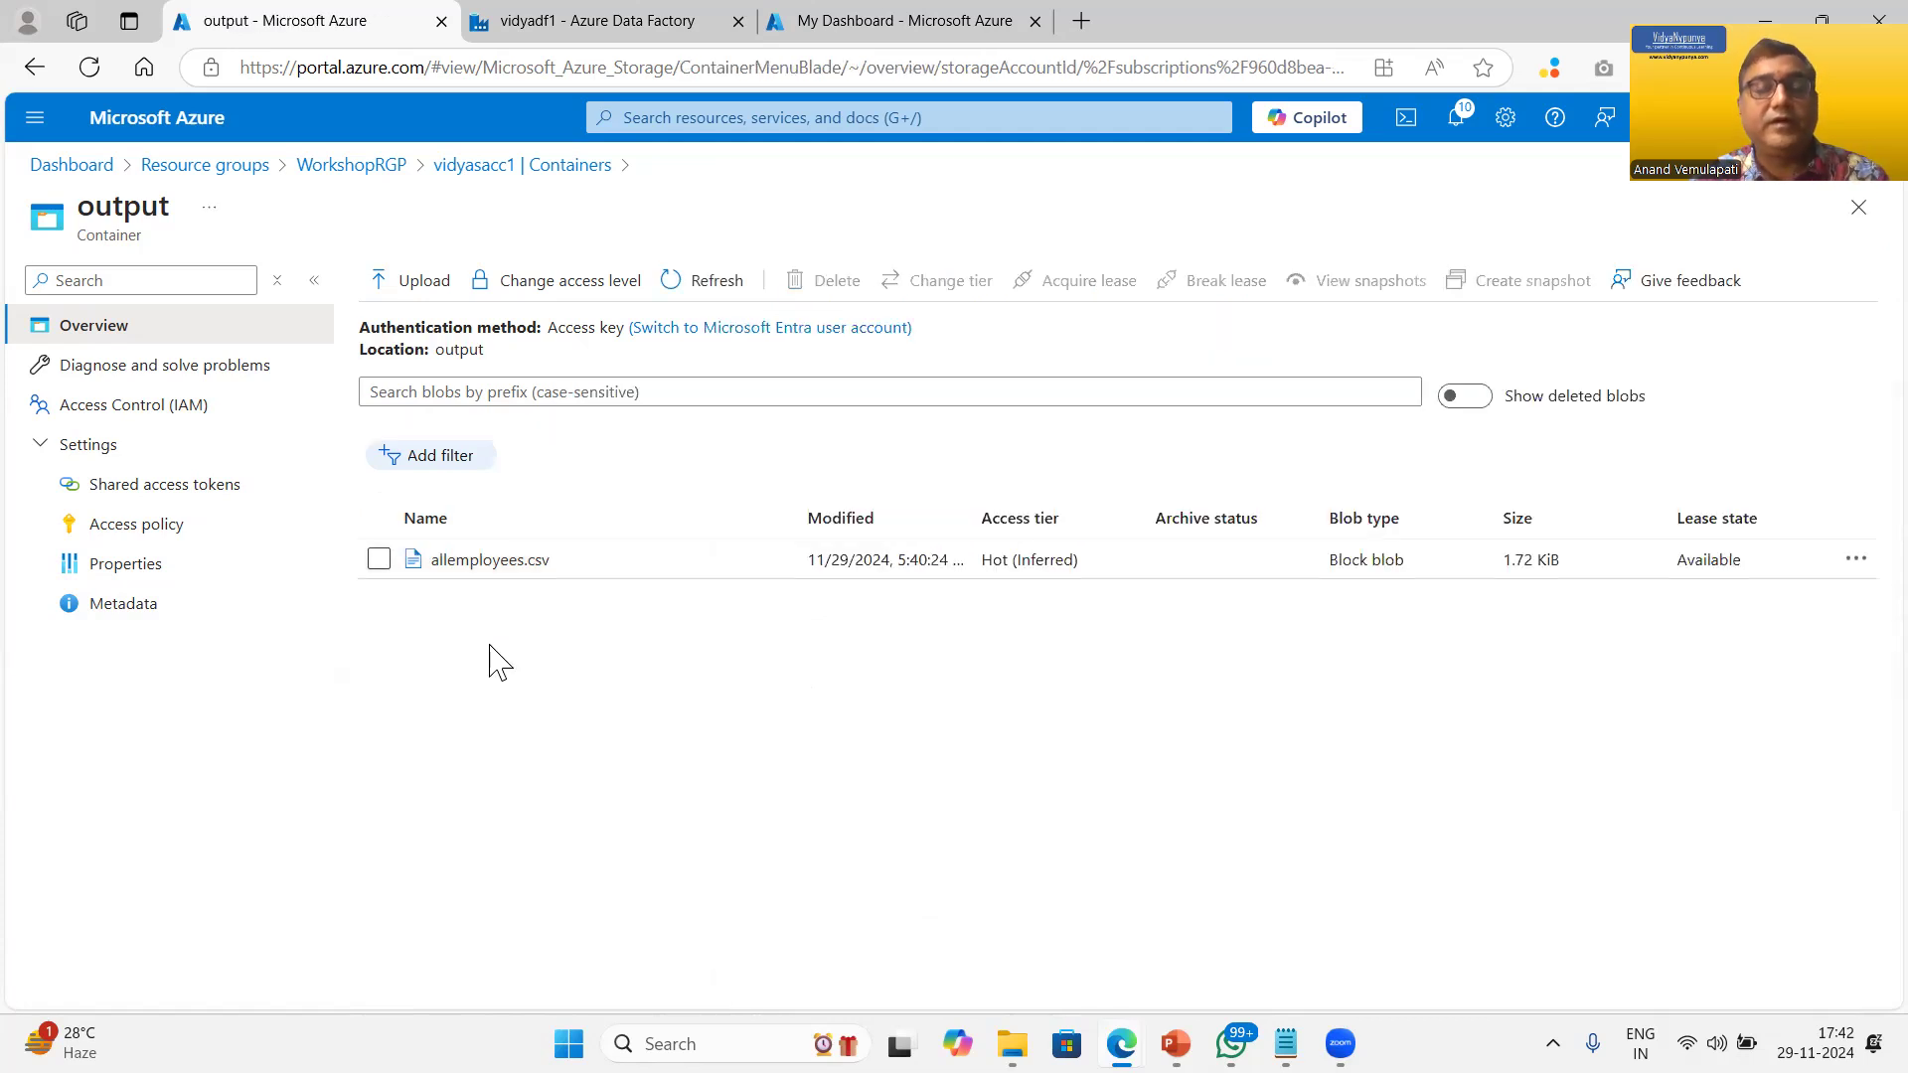
click(524, 165)
click(428, 483)
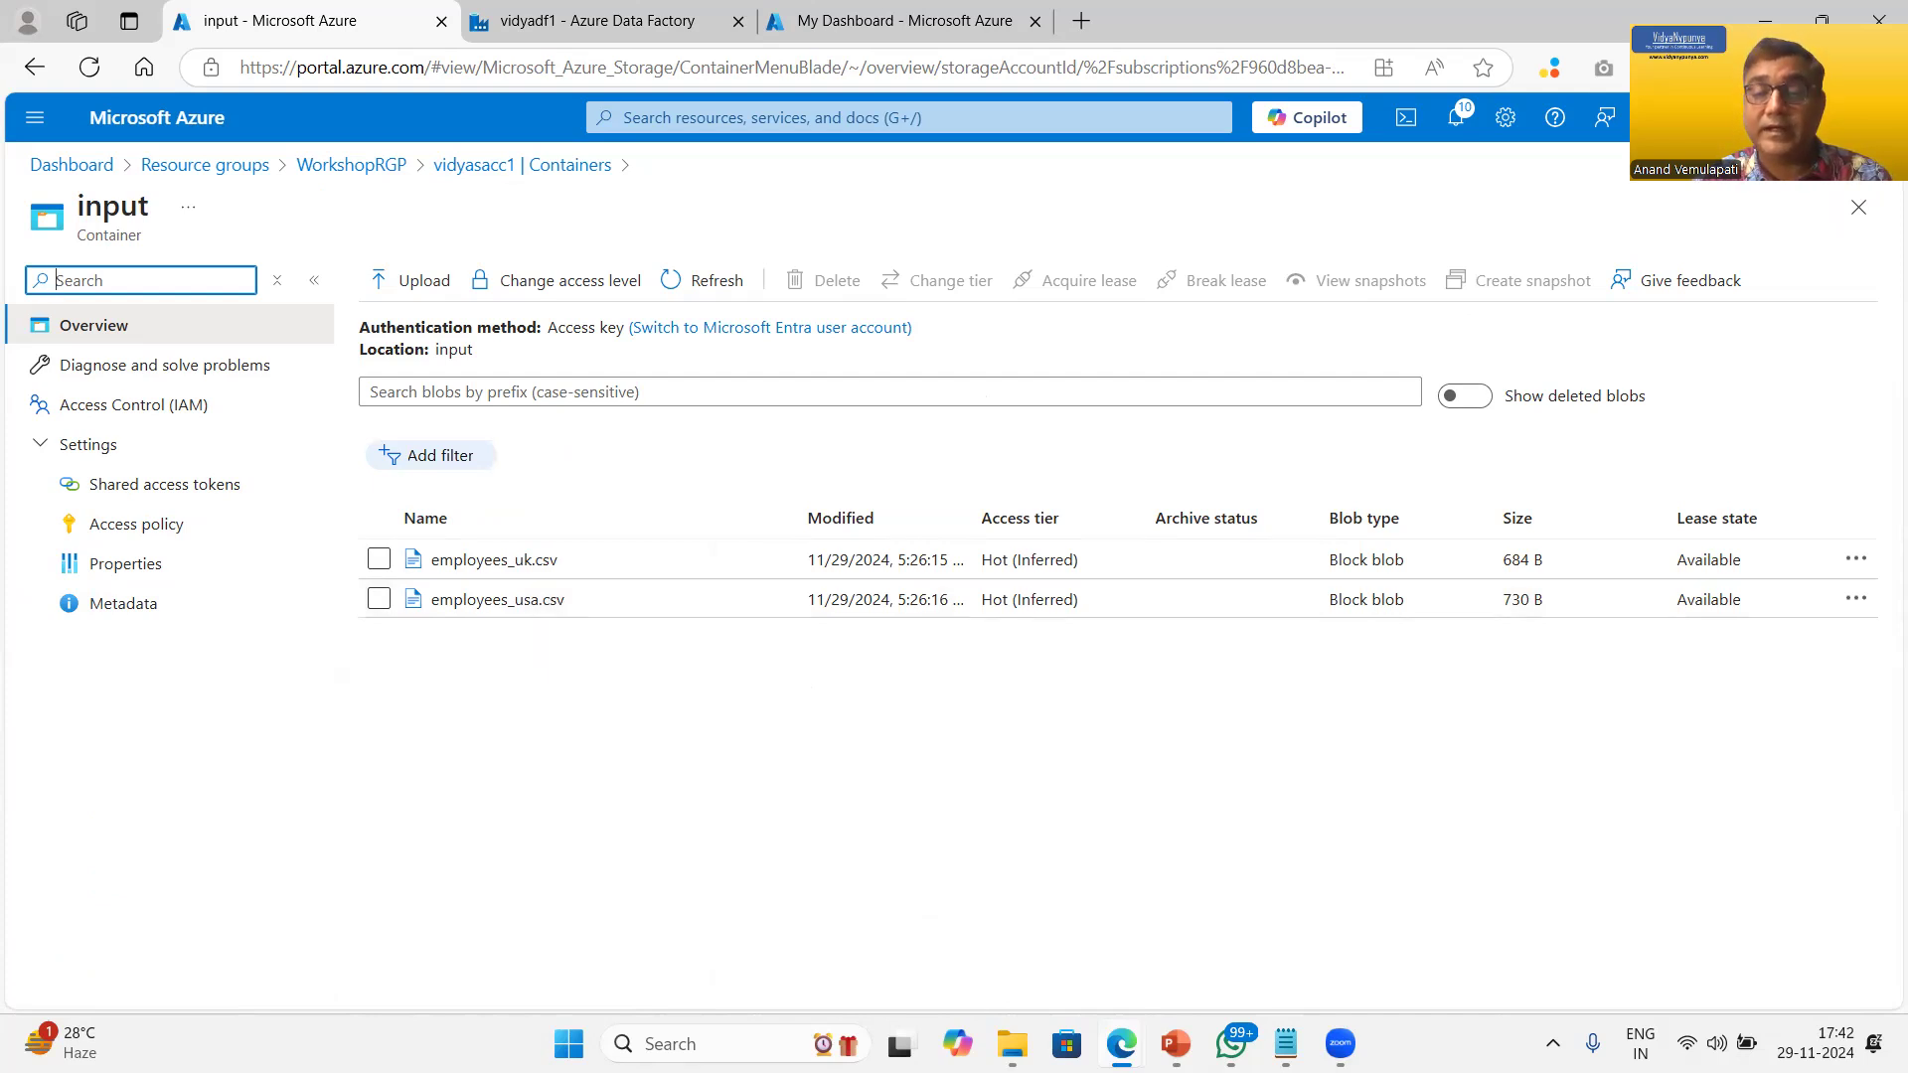
click(656, 32)
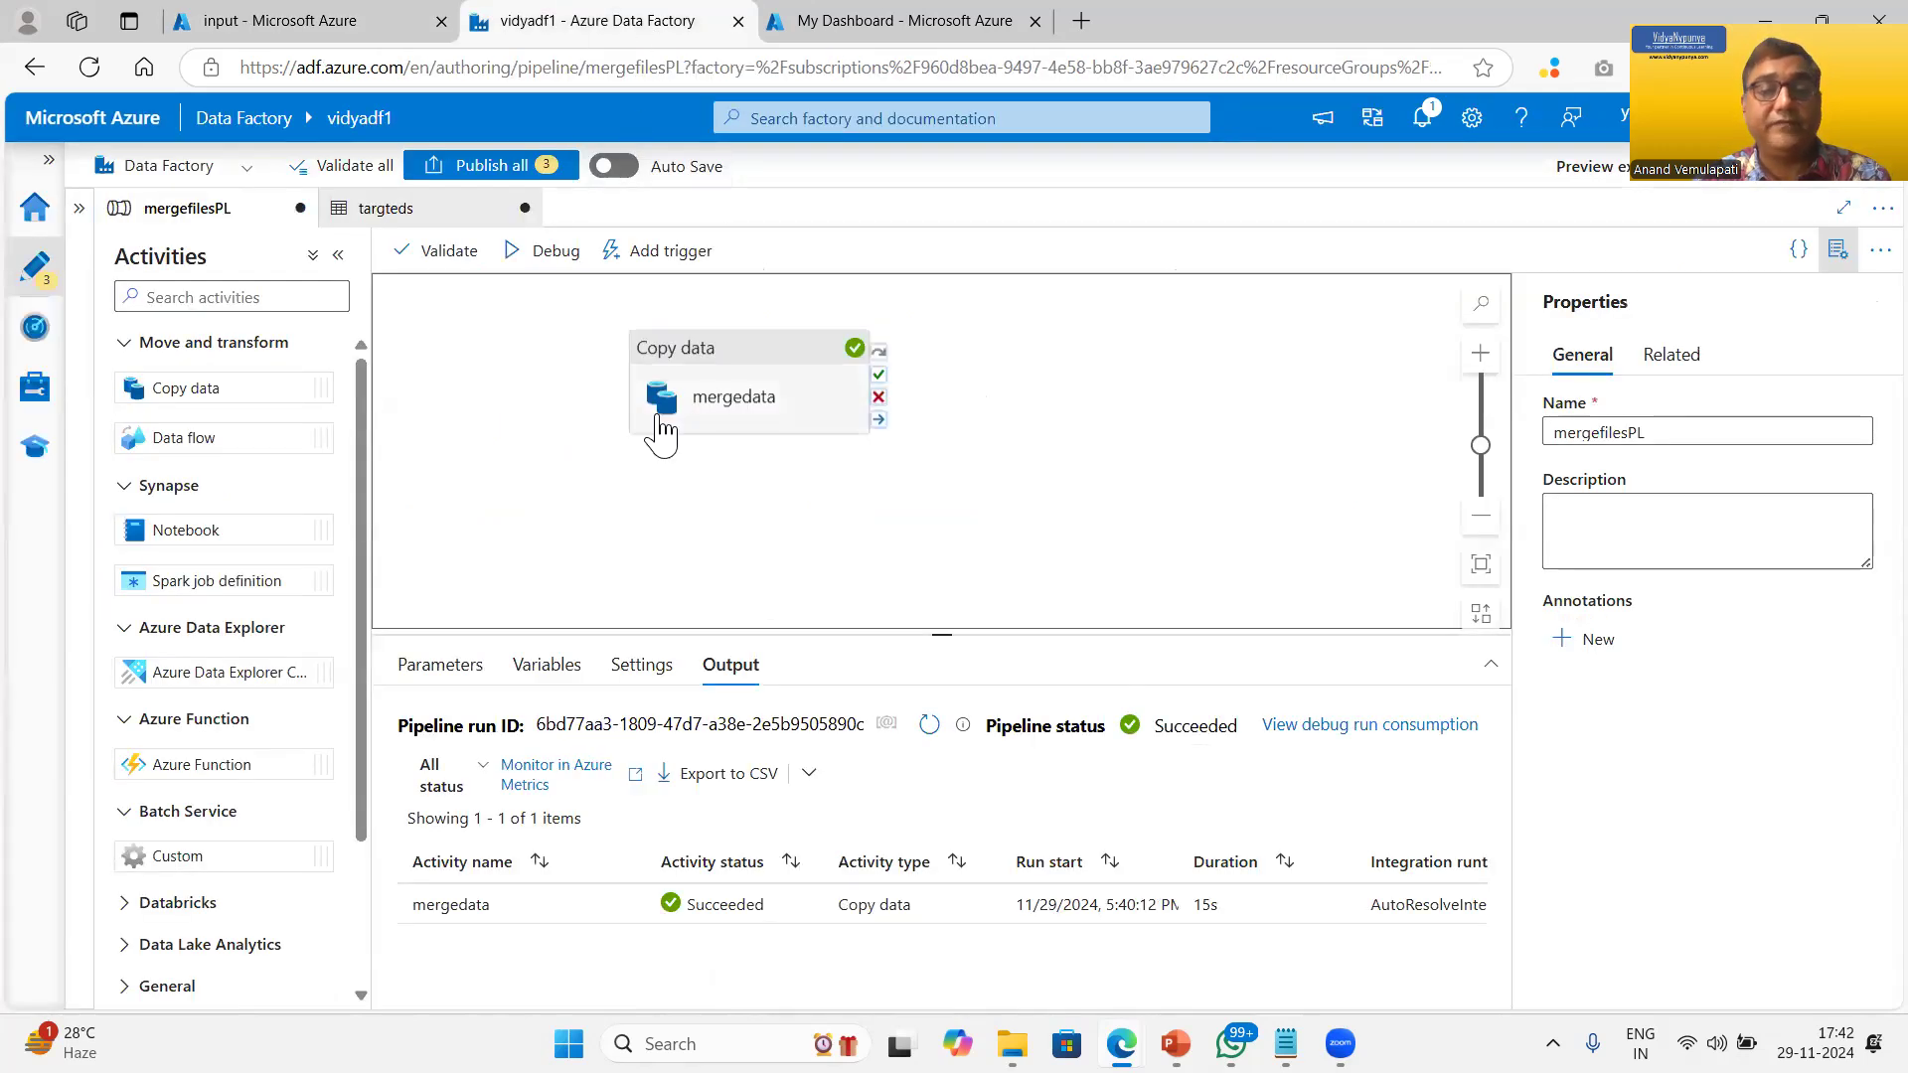
Step: Open the mergedata activity's run details, compare the files and rows read with those written, and close the details
mouse_move(669, 929)
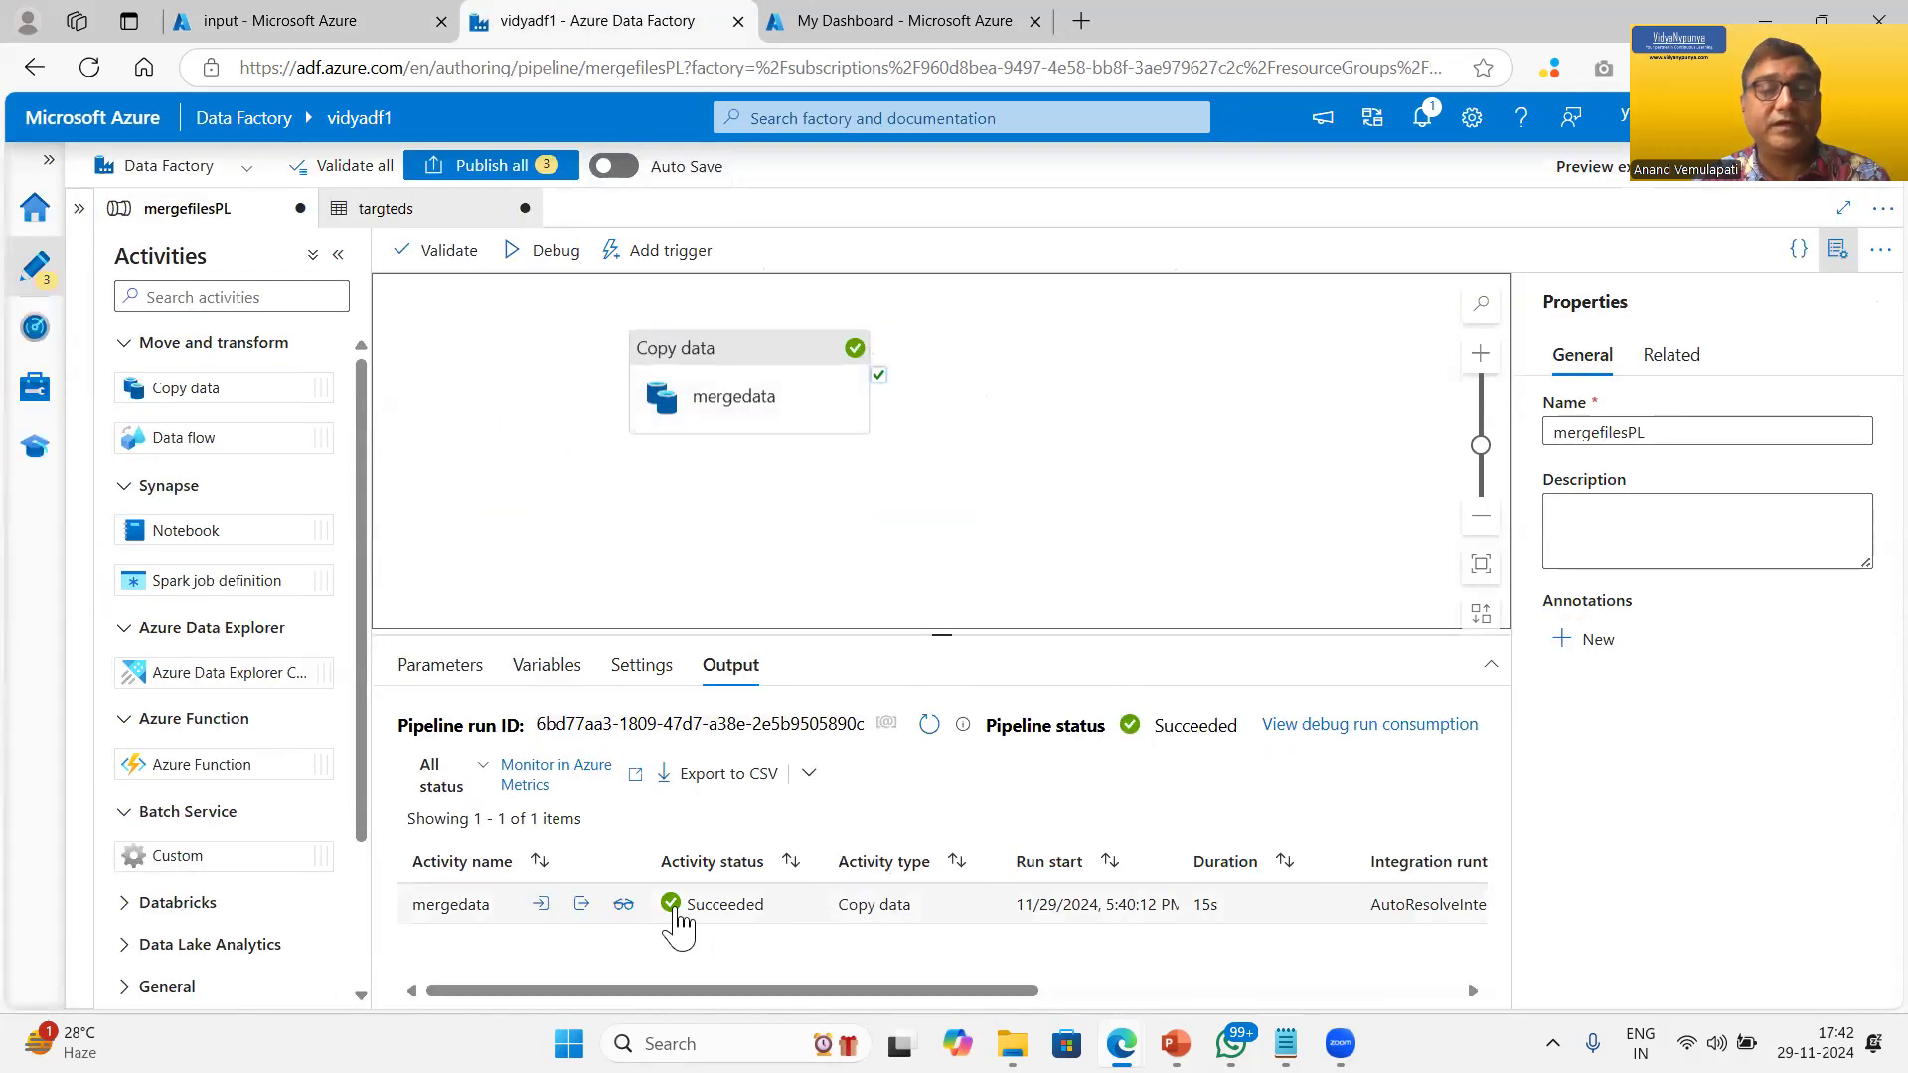
click(623, 905)
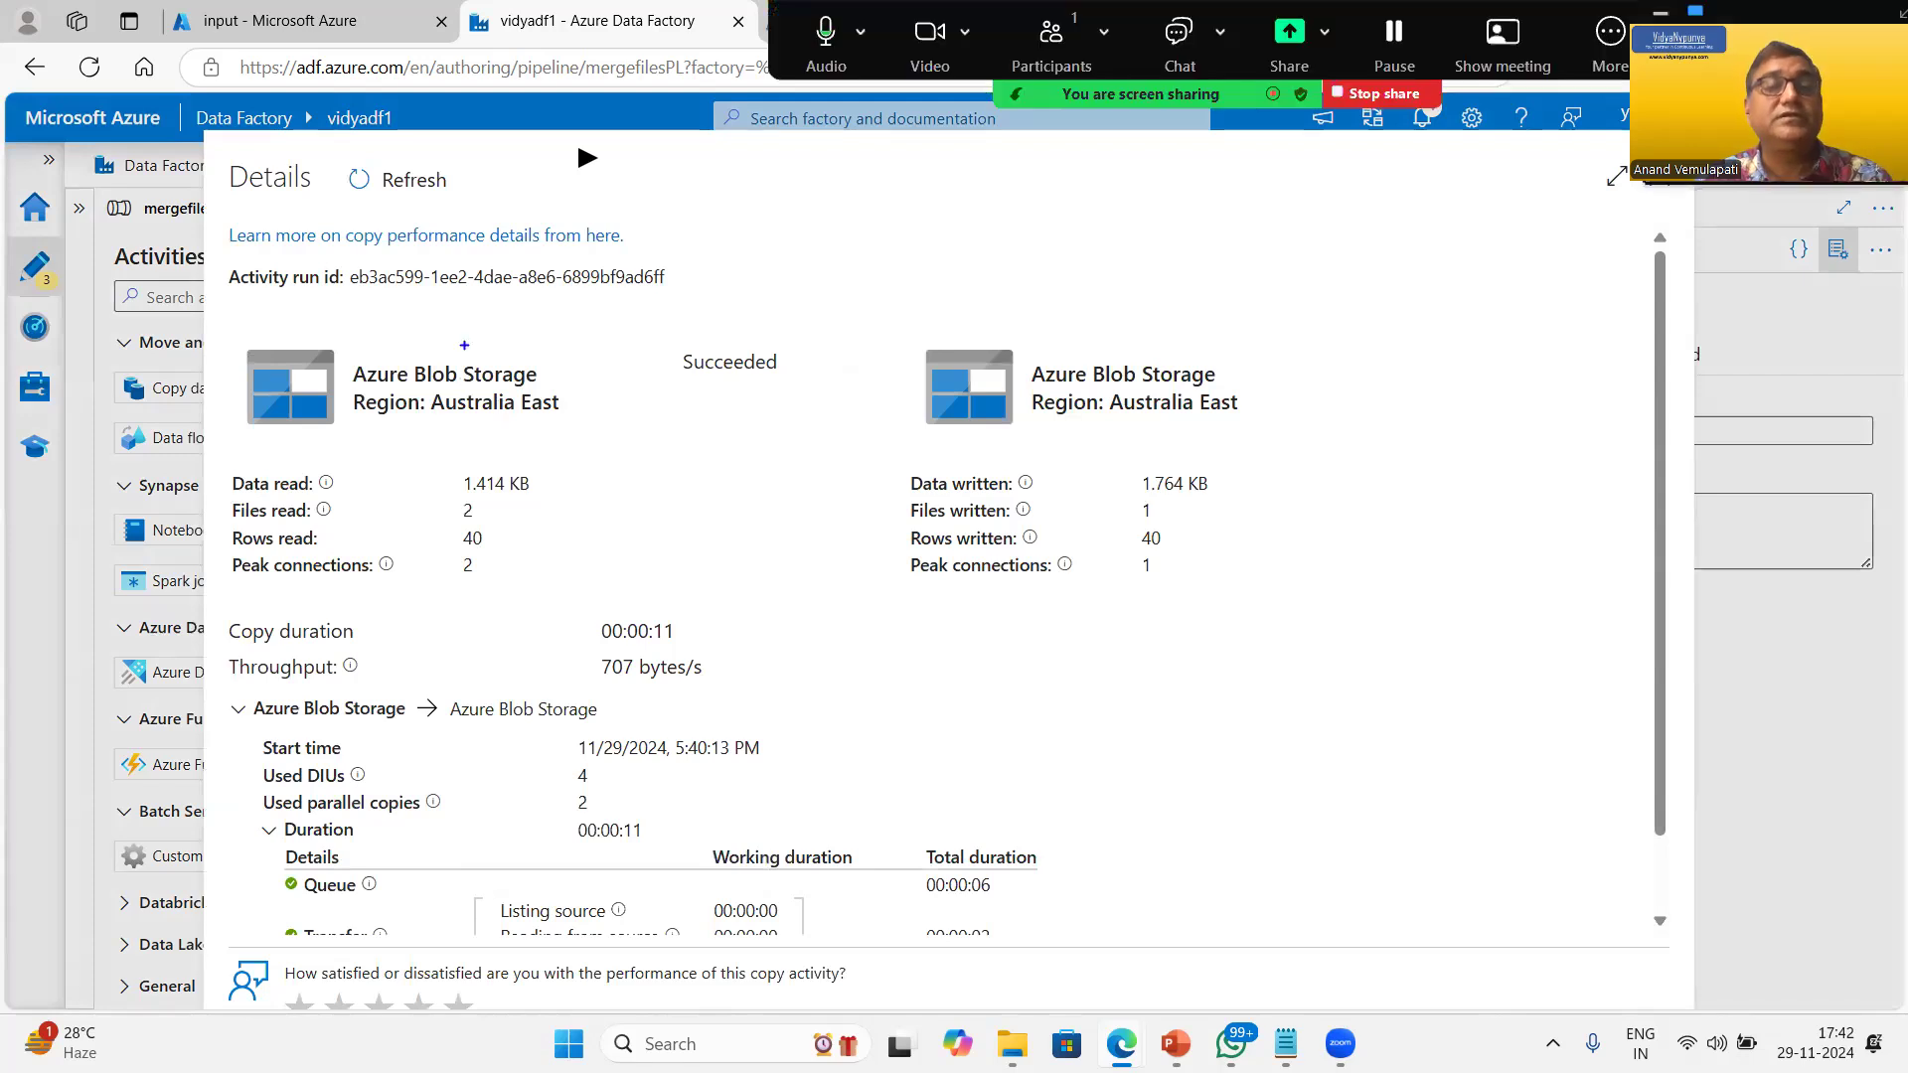
mouse_move(442, 326)
mouse_down()
mouse_move(260, 320)
mouse_move(443, 437)
mouse_move(399, 318)
mouse_up()
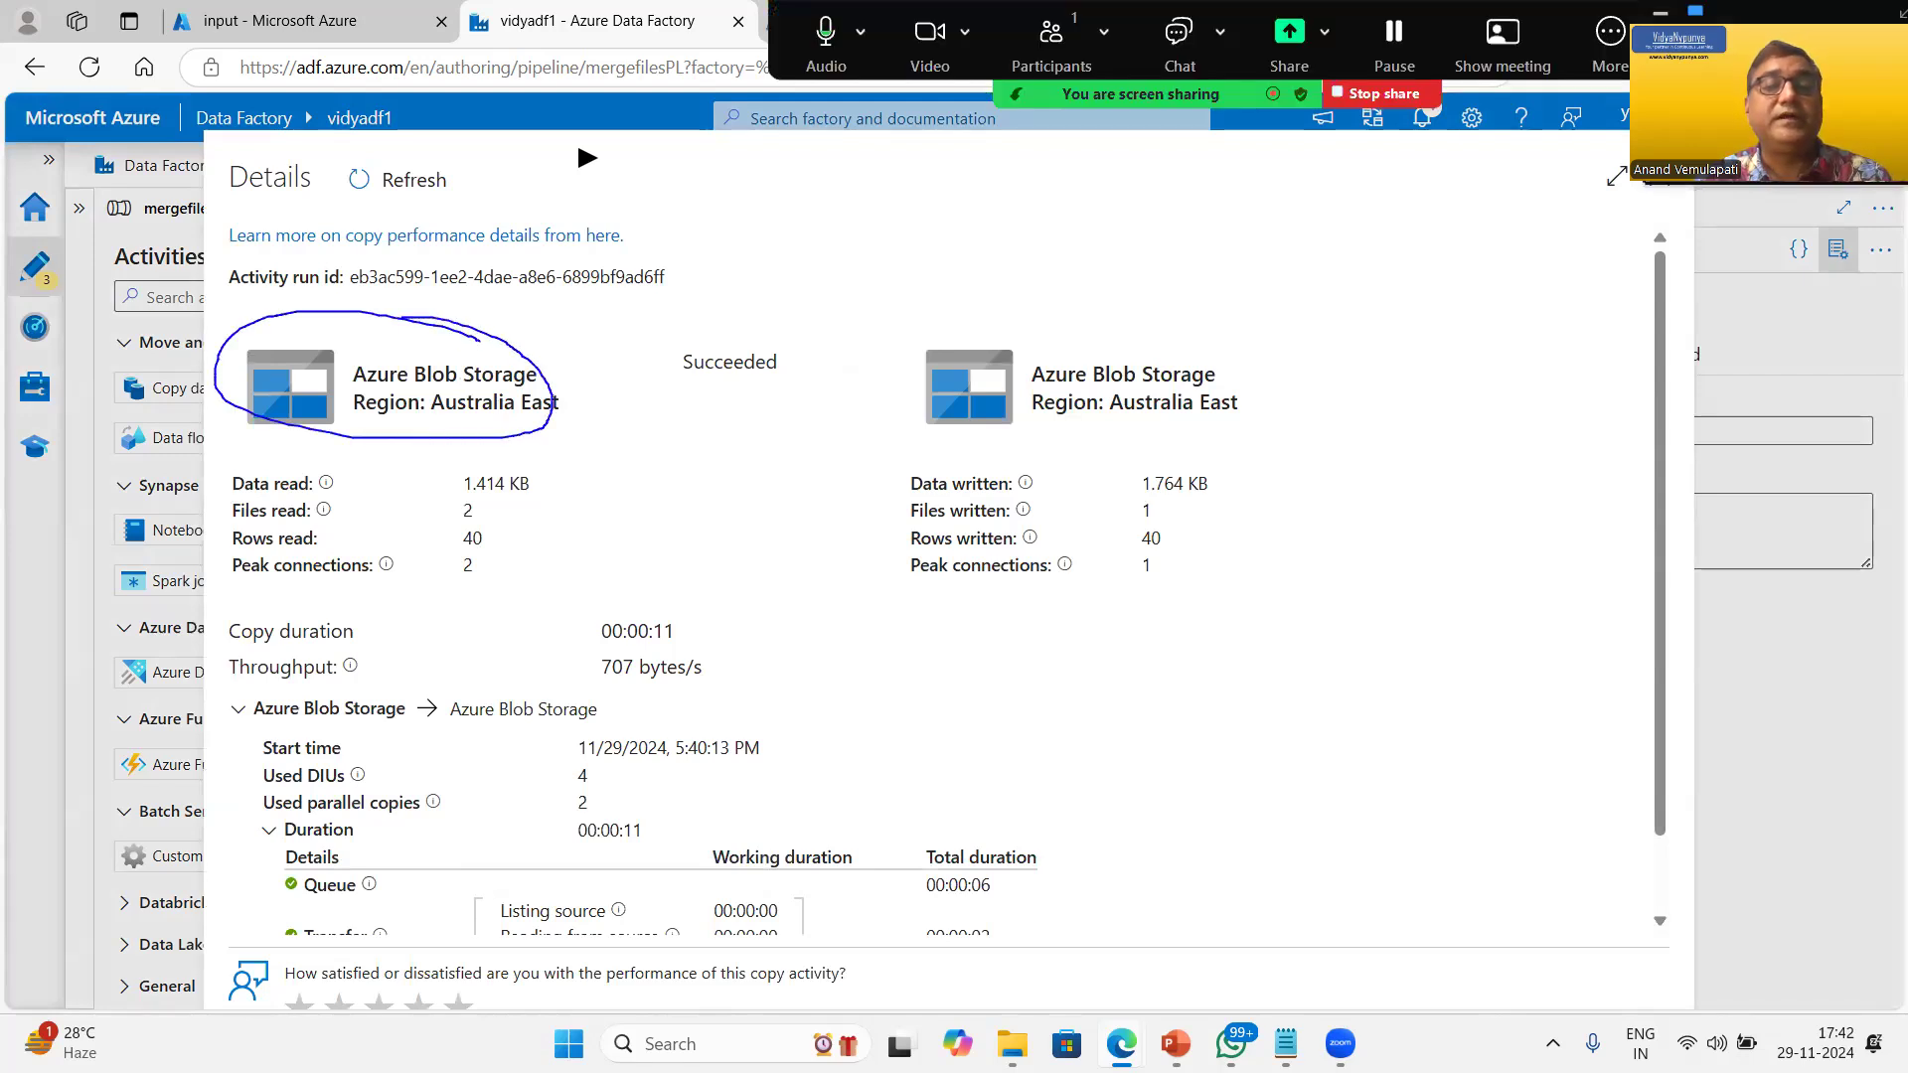
mouse_move(1186, 320)
mouse_down()
mouse_move(875, 397)
mouse_move(1260, 378)
mouse_move(1130, 296)
mouse_up()
drag(437, 410, 624, 343)
drag(1126, 422, 1198, 392)
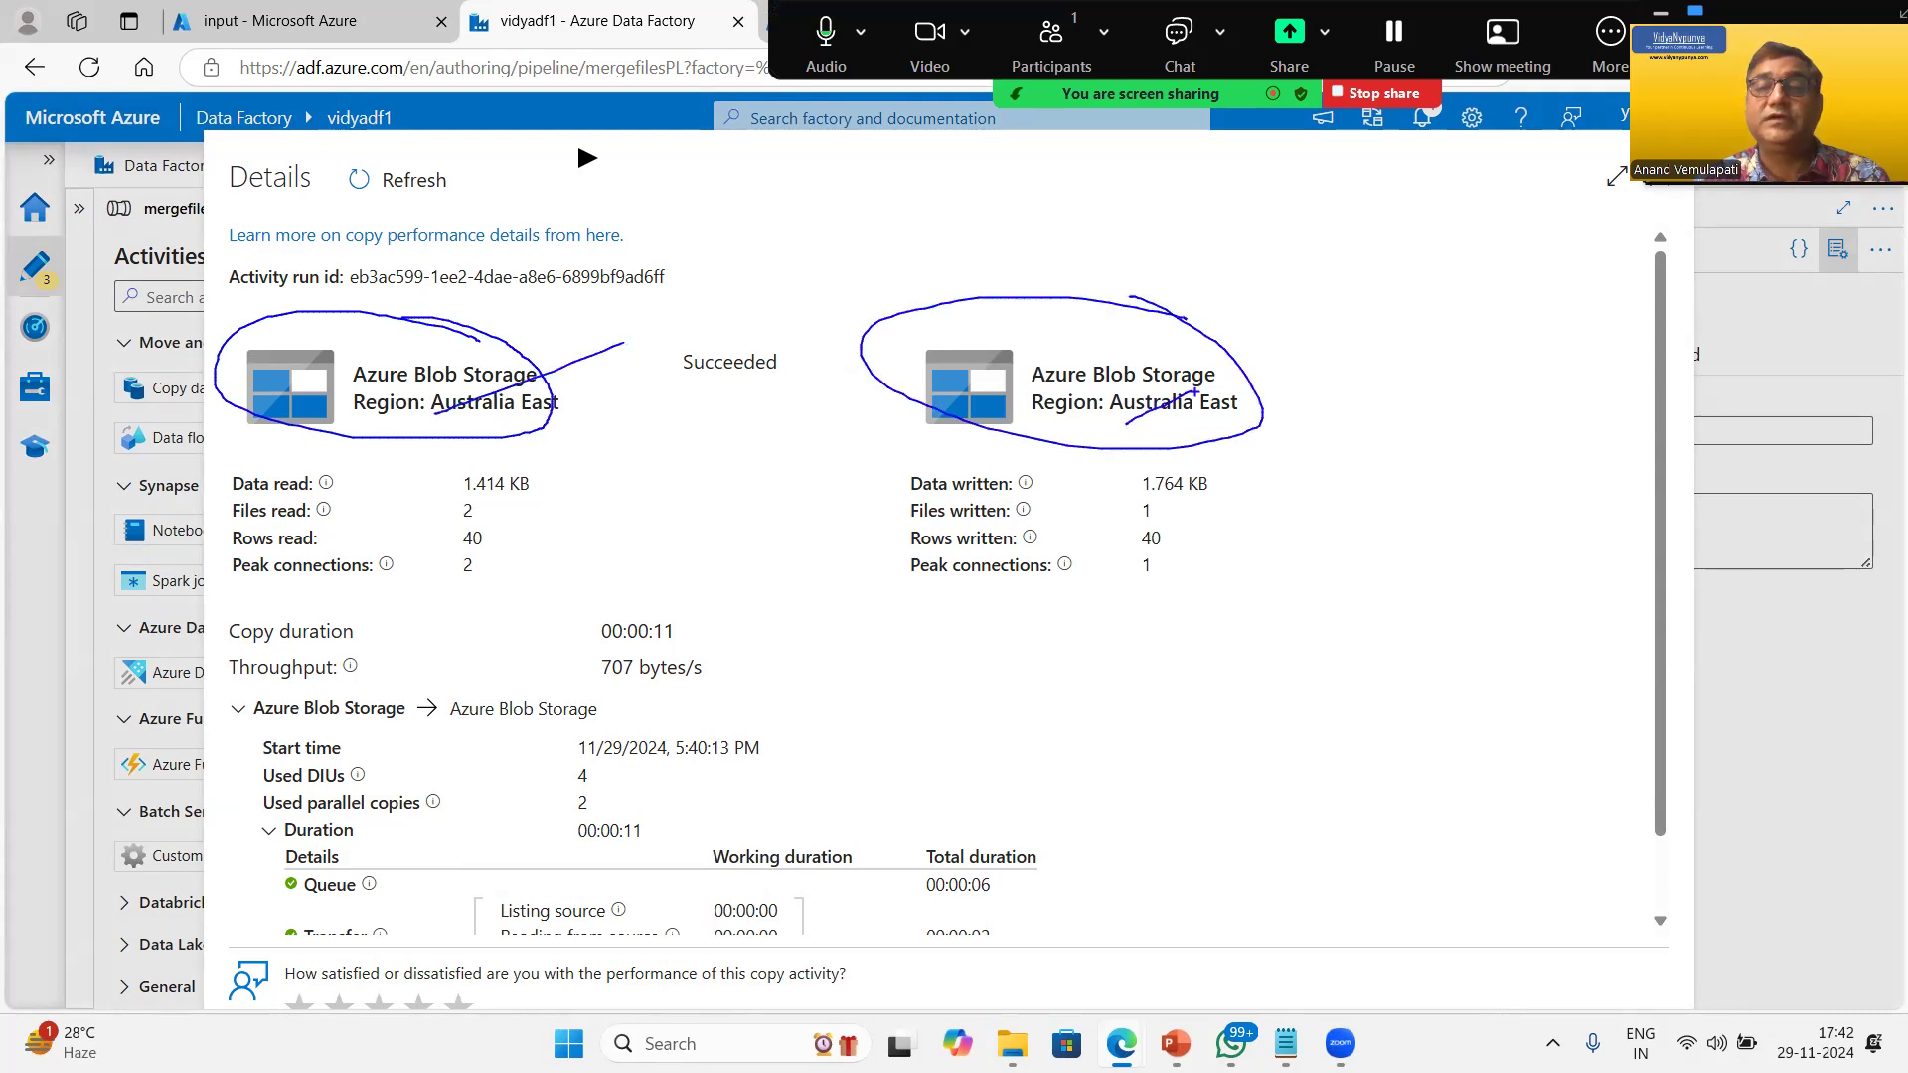
mouse_move(512, 518)
mouse_down()
mouse_move(425, 518)
mouse_move(497, 516)
mouse_move(431, 502)
mouse_move(475, 476)
mouse_up()
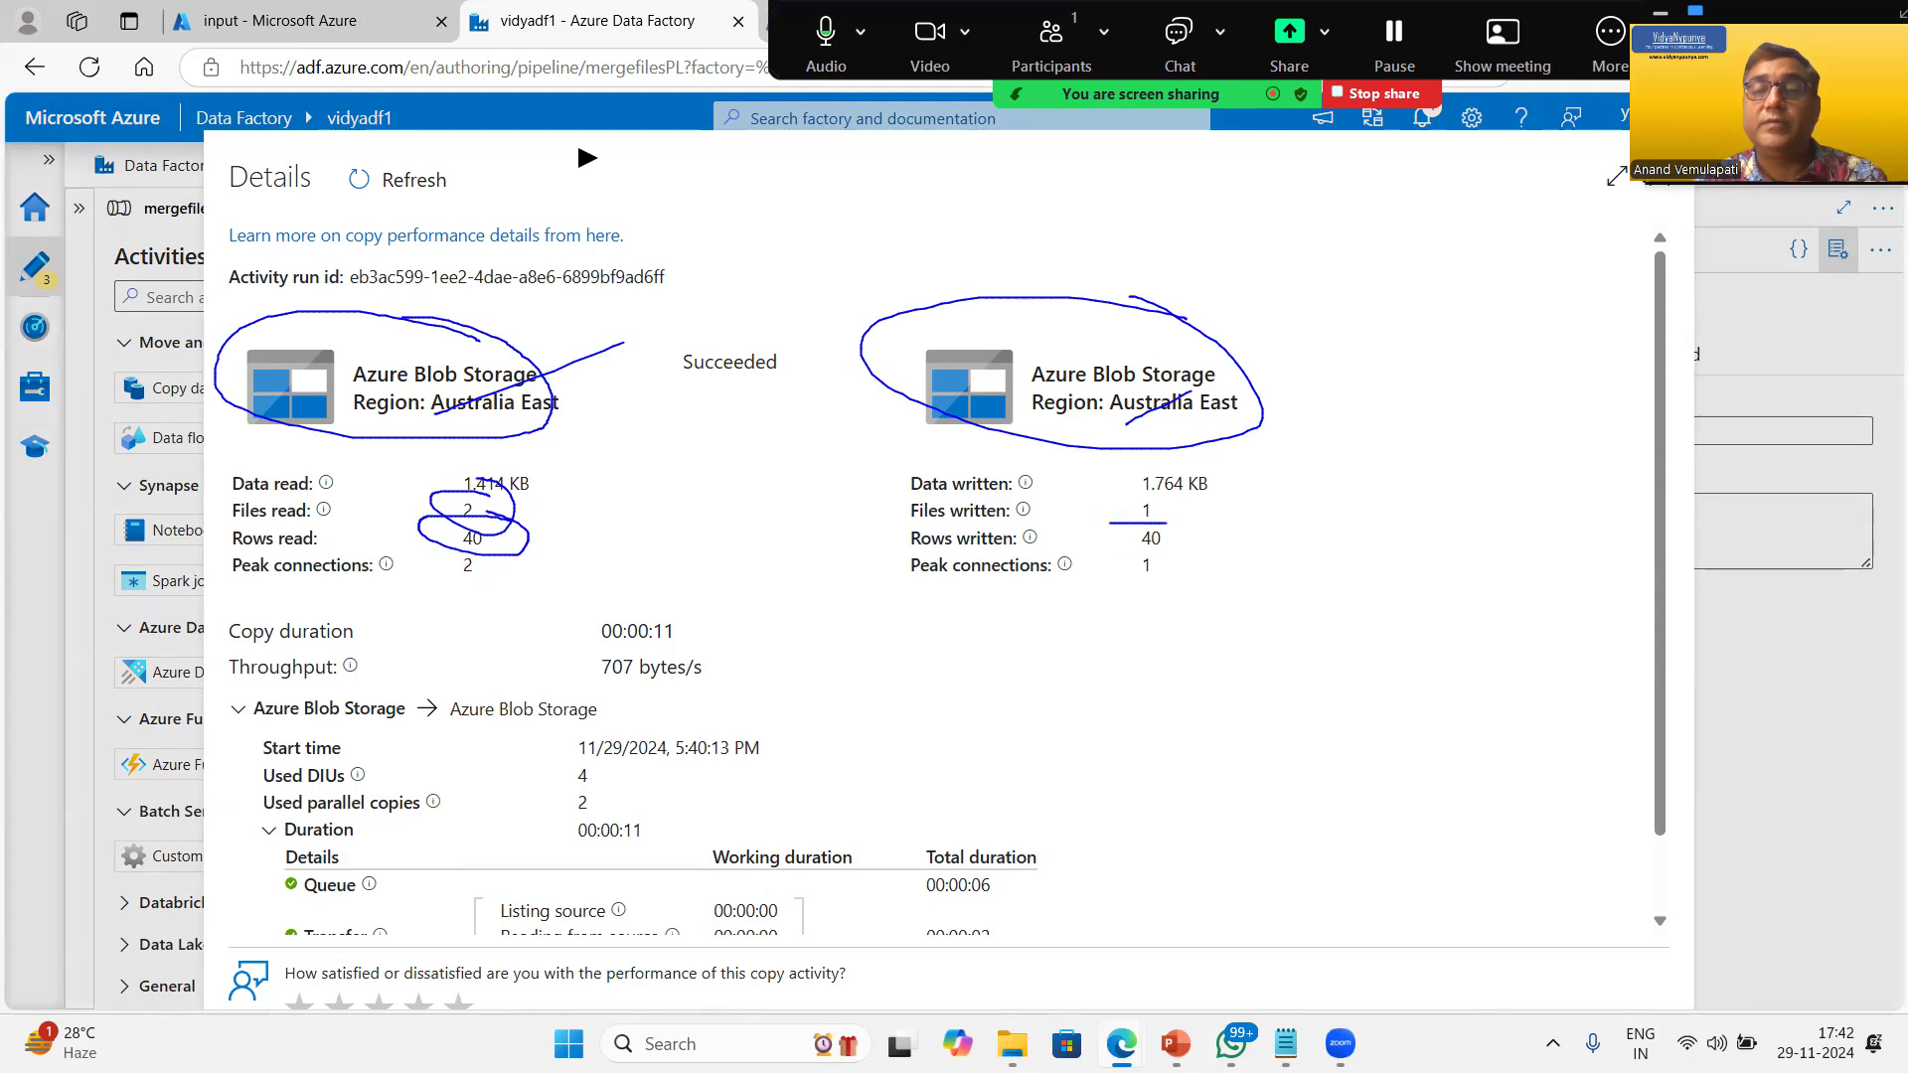
drag(1143, 497, 1172, 503)
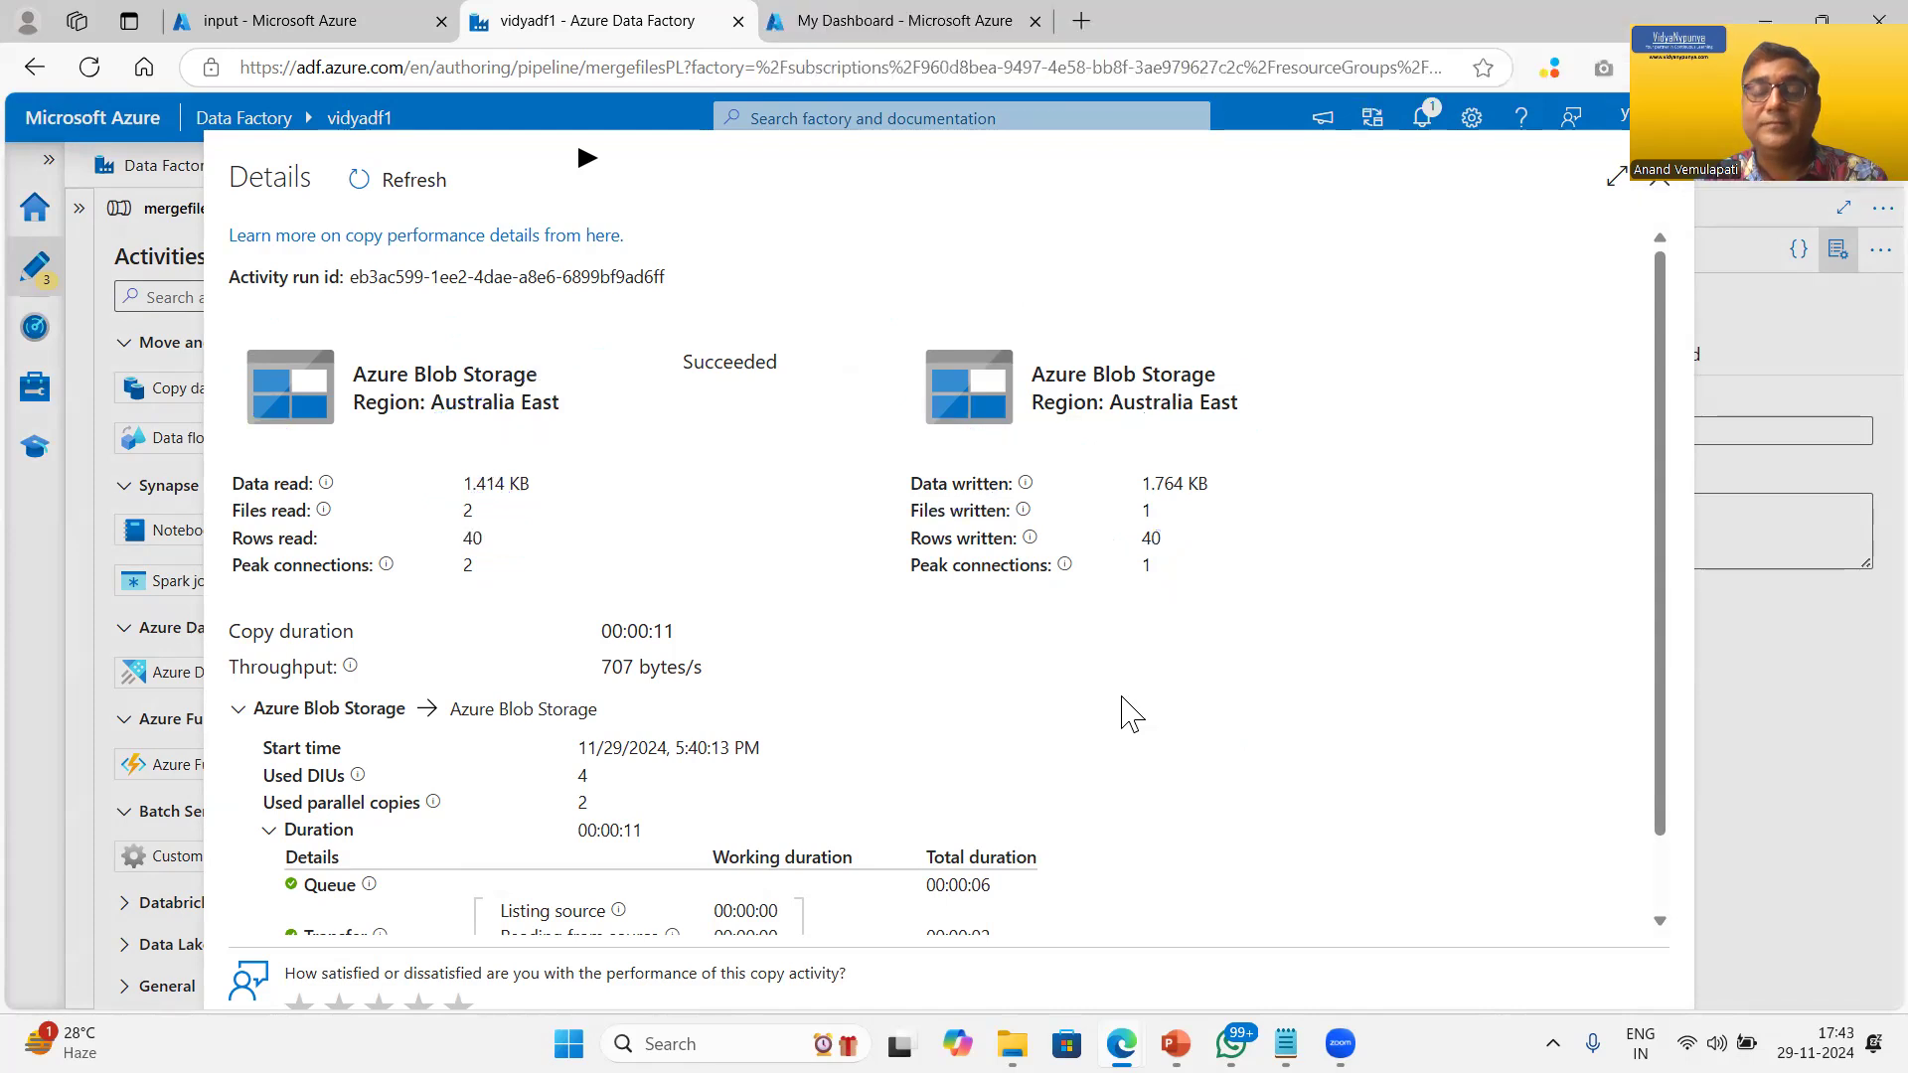
scroll(1150, 708, down, 1)
scroll(1414, 695, up, 1)
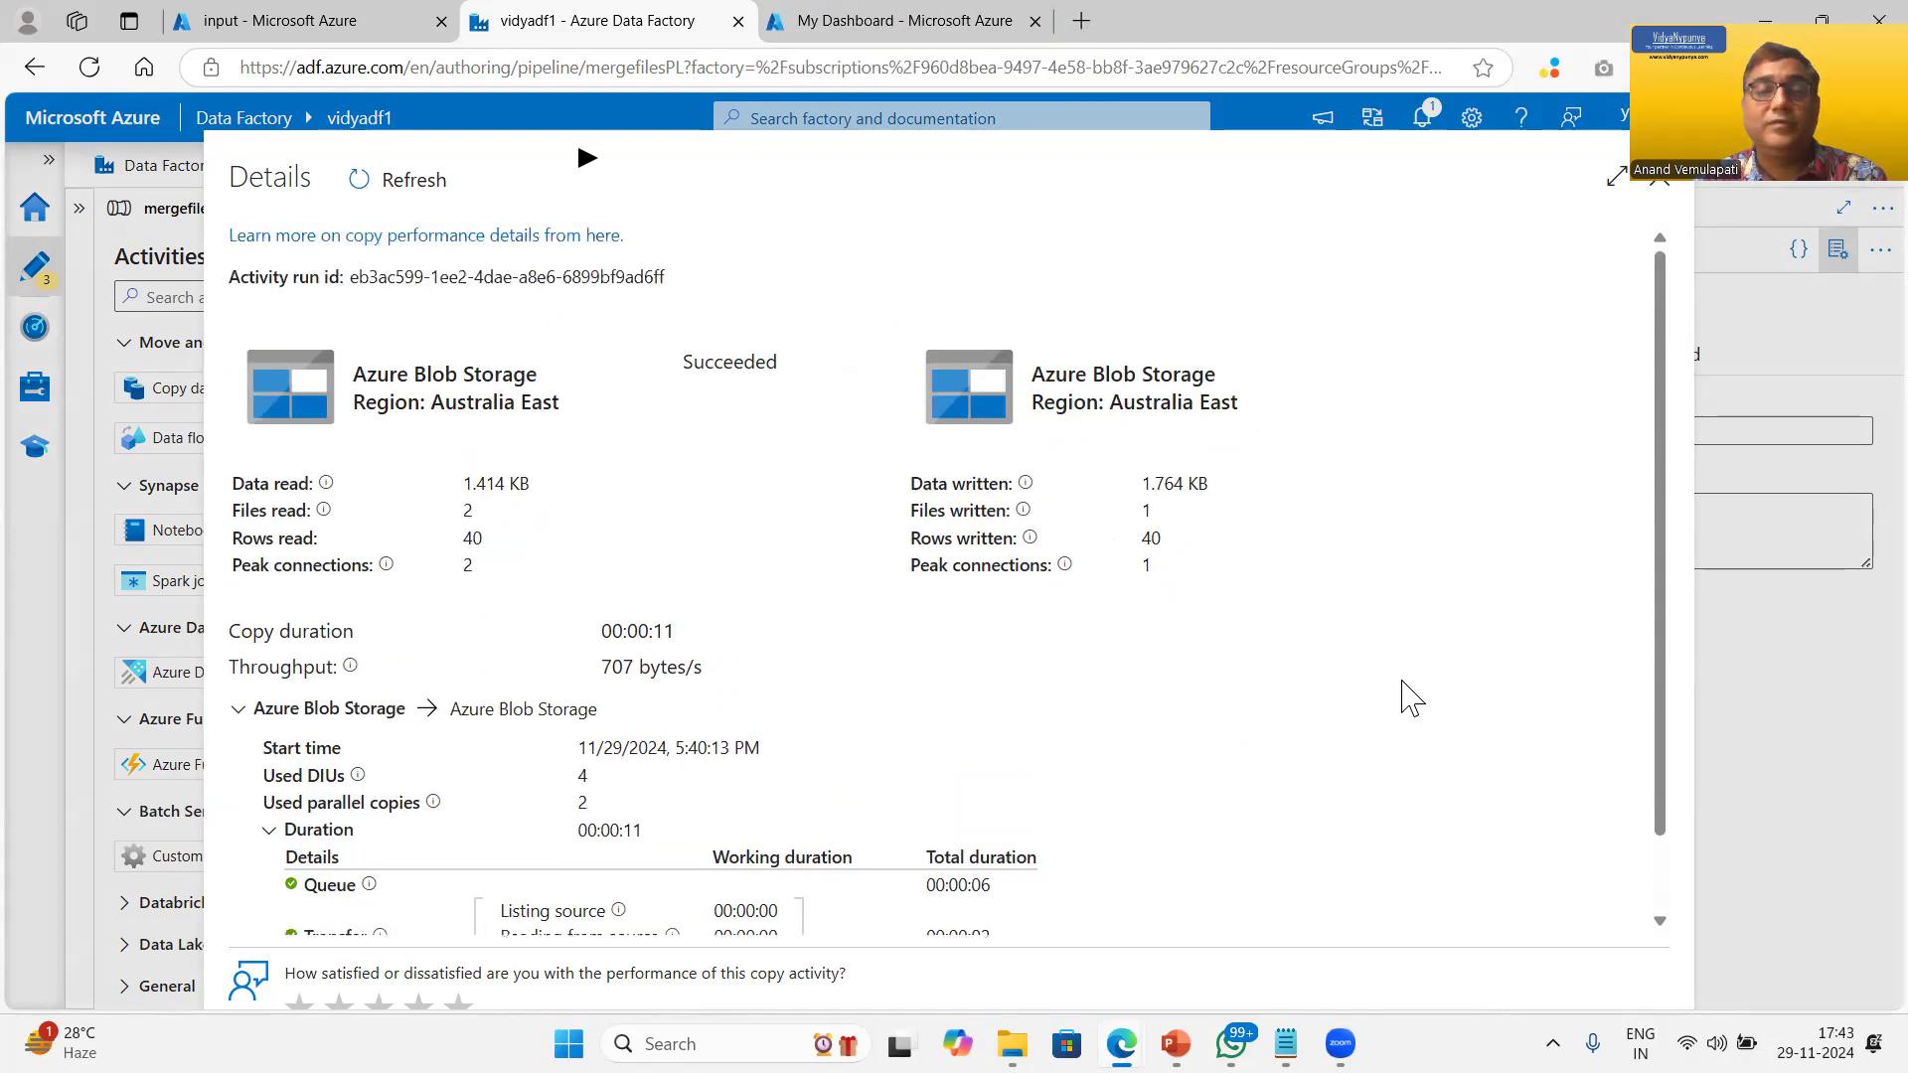
click(1773, 684)
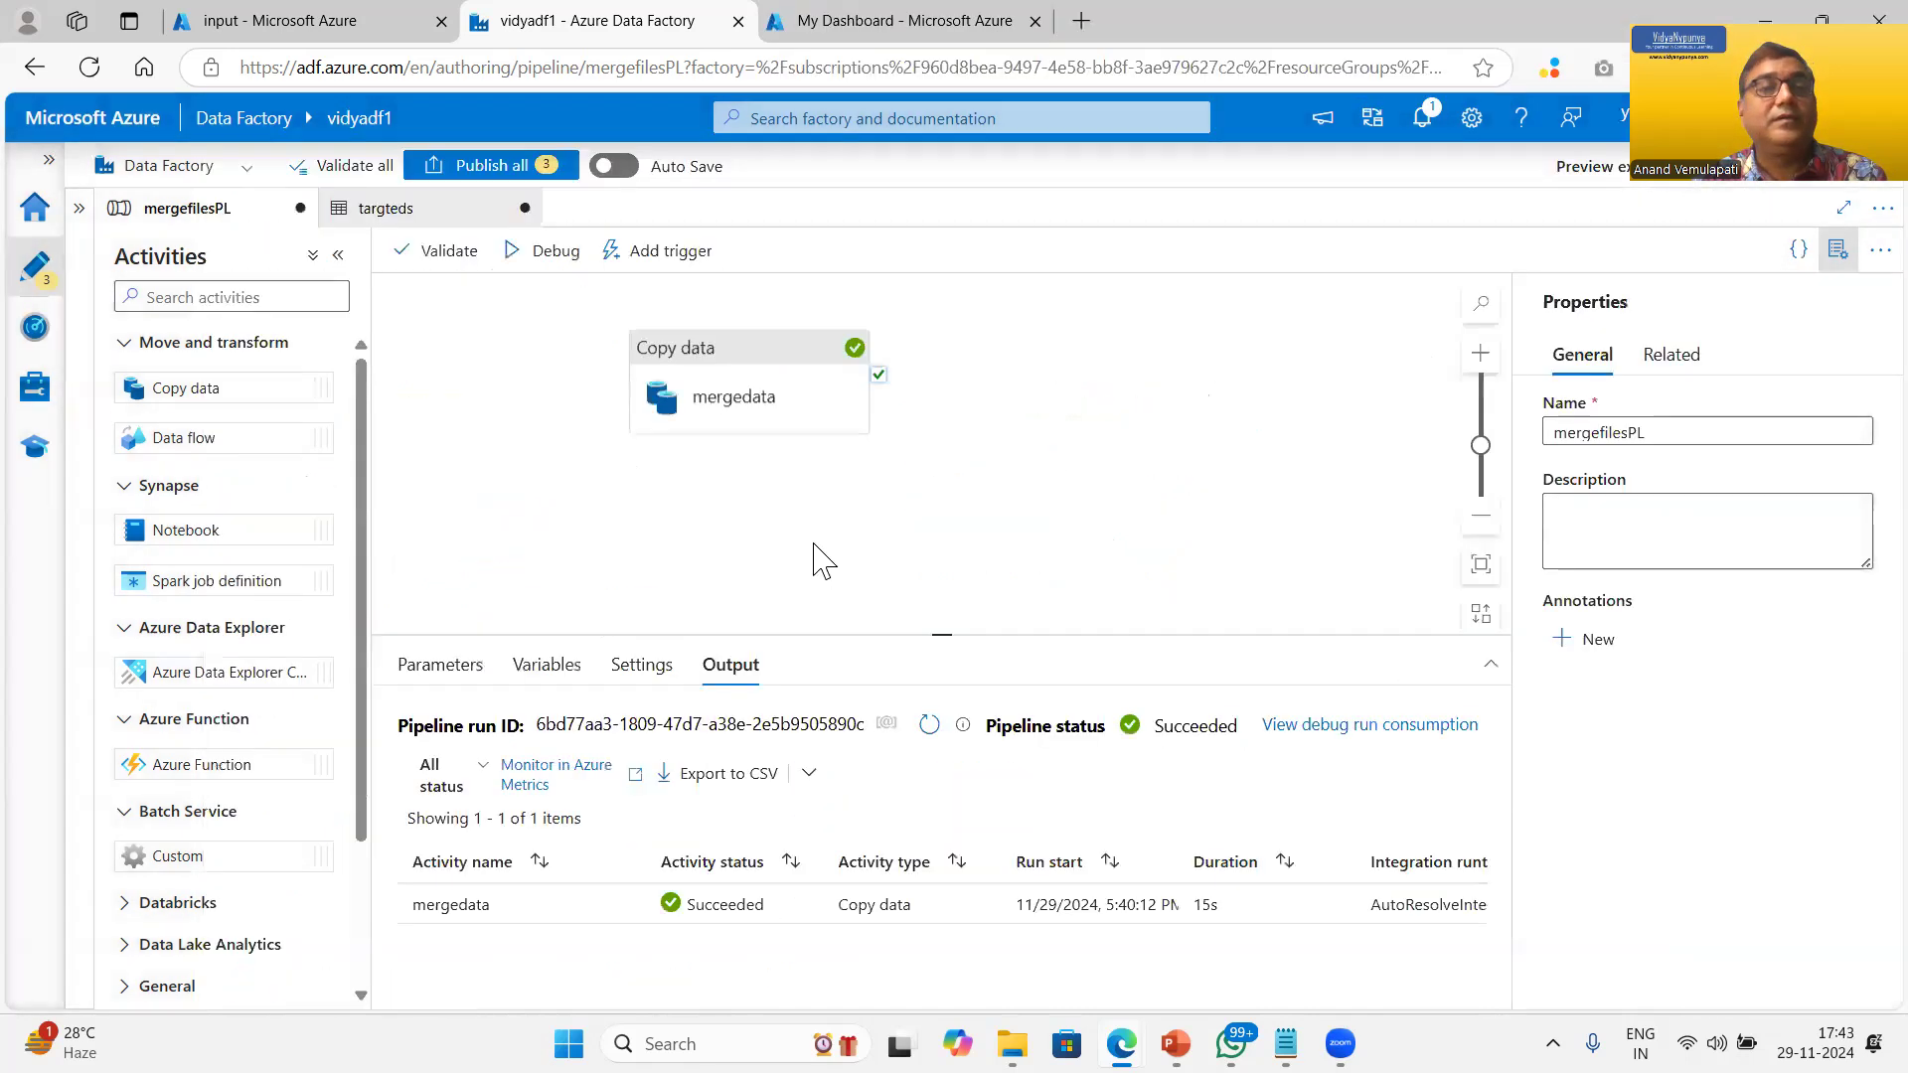
Step: Delete the vidyadf1 data factory and the vidyasacc1 storage account from the WorkshopRGP resource group, confirming with "delete"
click(364, 22)
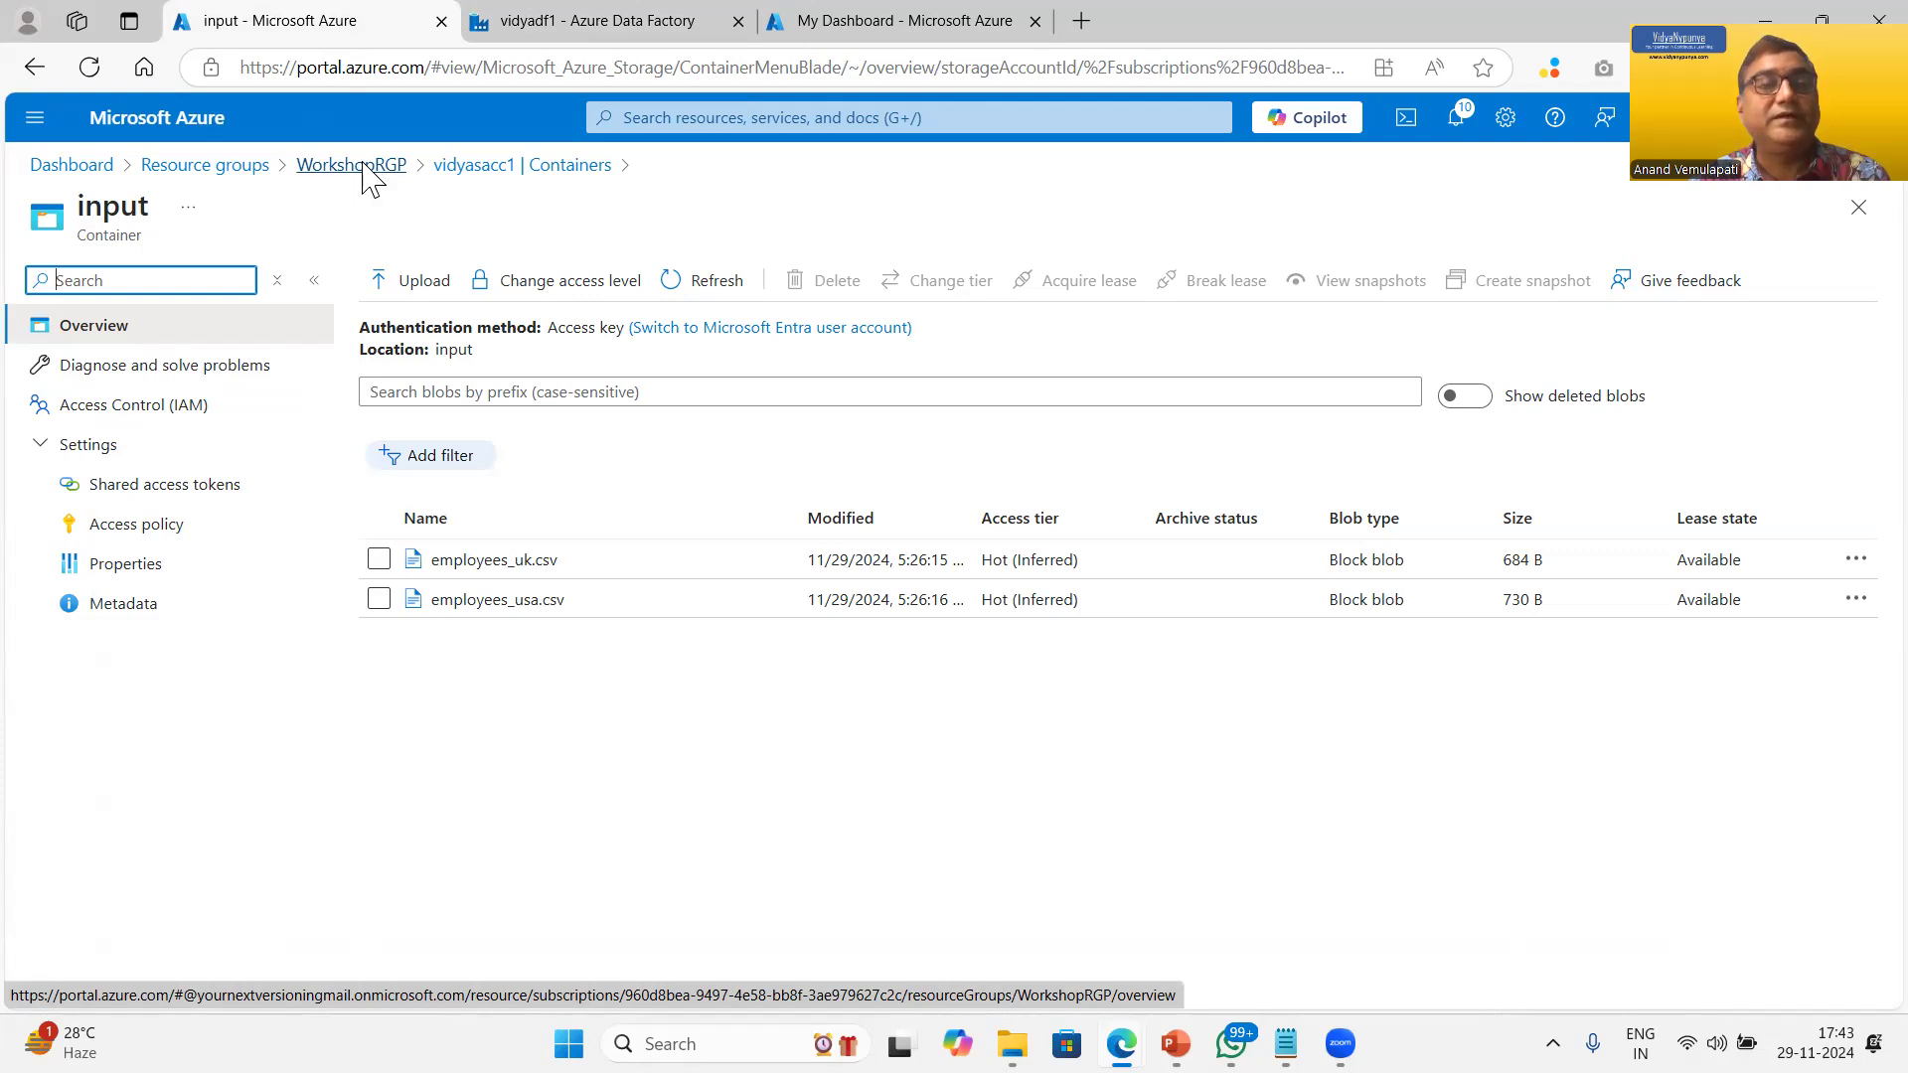
click(366, 177)
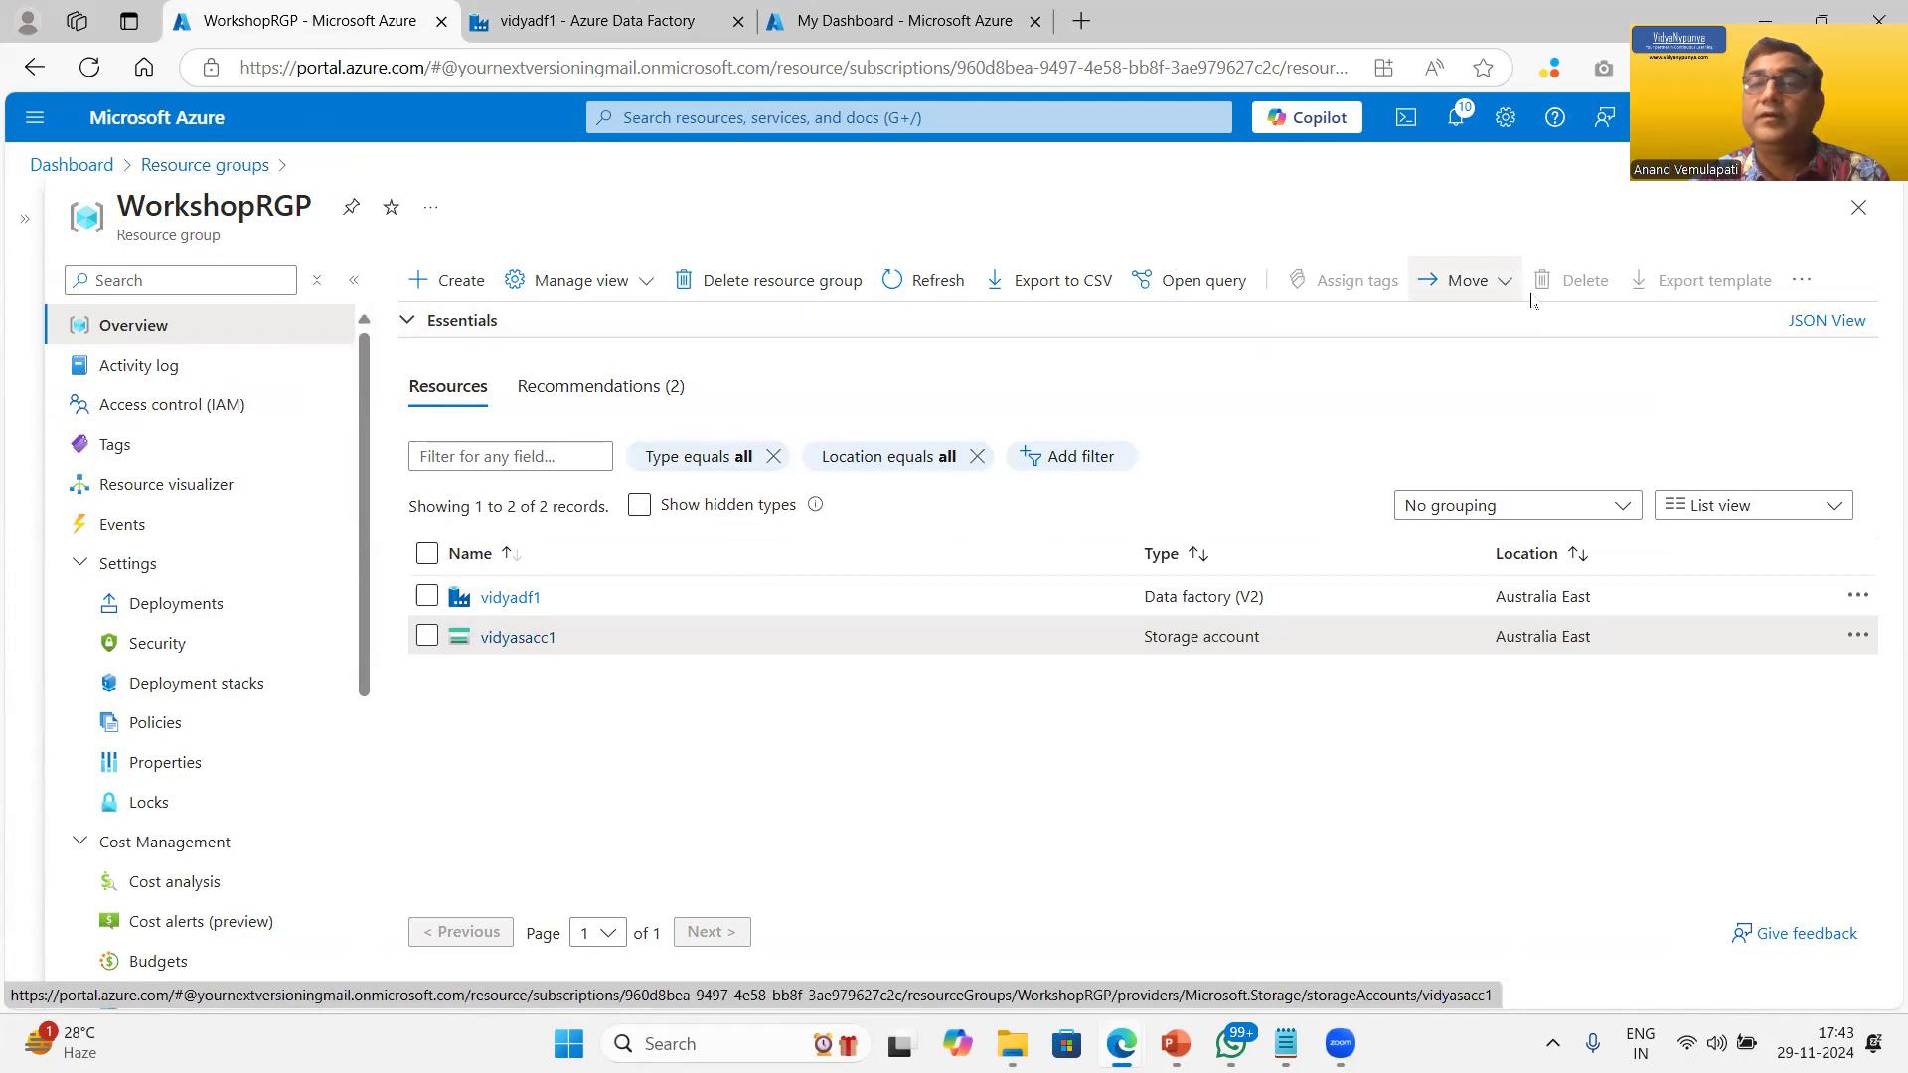
click(427, 554)
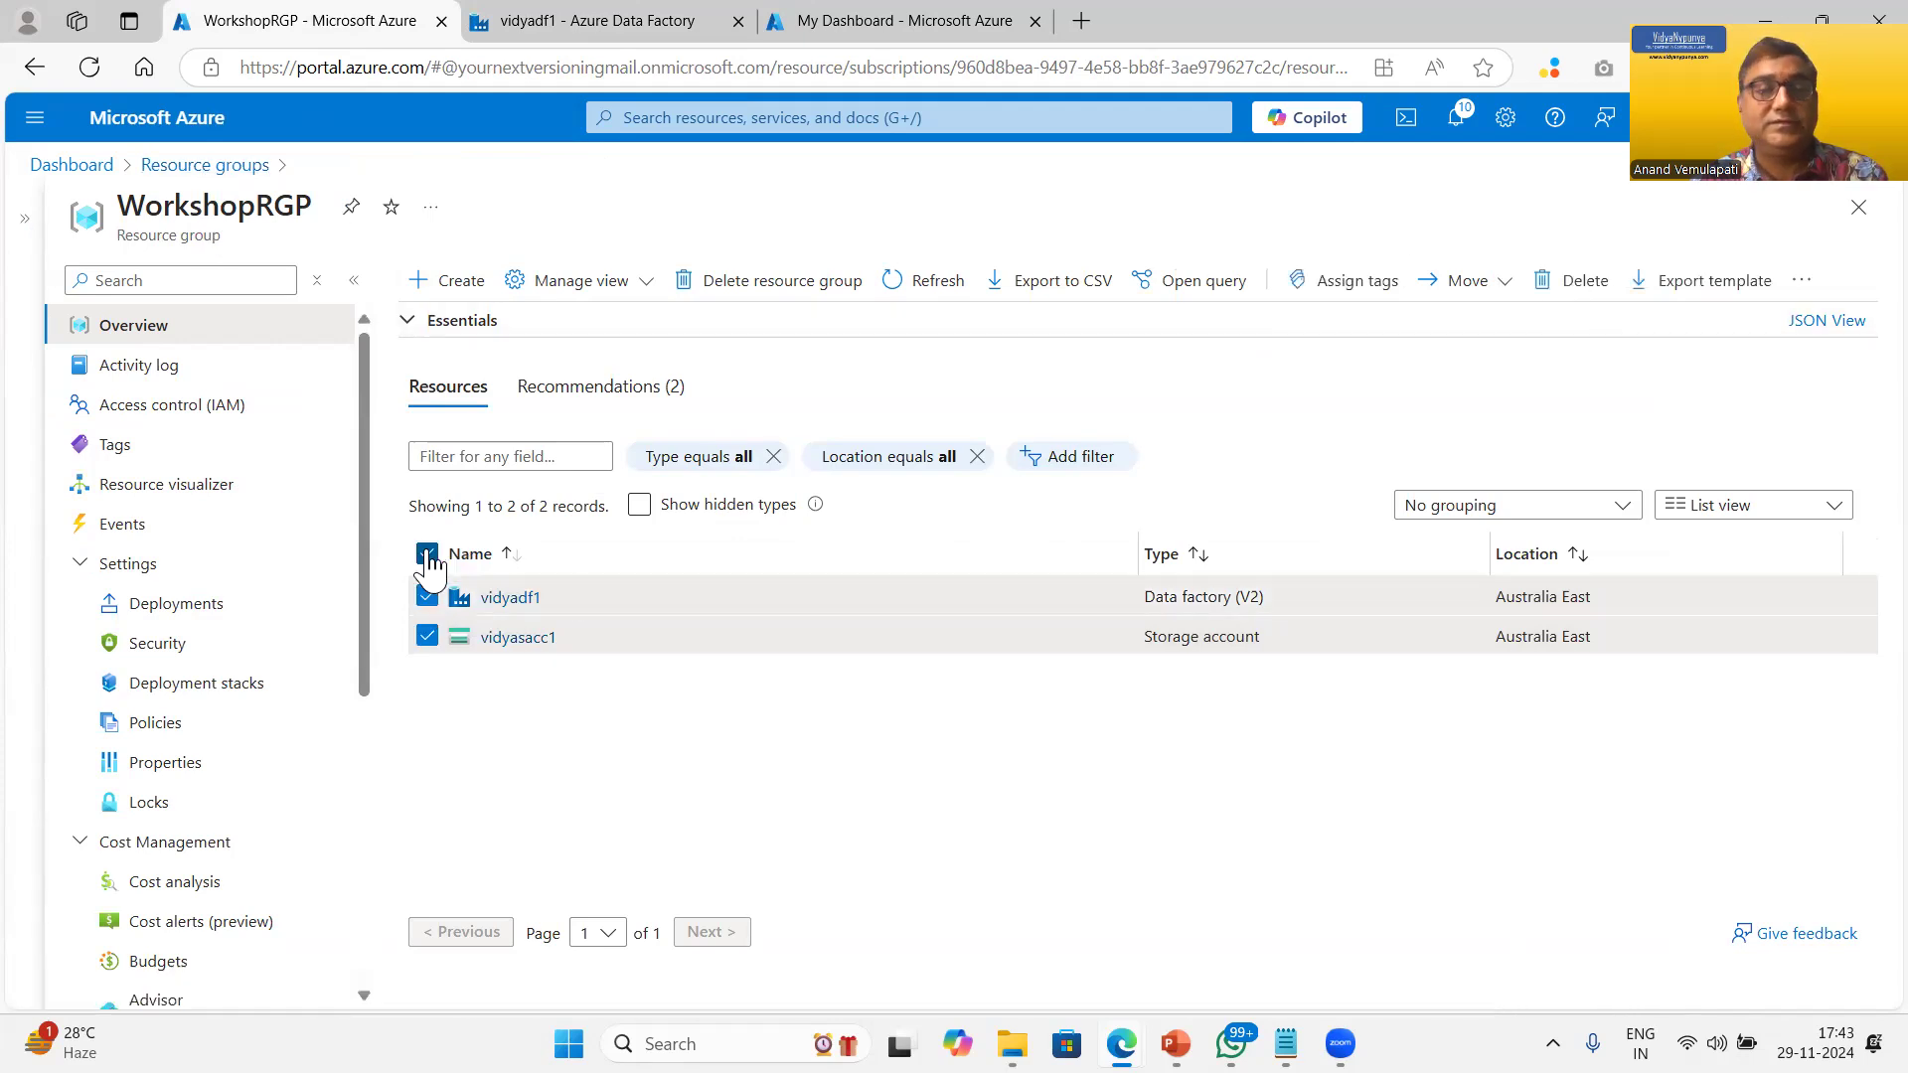
click(1585, 280)
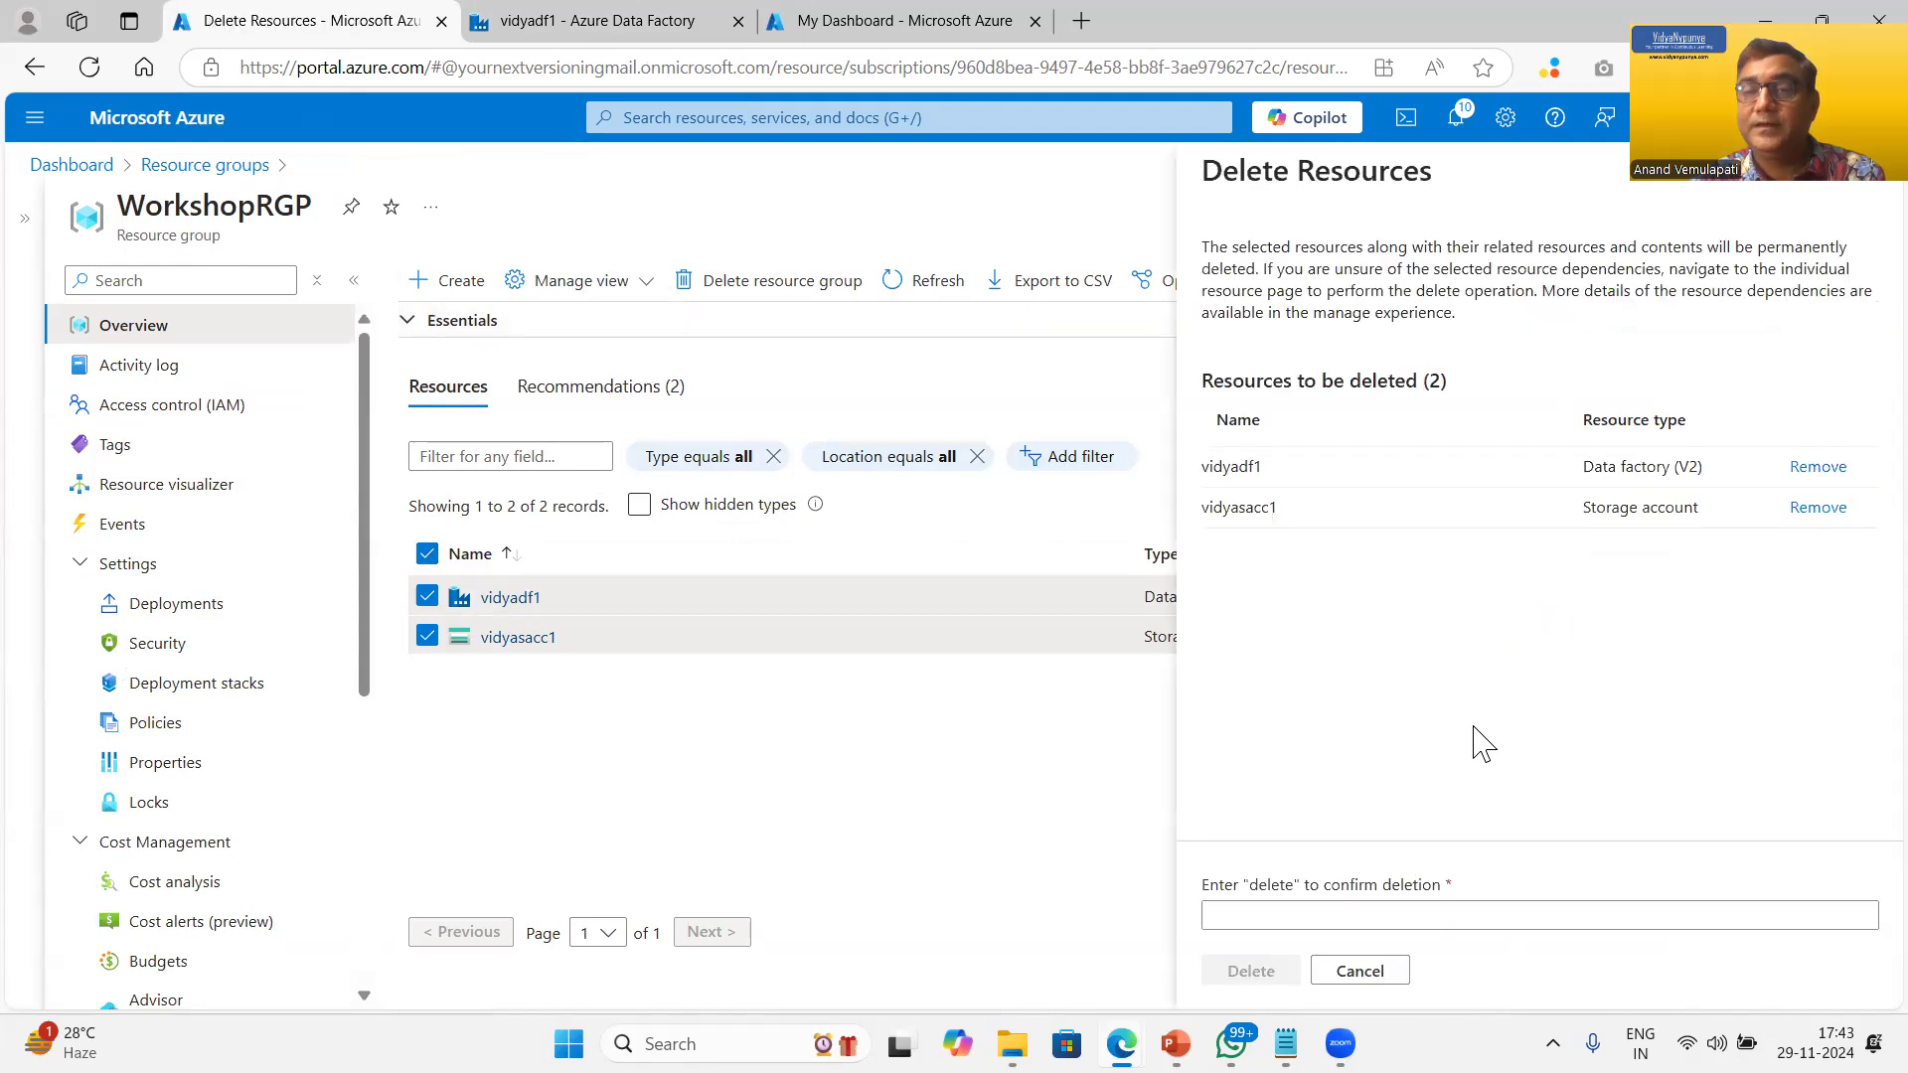
click(1279, 918)
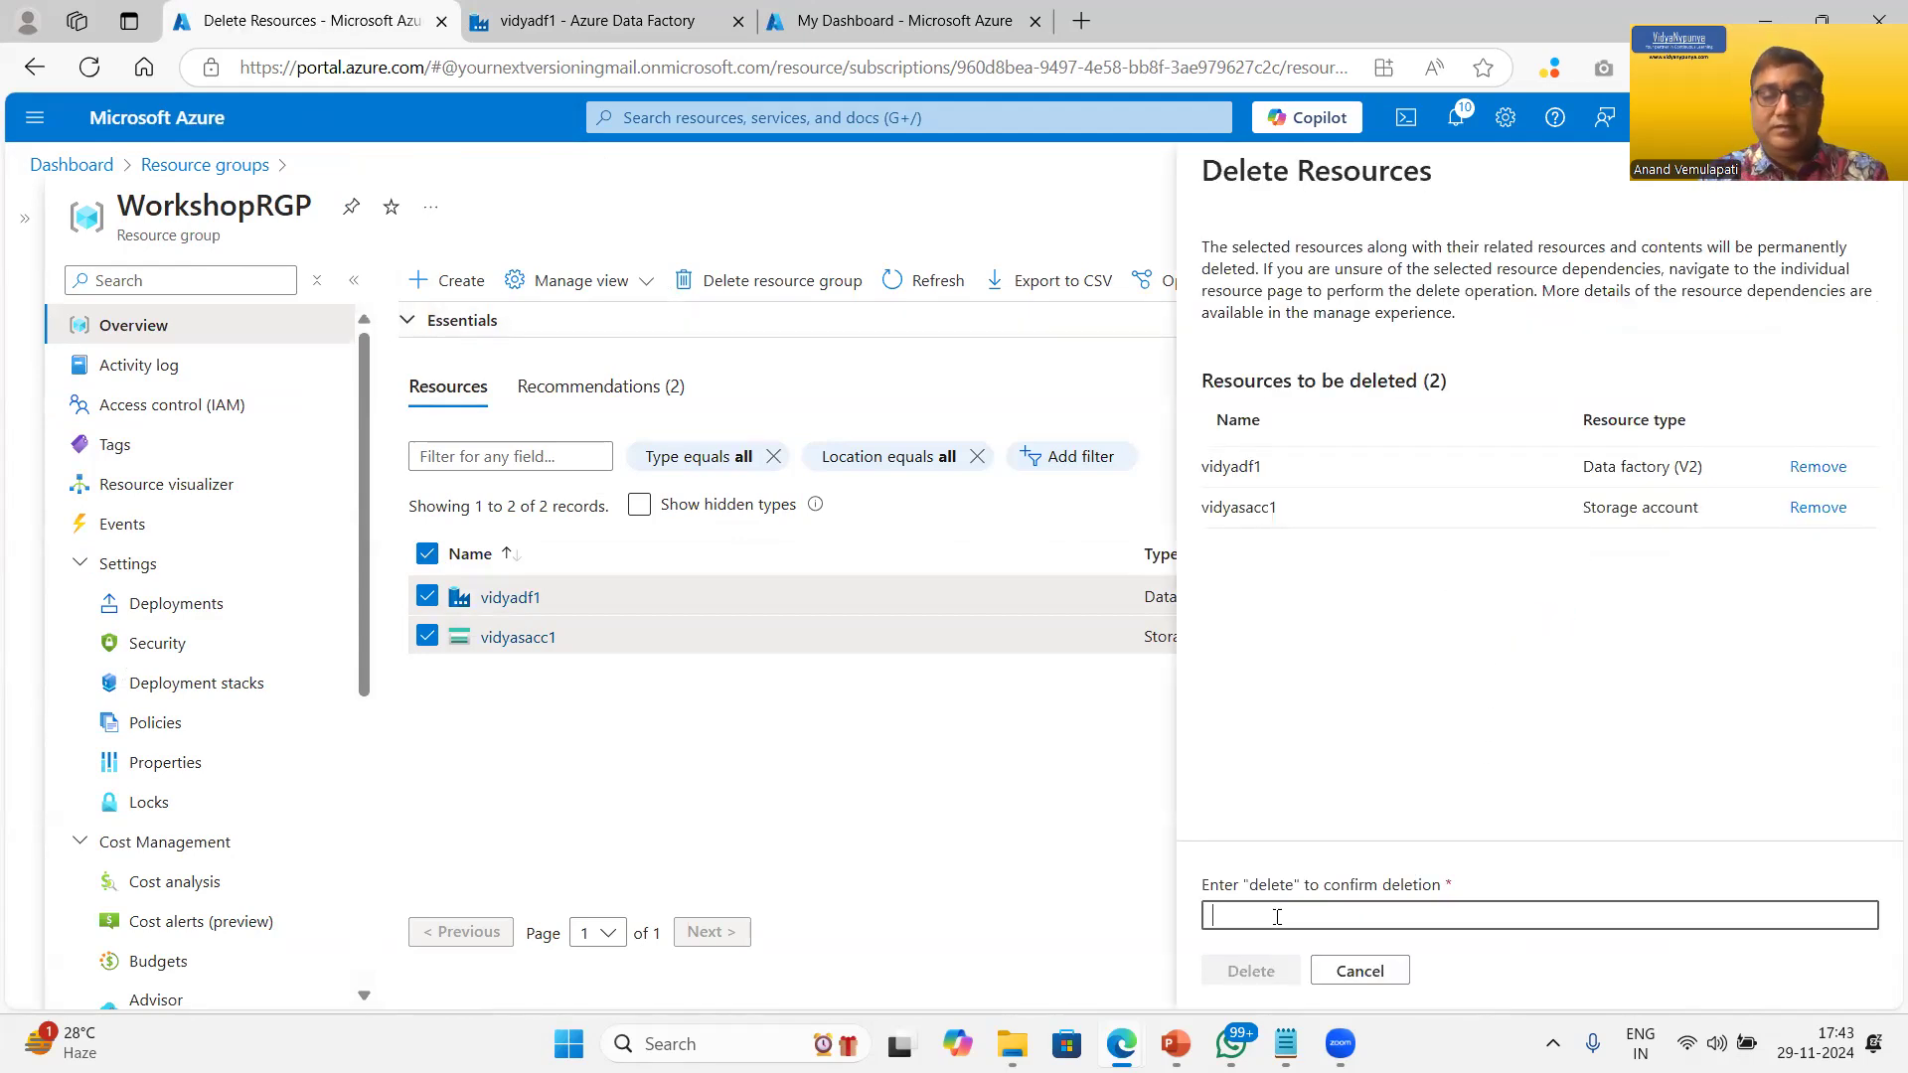
text(delete)
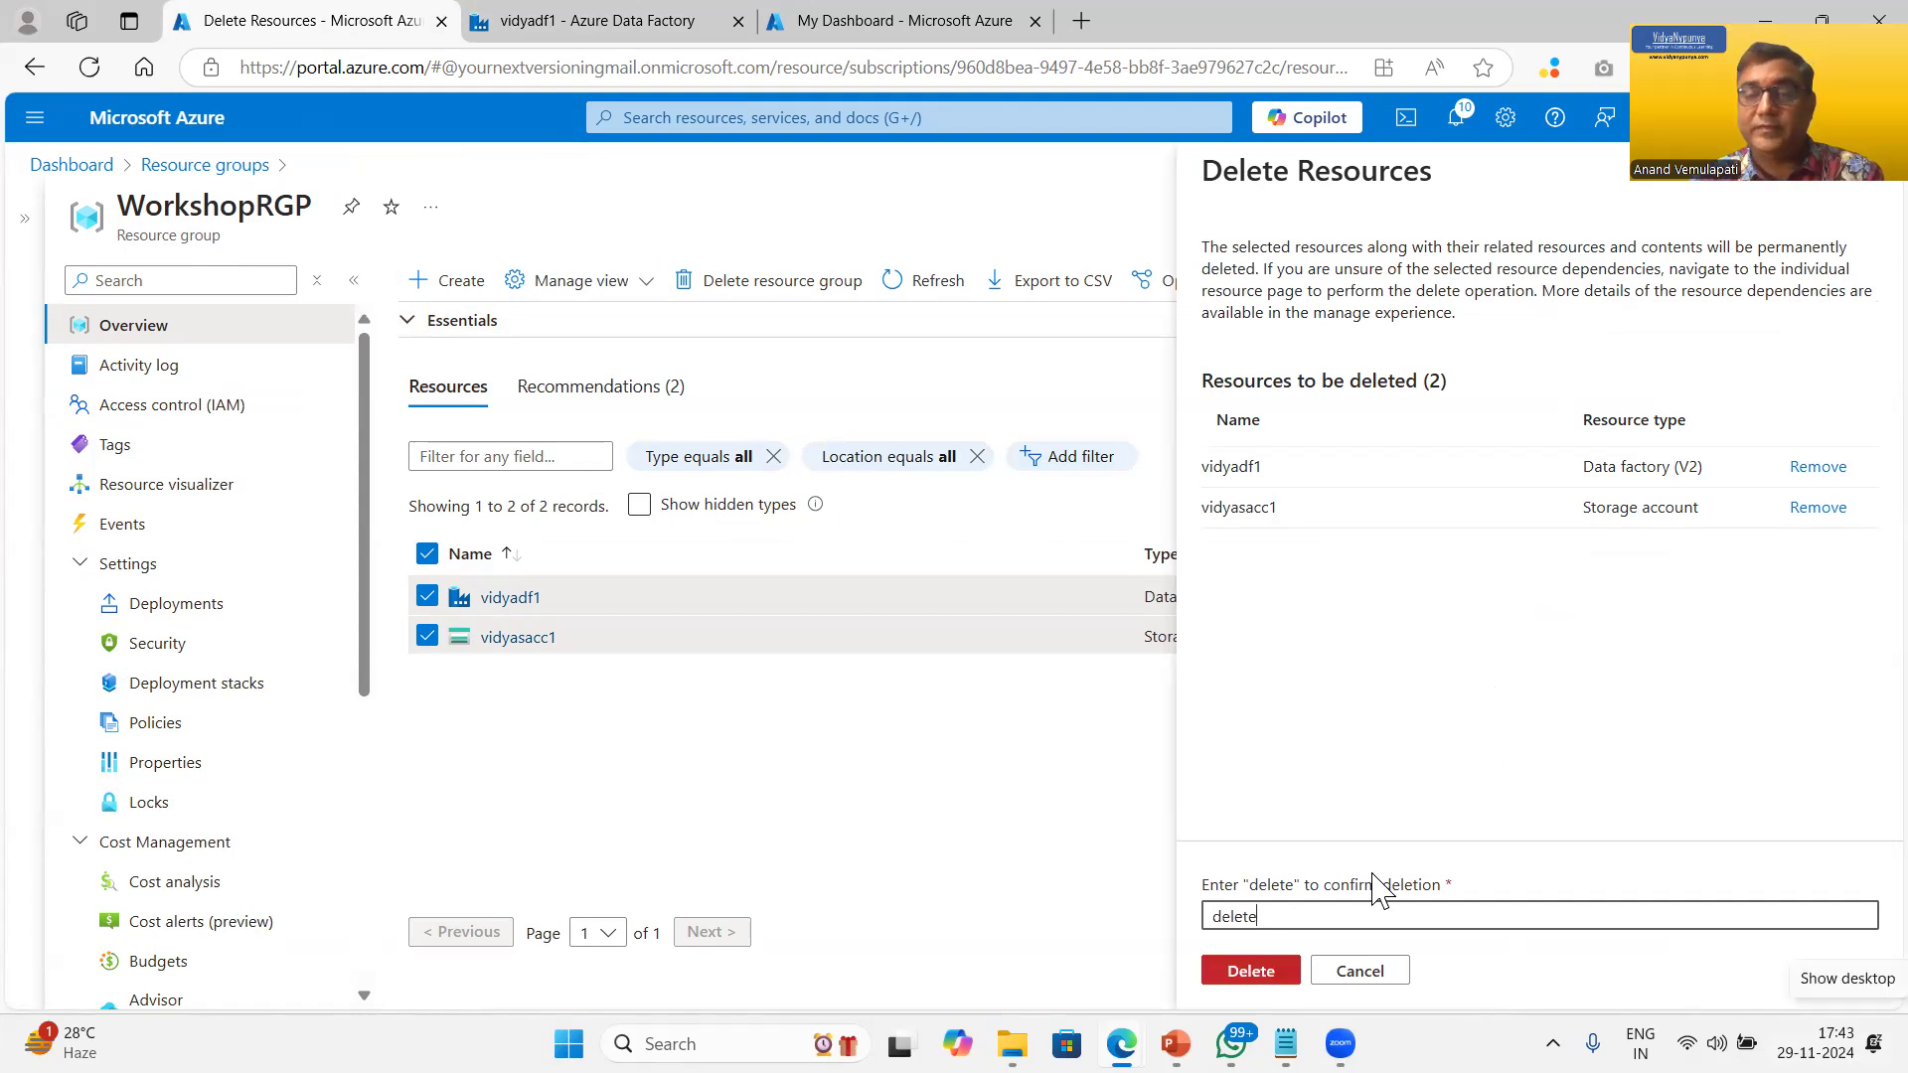
click(1254, 972)
click(1574, 677)
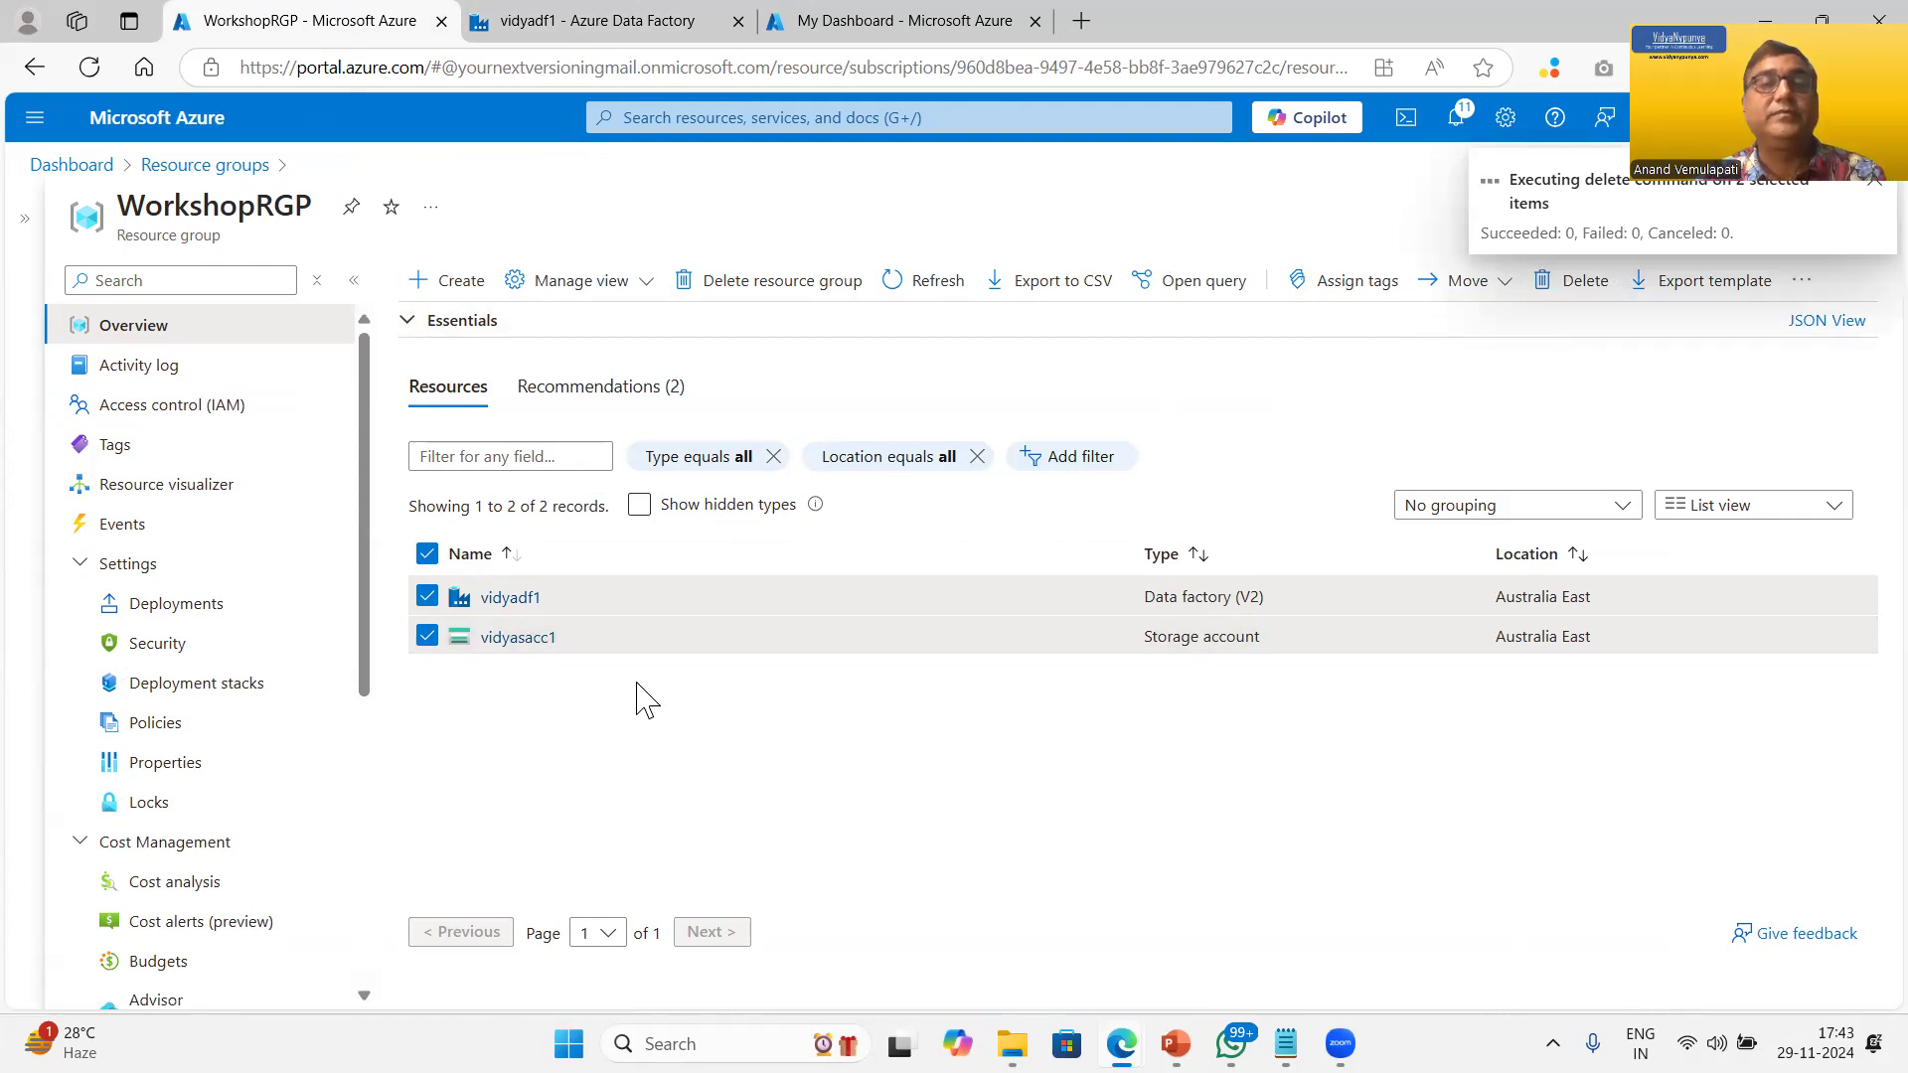
Step: Close the vidyadf1 Data Factory page without publishing its pending changes
click(607, 22)
click(738, 21)
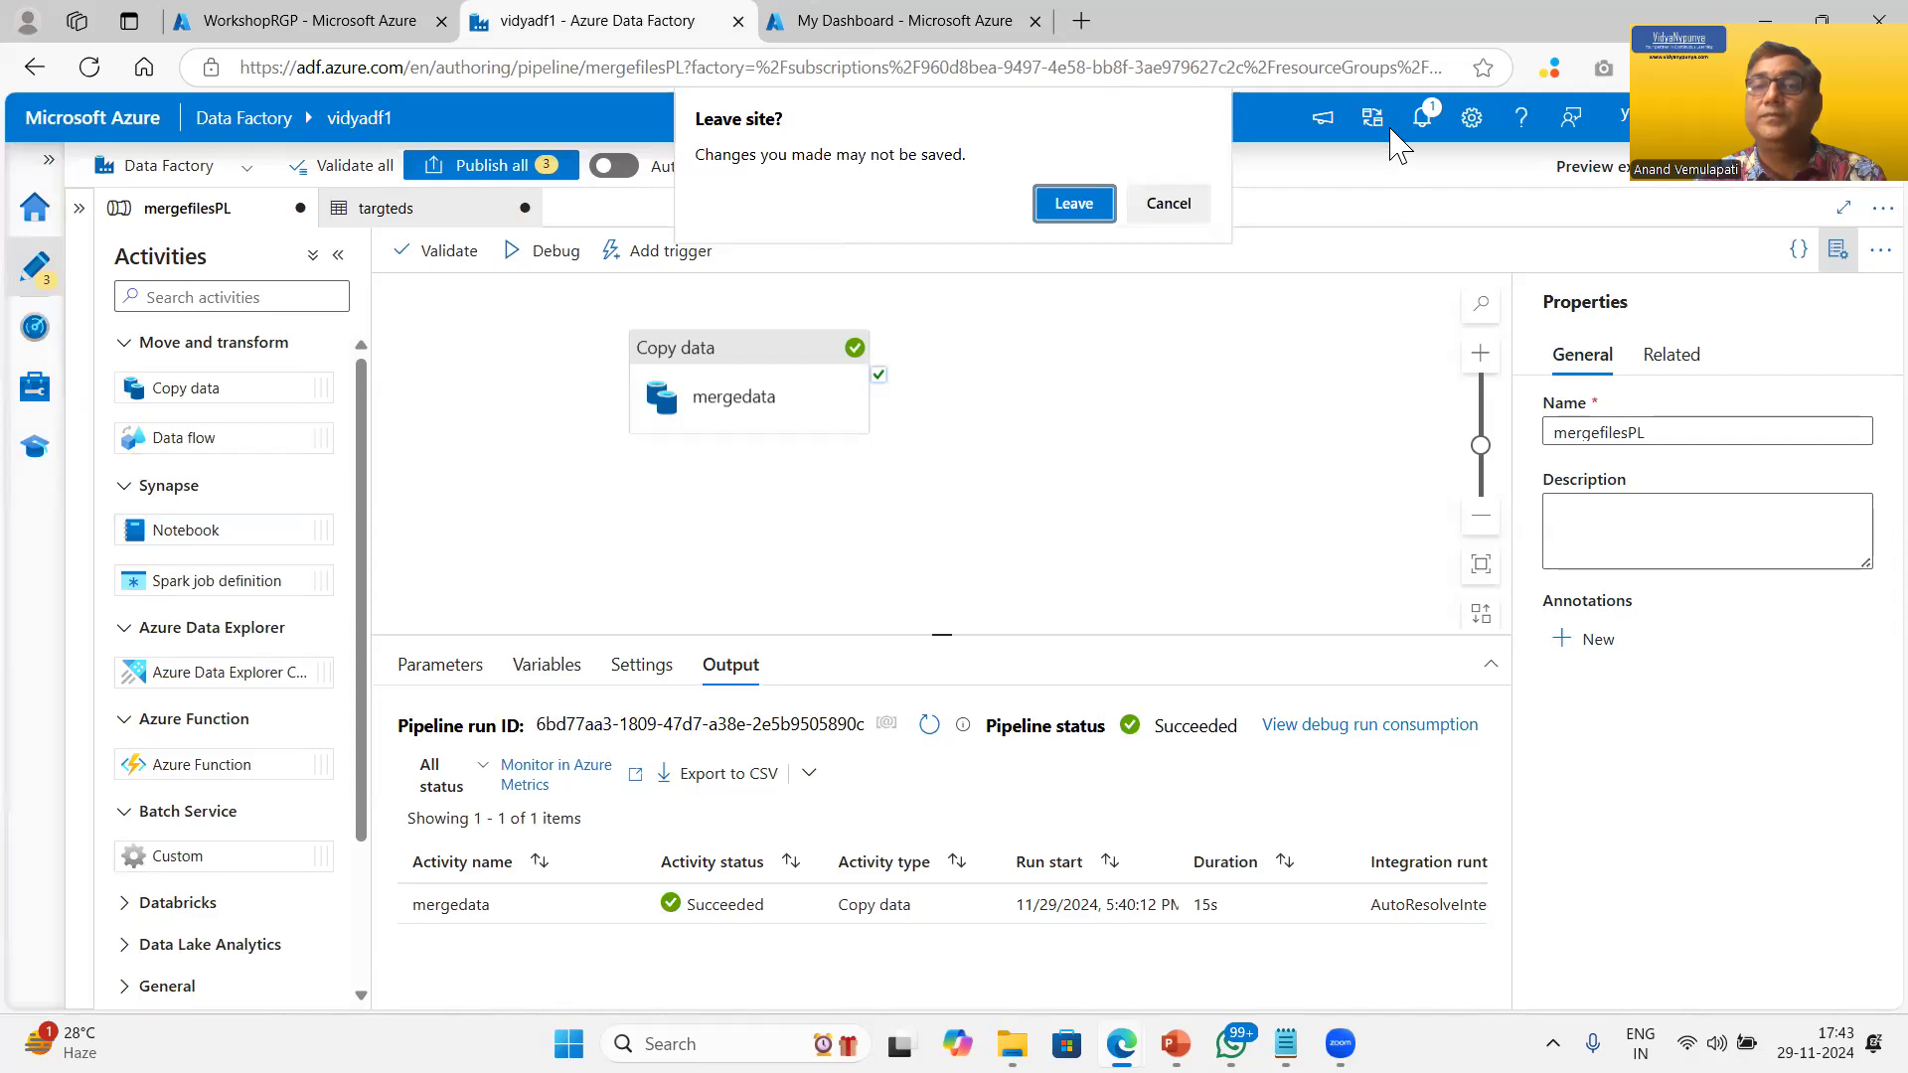